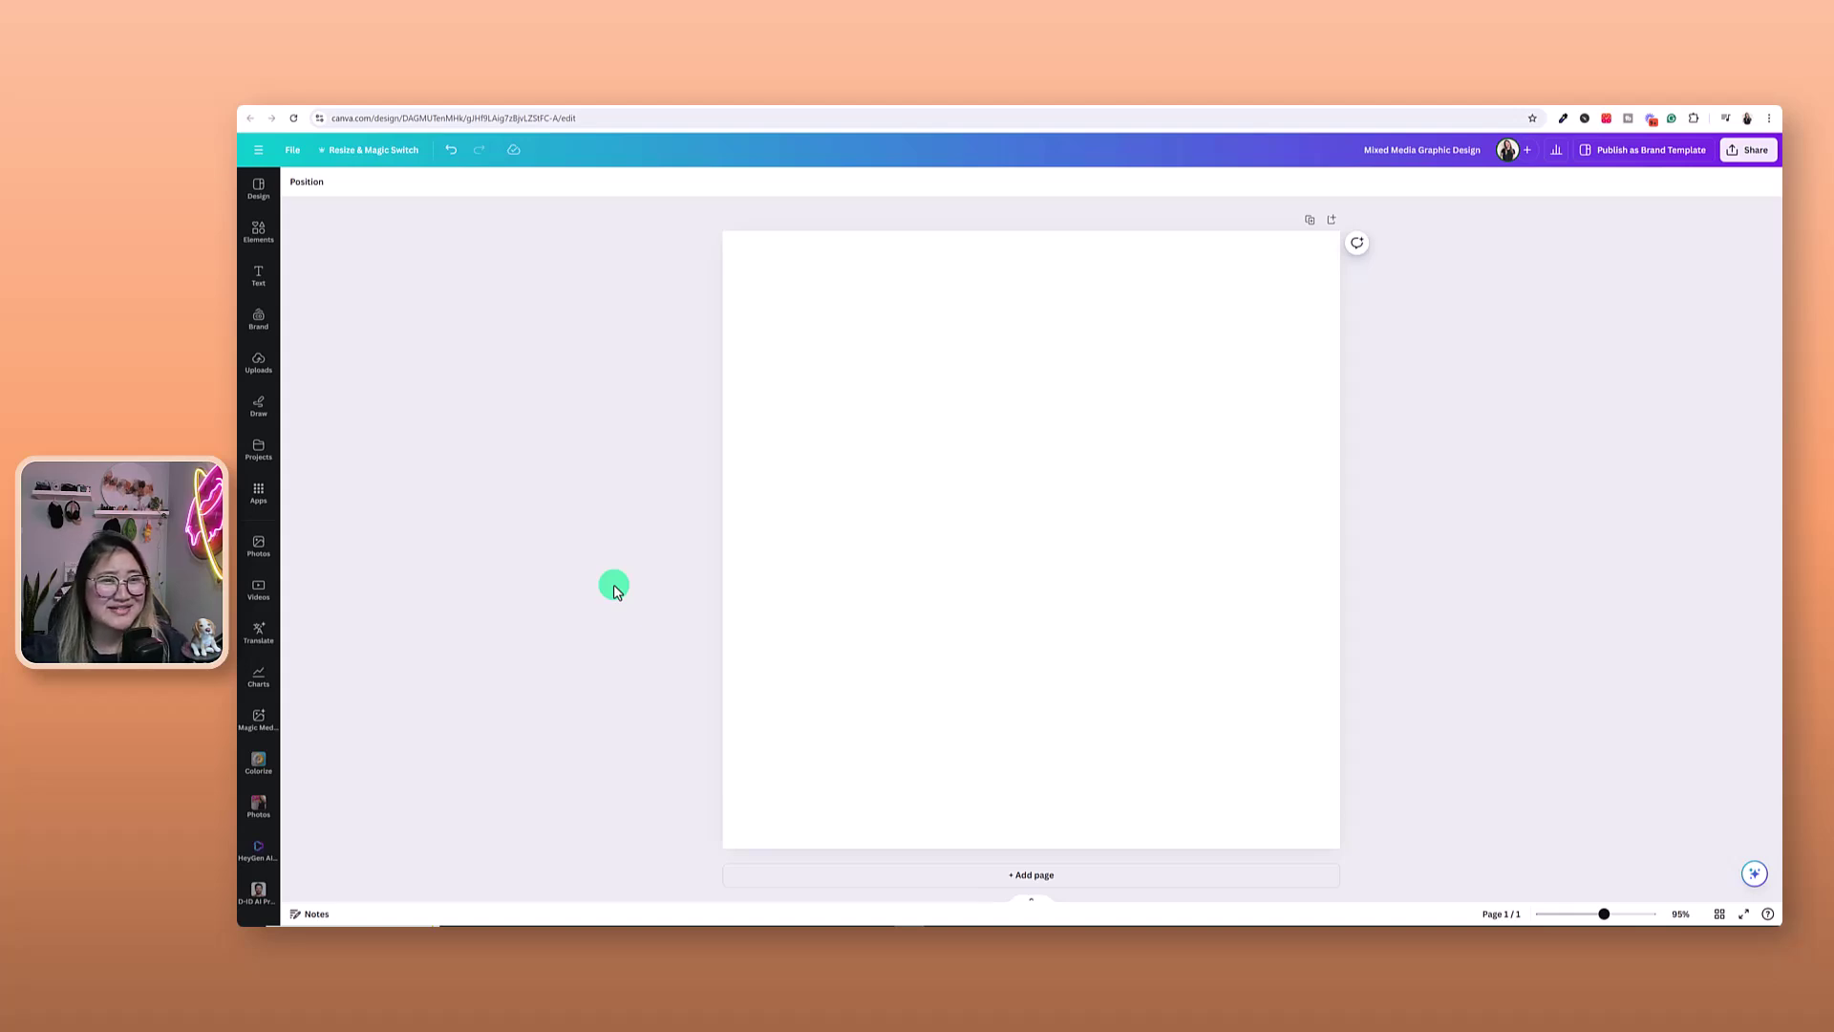
# Bring up the Pinterest results for 'mixed media graphic design' as collage inspiration
pyautogui.click(596, 106)
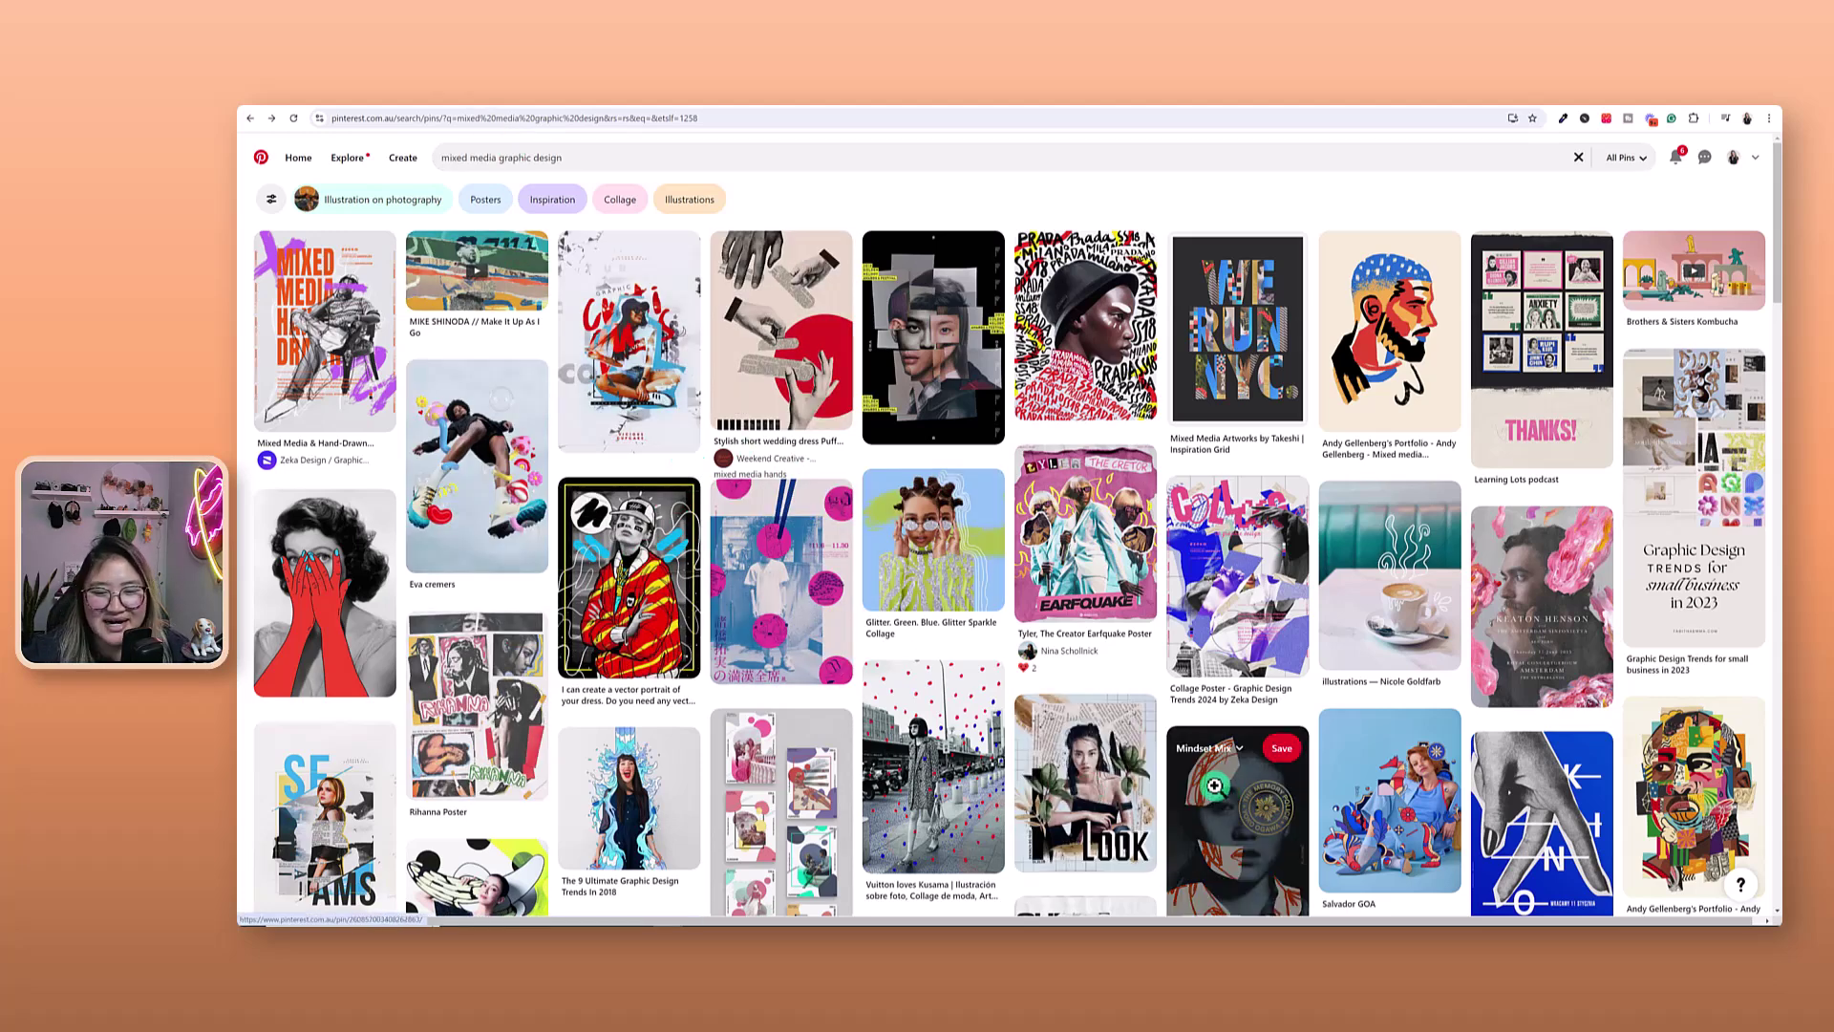
pyautogui.scroll(-3, 1083, 788)
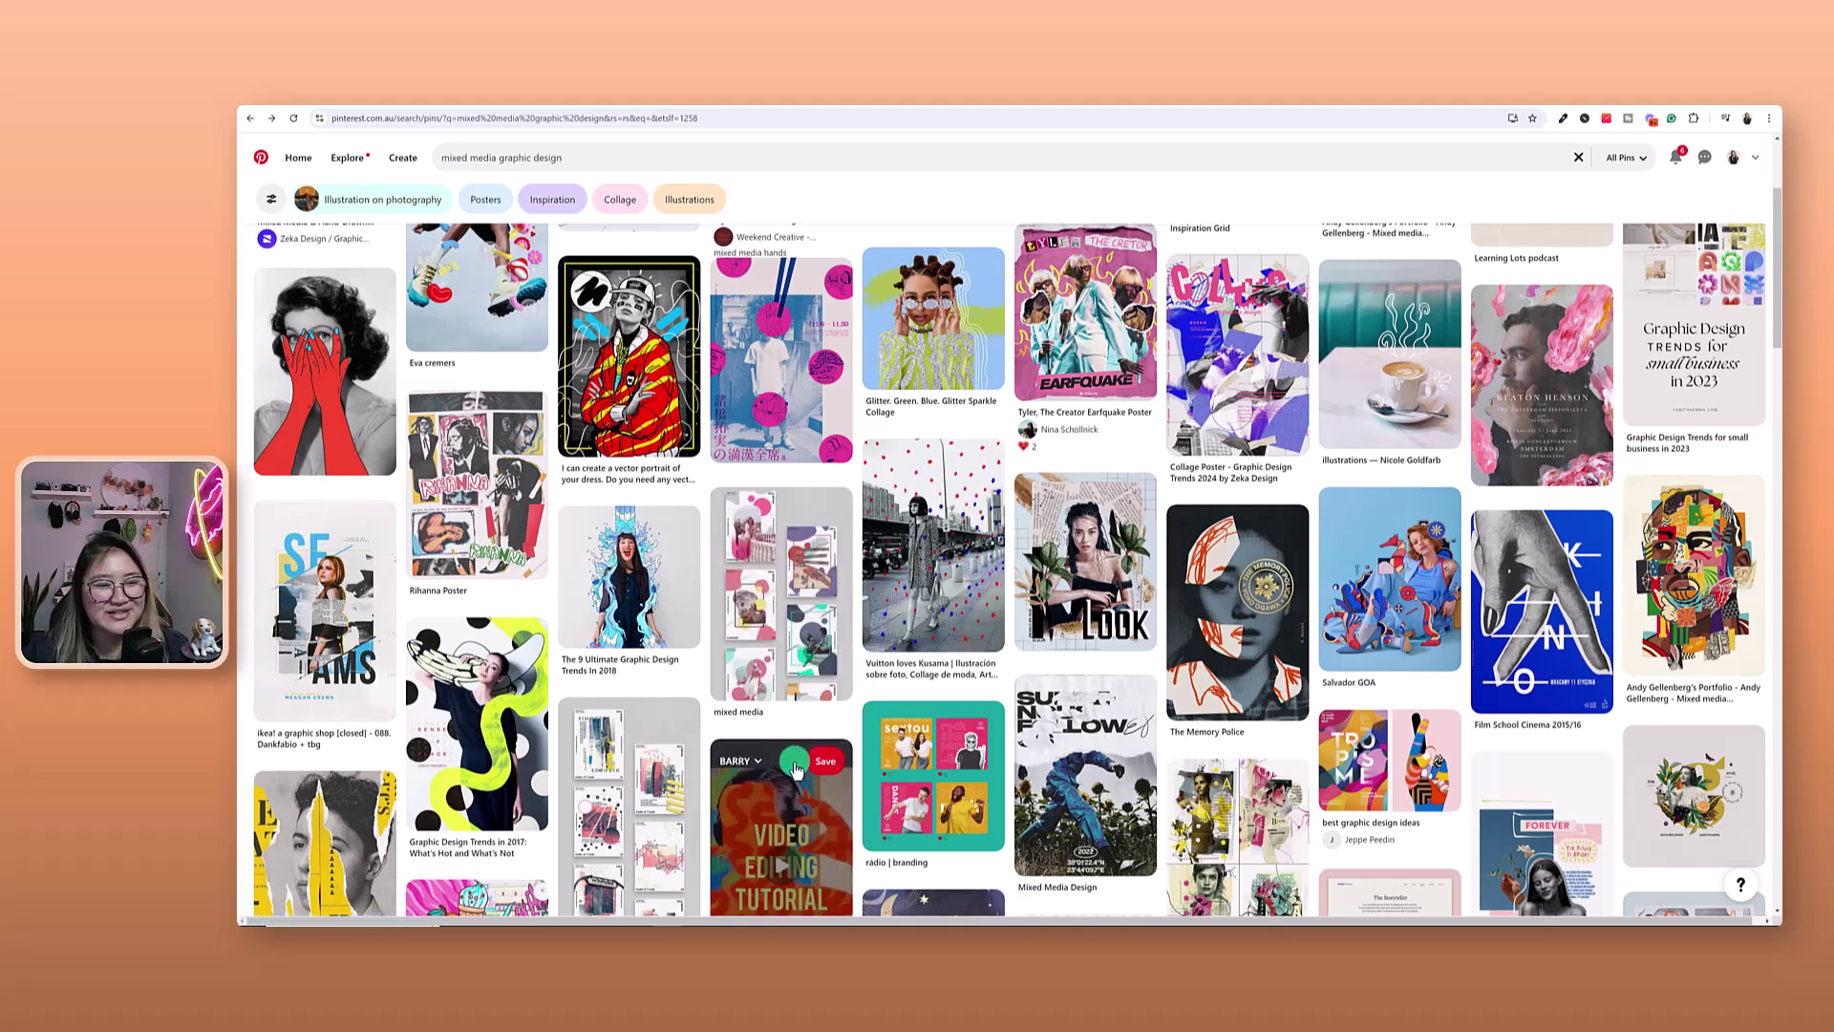
pyautogui.scroll(2, 738, 712)
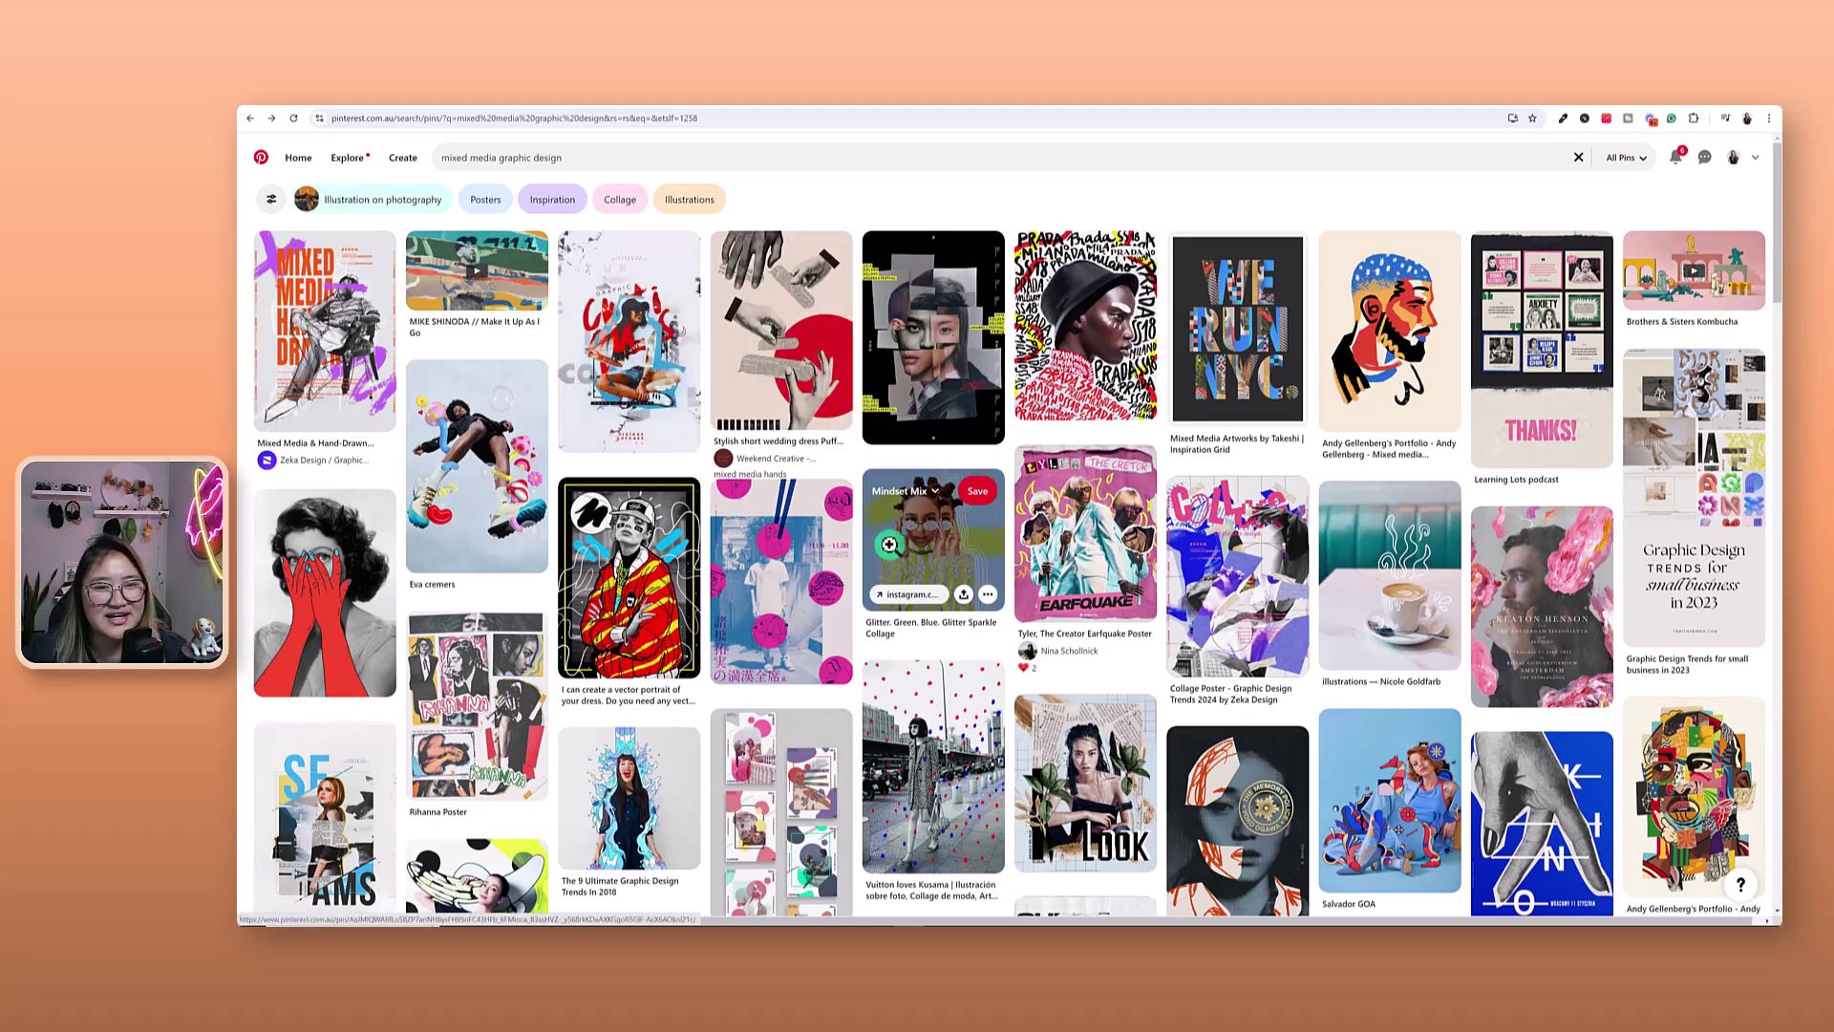
# Browse a few collage pins, ending on the six retro-sticker collage pin
pyautogui.click(829, 345)
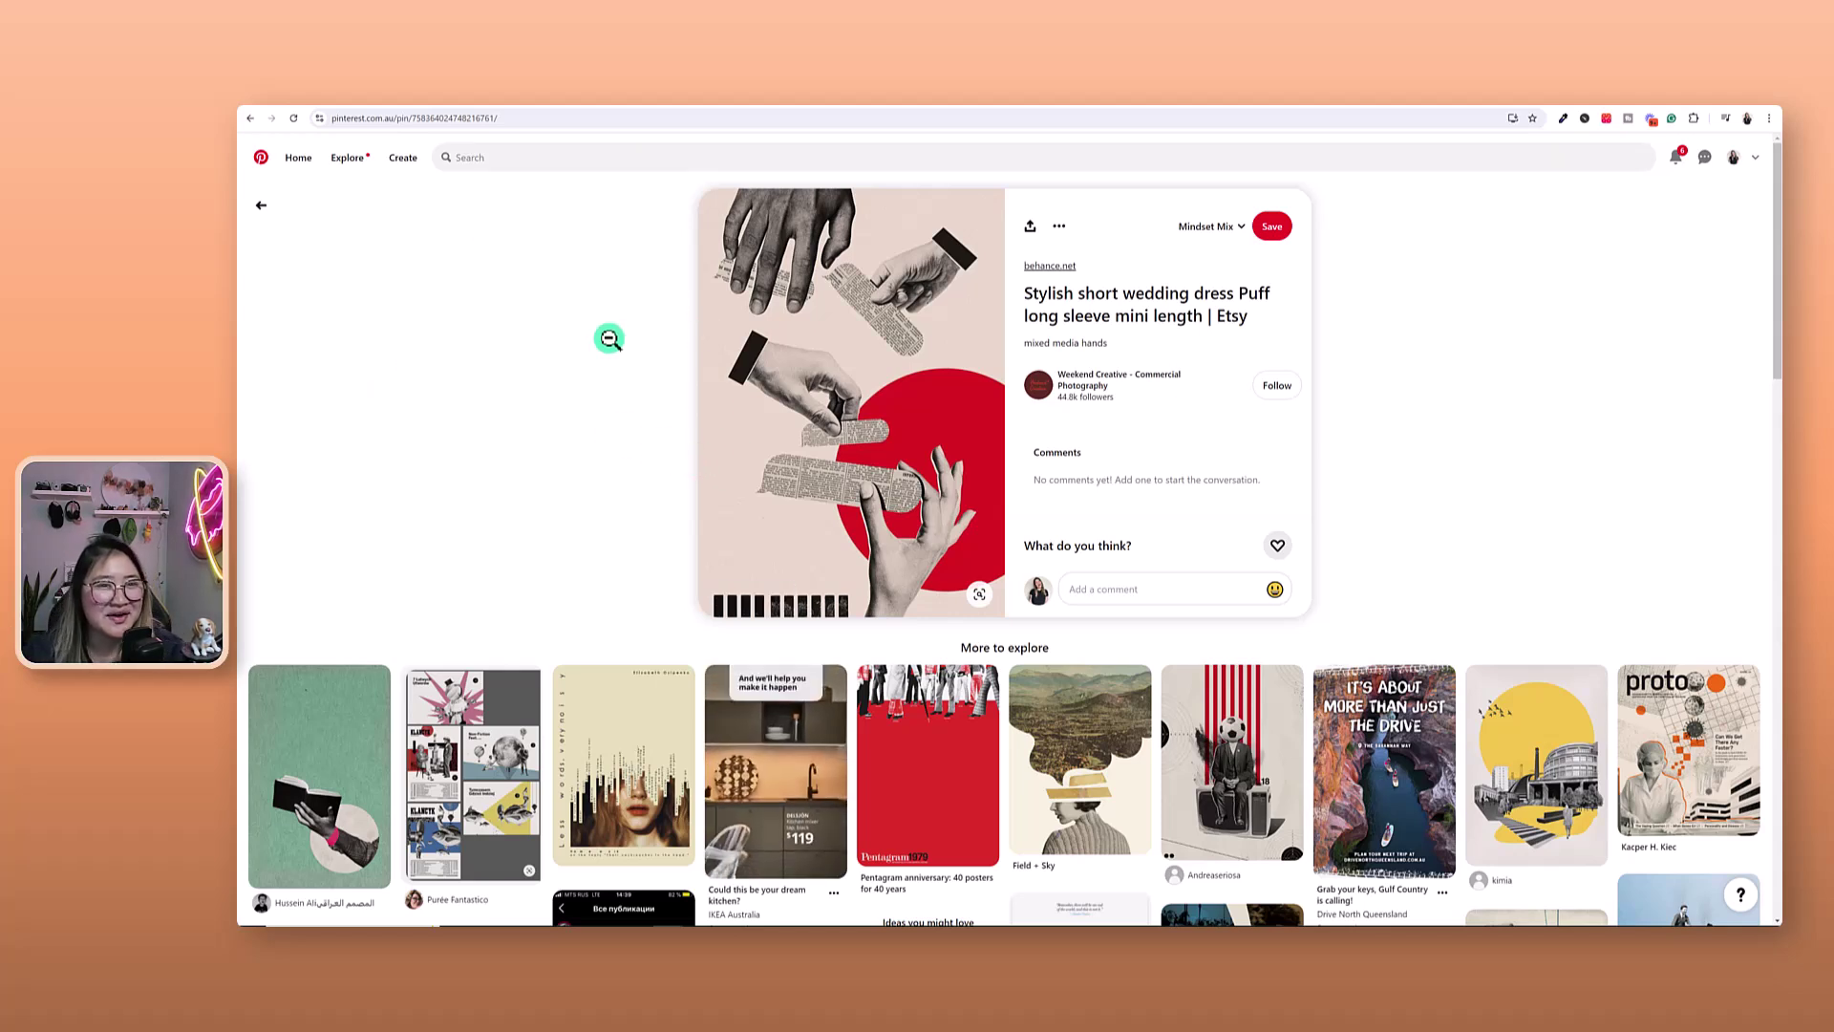
pyautogui.click(867, 108)
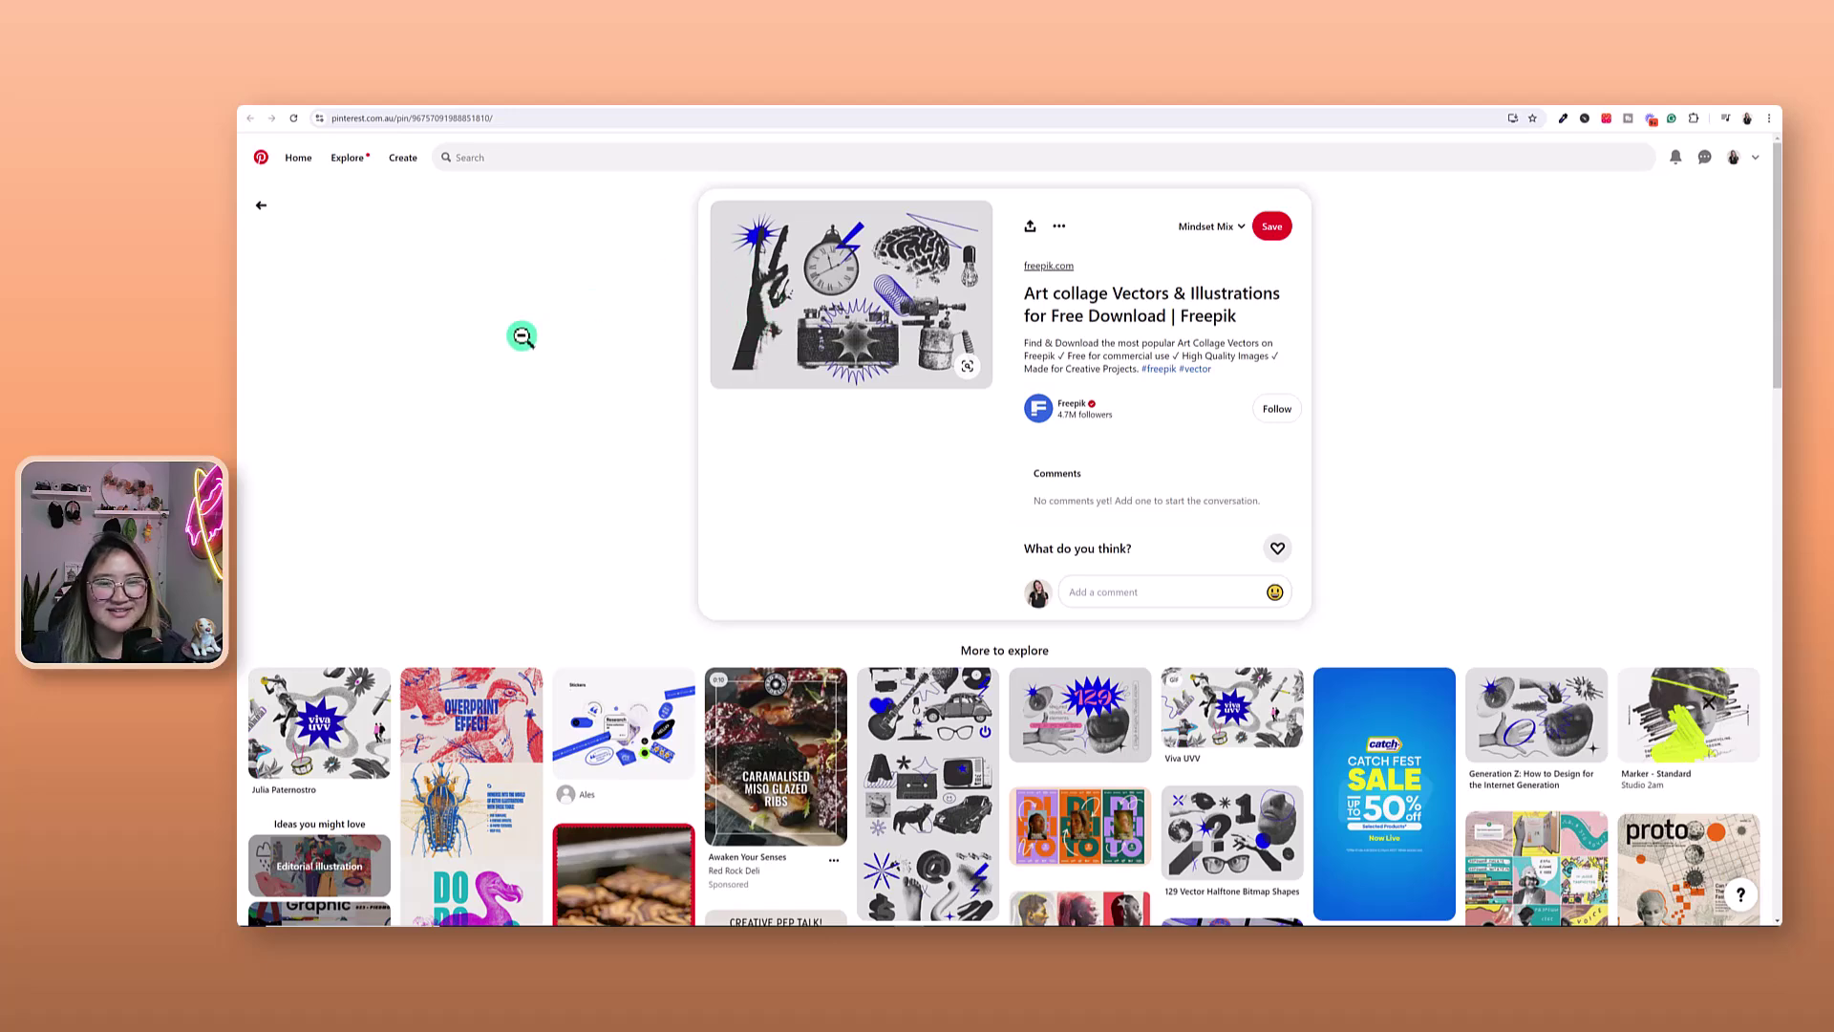
pyautogui.hotkey('alt', 'Left')
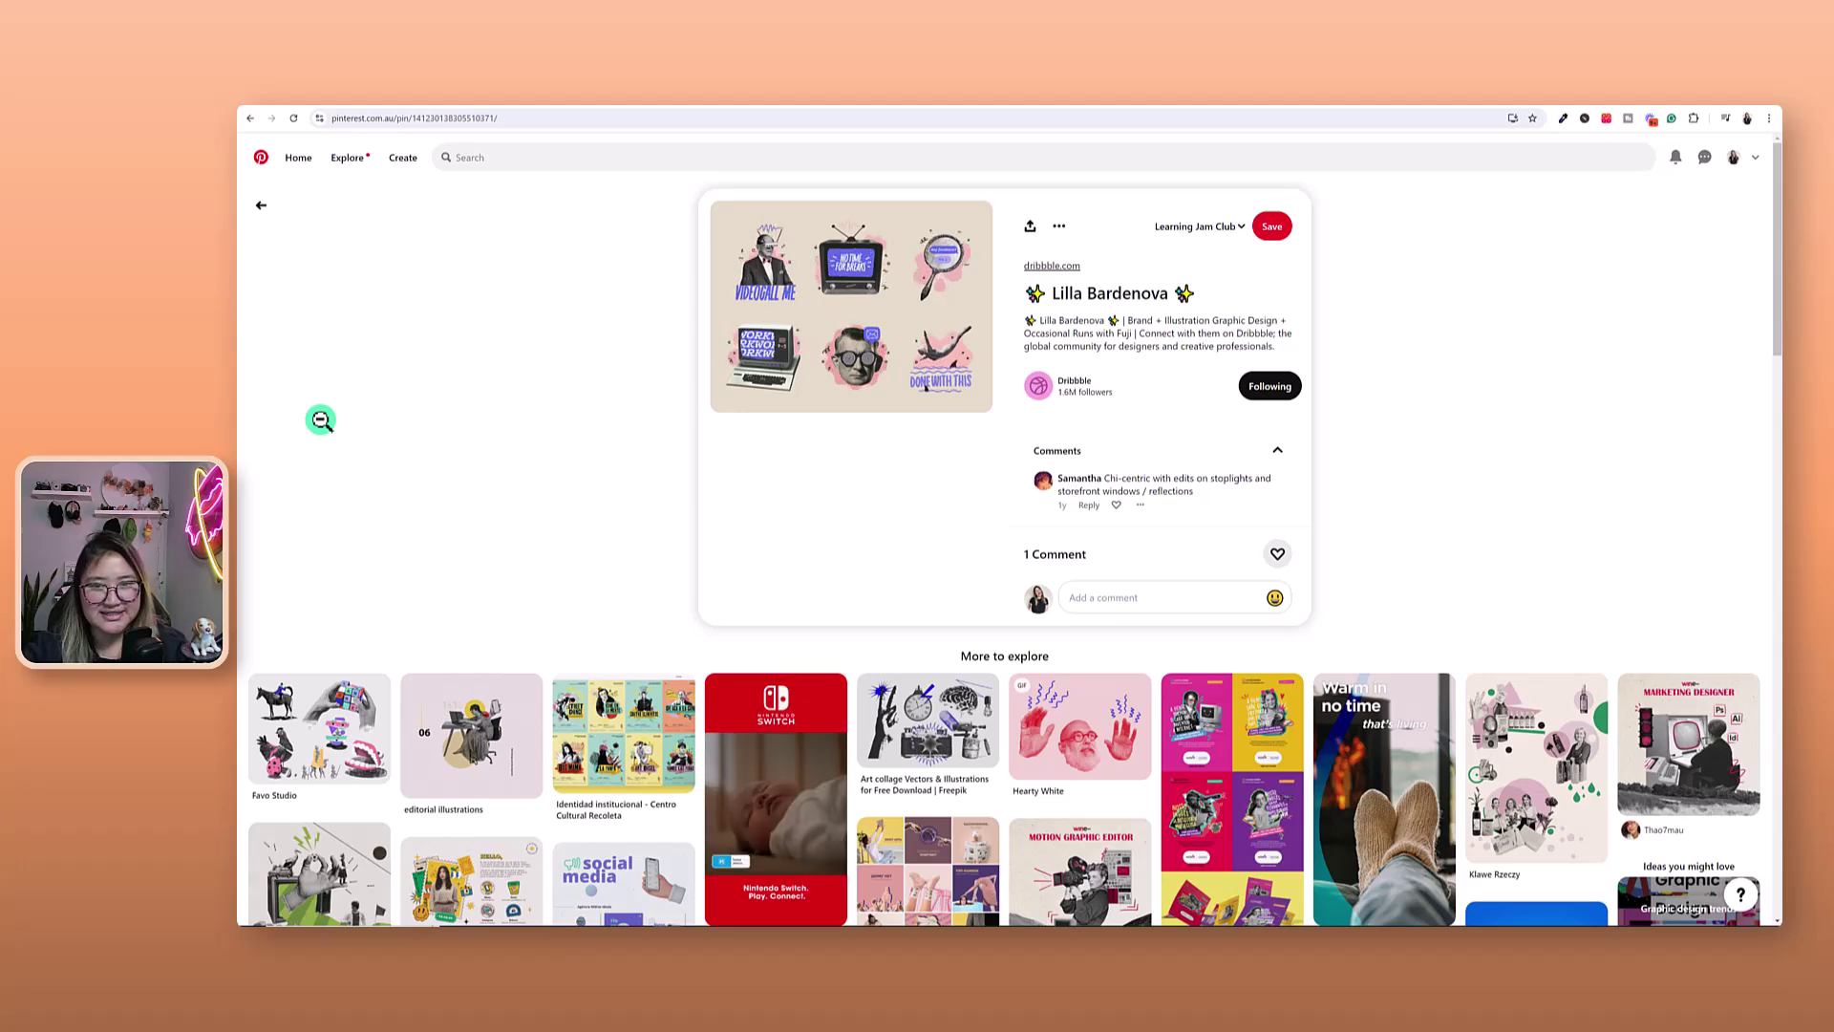
# Screenshot just the sticker collage image and return to the blank Canva page
pyautogui.press('Print')
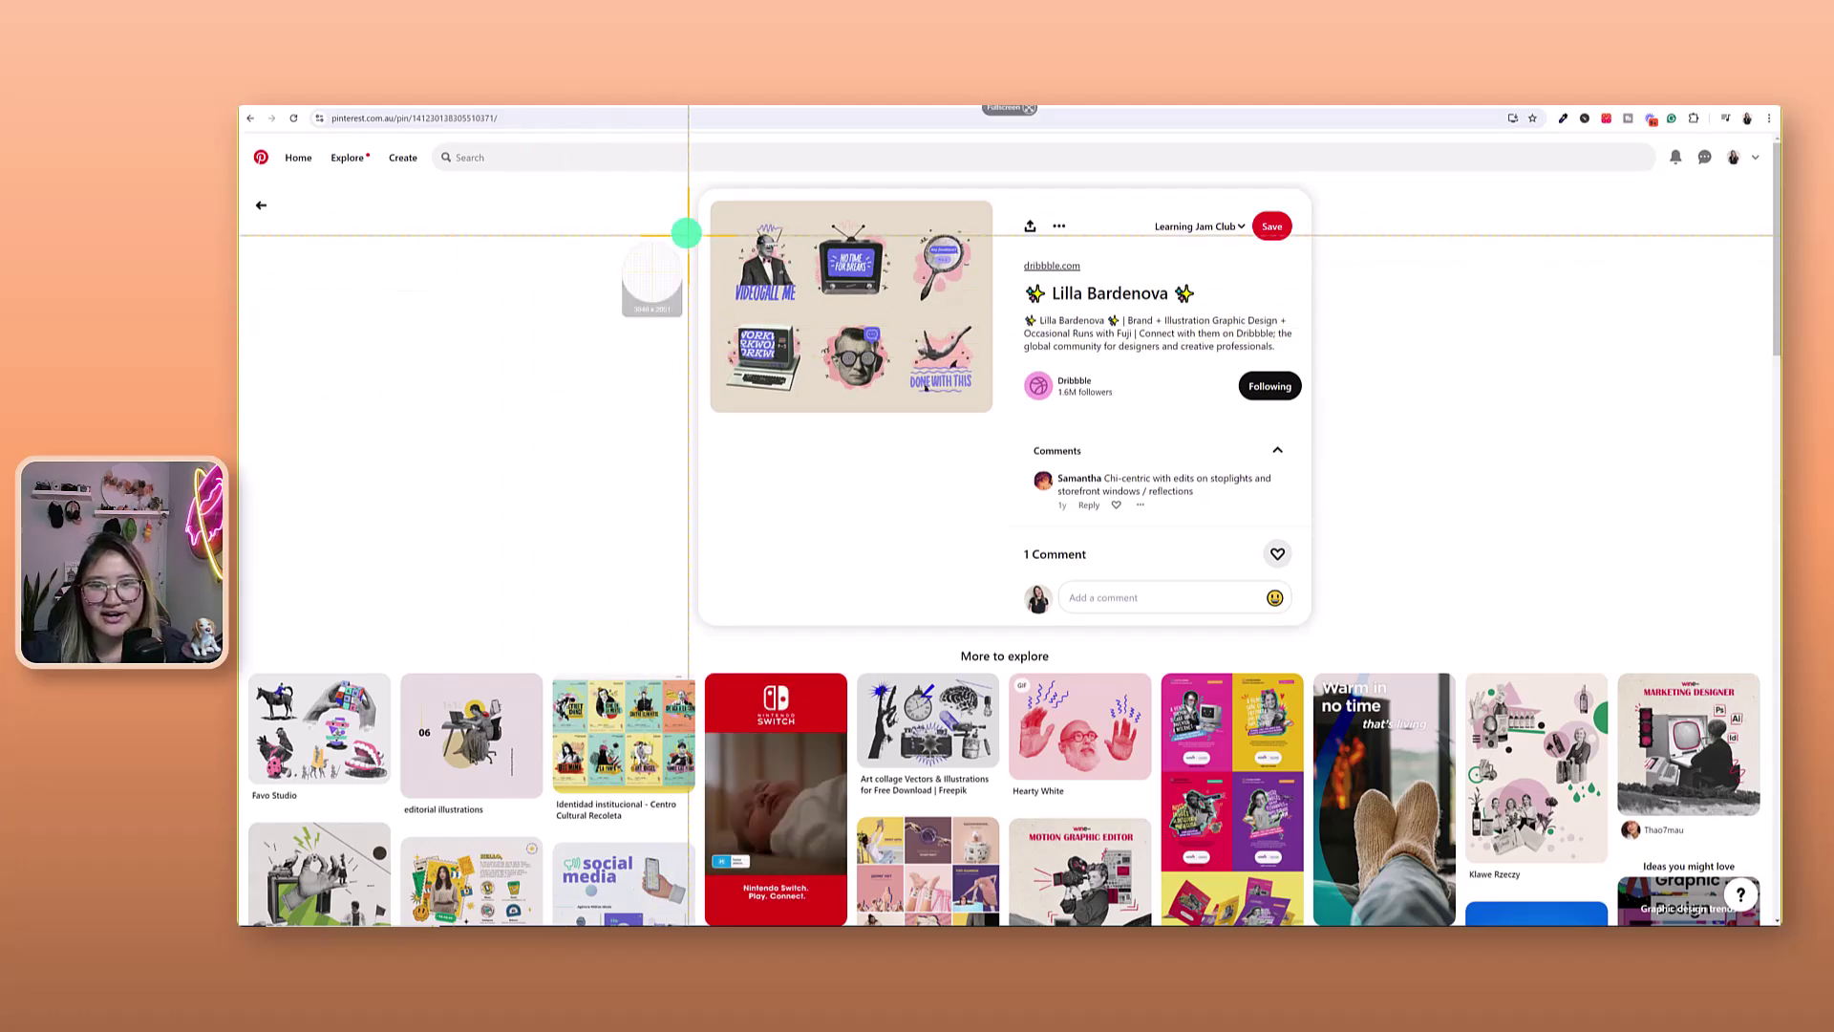
pyautogui.moveTo(716, 203); pyautogui.dragTo(985, 407)
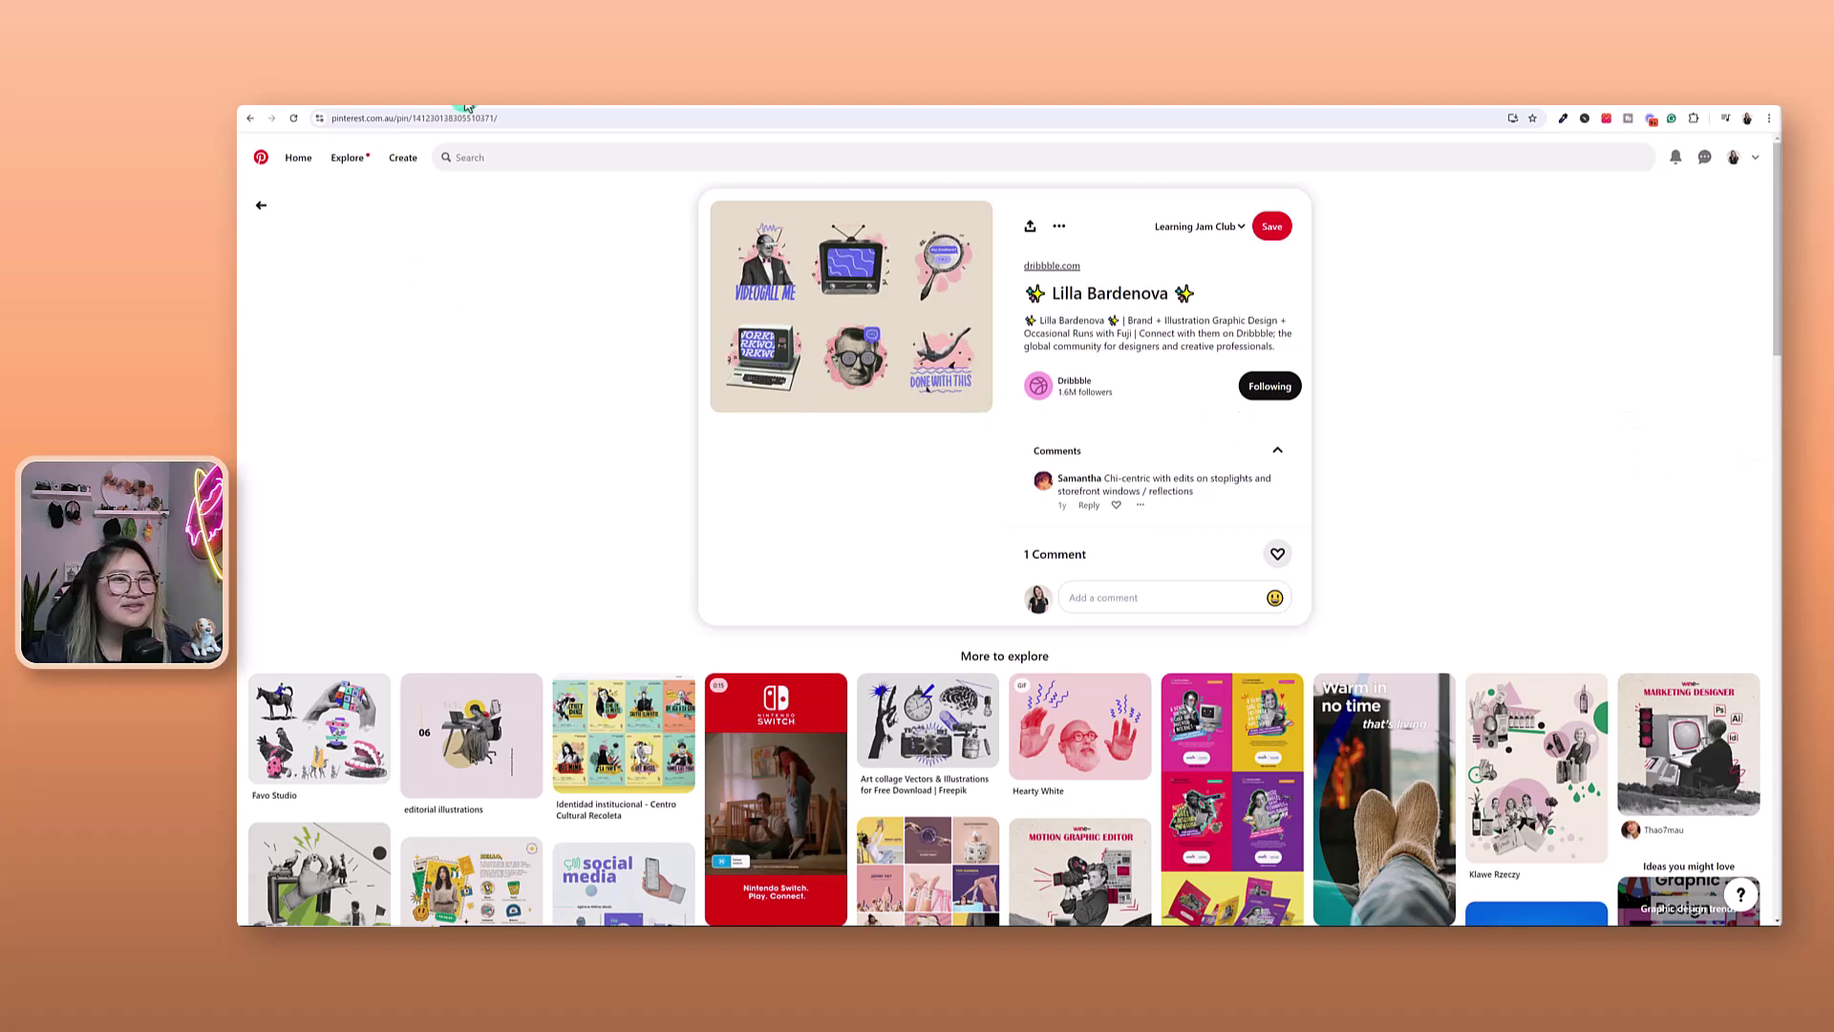
pyautogui.click(478, 103)
pyautogui.click(1018, 430)
# Paste the six-sticker collage screenshot into the middle of the blank page
pyautogui.hotkey('ctrl', 'v')
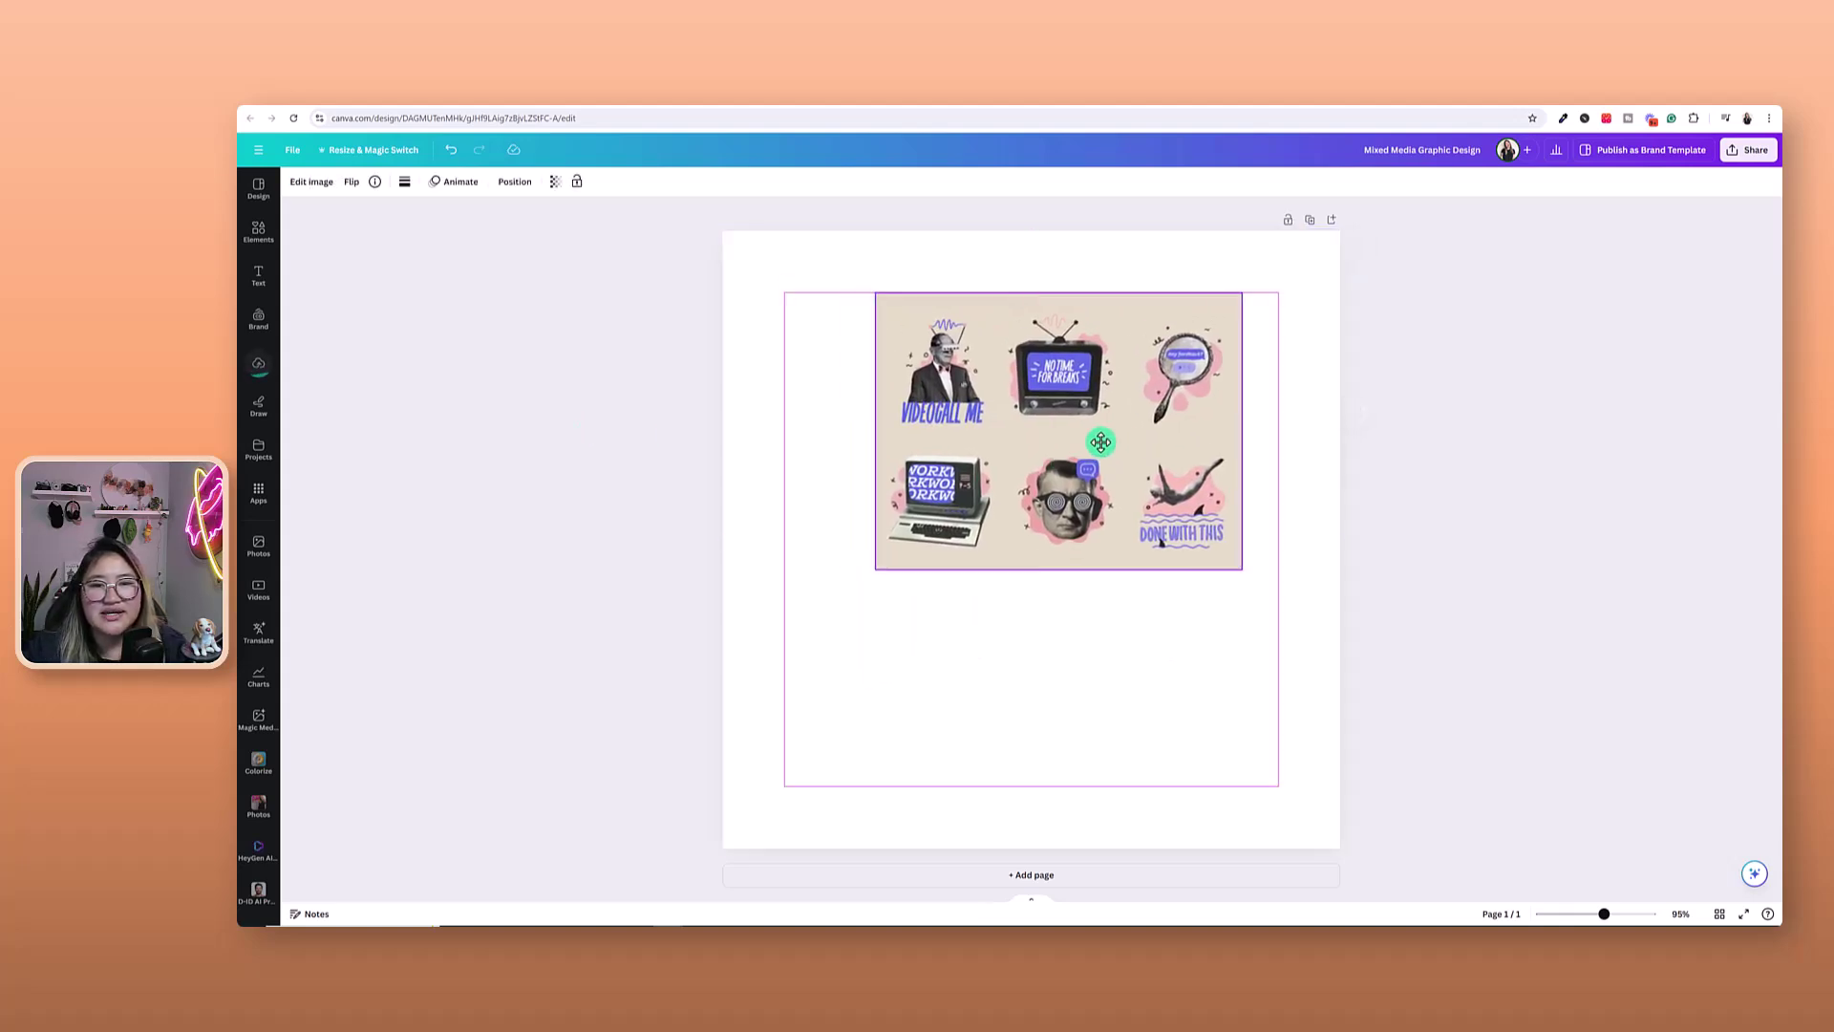
pyautogui.click(1233, 491)
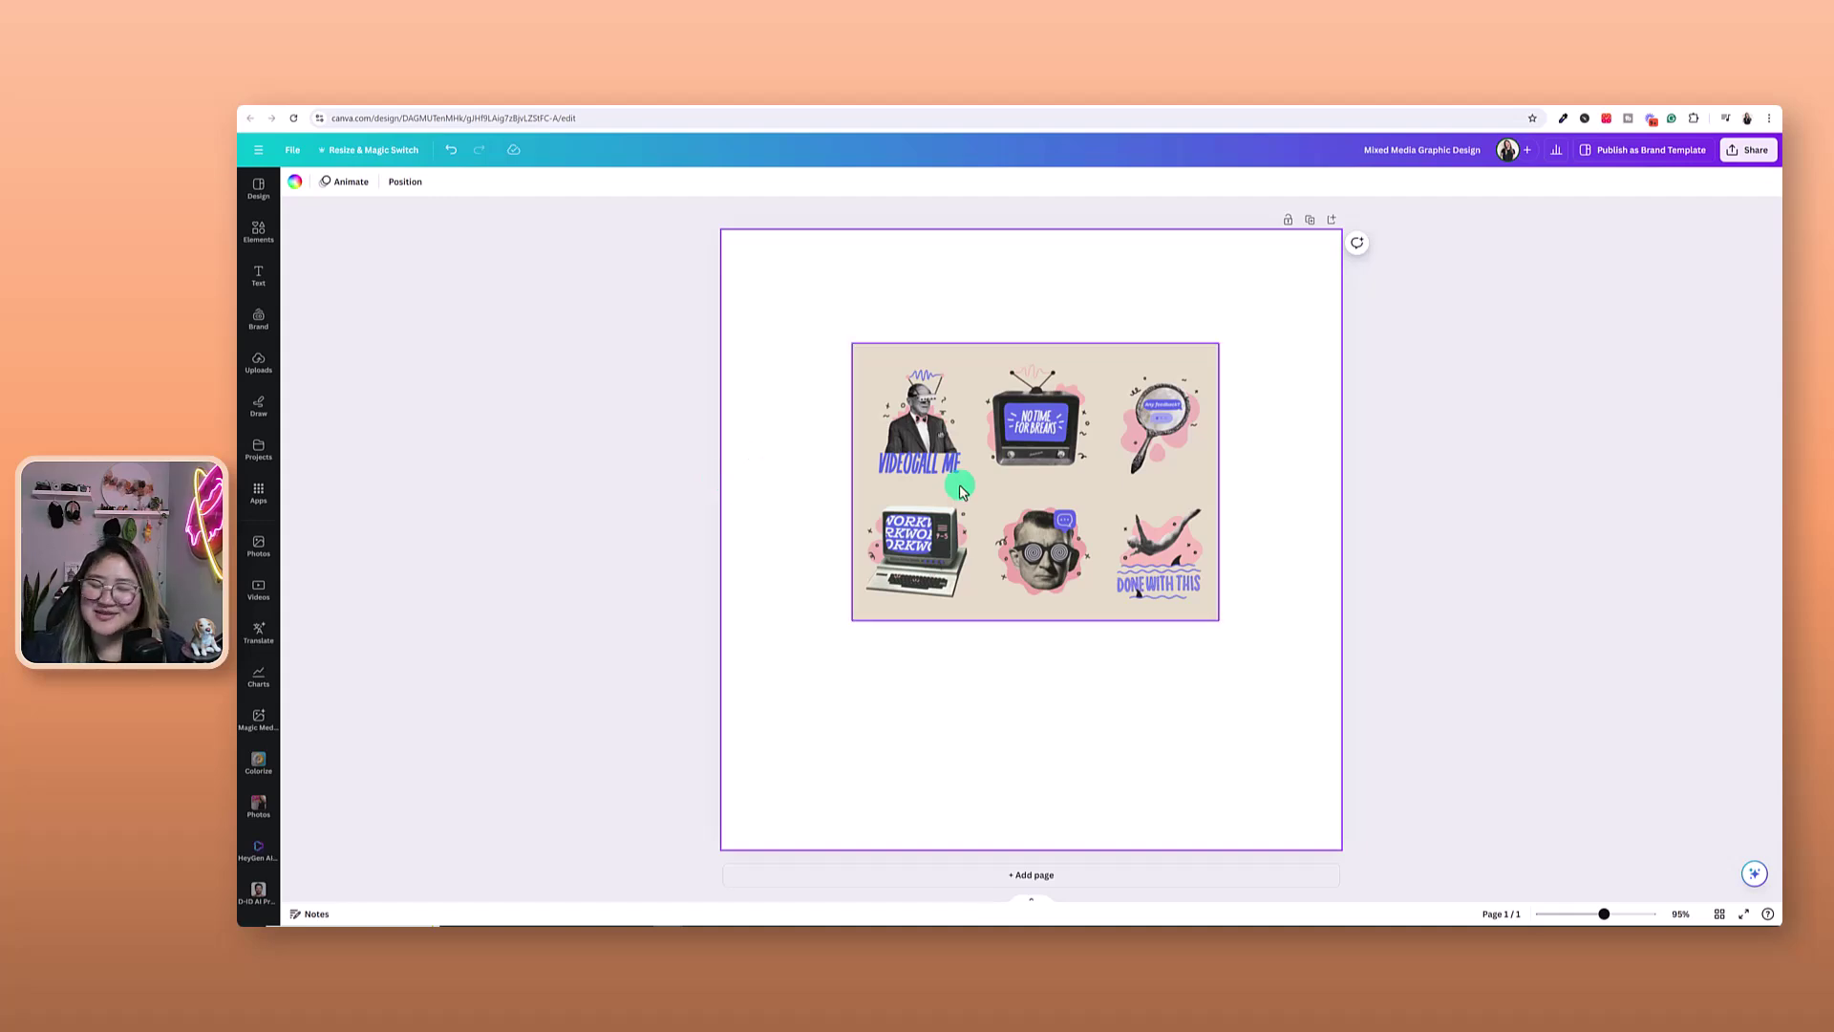
# Nudge the sticker collage into the centre of page 1
pyautogui.moveTo(1086, 499)
pyautogui.mouseDown()
pyautogui.moveTo(1125, 516)
pyautogui.moveTo(1082, 520)
pyautogui.mouseUp()
pyautogui.click(1301, 527)
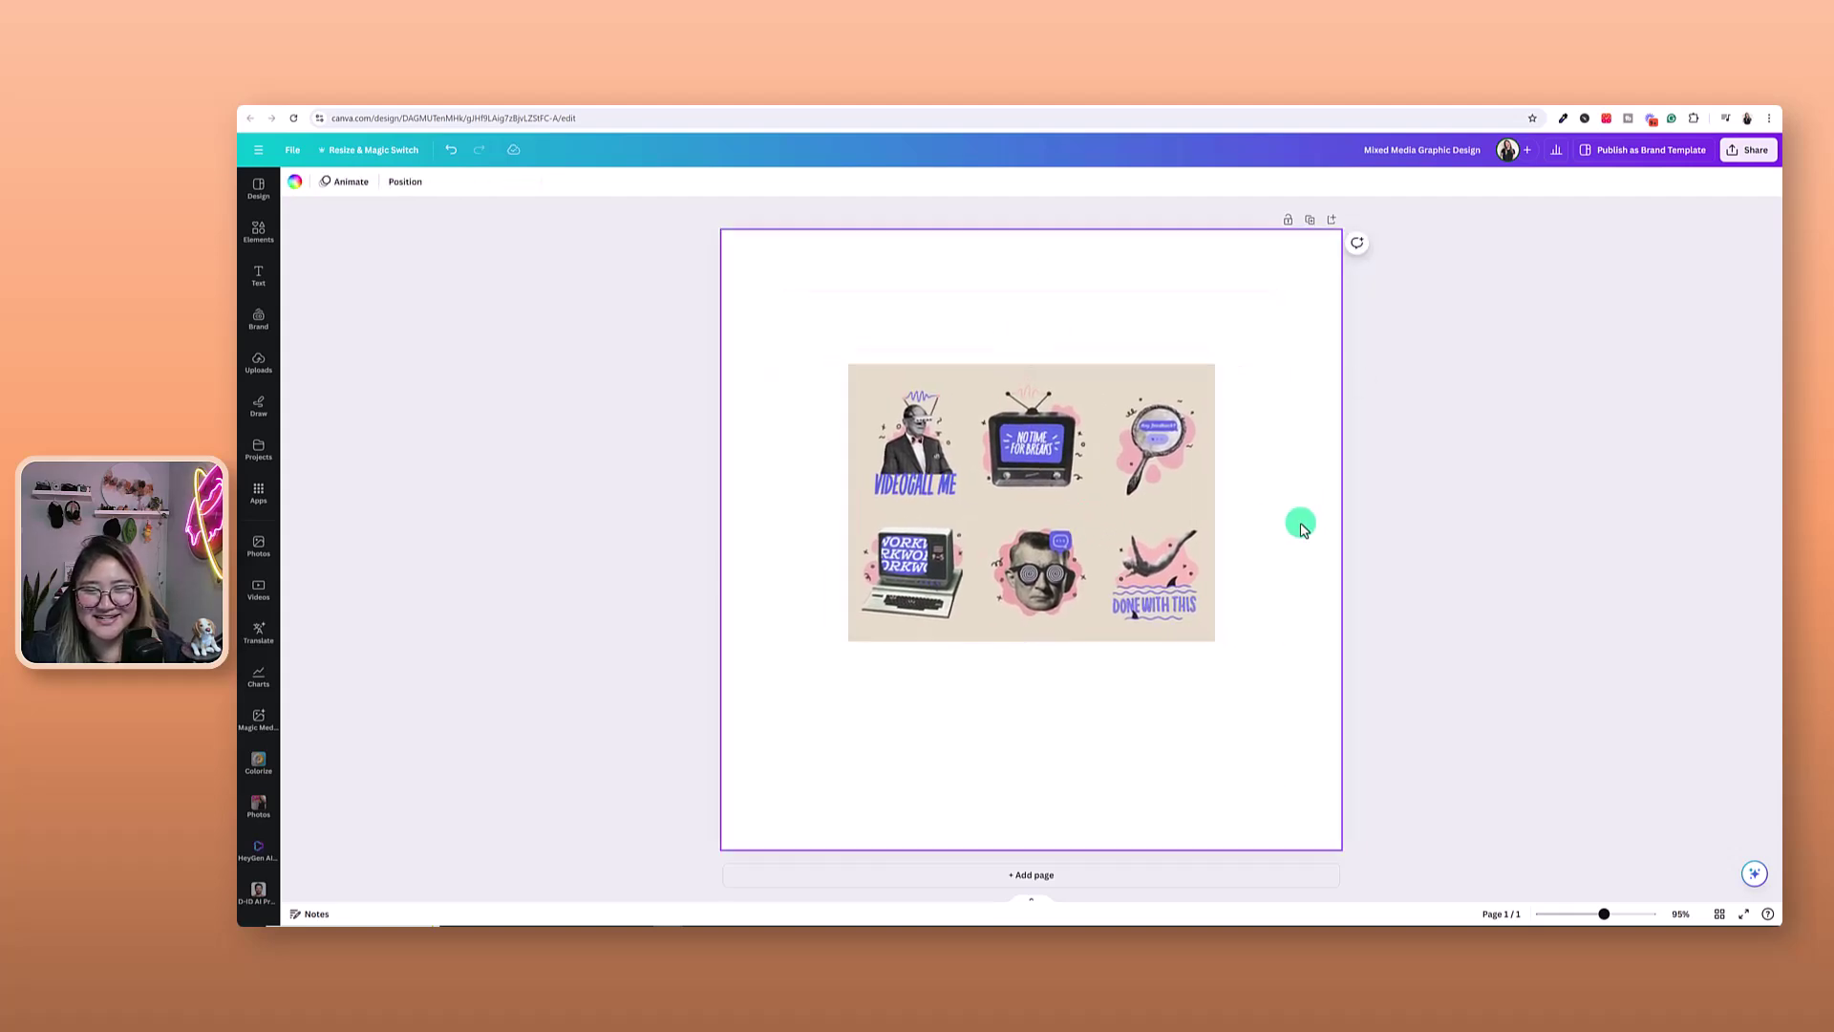
pyautogui.click(719, 237)
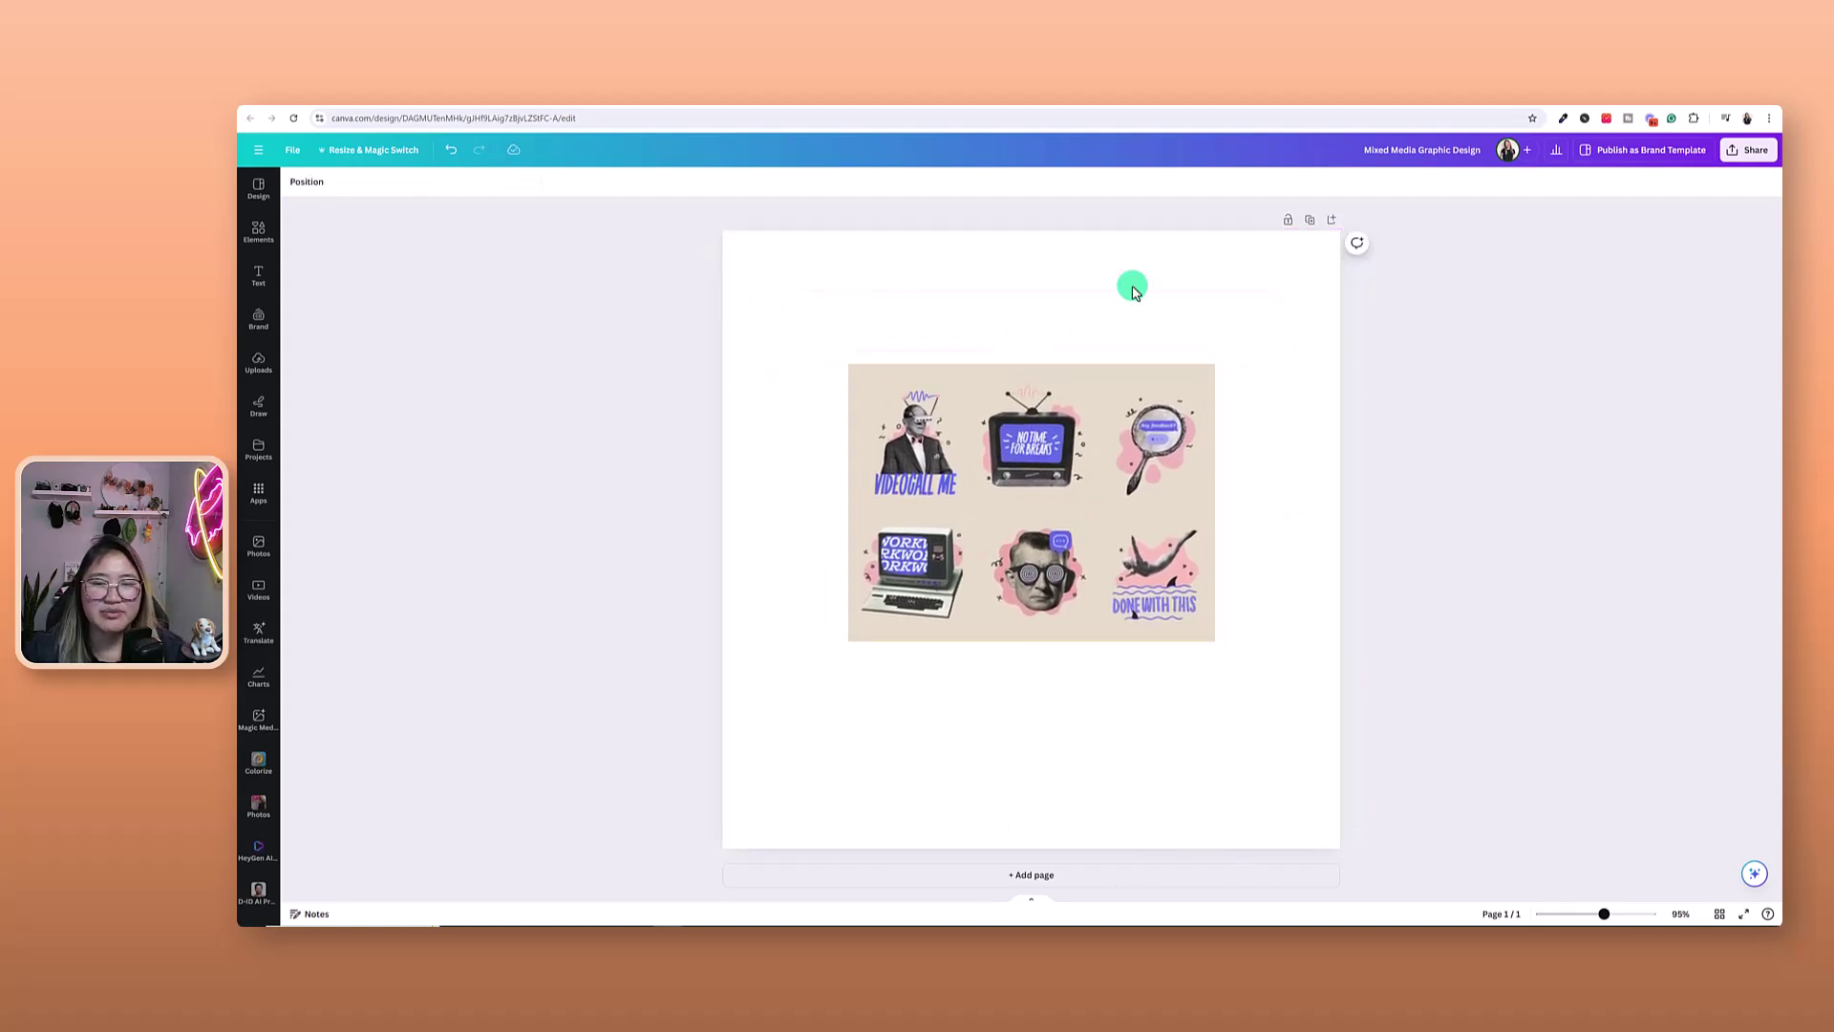
pyautogui.click(748, 267)
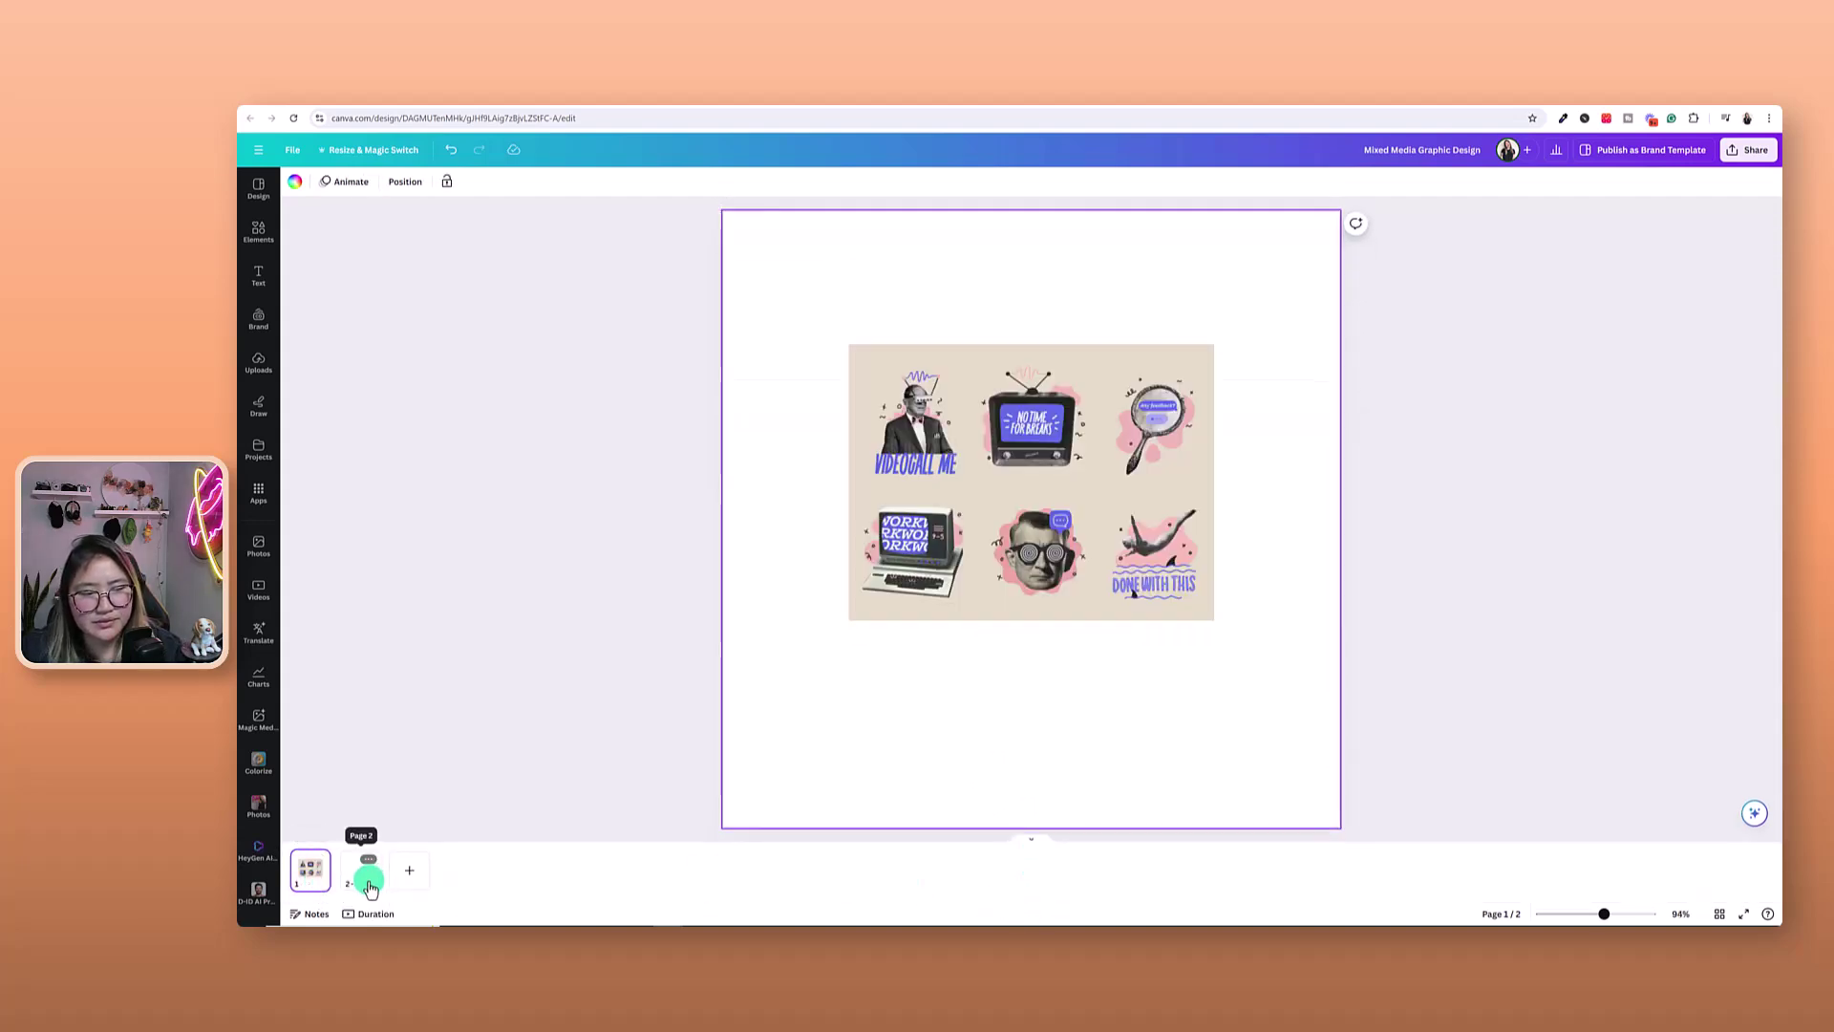
# Add a blank second page after the collage page and move to it
pyautogui.click(370, 887)
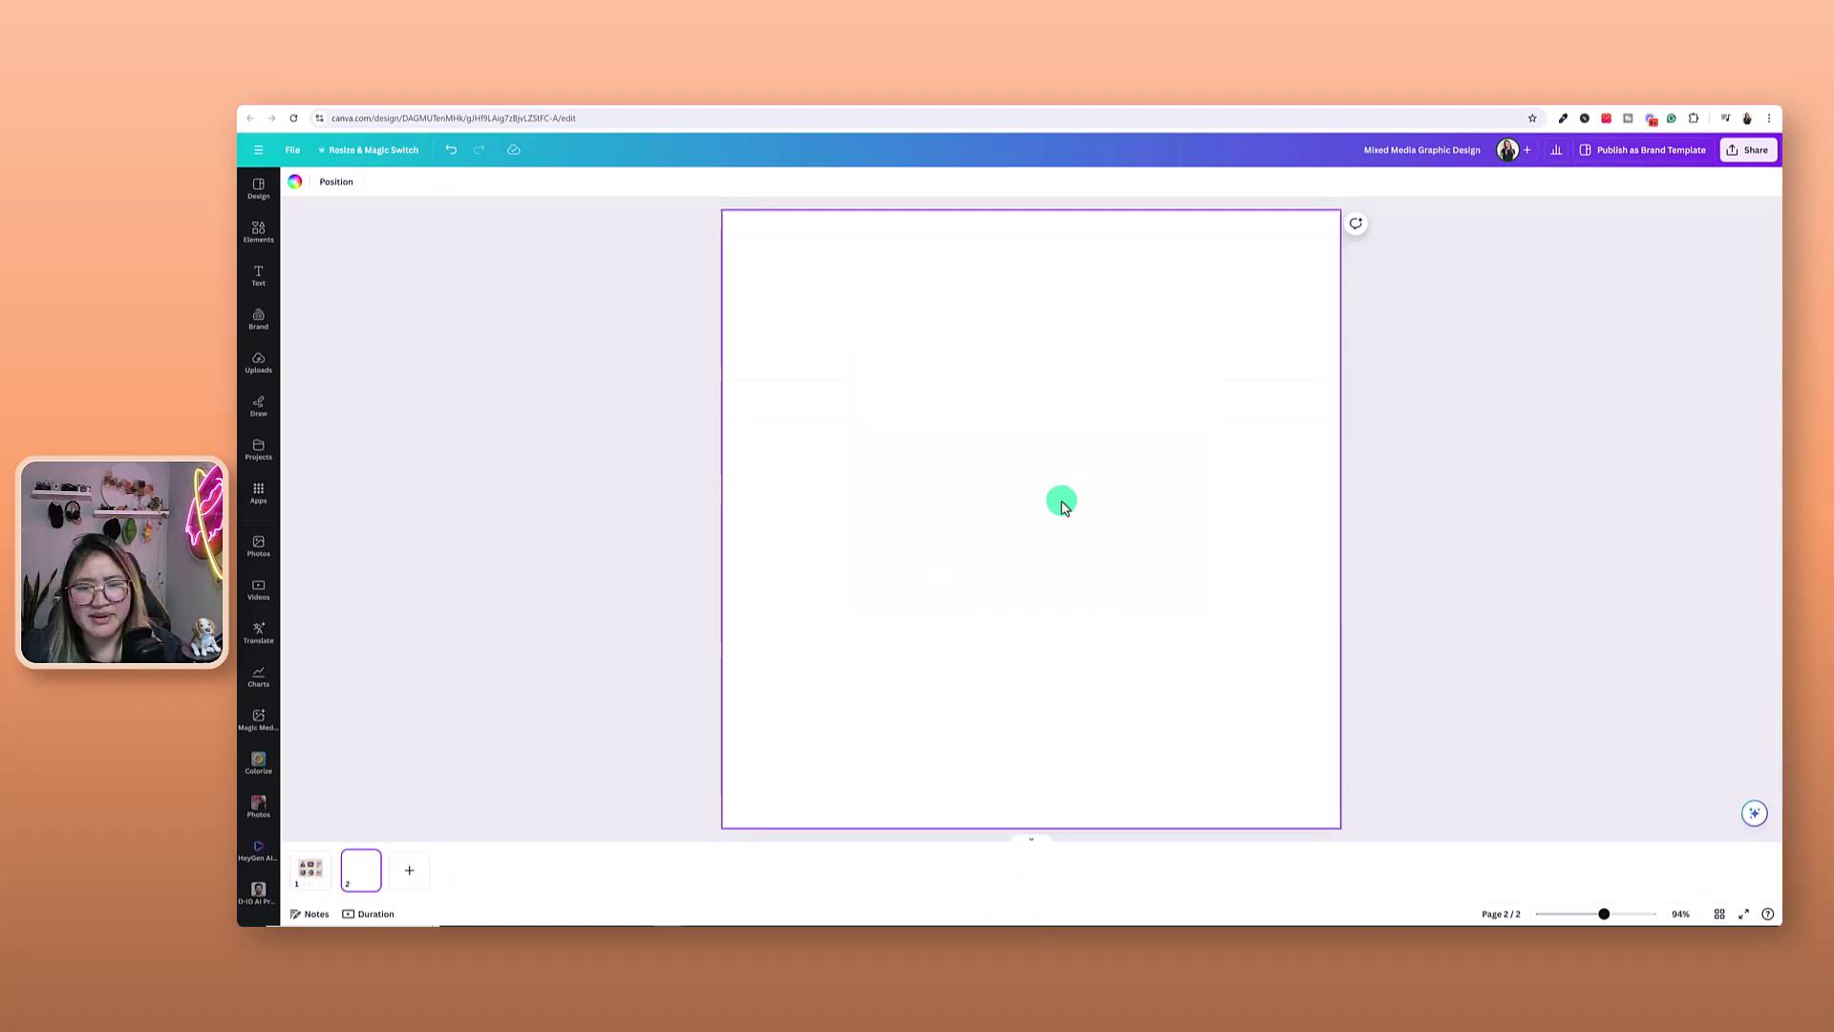
pyautogui.click(302, 876)
pyautogui.click(1168, 392)
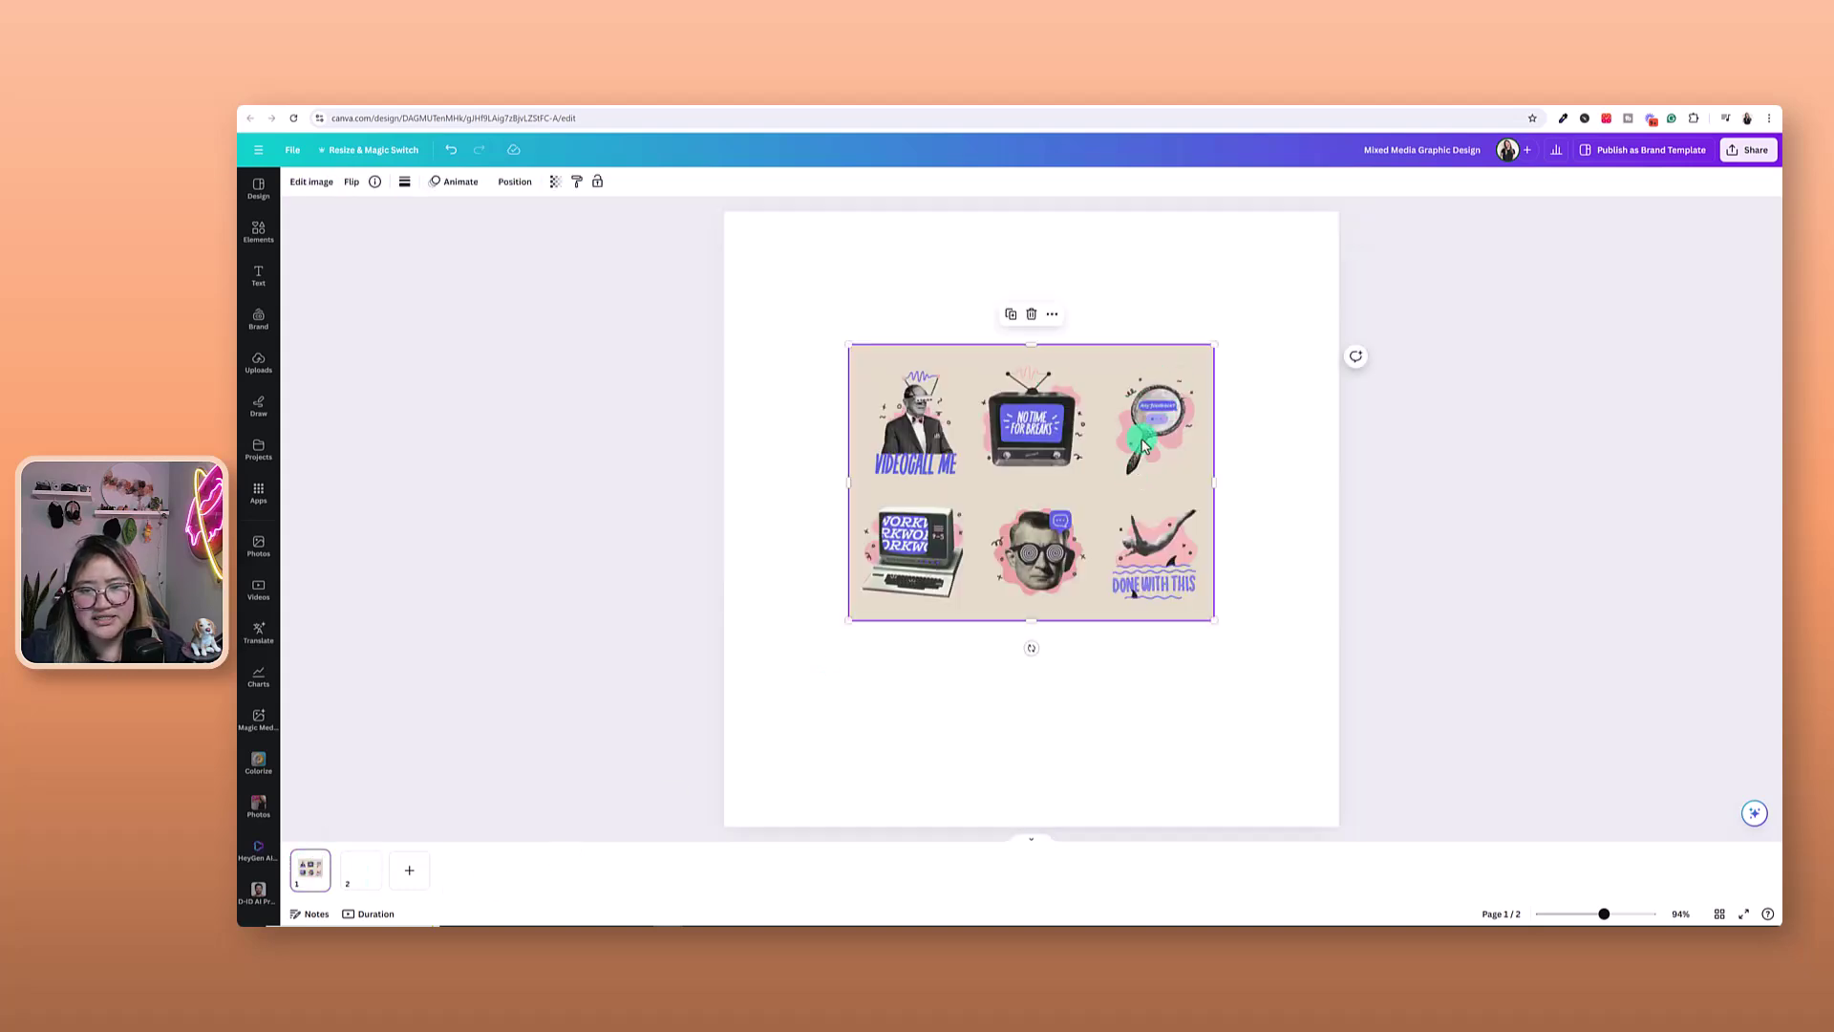
pyautogui.click(360, 870)
# Search Elements photos for 'Magnifying glass' and add the yellow-background magnifier photo to page 2
pyautogui.click(260, 231)
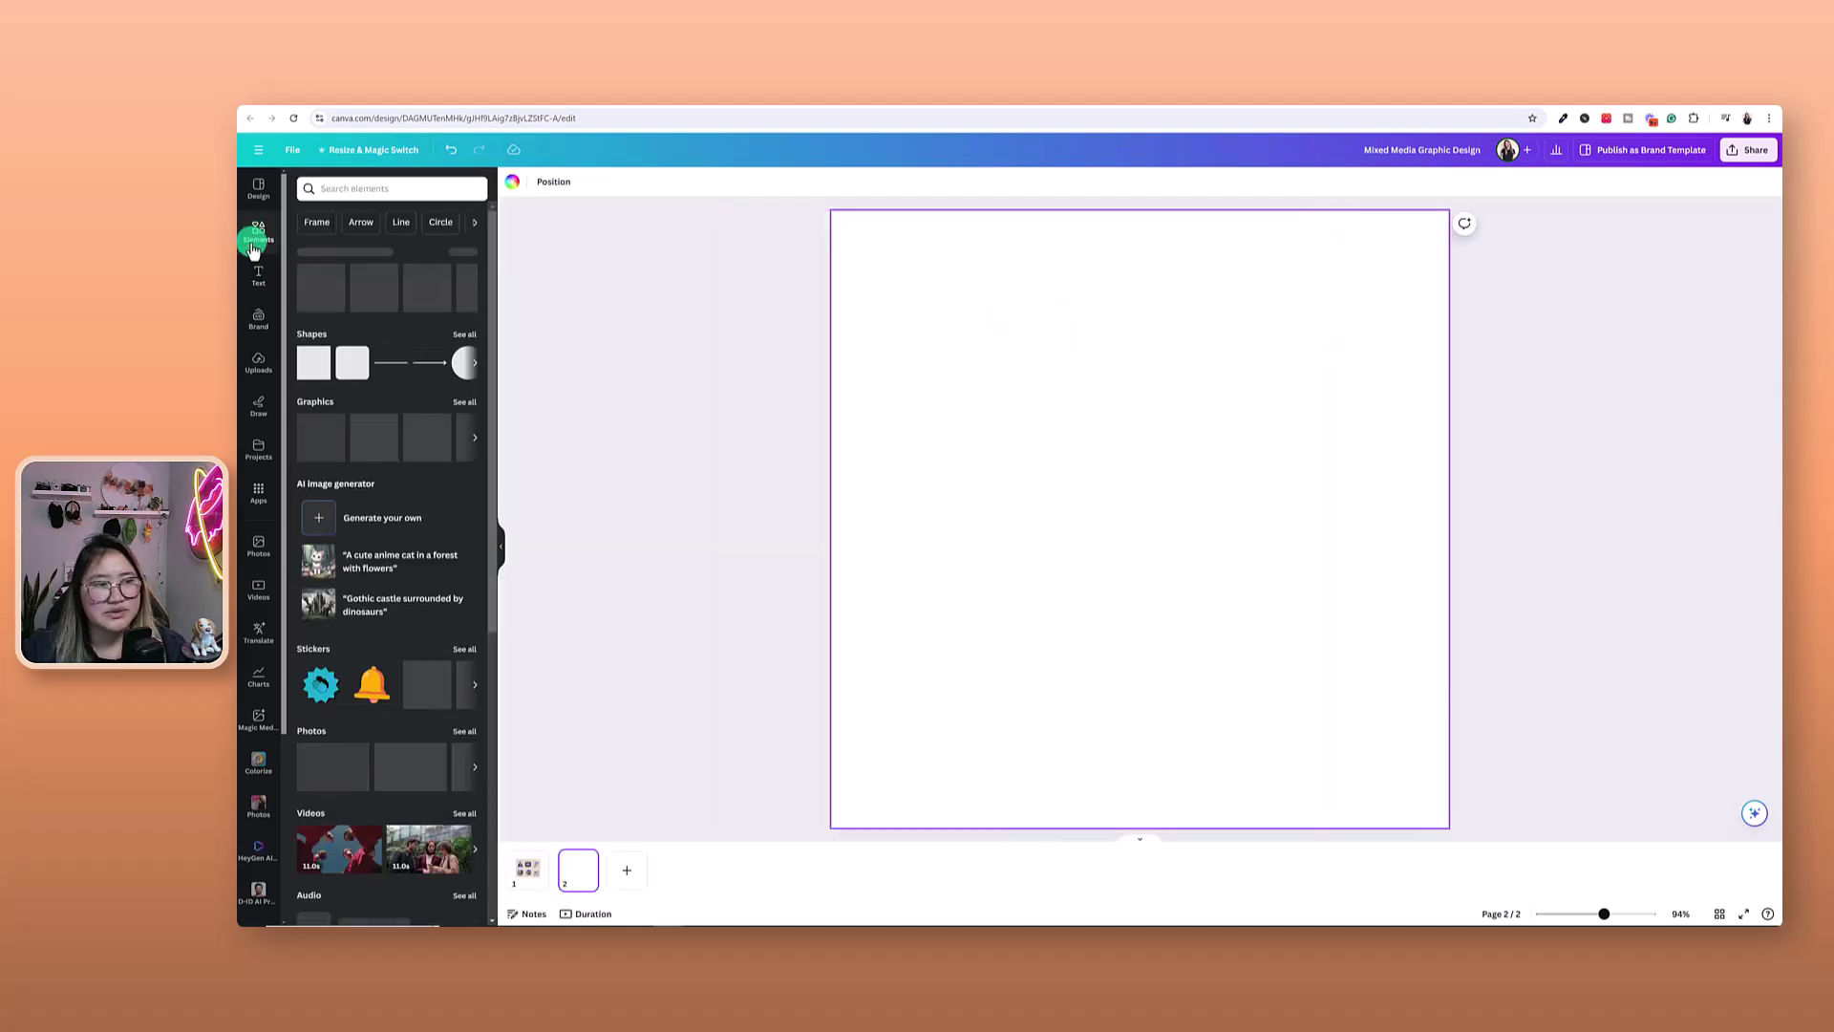
pyautogui.click(382, 189)
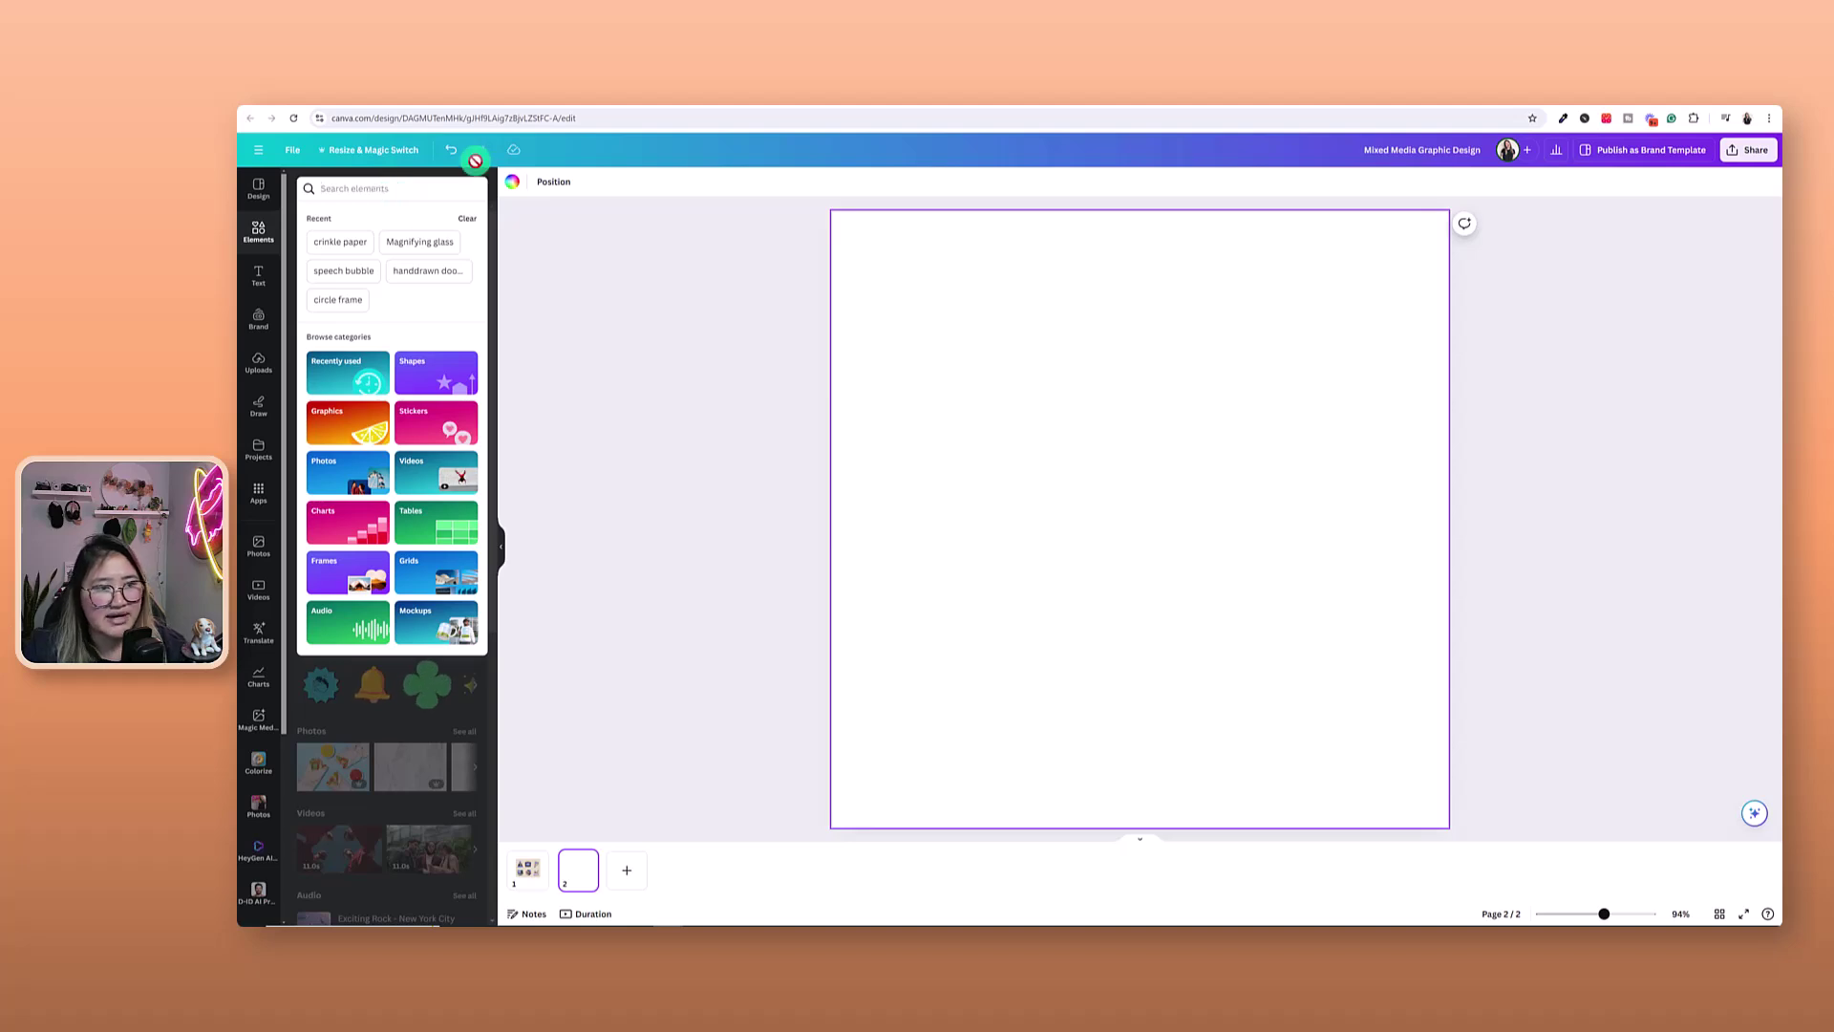
pyautogui.click(421, 242)
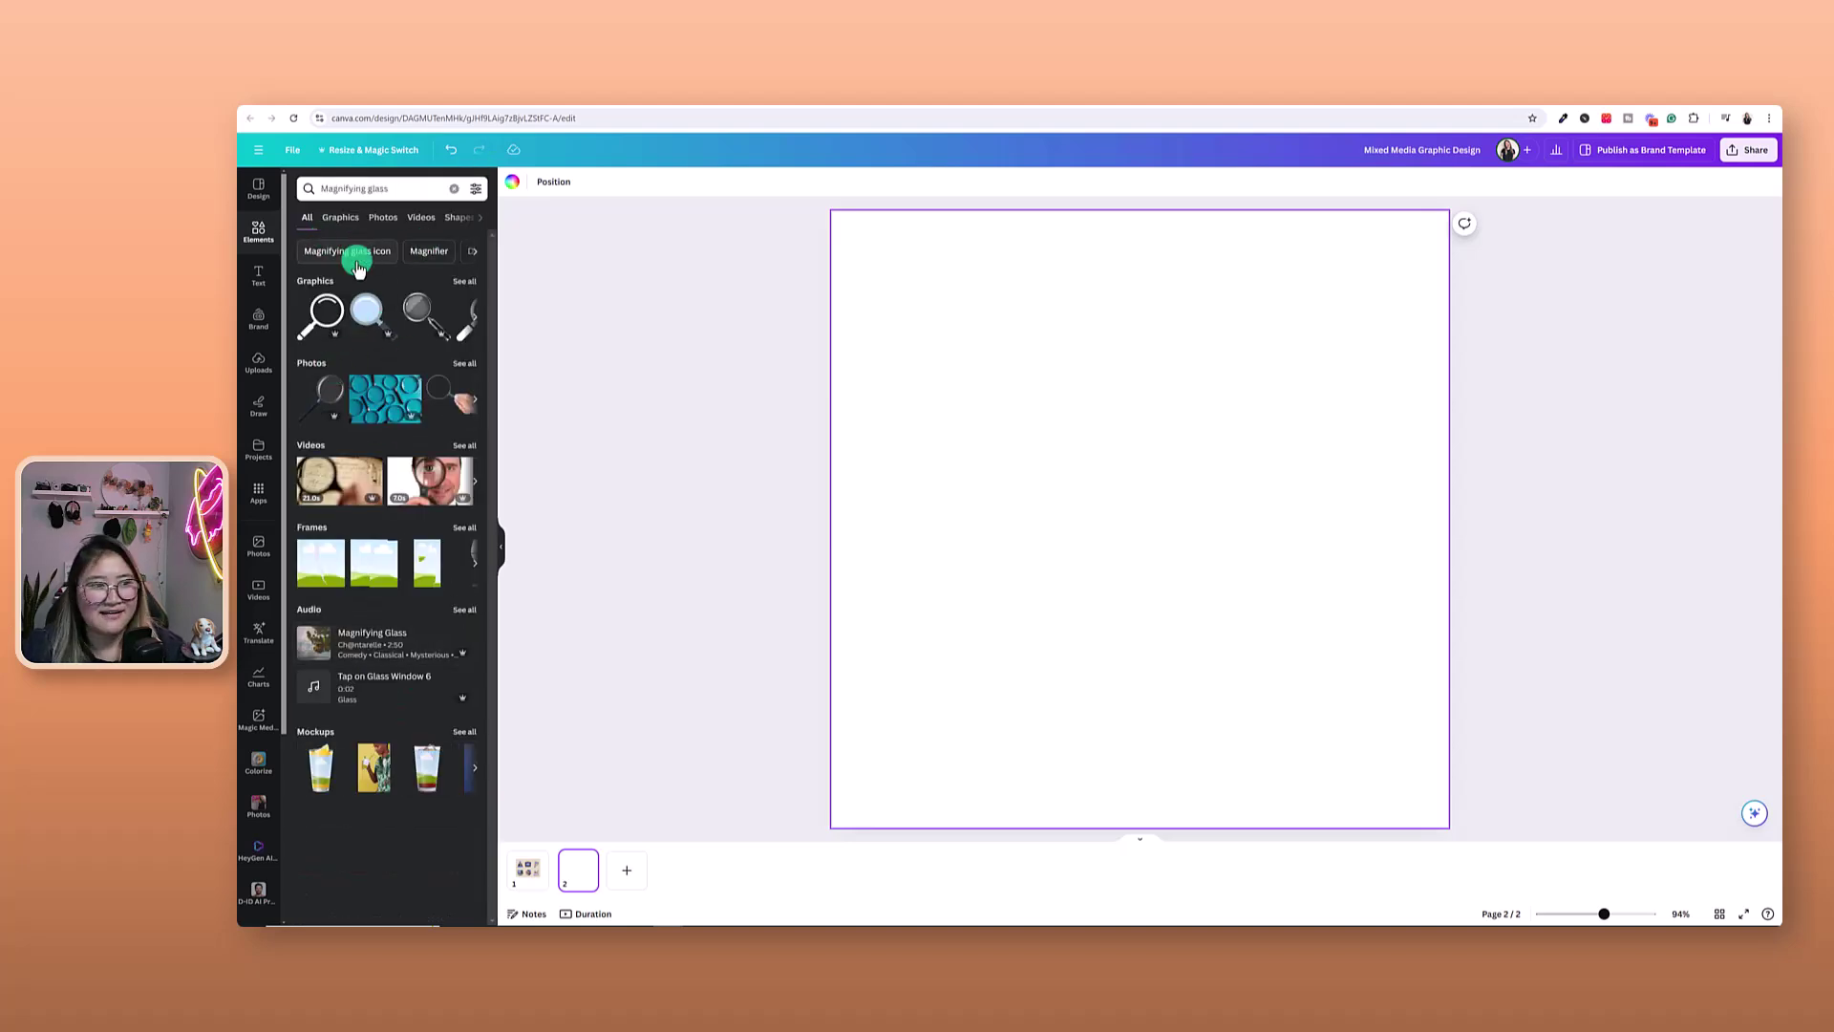
pyautogui.click(386, 219)
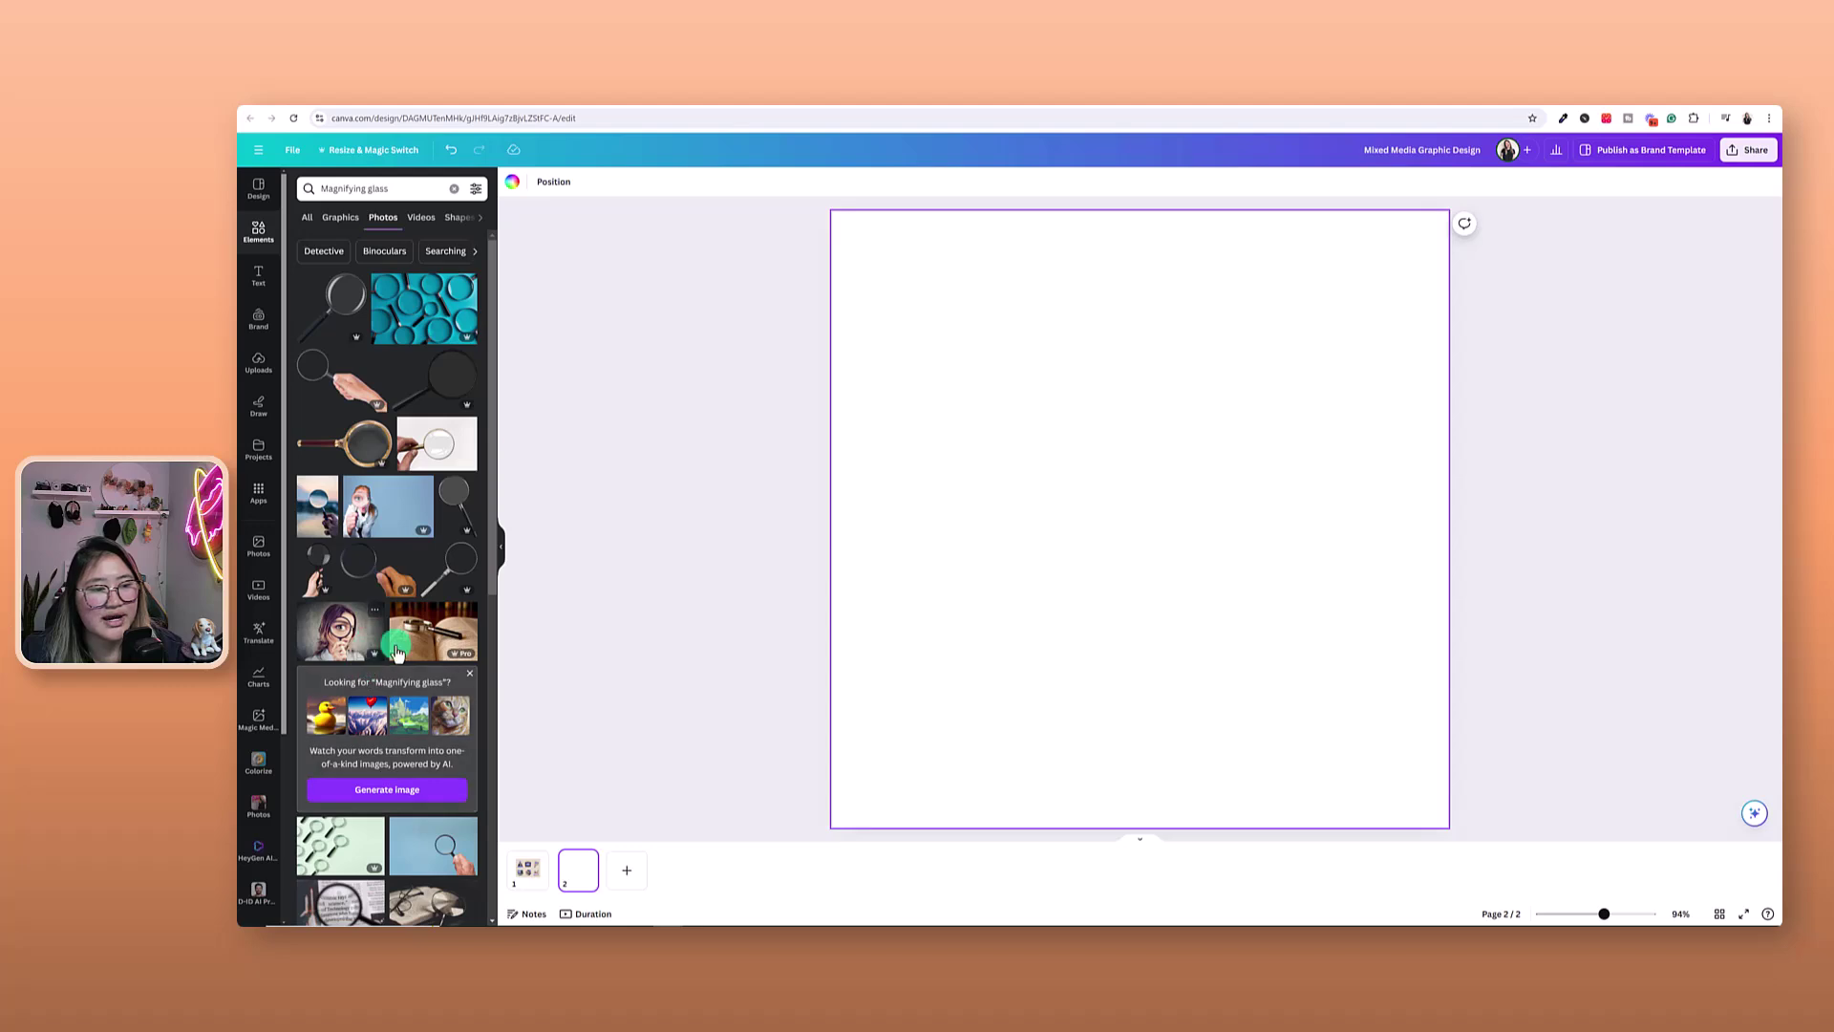
pyautogui.scroll(-5, 406, 654)
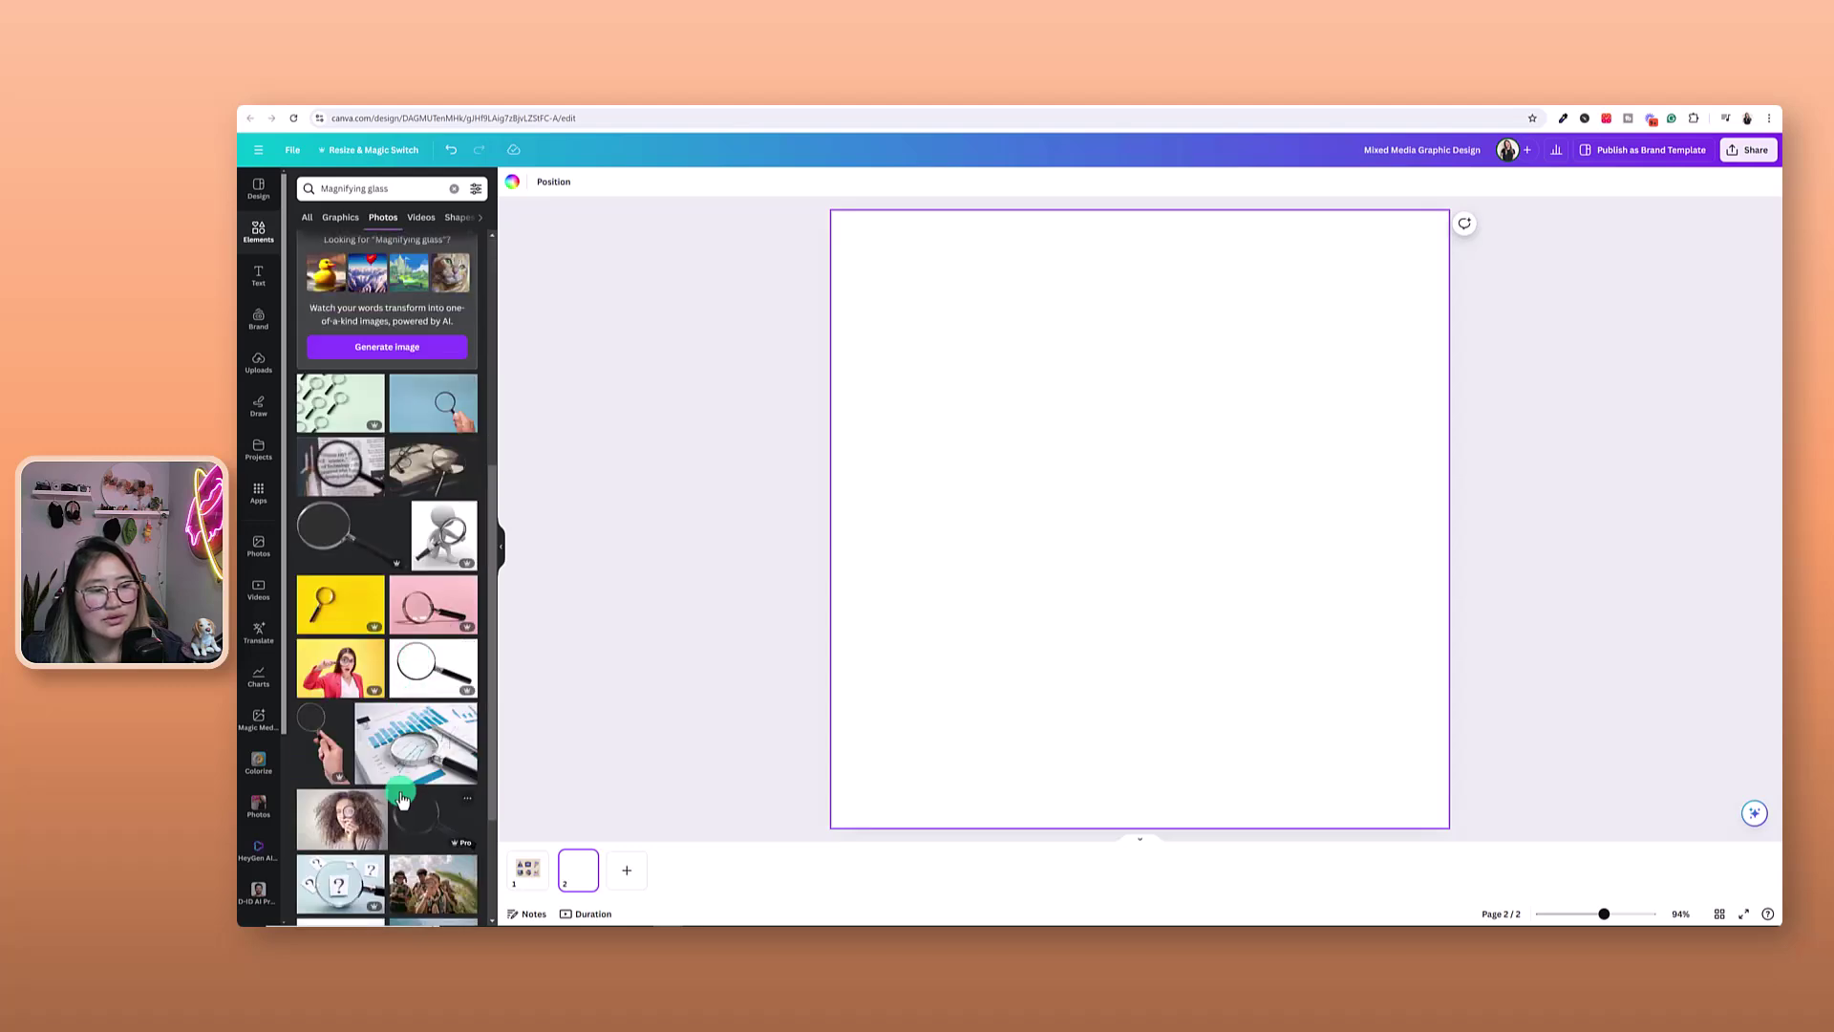
pyautogui.scroll(-3, 403, 798)
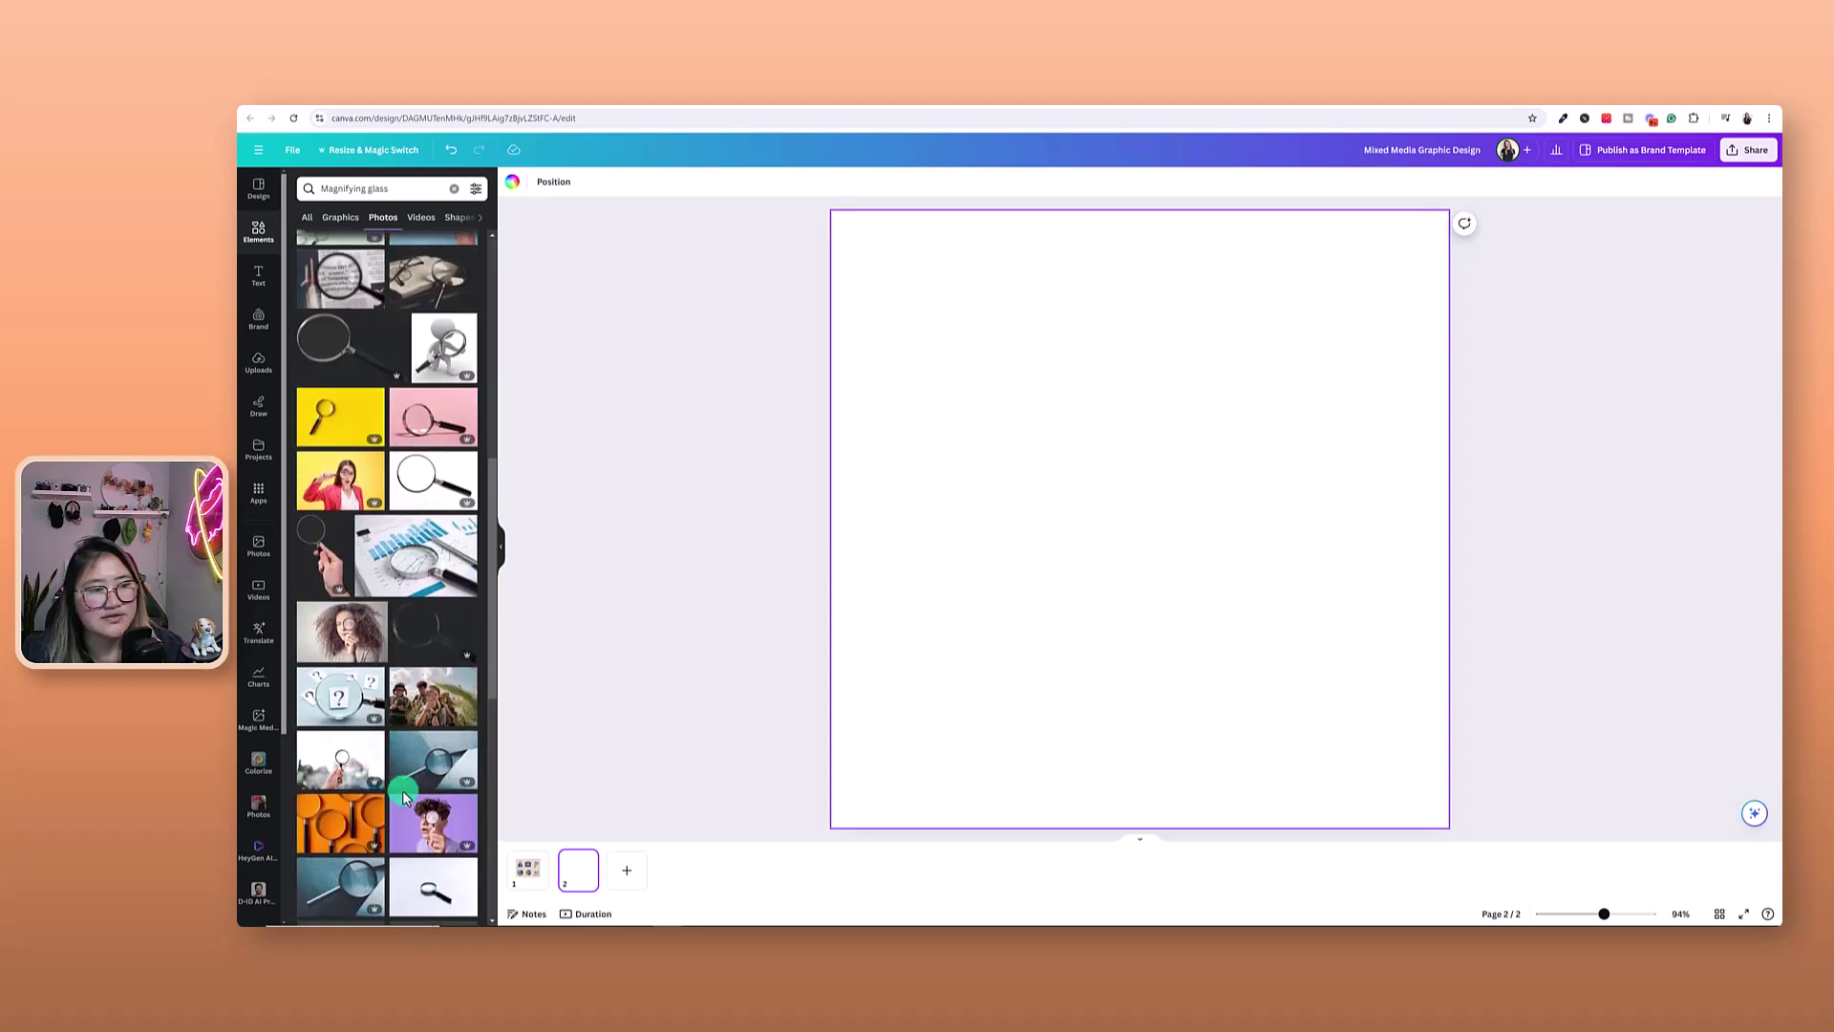
pyautogui.click(342, 432)
pyautogui.click(1221, 777)
# Remove the yellow magnifier photo's background with BG Remover, then delete that cut-out
pyautogui.click(1114, 450)
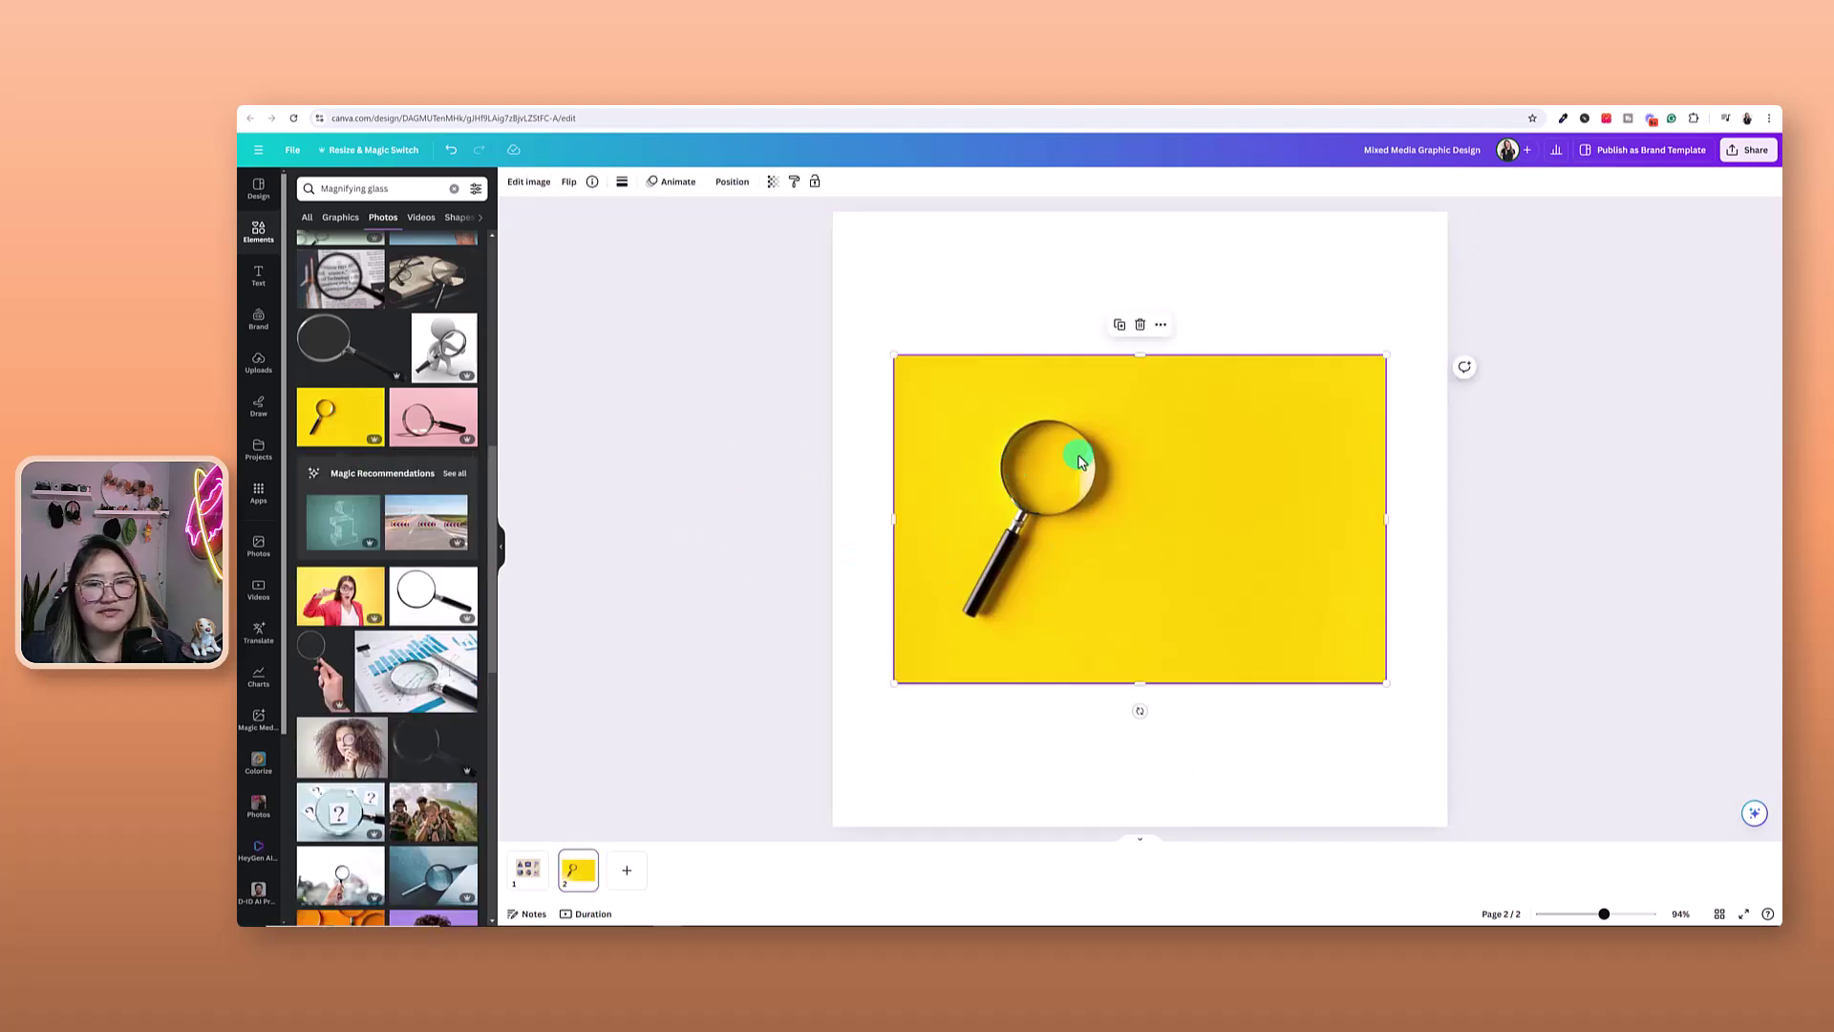
pyautogui.moveTo(1114, 450)
pyautogui.mouseDown()
pyautogui.moveTo(1218, 447)
pyautogui.moveTo(1098, 417)
pyautogui.moveTo(1118, 447)
pyautogui.mouseUp()
pyautogui.moveTo(1202, 657); pyautogui.dragTo(1224, 622)
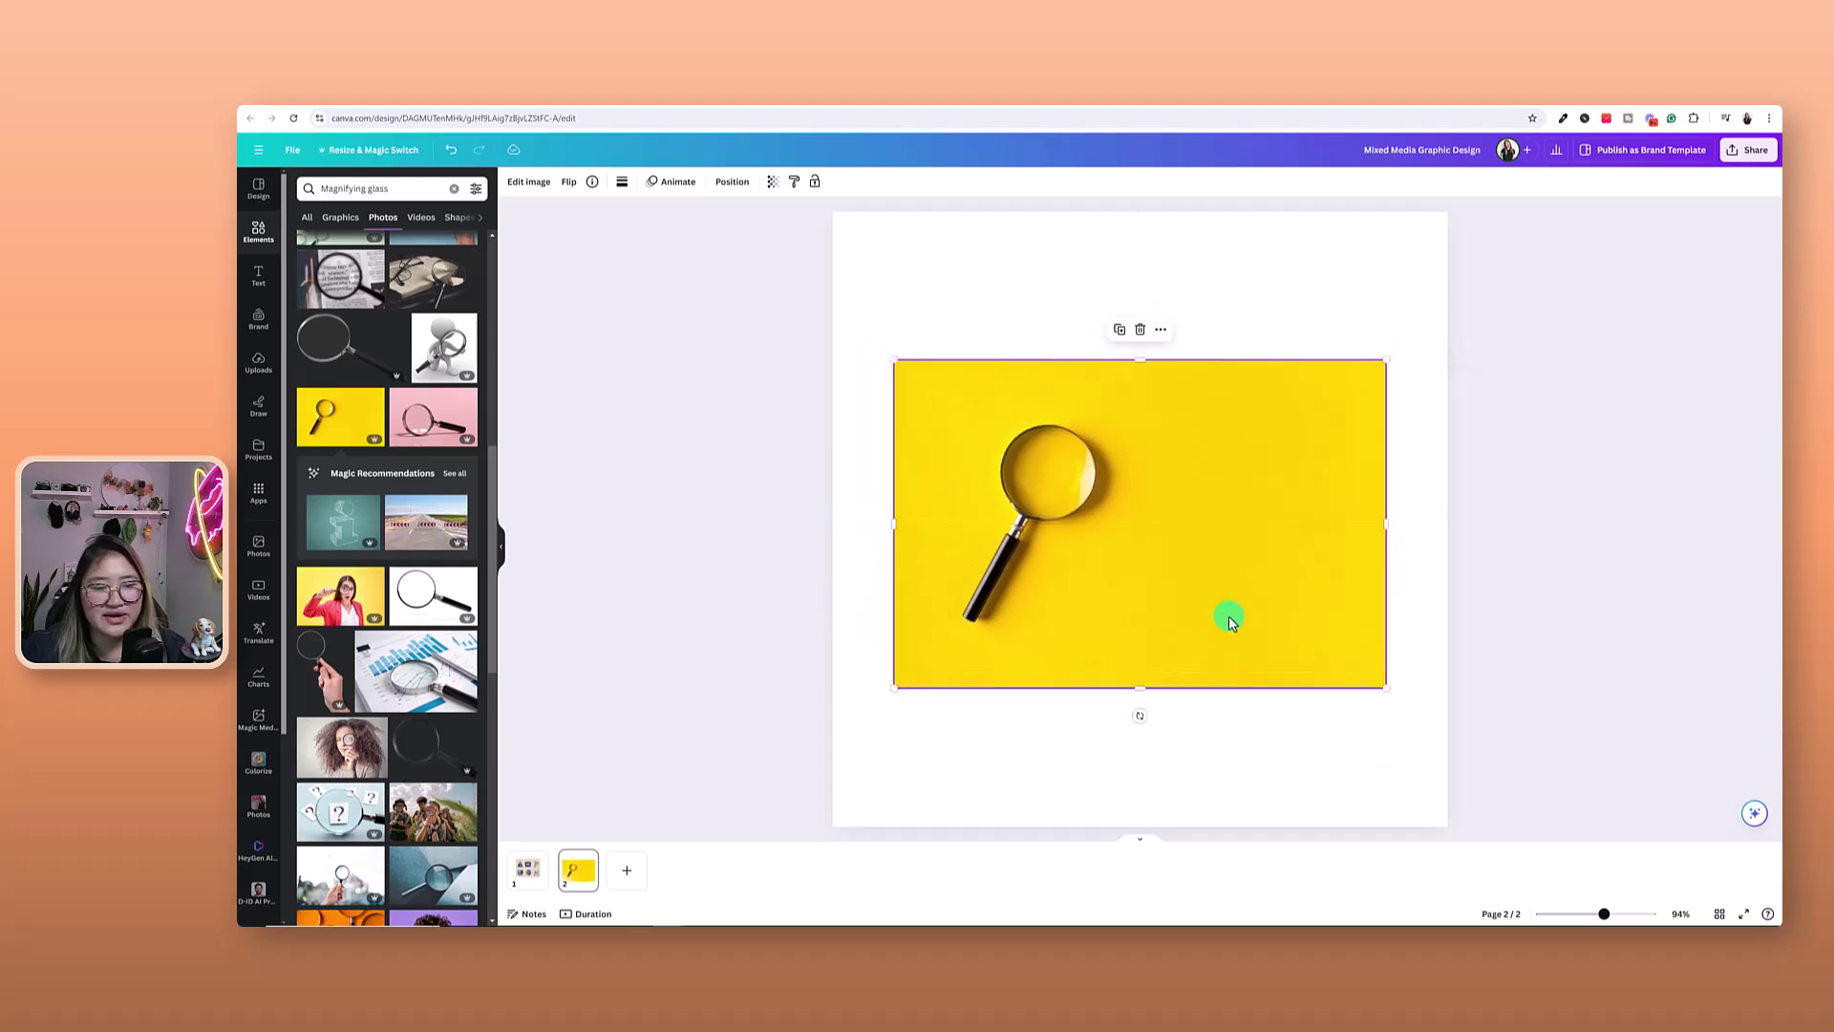
pyautogui.click(521, 187)
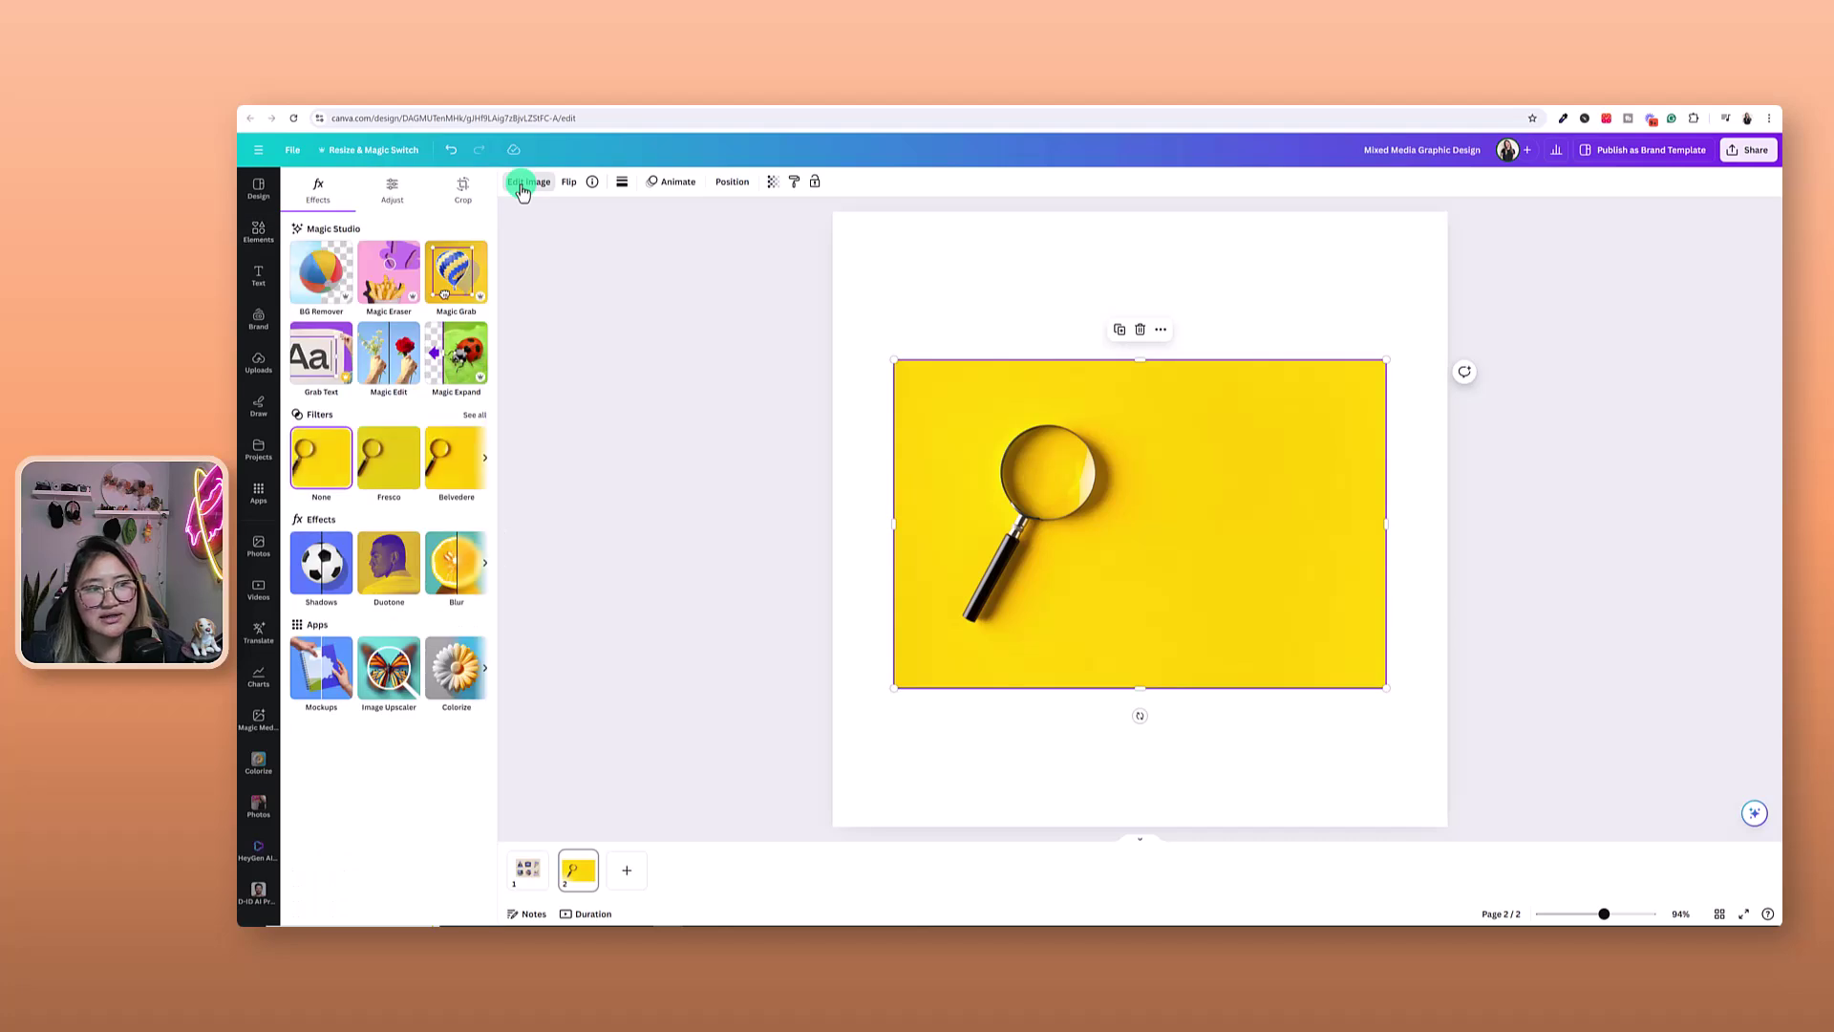
pyautogui.click(318, 286)
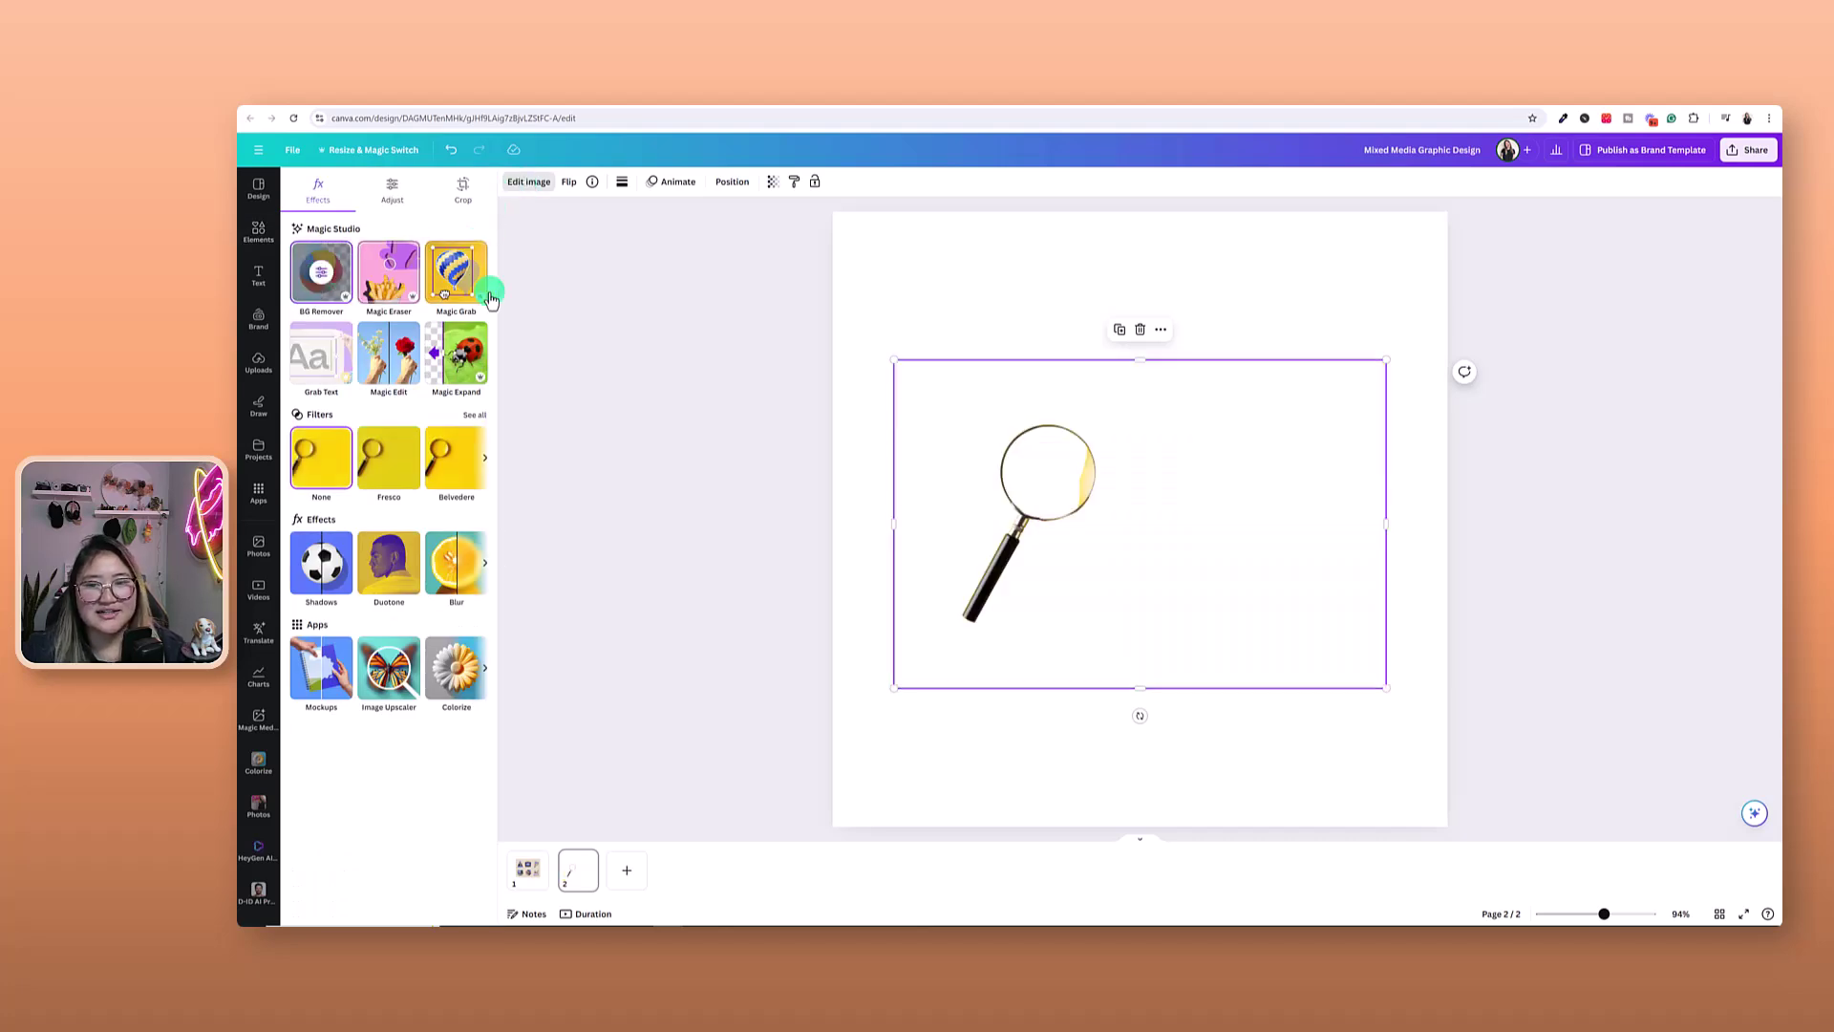
pyautogui.moveTo(1046, 554); pyautogui.dragTo(1037, 558)
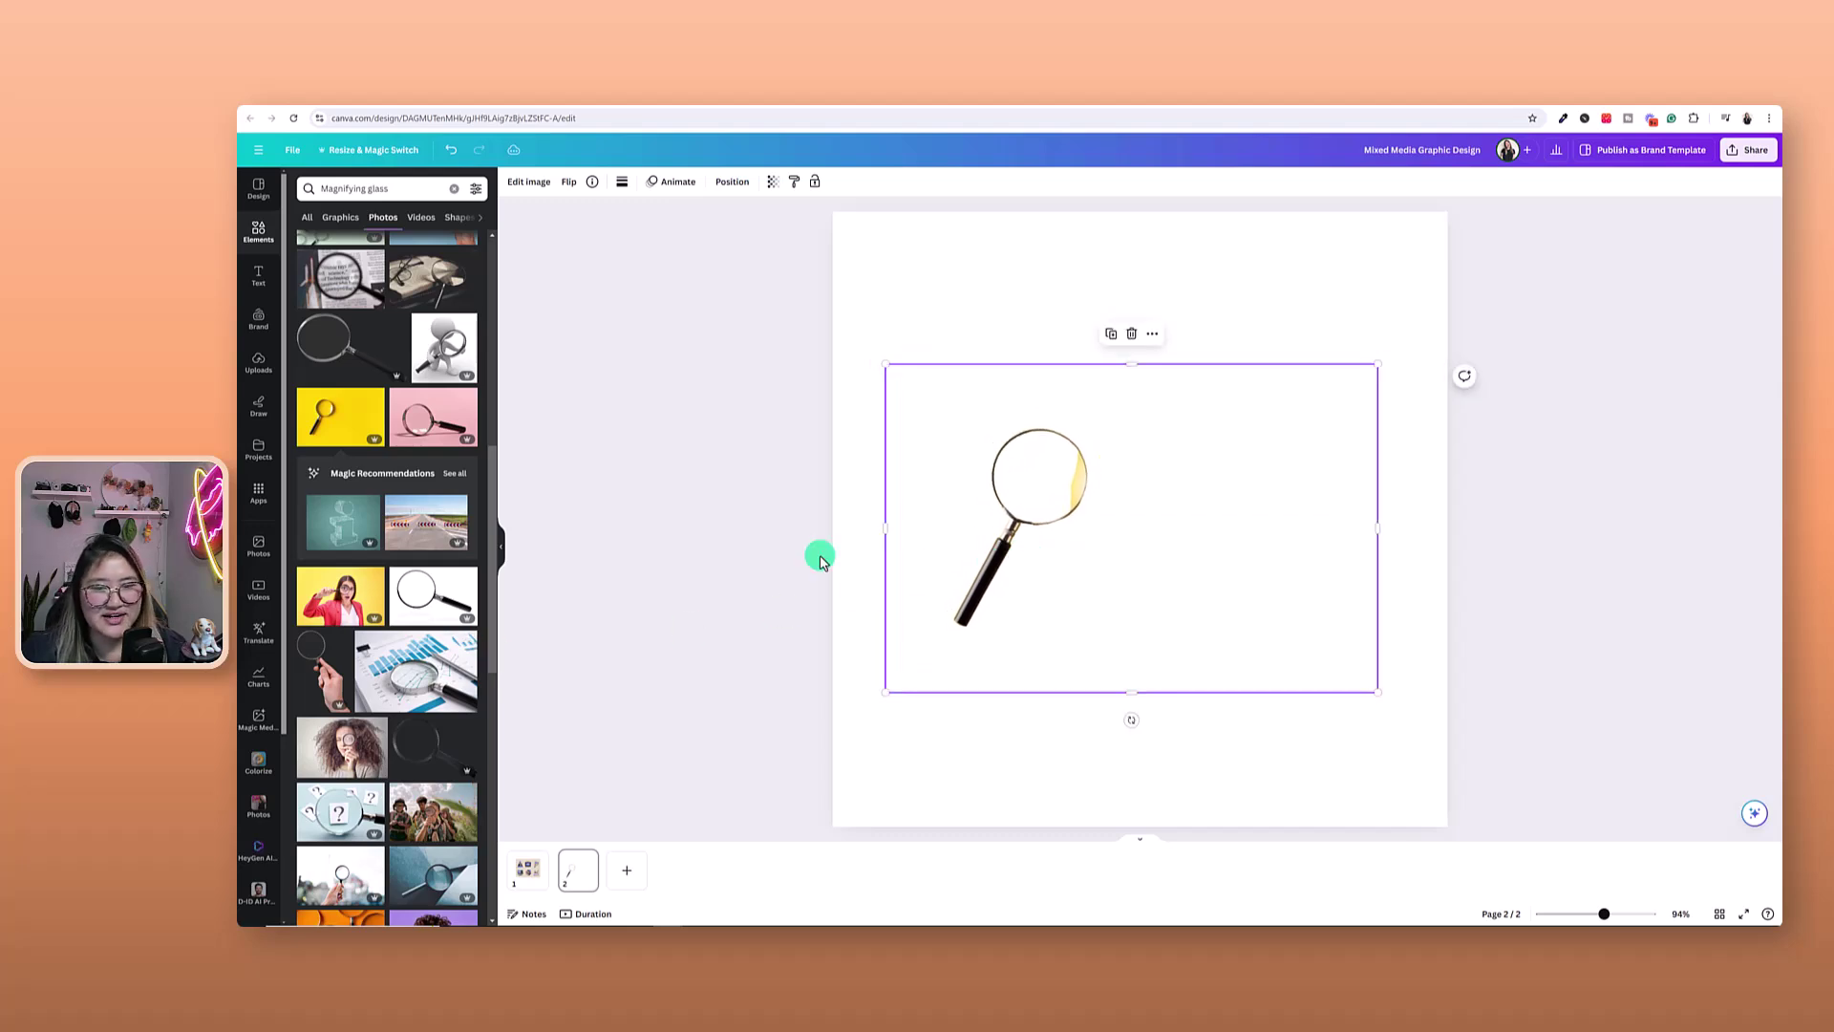
pyautogui.press('Delete')
# Add the black magnifier photo on white and strip its background and shadow with BG Remover
pyautogui.click(423, 609)
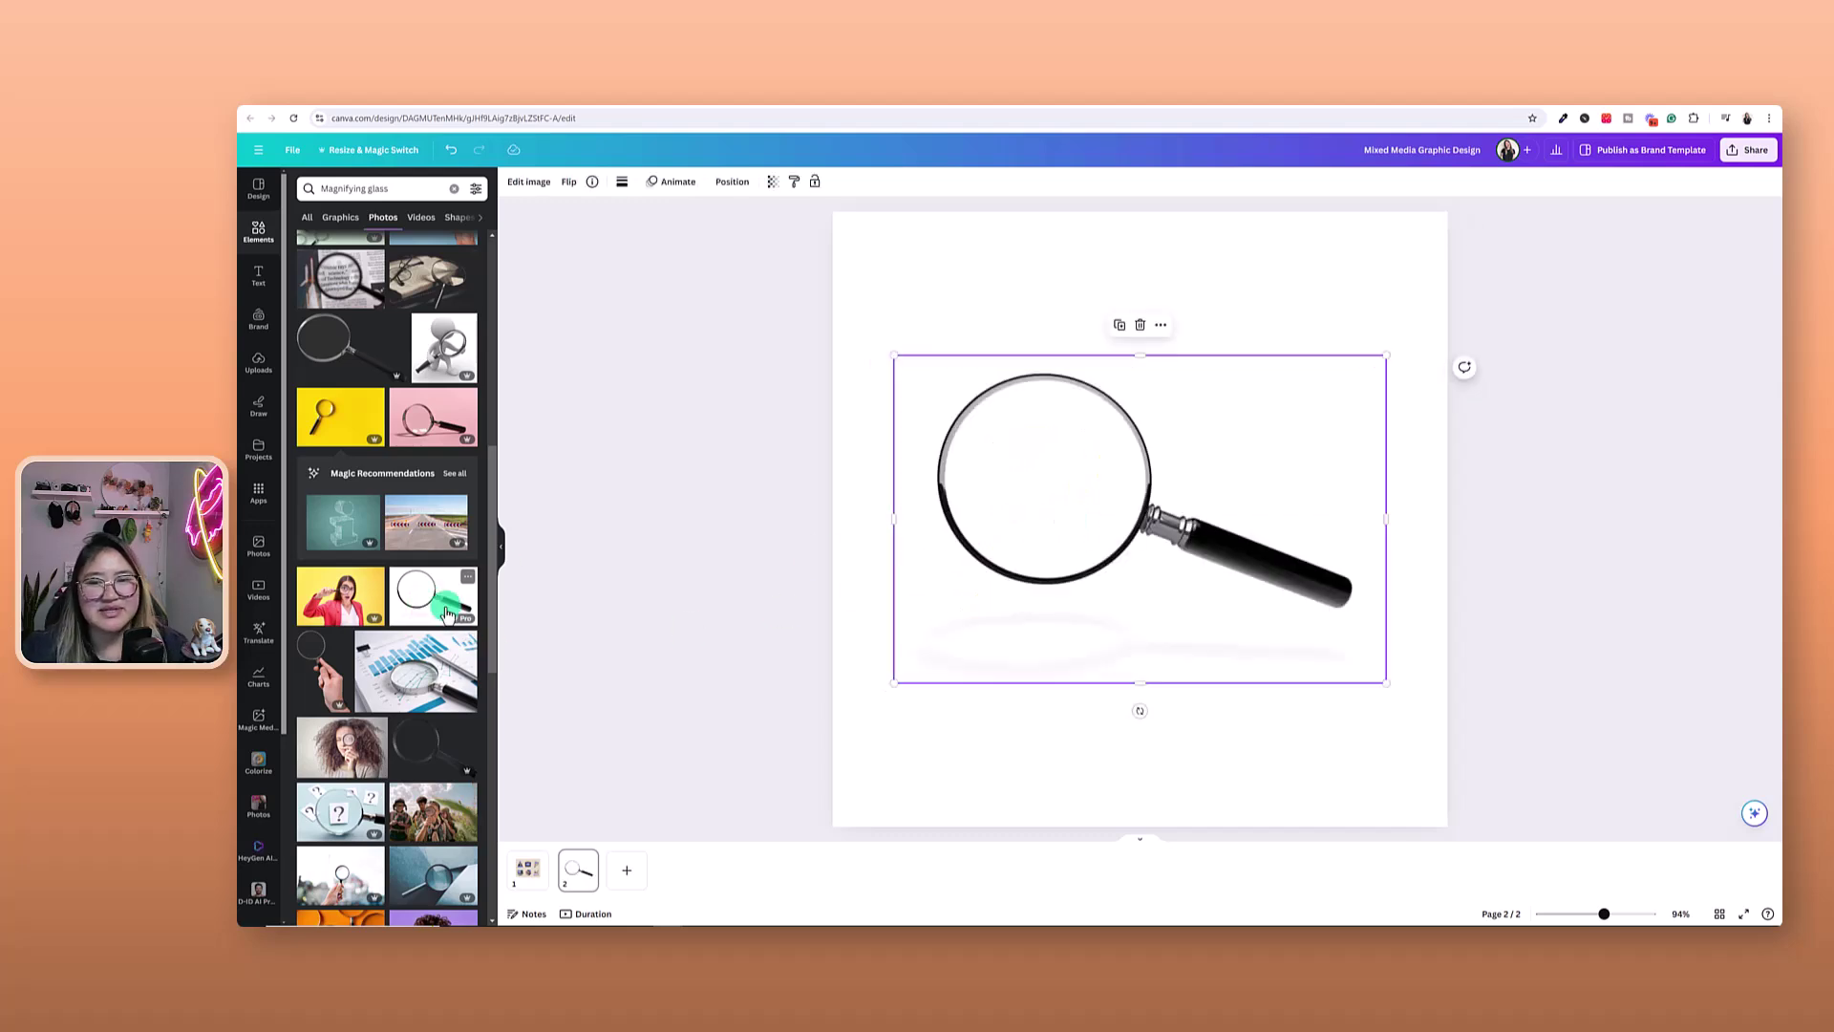
pyautogui.click(1331, 818)
pyautogui.moveTo(1191, 619); pyautogui.dragTo(1184, 594)
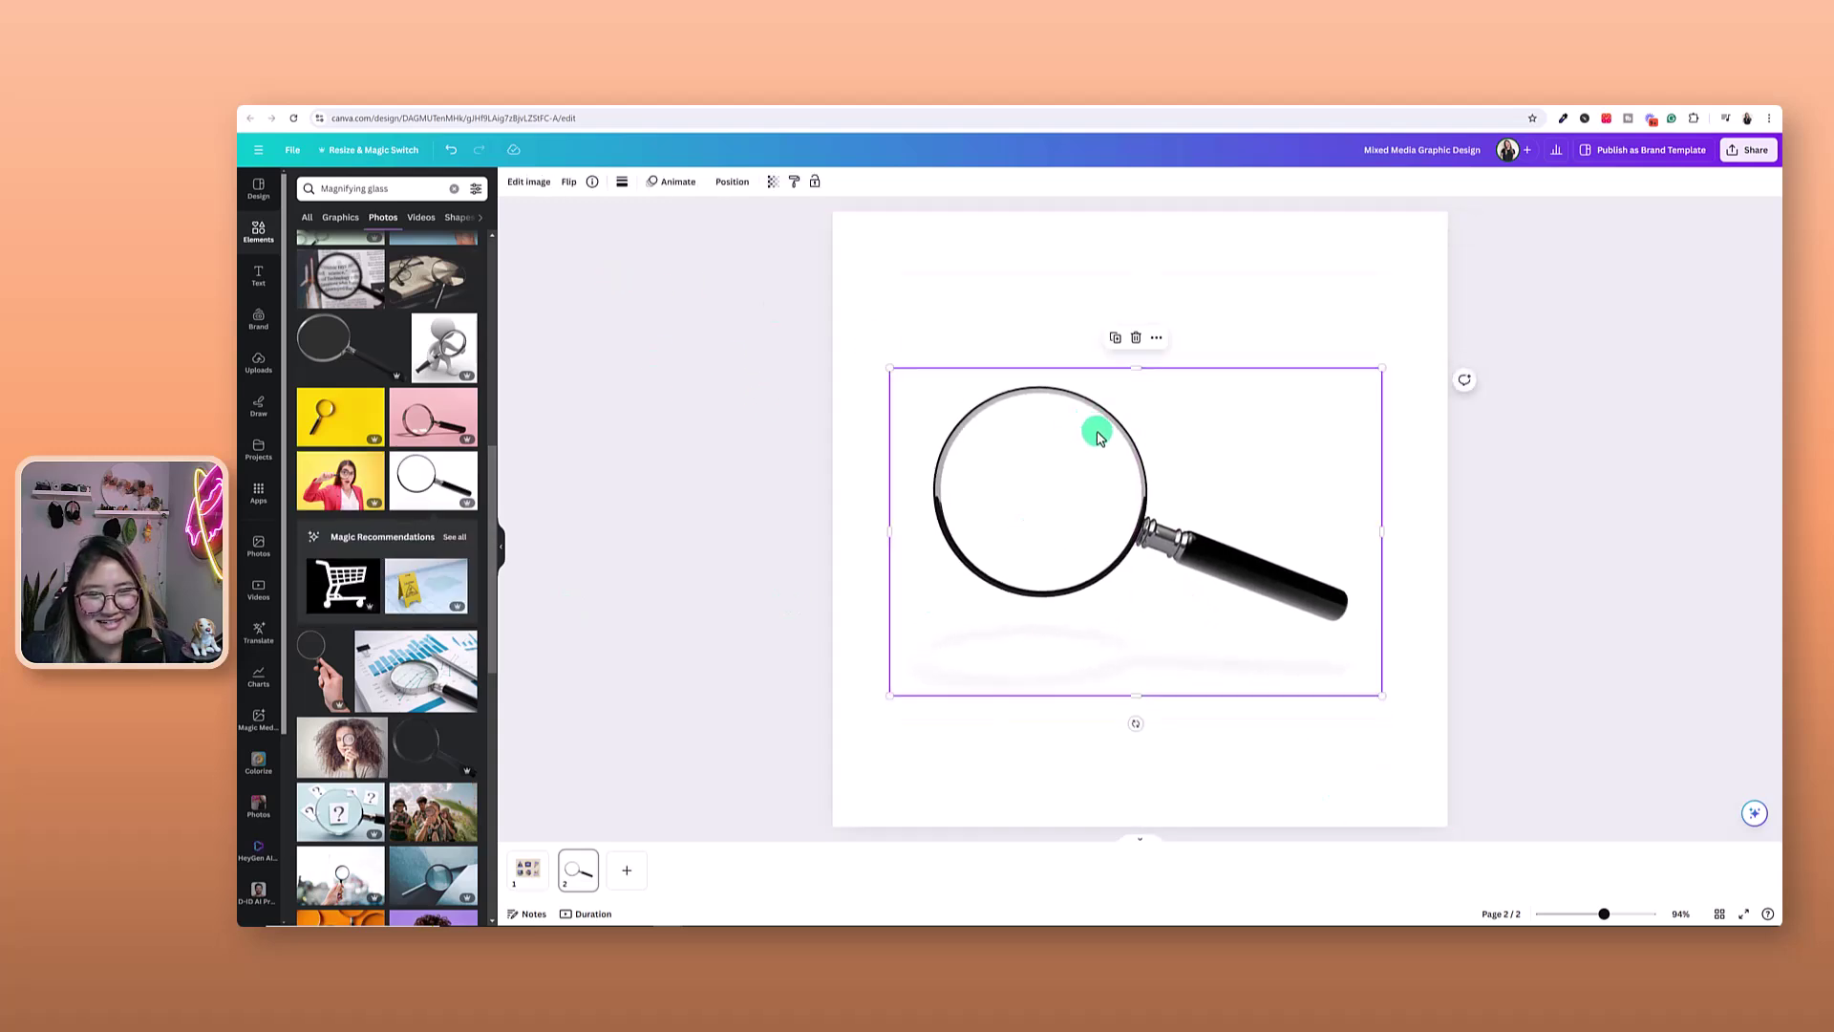
pyautogui.click(513, 184)
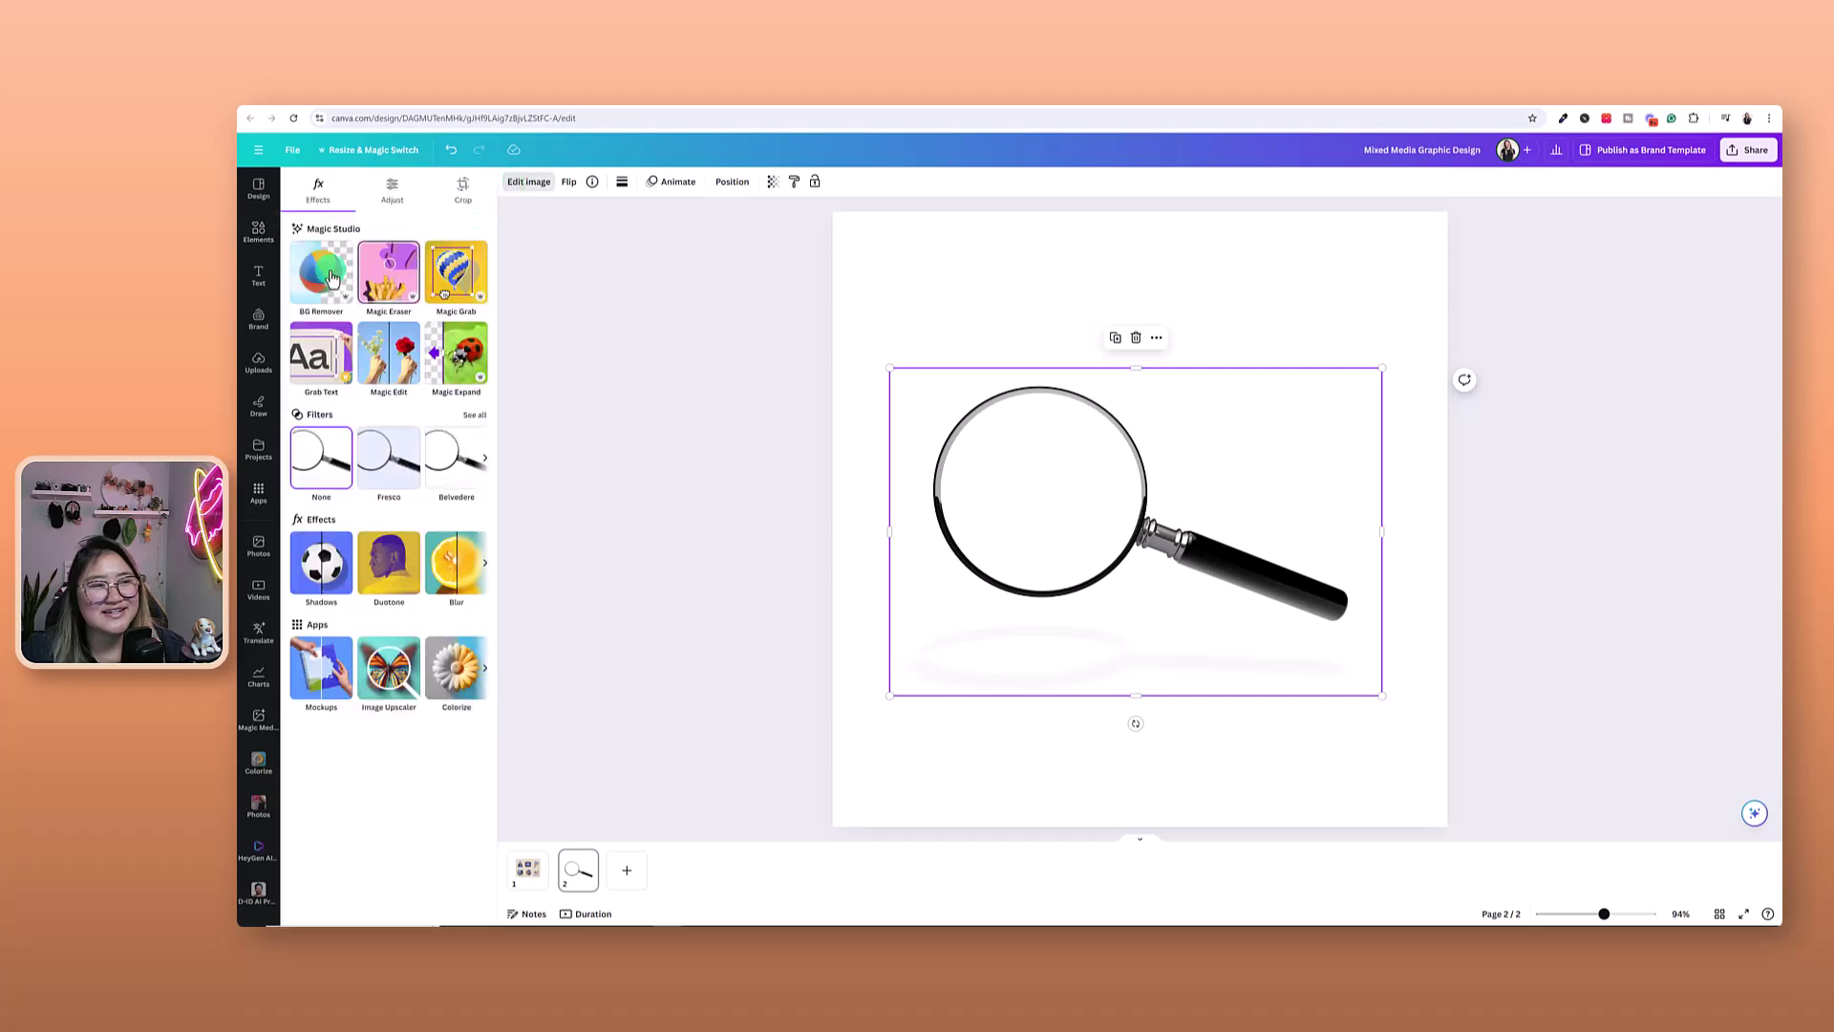
pyautogui.click(321, 272)
pyautogui.click(721, 483)
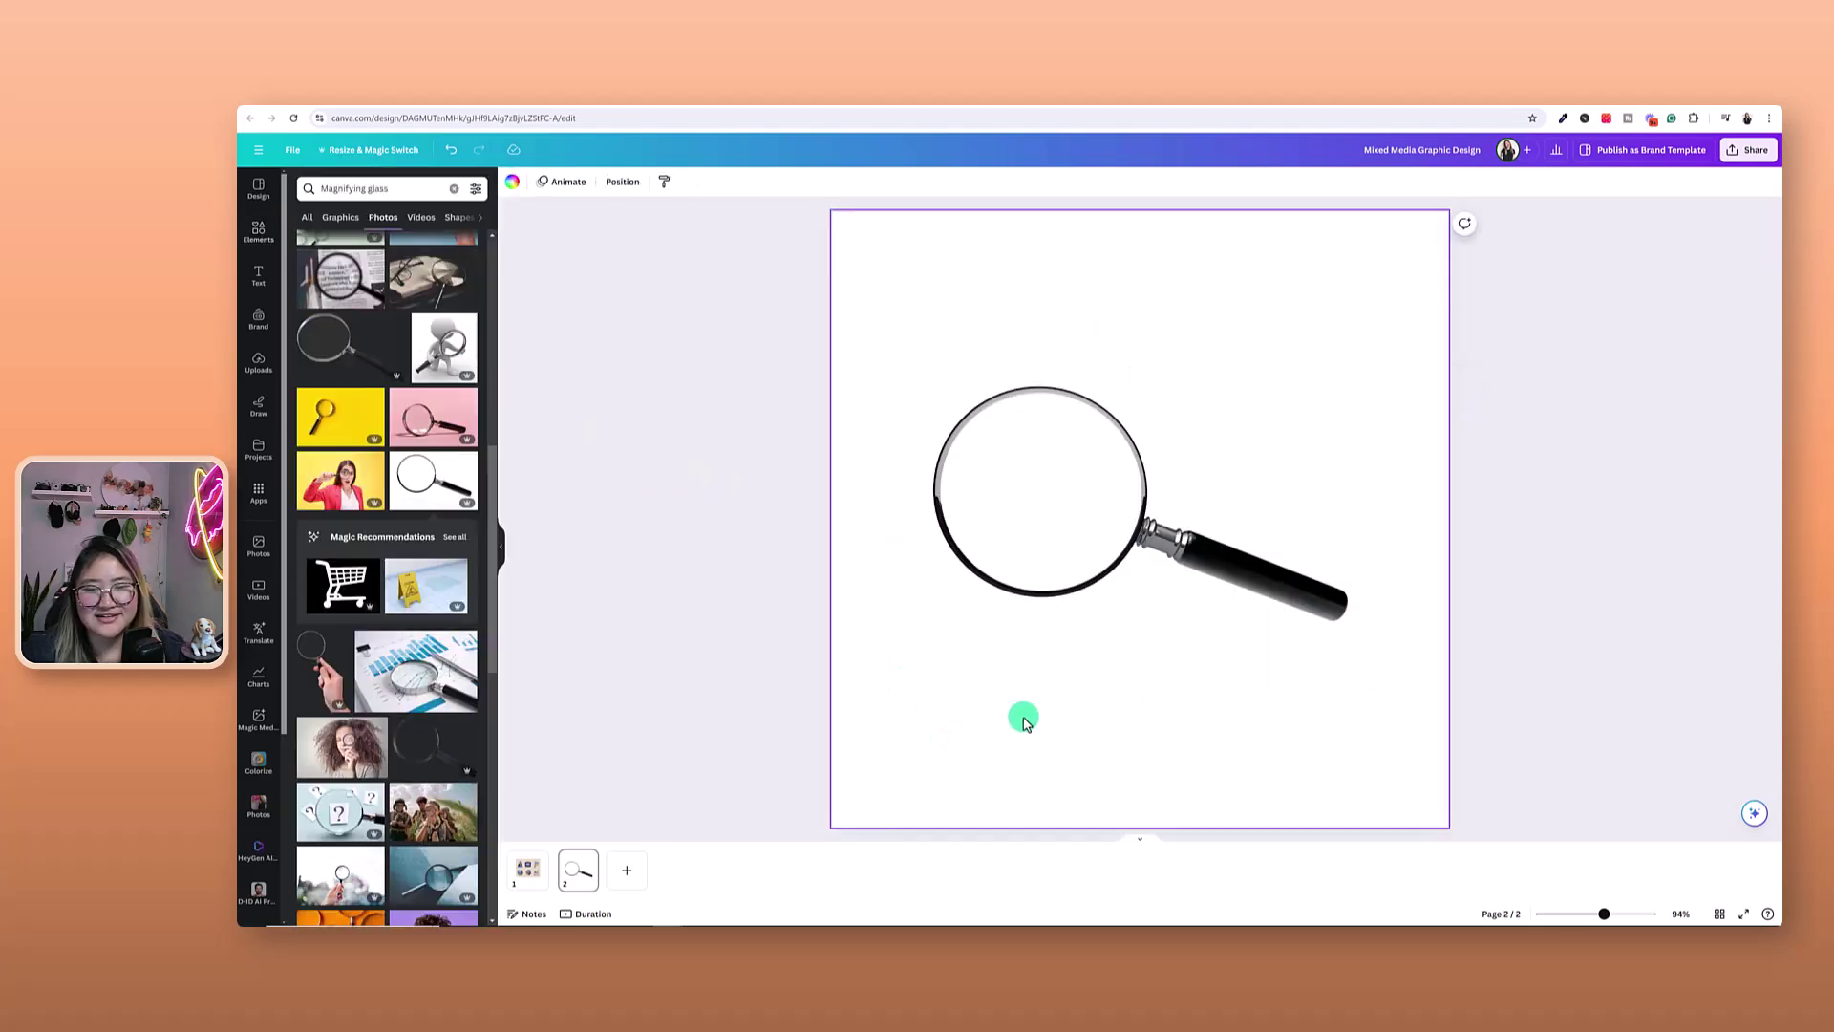
pyautogui.moveTo(1113, 602)
pyautogui.mouseDown()
pyautogui.moveTo(958, 568)
pyautogui.moveTo(1278, 524)
pyautogui.moveTo(1141, 585)
pyautogui.mouseUp()
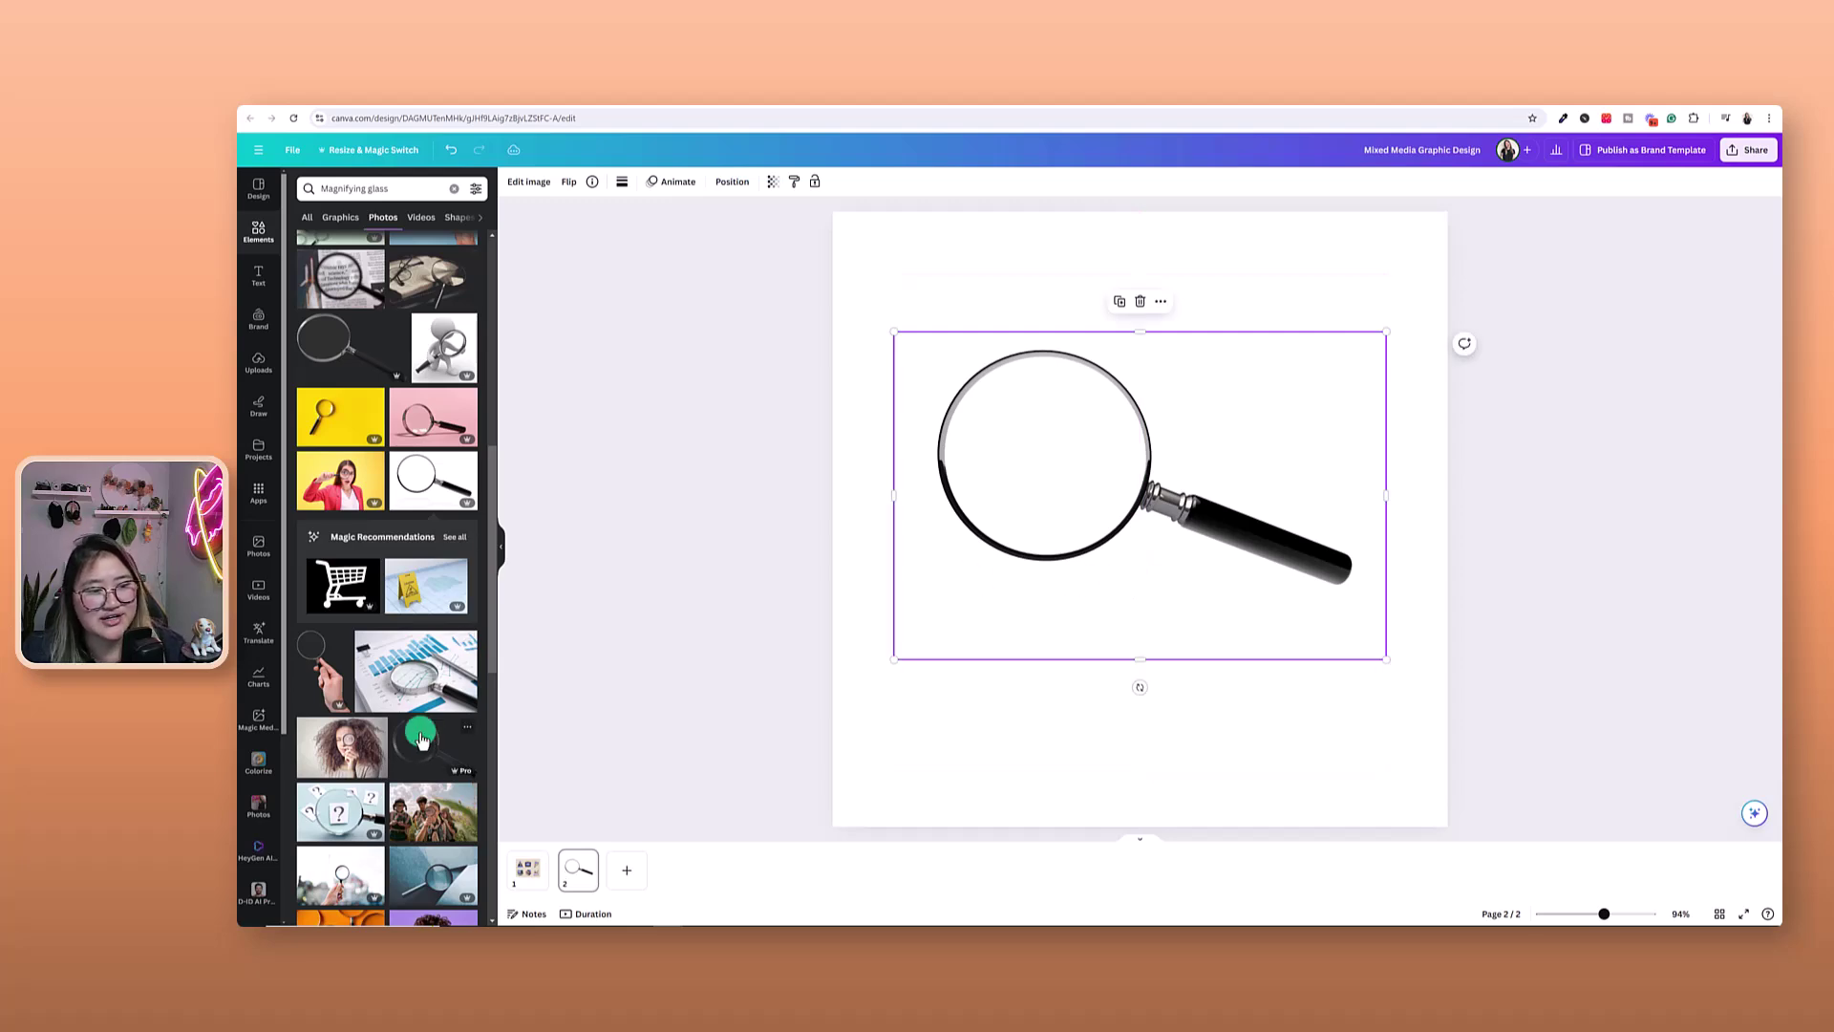
# Browse the 'Detective' related magnifier photos and reselect the black magnifier
pyautogui.scroll(-2, 409, 769)
pyautogui.scroll(-2, 409, 769)
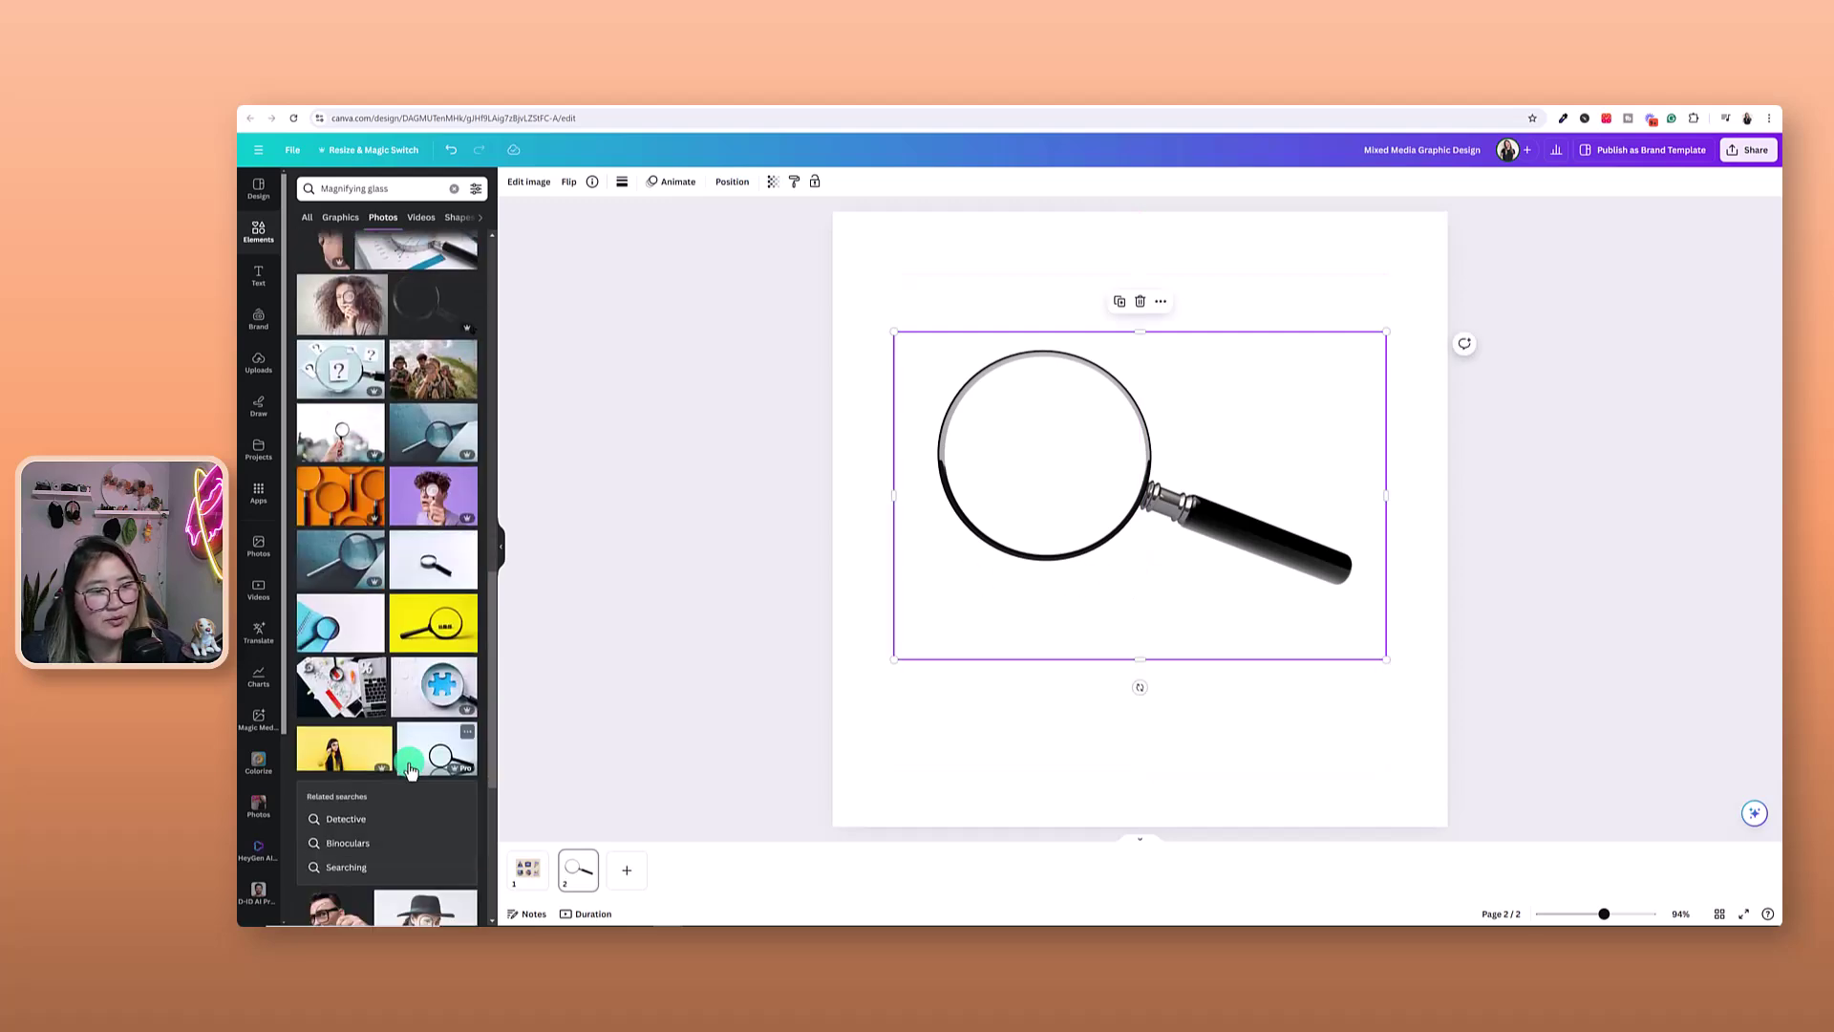
pyautogui.scroll(-2, 413, 769)
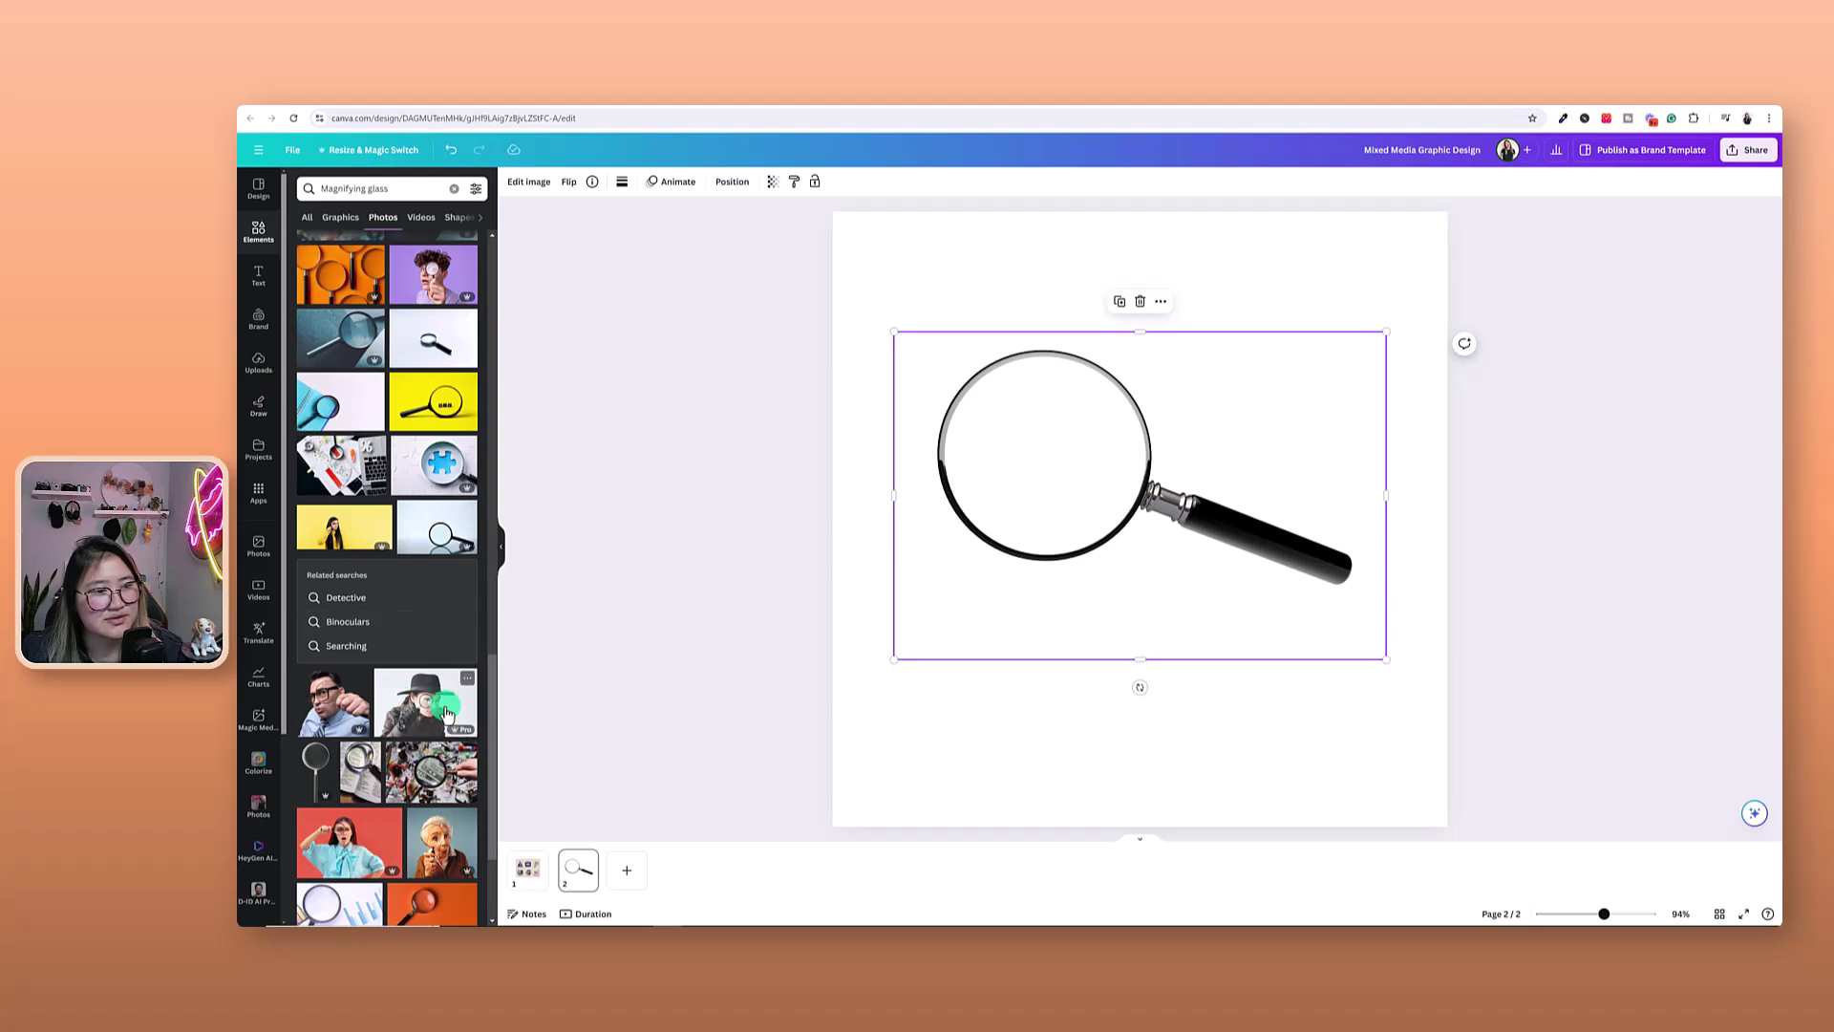
pyautogui.scroll(-2, 427, 705)
pyautogui.scroll(2, 428, 705)
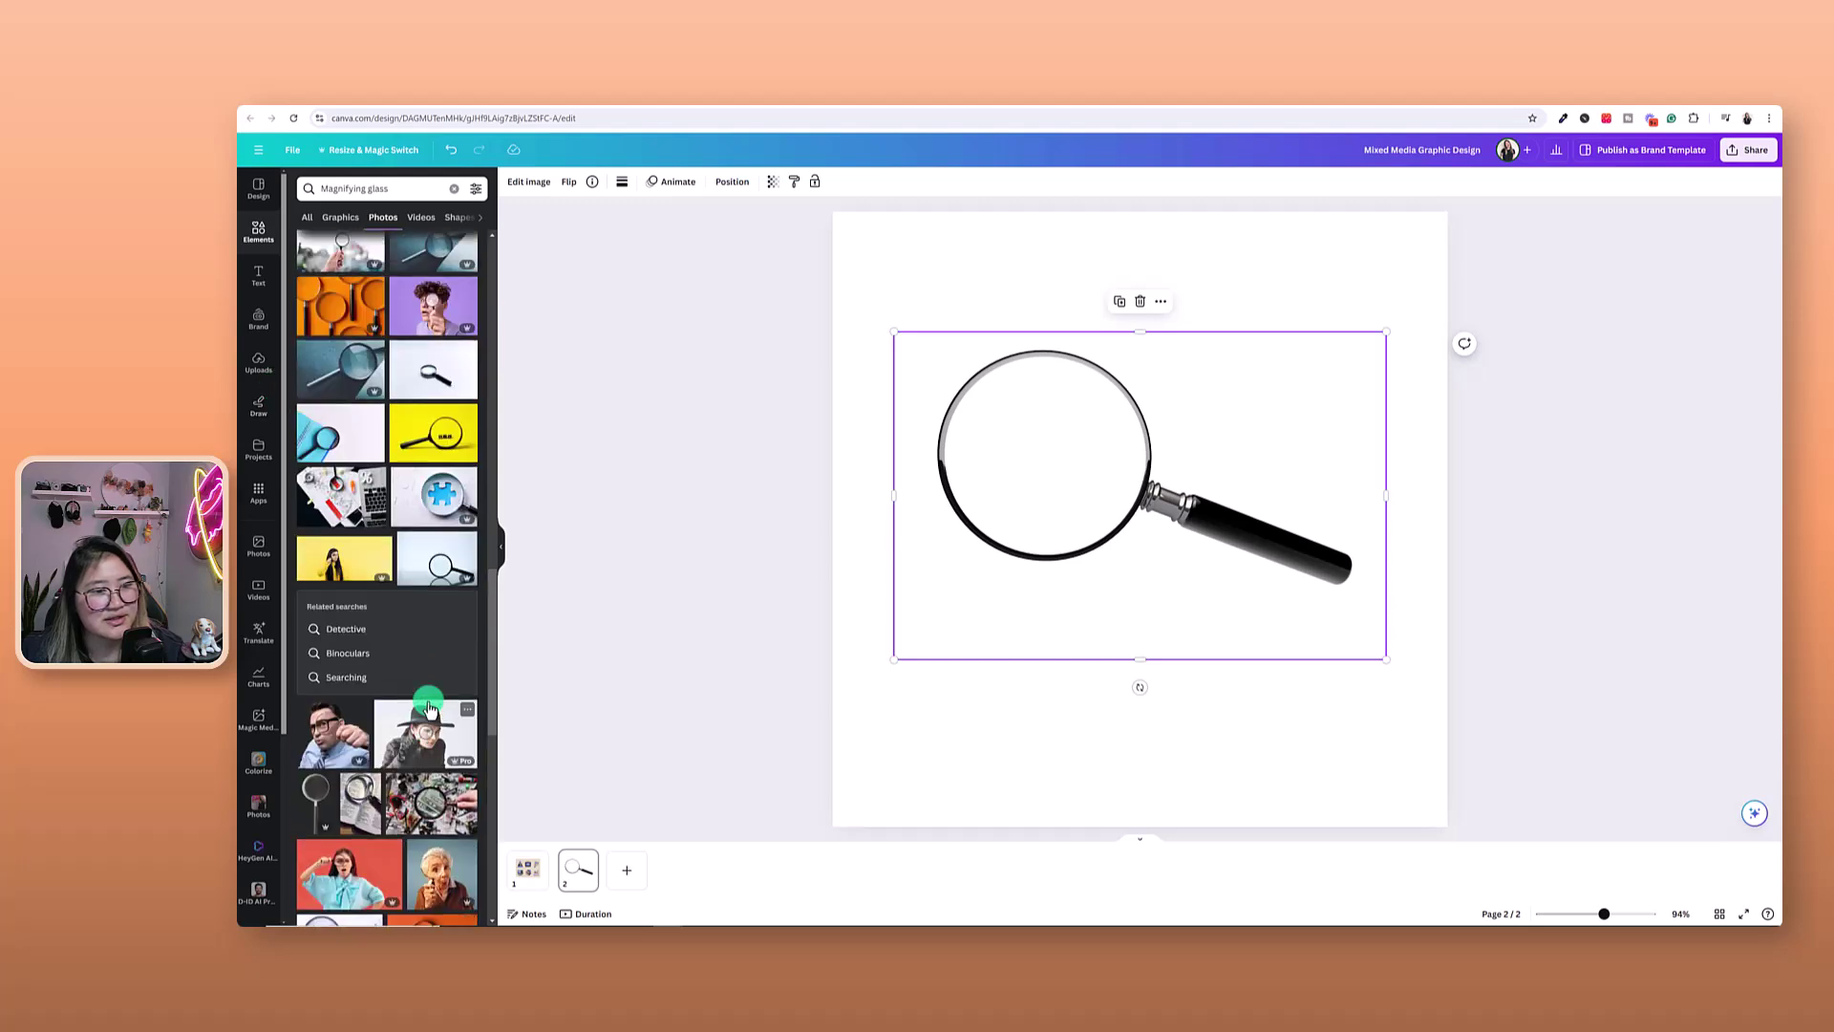
pyautogui.click(368, 633)
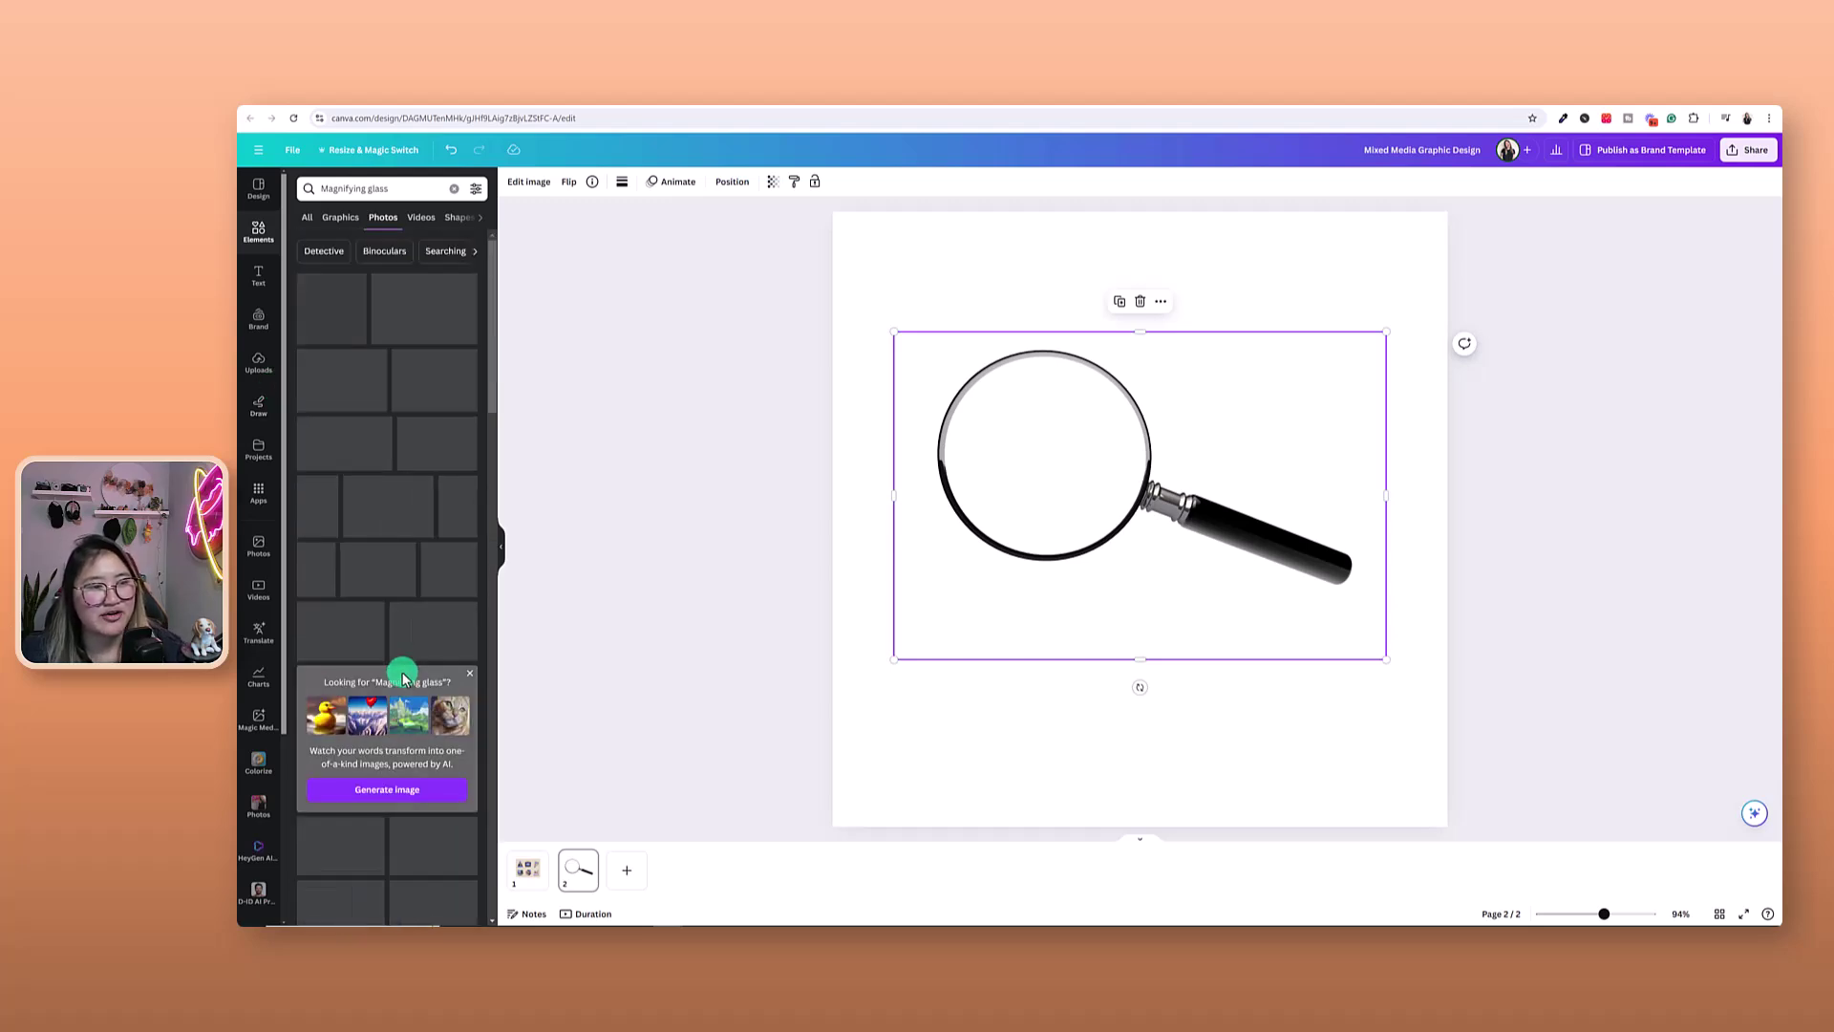
pyautogui.click(1265, 758)
pyautogui.click(1304, 518)
# Add a page with a diagonally tilted gold magnifier photo and delete the black-magnifier page
pyautogui.click(627, 869)
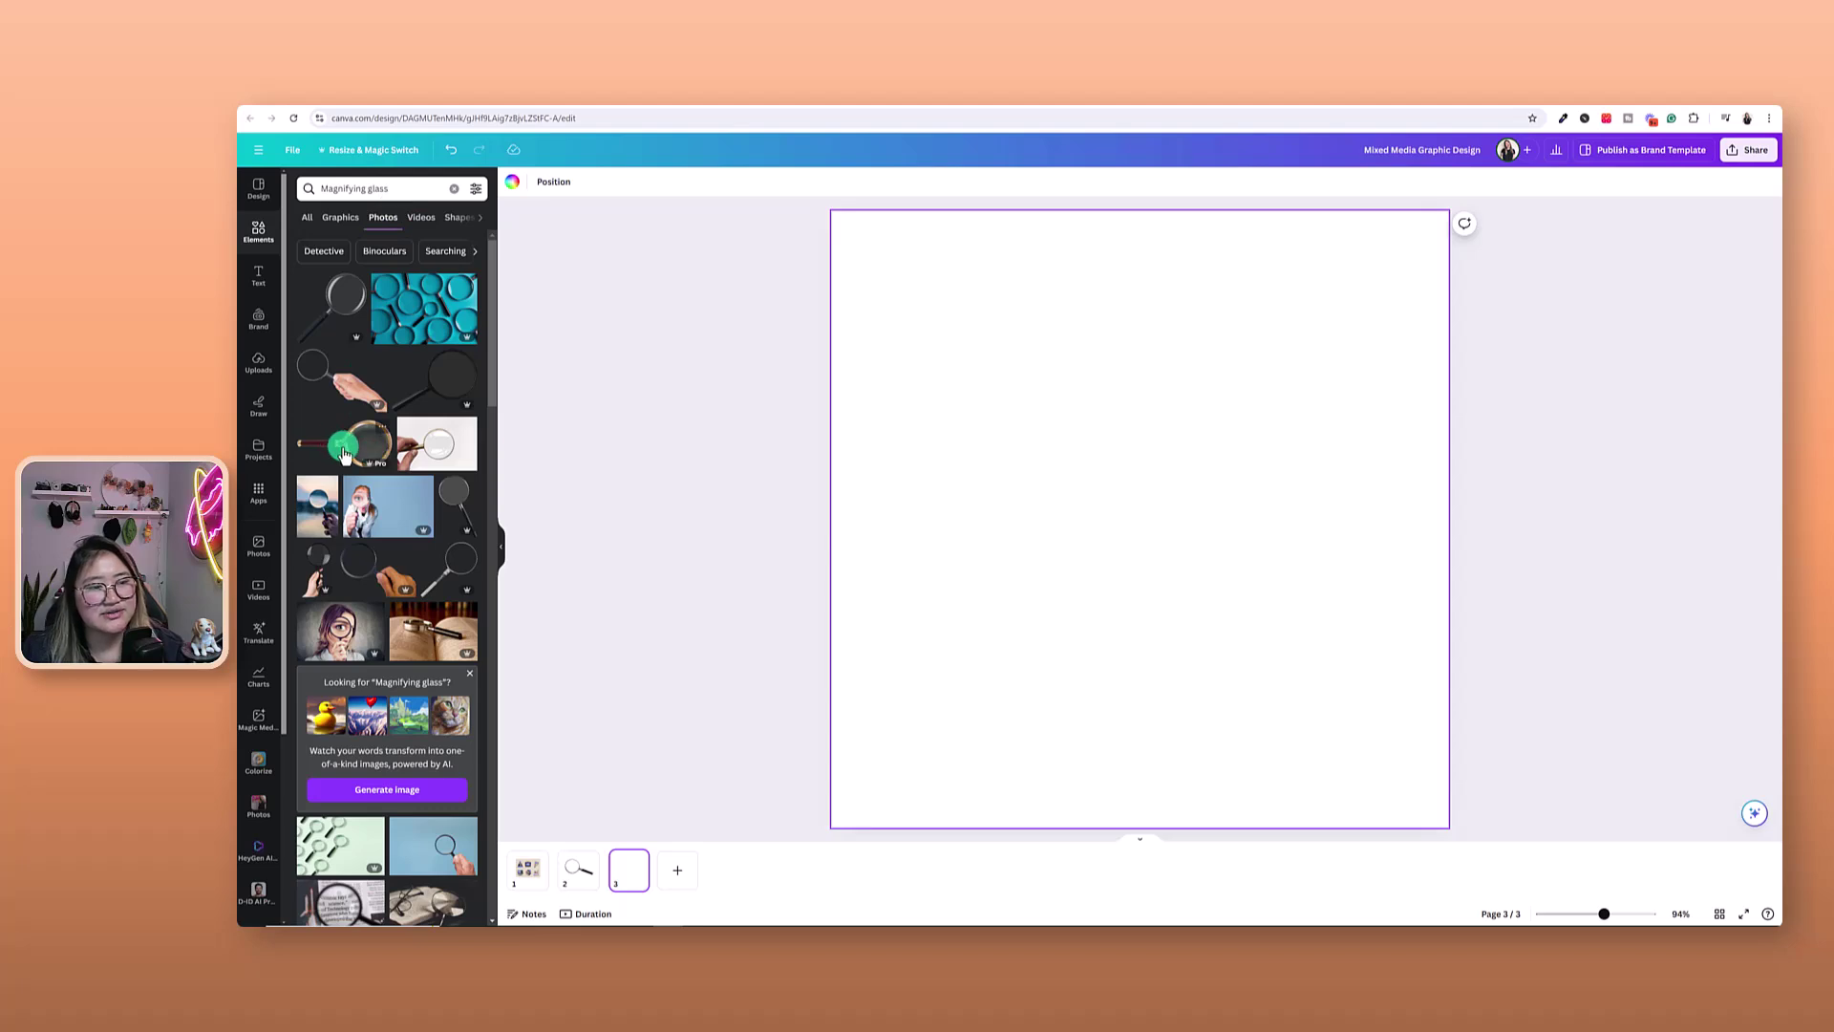
pyautogui.click(371, 459)
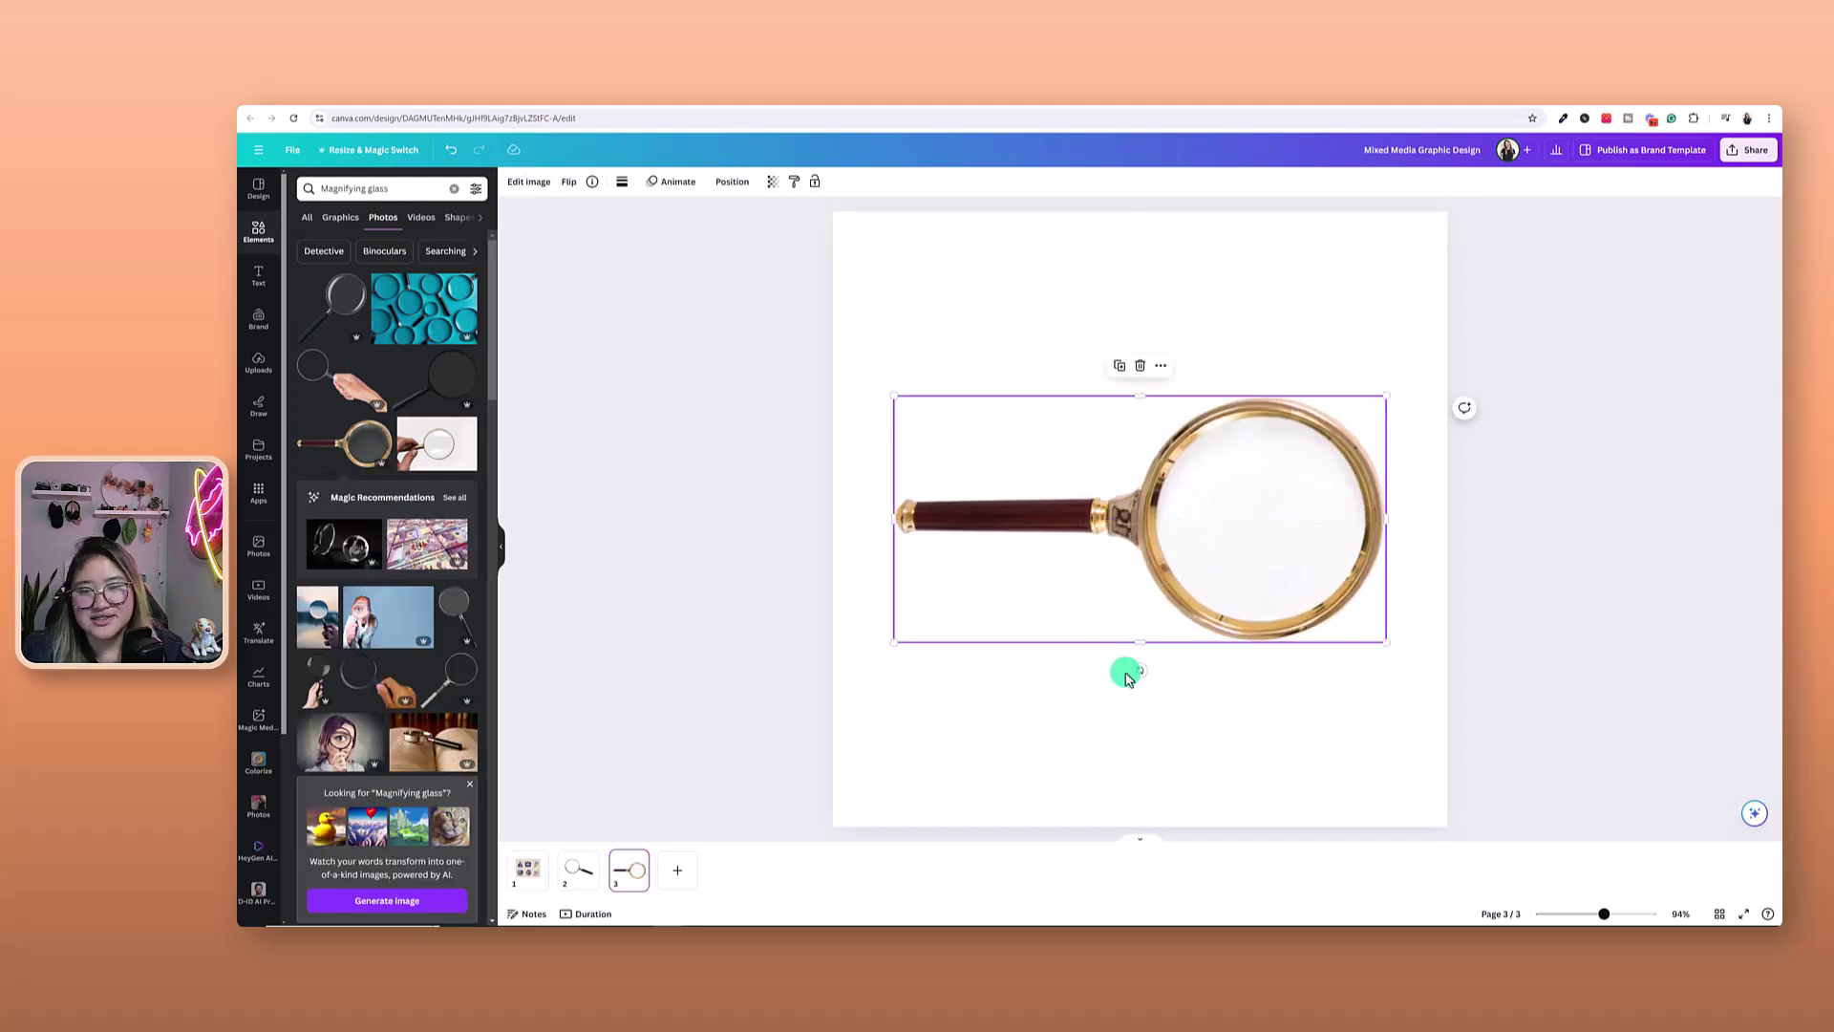
pyautogui.moveTo(1140, 670); pyautogui.dragTo(1220, 606)
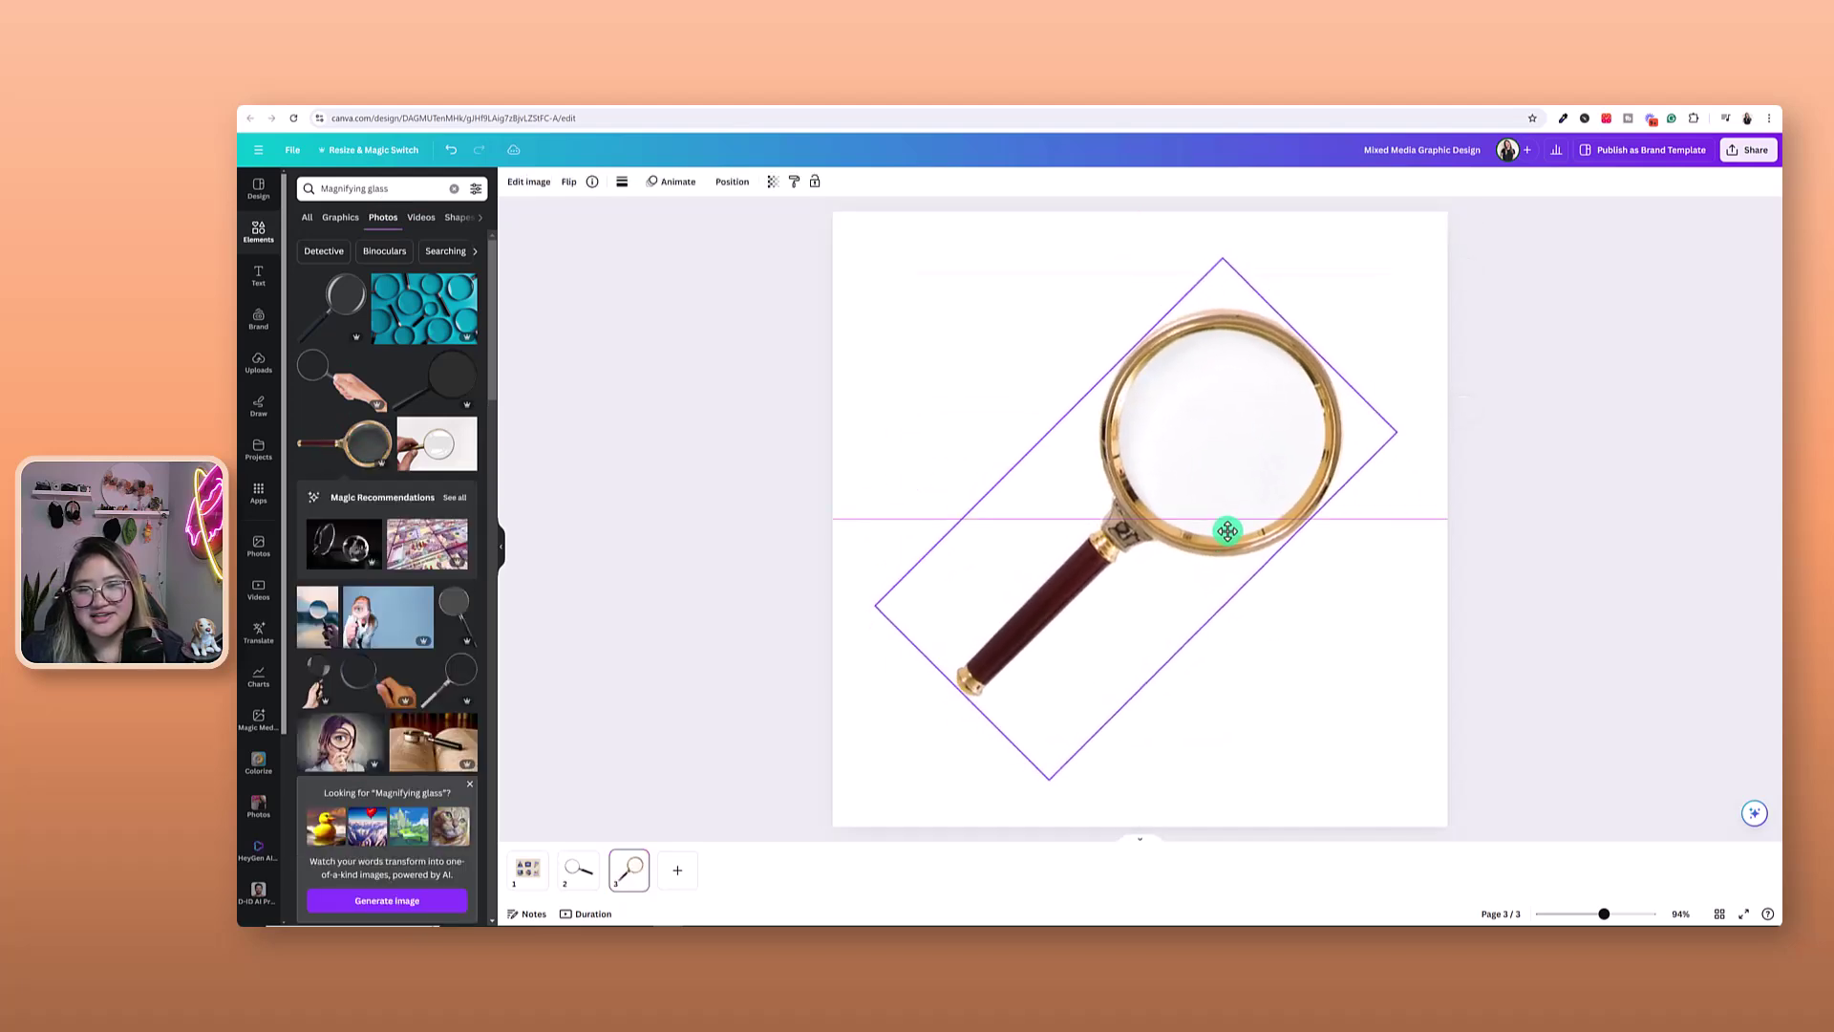
pyautogui.moveTo(1228, 531); pyautogui.dragTo(1226, 541)
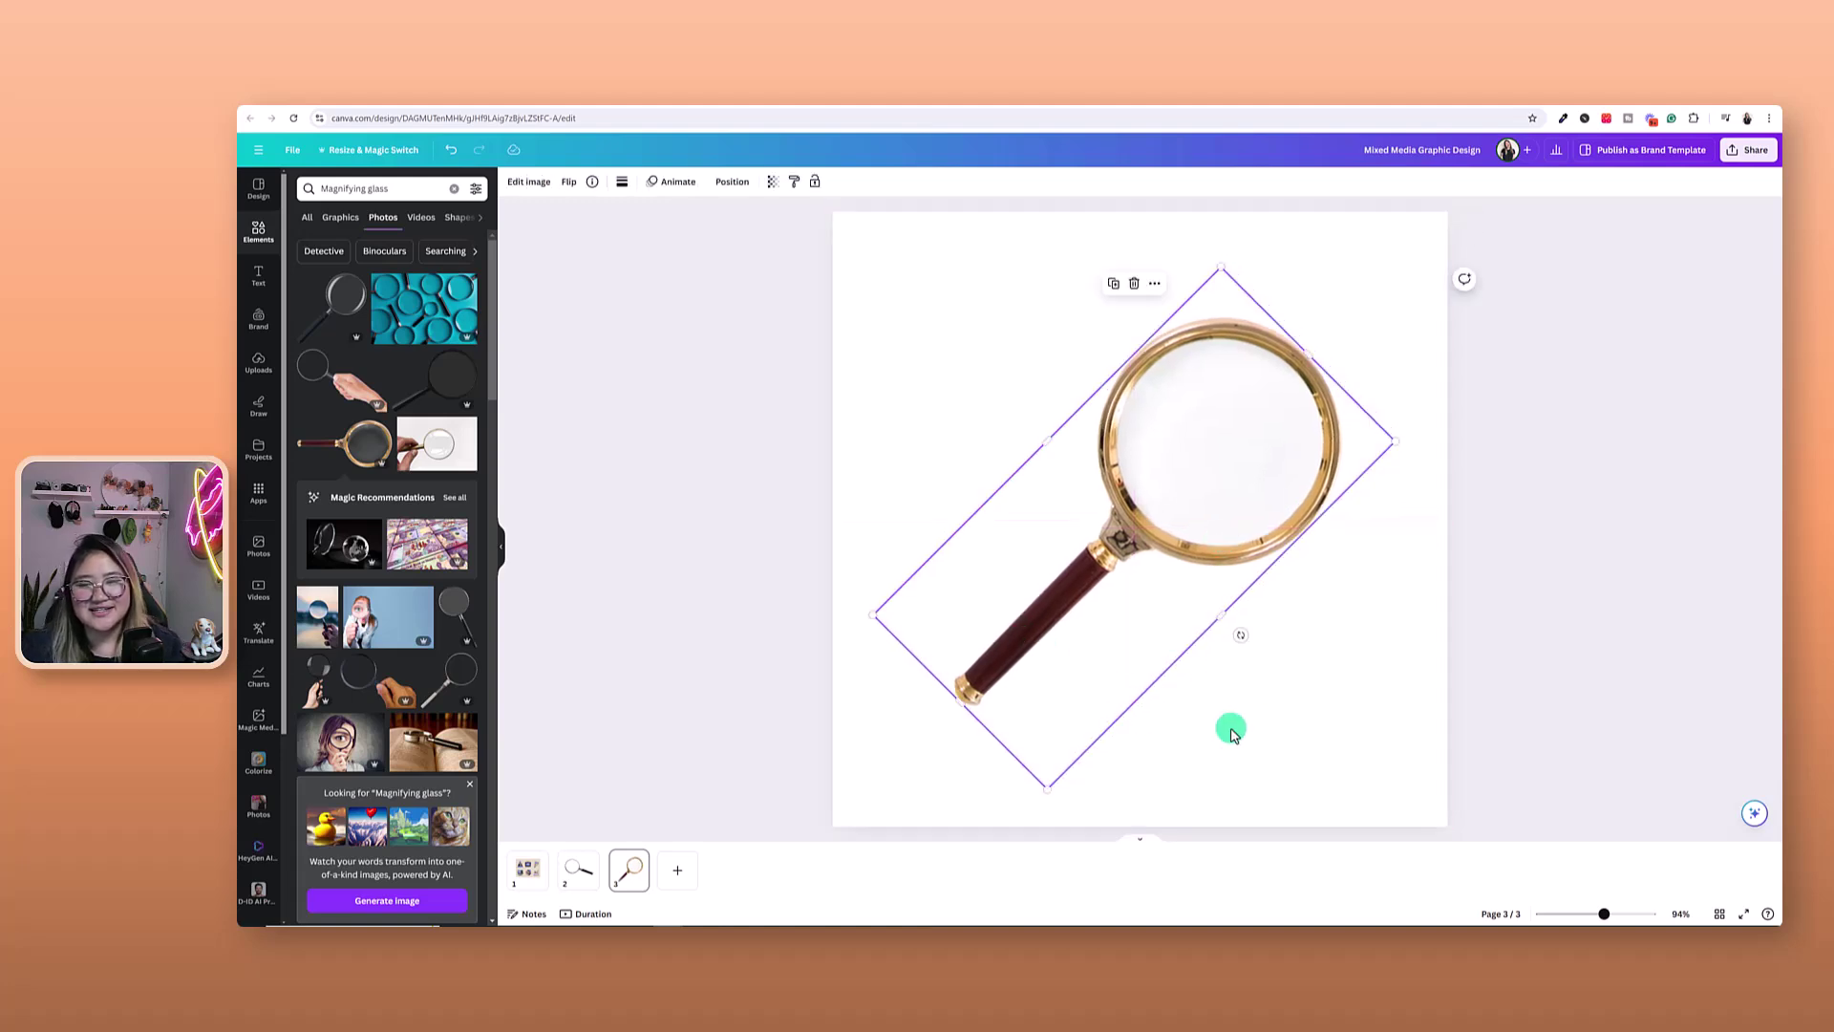
pyautogui.click(1325, 737)
pyautogui.click(587, 876)
pyautogui.press('Delete')
# Give the gold magnifier the Classic duotone effect, after comparing it with Mono
pyautogui.click(1163, 450)
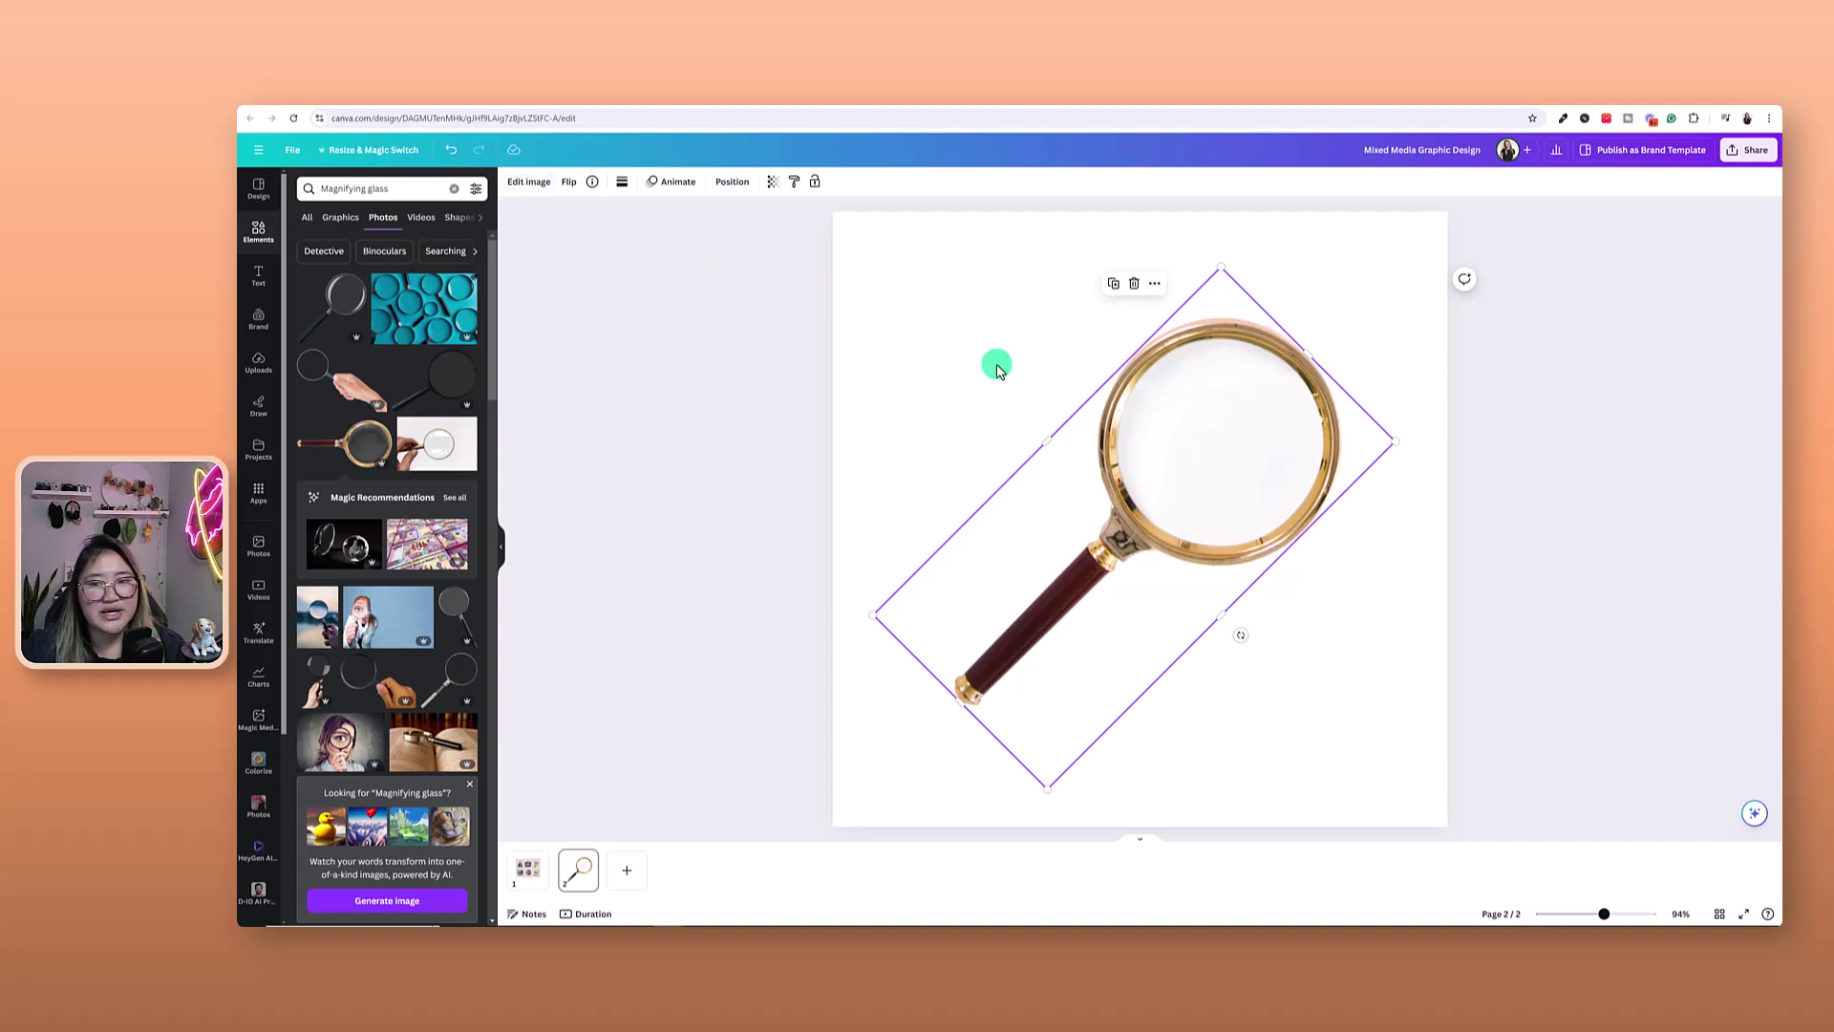
pyautogui.click(526, 184)
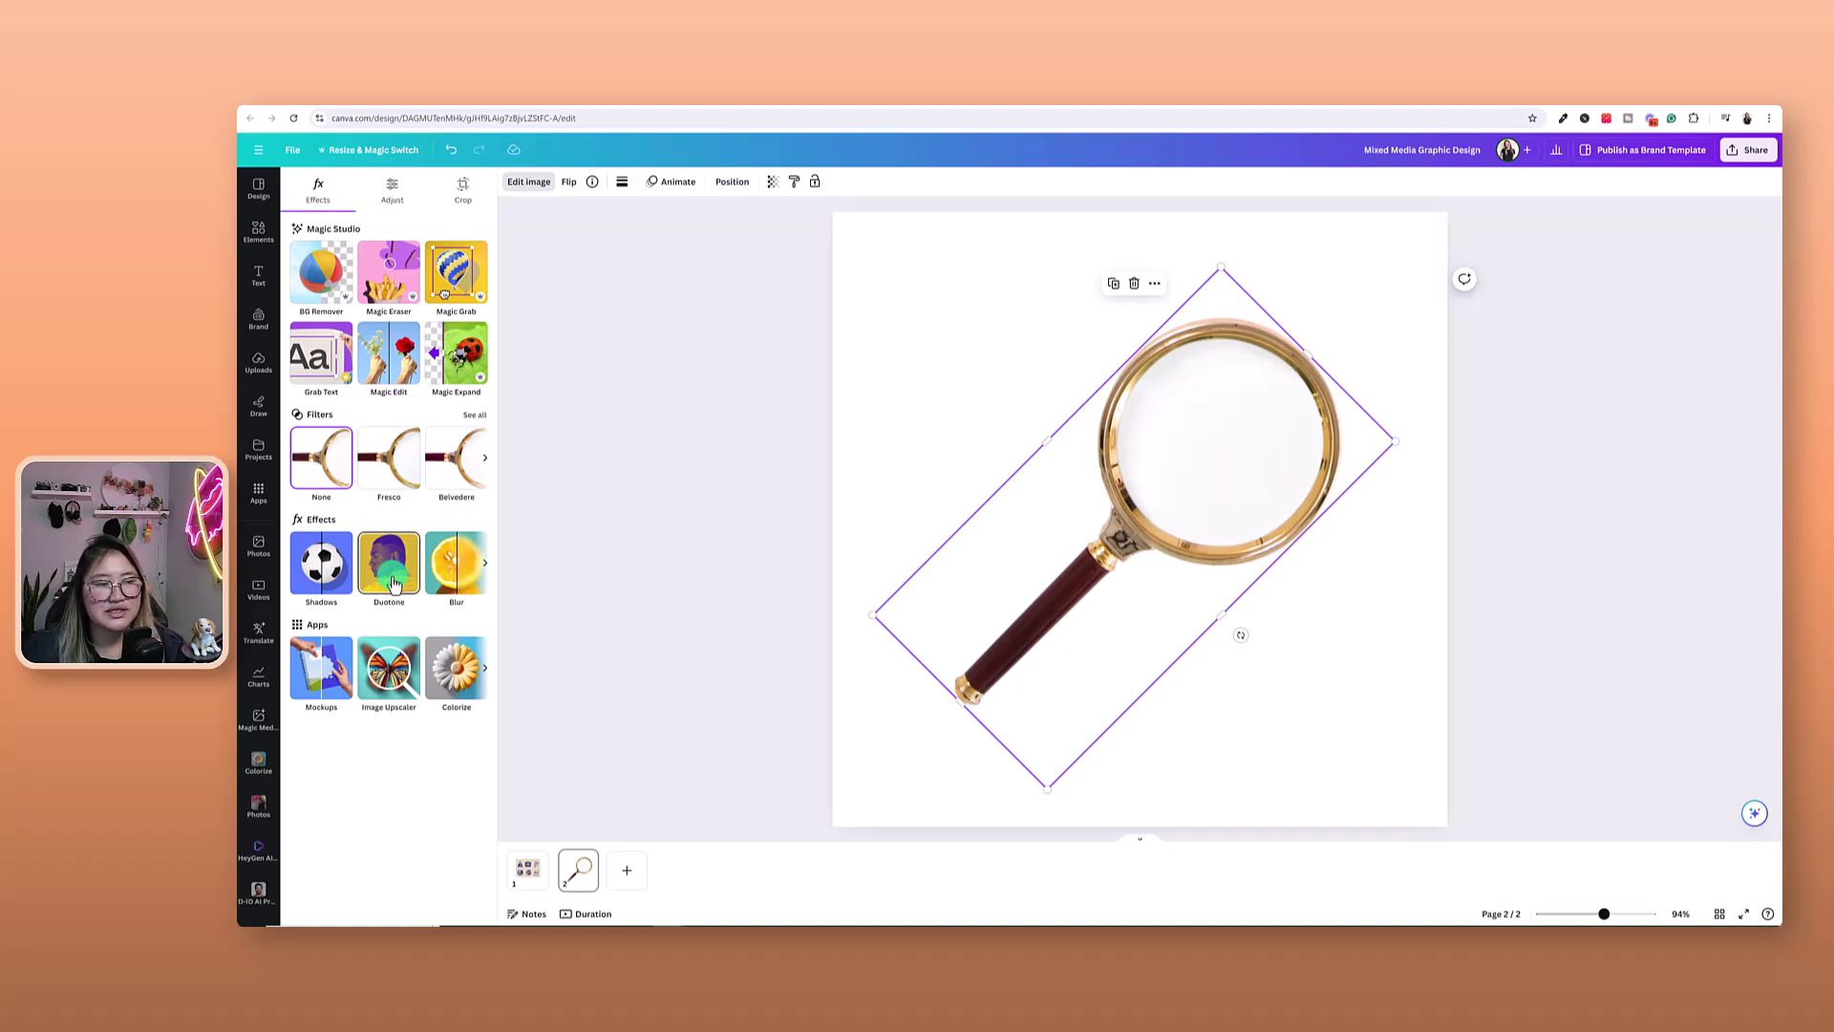
pyautogui.click(389, 566)
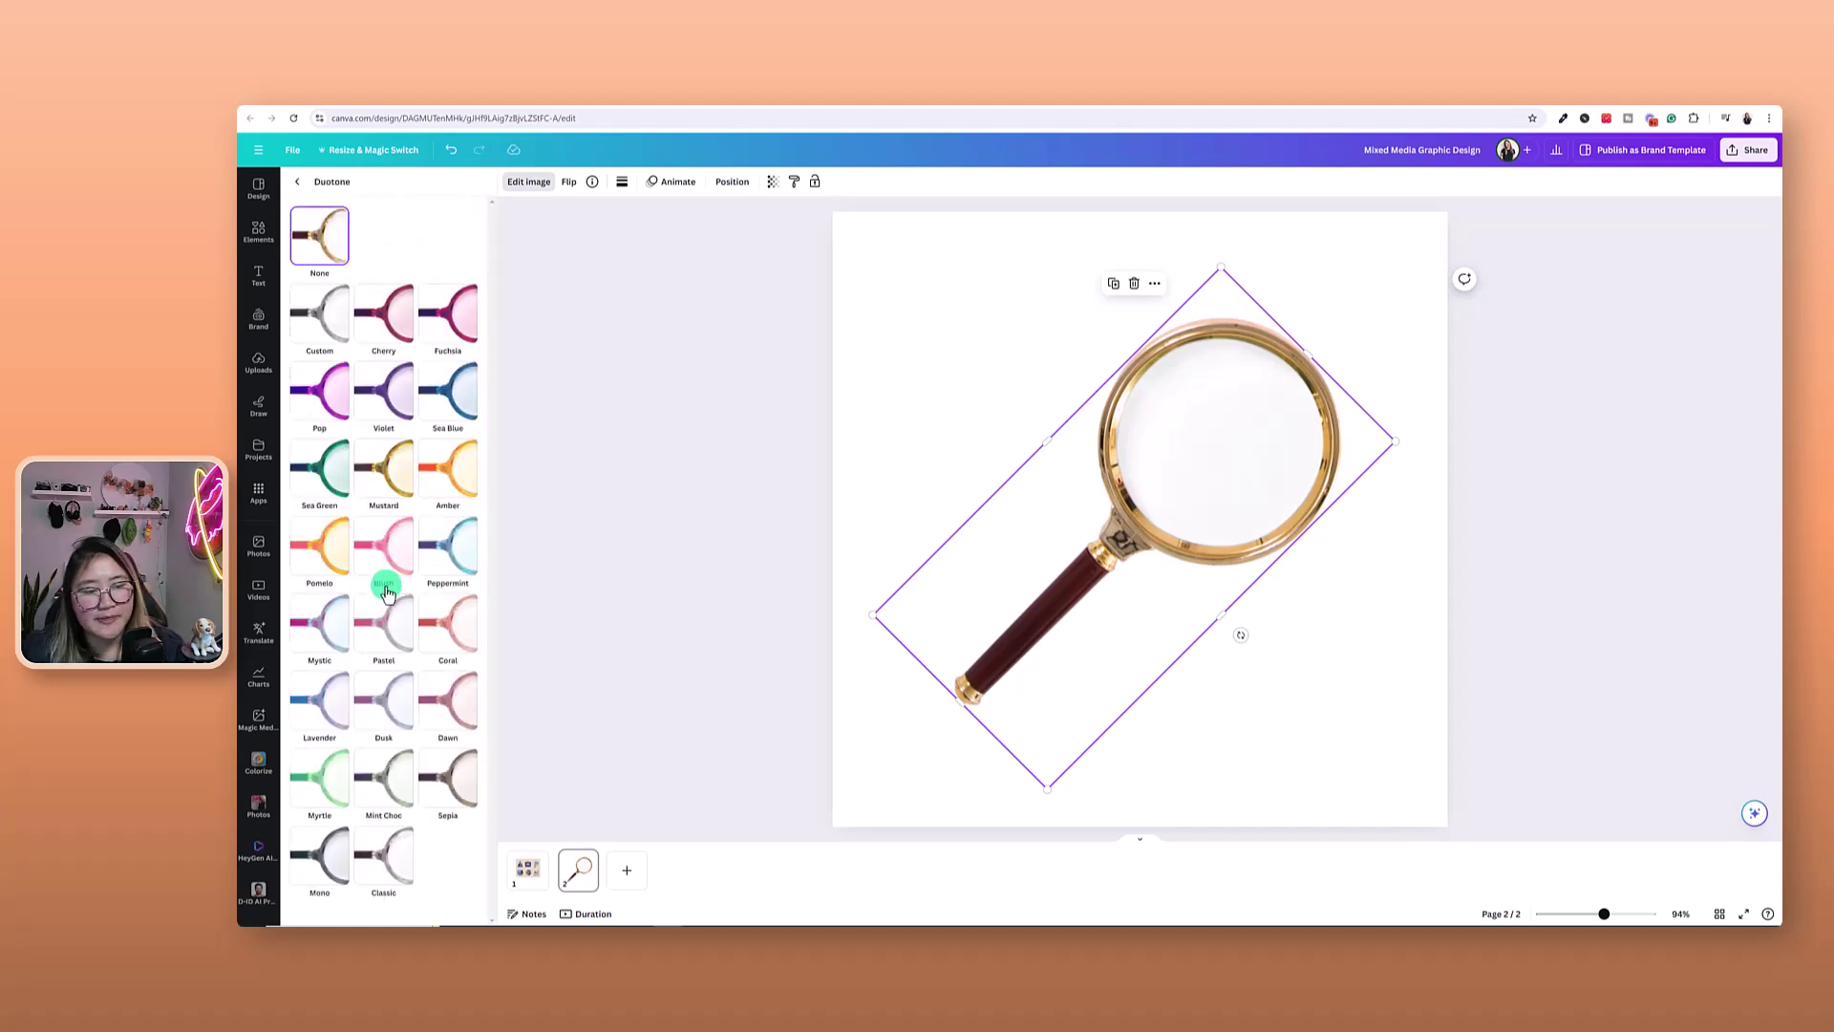
pyautogui.click(319, 853)
pyautogui.click(379, 865)
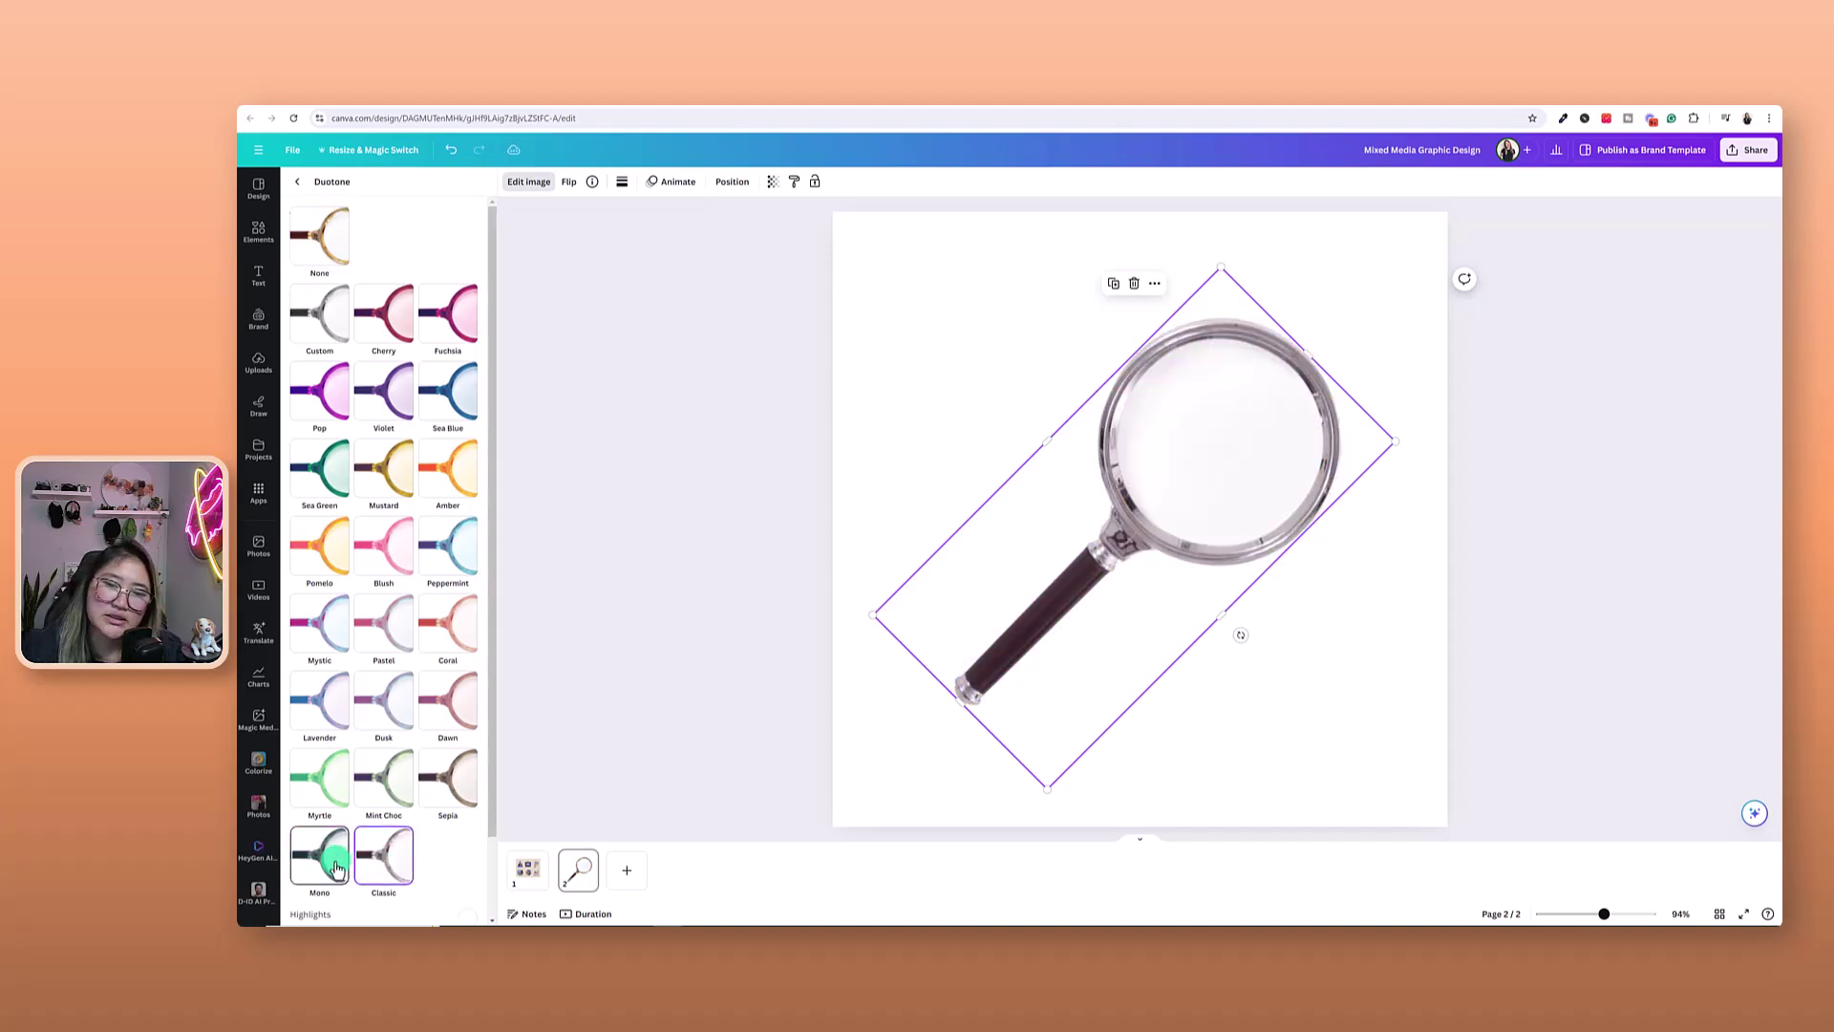
pyautogui.click(336, 868)
pyautogui.click(368, 871)
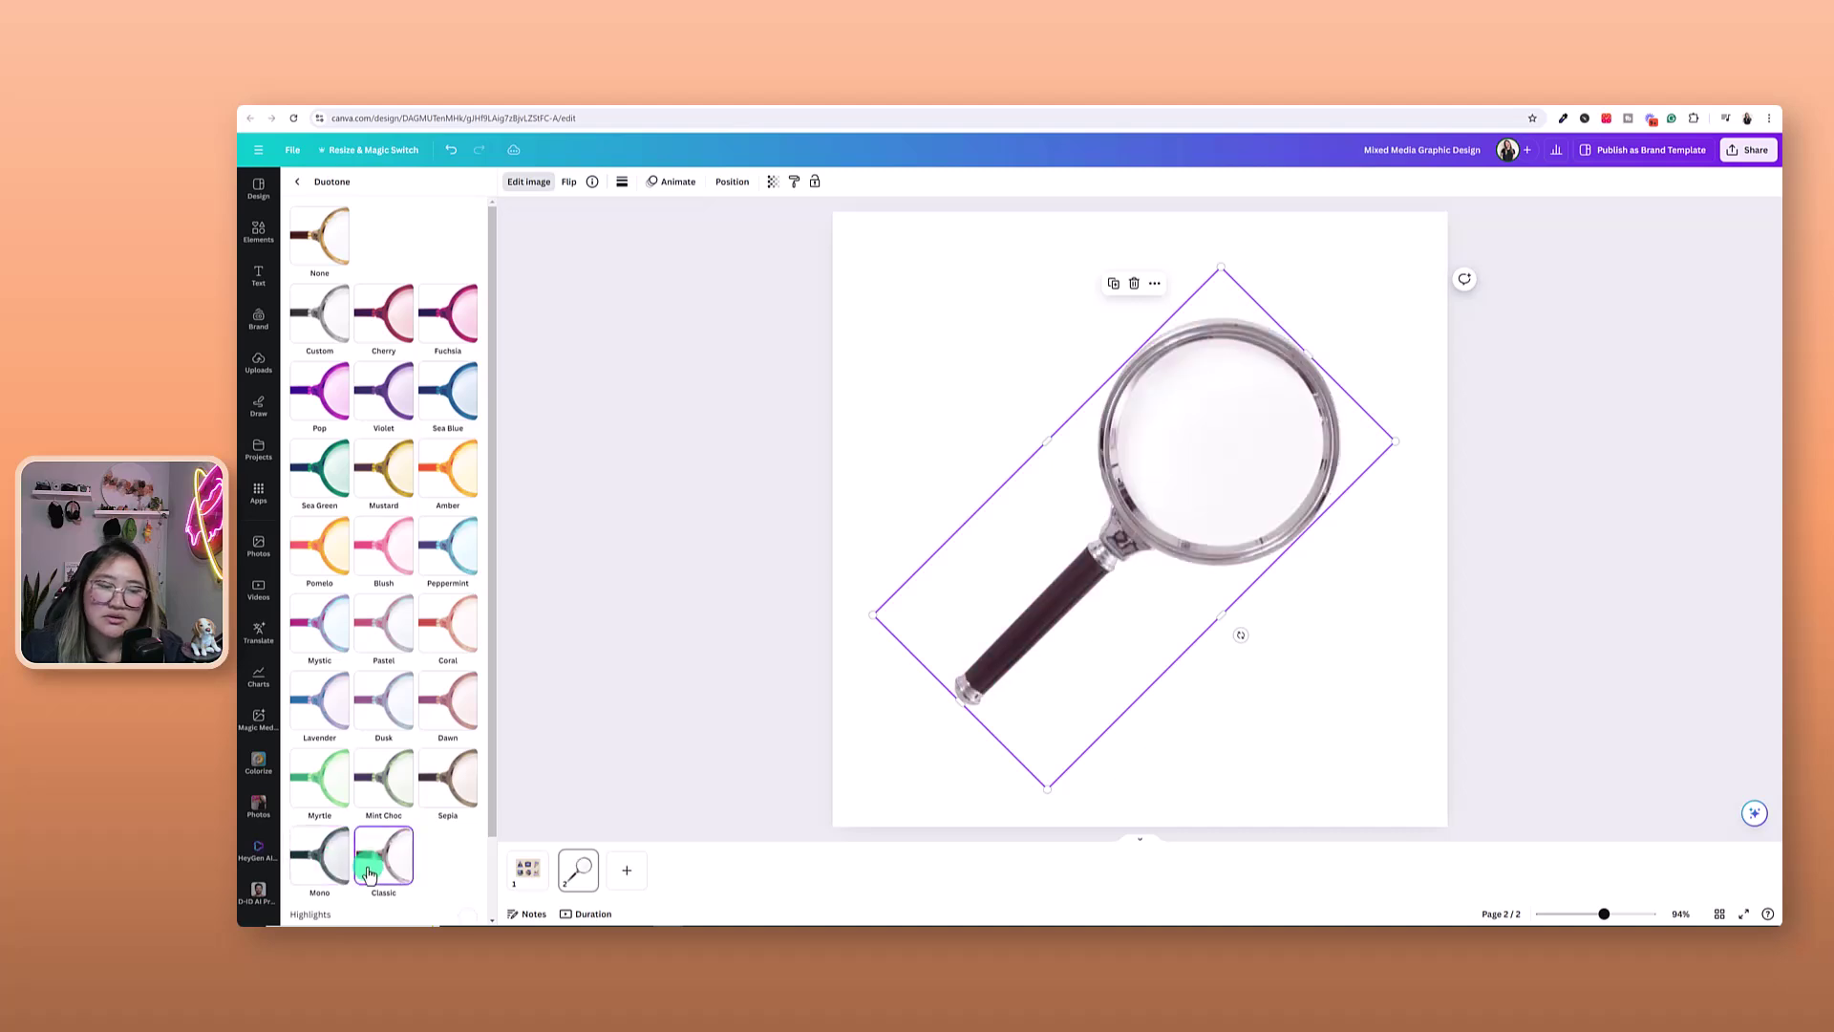
pyautogui.click(931, 471)
pyautogui.click(1167, 484)
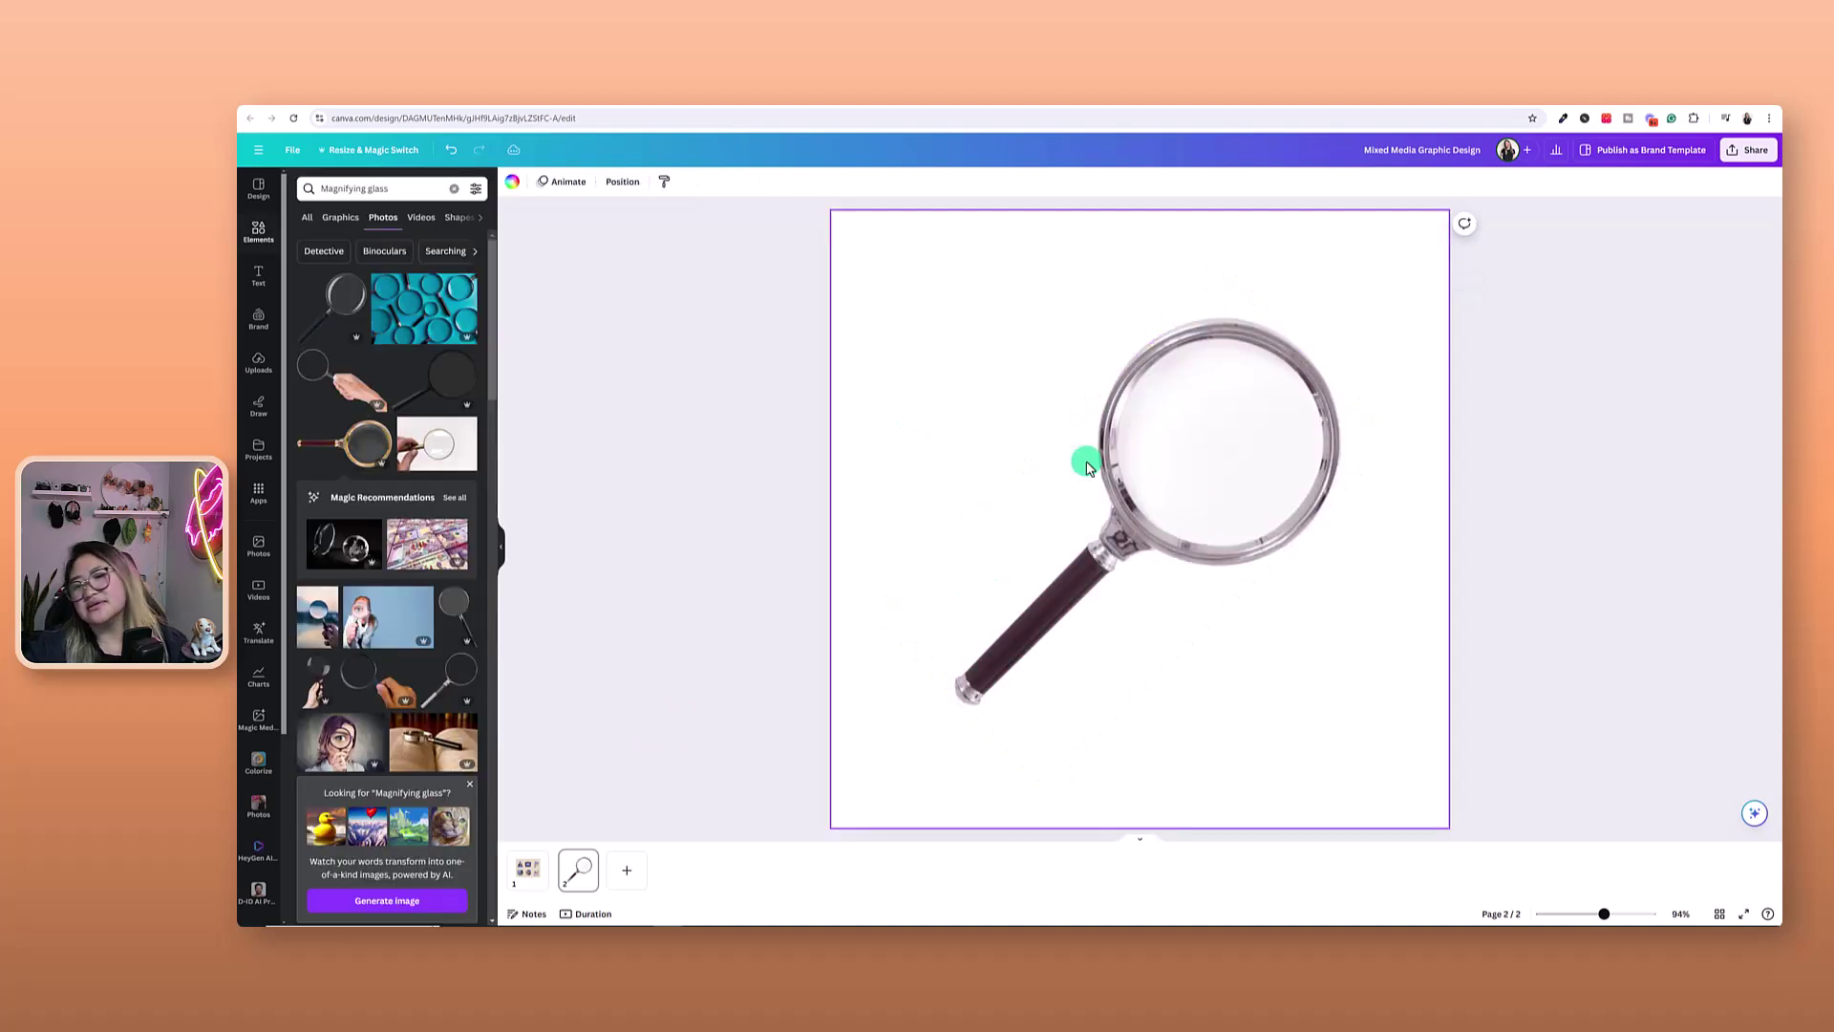
pyautogui.click(1440, 626)
# Add the first 'circle frame' element and place it over the magnifier's upper left
pyautogui.click(521, 865)
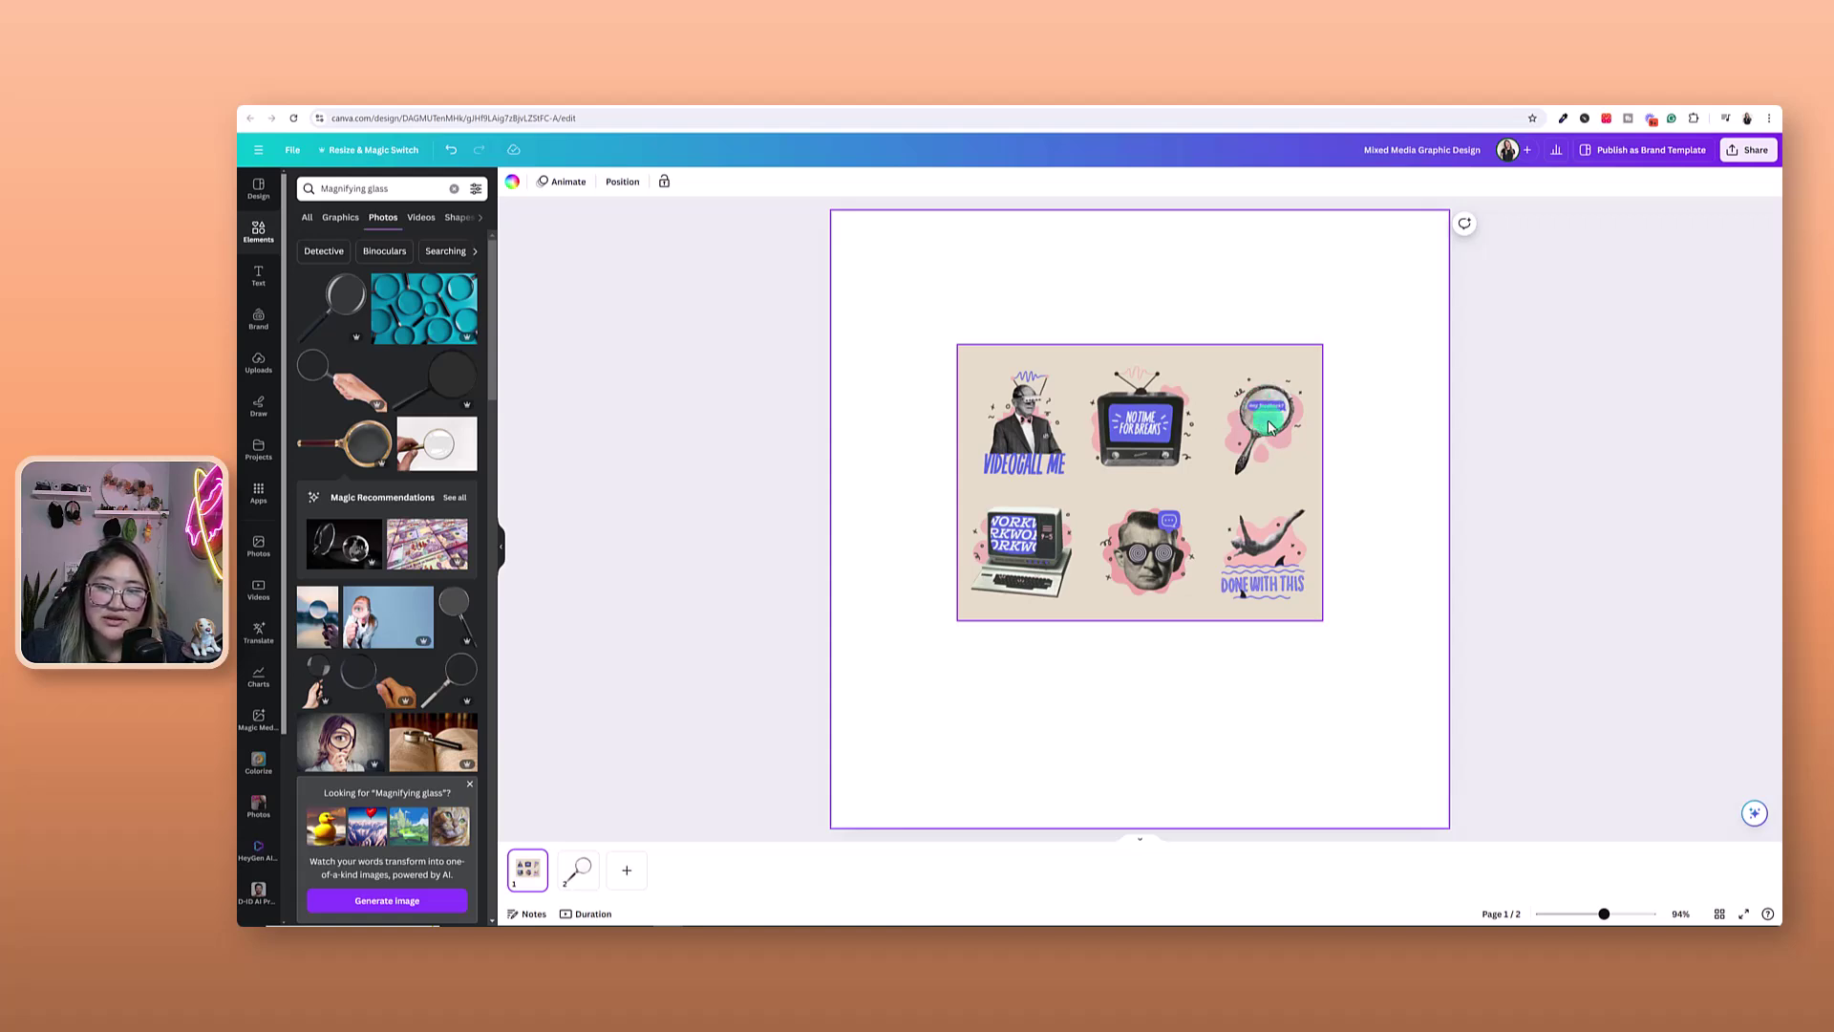
pyautogui.click(578, 865)
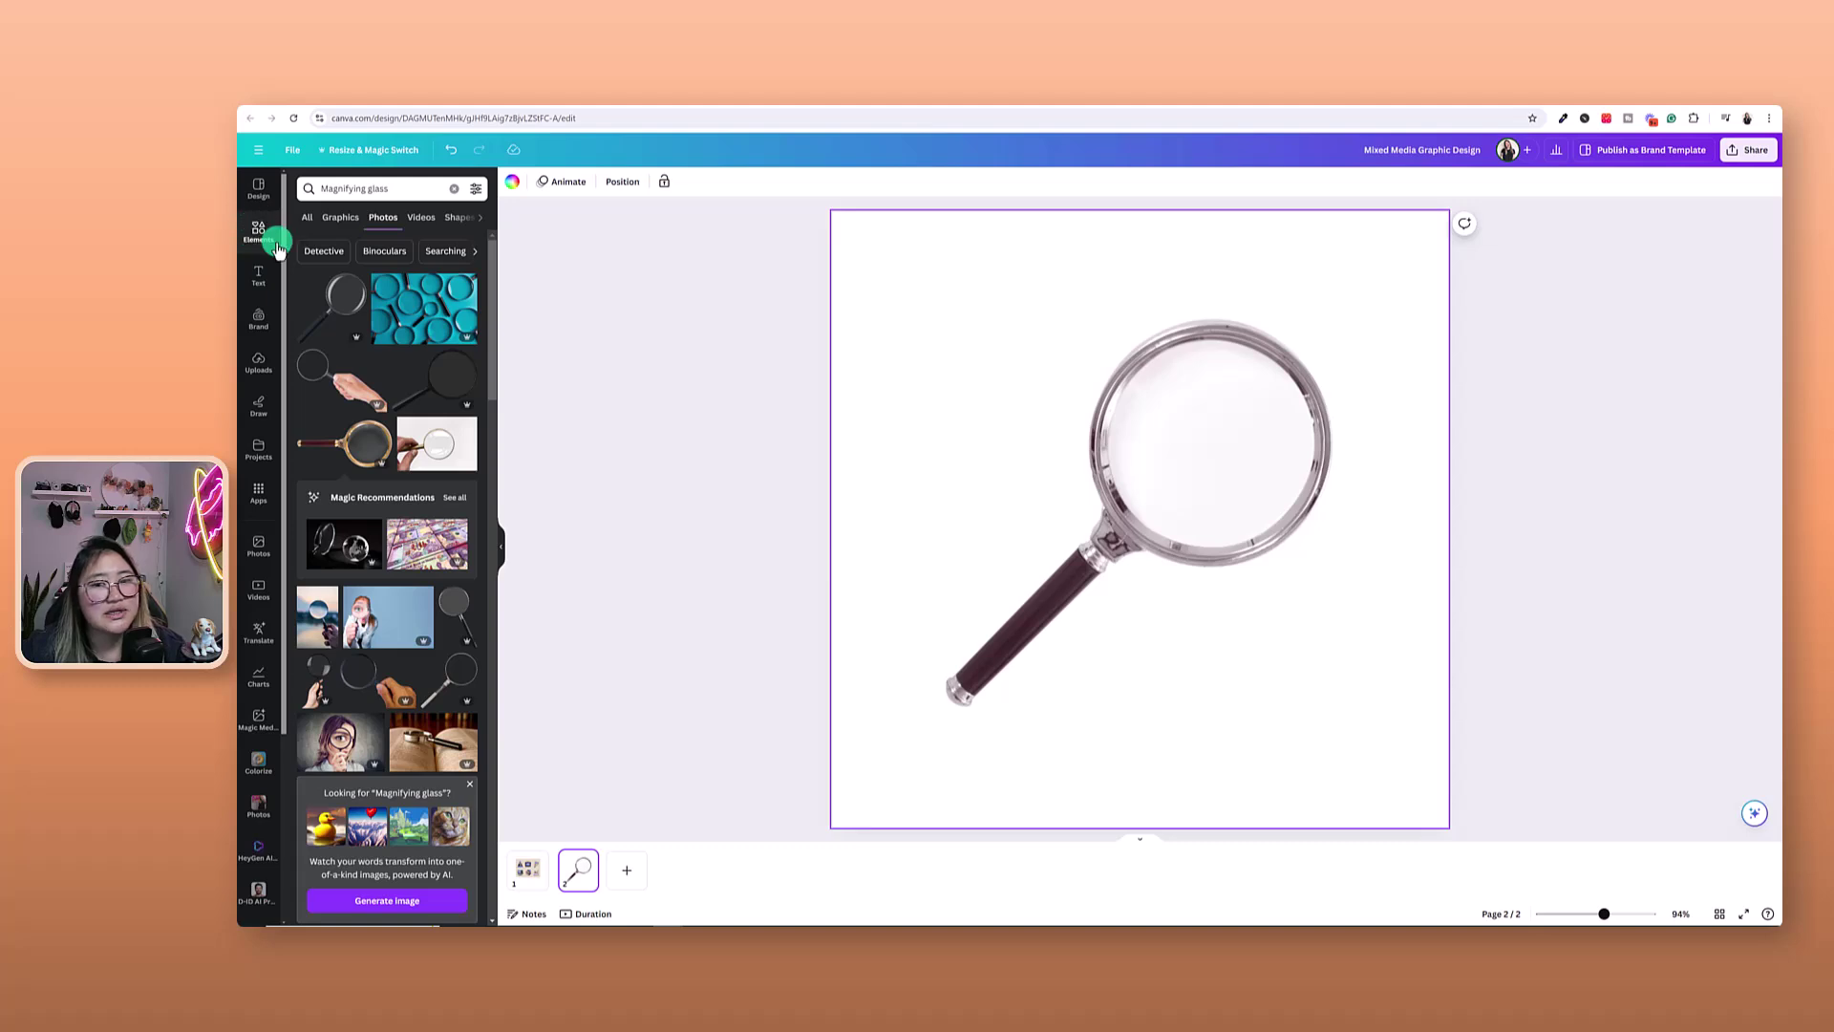
pyautogui.click(454, 188)
pyautogui.write('circle frame')
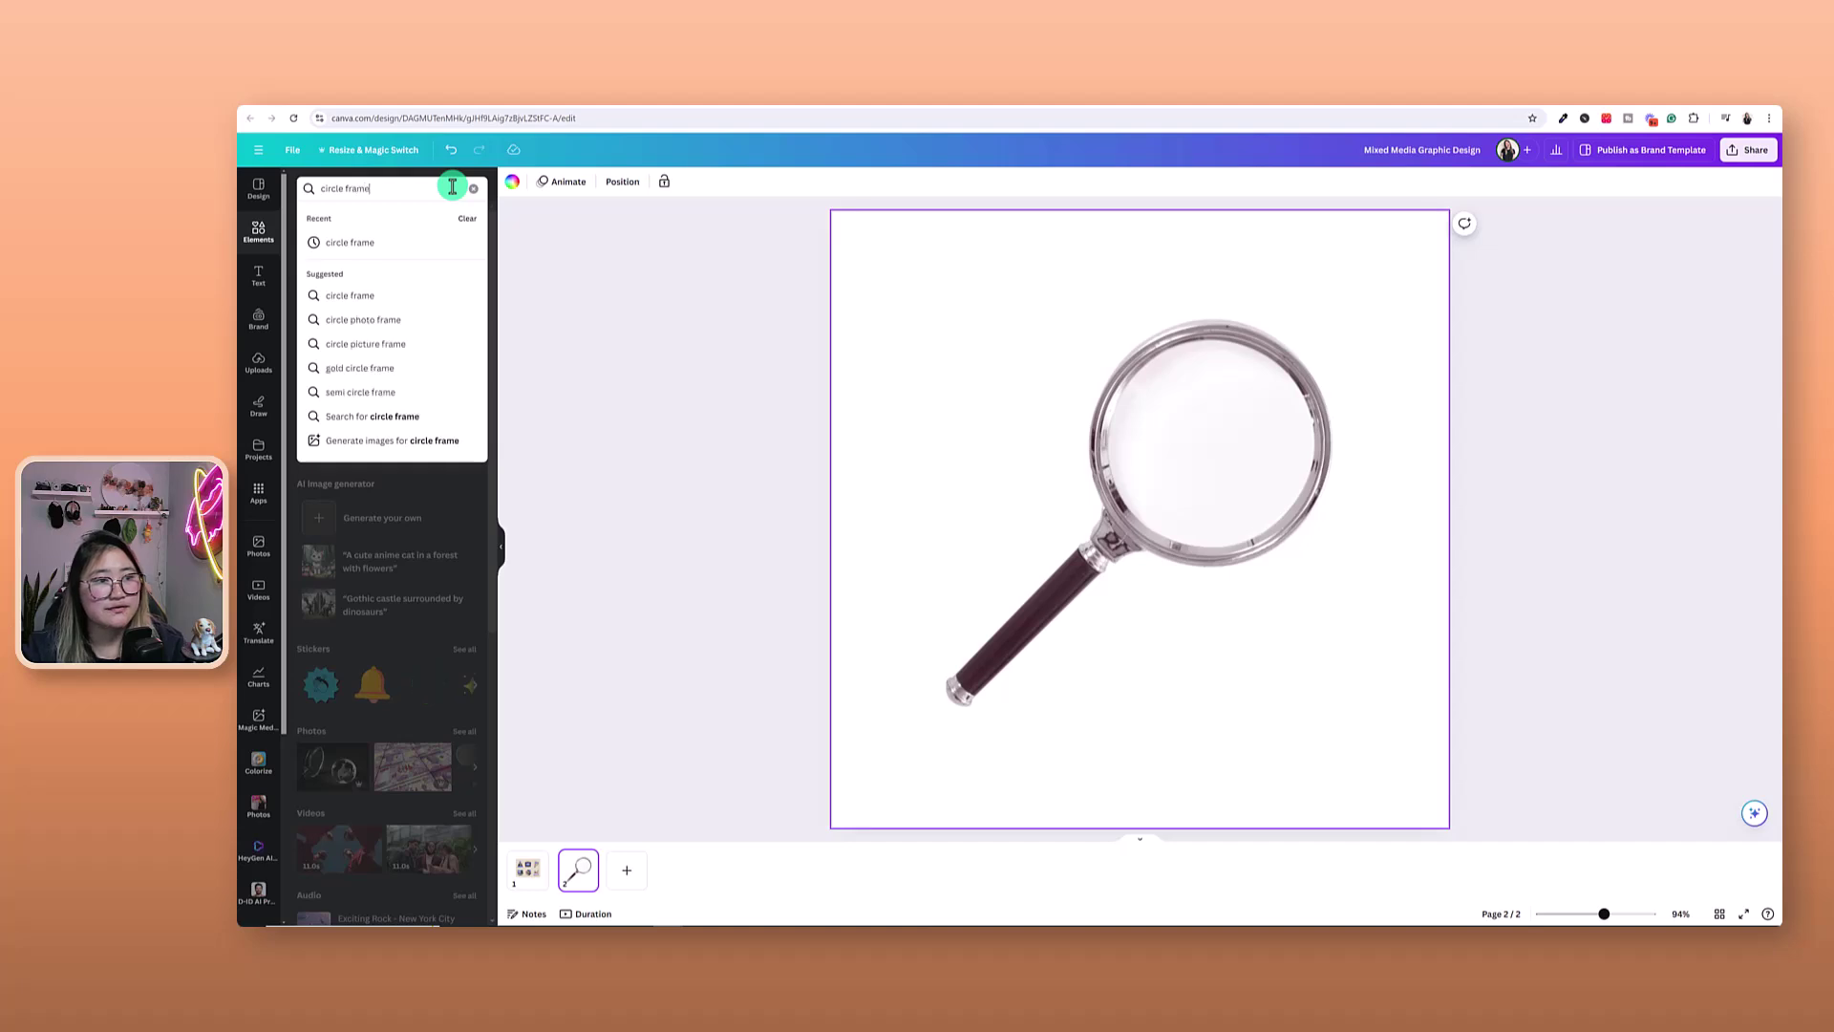
pyautogui.press('Return')
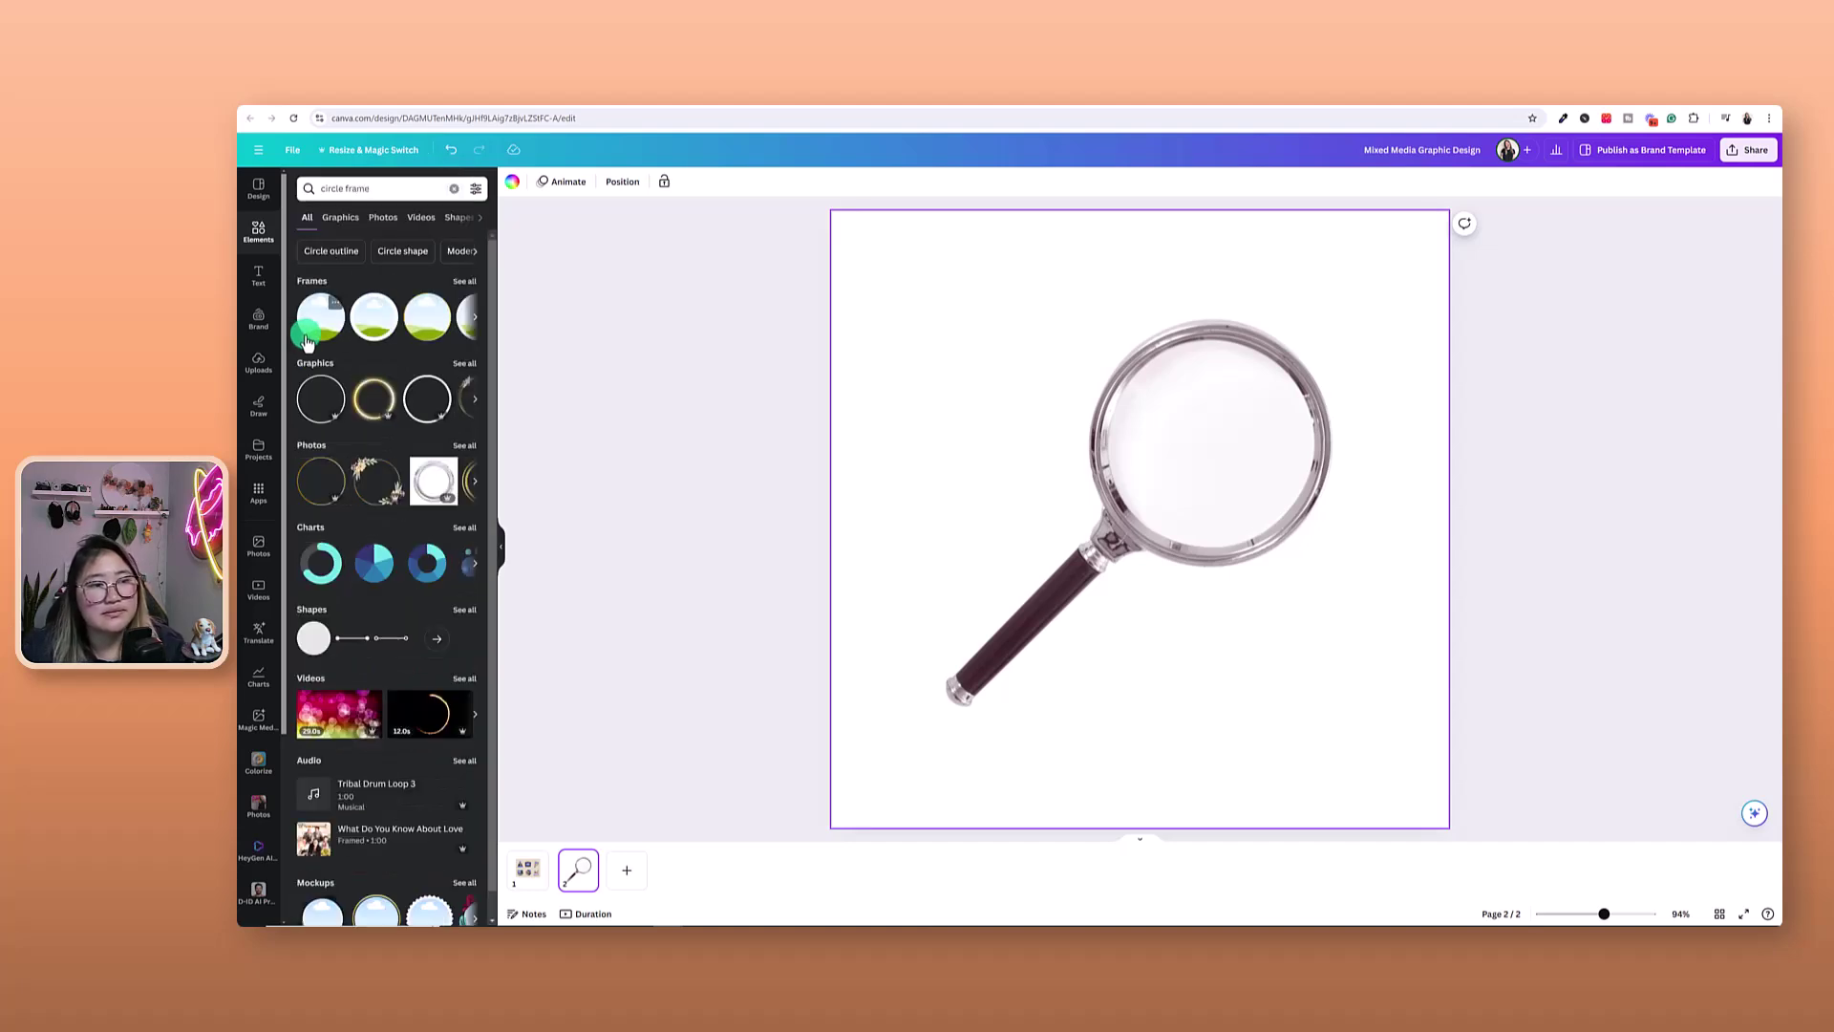
pyautogui.click(427, 336)
pyautogui.moveTo(1127, 497); pyautogui.dragTo(1045, 405)
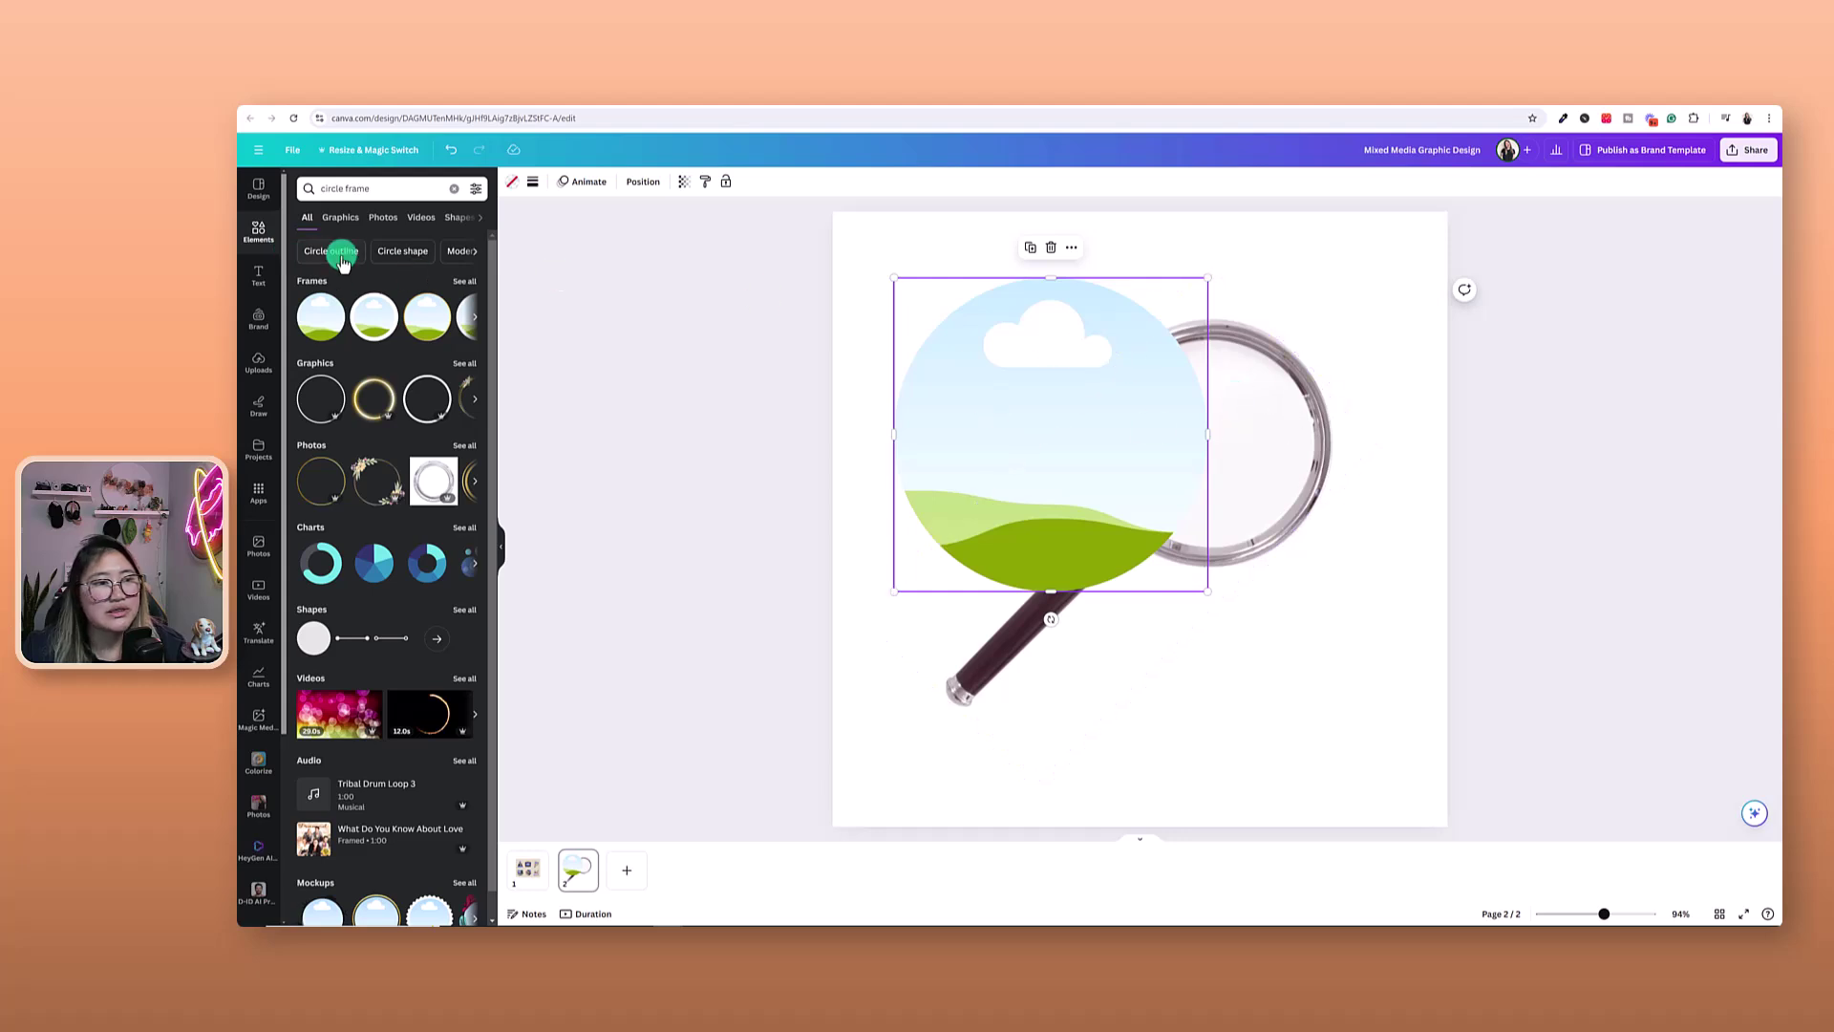
# Search 'crinkle' photos and drop a crinkled white paper photo into the circle frame
pyautogui.click(454, 189)
pyautogui.write('crinkle')
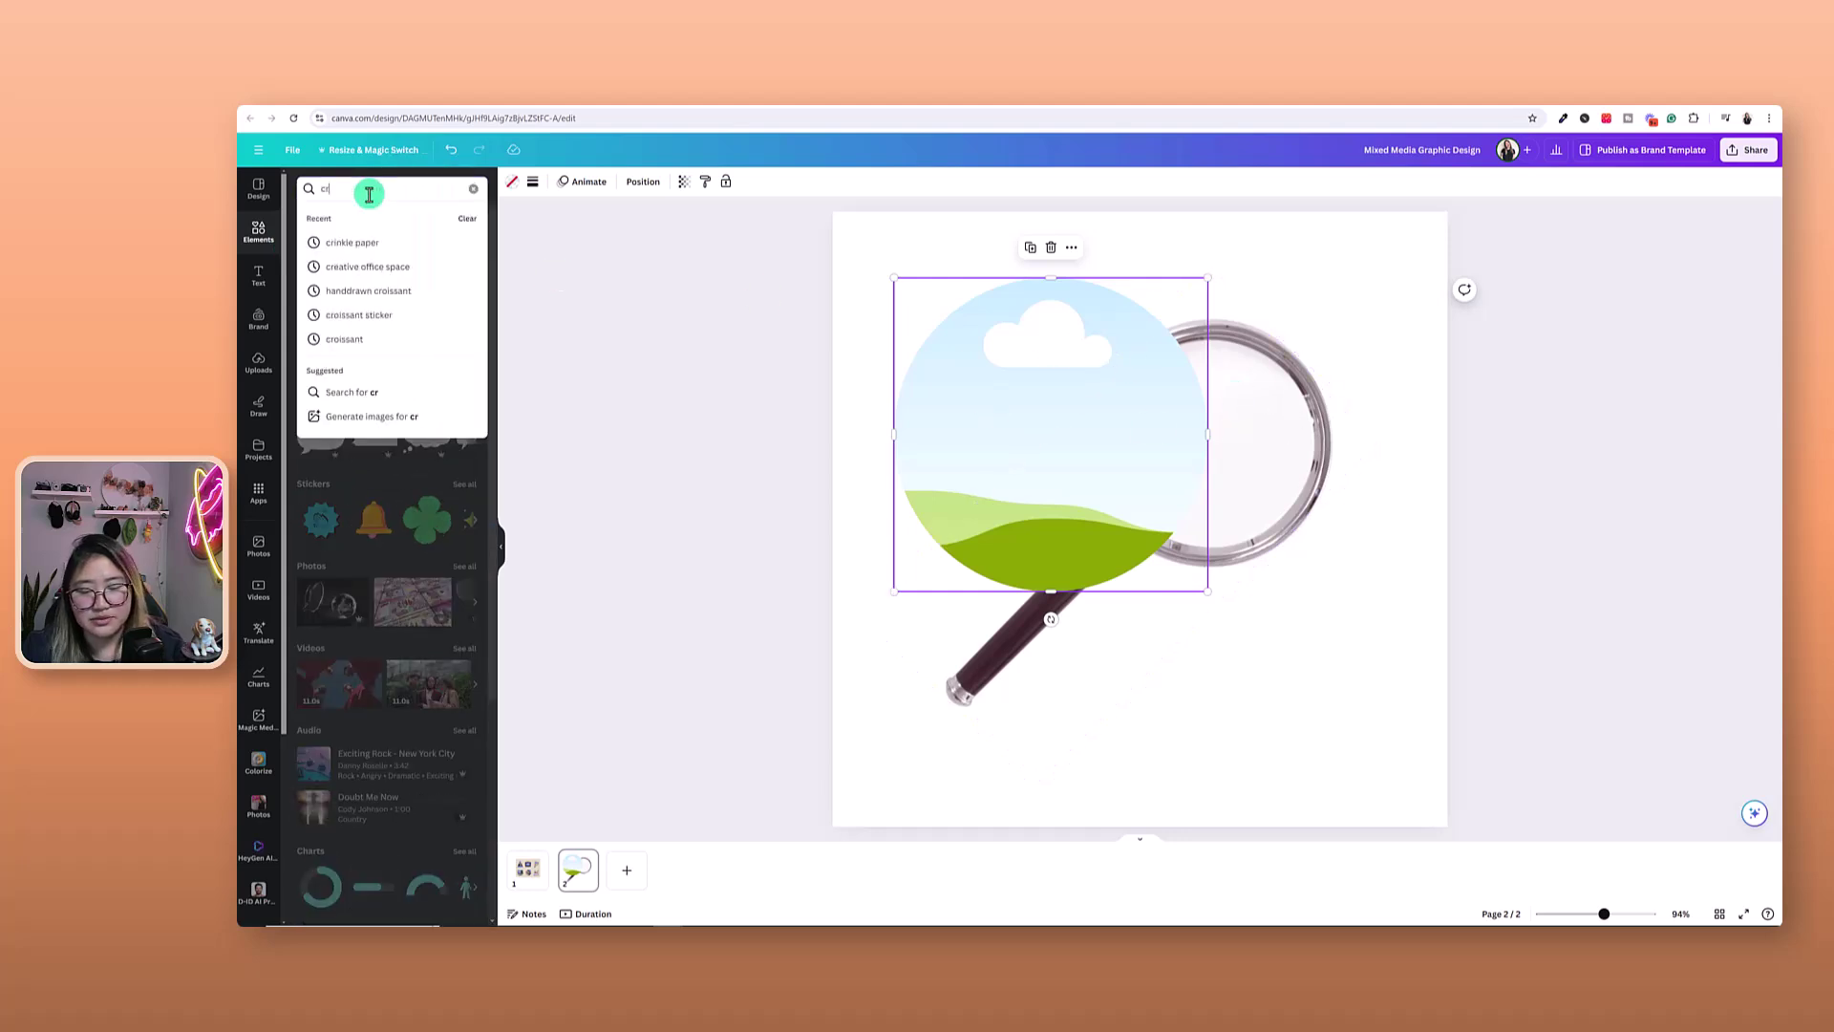
pyautogui.click(360, 249)
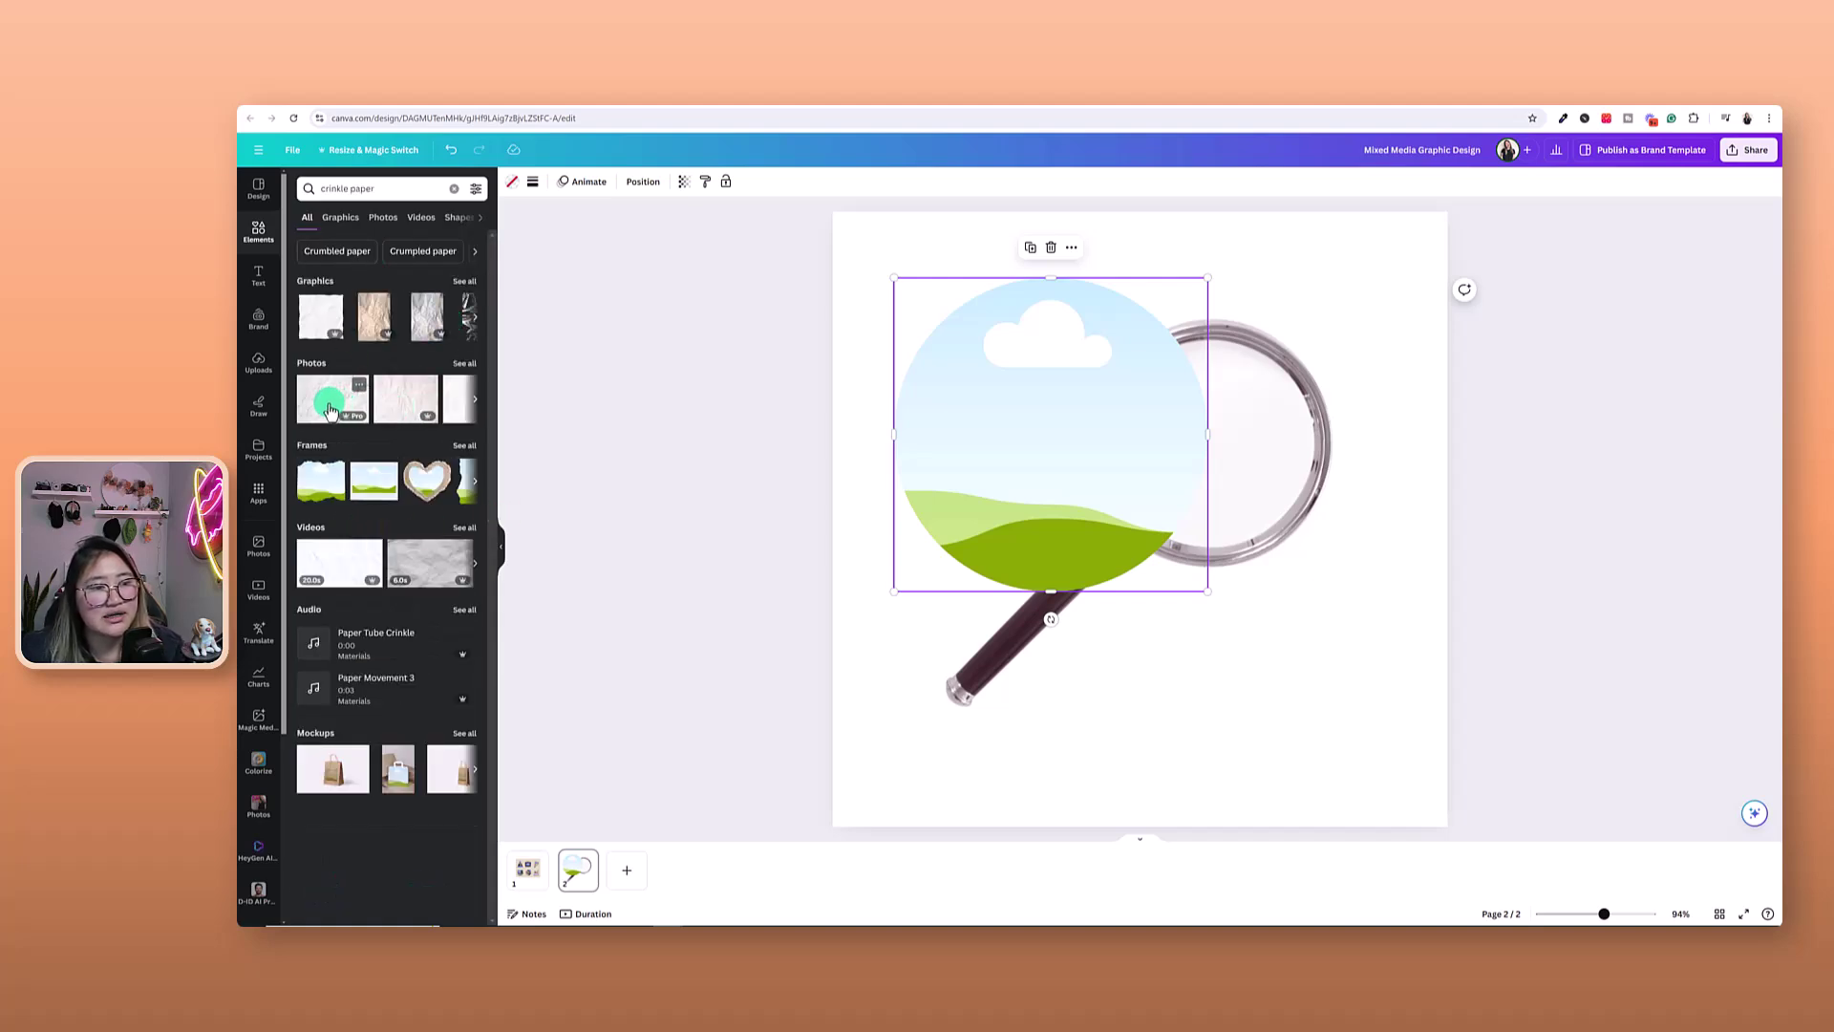
pyautogui.moveTo(329, 411); pyautogui.dragTo(1163, 432)
pyautogui.hotkey('ctrl', 'z')
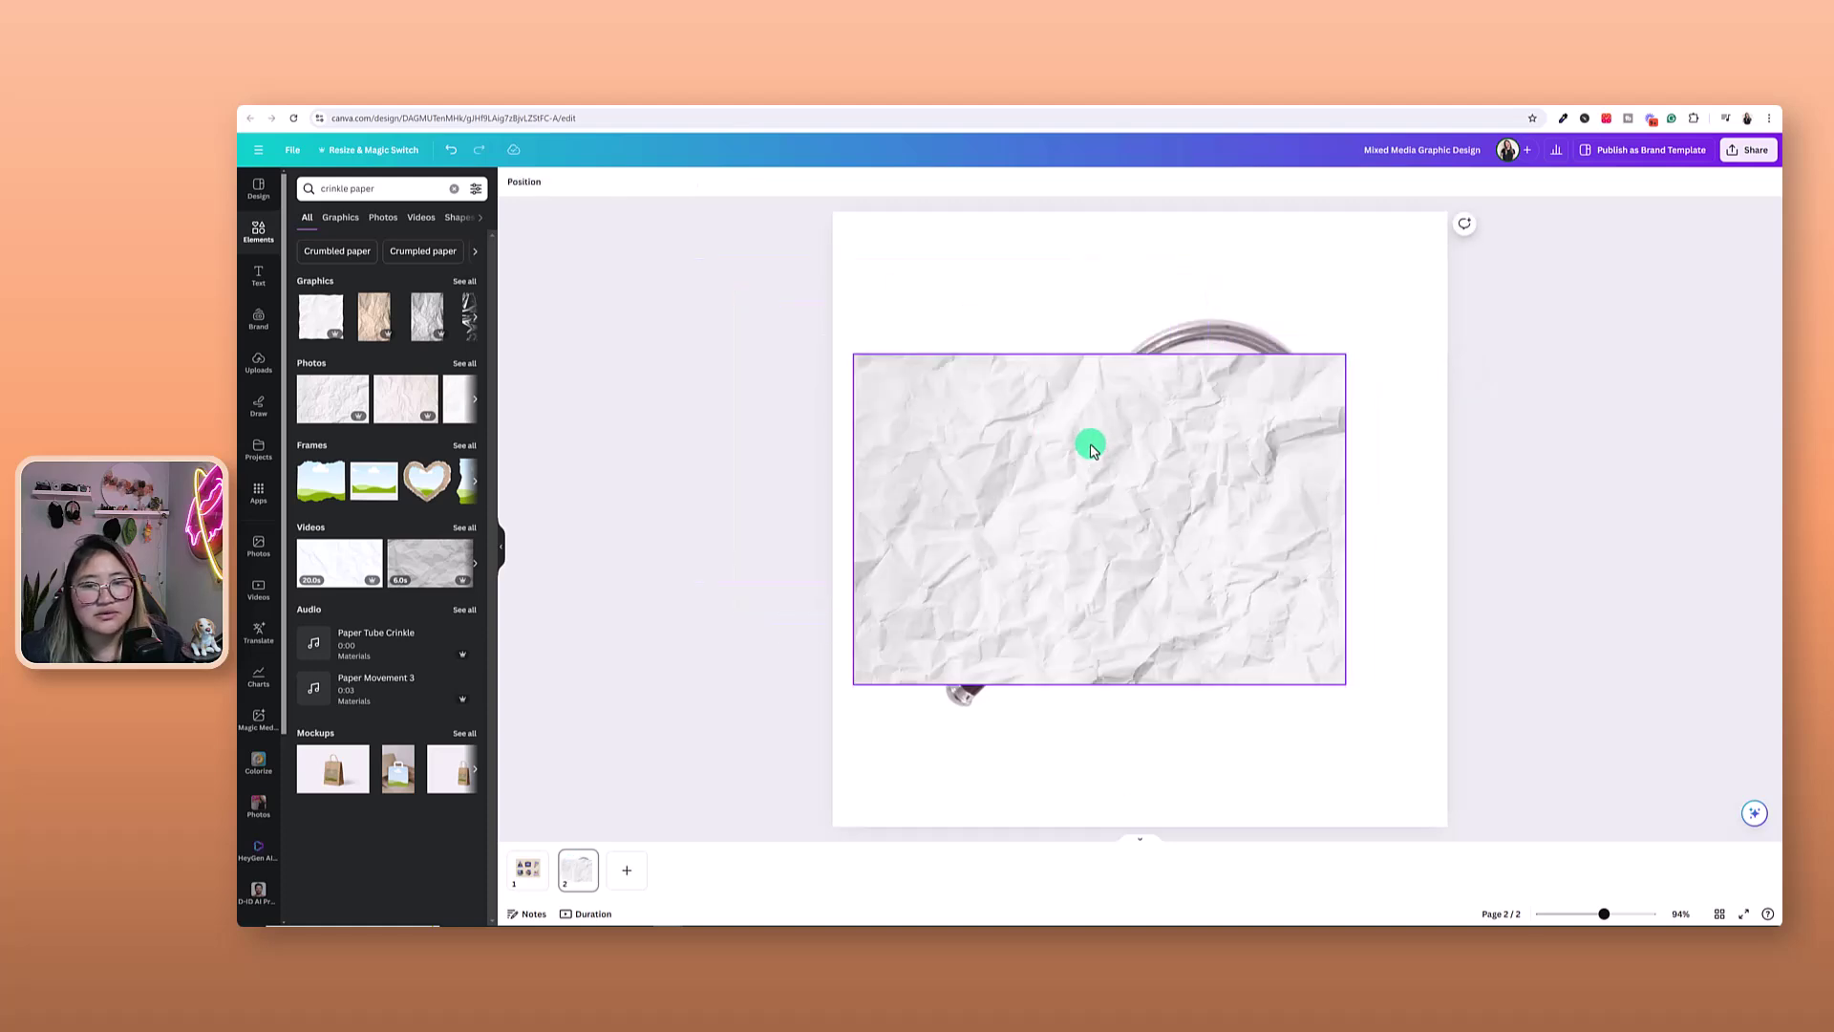
pyautogui.click(1095, 738)
pyautogui.moveTo(1110, 583); pyautogui.dragTo(1138, 663)
pyautogui.click(386, 217)
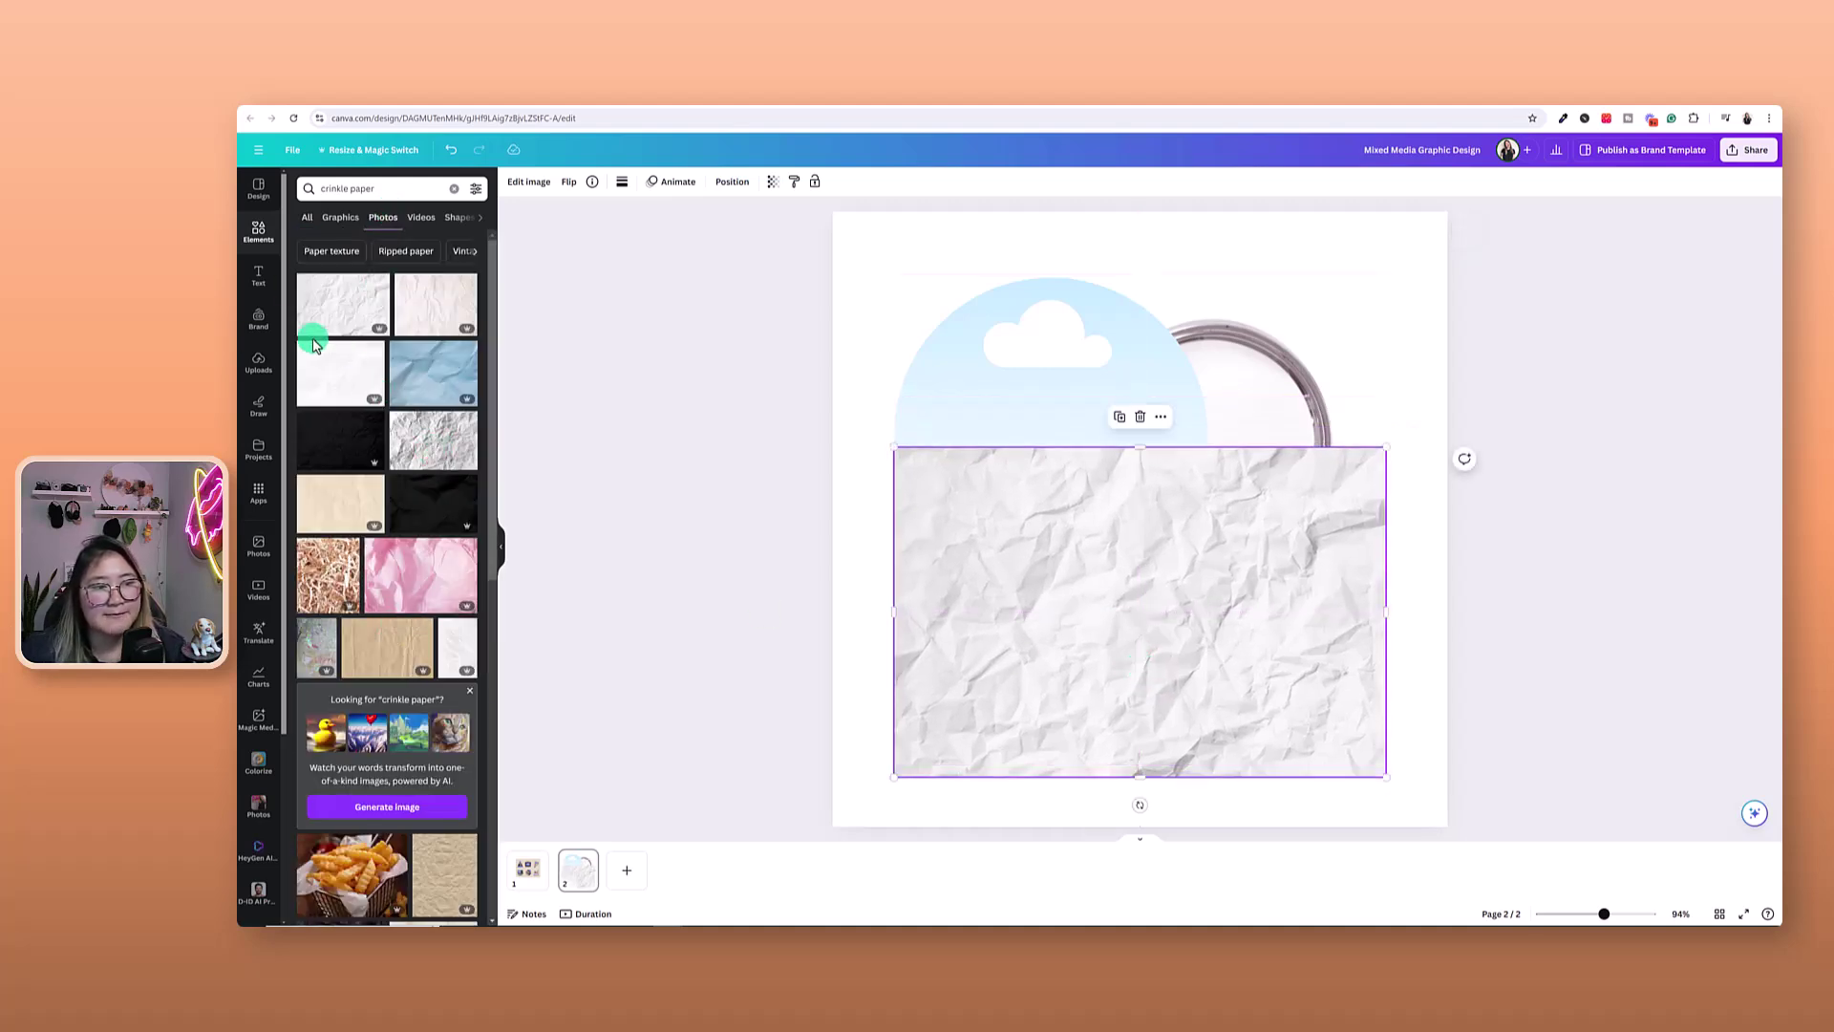
pyautogui.moveTo(1108, 638); pyautogui.dragTo(1042, 574)
pyautogui.moveTo(1095, 633); pyautogui.dragTo(1175, 557)
# Fit the paper frame to the magnifier lens and send it behind the silver rim
pyautogui.moveTo(1363, 642); pyautogui.dragTo(1267, 547)
pyautogui.moveTo(1150, 484); pyautogui.dragTo(1195, 483)
pyautogui.moveTo(1320, 554); pyautogui.dragTo(1323, 556)
pyautogui.moveTo(1242, 497); pyautogui.dragTo(1241, 502)
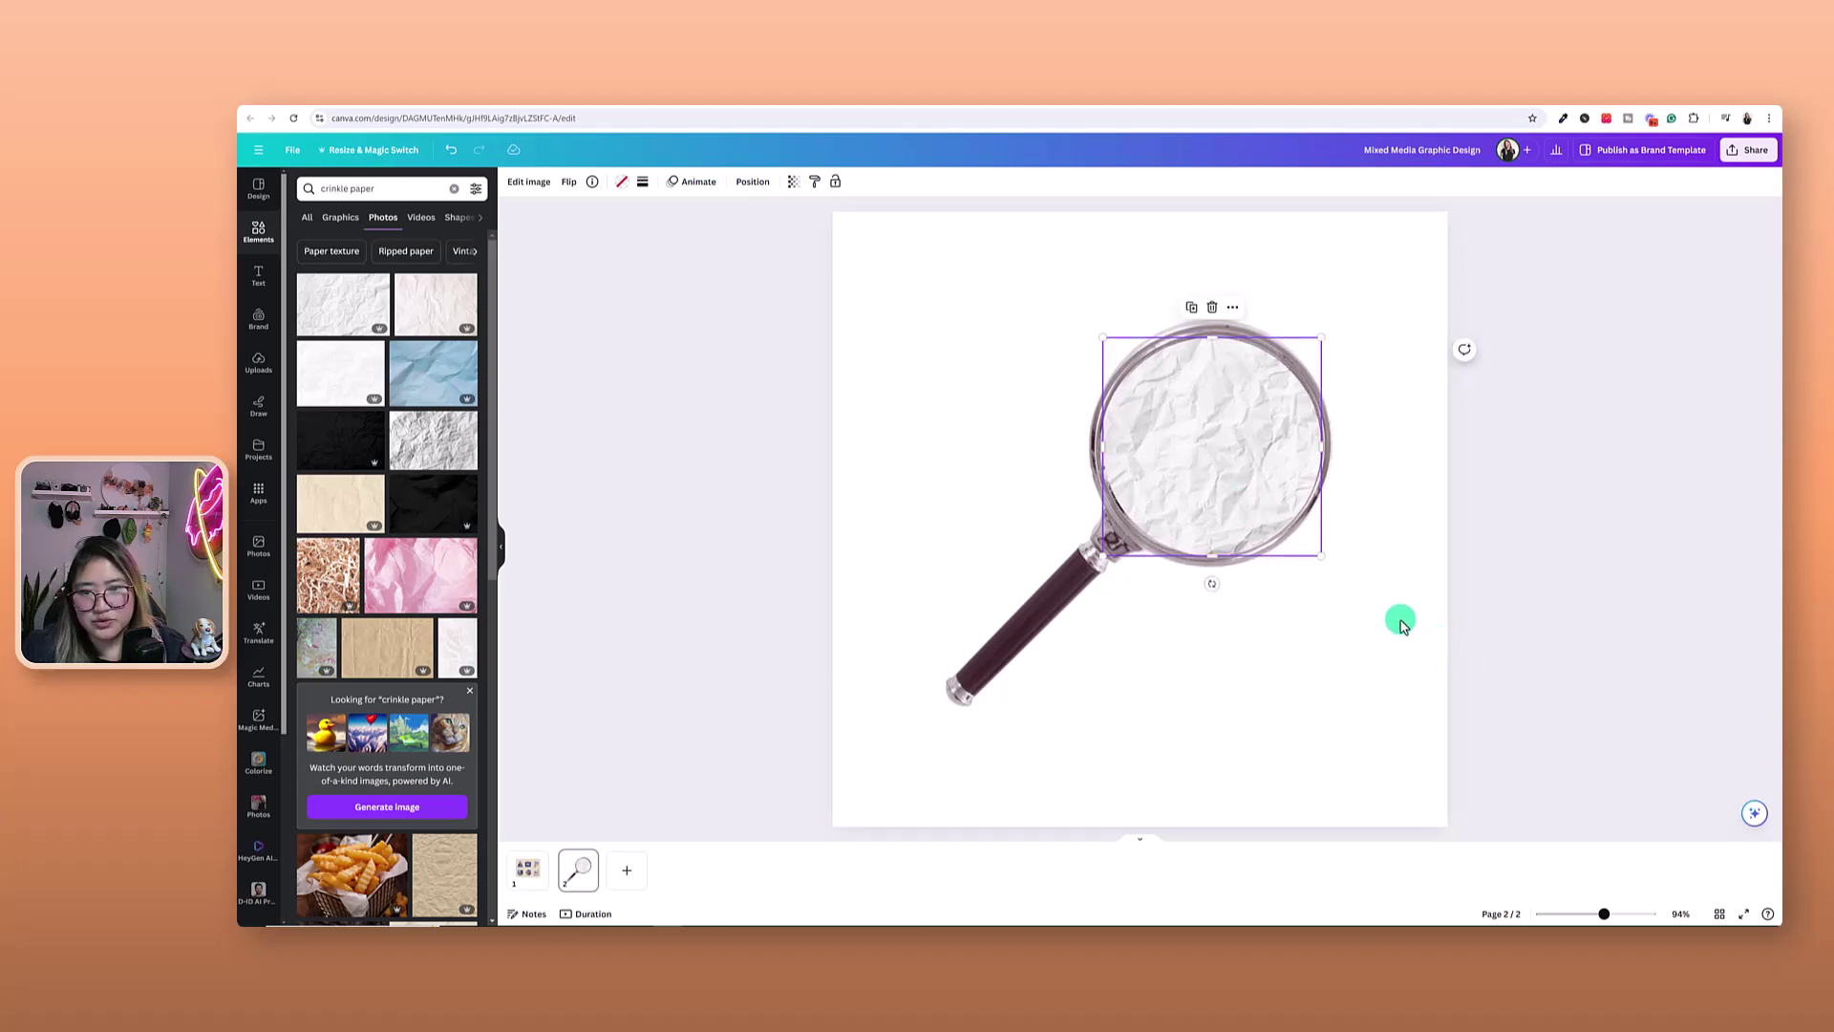
pyautogui.rightClick(1259, 457)
pyautogui.moveTo(1347, 602)
pyautogui.click(1470, 680)
pyautogui.click(1328, 690)
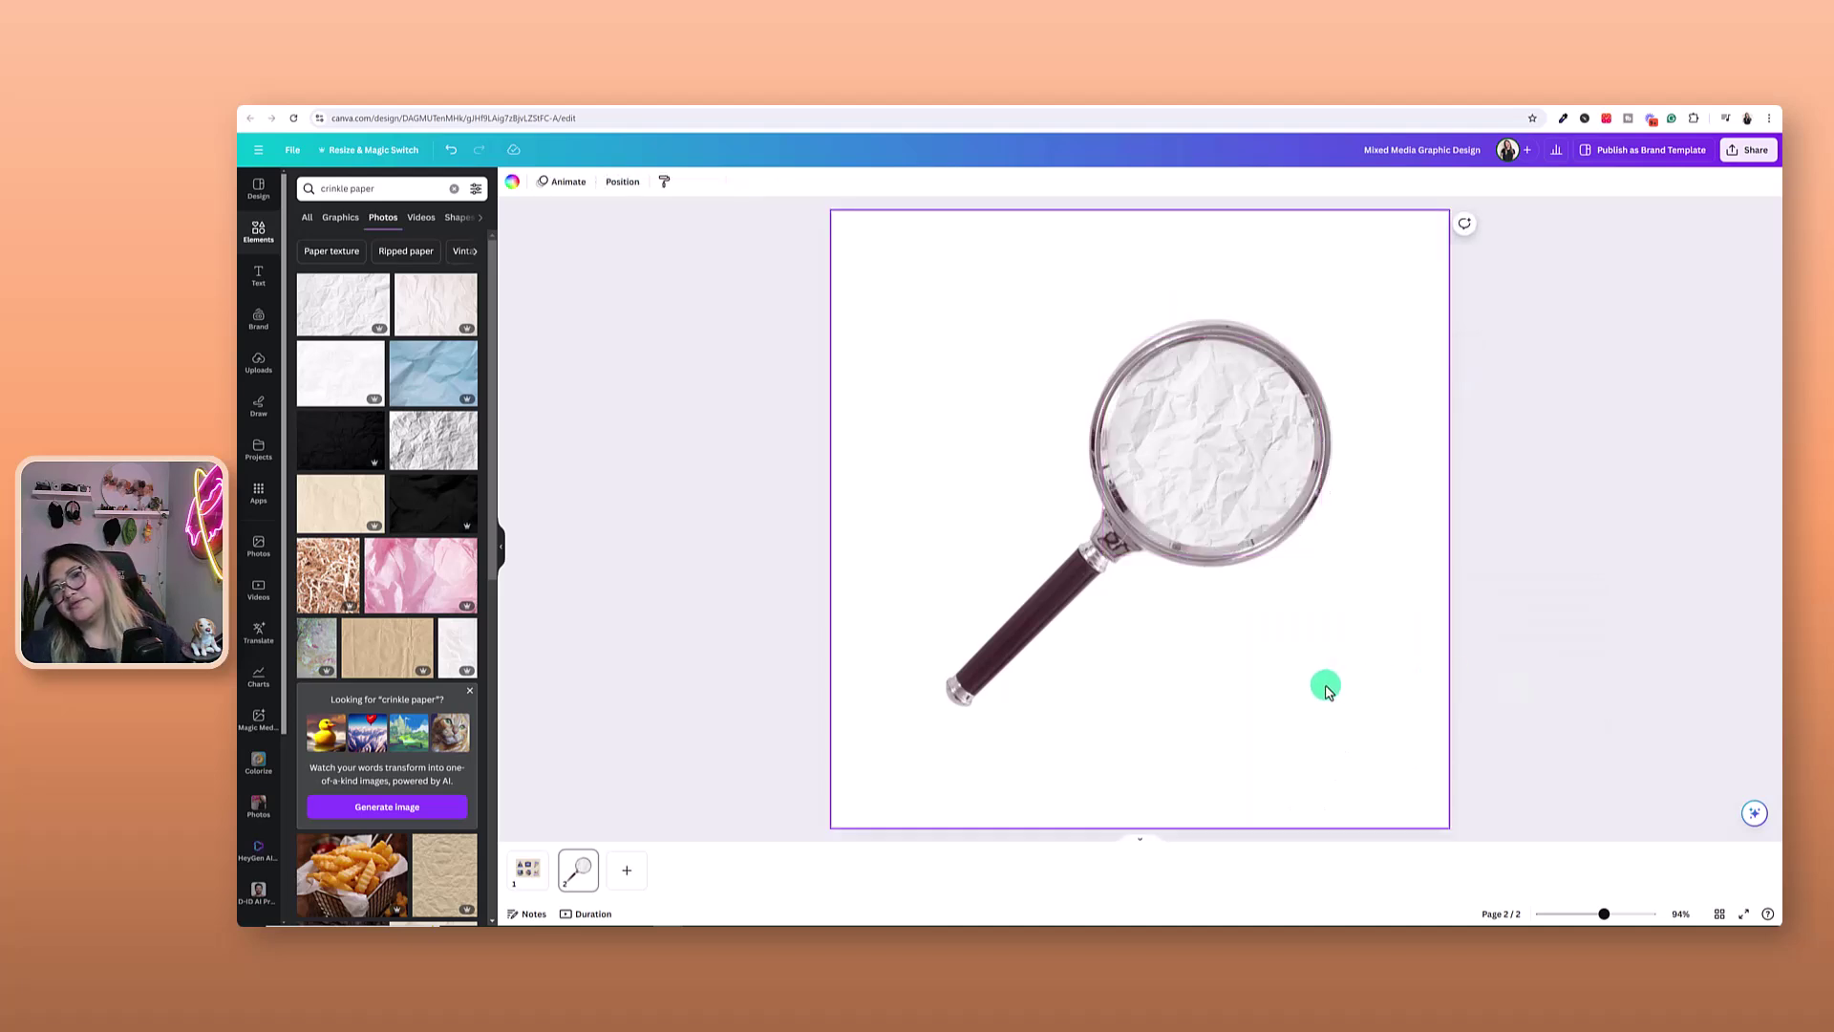
pyautogui.click(1181, 419)
pyautogui.click(1371, 674)
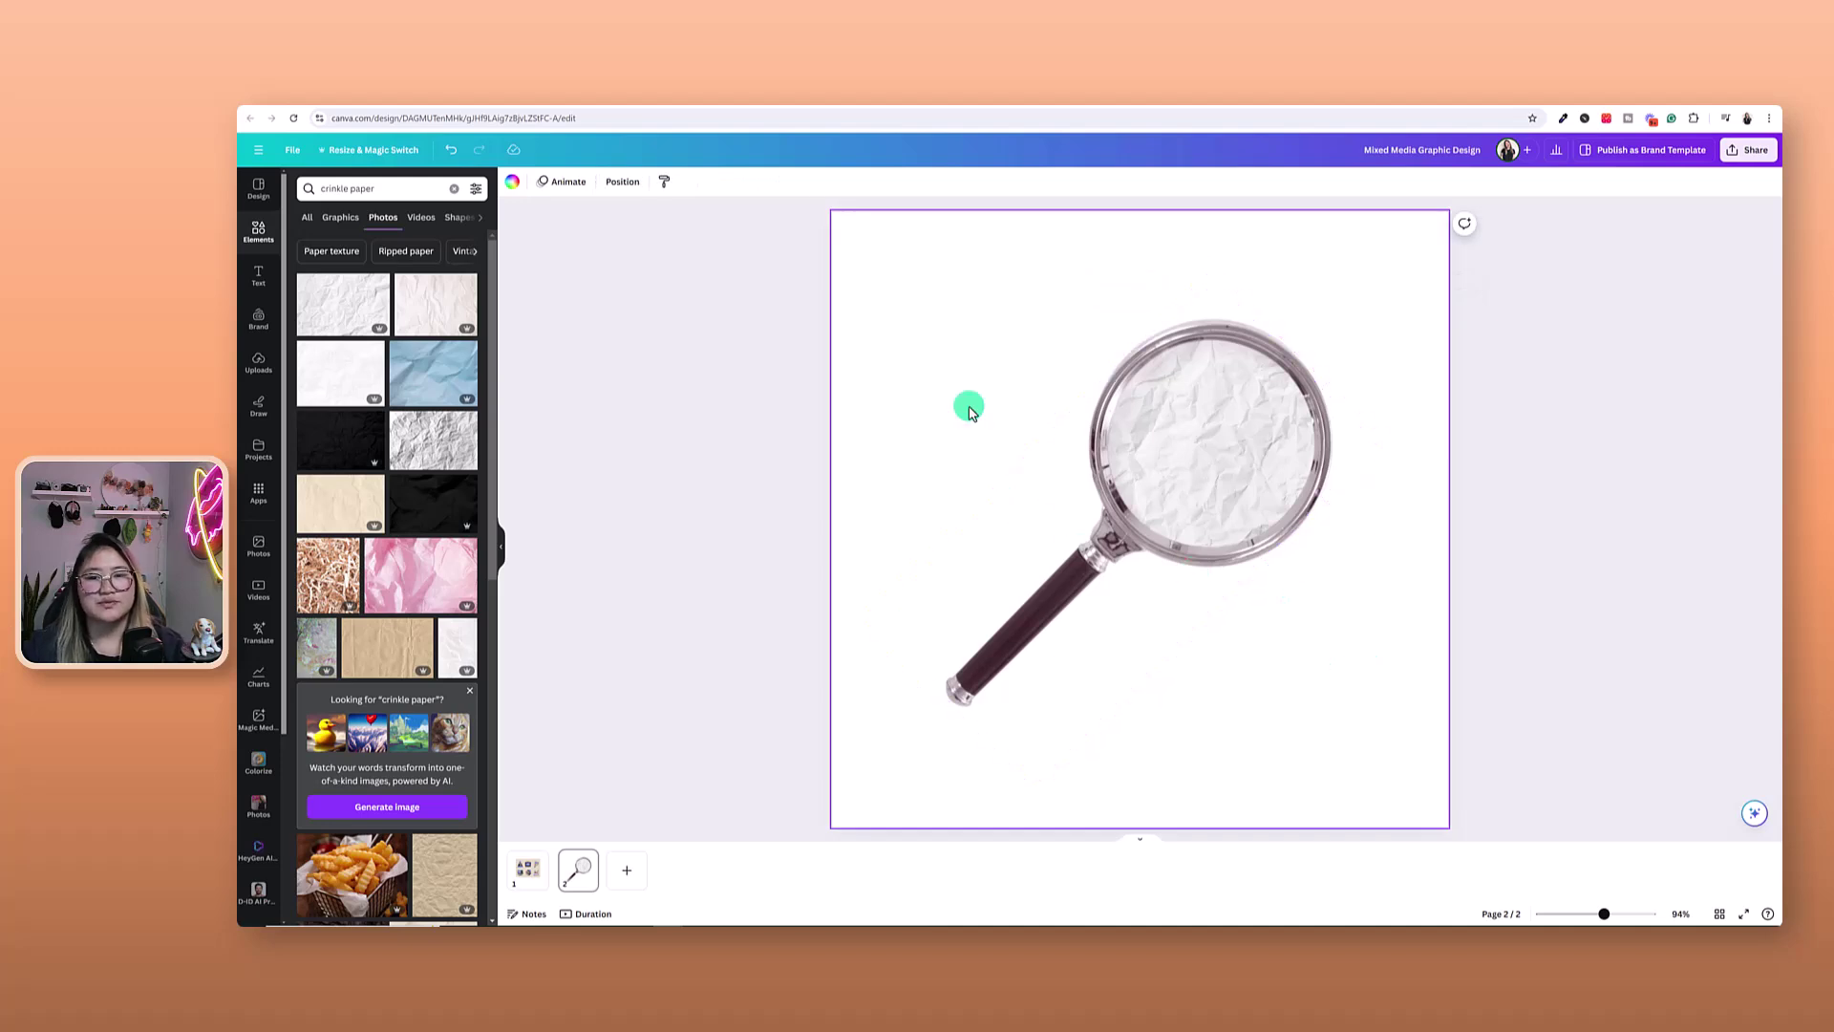
# Search the elements library for 'abstract blob' and show all graphic results
pyautogui.click(258, 242)
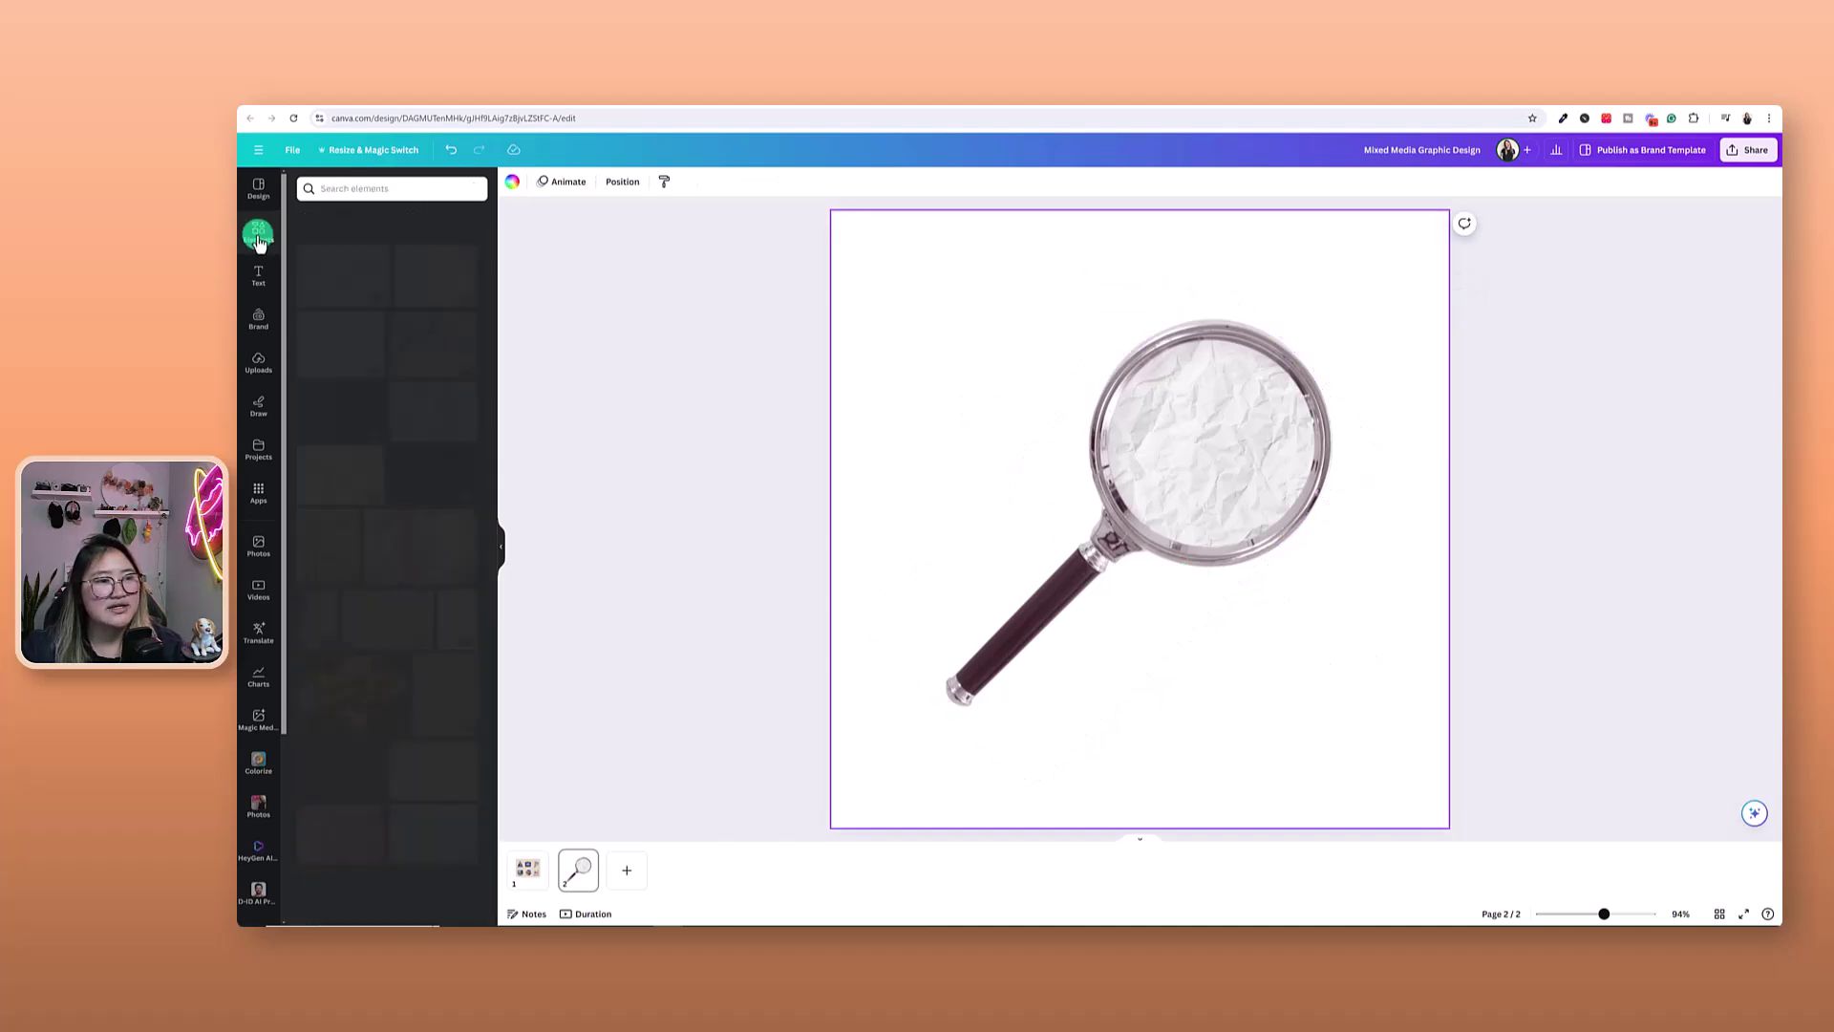
pyautogui.click(359, 186)
pyautogui.write('ab')
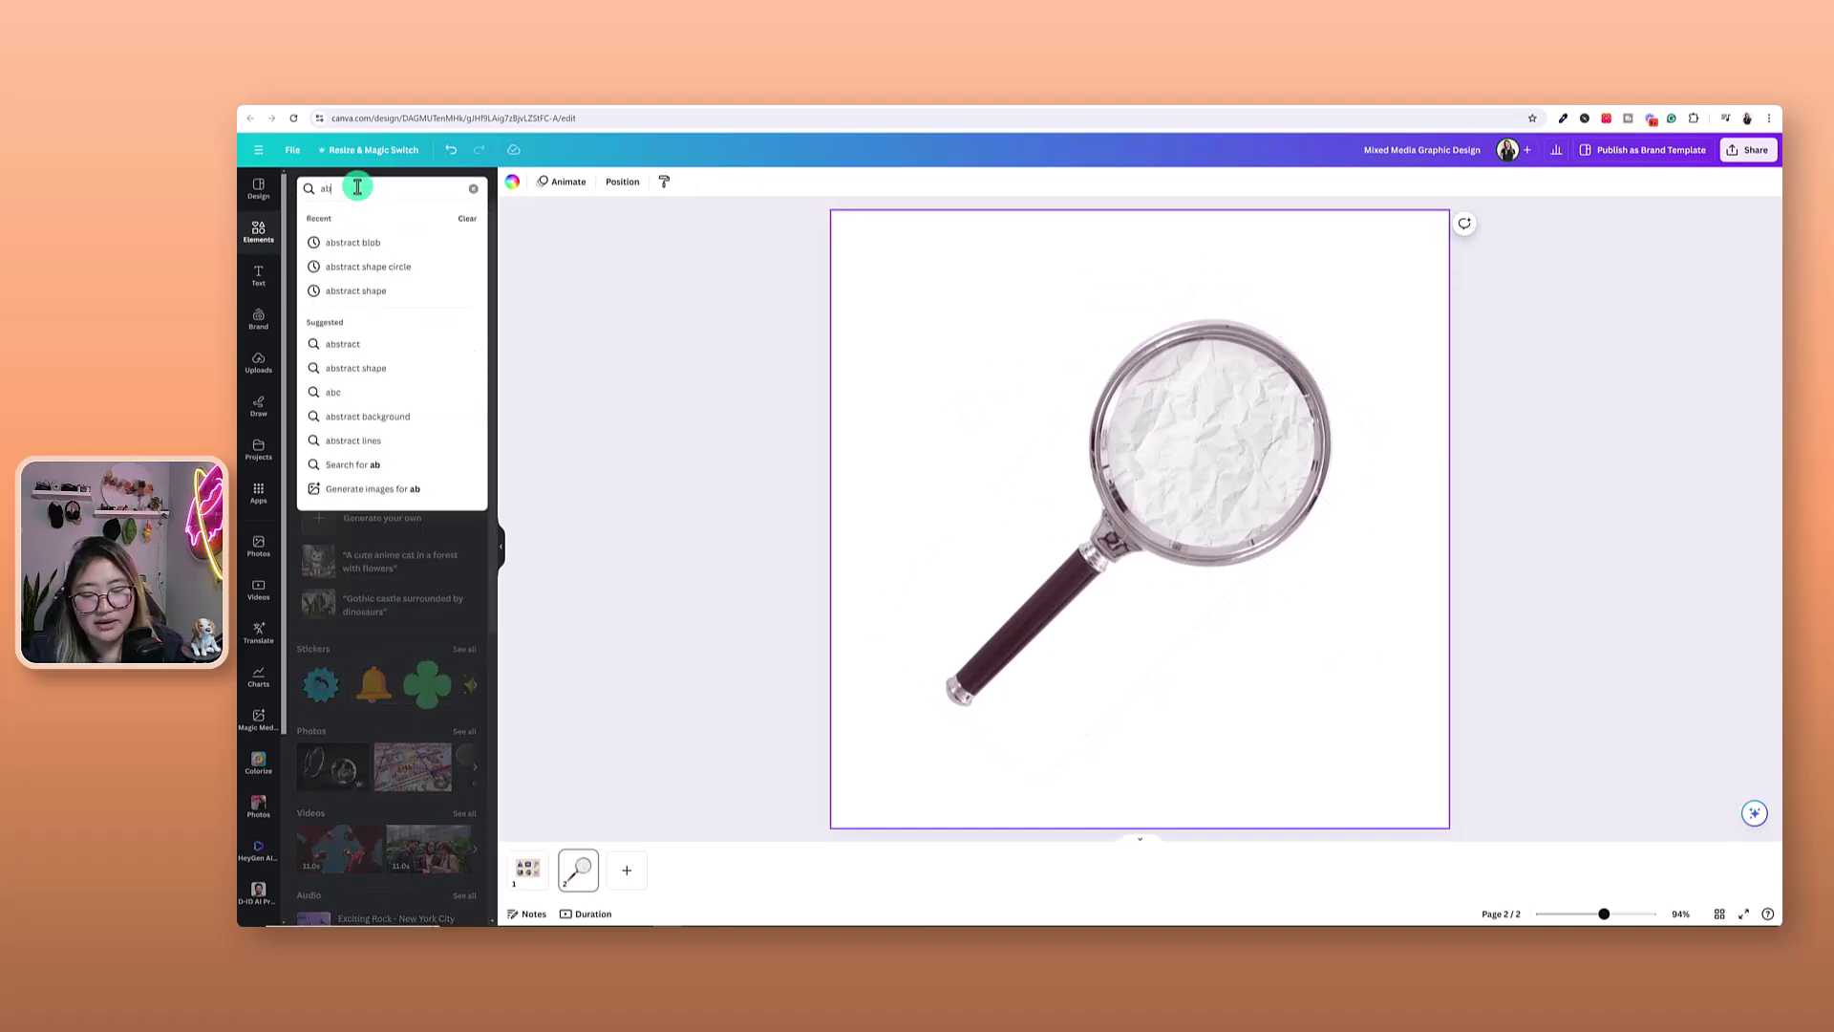
pyautogui.write('stract b')
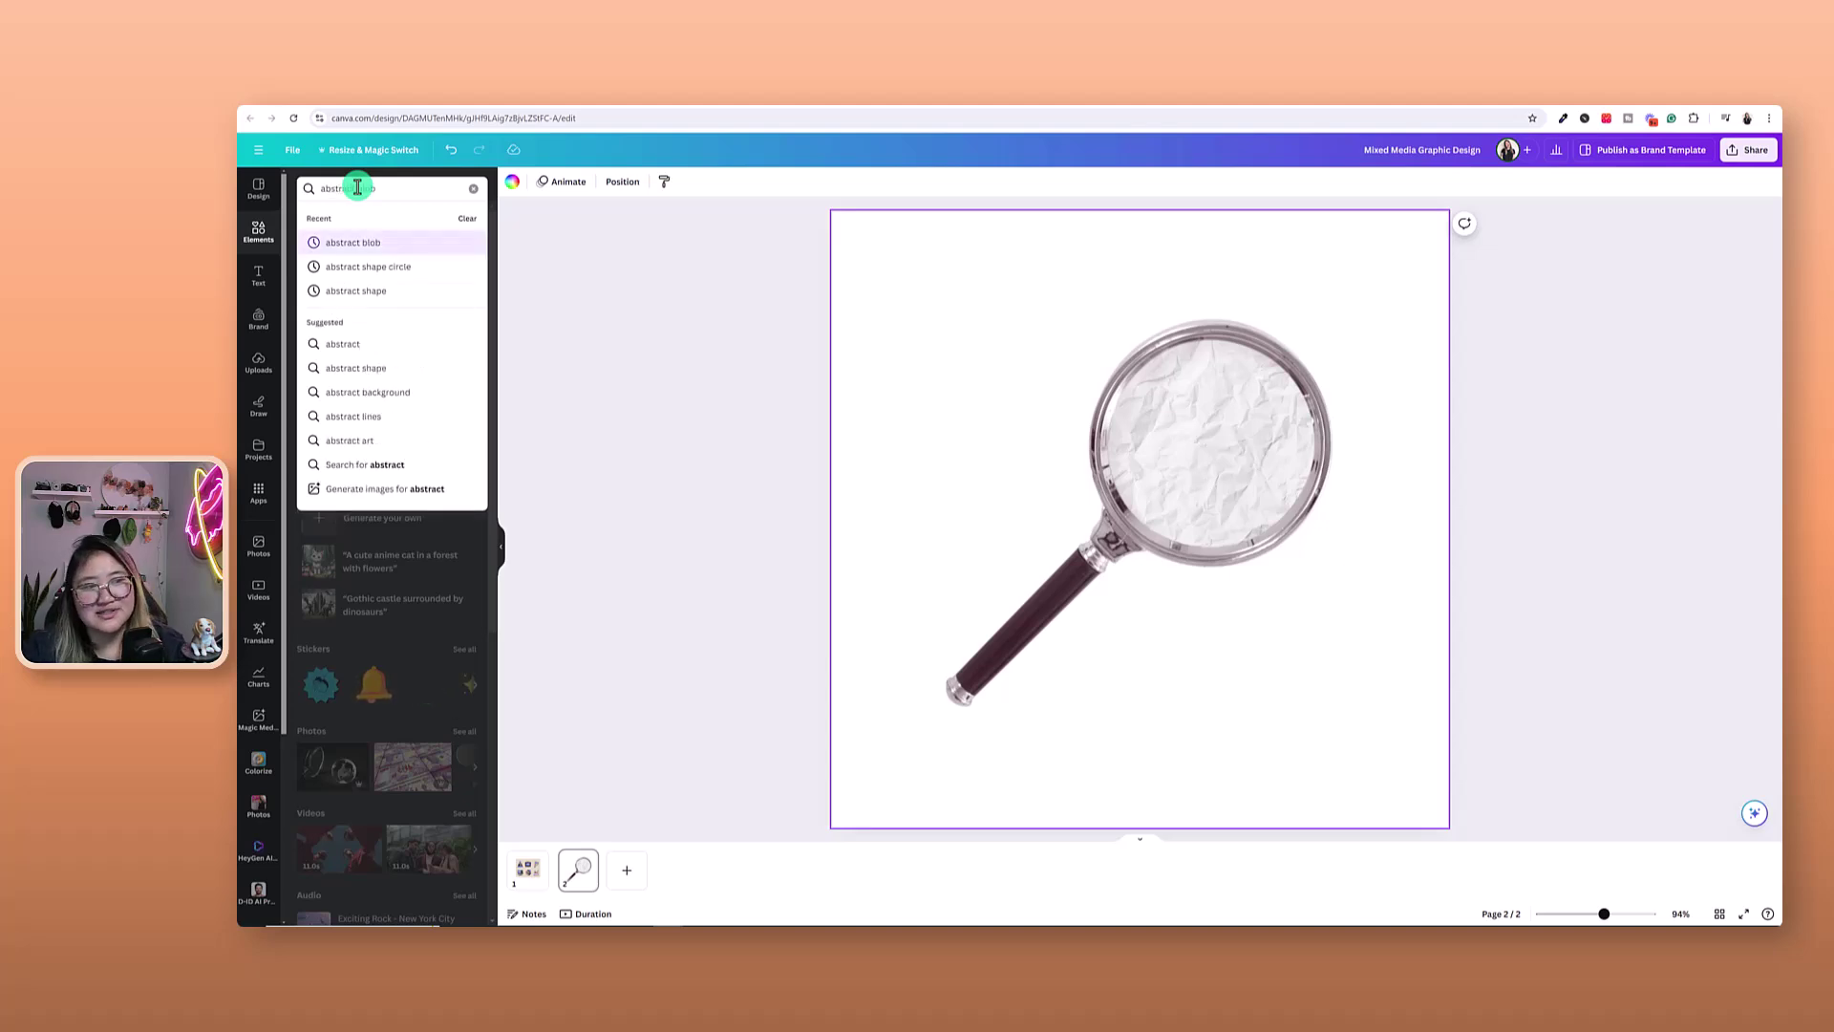
pyautogui.write('lob')
pyautogui.press('Return')
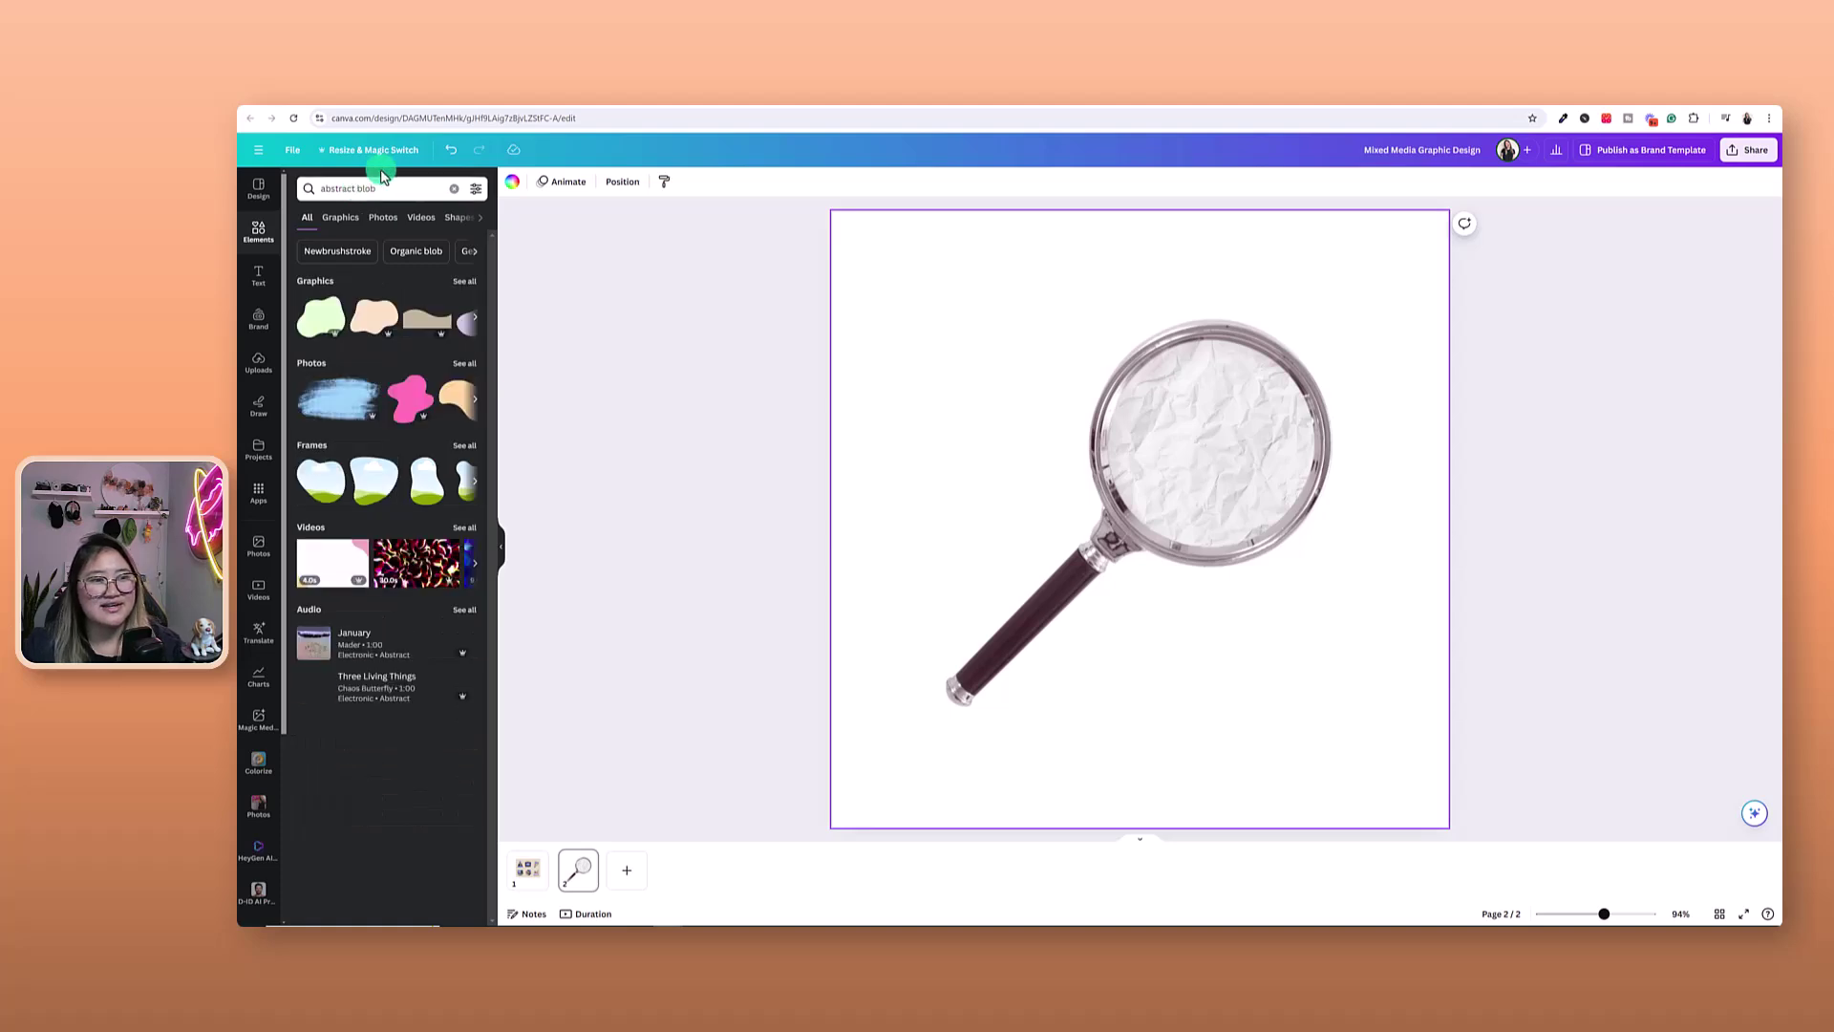
pyautogui.click(471, 285)
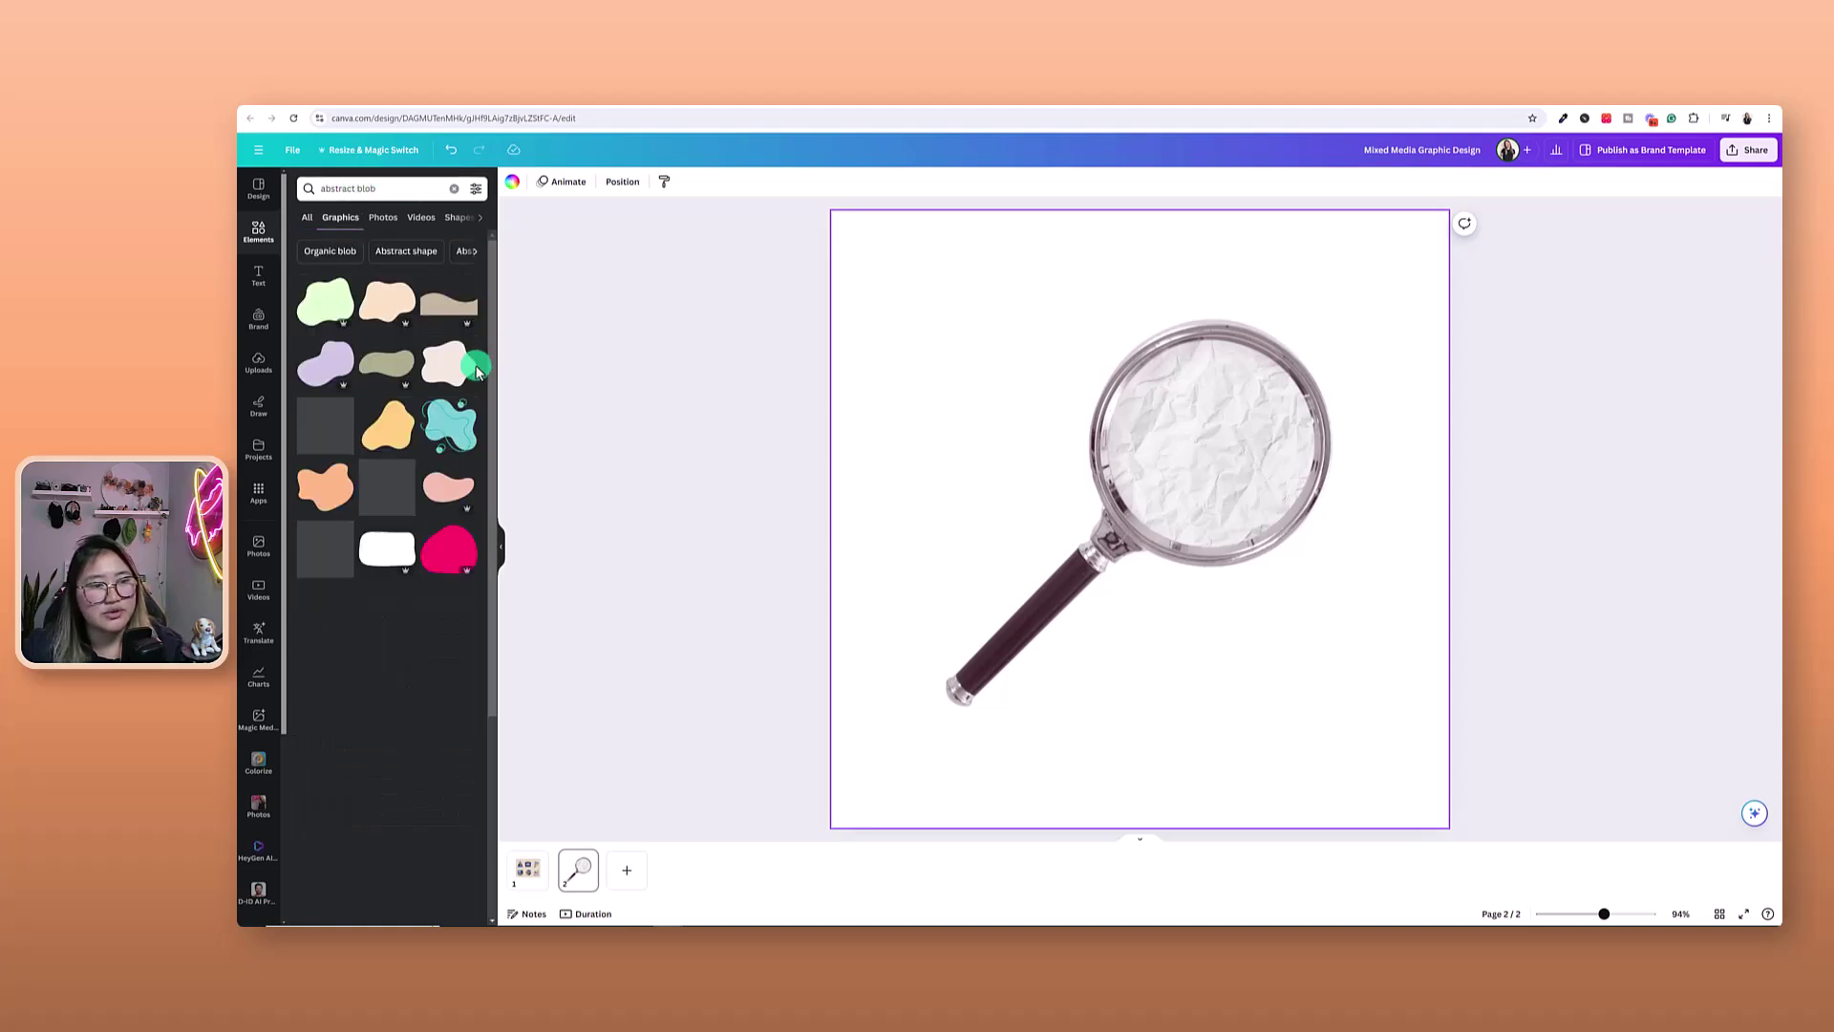
pyautogui.scroll(-1, 324, 478)
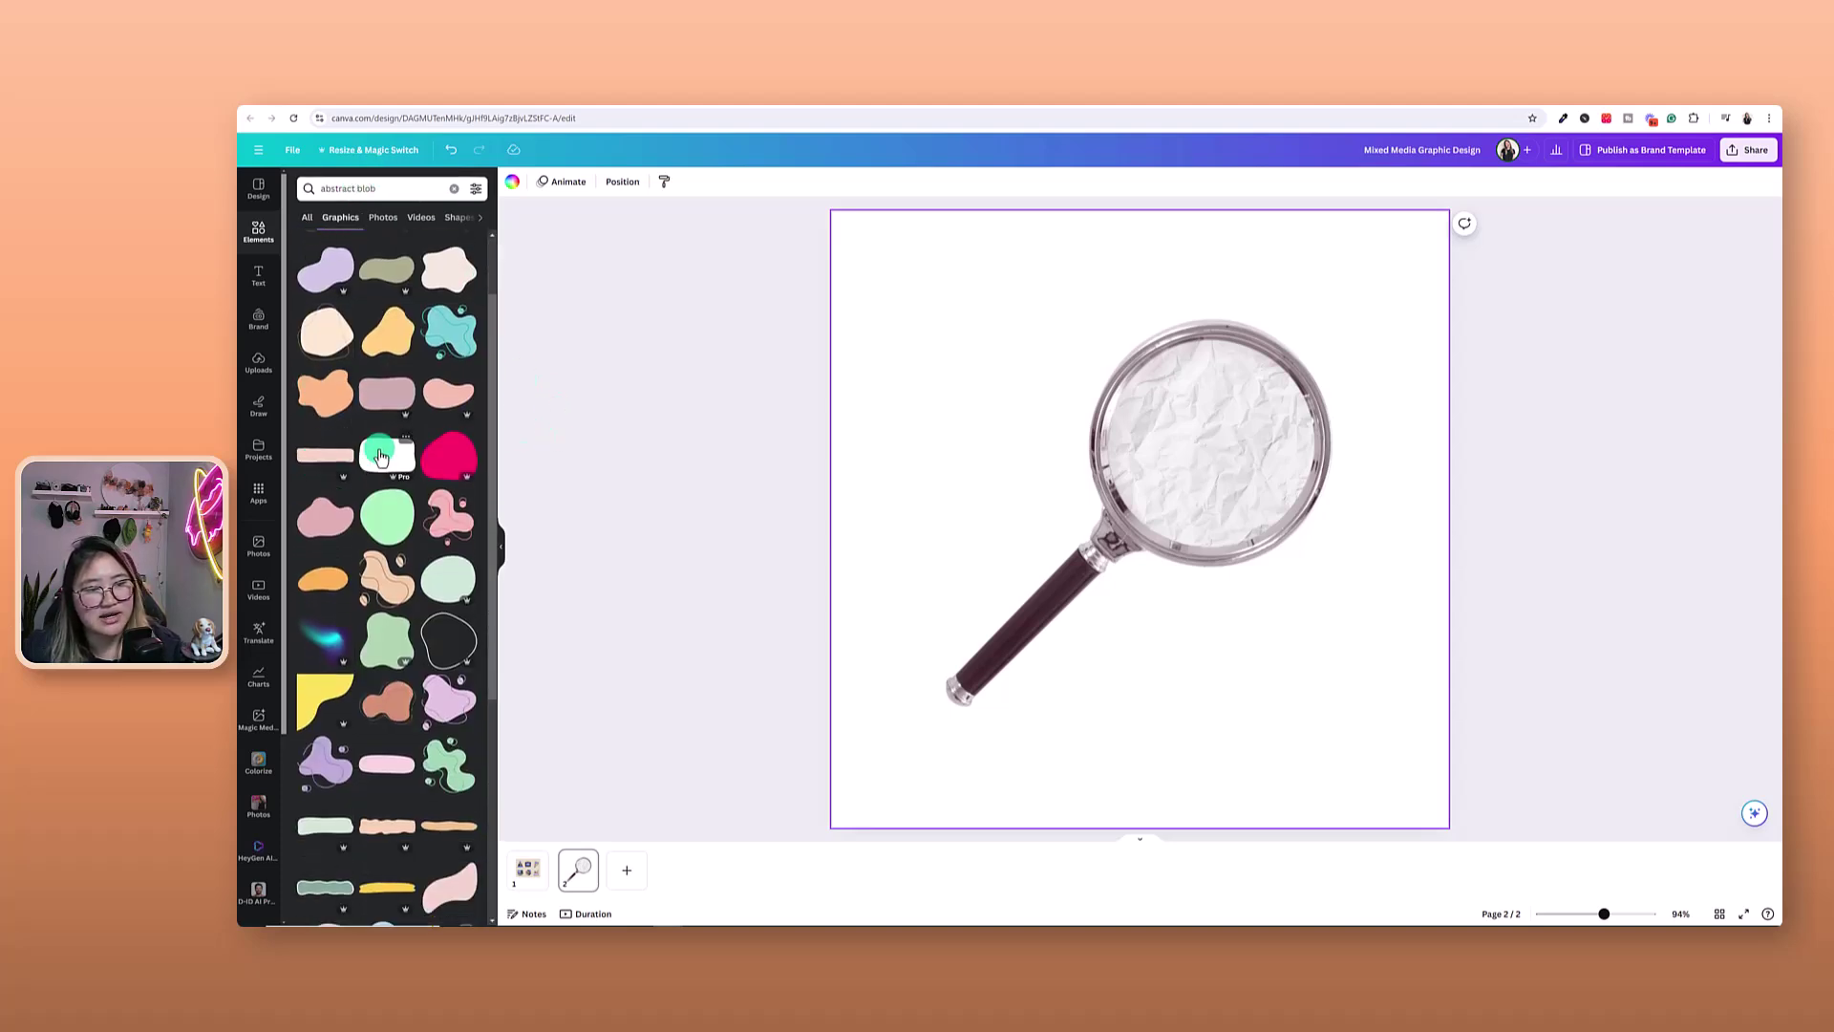
# Add a pink blob at the magnifier's top-left and a light-blue blob over its lens
pyautogui.click(329, 513)
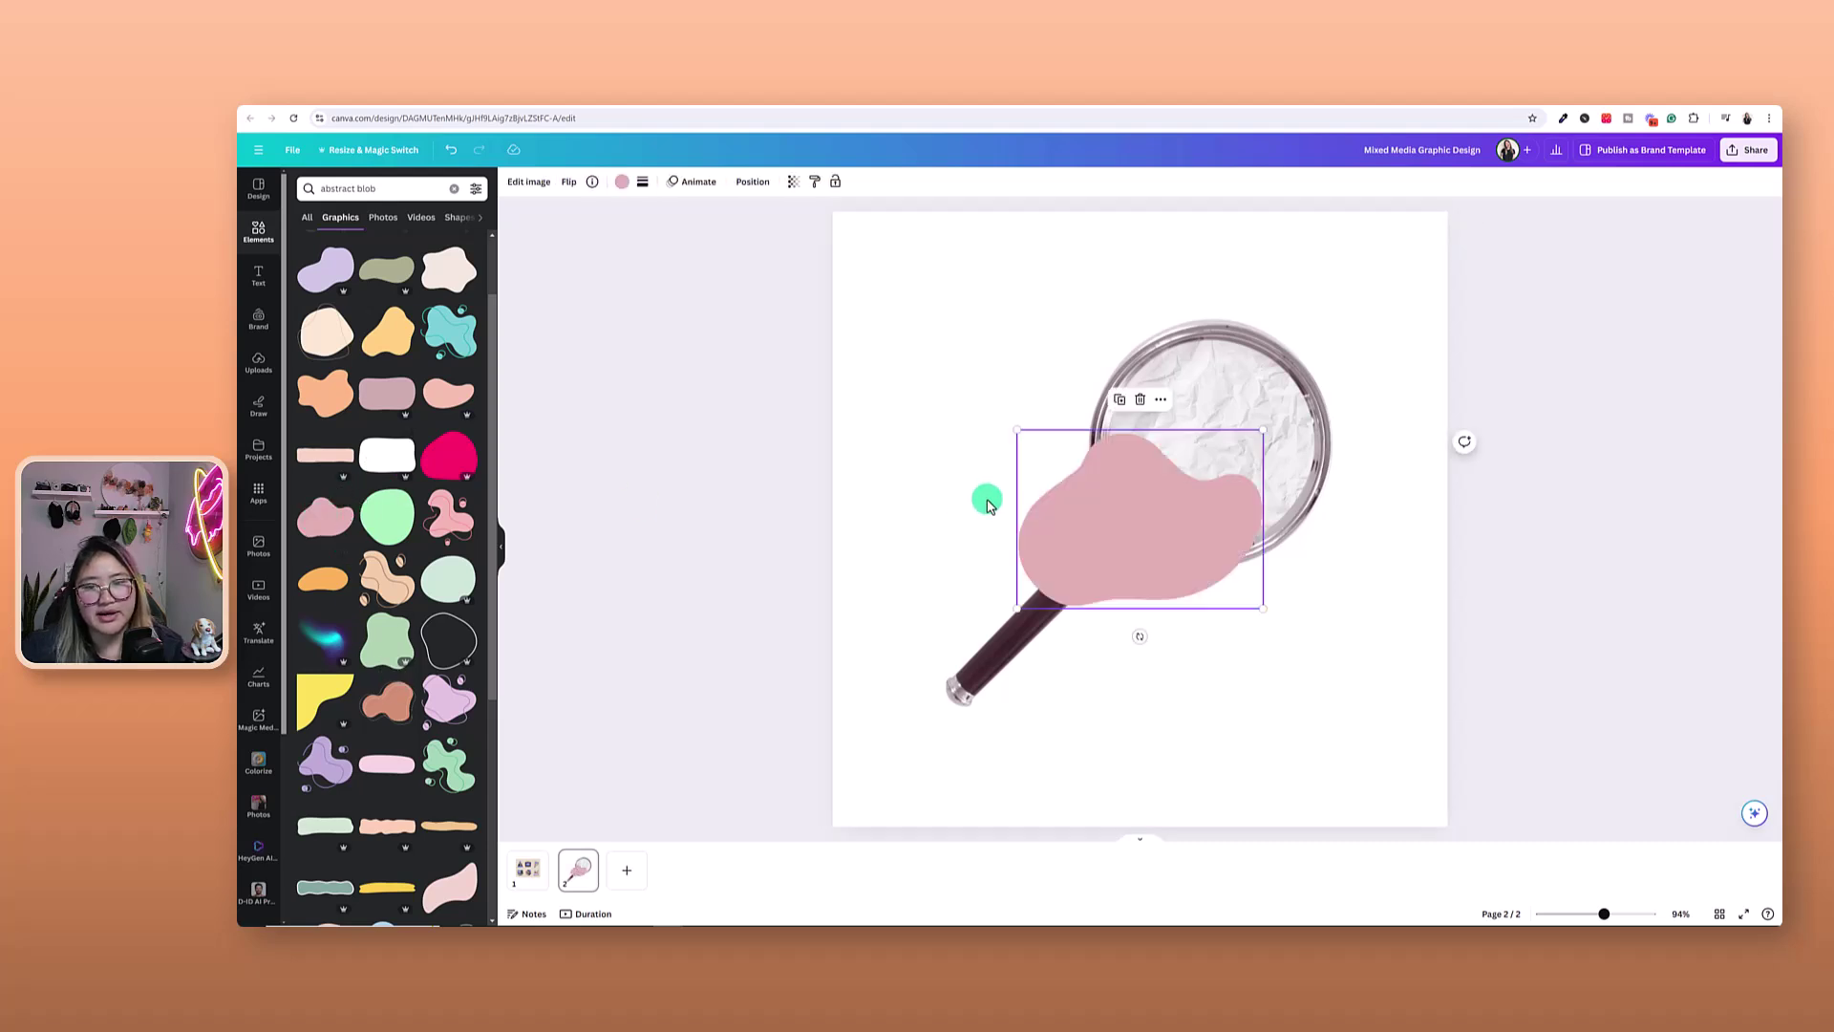
pyautogui.moveTo(1013, 506); pyautogui.dragTo(949, 391)
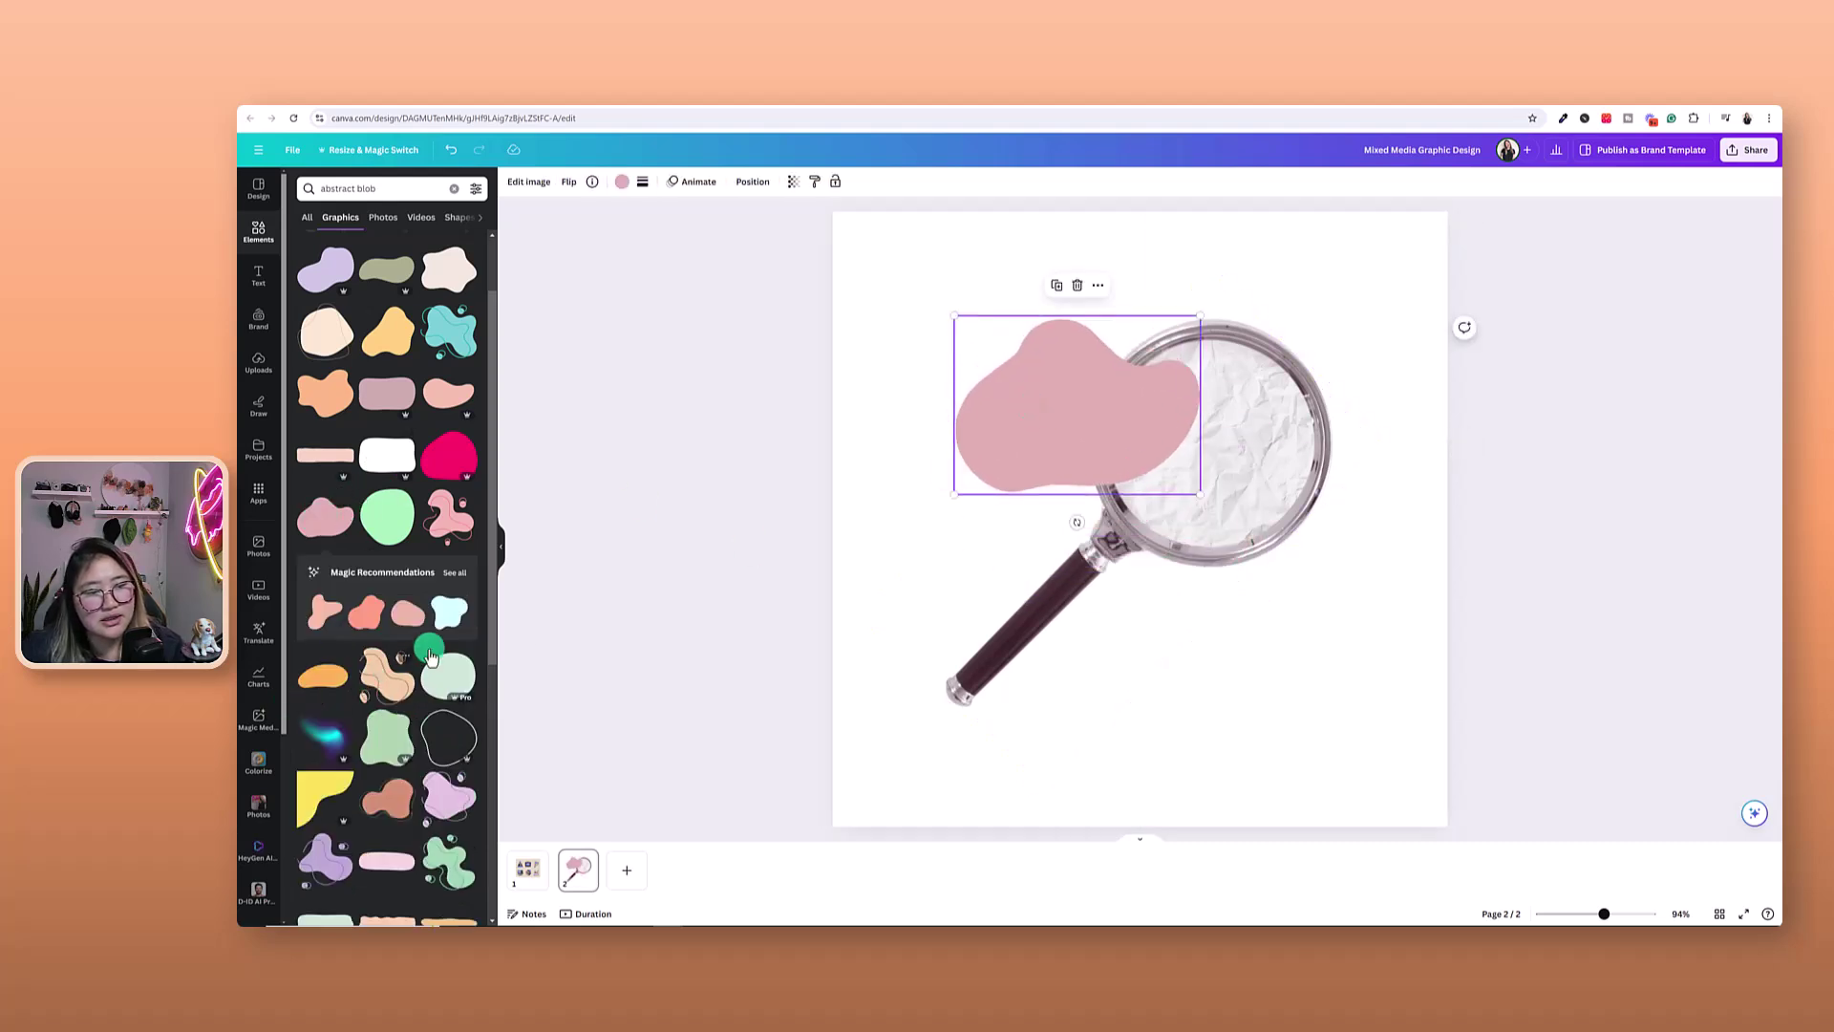
pyautogui.click(451, 616)
pyautogui.moveTo(1057, 491); pyautogui.dragTo(1192, 427)
pyautogui.scroll(-5, 378, 690)
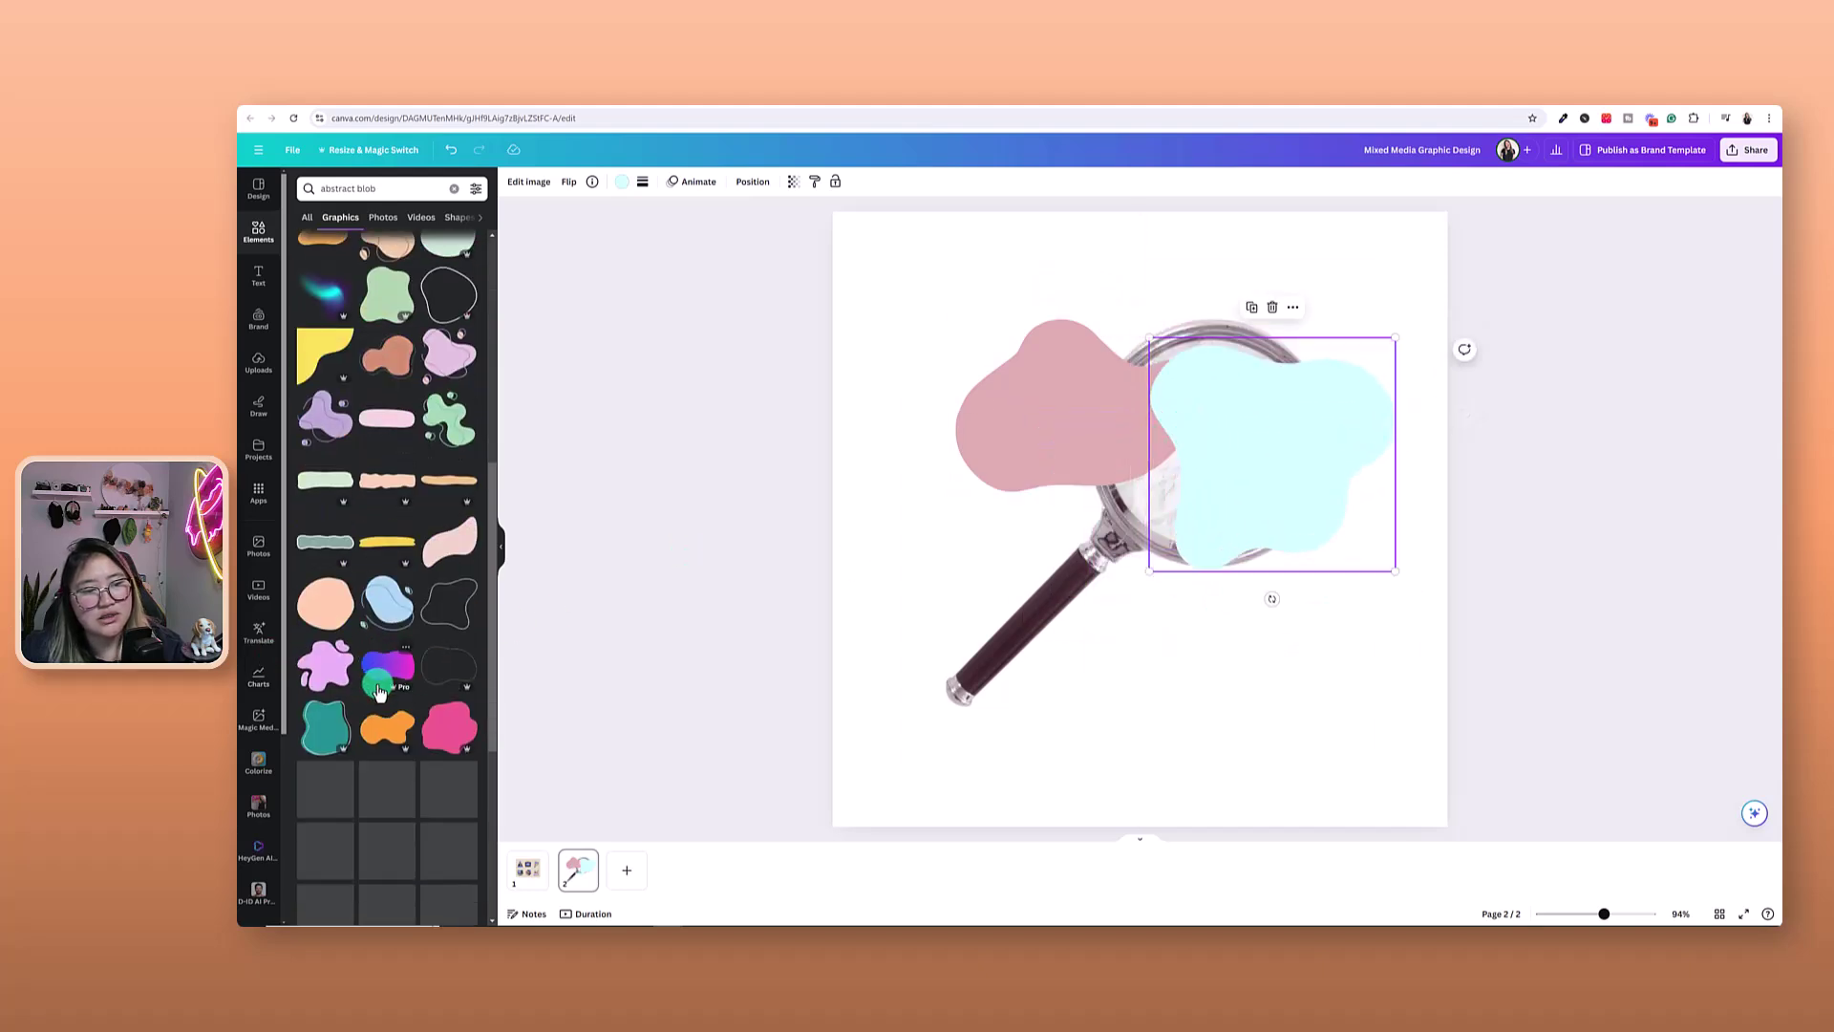
pyautogui.moveTo(1257, 491); pyautogui.dragTo(1247, 568)
# Recolour both the pink and light-blue blobs peach
pyautogui.click(1023, 410)
pyautogui.keyDown('shift'); pyautogui.click(1223, 546); pyautogui.keyUp('shift')
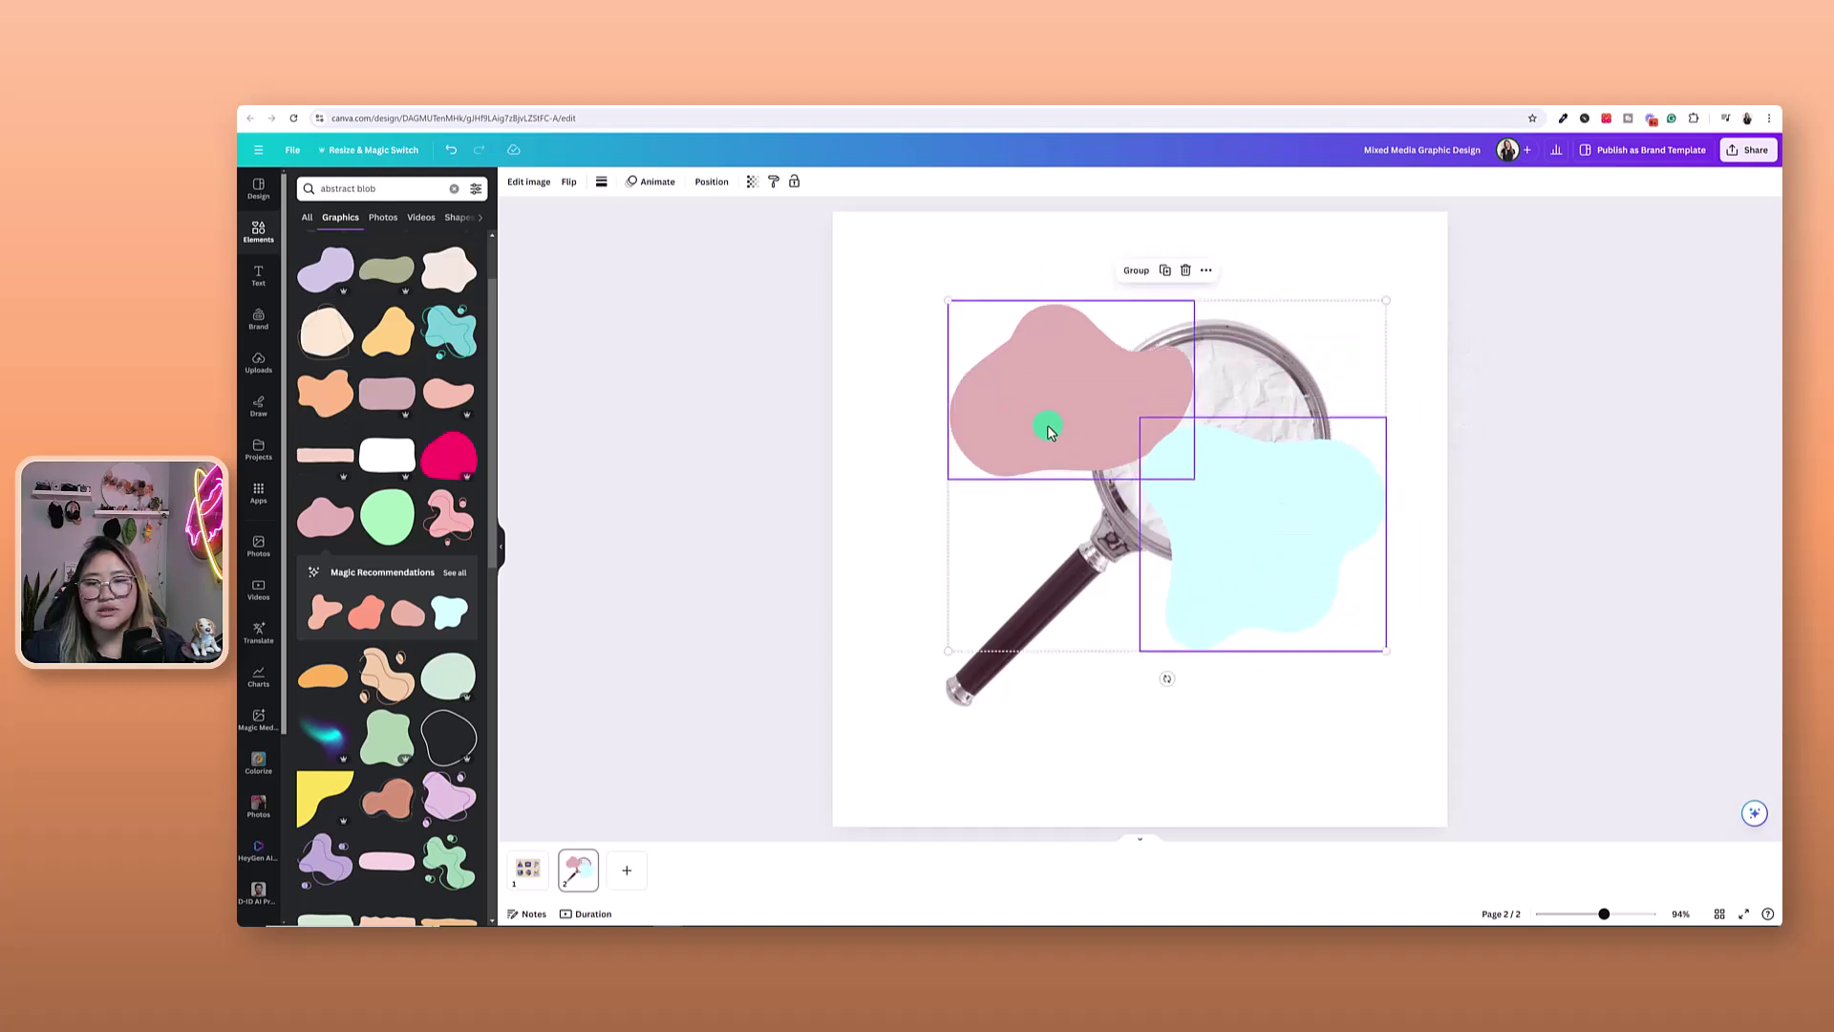
pyautogui.click(858, 360)
pyautogui.click(999, 387)
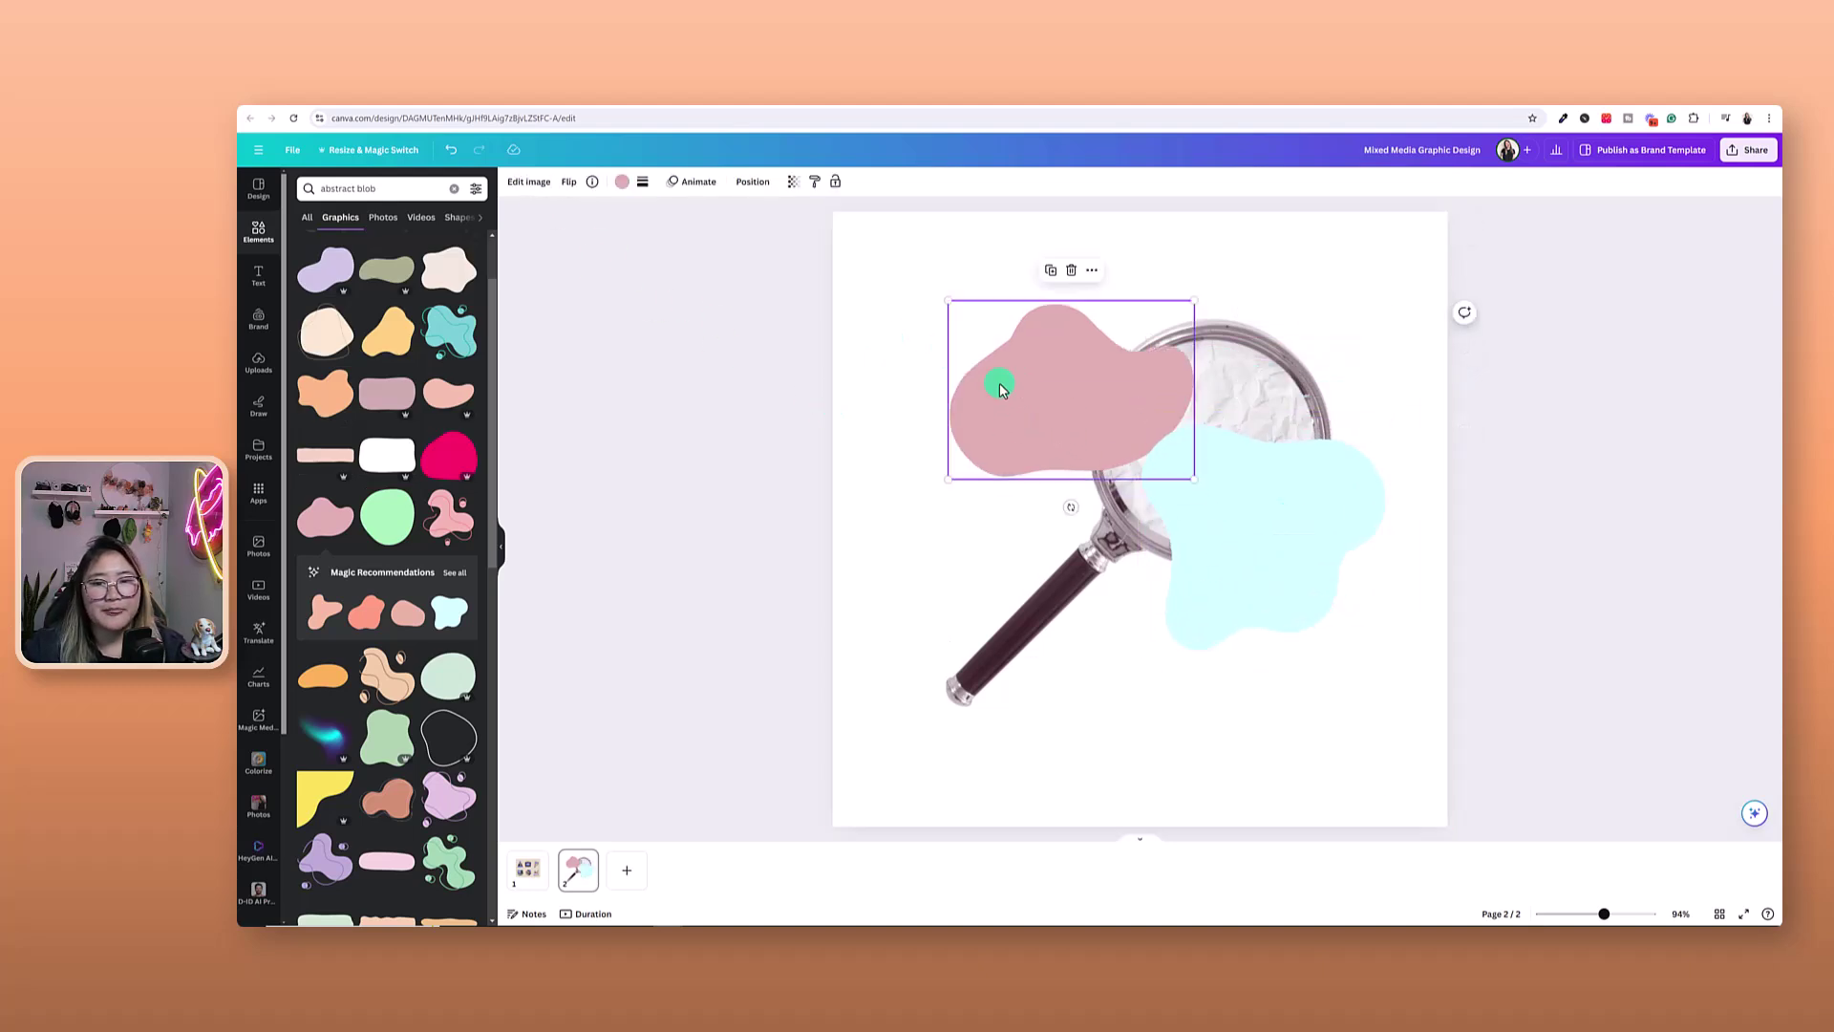
pyautogui.click(617, 185)
pyautogui.click(306, 359)
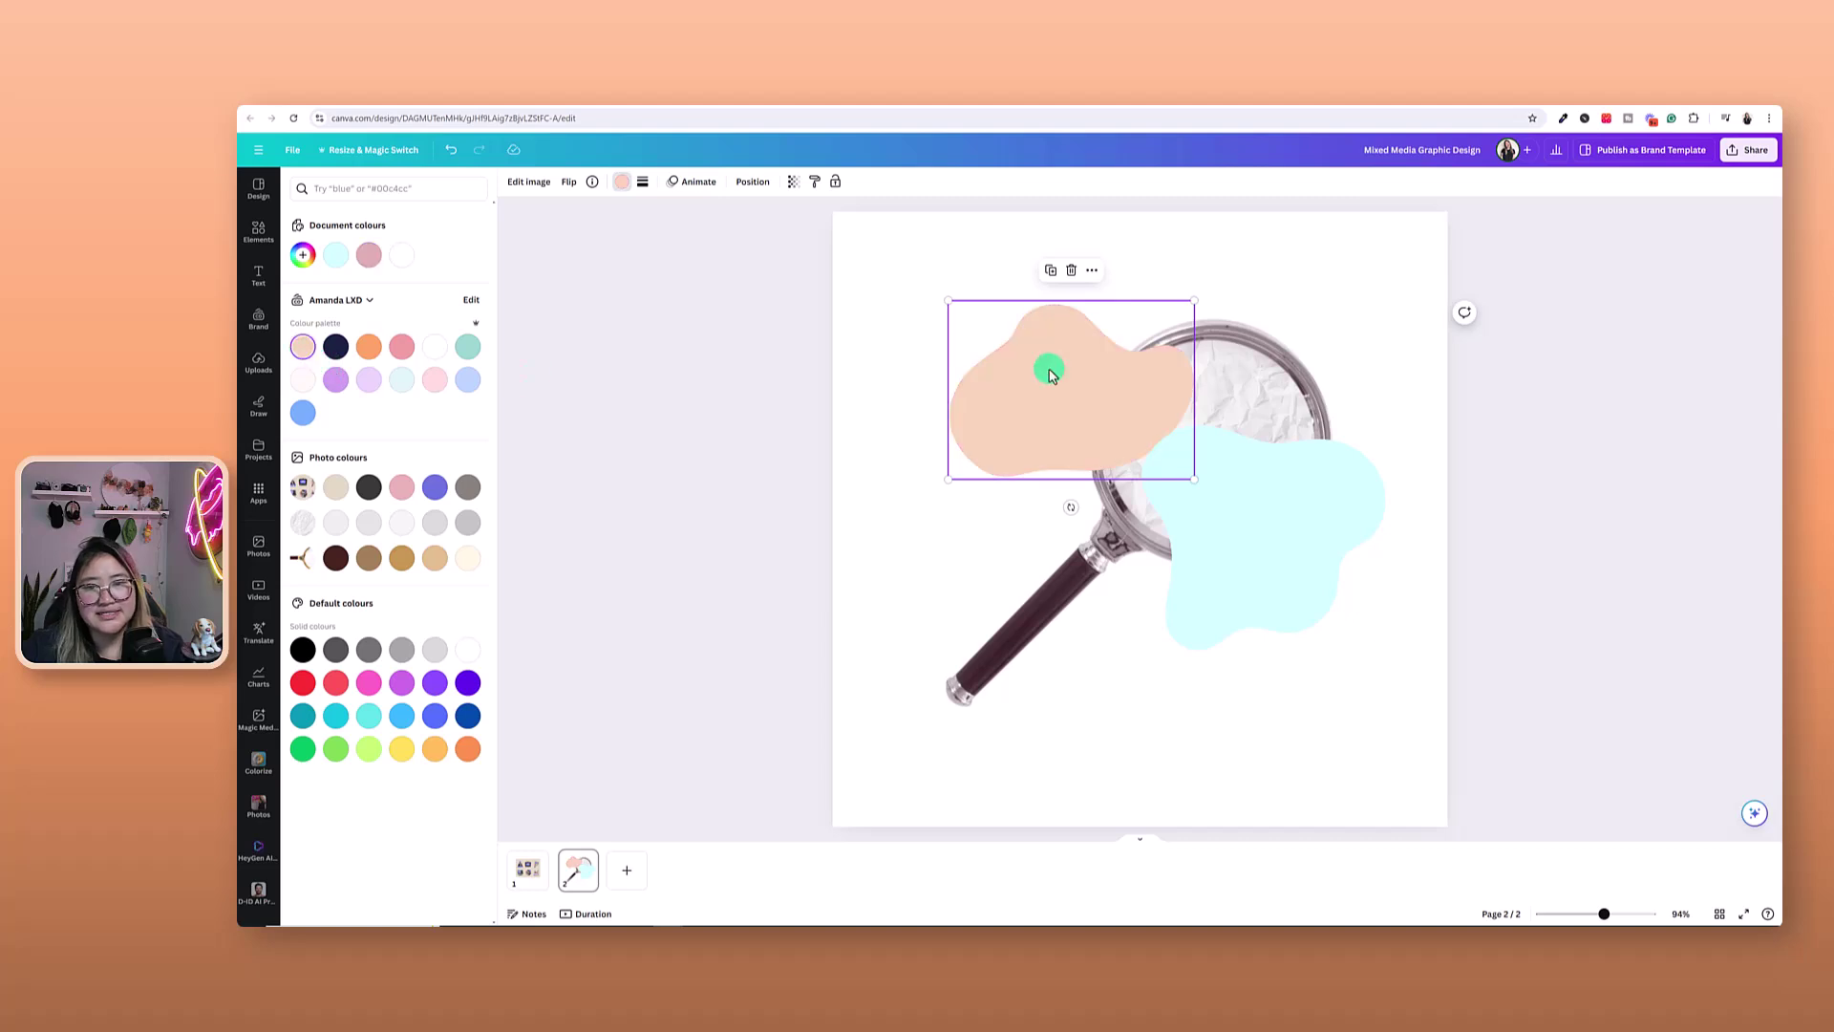
pyautogui.click(1261, 560)
pyautogui.moveTo(1048, 364); pyautogui.dragTo(1066, 401)
pyautogui.click(300, 351)
# Reposition and rotate the top-left peach blob
pyautogui.click(1003, 585)
pyautogui.click(1347, 532)
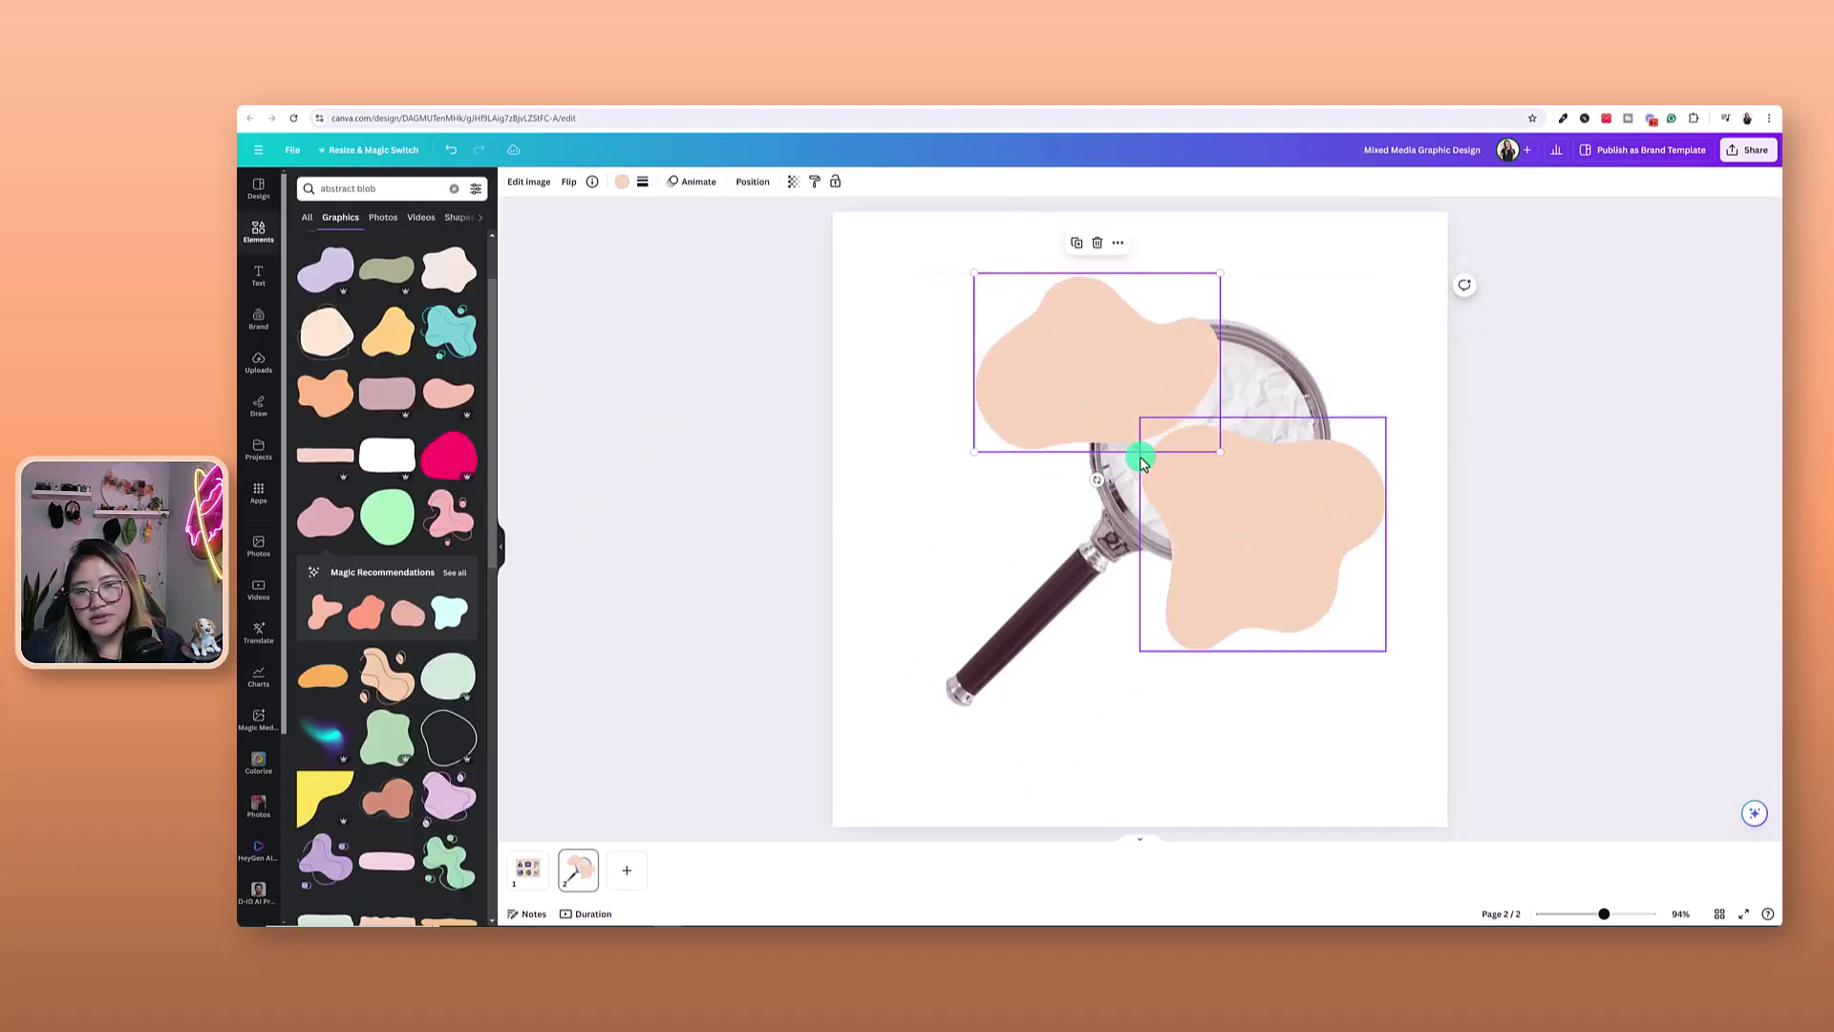
pyautogui.moveTo(1095, 473); pyautogui.dragTo(1098, 405)
# Send both blobs behind the magnifier, then move the magnifier slightly up
pyautogui.keyDown('shift'); pyautogui.click(1232, 512); pyautogui.keyUp('shift')
pyautogui.rightClick(1276, 524)
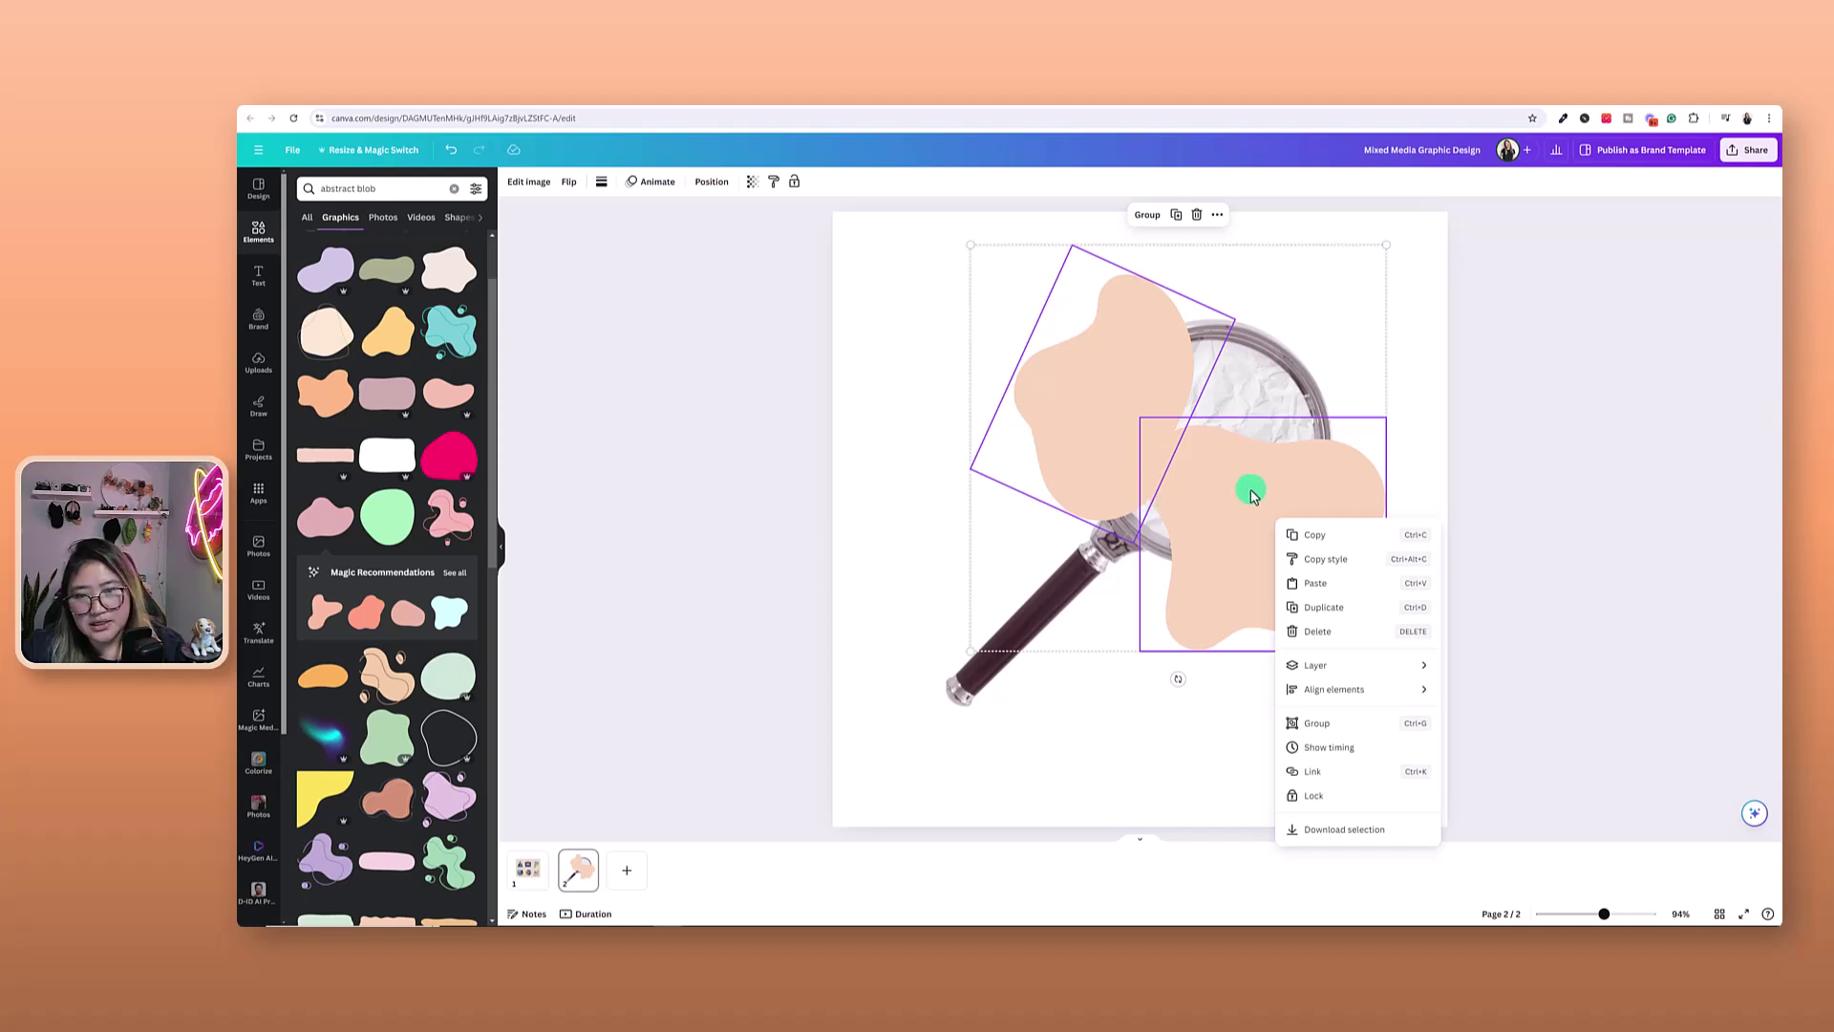
pyautogui.moveTo(1402, 676)
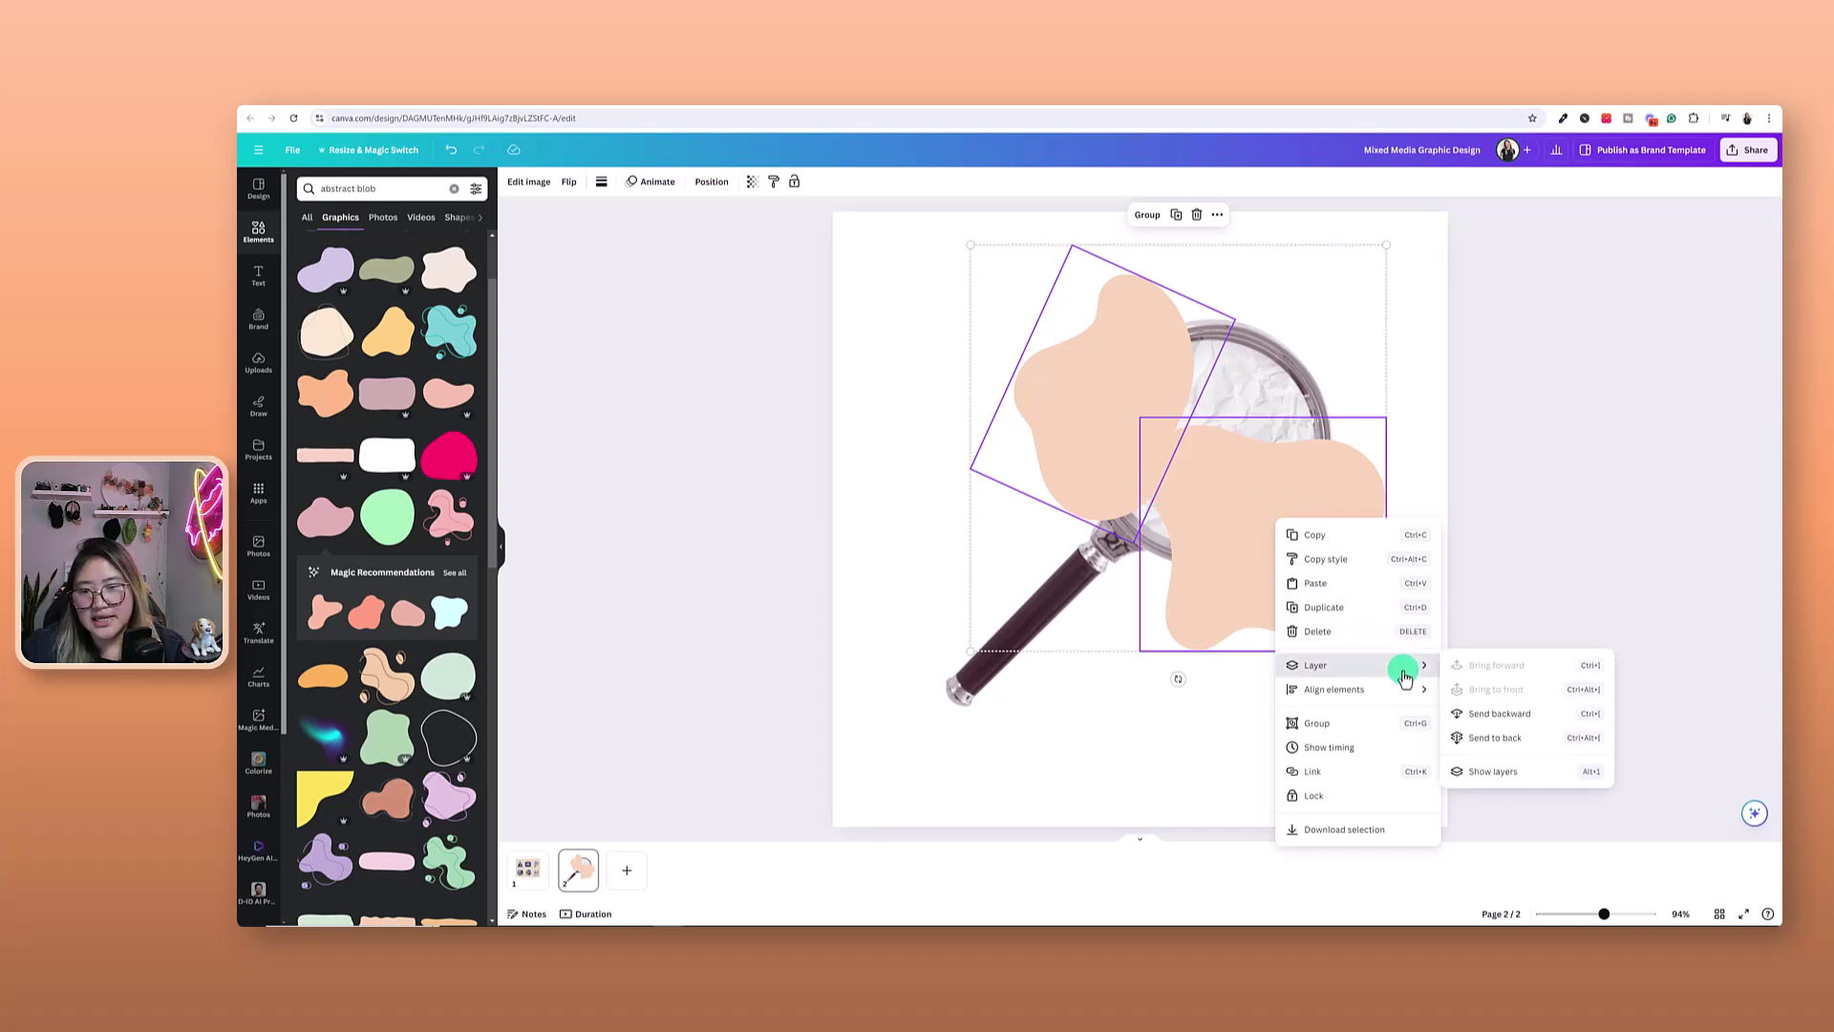
pyautogui.click(1495, 737)
pyautogui.click(1114, 614)
pyautogui.moveTo(1114, 614); pyautogui.dragTo(1065, 456)
pyautogui.click(1293, 254)
# Rotate the peach blob to 127°, shift it down-right and enlarge it behind the magnifier
pyautogui.click(1073, 388)
pyautogui.moveTo(1210, 441); pyautogui.dragTo(1024, 327)
pyautogui.moveTo(1031, 409); pyautogui.dragTo(1055, 454)
pyautogui.moveTo(1341, 622); pyautogui.dragTo(1307, 583)
pyautogui.moveTo(1052, 513); pyautogui.dragTo(1363, 663)
pyautogui.moveTo(1288, 594); pyautogui.dragTo(1238, 619)
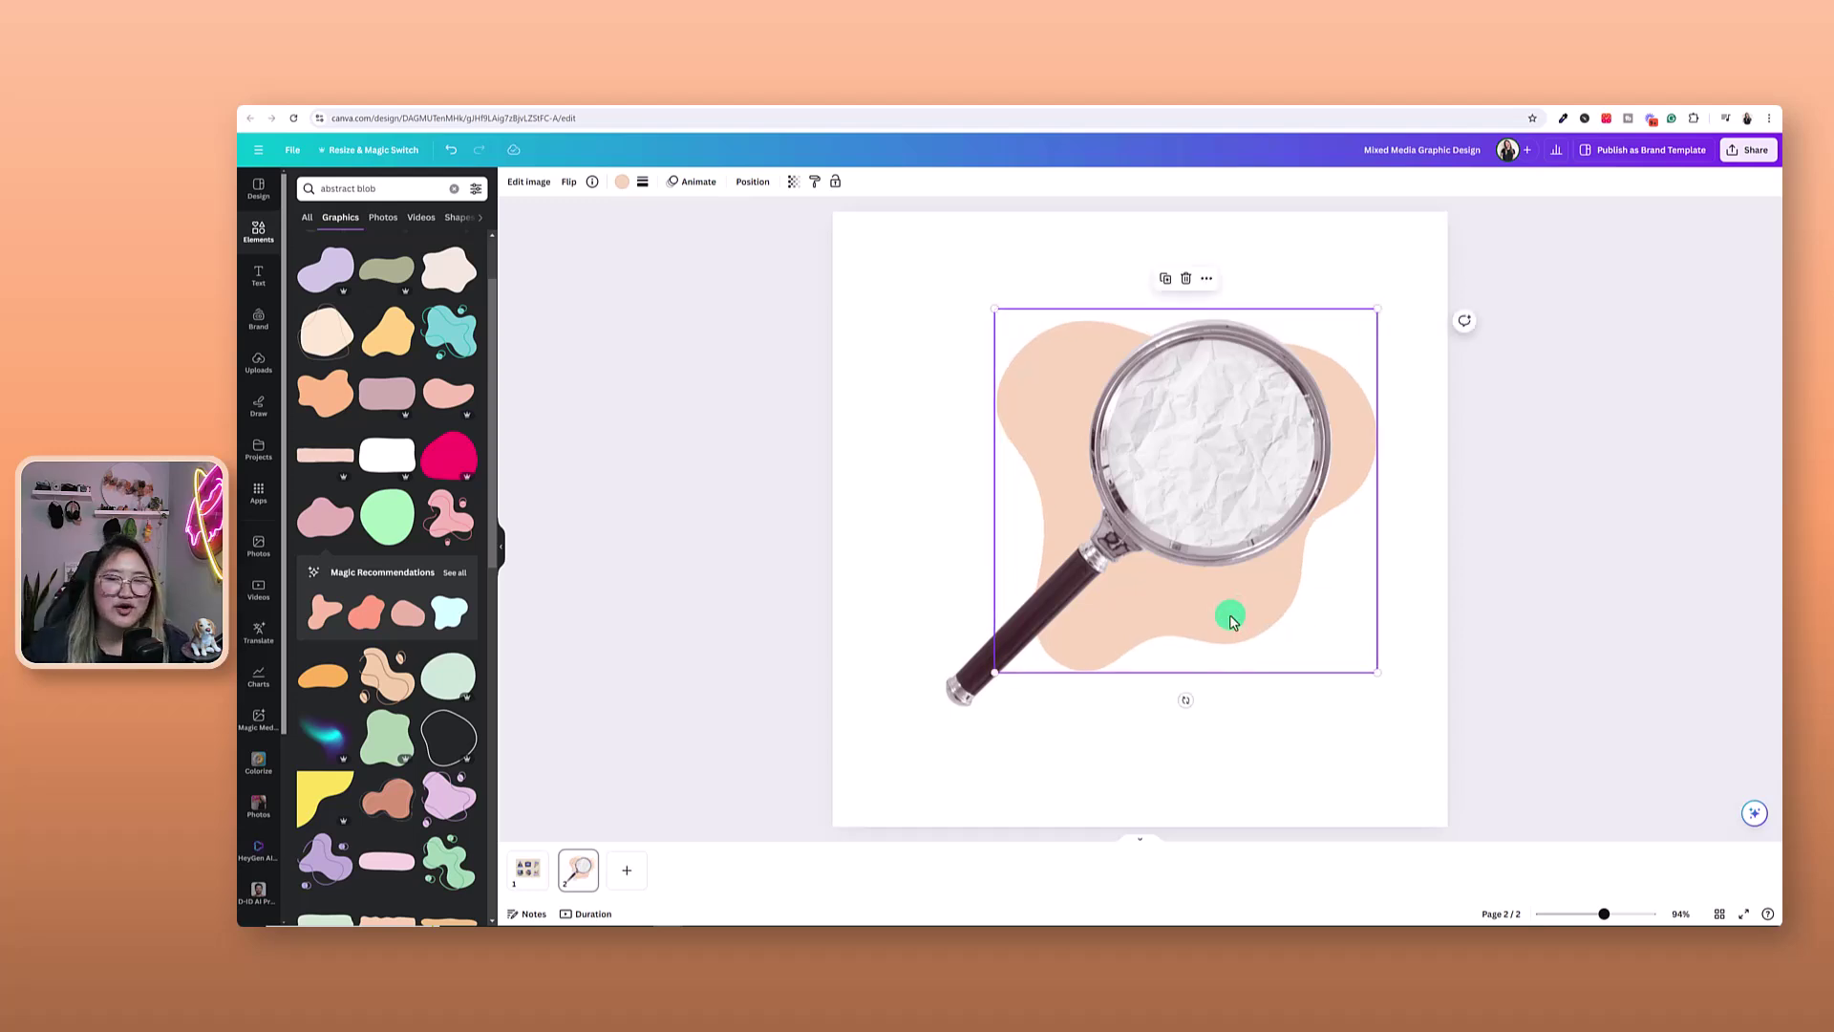
# Replace the blob search with a 'doodle' search and show all graphic results
pyautogui.click(1240, 698)
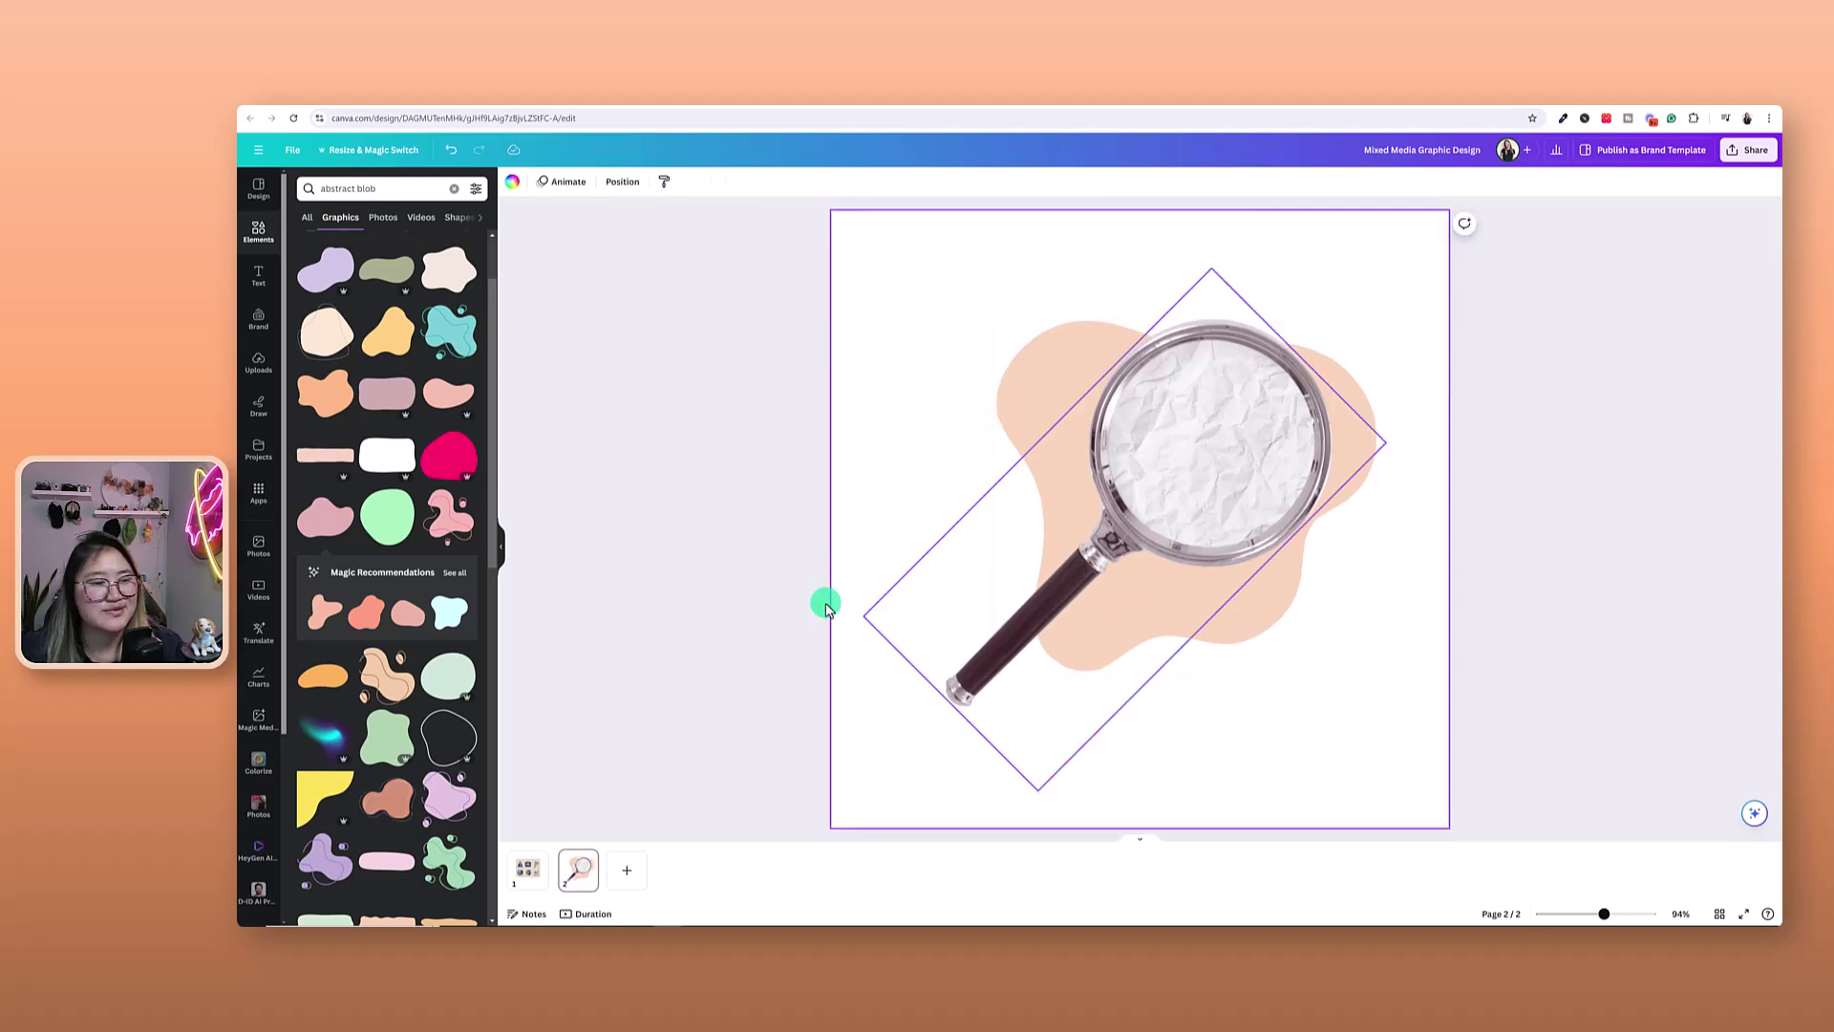
pyautogui.click(452, 192)
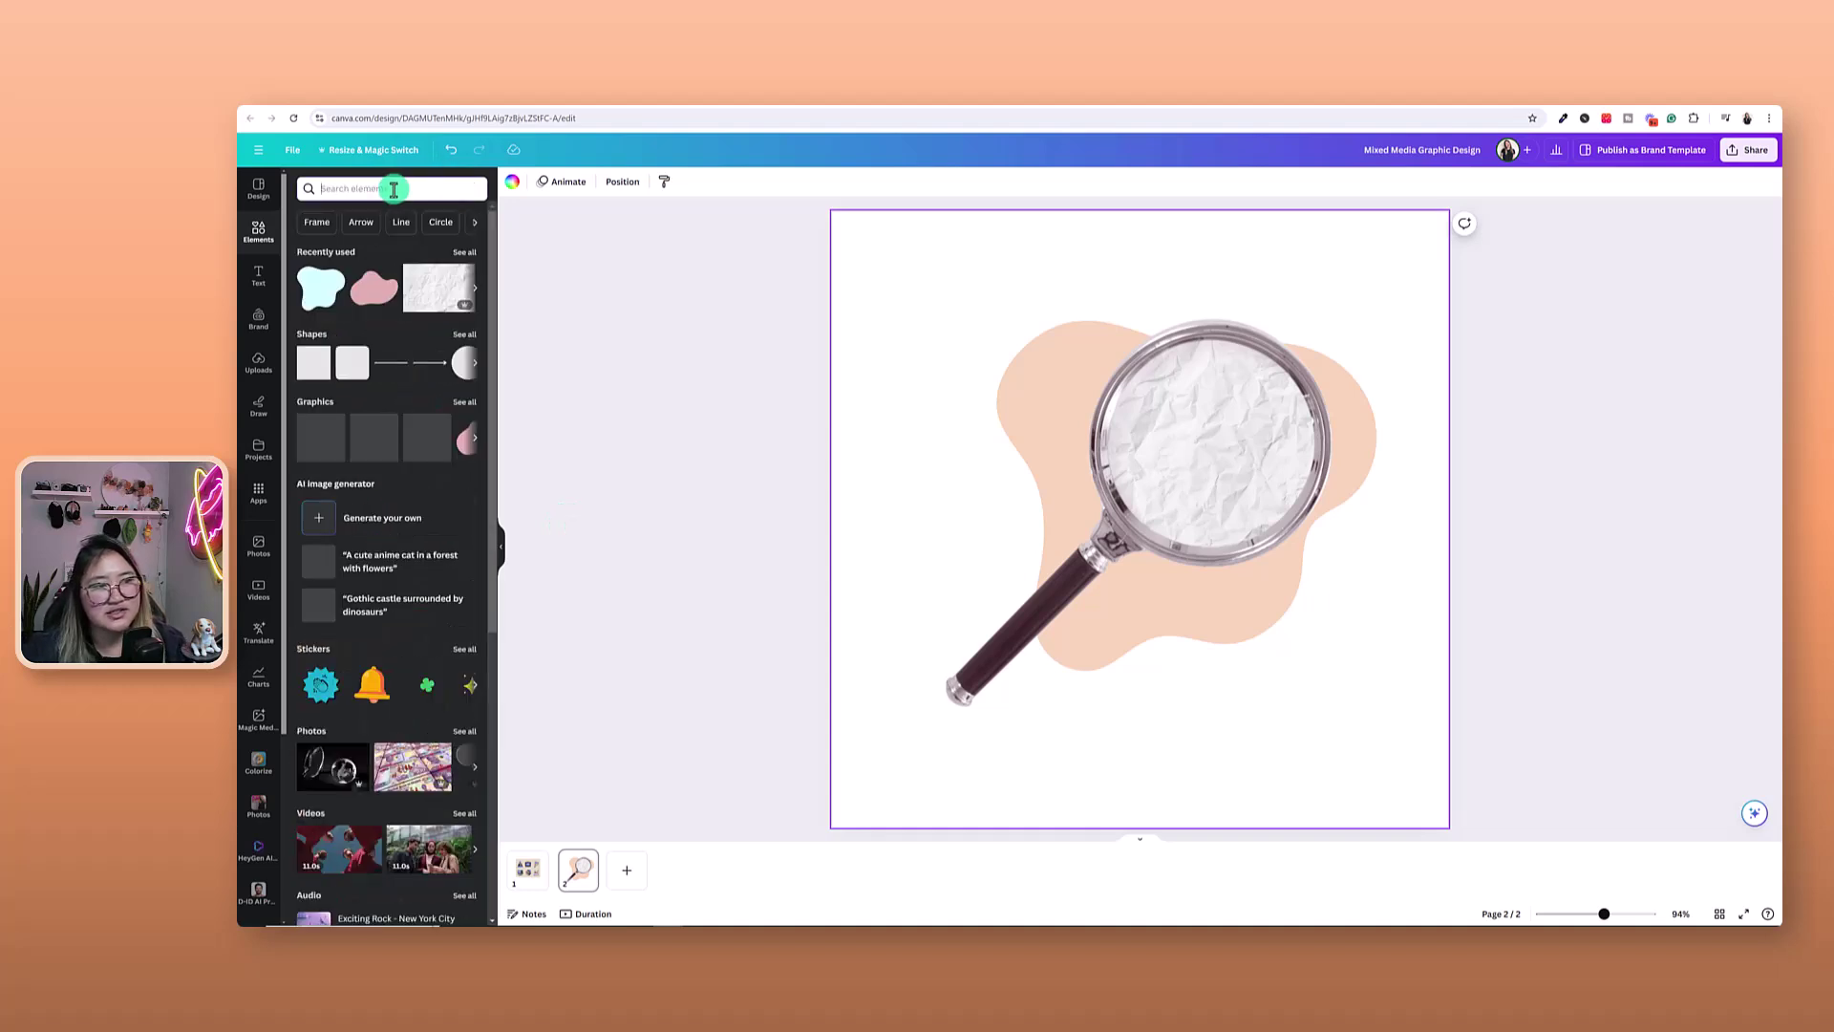
pyautogui.write('doodle')
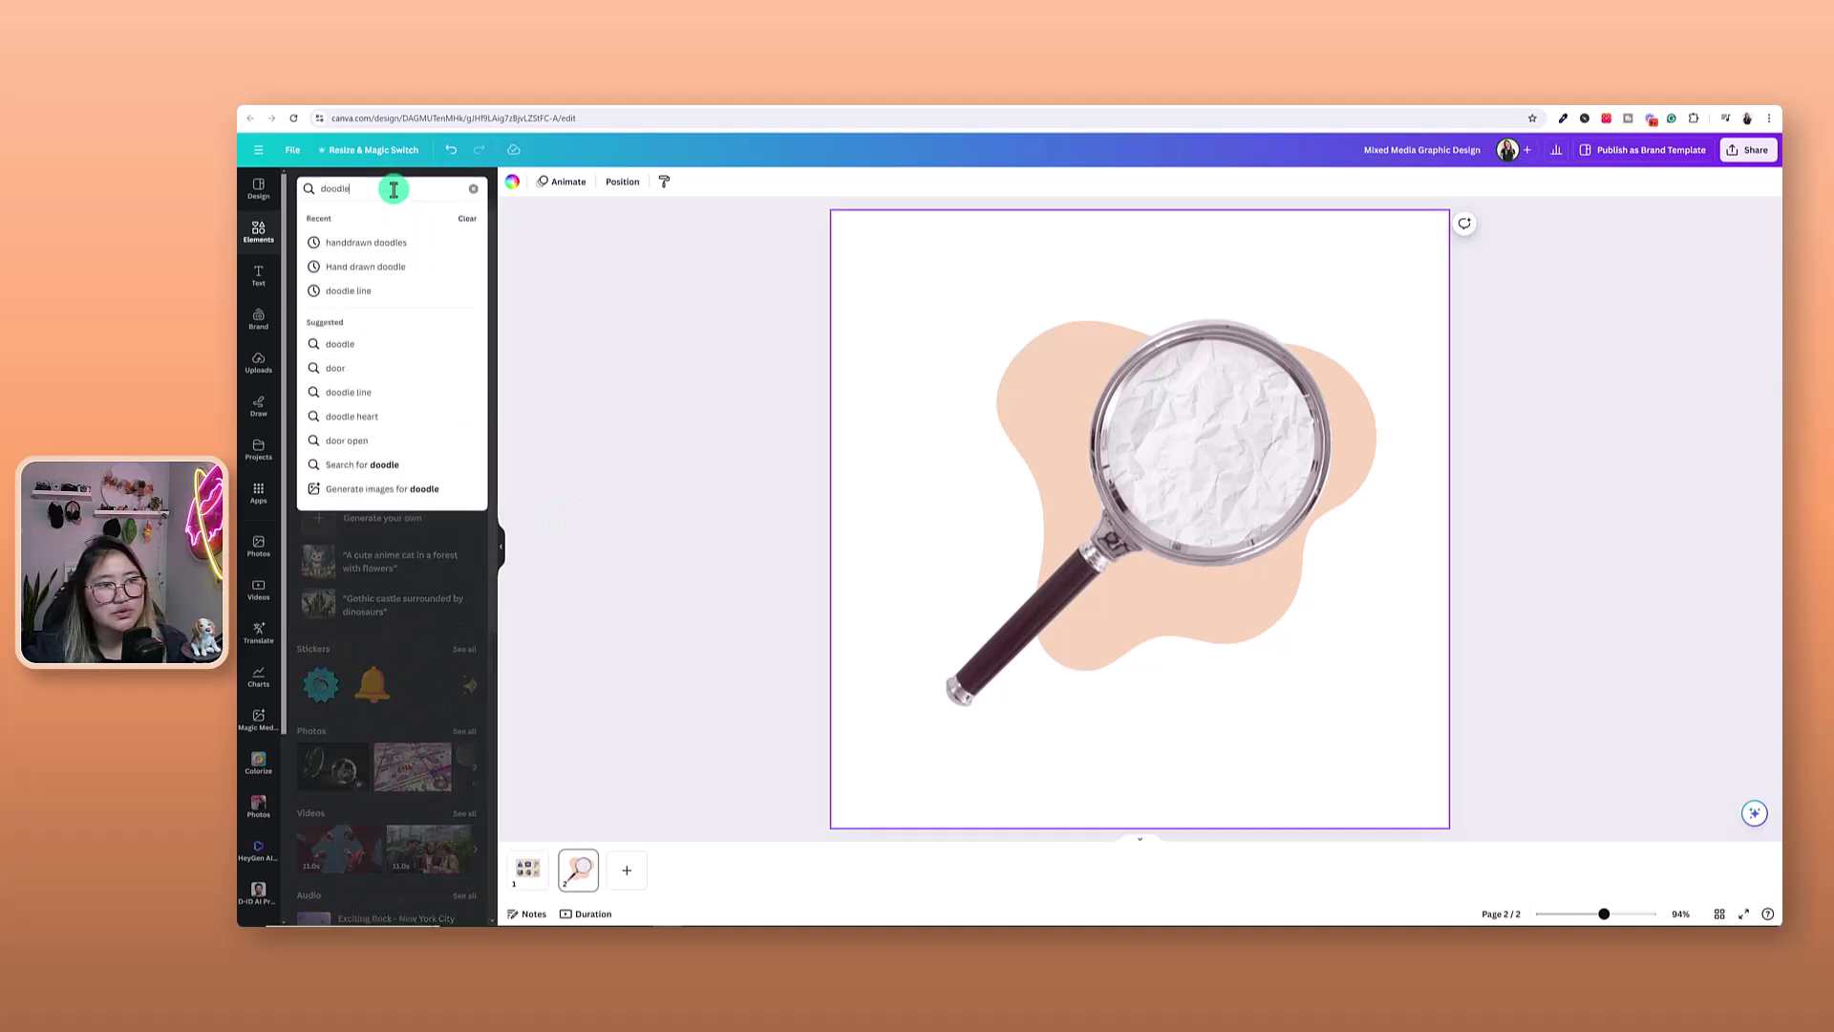
pyautogui.click(421, 244)
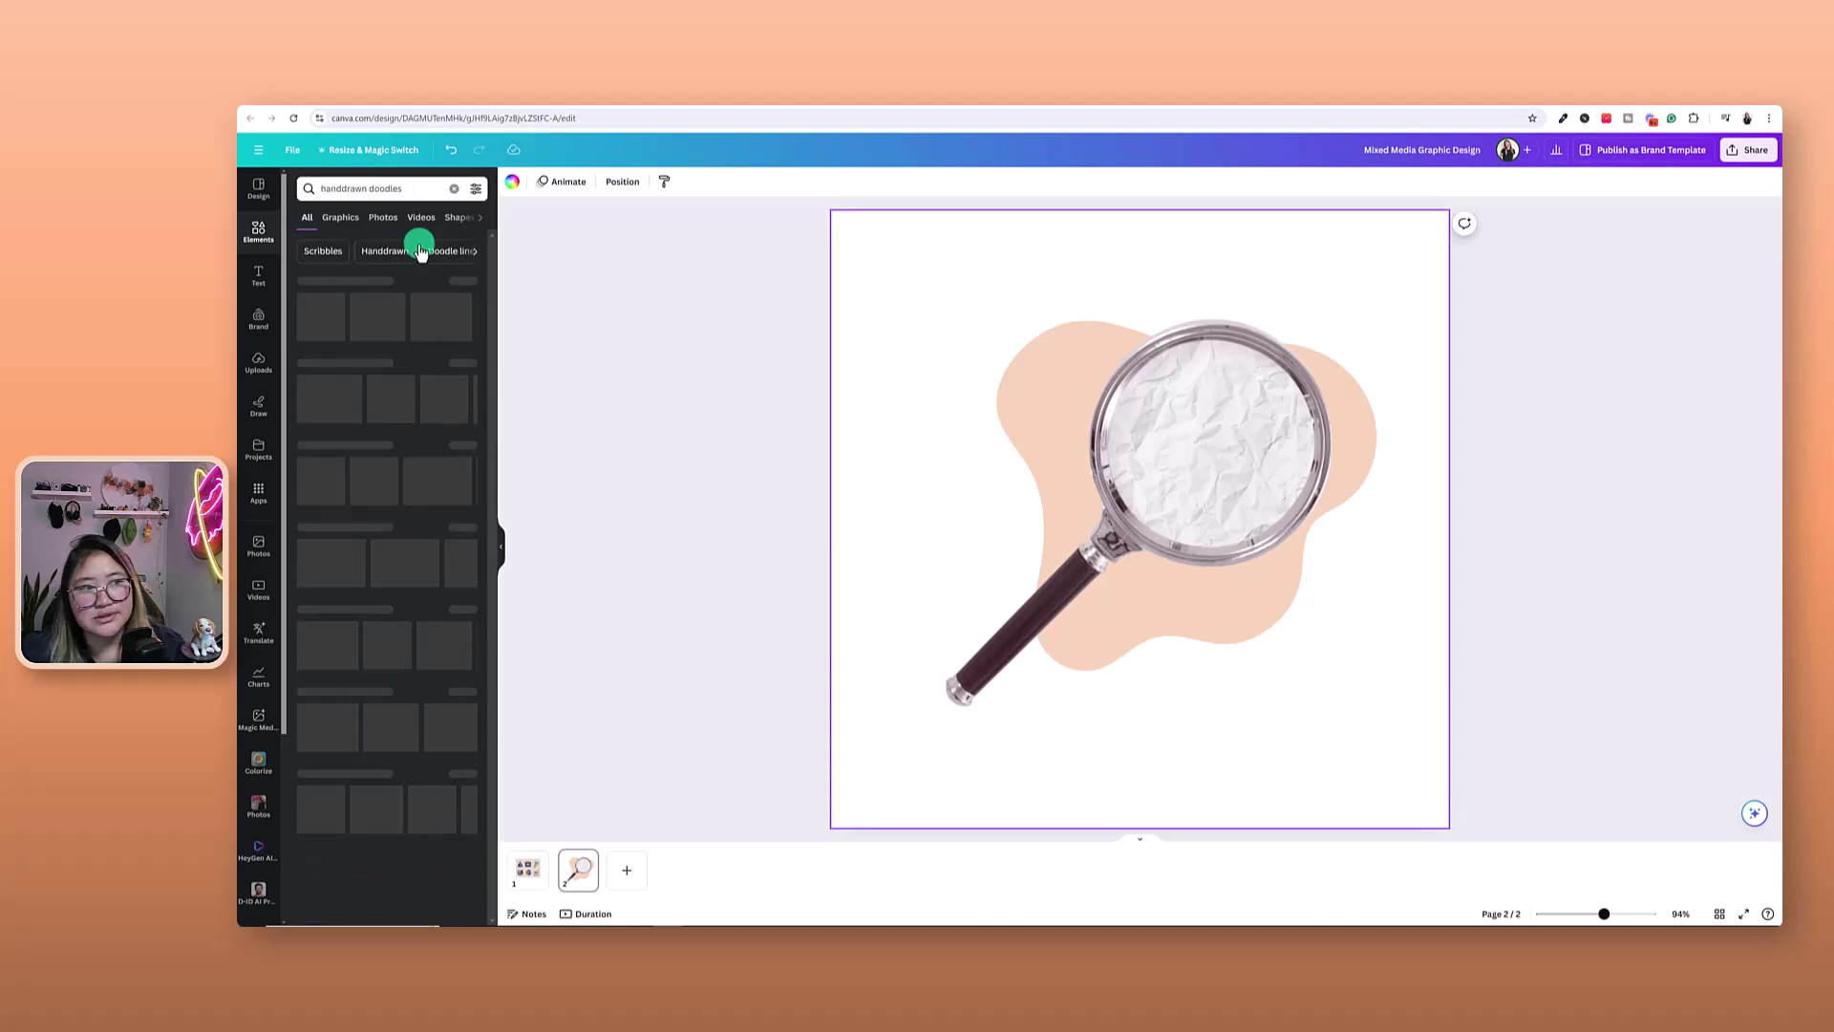
pyautogui.click(465, 281)
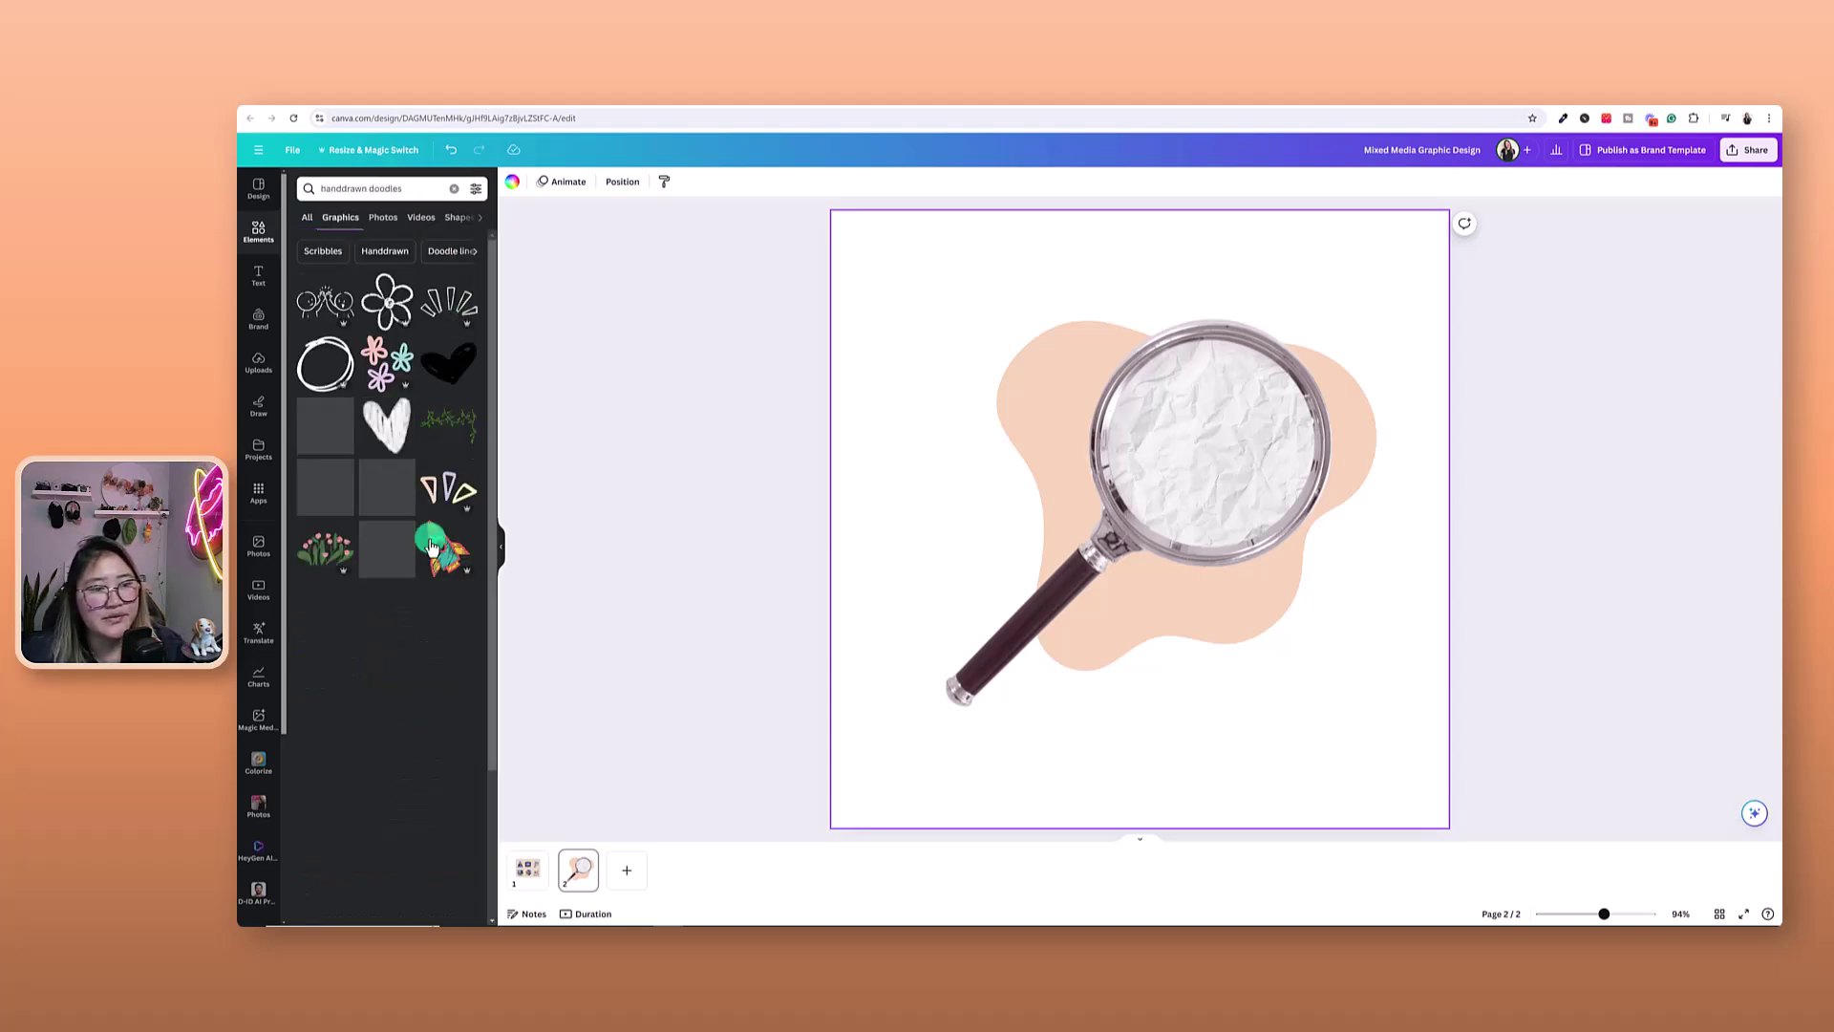
# Place the black spiral doodle left of the magnifier and list all recommended doodles
pyautogui.scroll(-1, 372, 565)
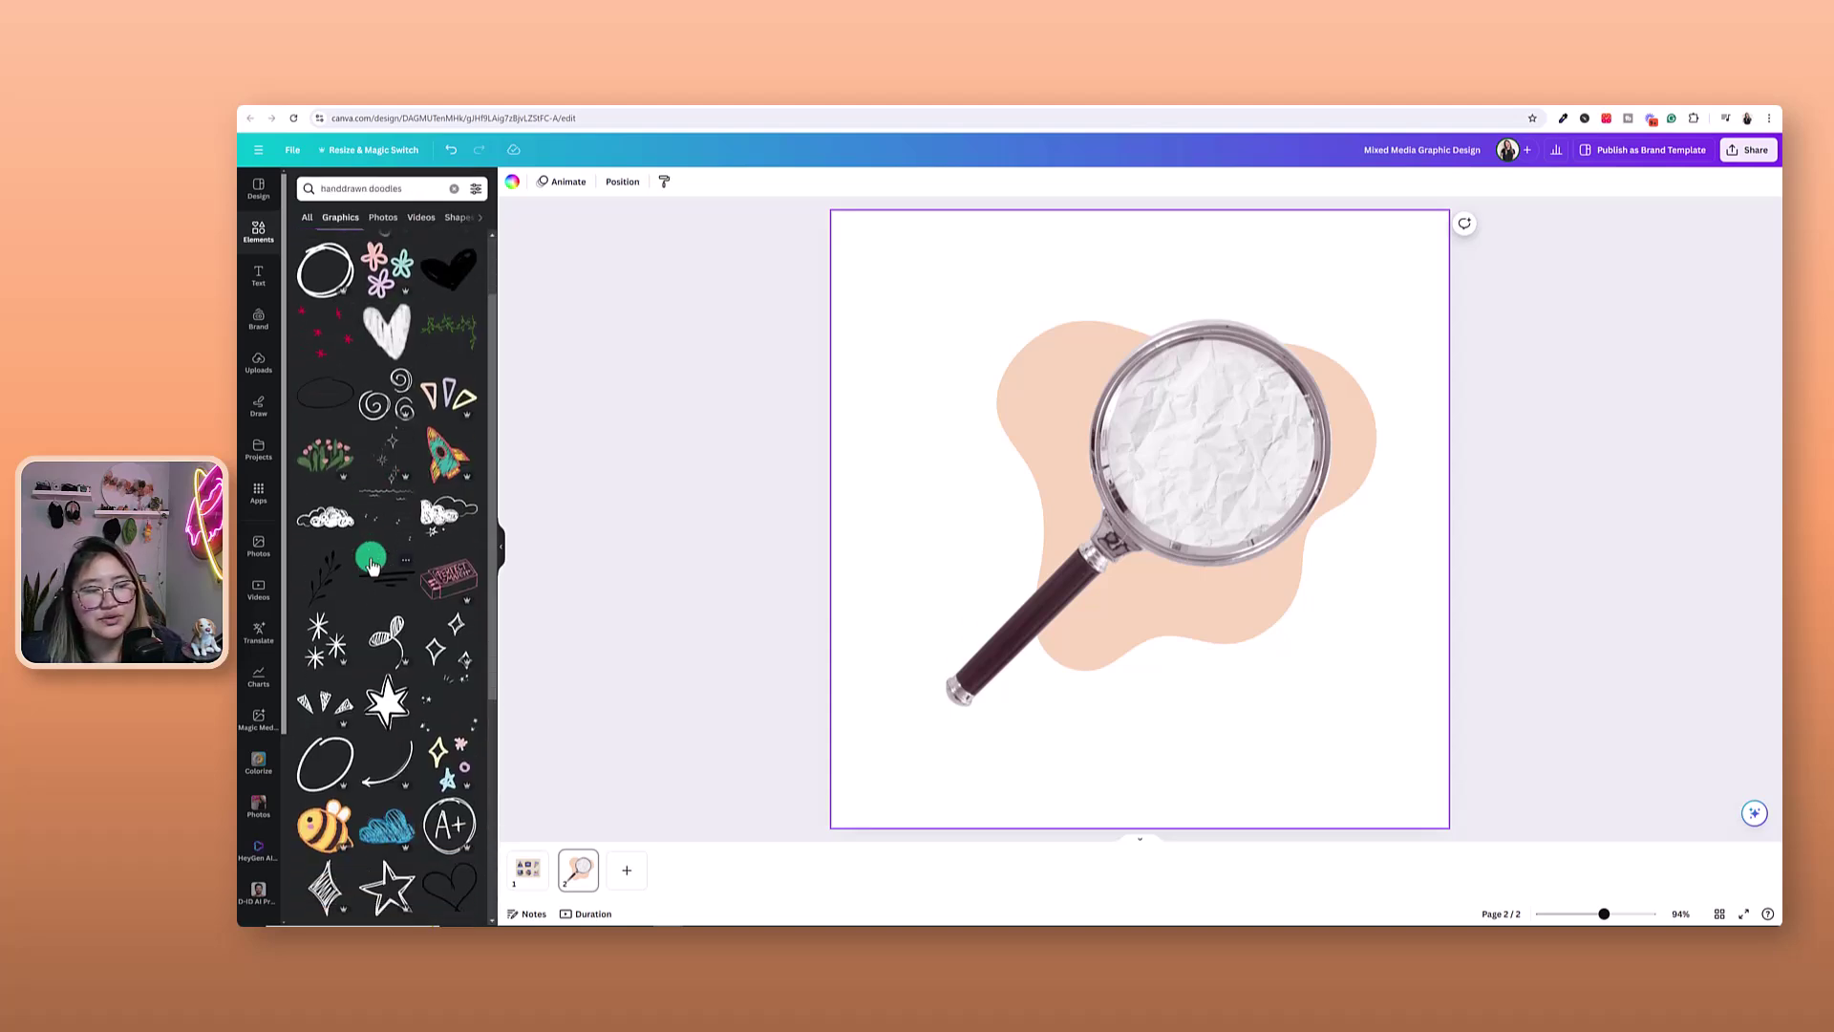
pyautogui.scroll(-4, 372, 565)
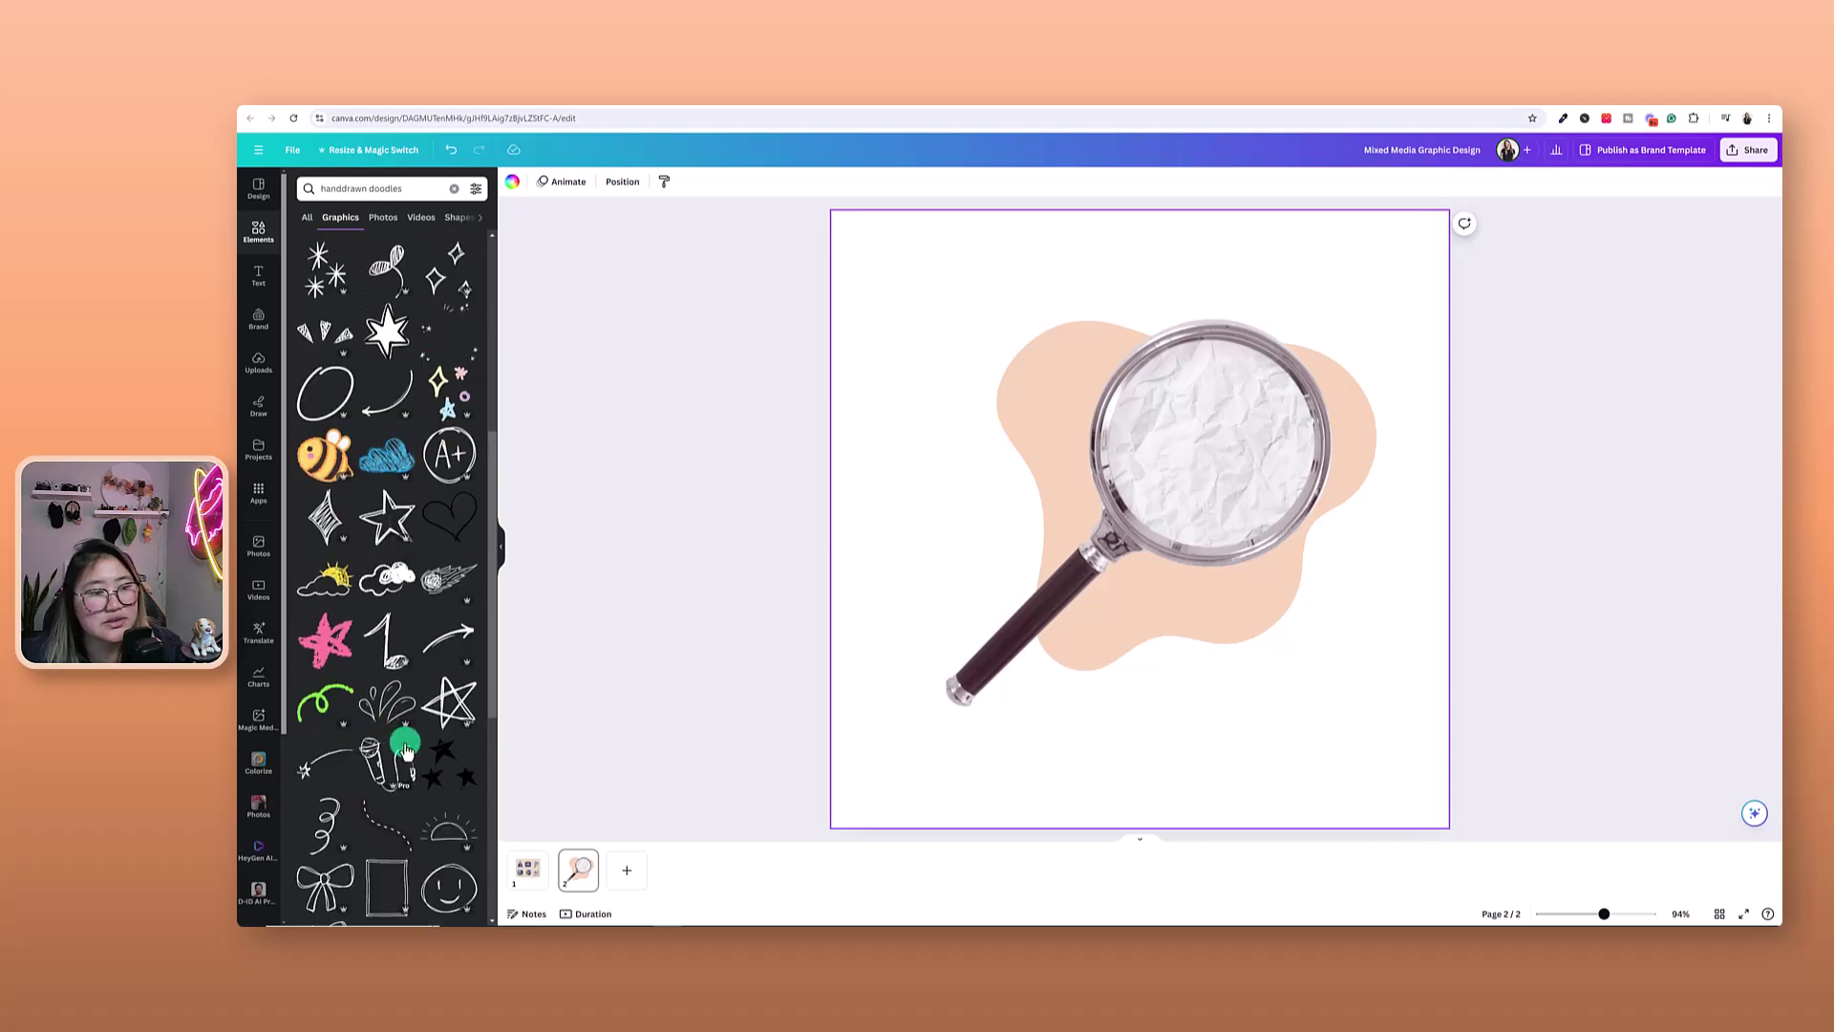
pyautogui.scroll(-2, 409, 752)
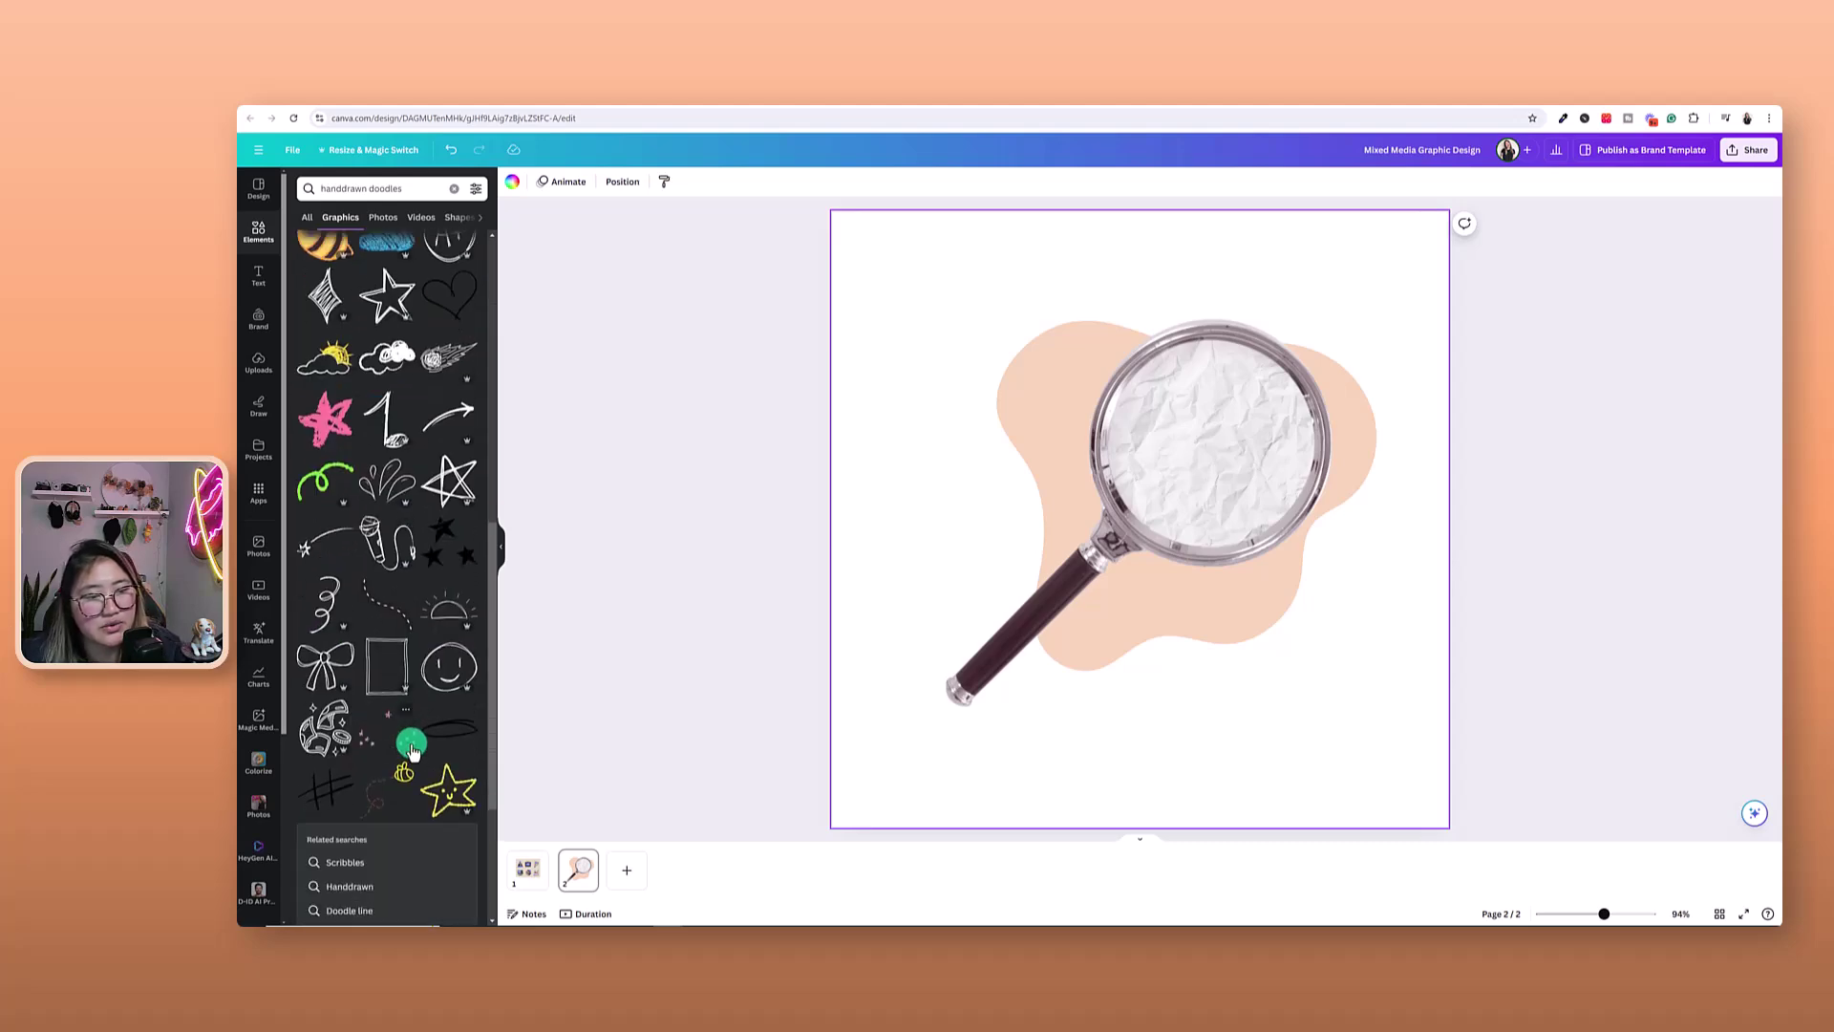
pyautogui.scroll(-2, 411, 750)
pyautogui.scroll(2, 411, 750)
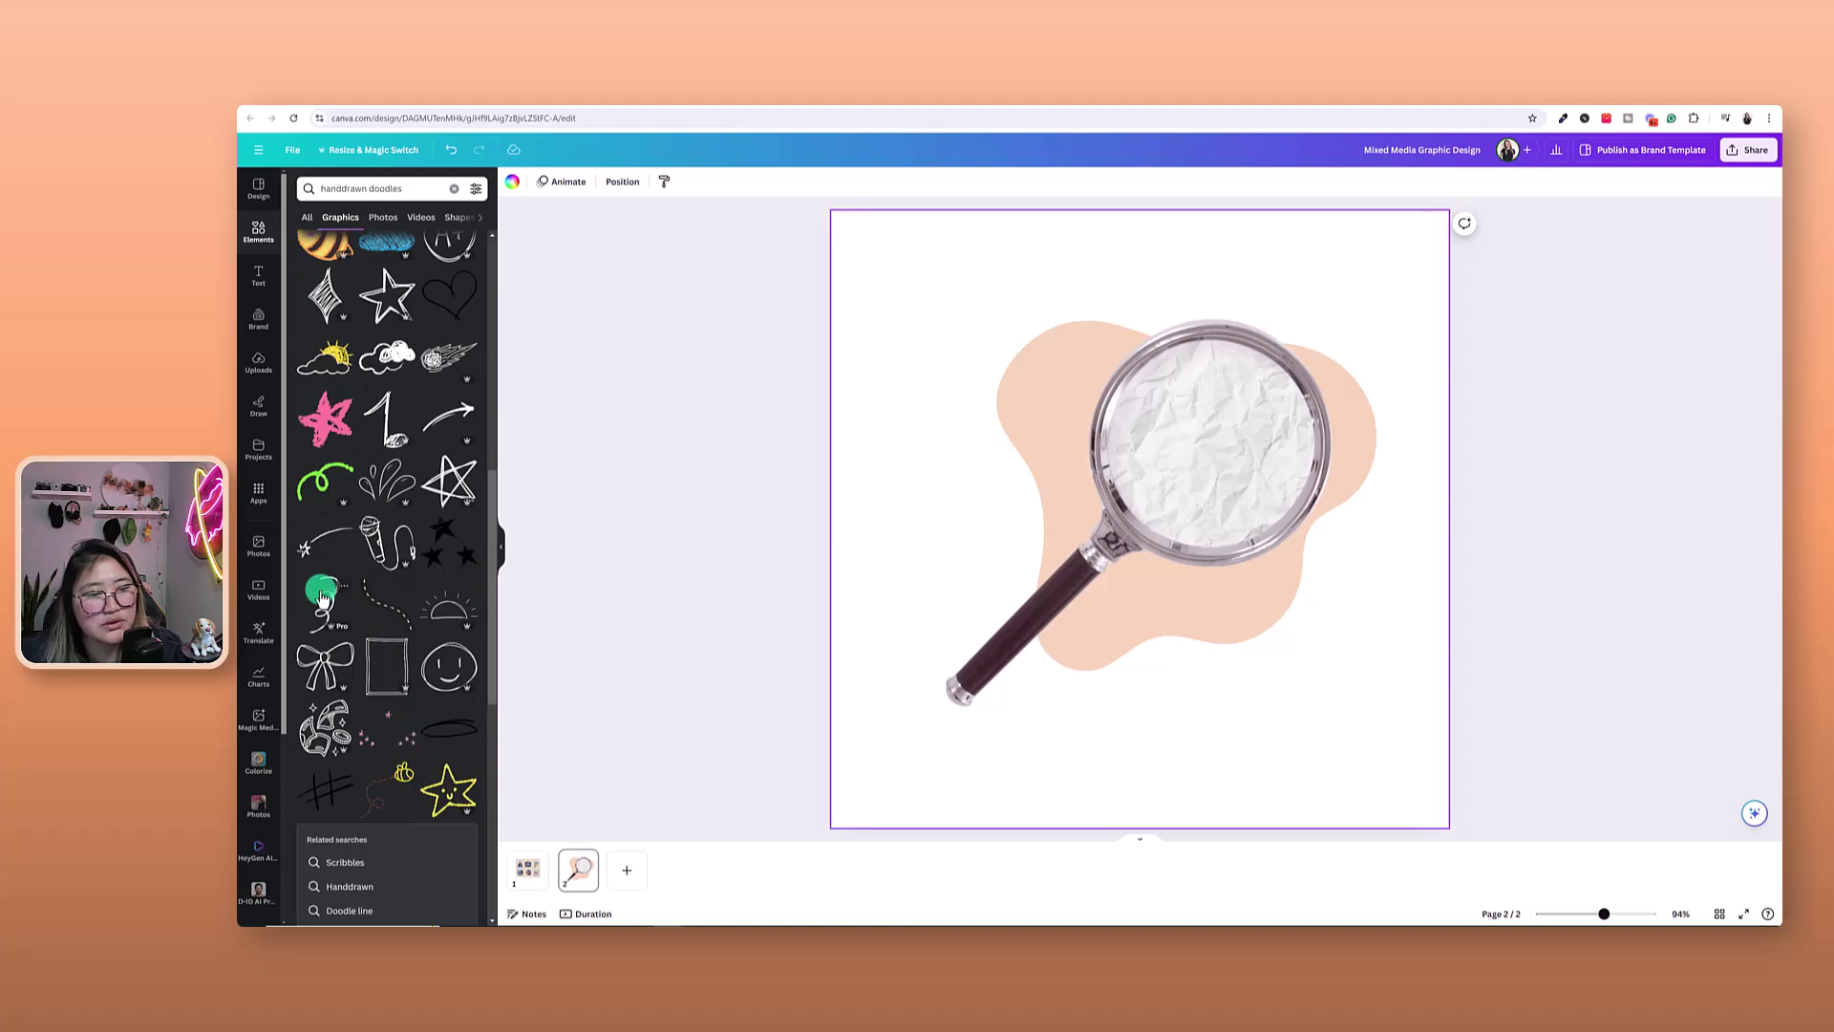
pyautogui.moveTo(322, 598)
pyautogui.mouseDown()
pyautogui.moveTo(1072, 545)
pyautogui.moveTo(962, 500)
pyautogui.mouseUp()
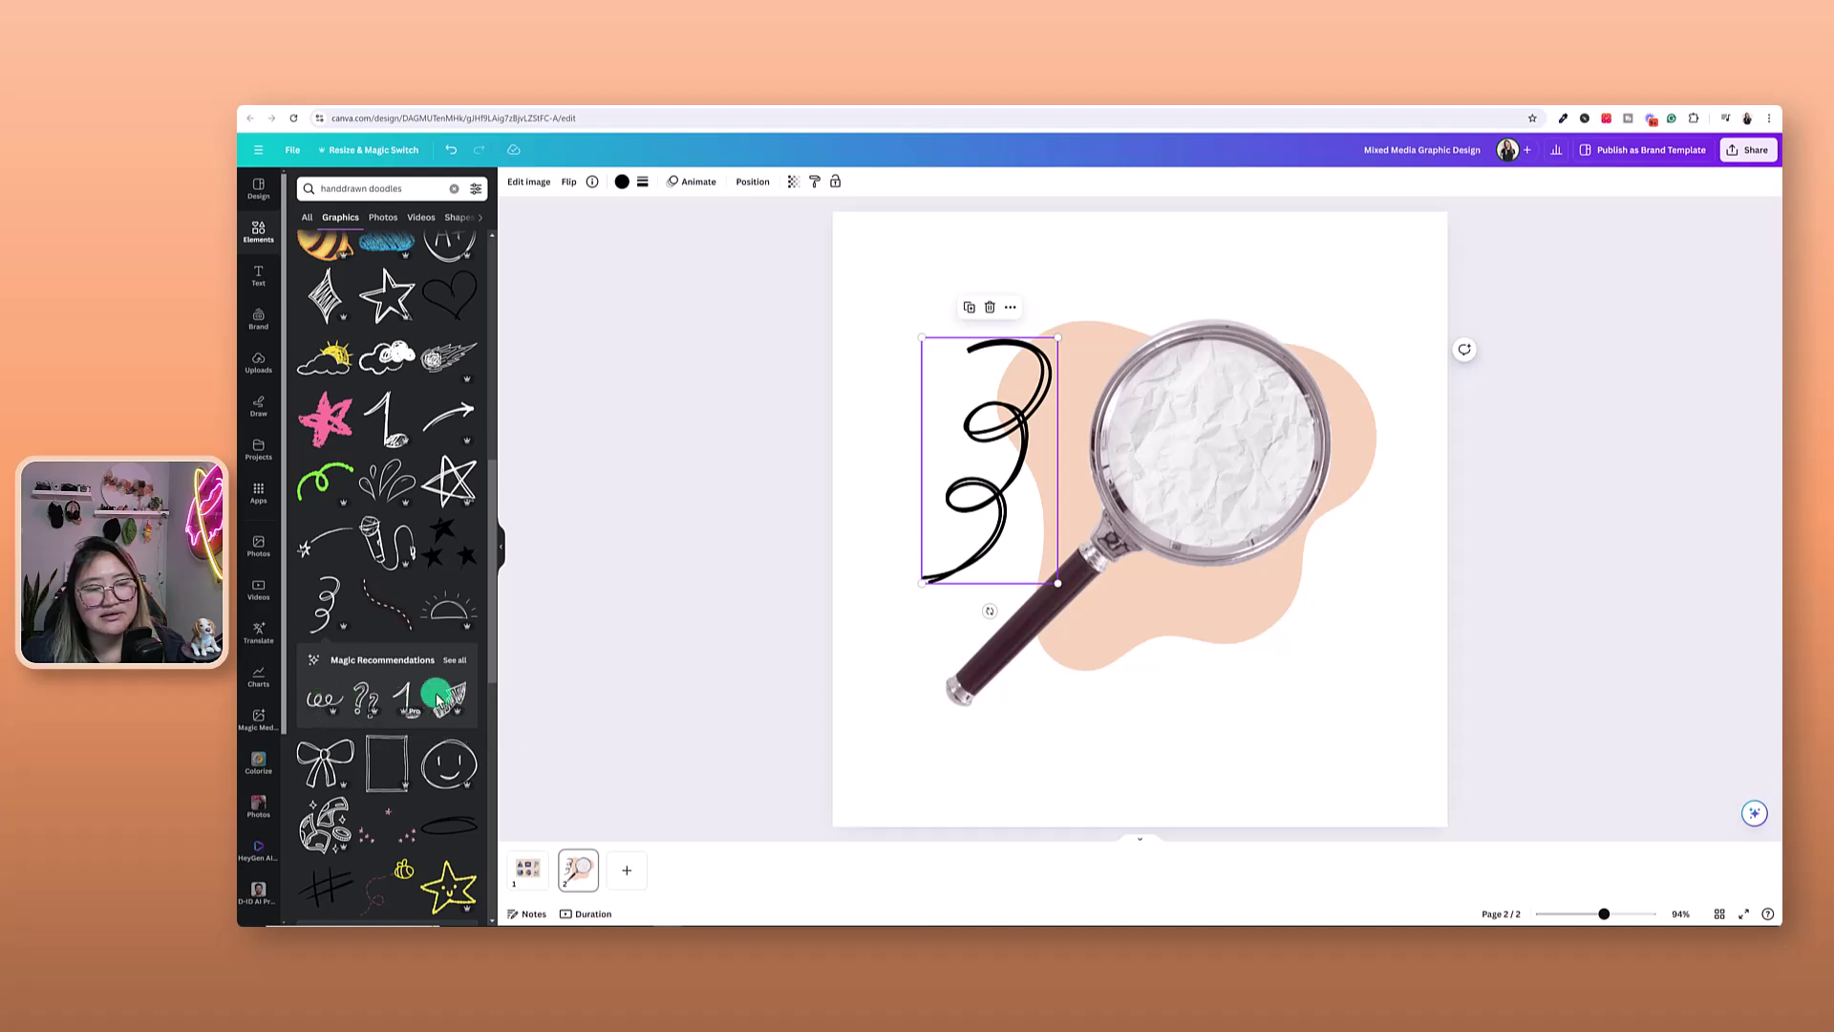
pyautogui.click(453, 663)
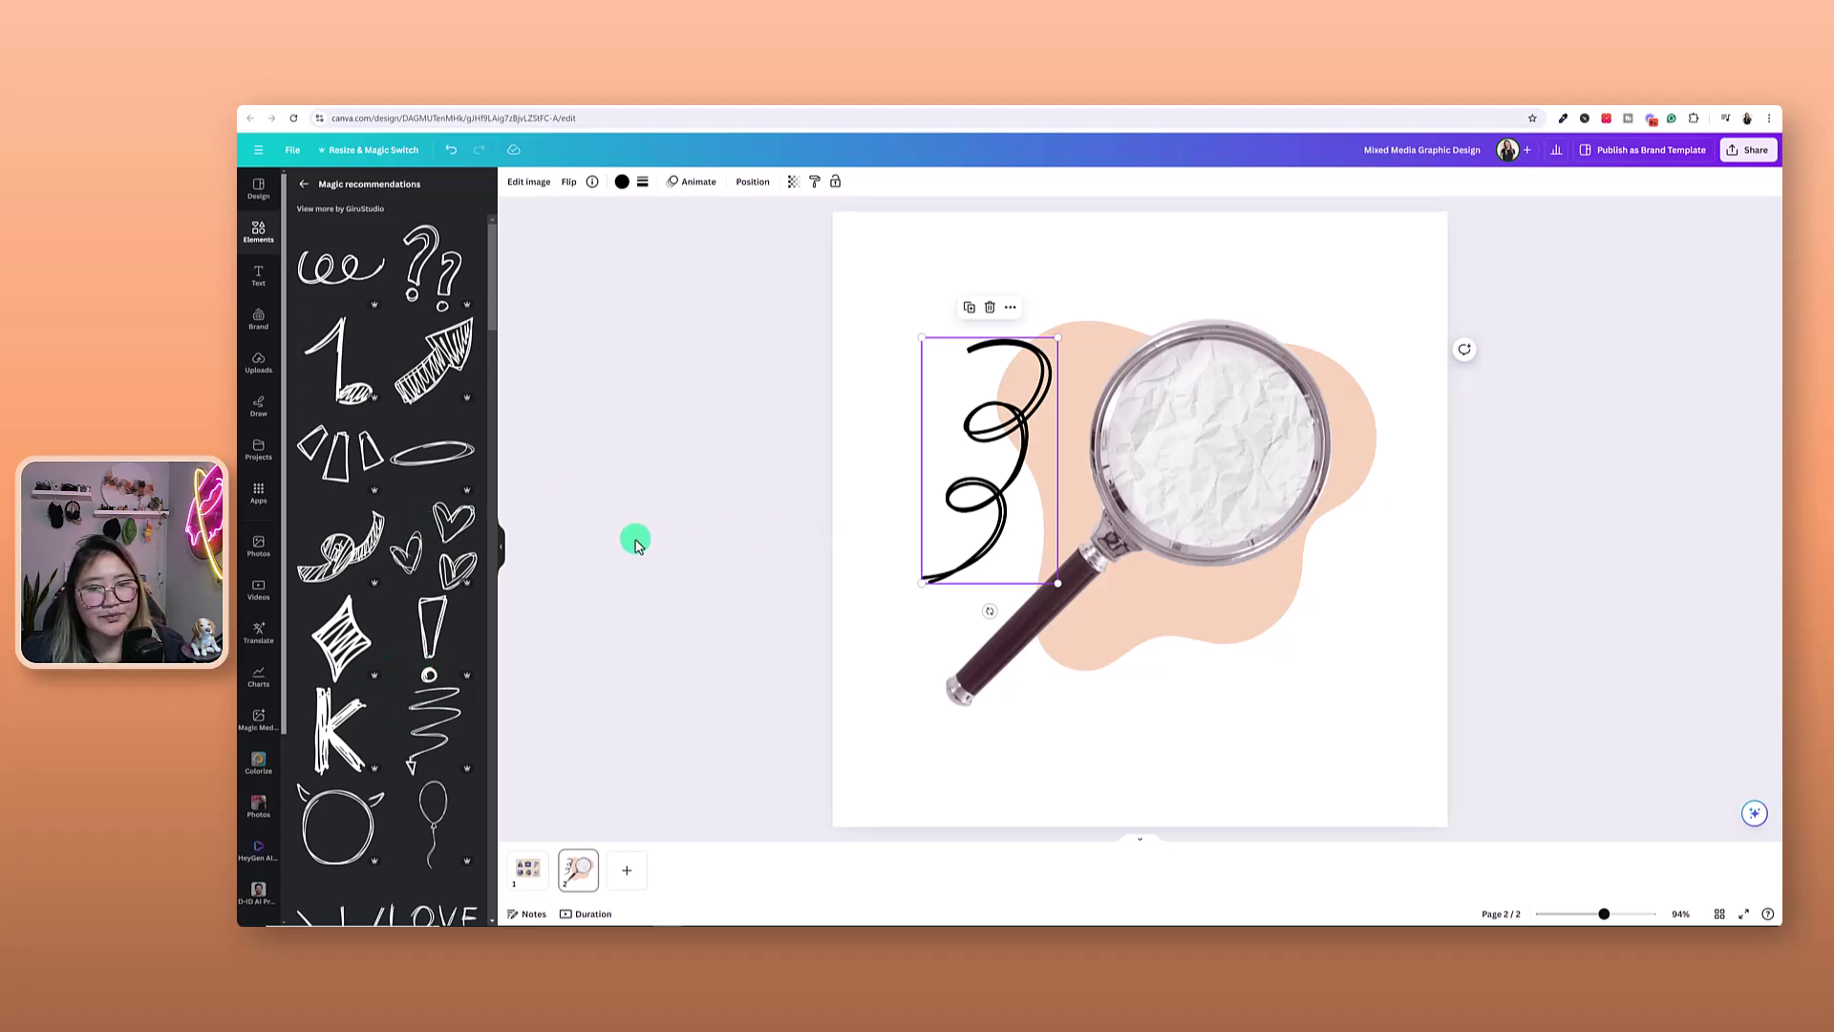
# Add a hashtag doodle and move it over the magnifier's lens
pyautogui.scroll(-6, 410, 592)
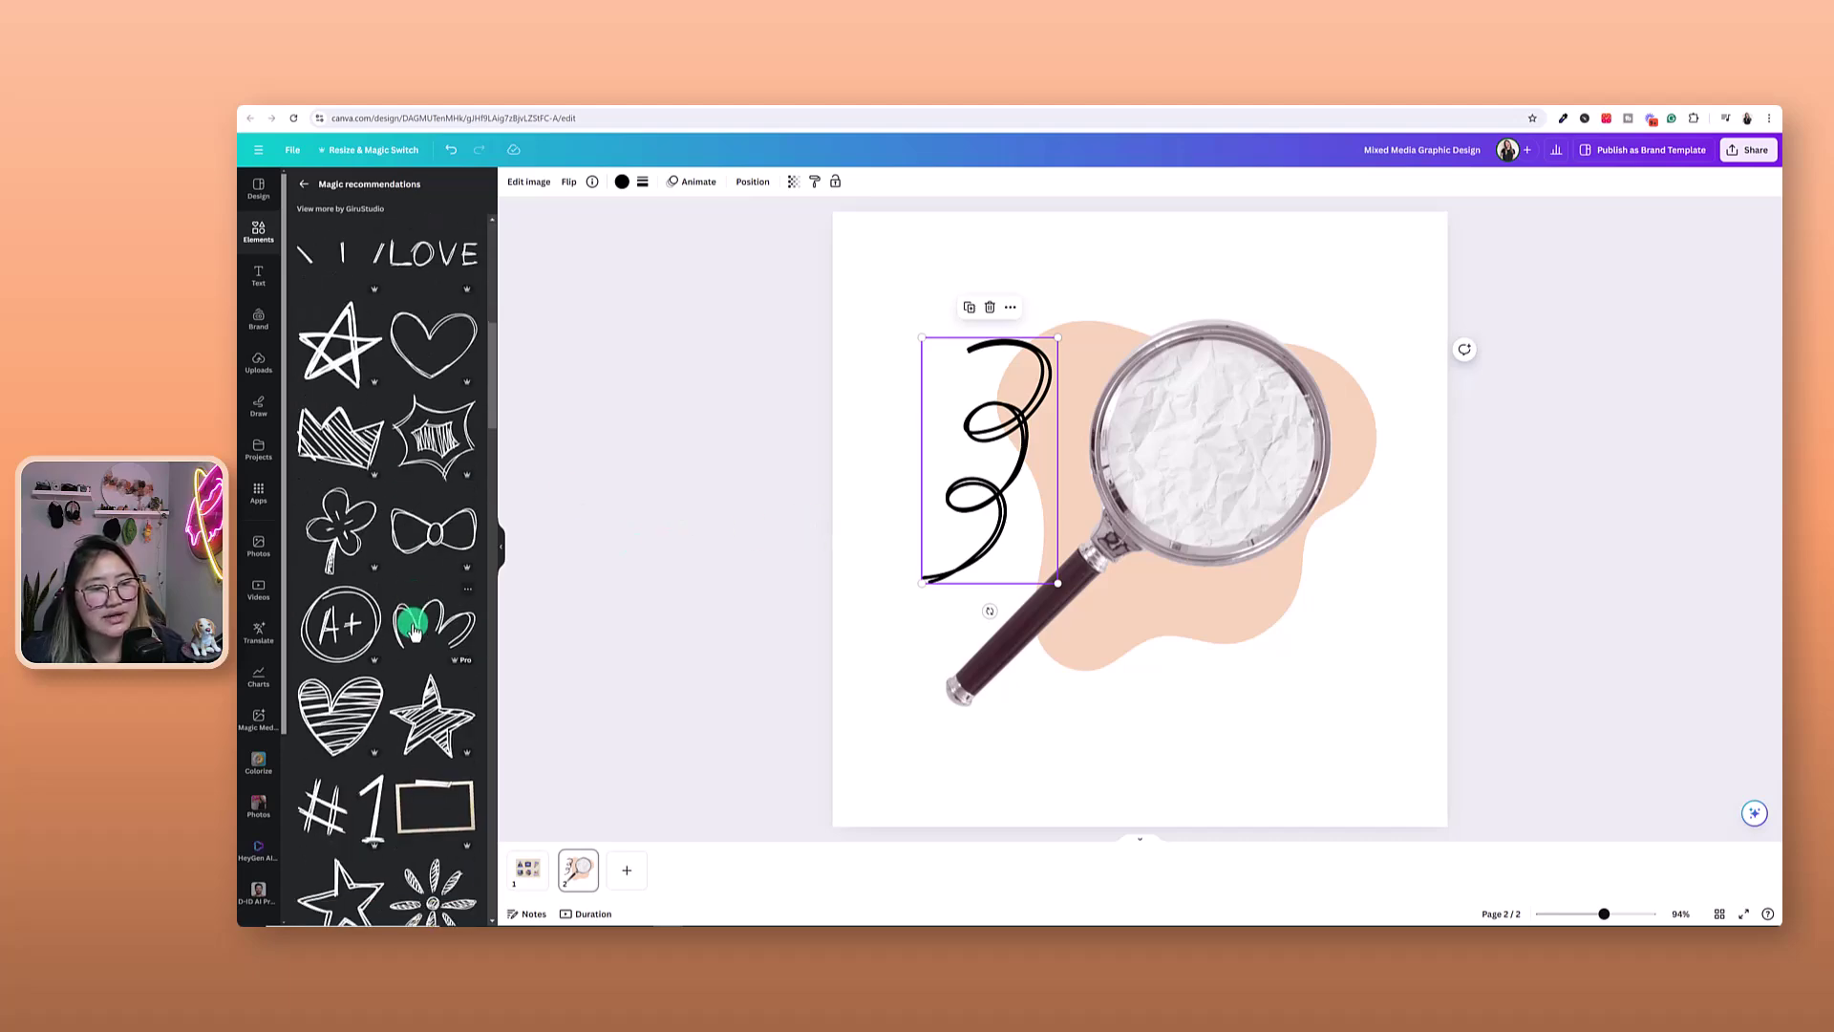
pyautogui.scroll(-5, 412, 631)
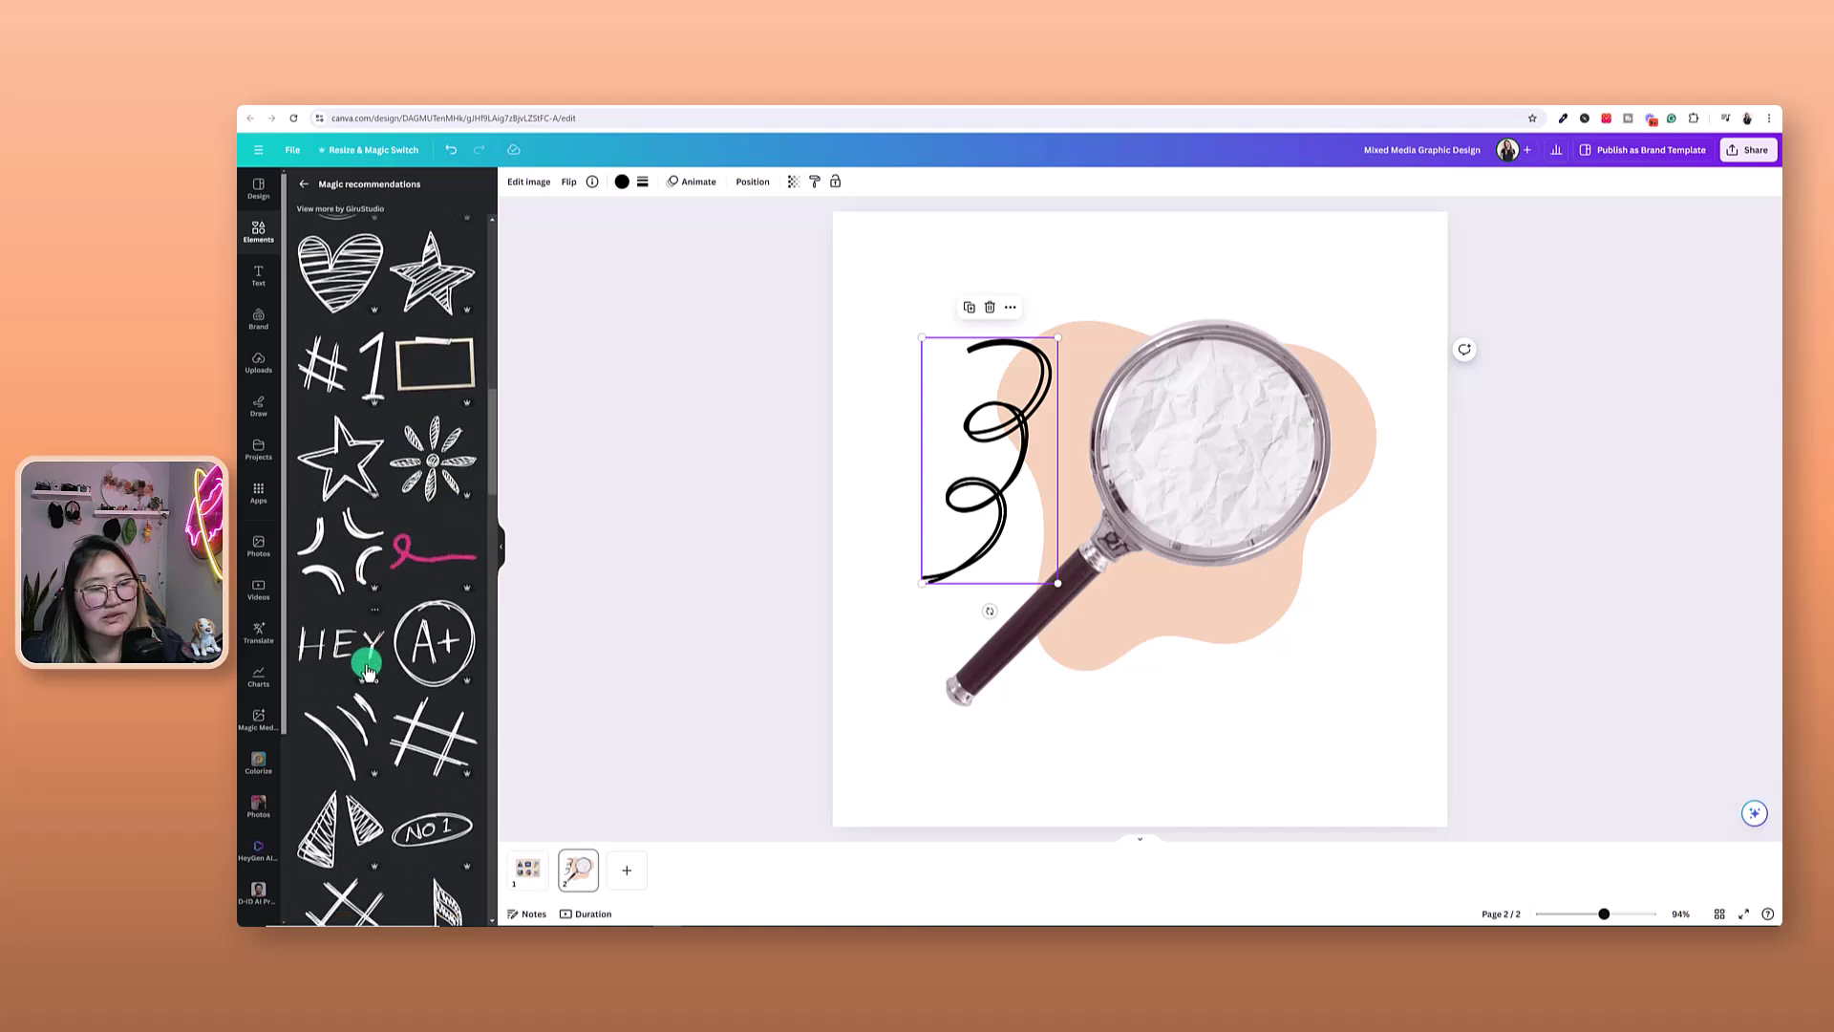
pyautogui.scroll(-2, 366, 669)
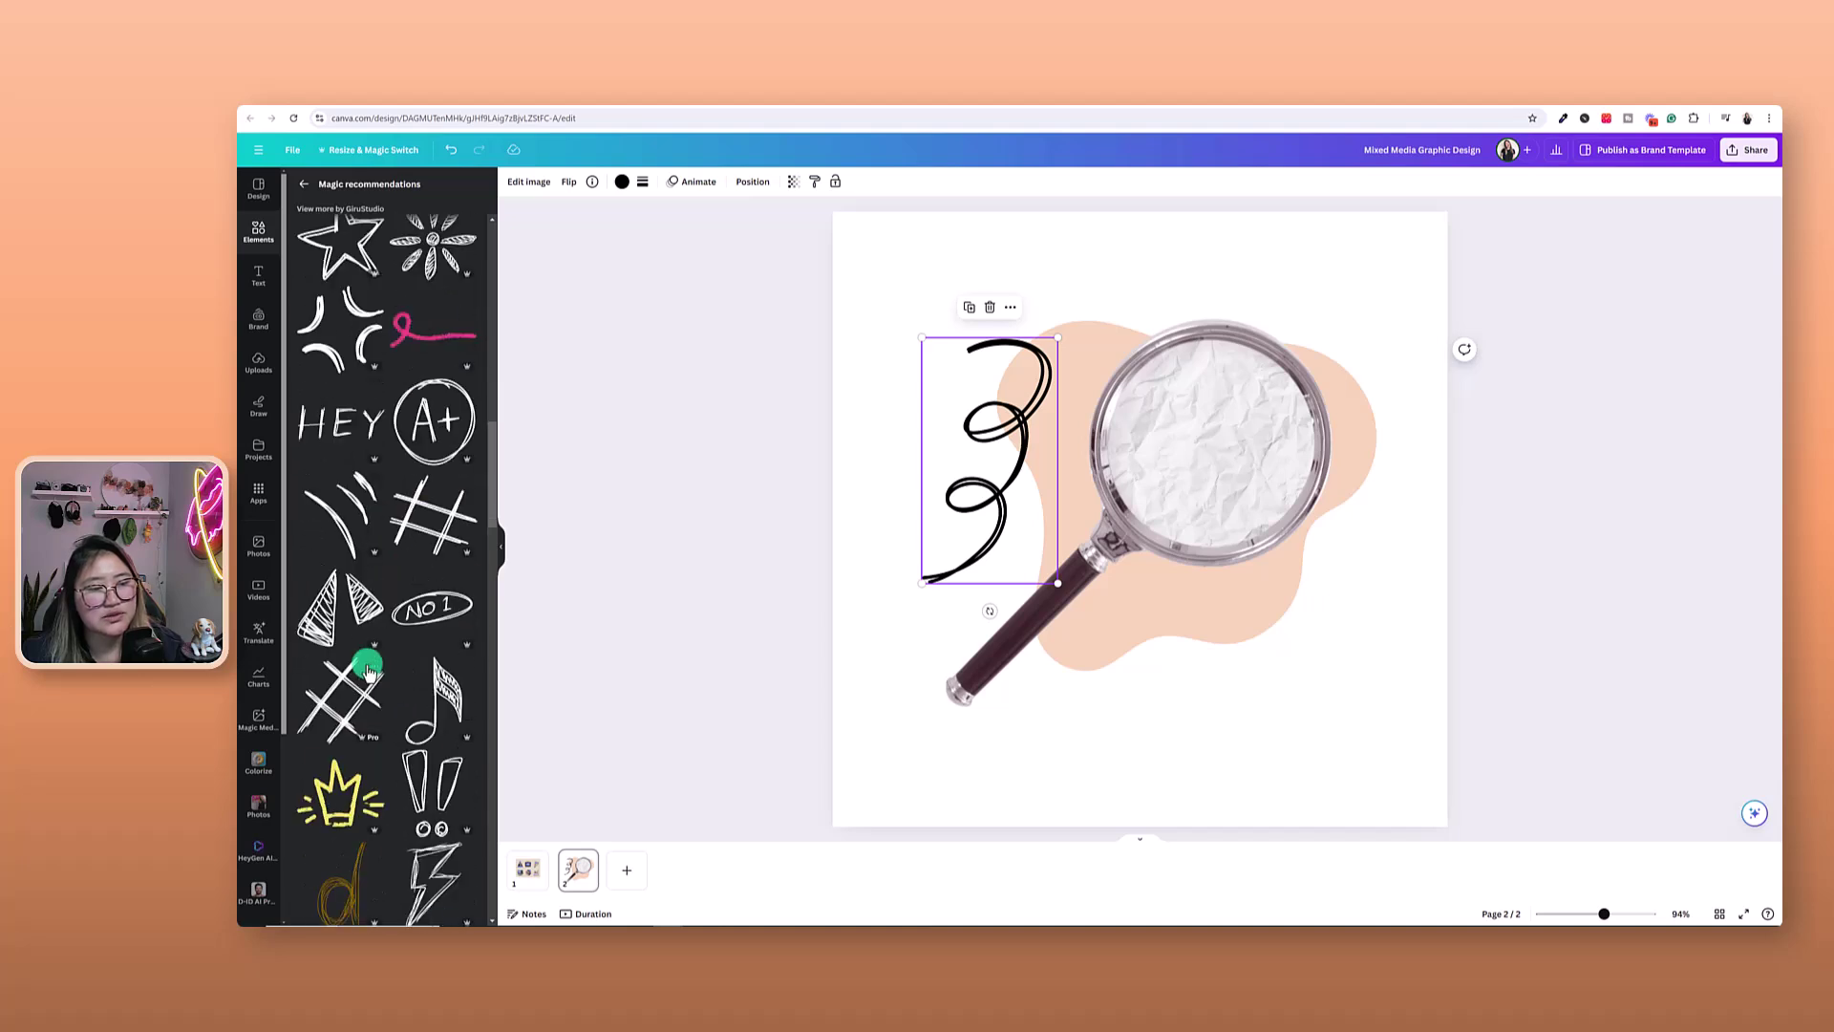
pyautogui.click(427, 541)
pyautogui.moveTo(1220, 586); pyautogui.dragTo(1212, 426)
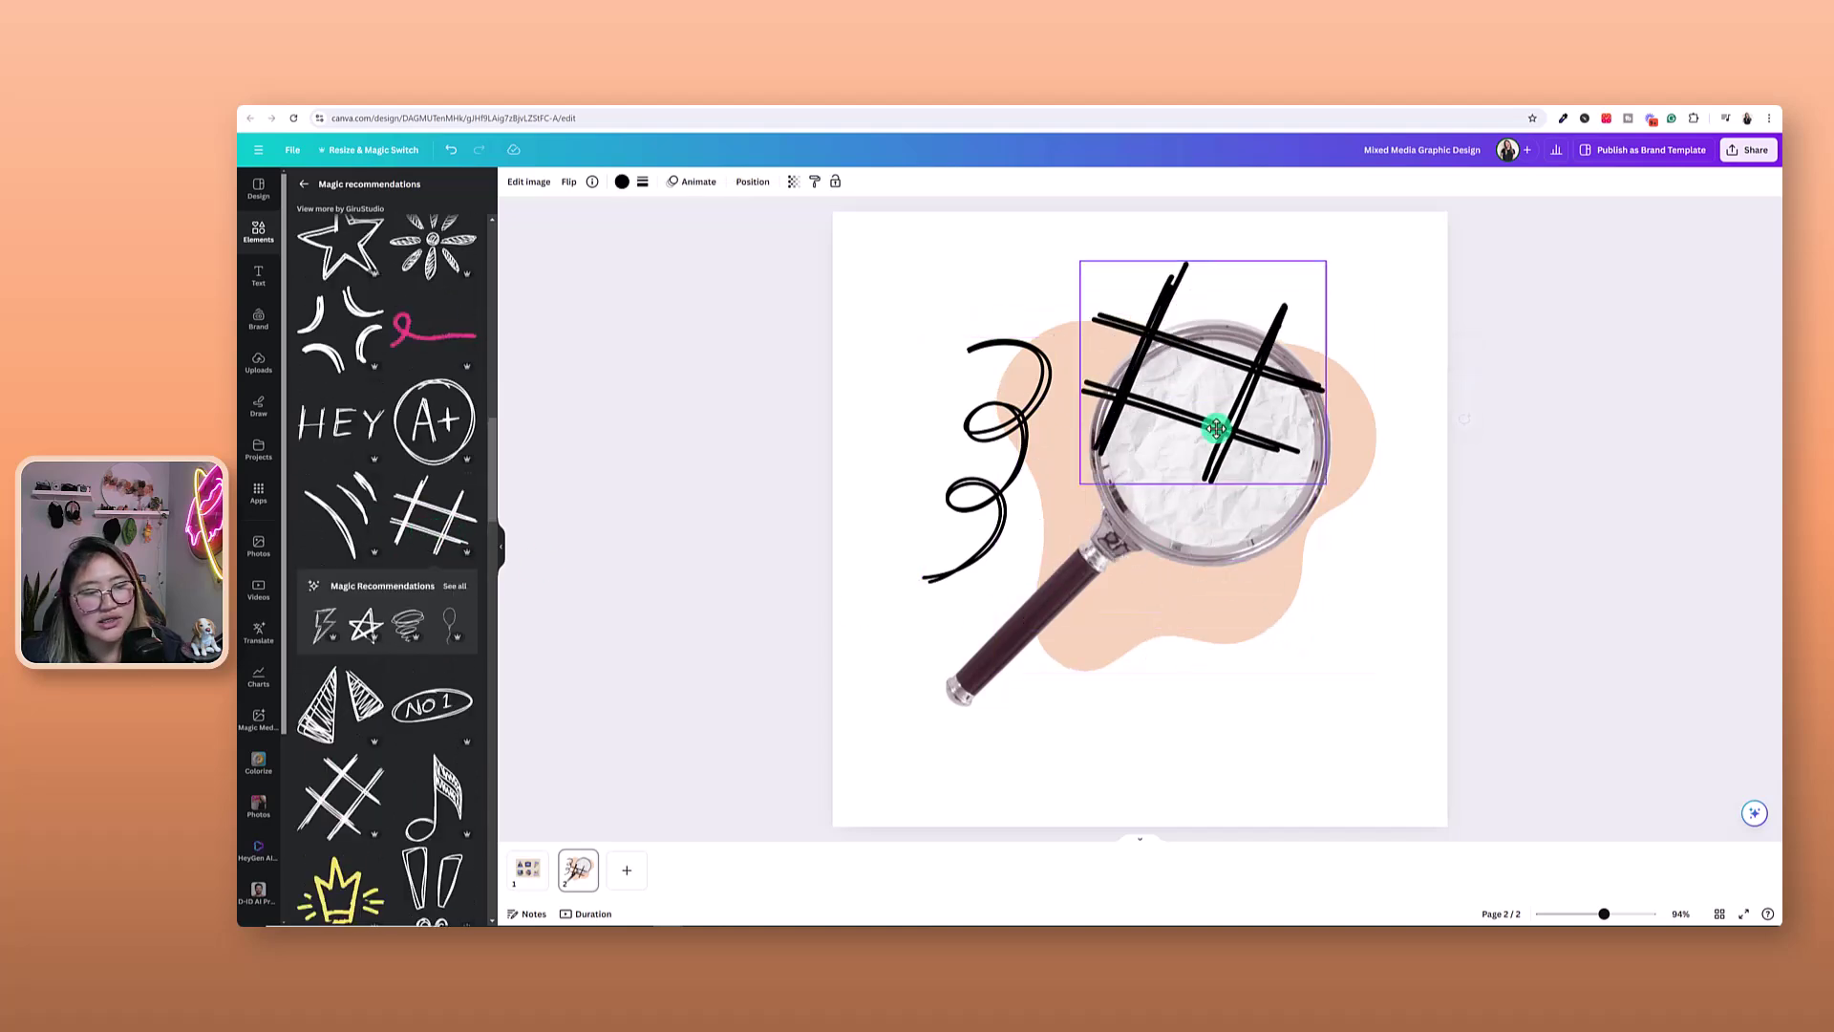
# Discard a lightning doodle and add a shrunken three-triangles doodle instead
pyautogui.scroll(-6, 373, 818)
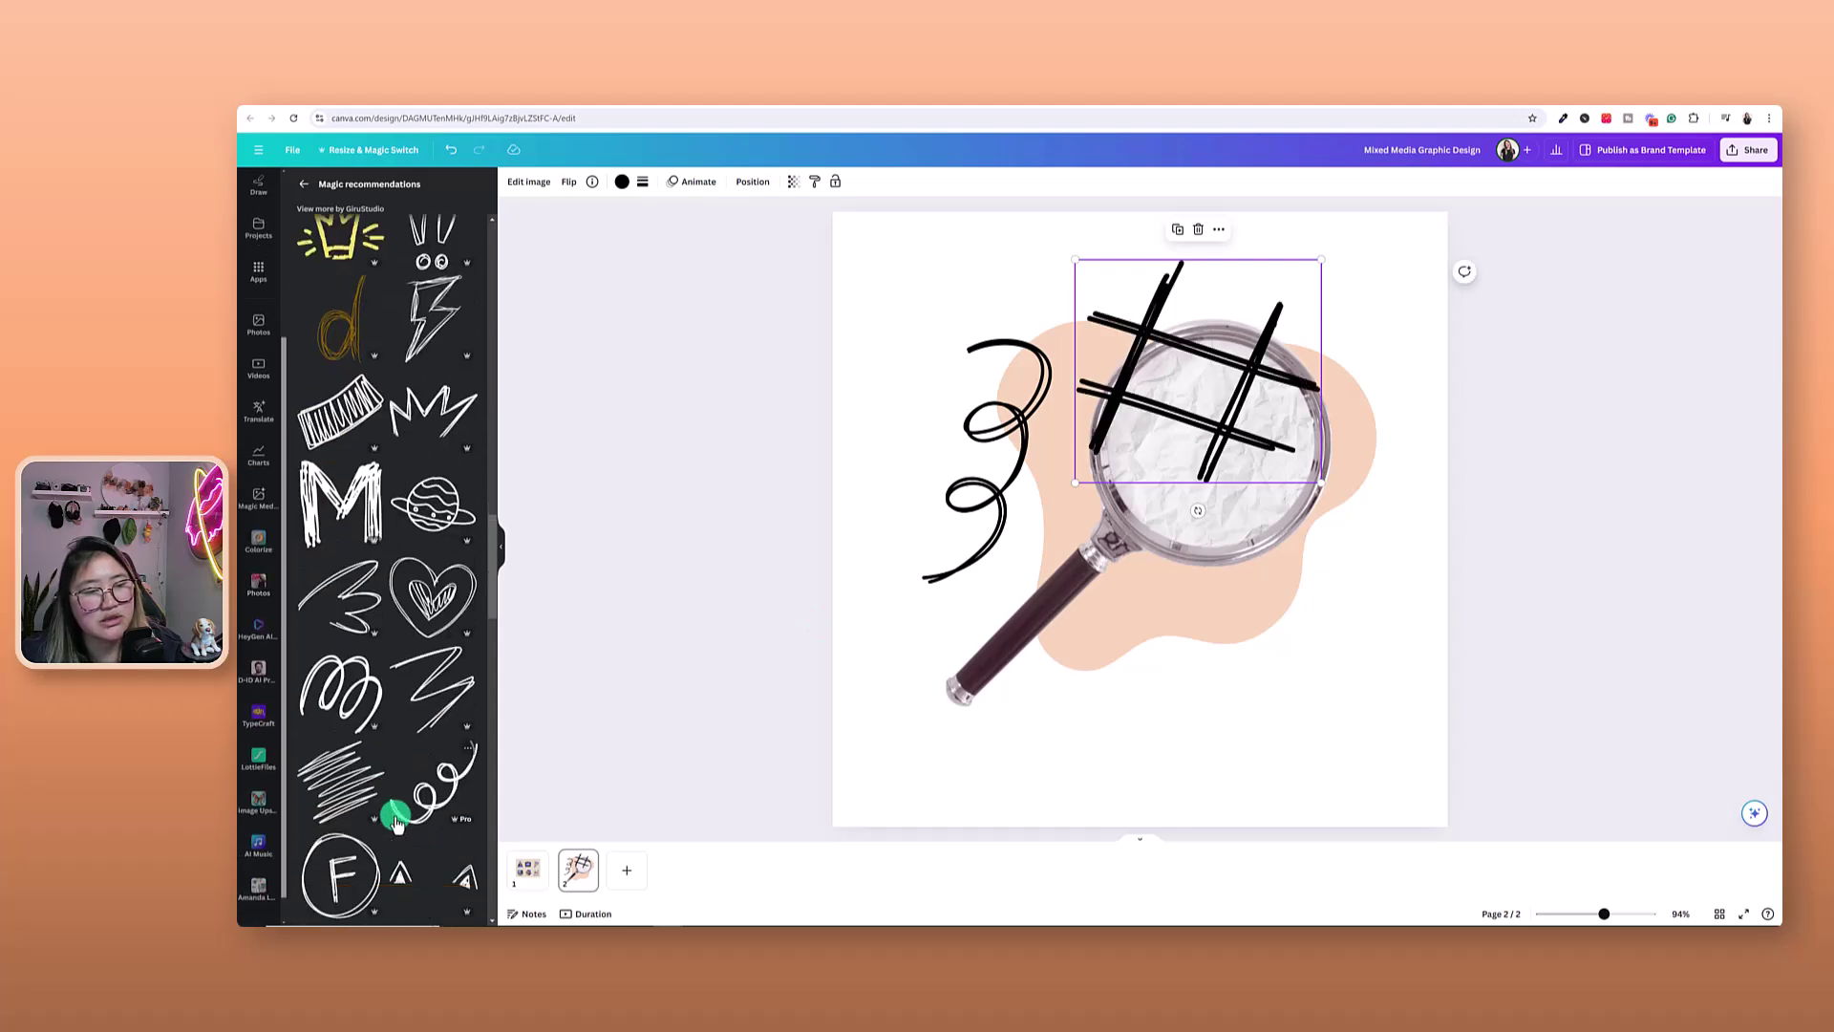
pyautogui.scroll(-2, 398, 822)
pyautogui.scroll(2, 398, 822)
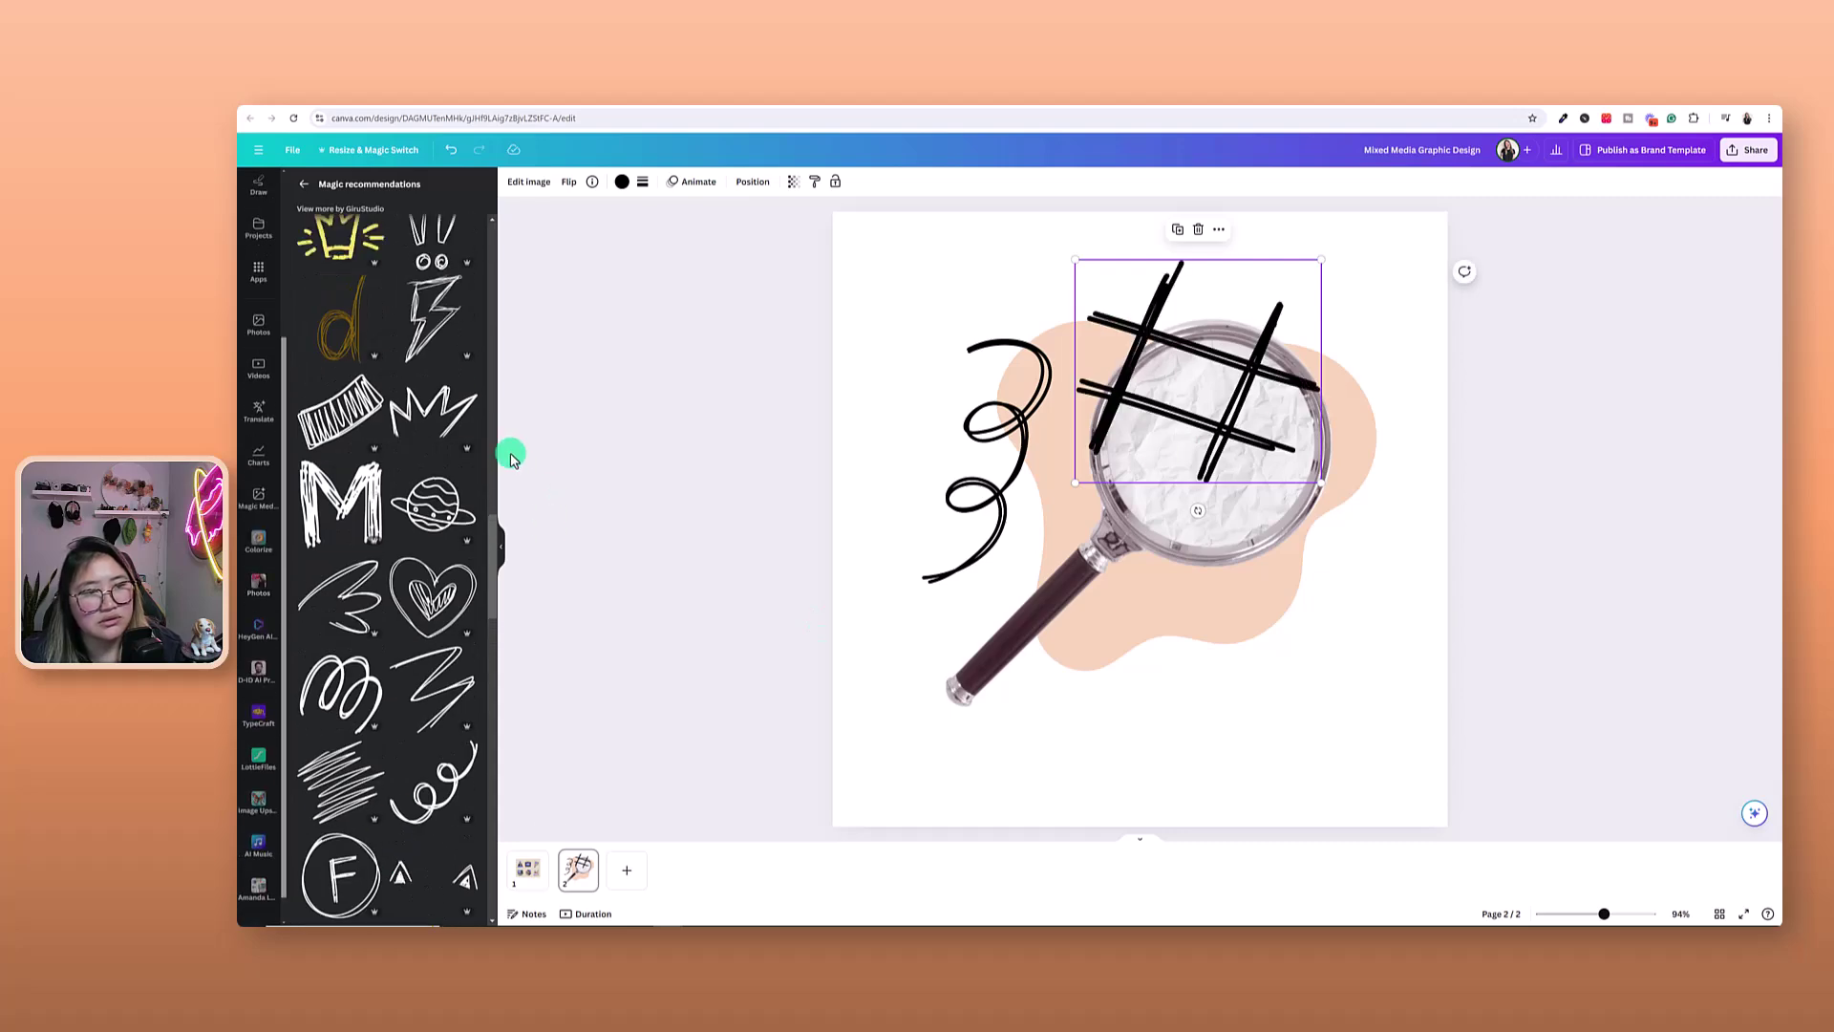
pyautogui.click(417, 342)
pyautogui.press('Delete')
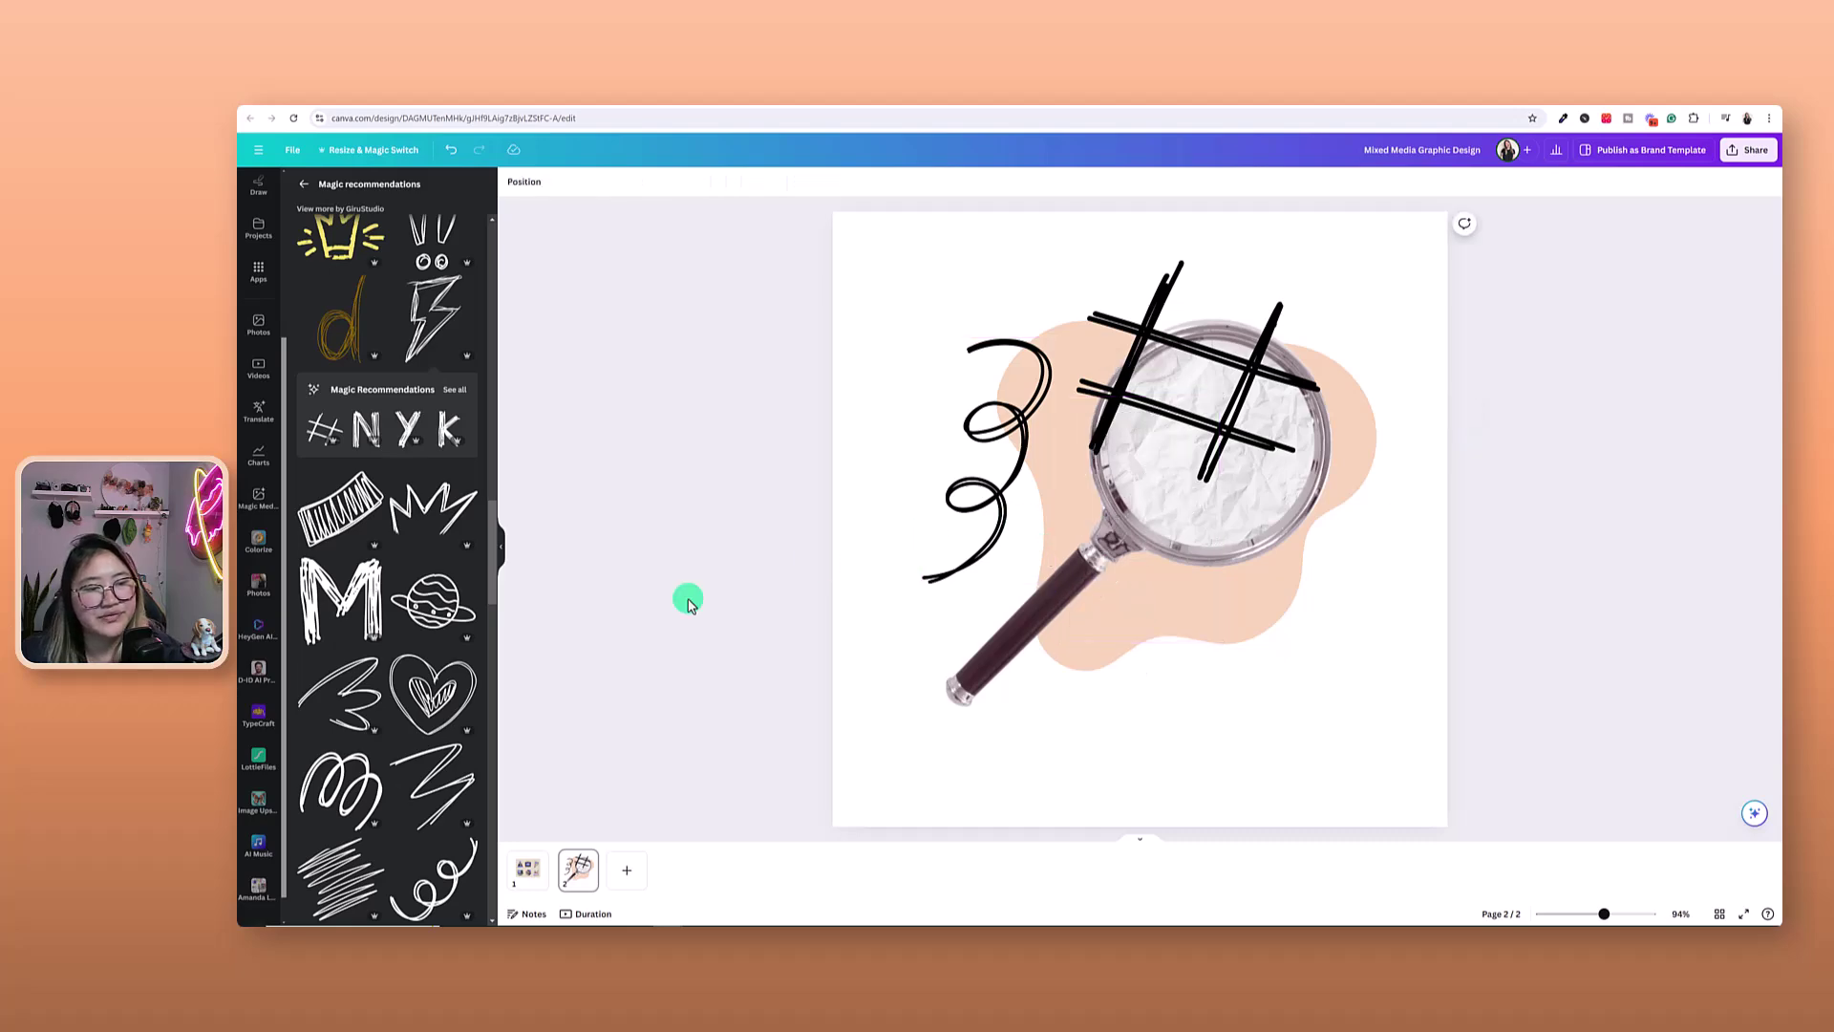
pyautogui.scroll(-5, 372, 755)
pyautogui.scroll(-2, 374, 757)
pyautogui.scroll(-4, 478, 774)
pyautogui.click(355, 425)
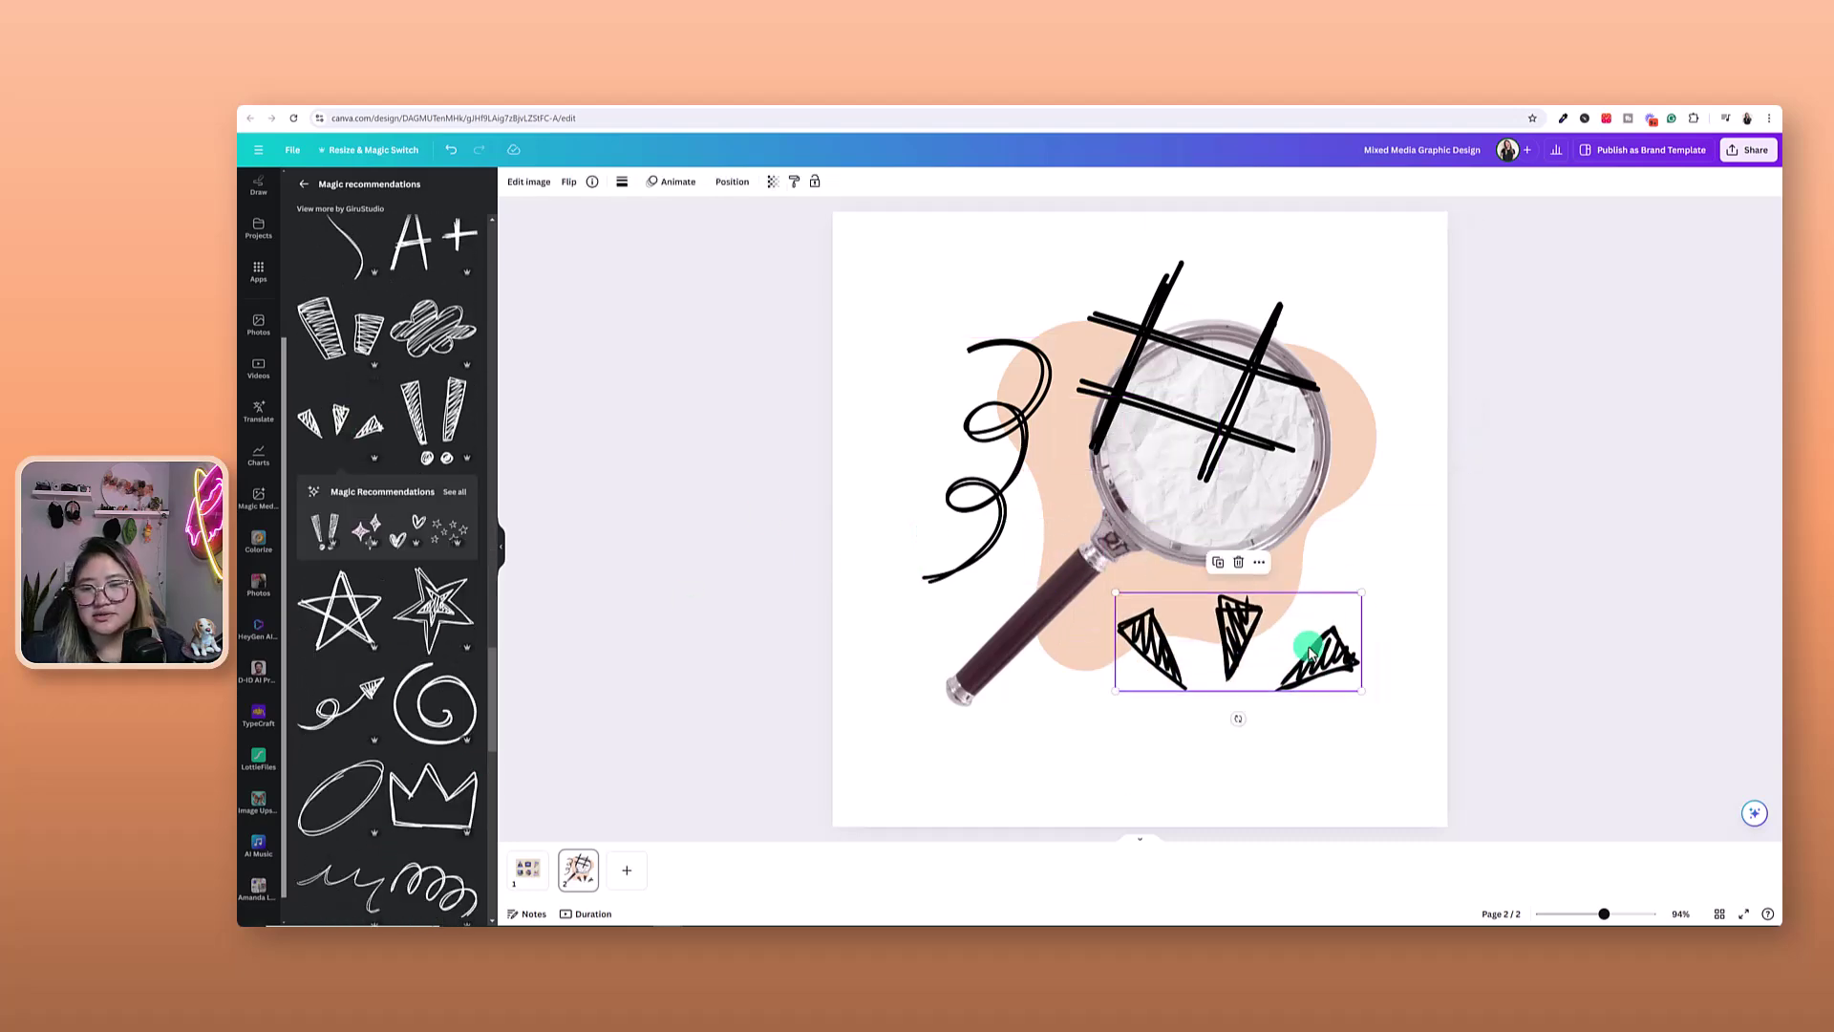
pyautogui.moveTo(1360, 693)
pyautogui.mouseDown()
pyautogui.moveTo(1270, 643)
pyautogui.moveTo(1057, 605)
pyautogui.moveTo(1098, 496)
pyautogui.moveTo(1145, 552)
pyautogui.moveTo(1253, 611)
pyautogui.moveTo(1244, 584)
pyautogui.mouseUp()
# Shrink and tilt the spiral, shrink the hashtag near the top, and nudge the triangles down-left
pyautogui.click(1041, 535)
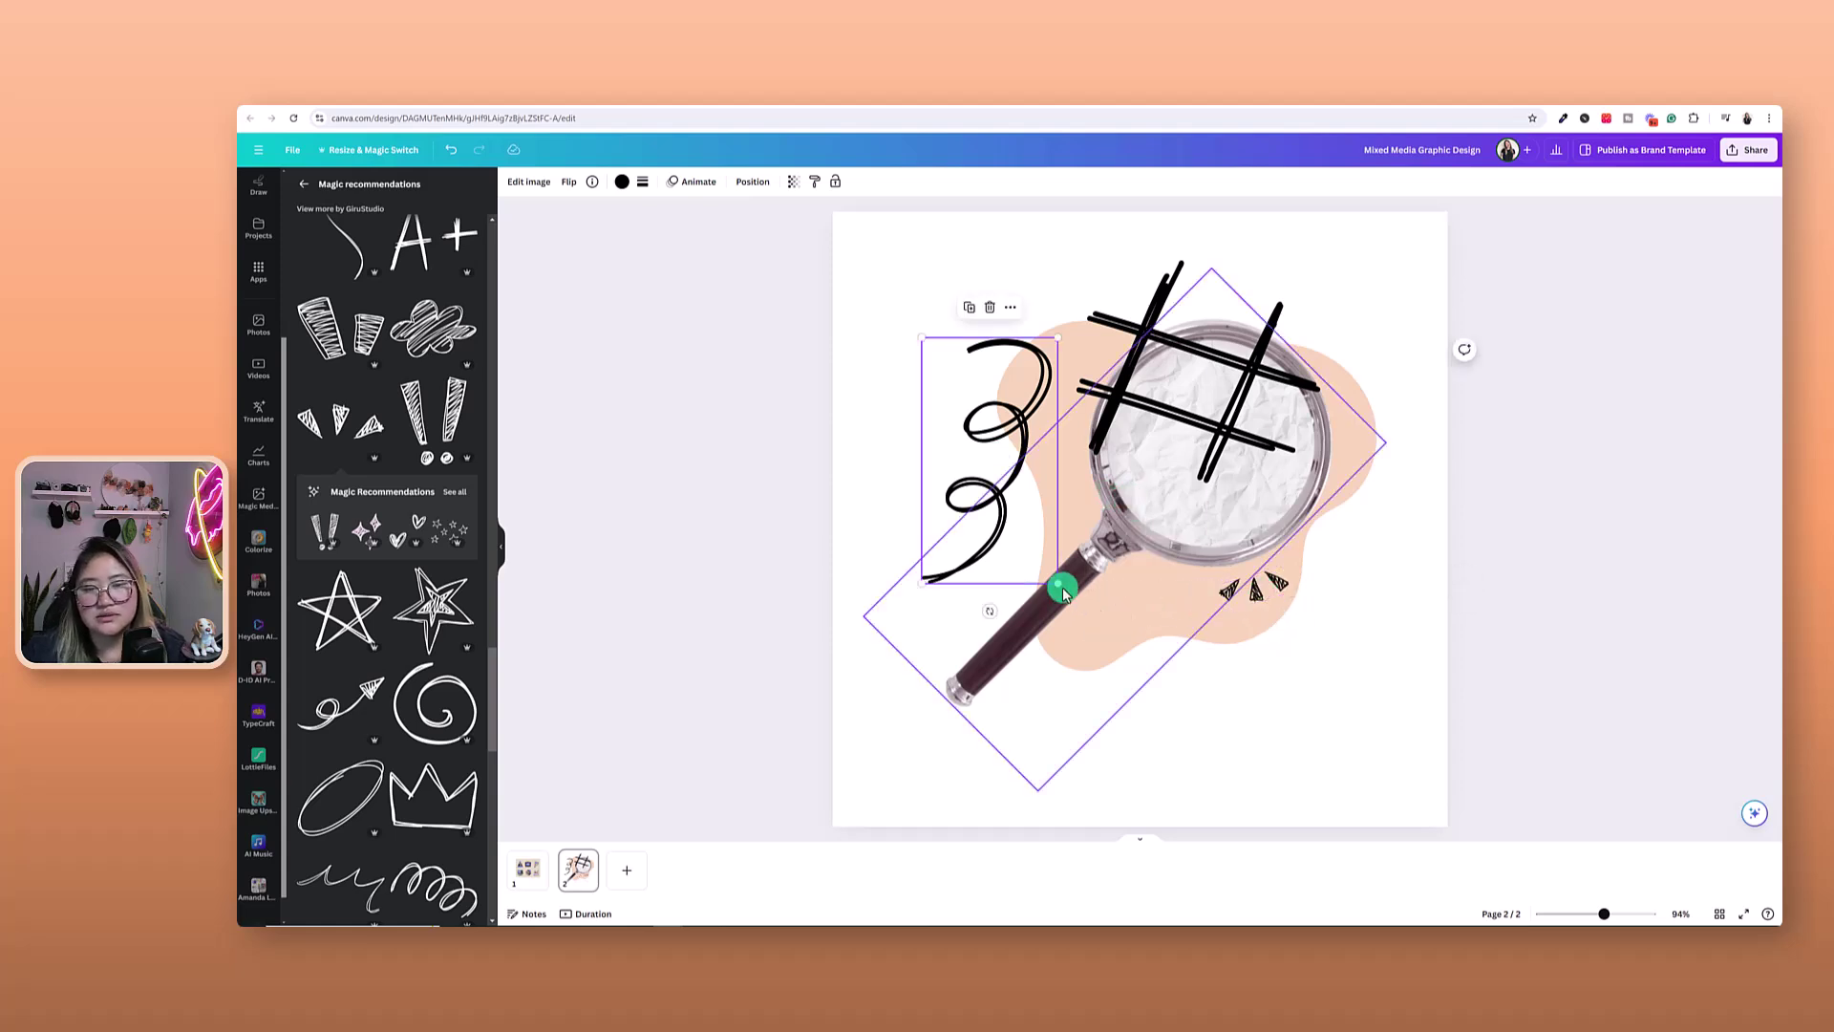
pyautogui.moveTo(1058, 583)
pyautogui.mouseDown()
pyautogui.moveTo(949, 406)
pyautogui.moveTo(970, 421)
pyautogui.moveTo(1028, 397)
pyautogui.moveTo(1052, 290)
pyautogui.moveTo(972, 284)
pyautogui.mouseUp()
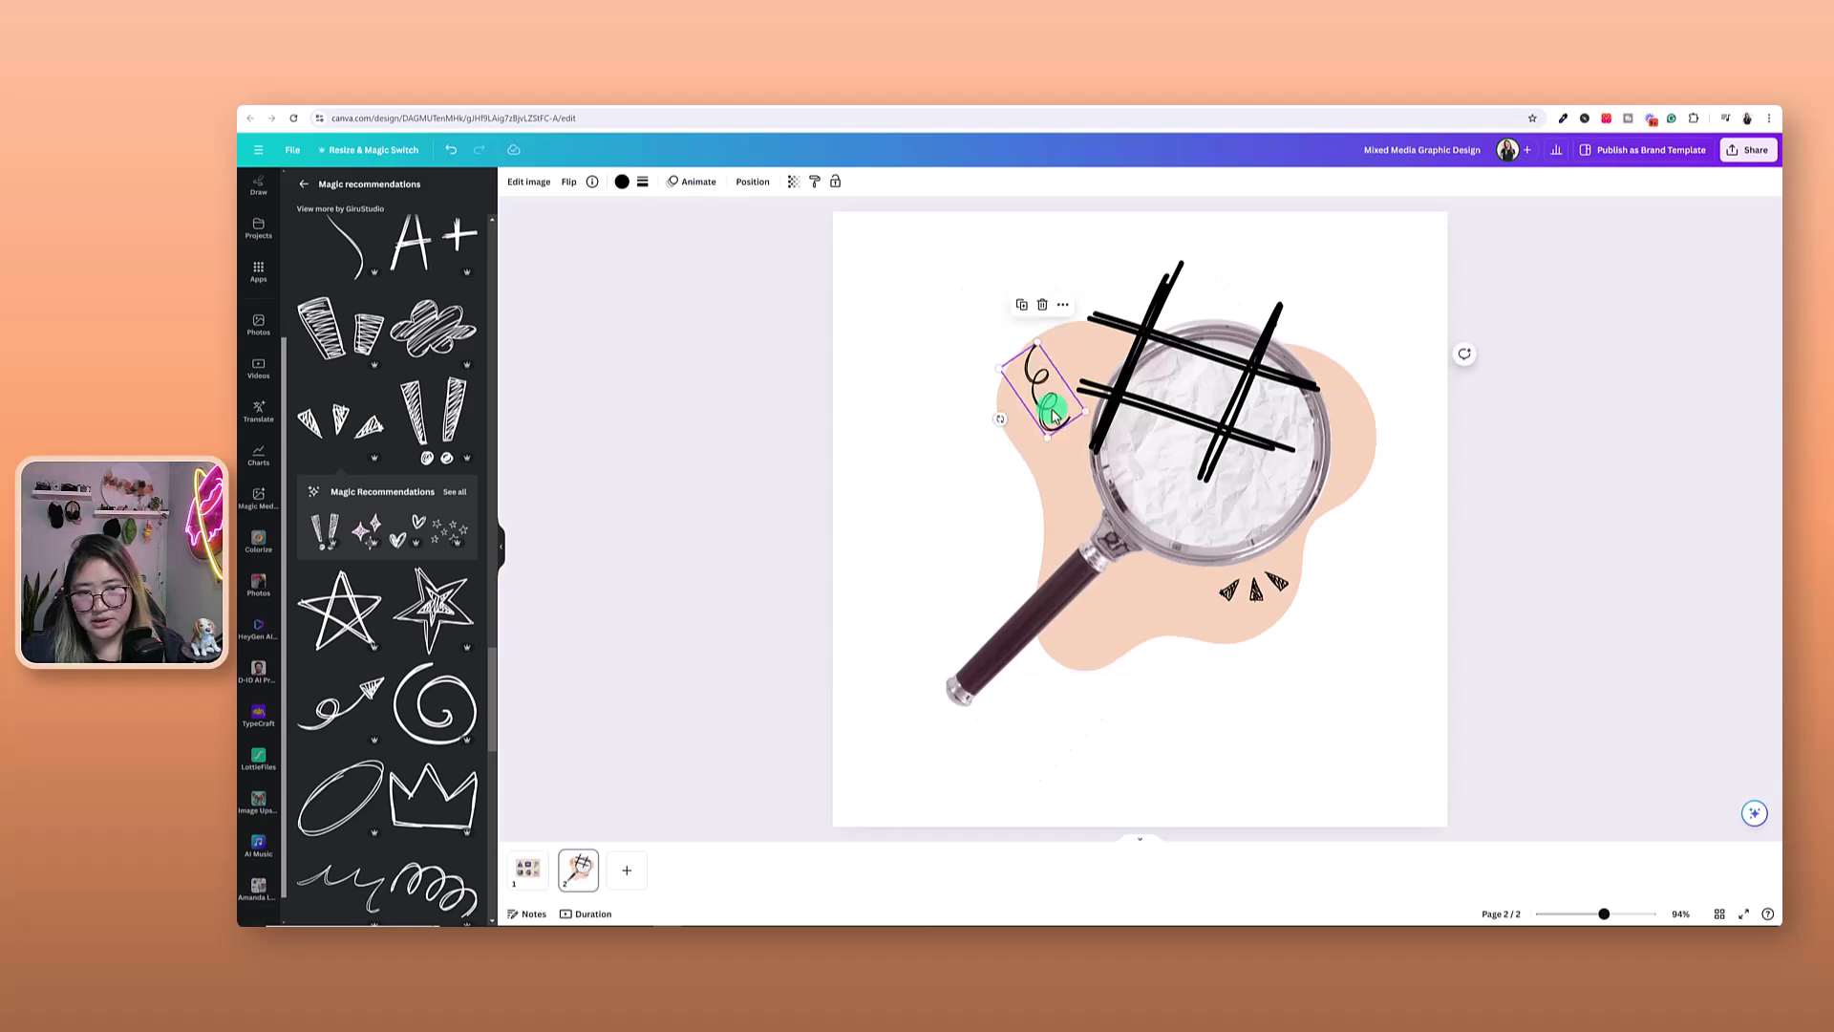
pyautogui.moveTo(1044, 398); pyautogui.dragTo(1063, 358)
pyautogui.click(1228, 381)
pyautogui.moveTo(1314, 483)
pyautogui.mouseDown()
pyautogui.moveTo(1229, 352)
pyautogui.moveTo(1146, 296)
pyautogui.moveTo(1212, 262)
pyautogui.moveTo(1359, 361)
pyautogui.mouseUp()
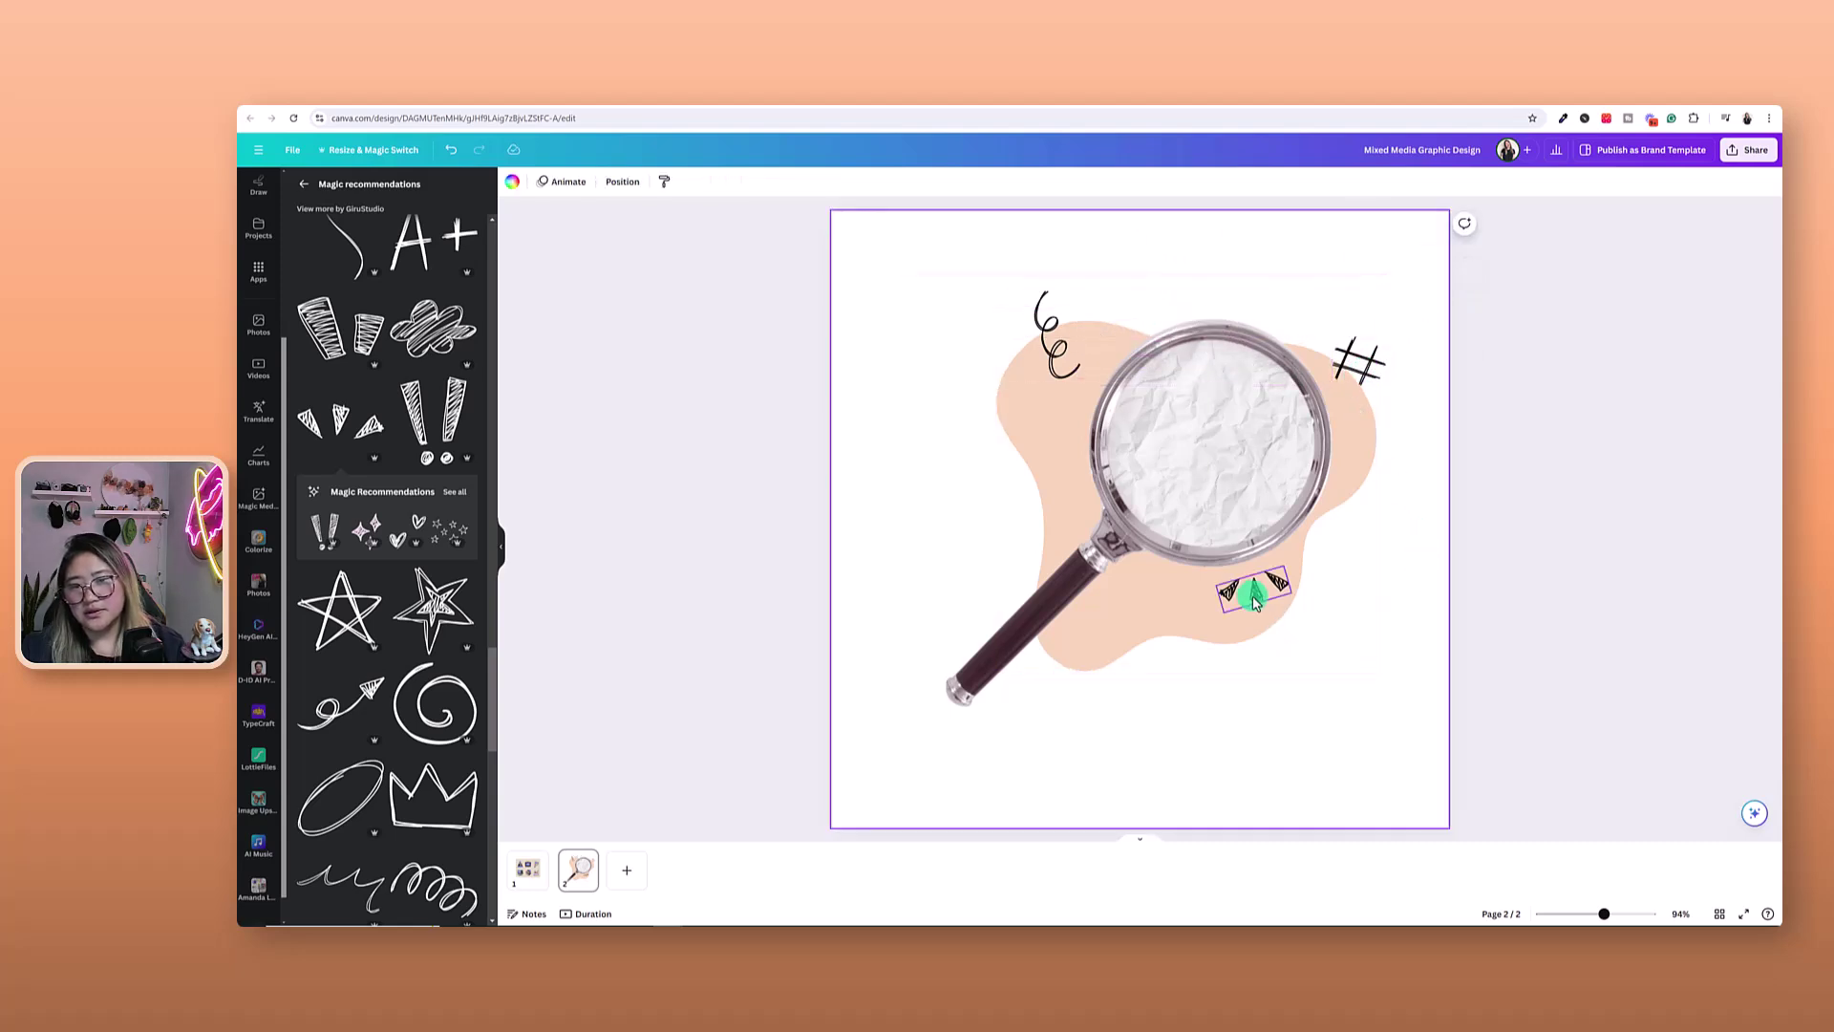
pyautogui.moveTo(1242, 600); pyautogui.dragTo(1225, 617)
pyautogui.click(1342, 633)
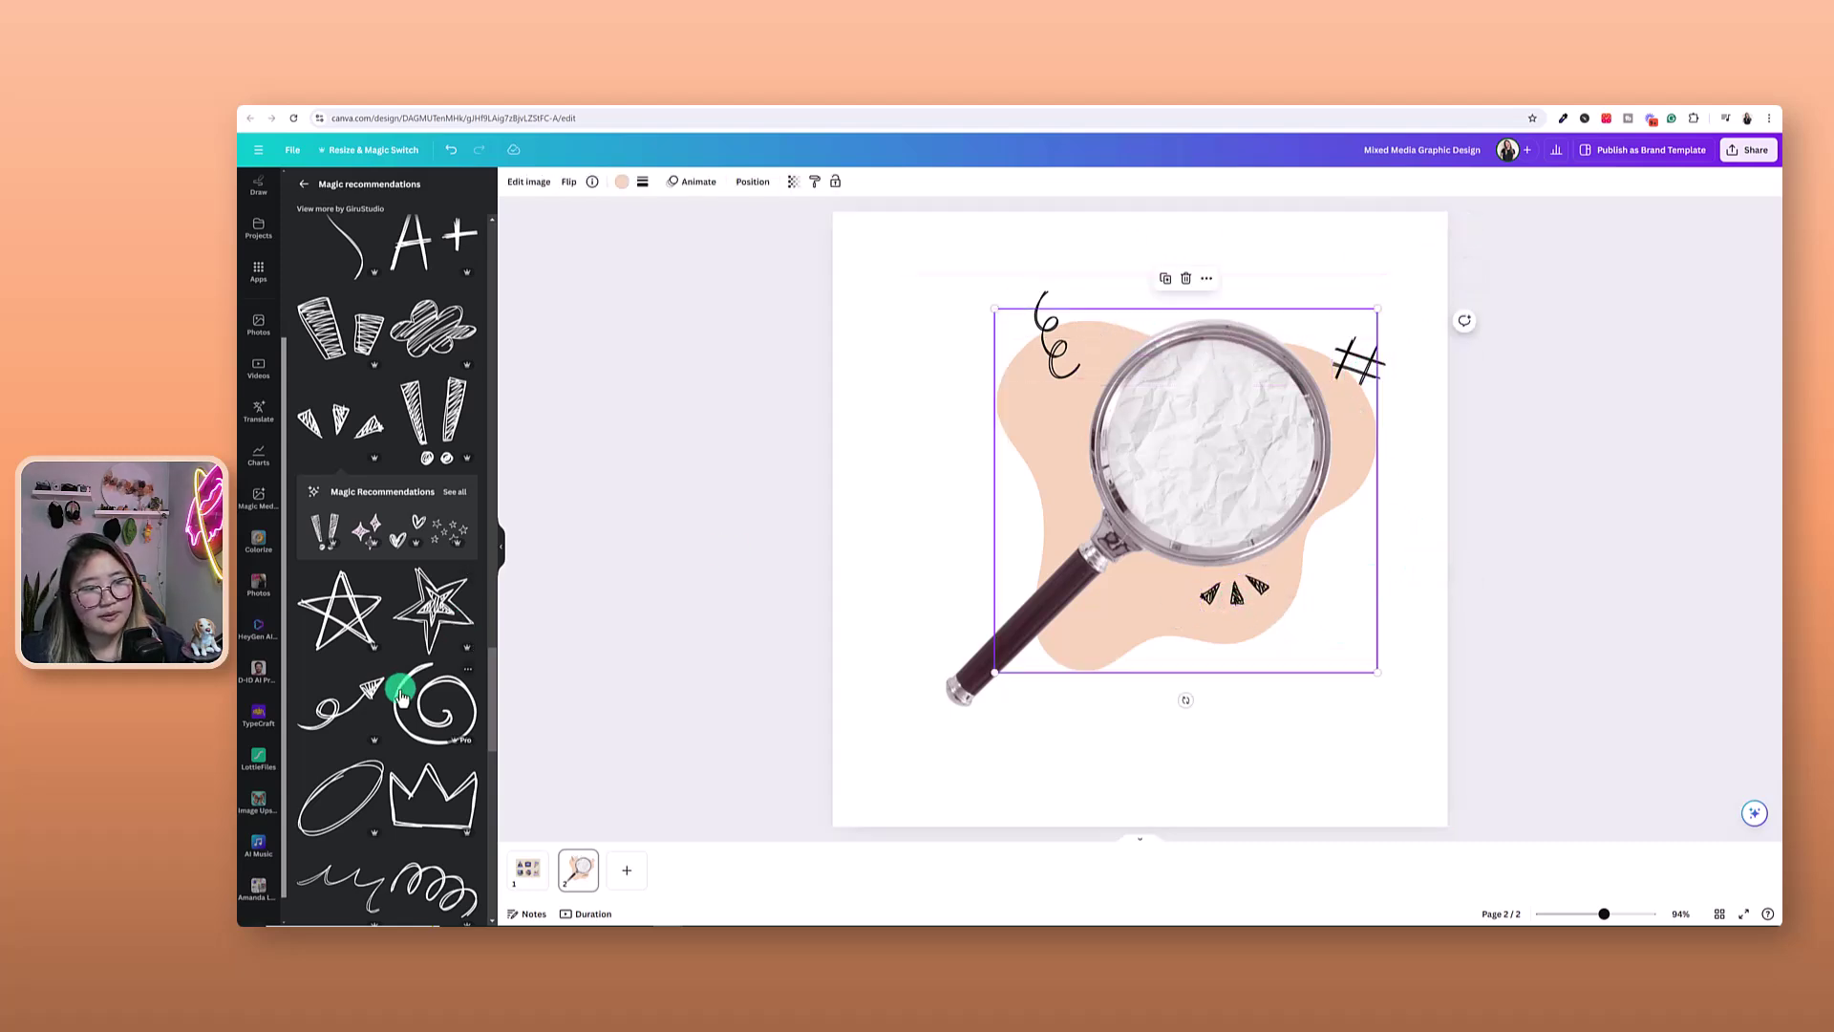
pyautogui.scroll(-5, 410, 688)
pyautogui.scroll(-8, 421, 729)
pyautogui.scroll(10, 424, 729)
pyautogui.scroll(6, 423, 729)
pyautogui.click(810, 607)
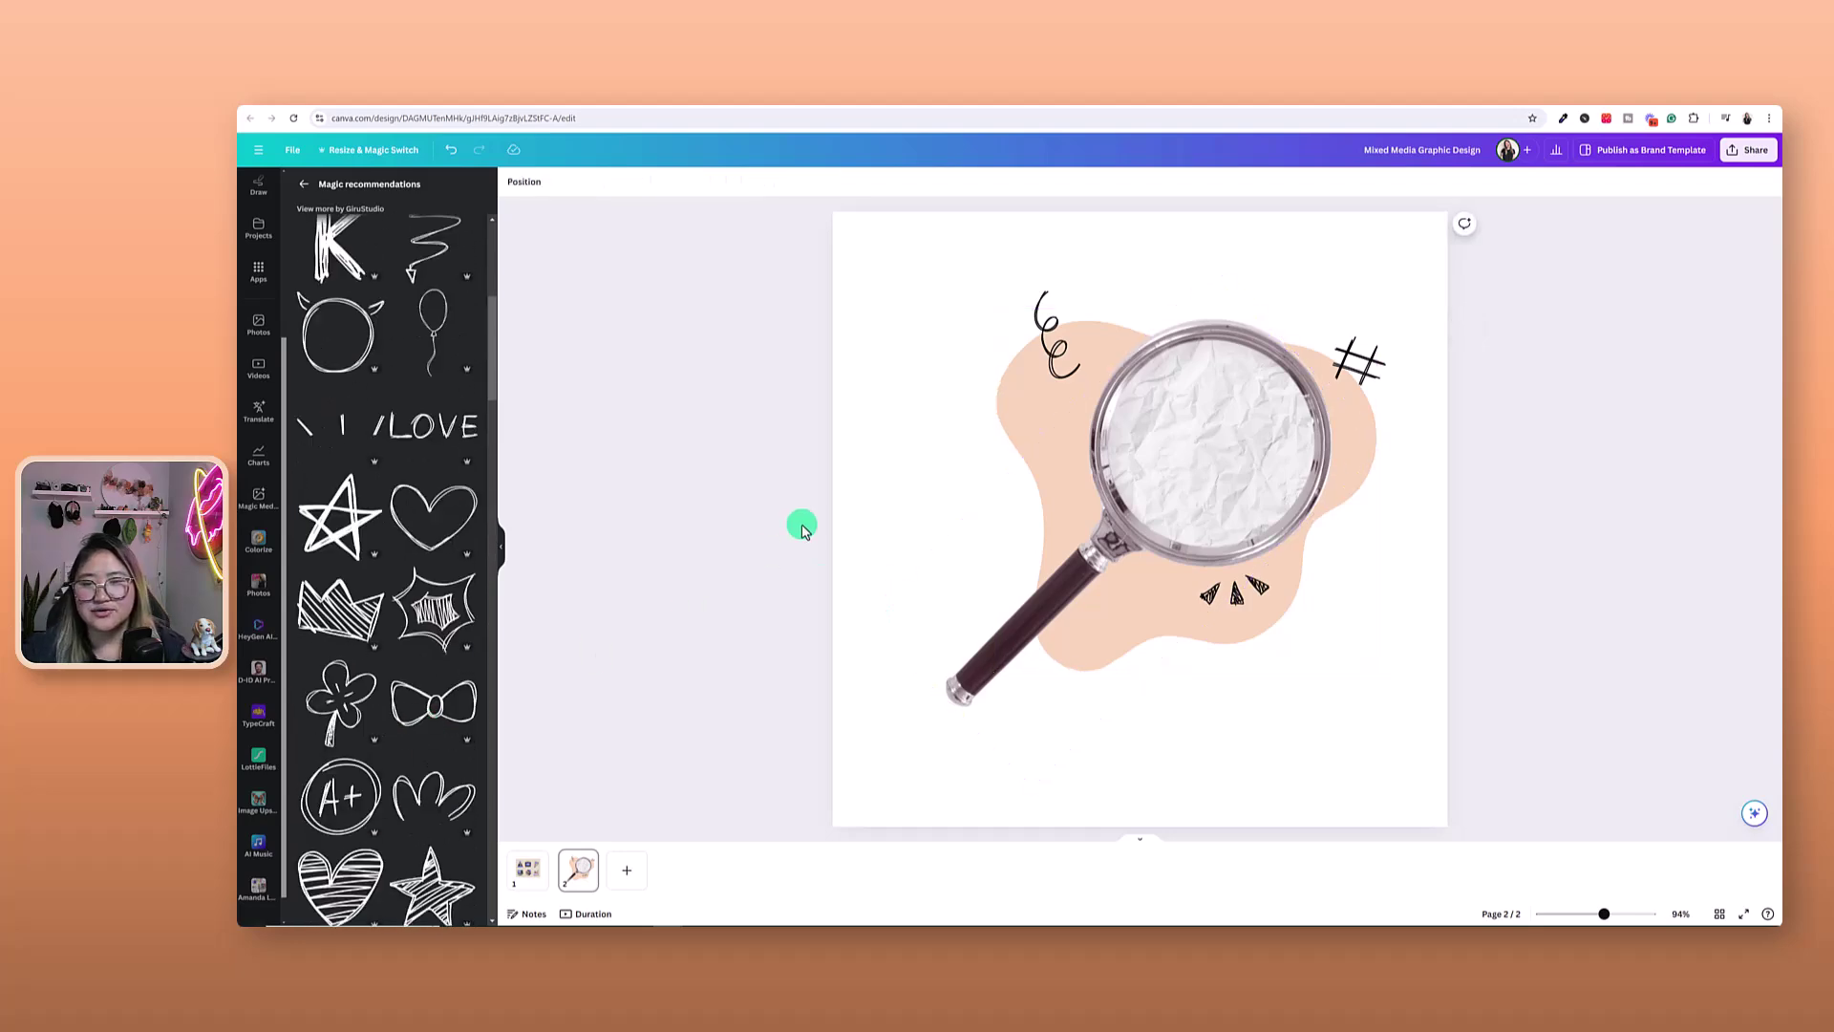
pyautogui.click(552, 868)
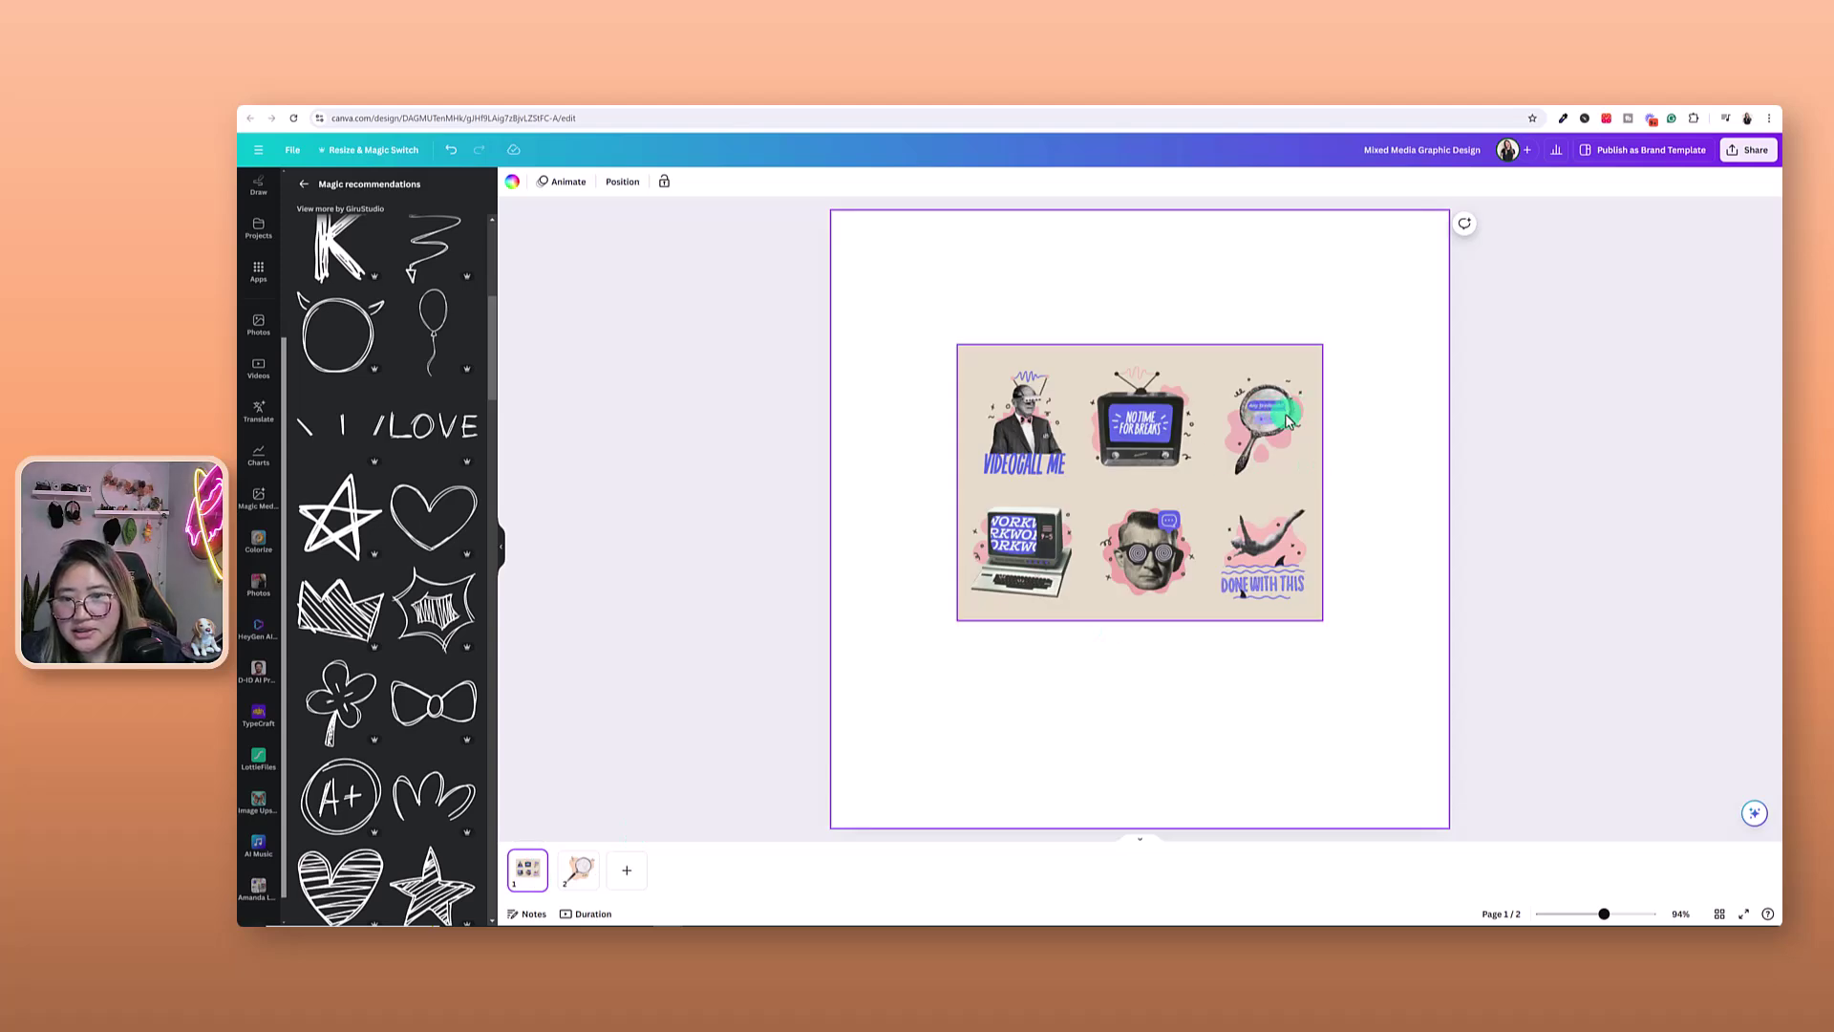
pyautogui.click(578, 870)
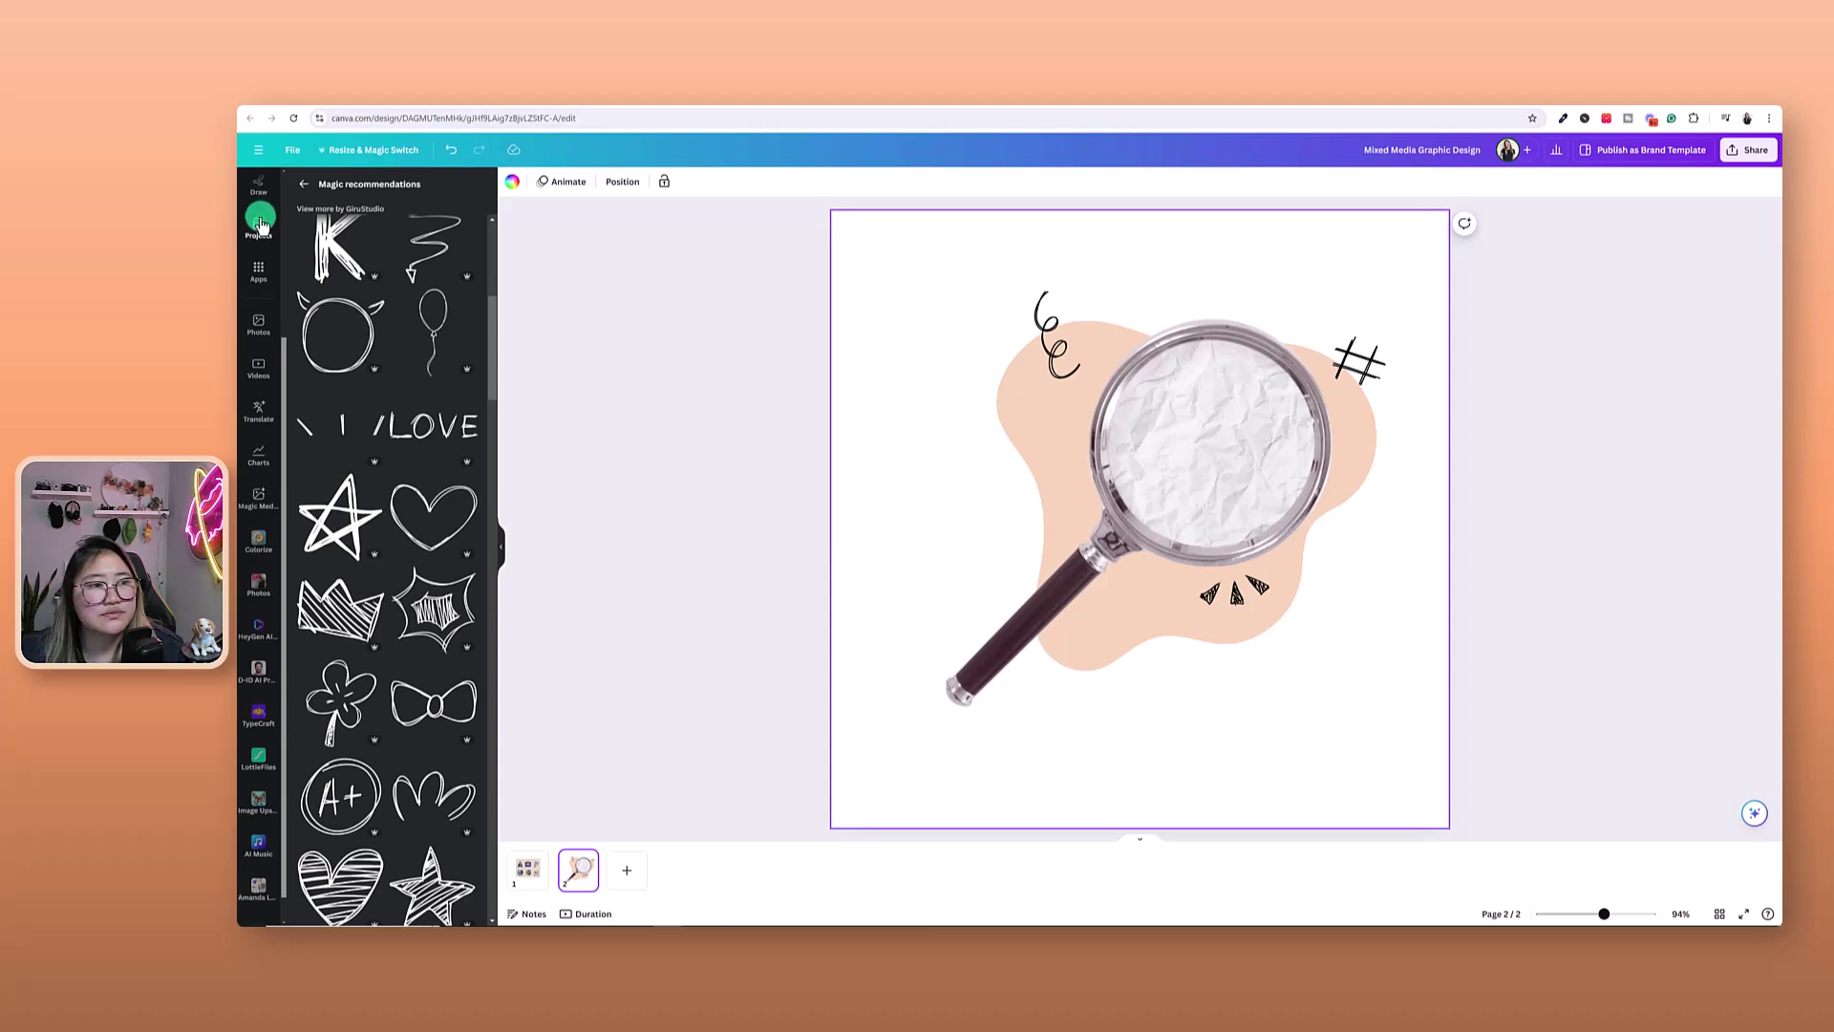
pyautogui.scroll(3, 250, 267)
# Add a heading reading 'Seeking' and move it into the magnifier's lens
pyautogui.click(258, 271)
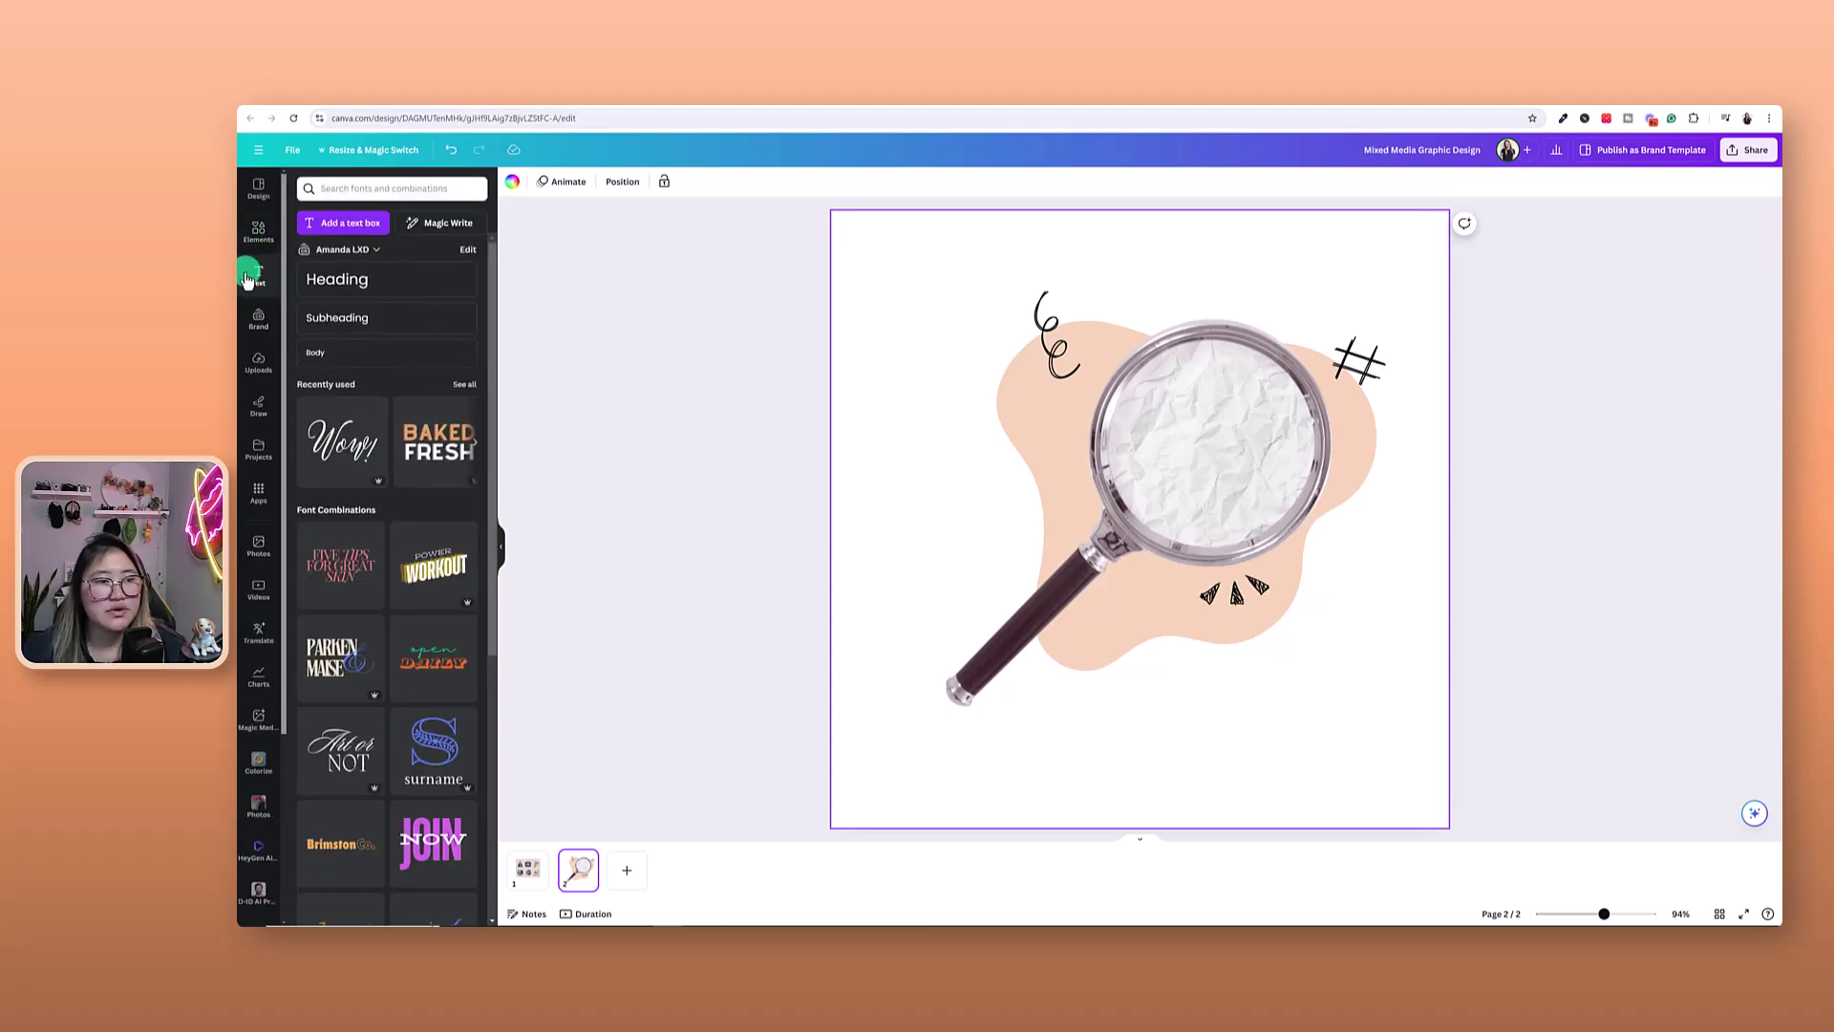
pyautogui.click(369, 283)
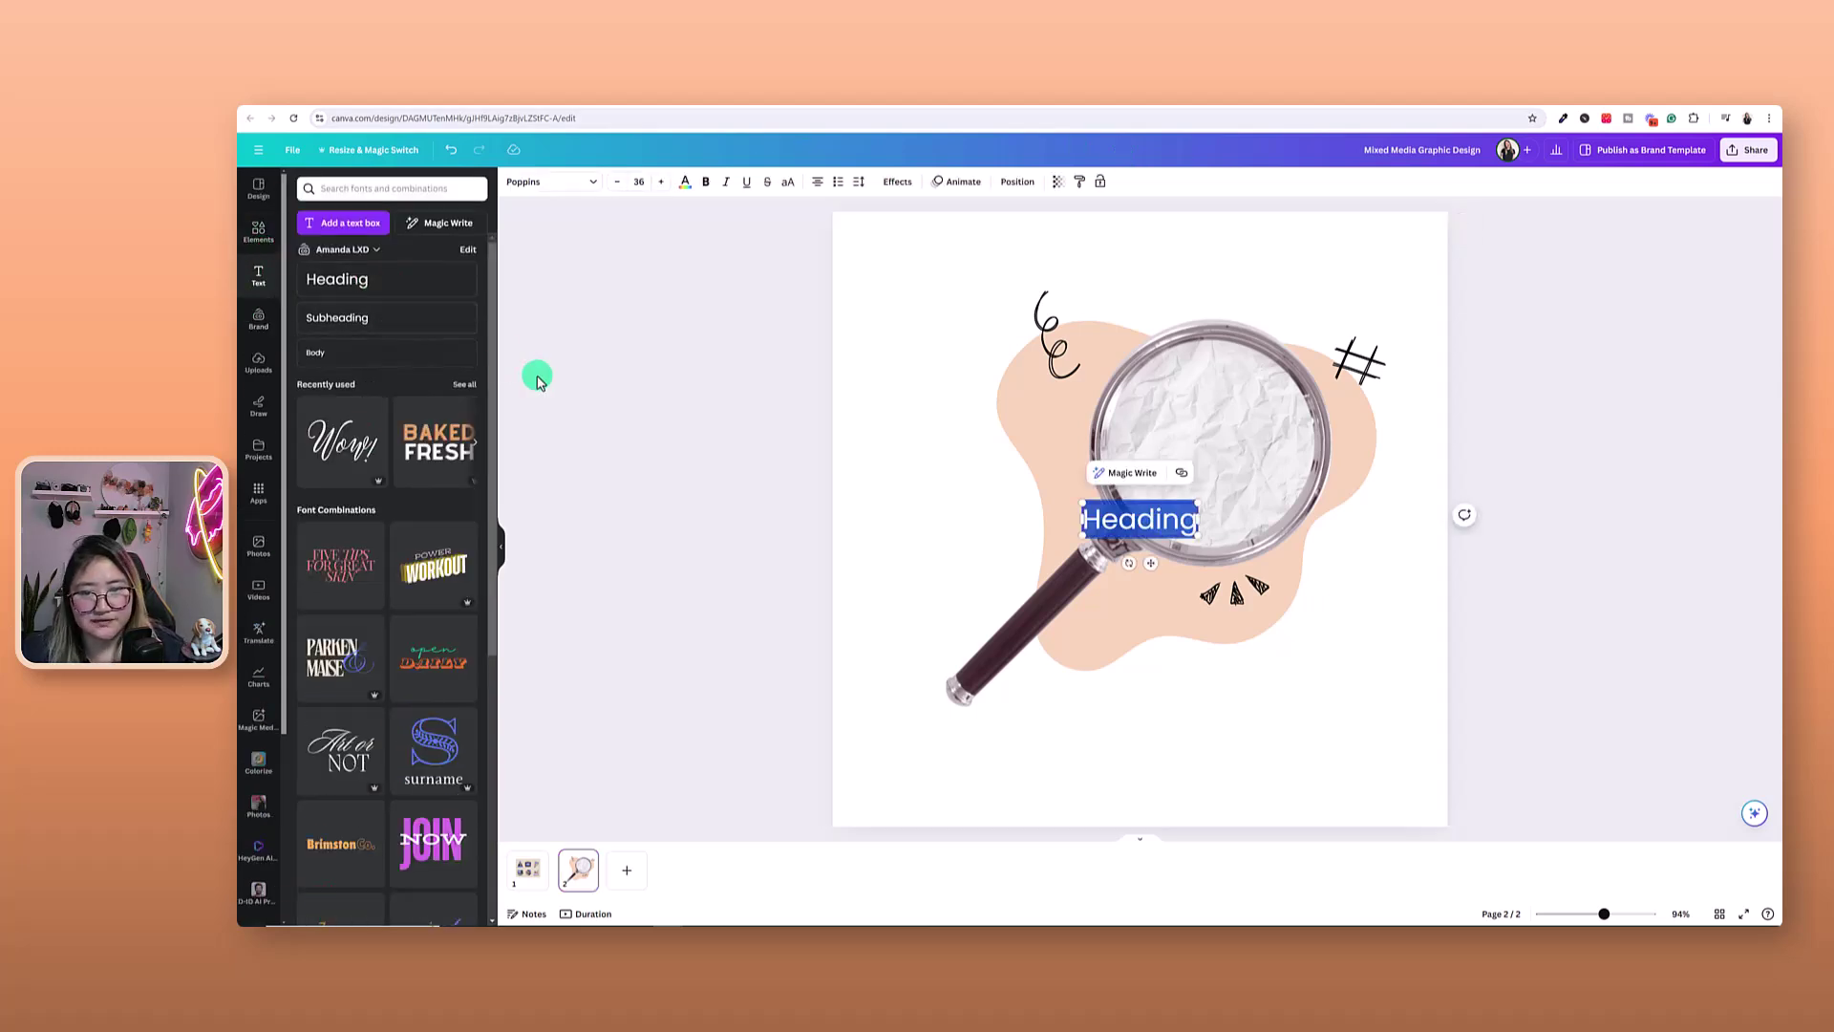
pyautogui.write('S')
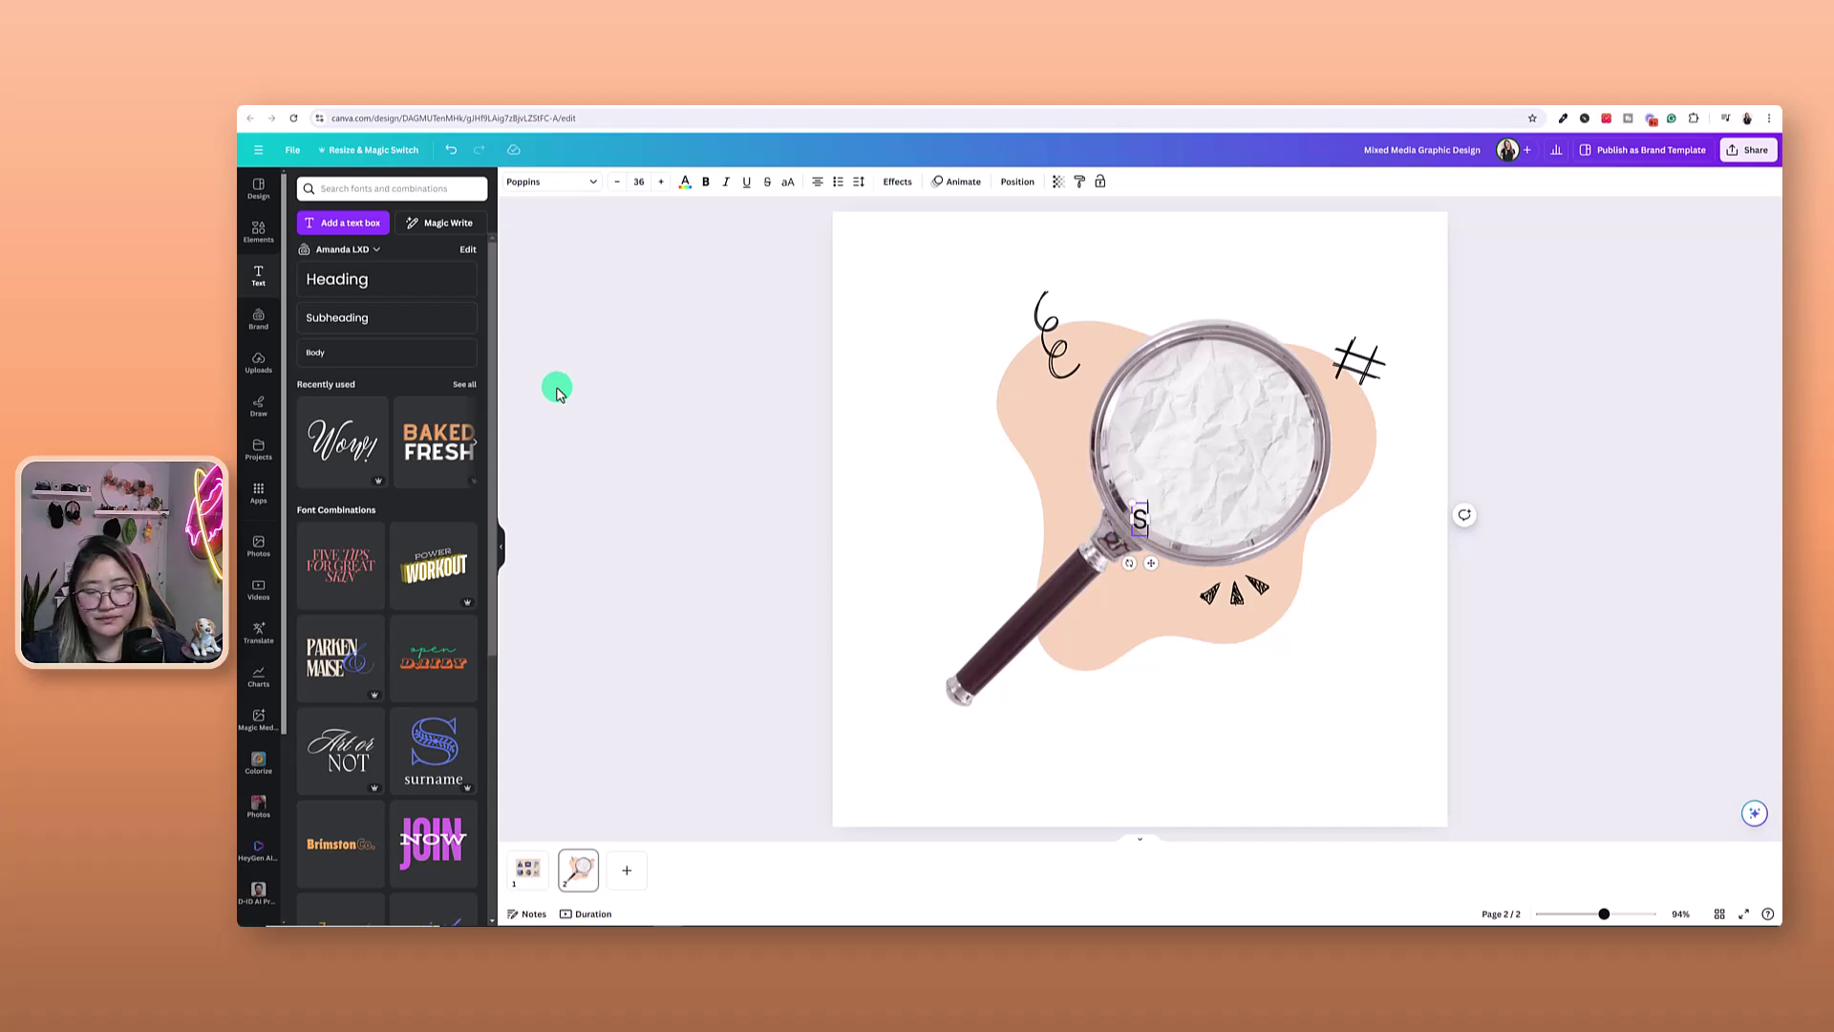
pyautogui.write('eeking')
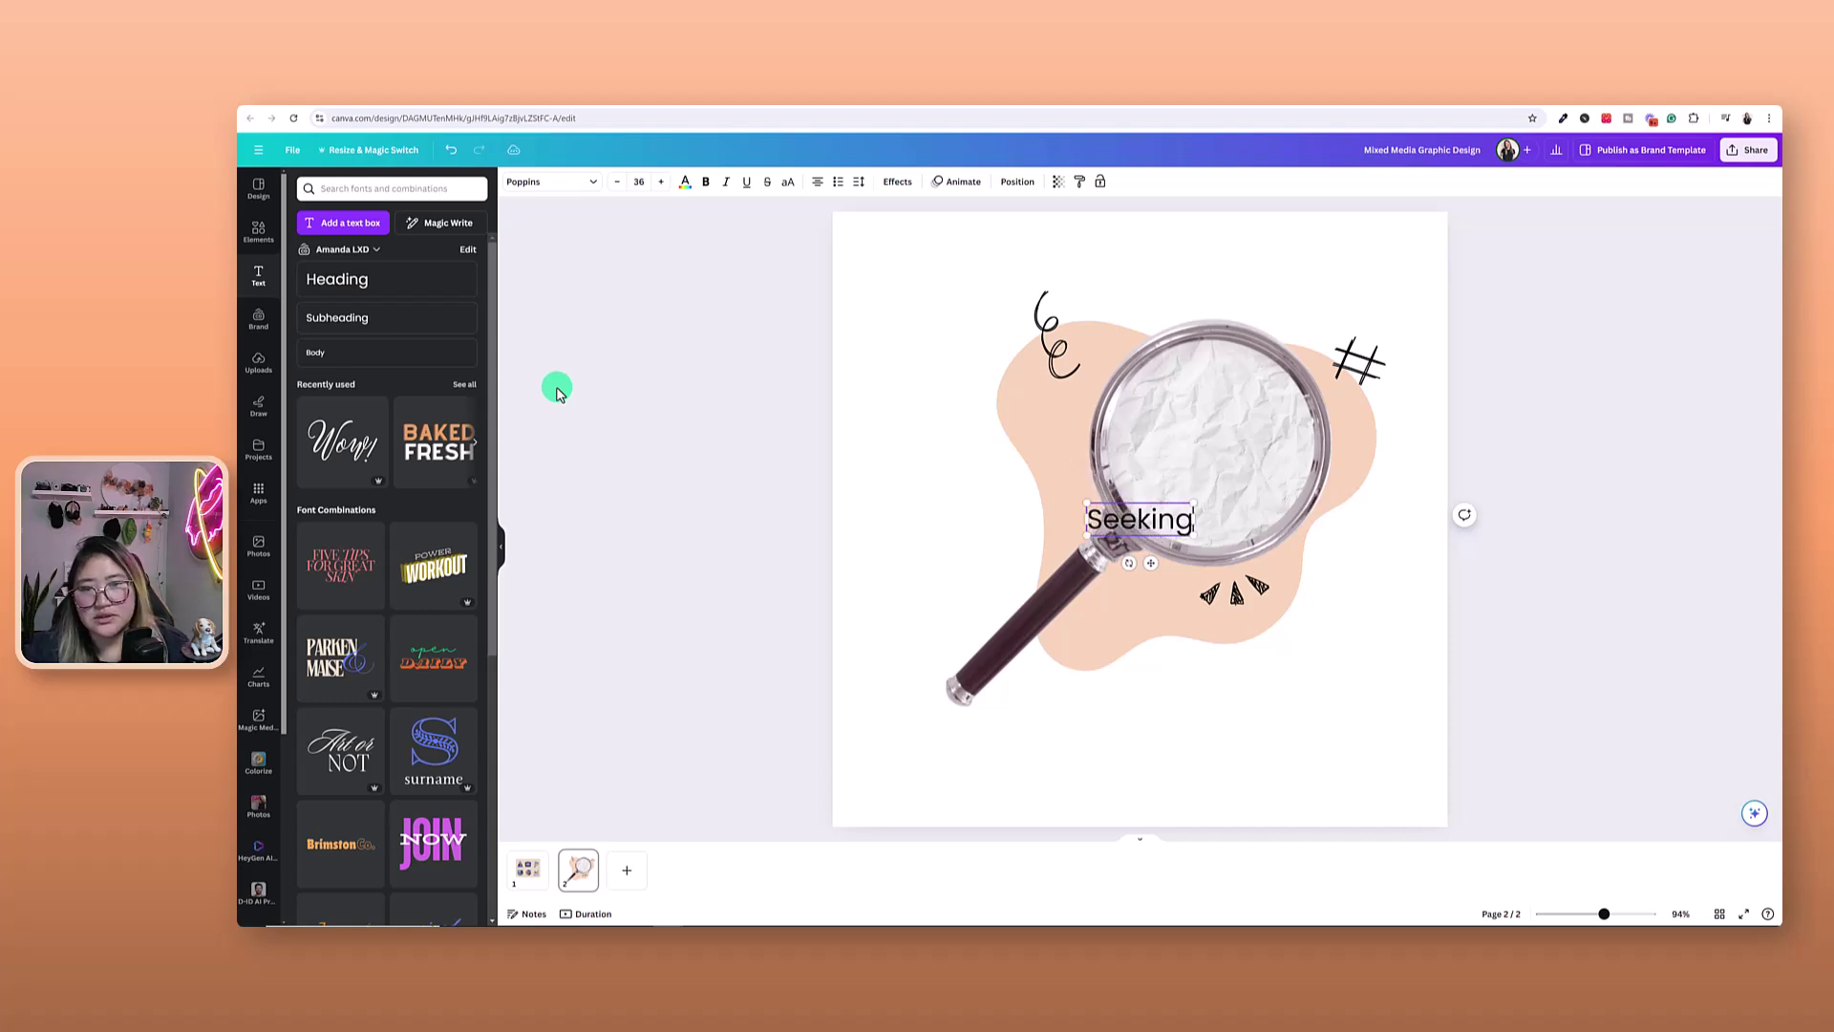
pyautogui.moveTo(1152, 534); pyautogui.dragTo(1215, 427)
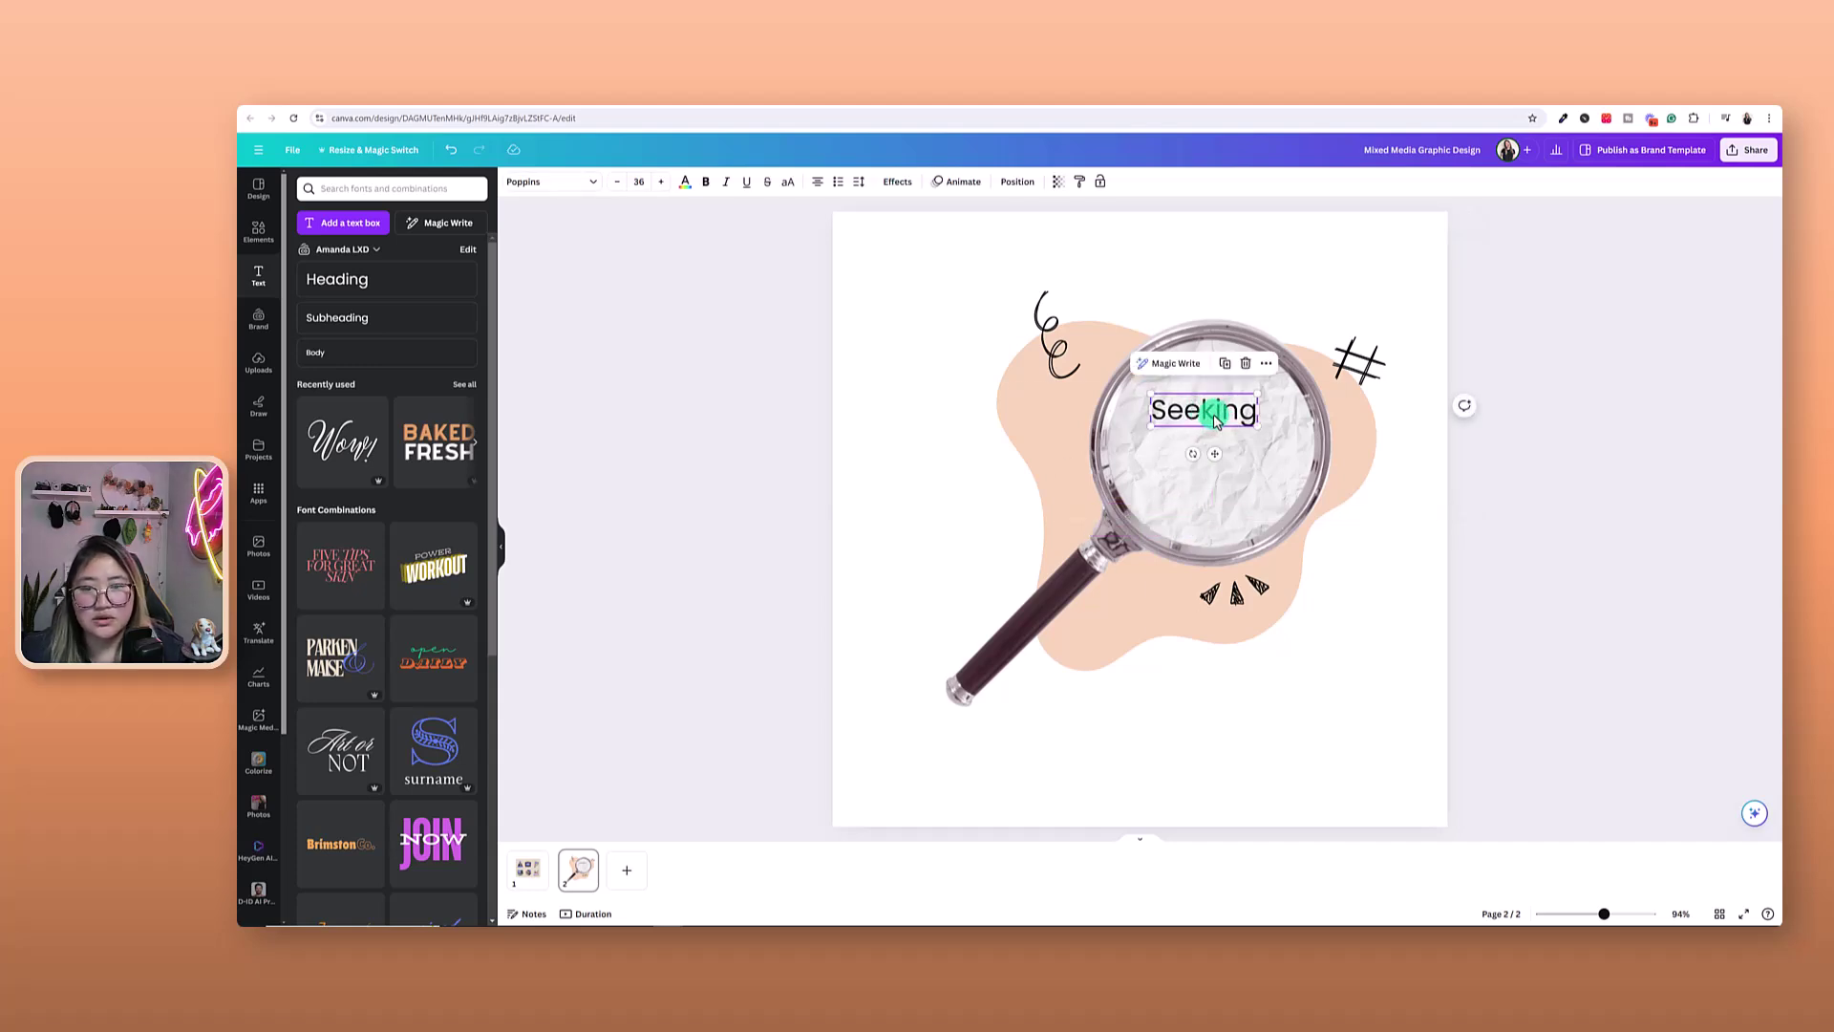
# Duplicate Seeking just below and retype the copy as 'Feedbakk'
pyautogui.moveTo(1218, 420); pyautogui.dragTo(1215, 468)
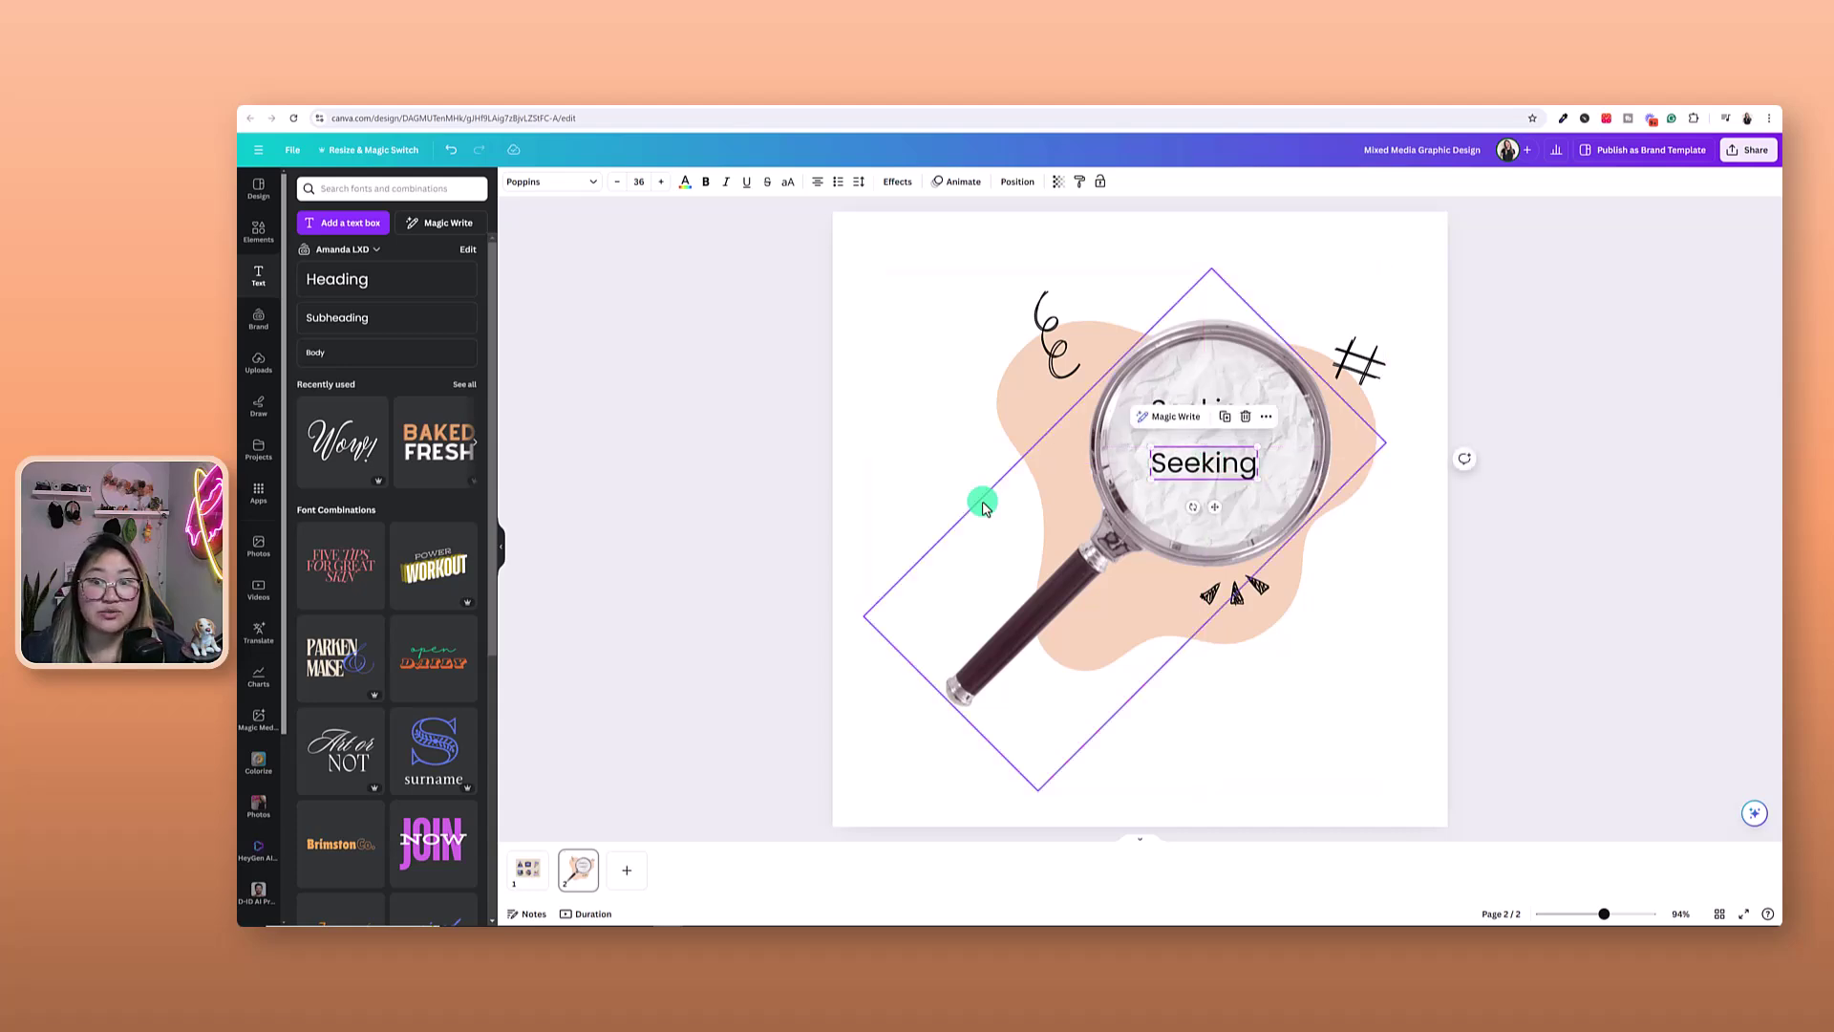
pyautogui.click(827, 426)
pyautogui.click(1198, 461)
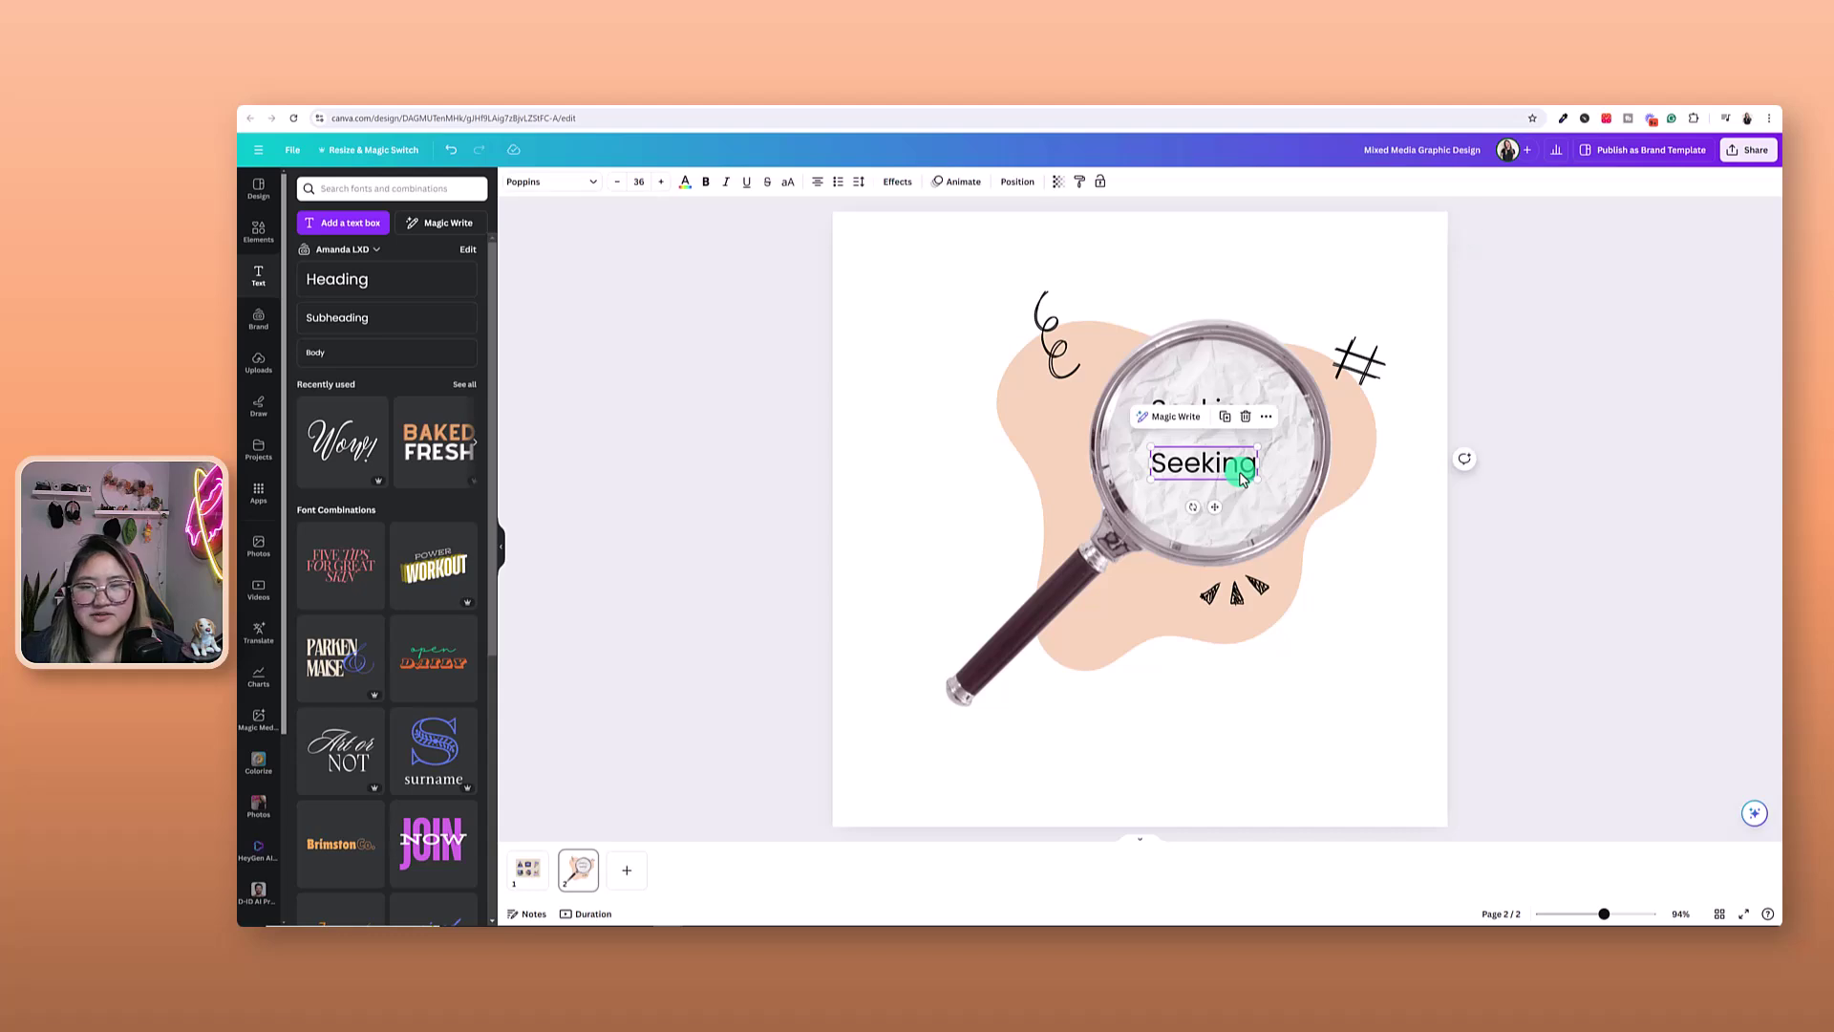
pyautogui.click(724, 487)
pyautogui.click(1201, 473)
pyautogui.click(1211, 478)
pyautogui.press('BackSpace')
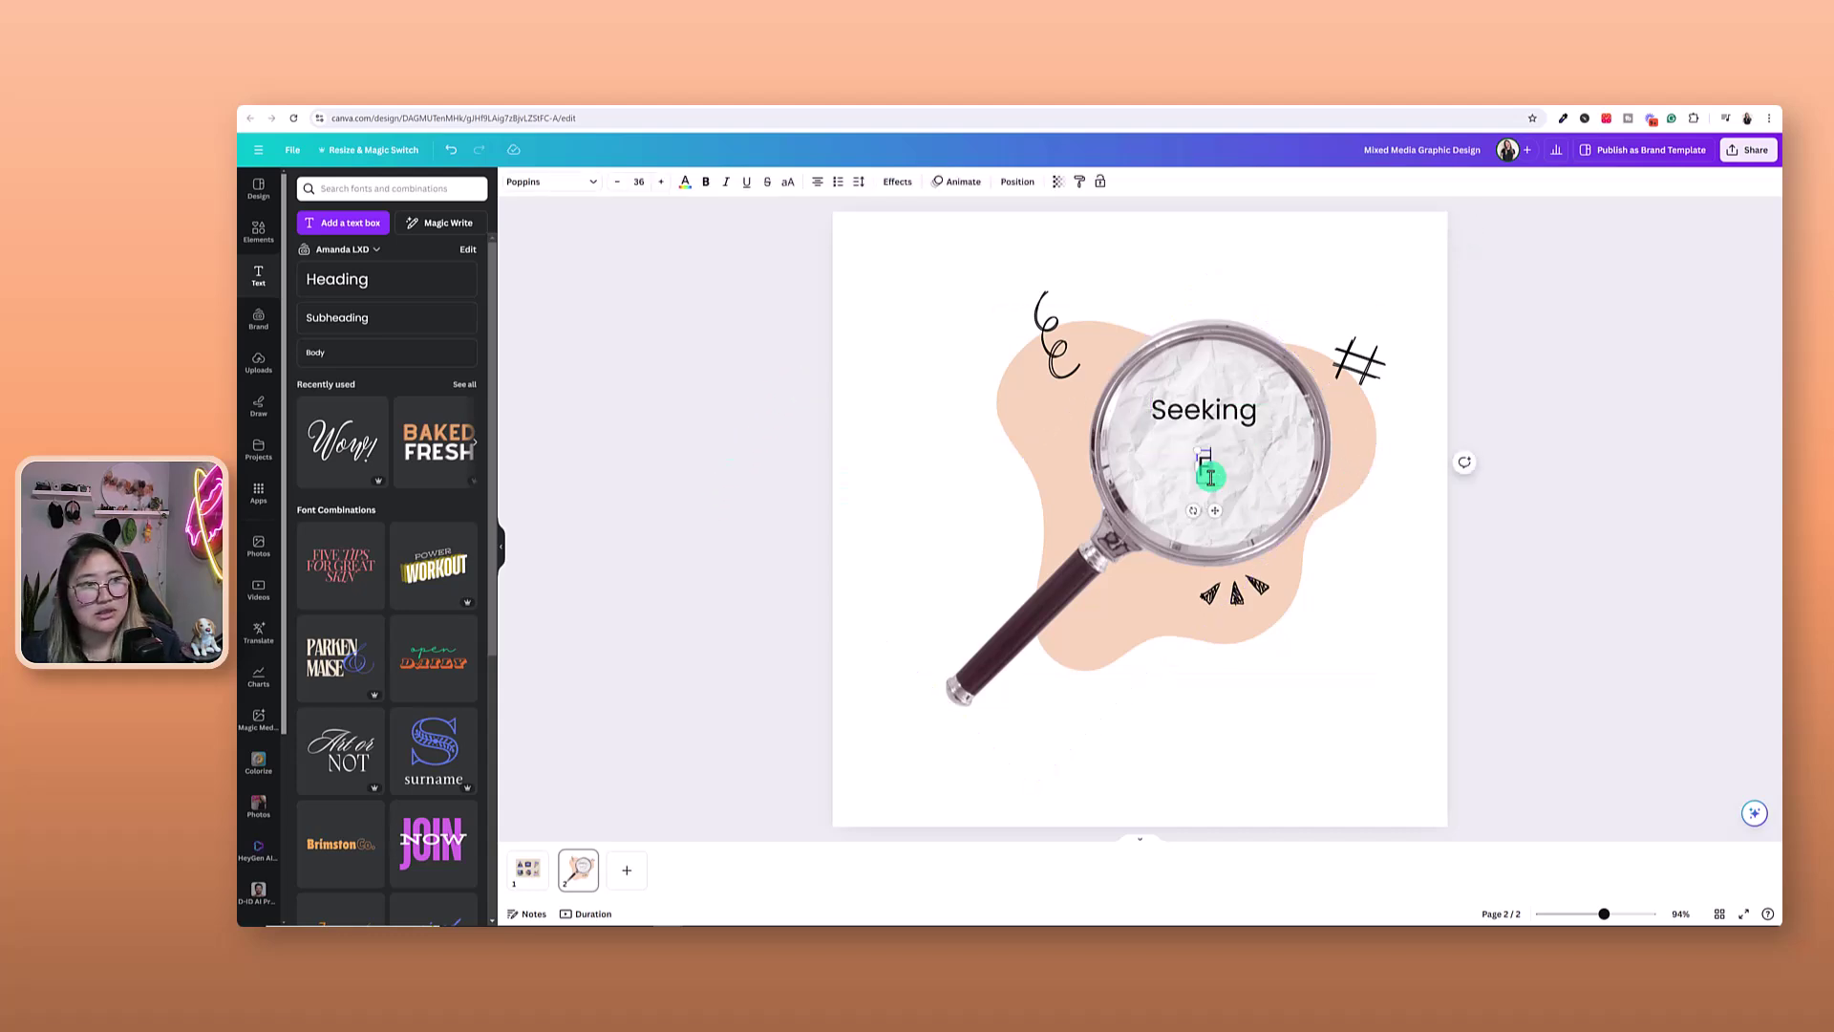
pyautogui.write('Feedbak')
pyautogui.write('k')
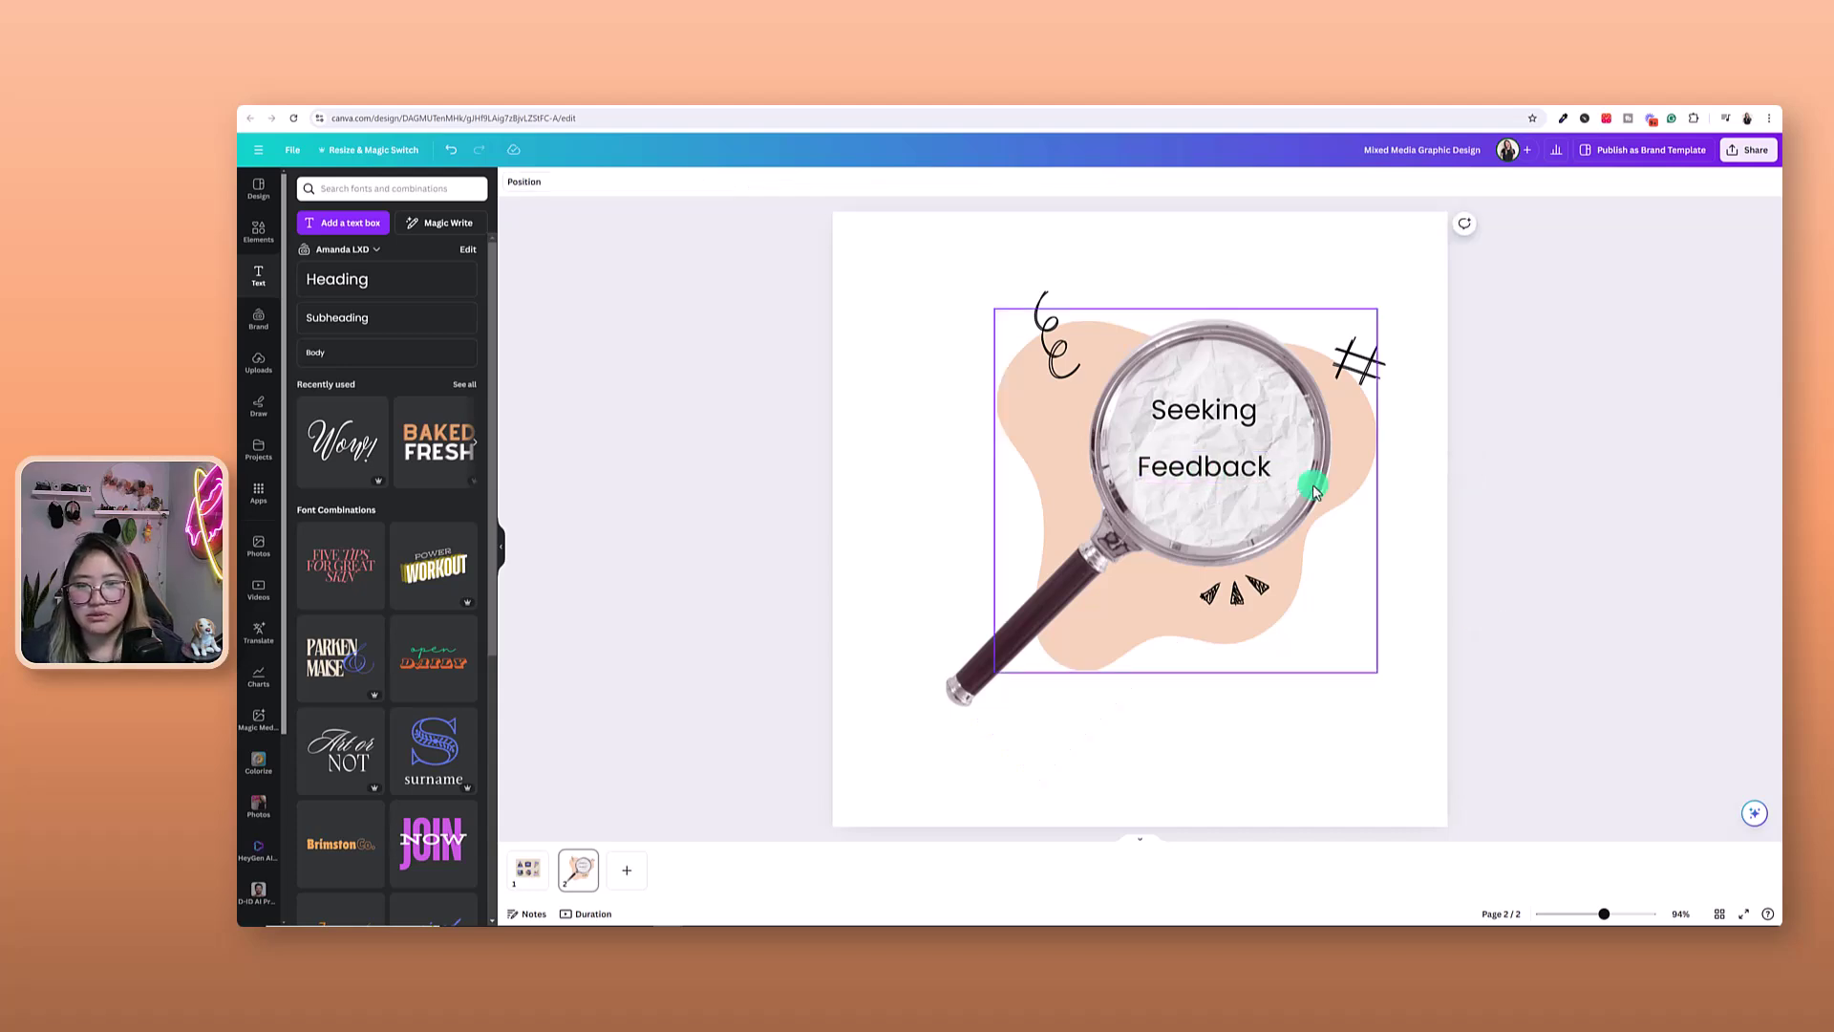
pyautogui.click(1178, 405)
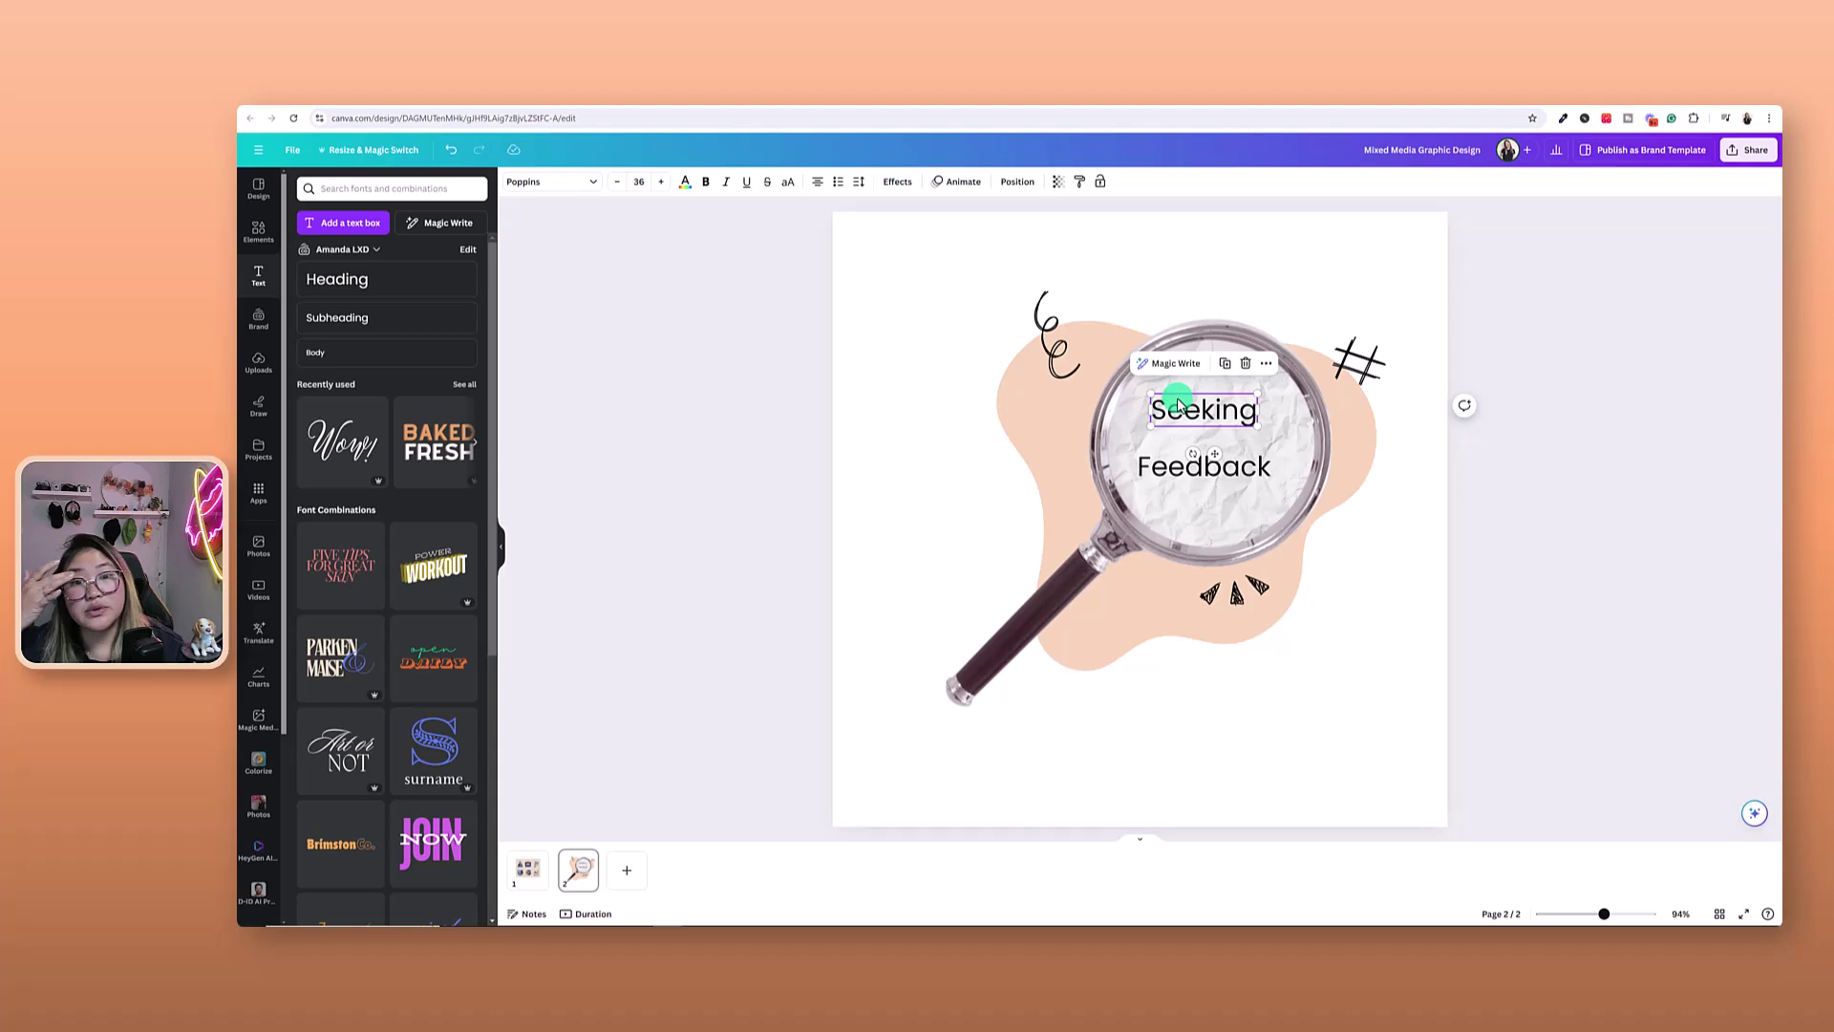
# Give Seeking a light purple Background effect with Roundness 100 and wider Spread
pyautogui.click(898, 181)
pyautogui.click(323, 528)
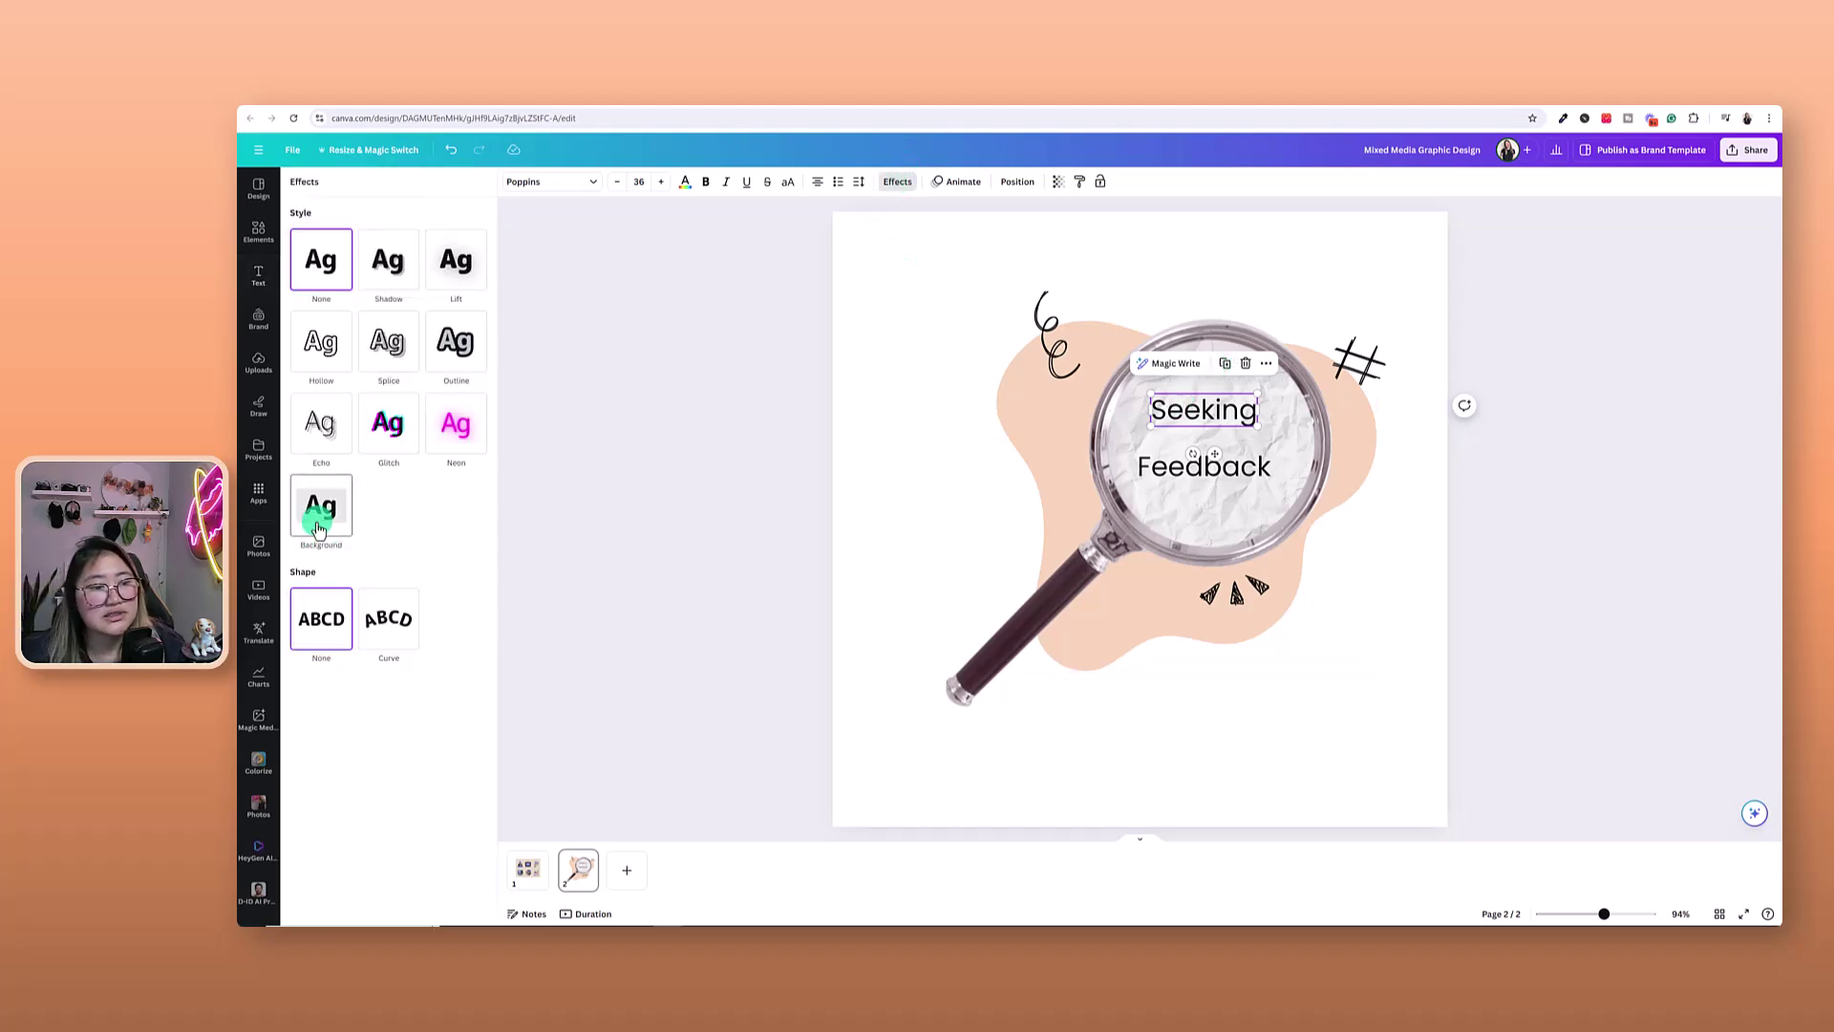
pyautogui.click(478, 699)
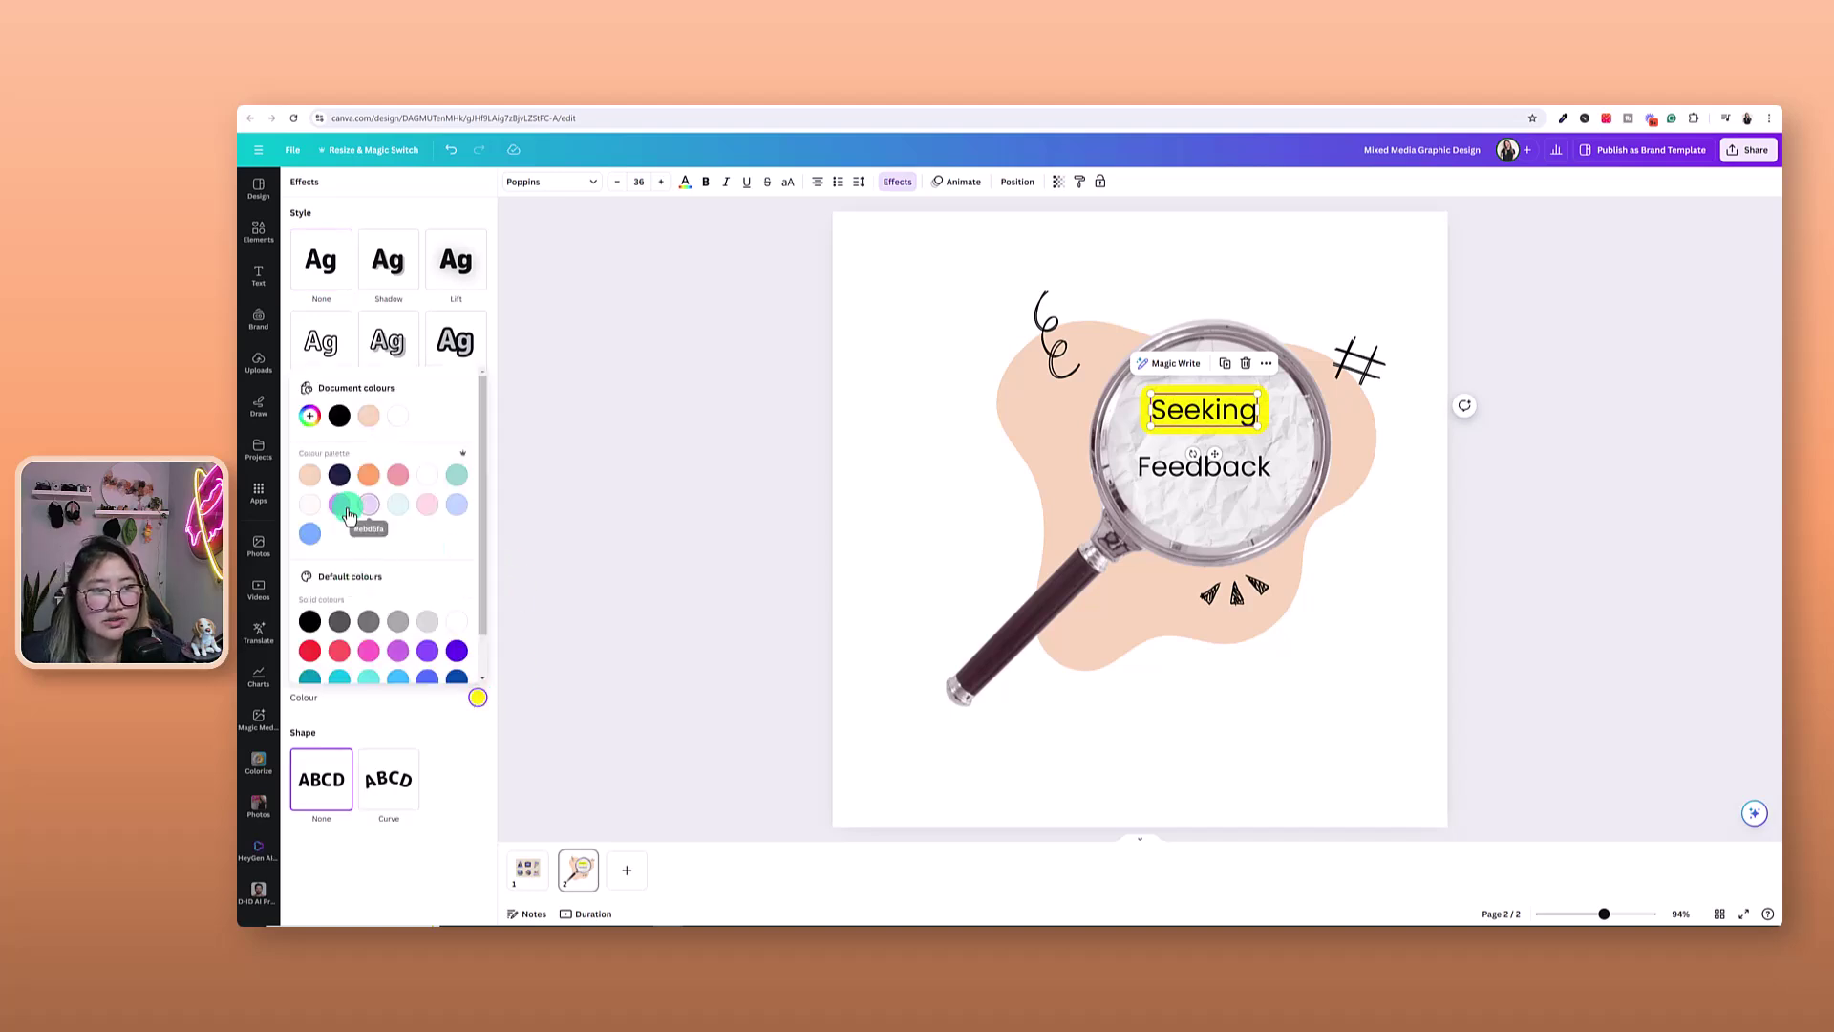
pyautogui.click(318, 541)
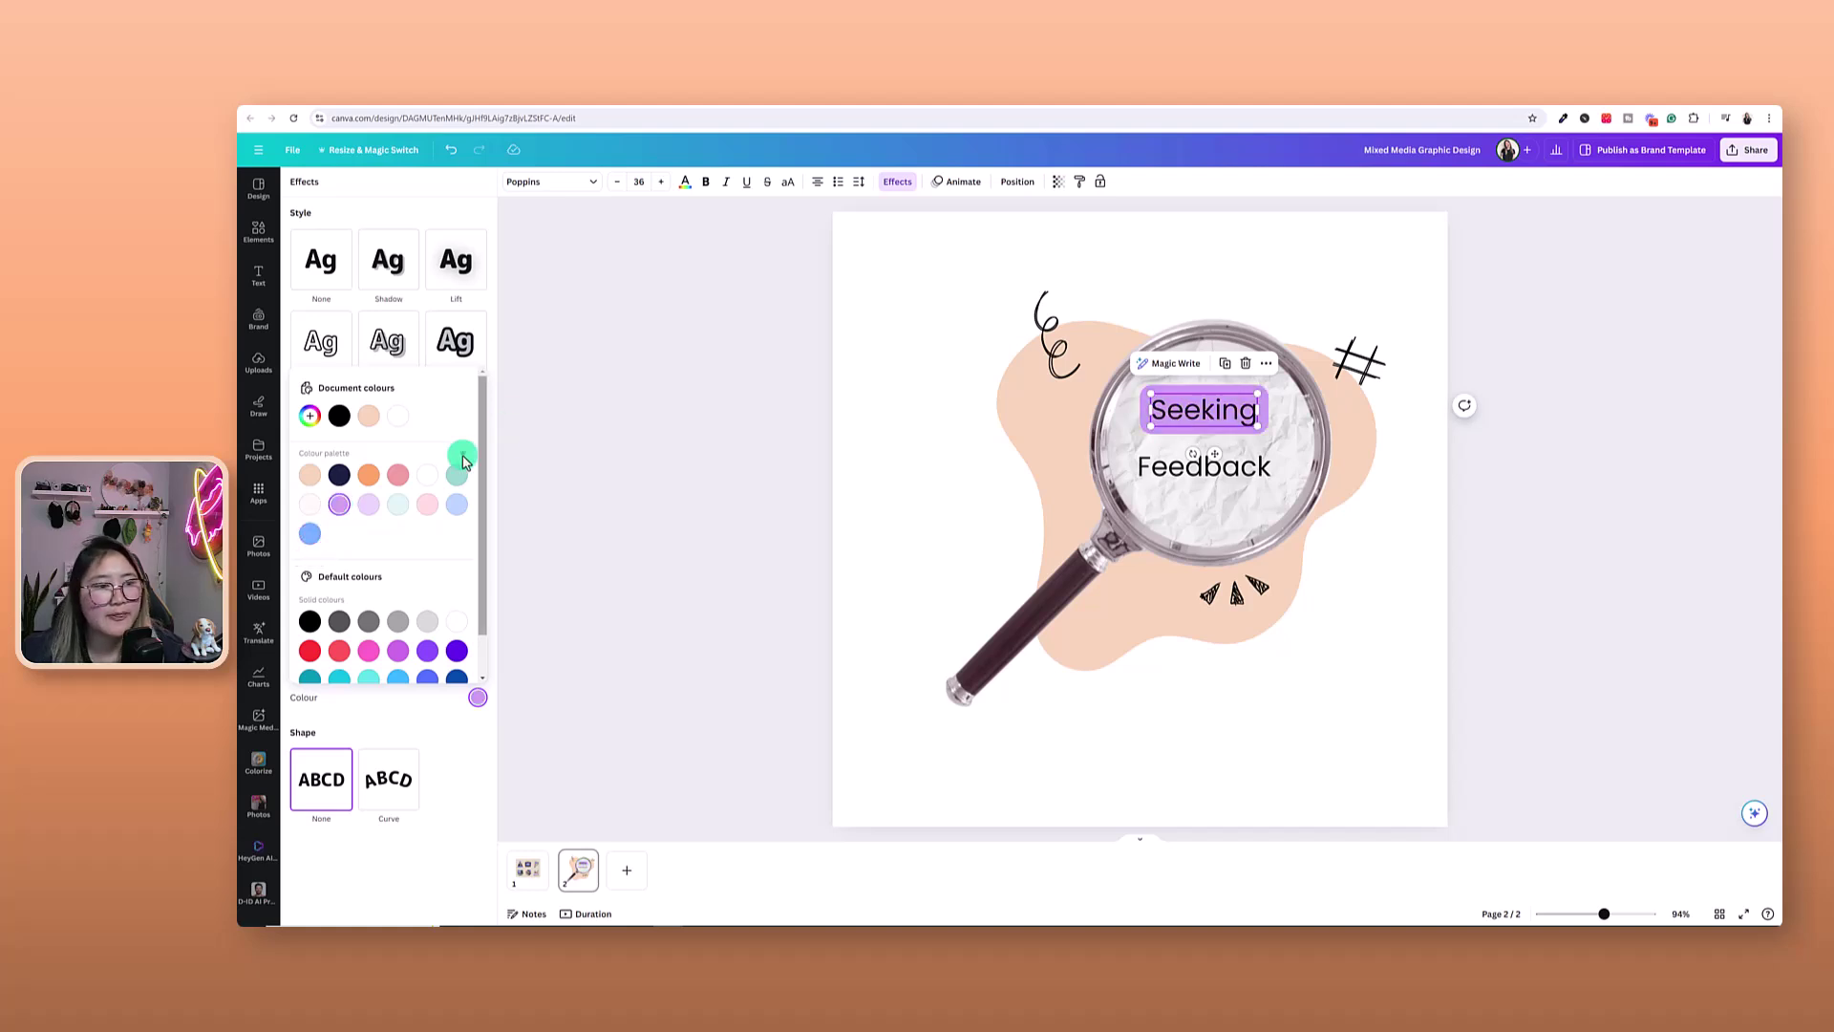
pyautogui.click(328, 210)
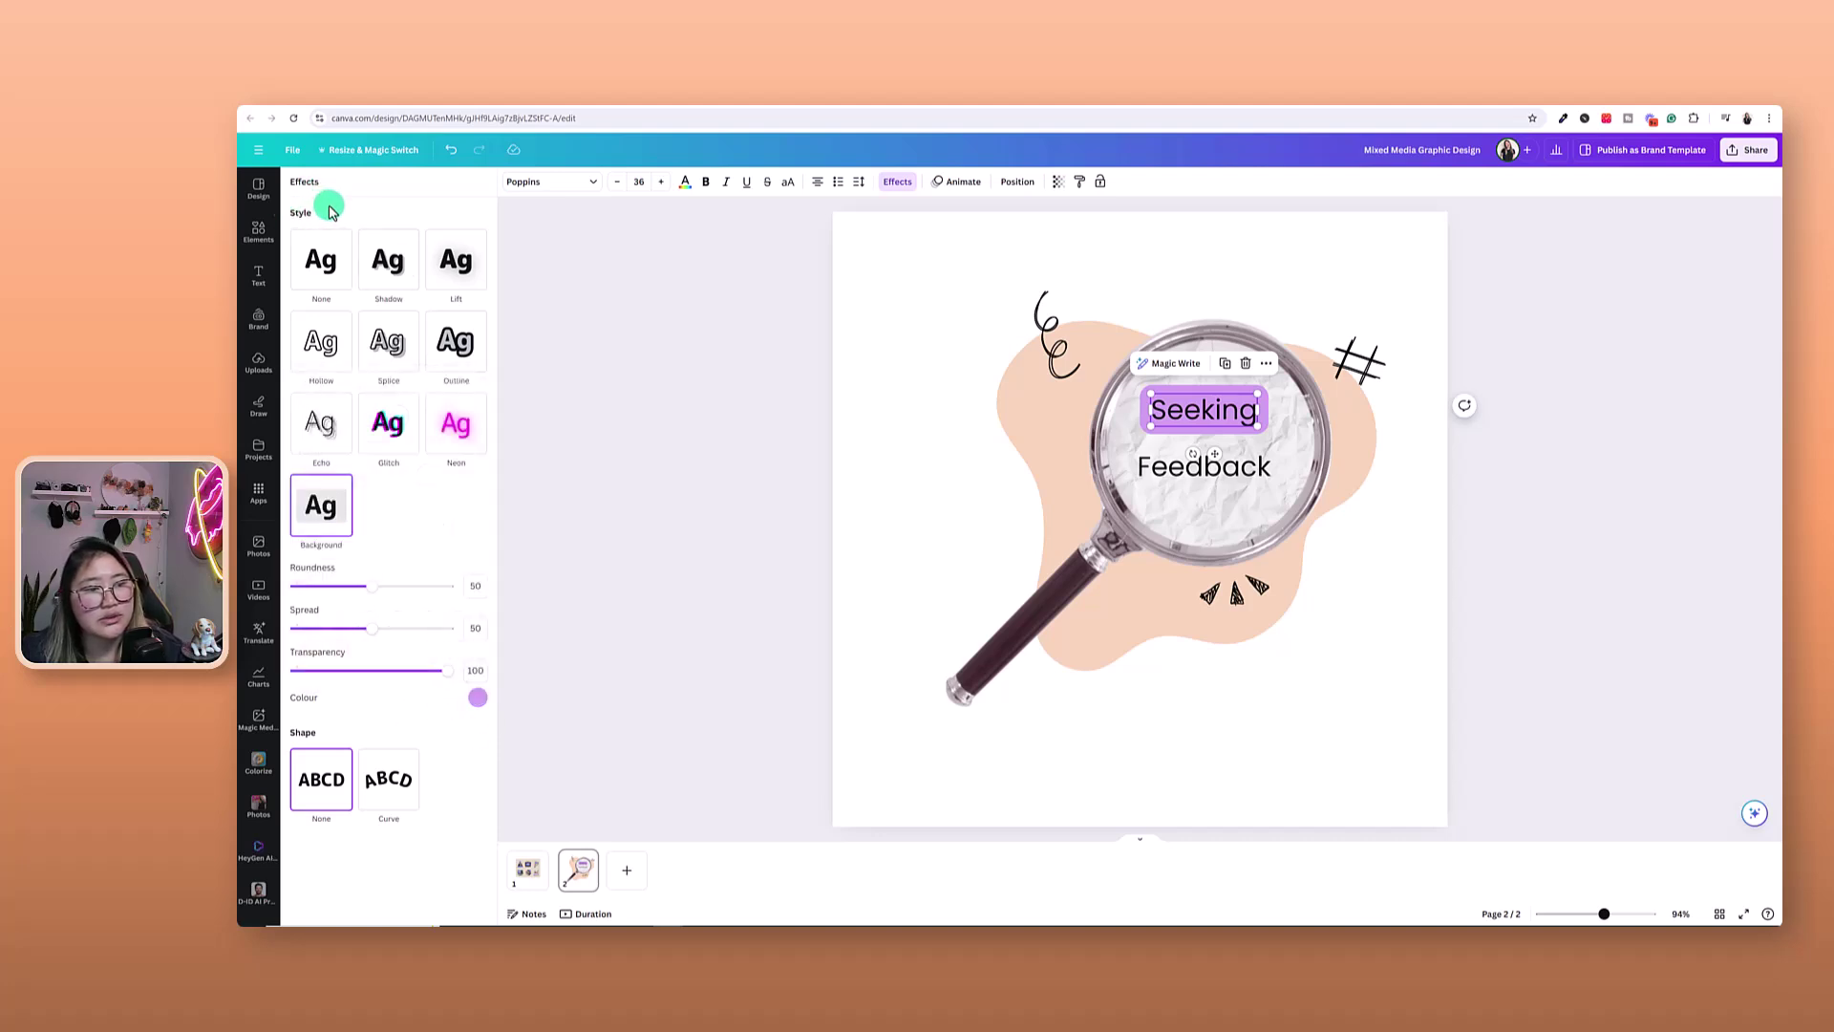
pyautogui.moveTo(402, 594); pyautogui.dragTo(698, 597)
pyautogui.moveTo(451, 599); pyautogui.dragTo(645, 598)
pyautogui.moveTo(387, 640); pyautogui.dragTo(414, 632)
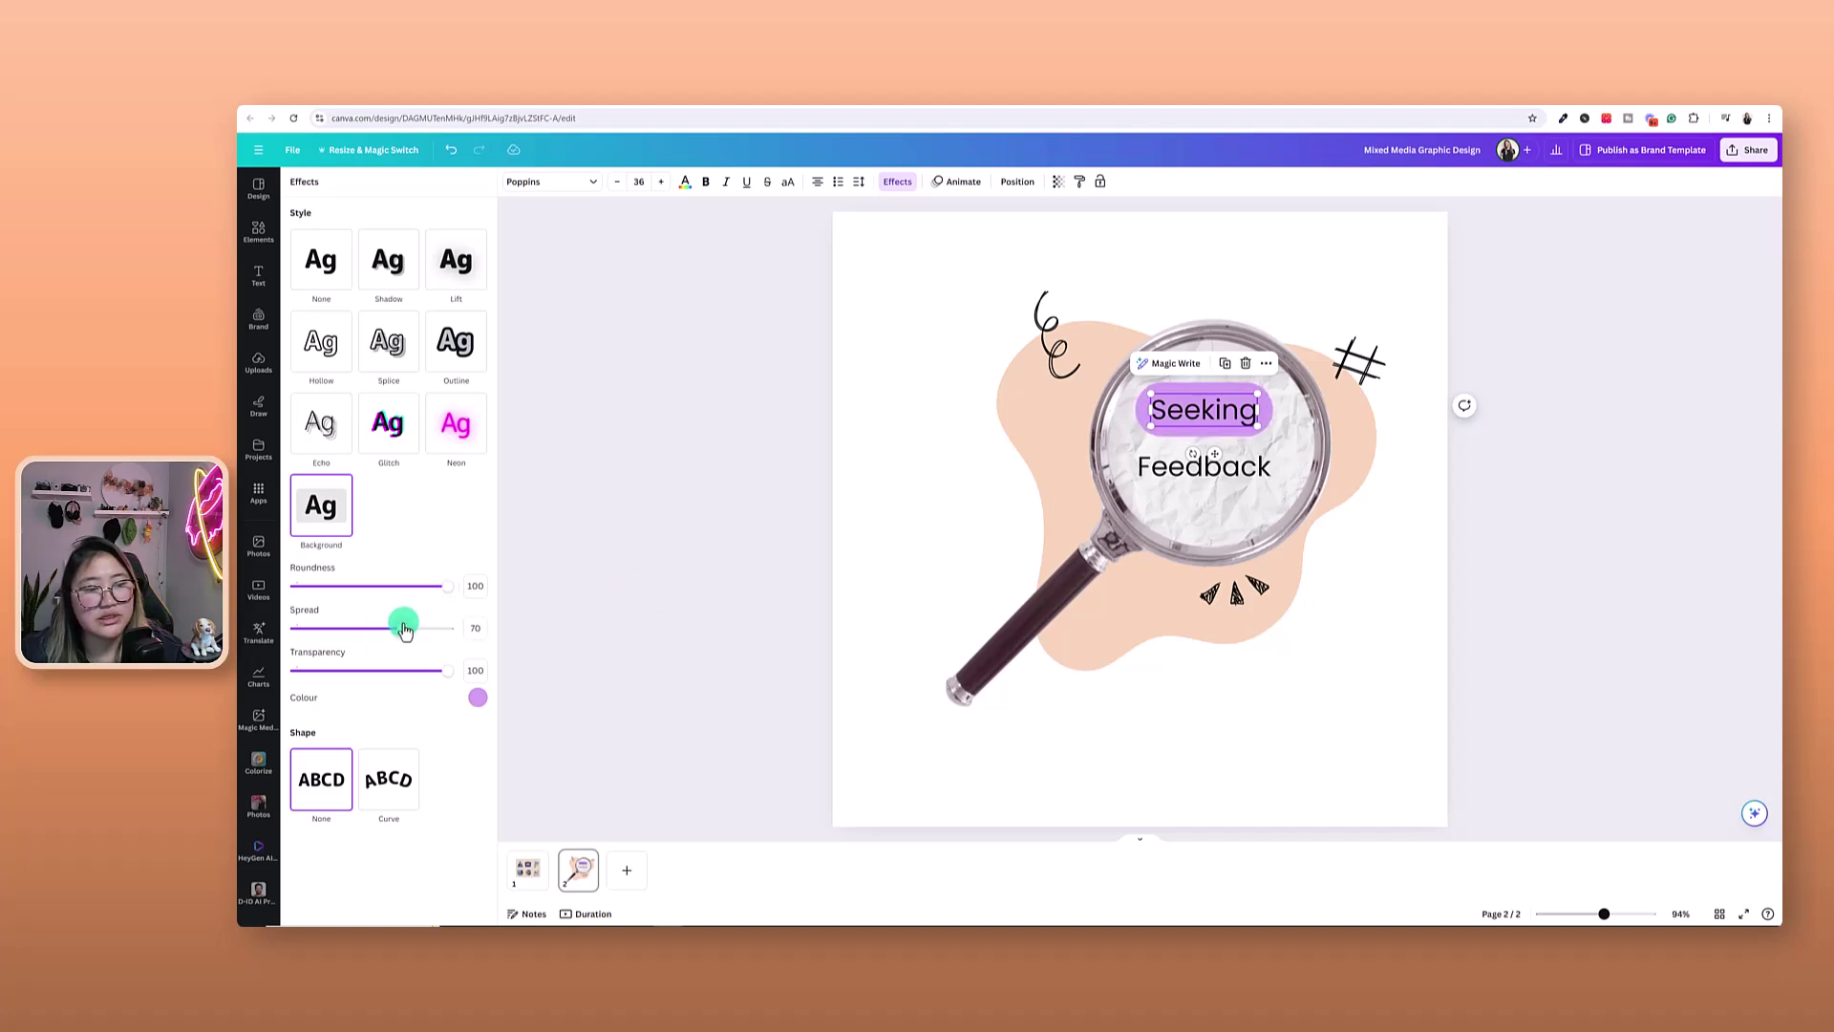
# Shrink Seeking slightly and paste its pill style onto Feedback
pyautogui.click(600, 596)
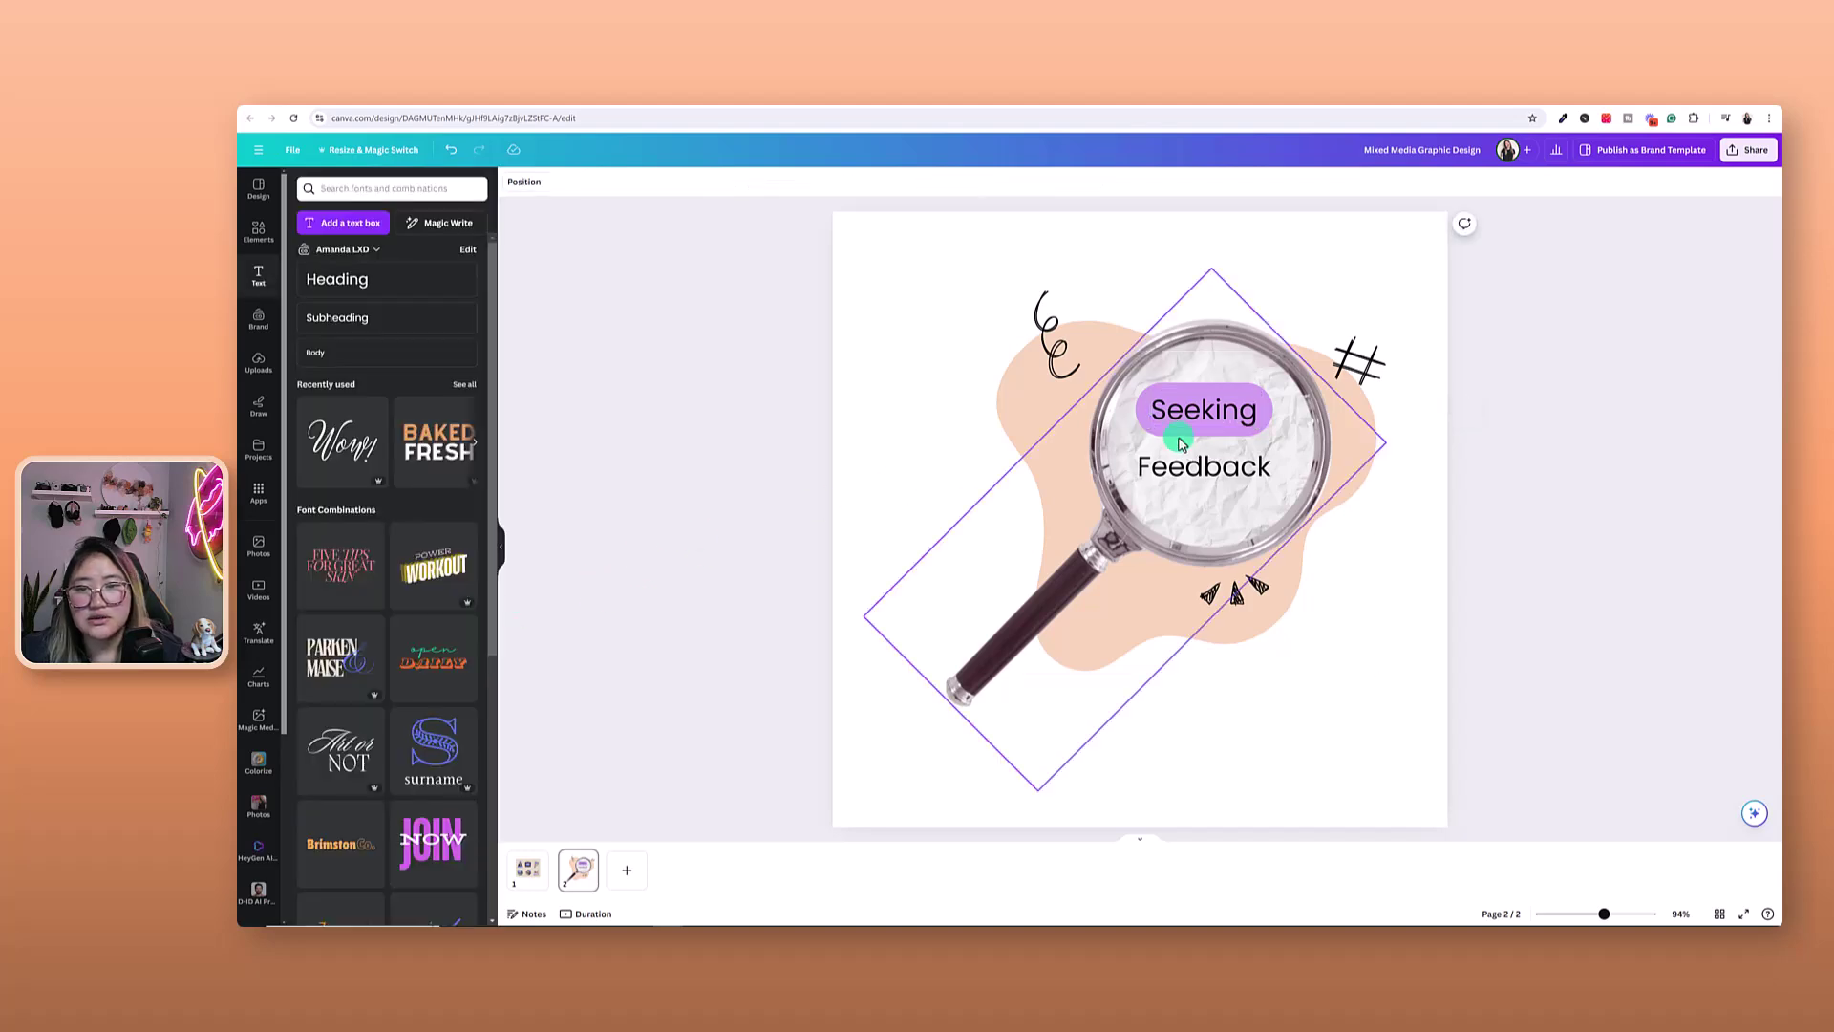
pyautogui.click(1249, 422)
pyautogui.moveTo(1257, 427)
pyautogui.mouseDown()
pyautogui.moveTo(1219, 413)
pyautogui.moveTo(1227, 401)
pyautogui.mouseUp()
pyautogui.rightClick(1229, 395)
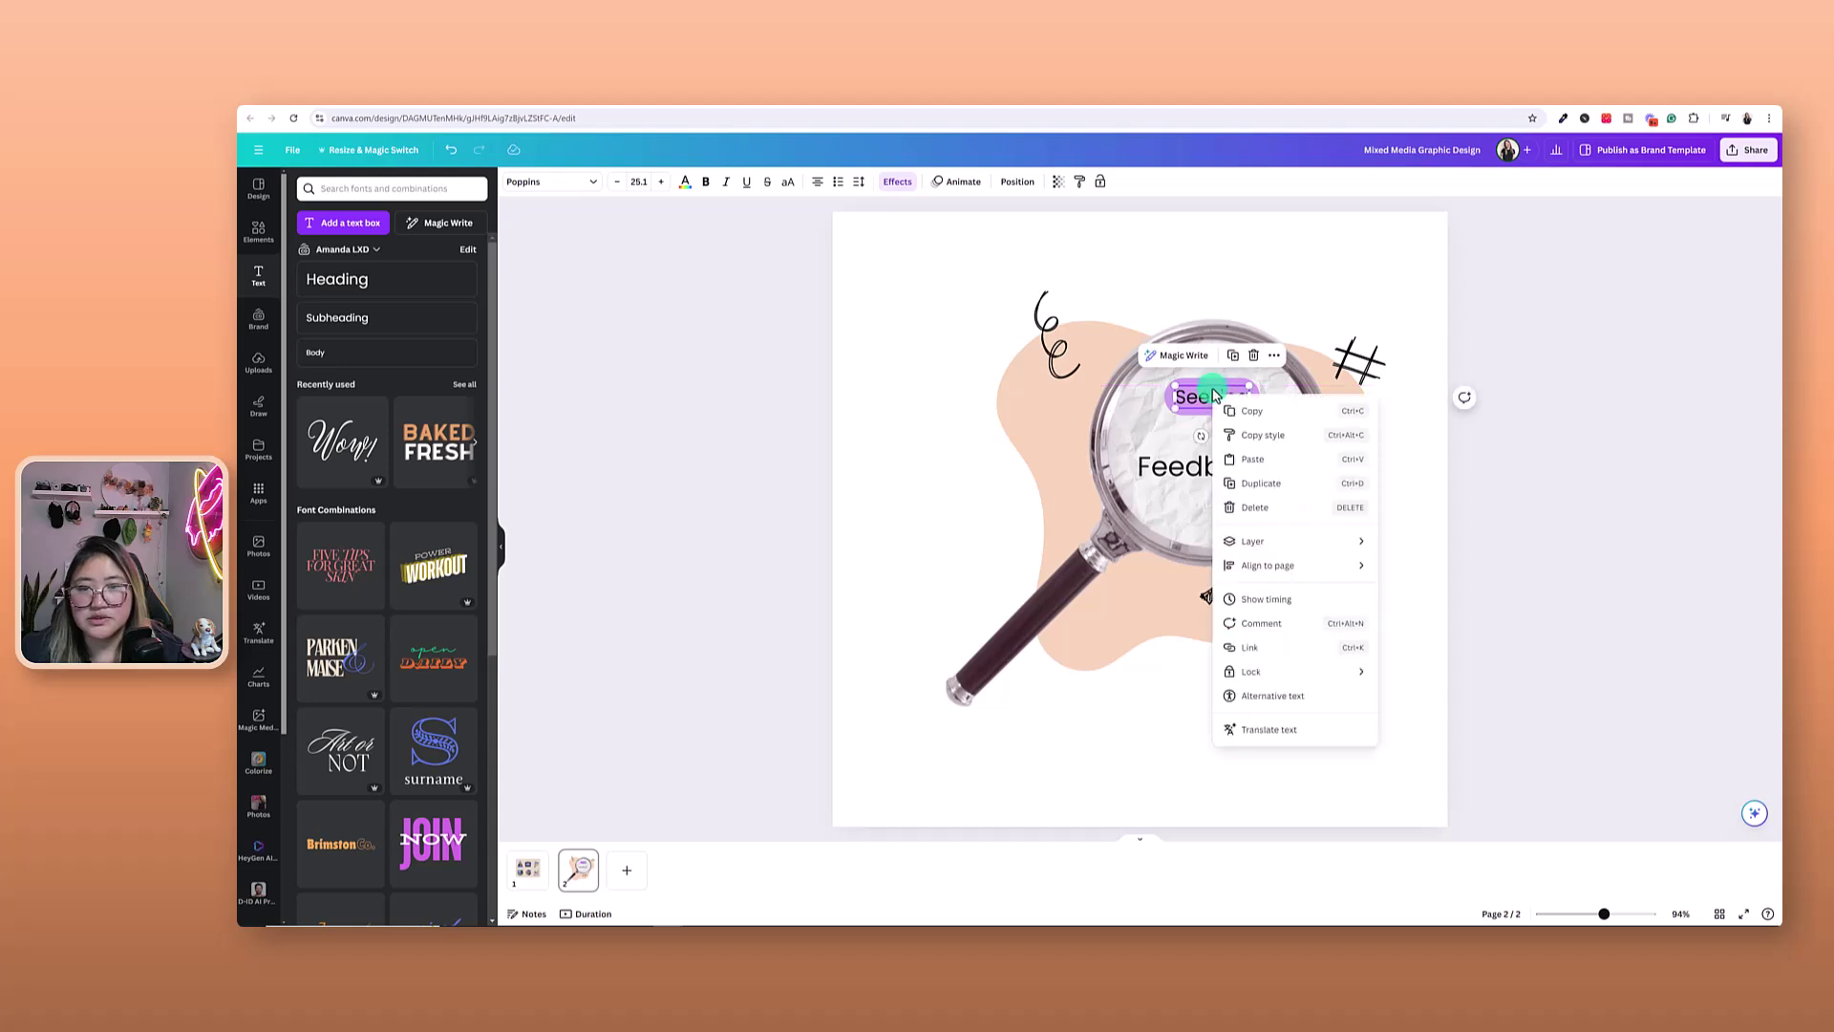
pyautogui.click(1242, 430)
pyautogui.click(1181, 468)
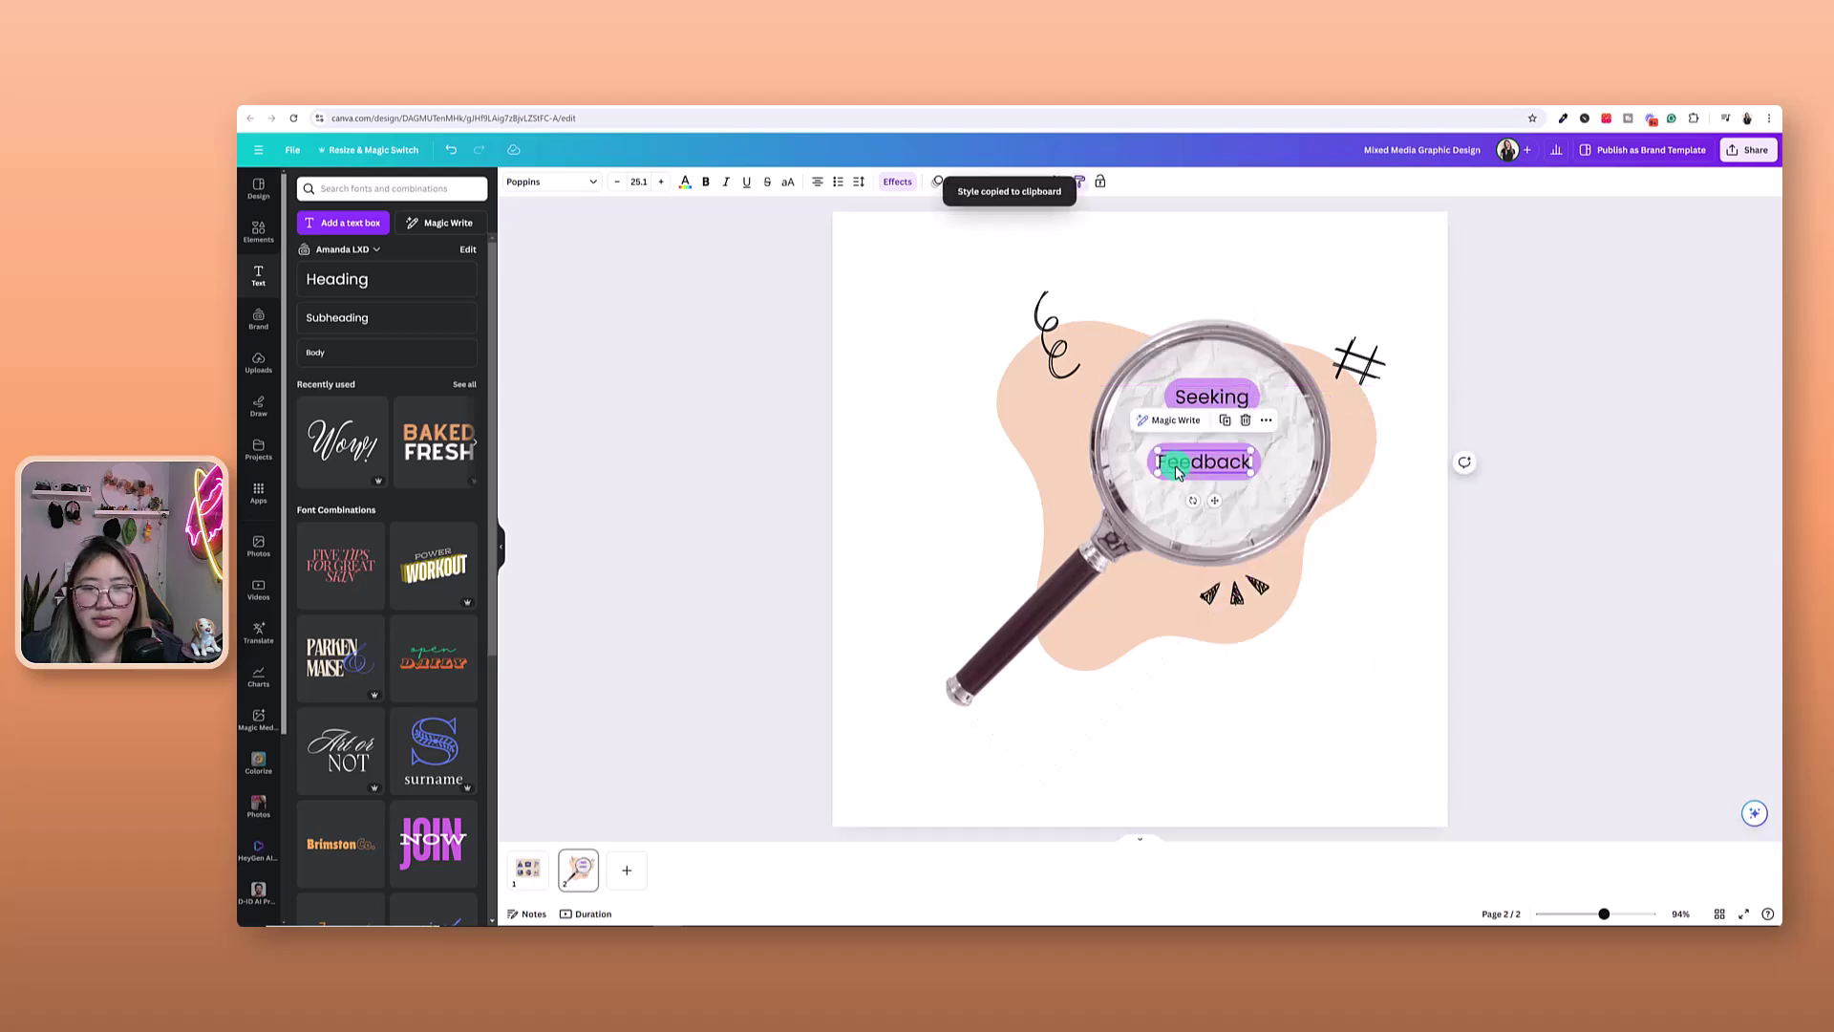
# Move Feedback up beneath Seeking and centre the Seeking pill above it
pyautogui.click(774, 509)
pyautogui.moveTo(1221, 461); pyautogui.dragTo(1229, 441)
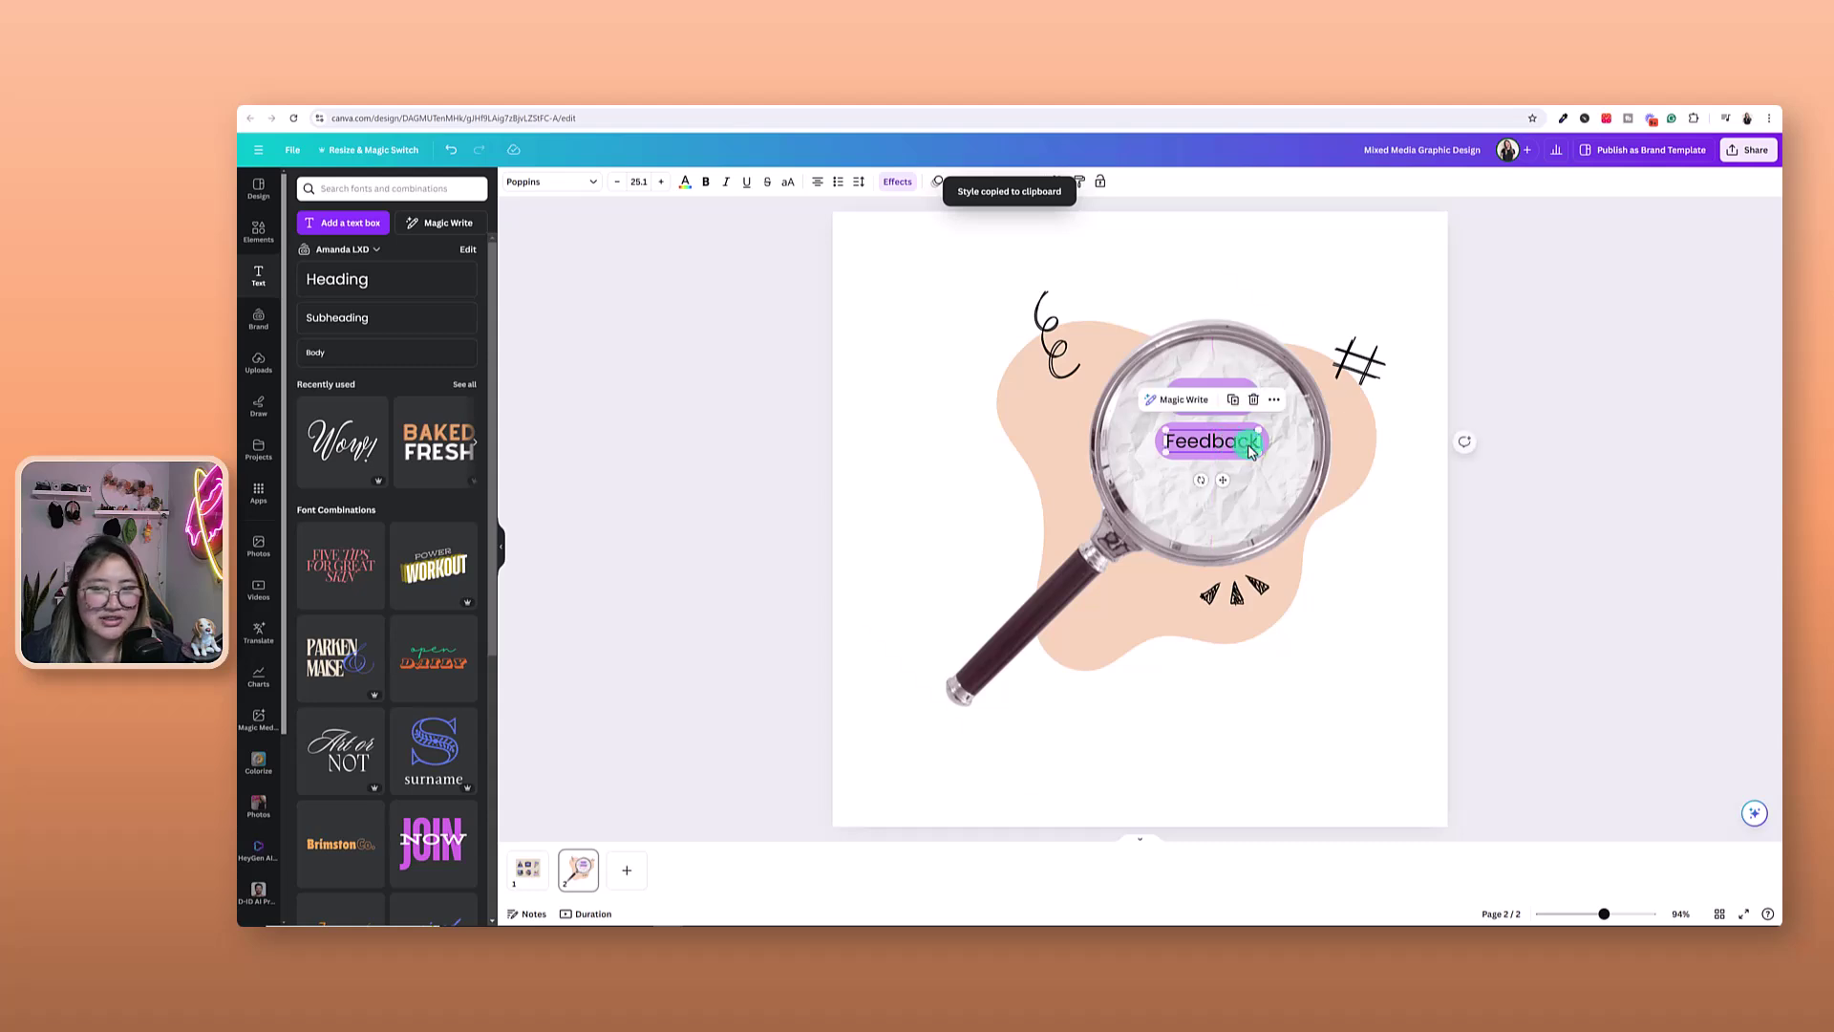
pyautogui.click(1449, 564)
pyautogui.doubleClick(1205, 400)
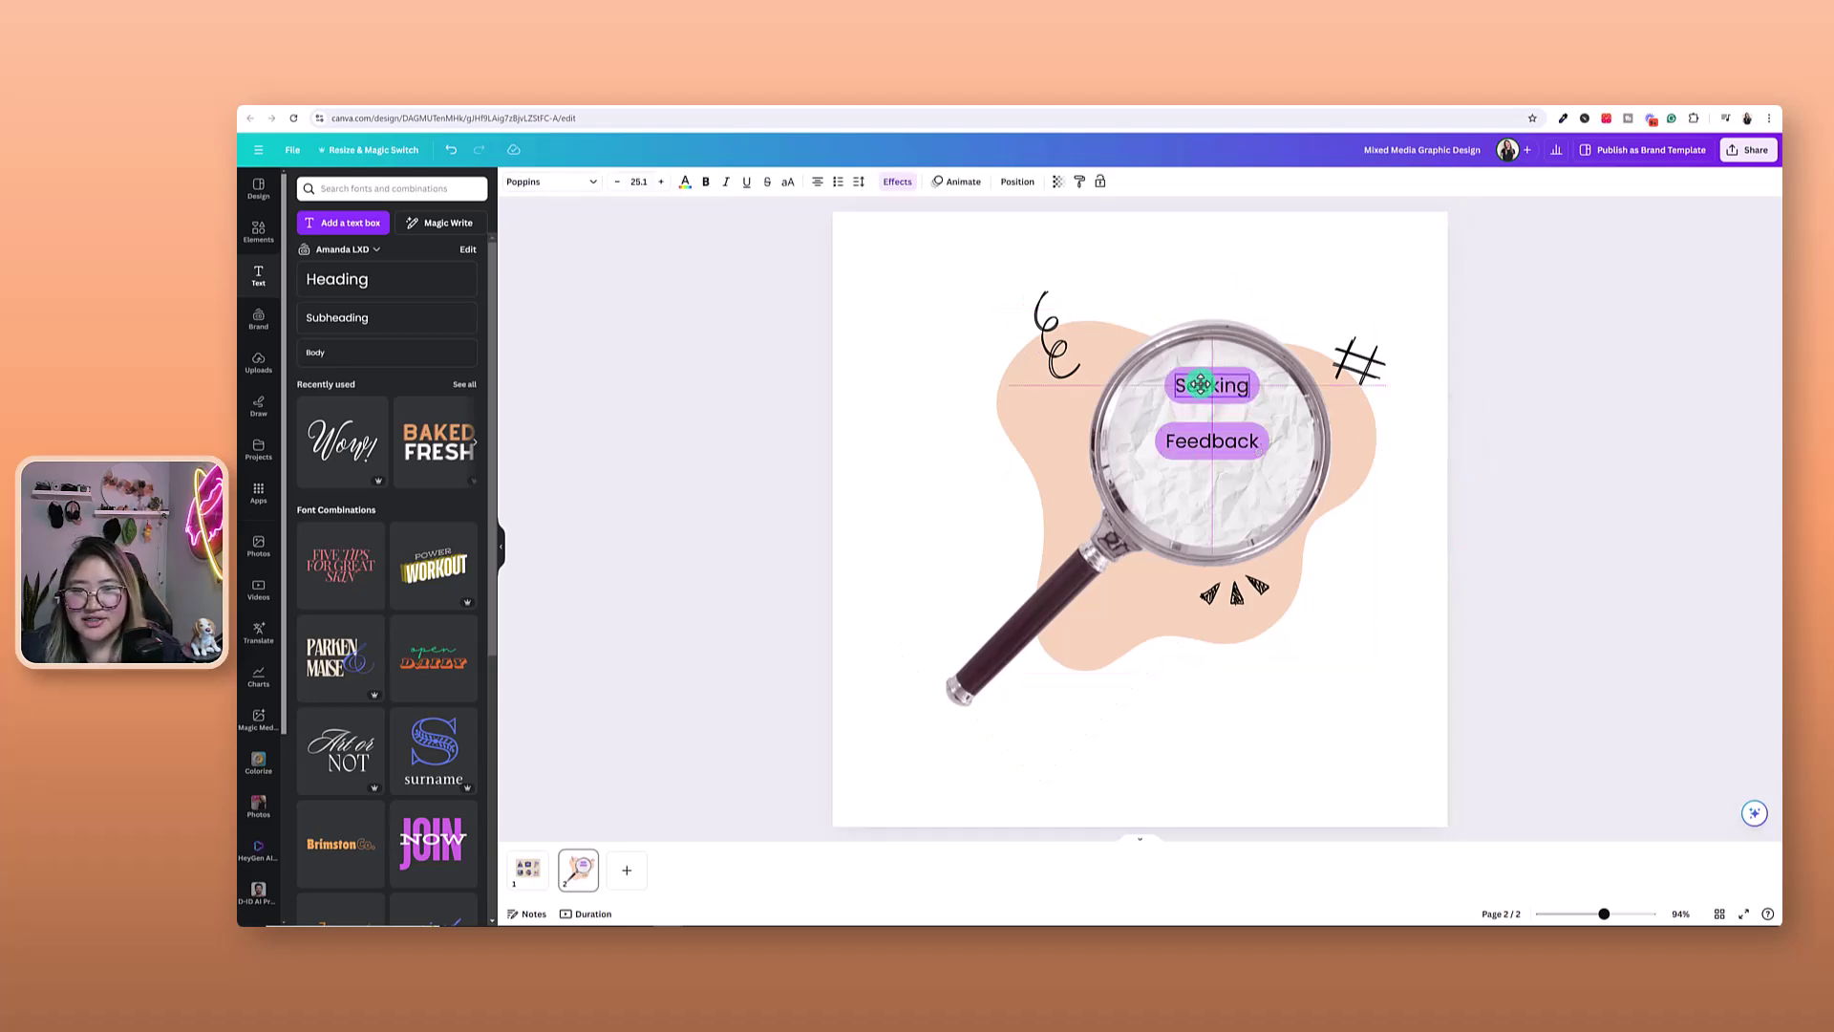
pyautogui.moveTo(1168, 440); pyautogui.dragTo(1309, 466)
# Tilt Seeking about 8° and Feedback about -4°, then check page 1 and return to page 2
pyautogui.click(1512, 605)
pyautogui.click(1211, 397)
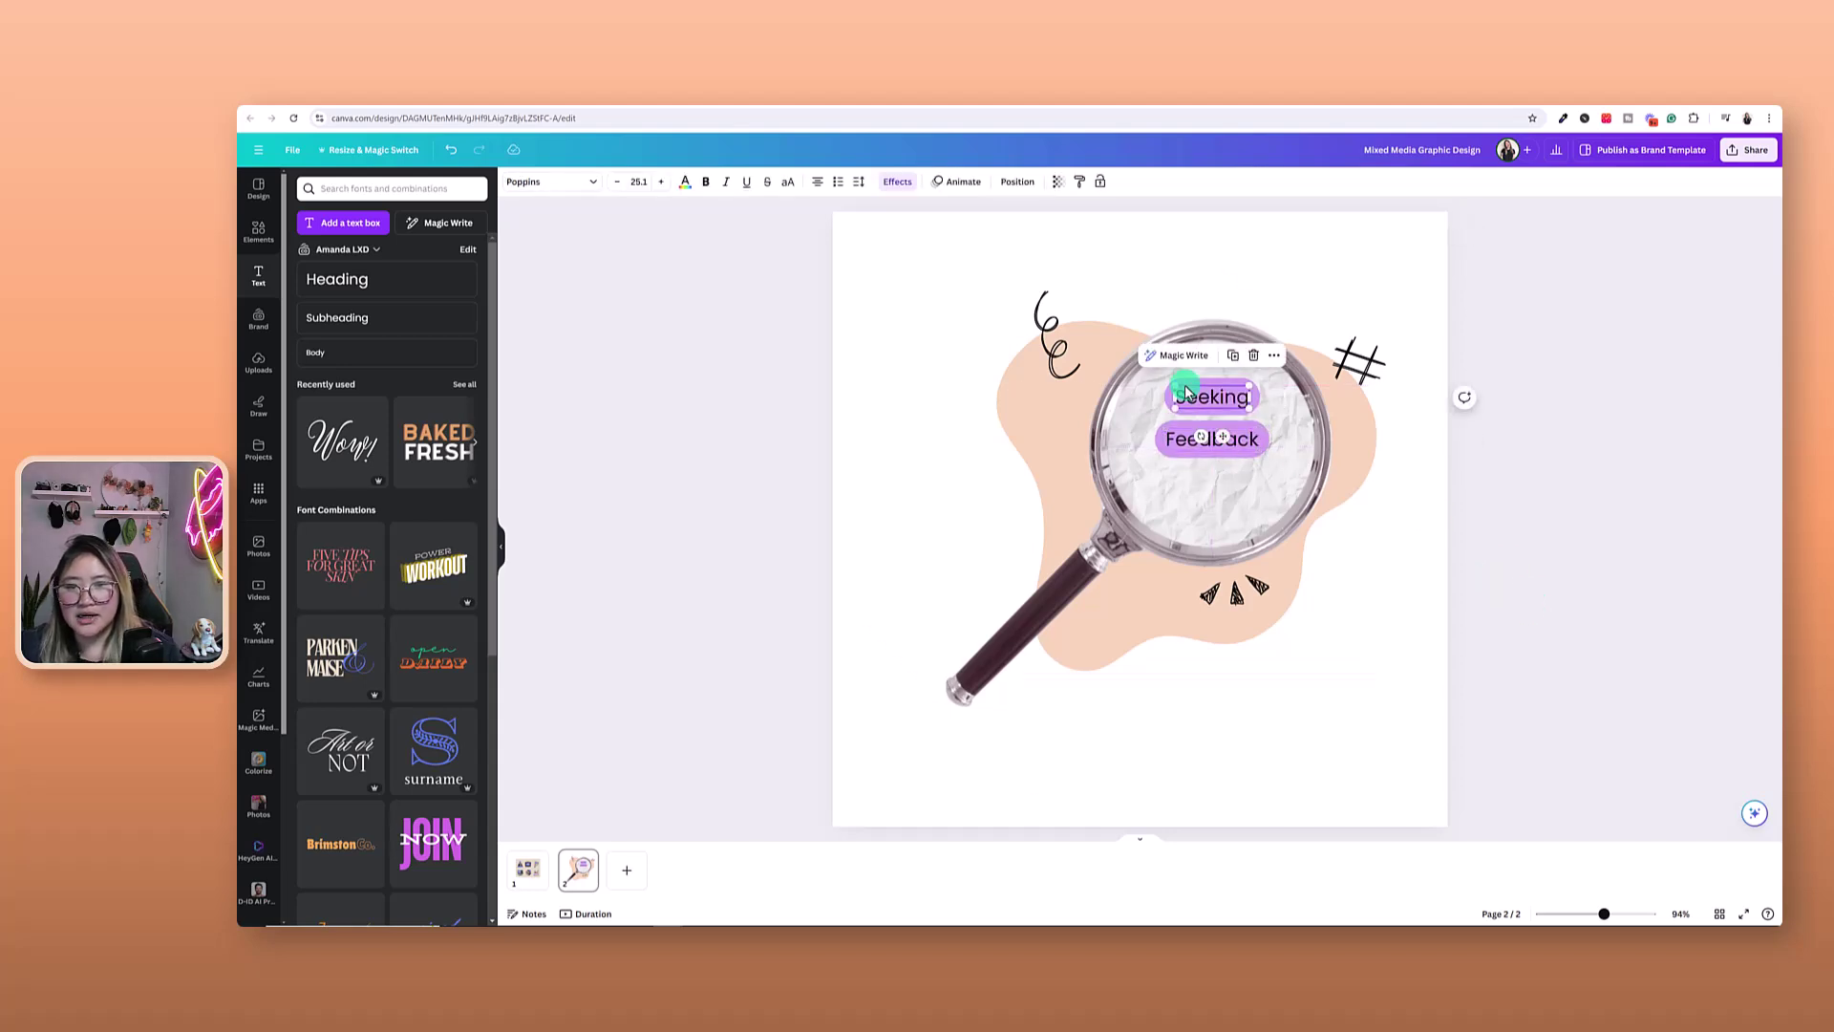
pyautogui.moveTo(1212, 429)
pyautogui.mouseDown()
pyautogui.moveTo(1177, 434)
pyautogui.moveTo(1197, 432)
pyautogui.moveTo(1203, 485)
pyautogui.moveTo(1217, 443)
pyautogui.mouseUp()
pyautogui.click(1211, 440)
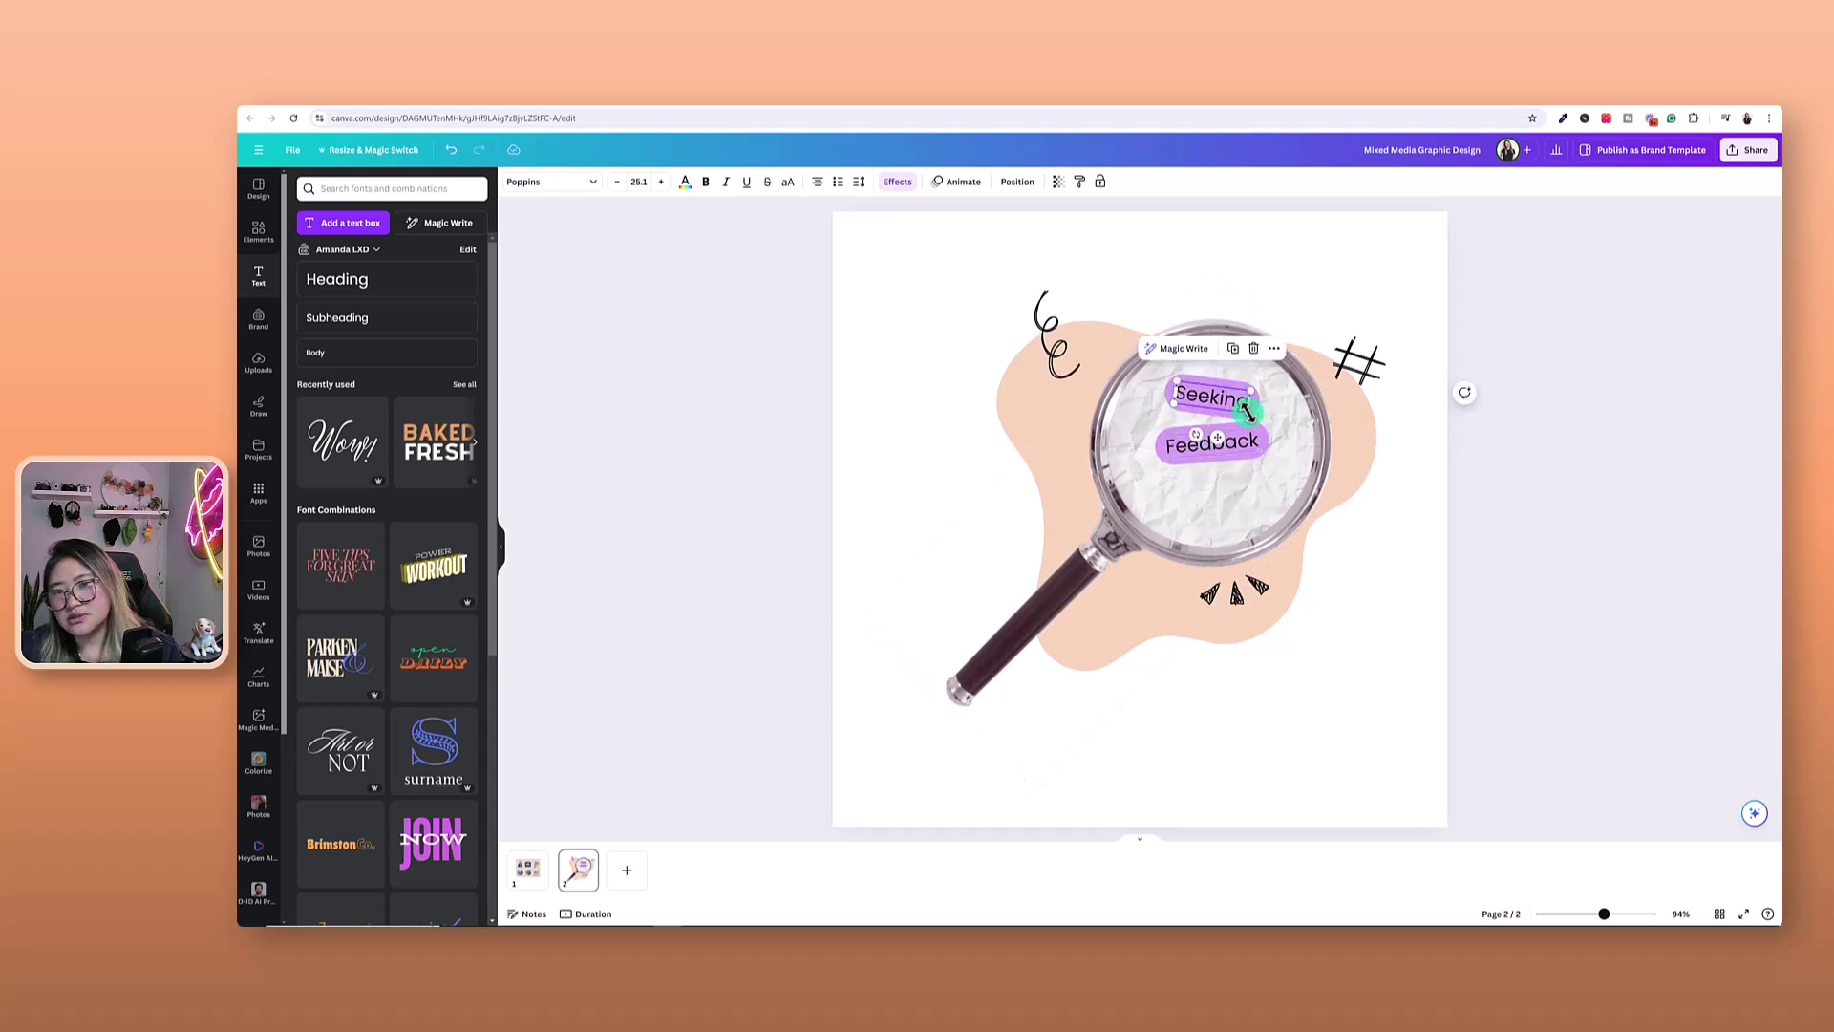
pyautogui.click(1471, 541)
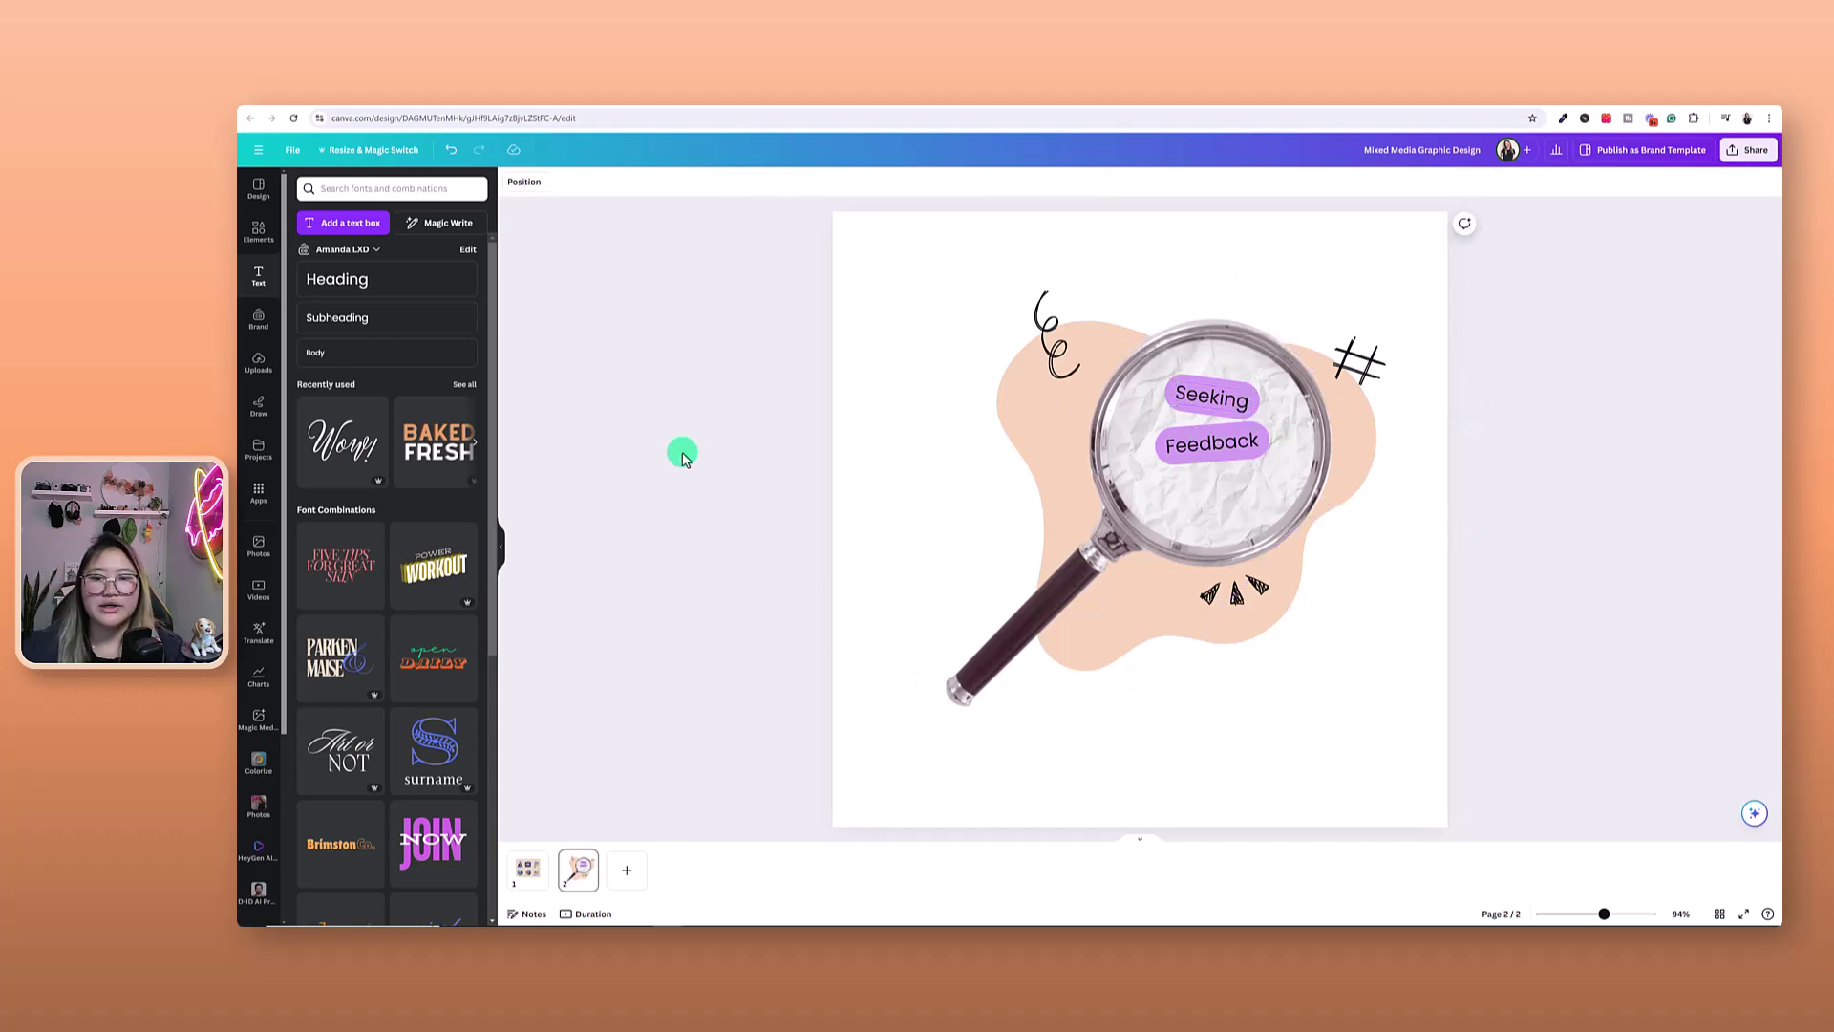
pyautogui.click(531, 874)
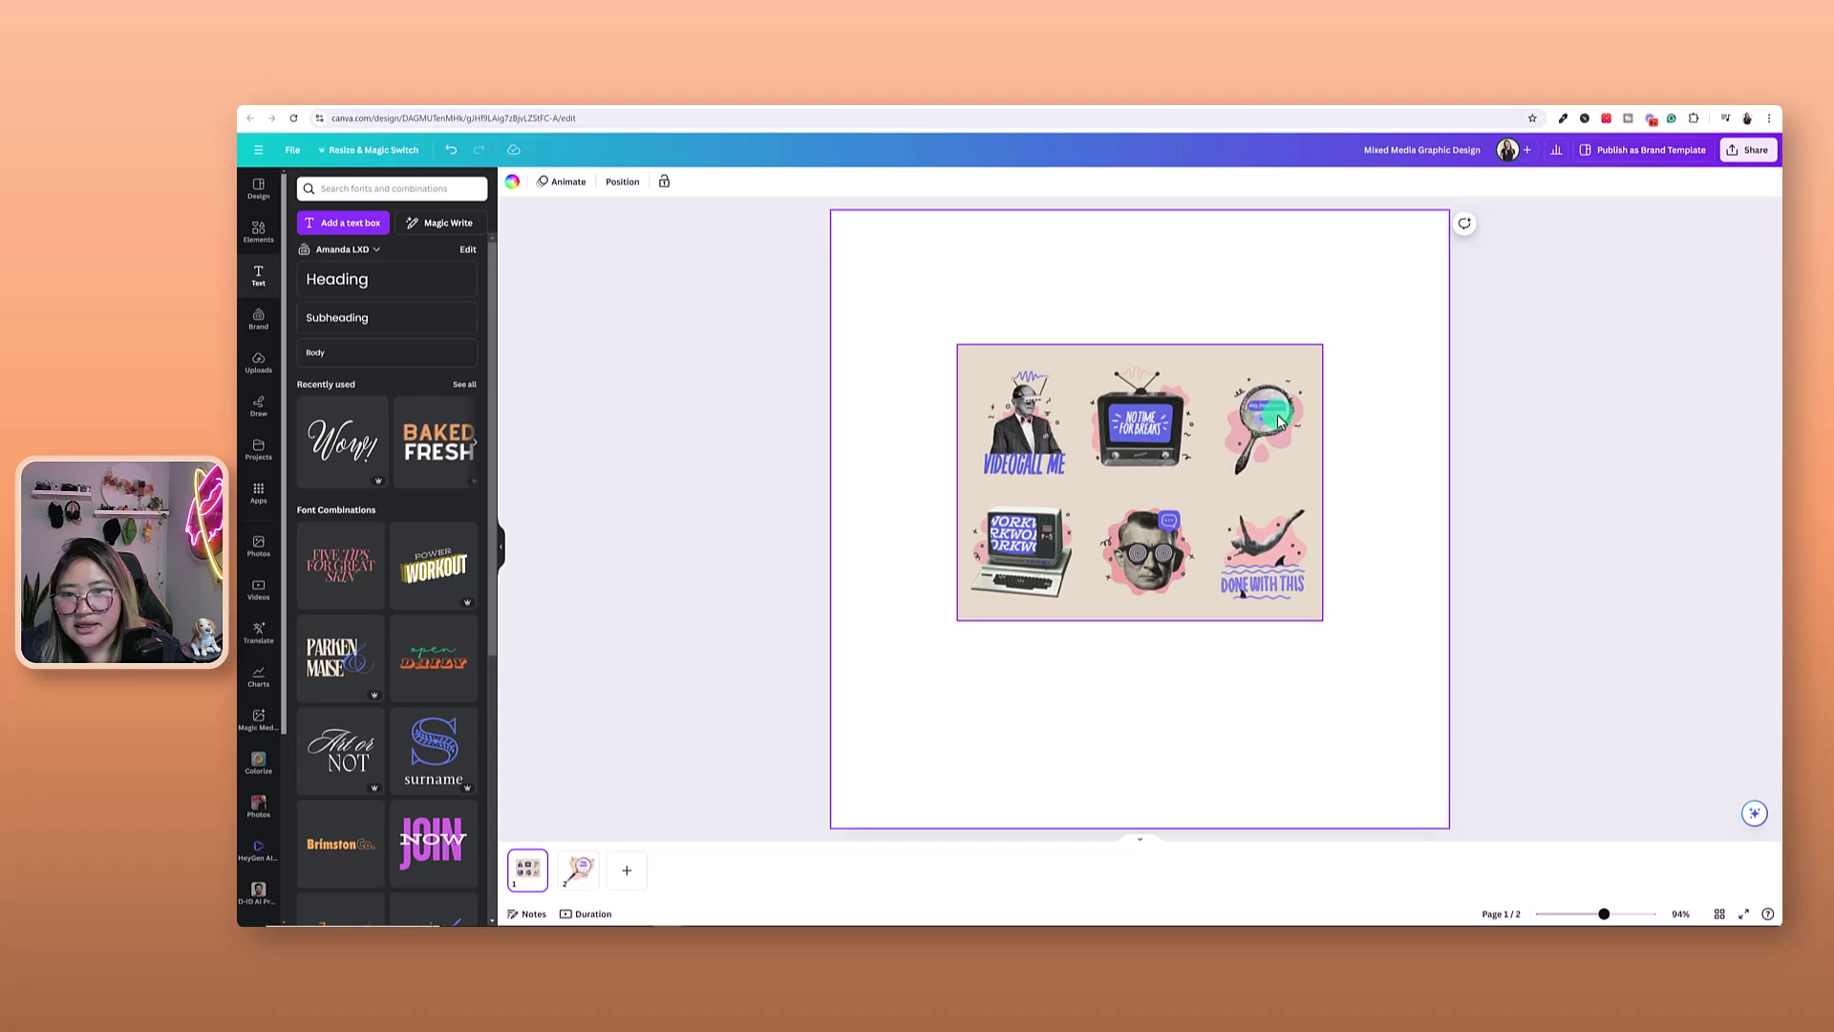
pyautogui.click(577, 873)
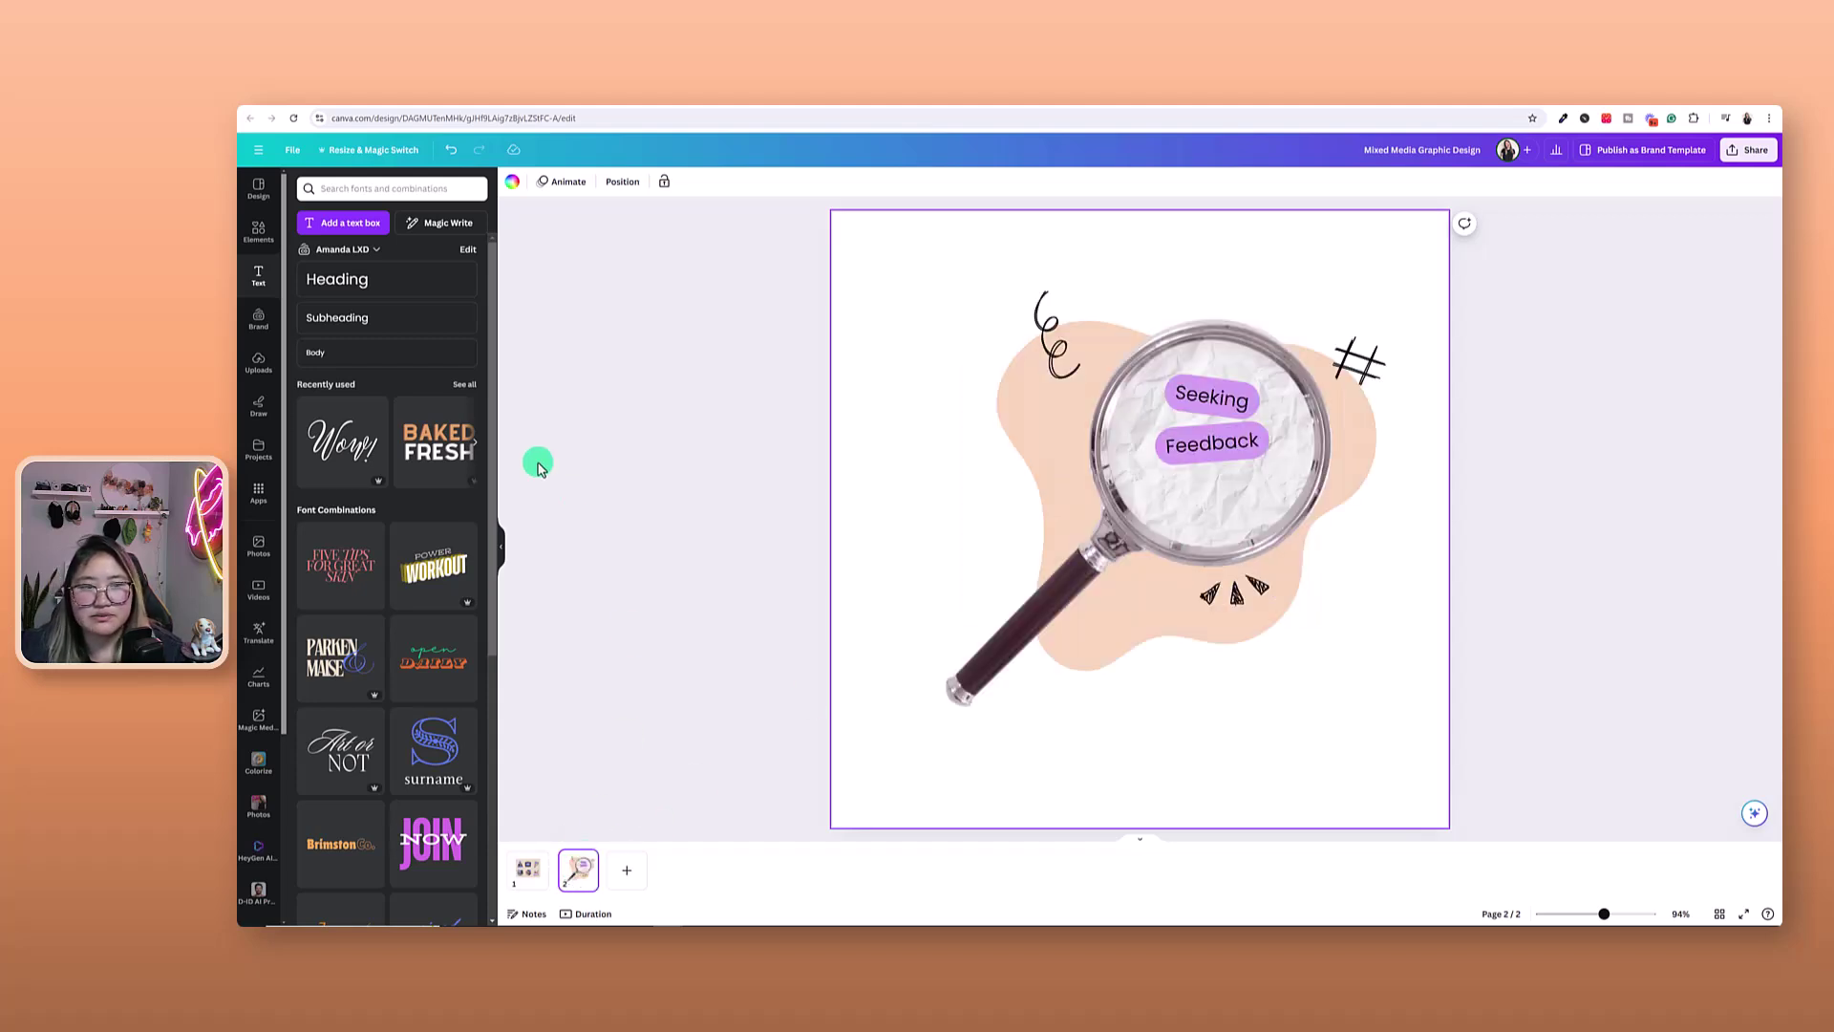
# Search the elements library for 'speech bubble'
pyautogui.click(260, 230)
pyautogui.click(258, 229)
pyautogui.click(351, 189)
pyautogui.write('spee')
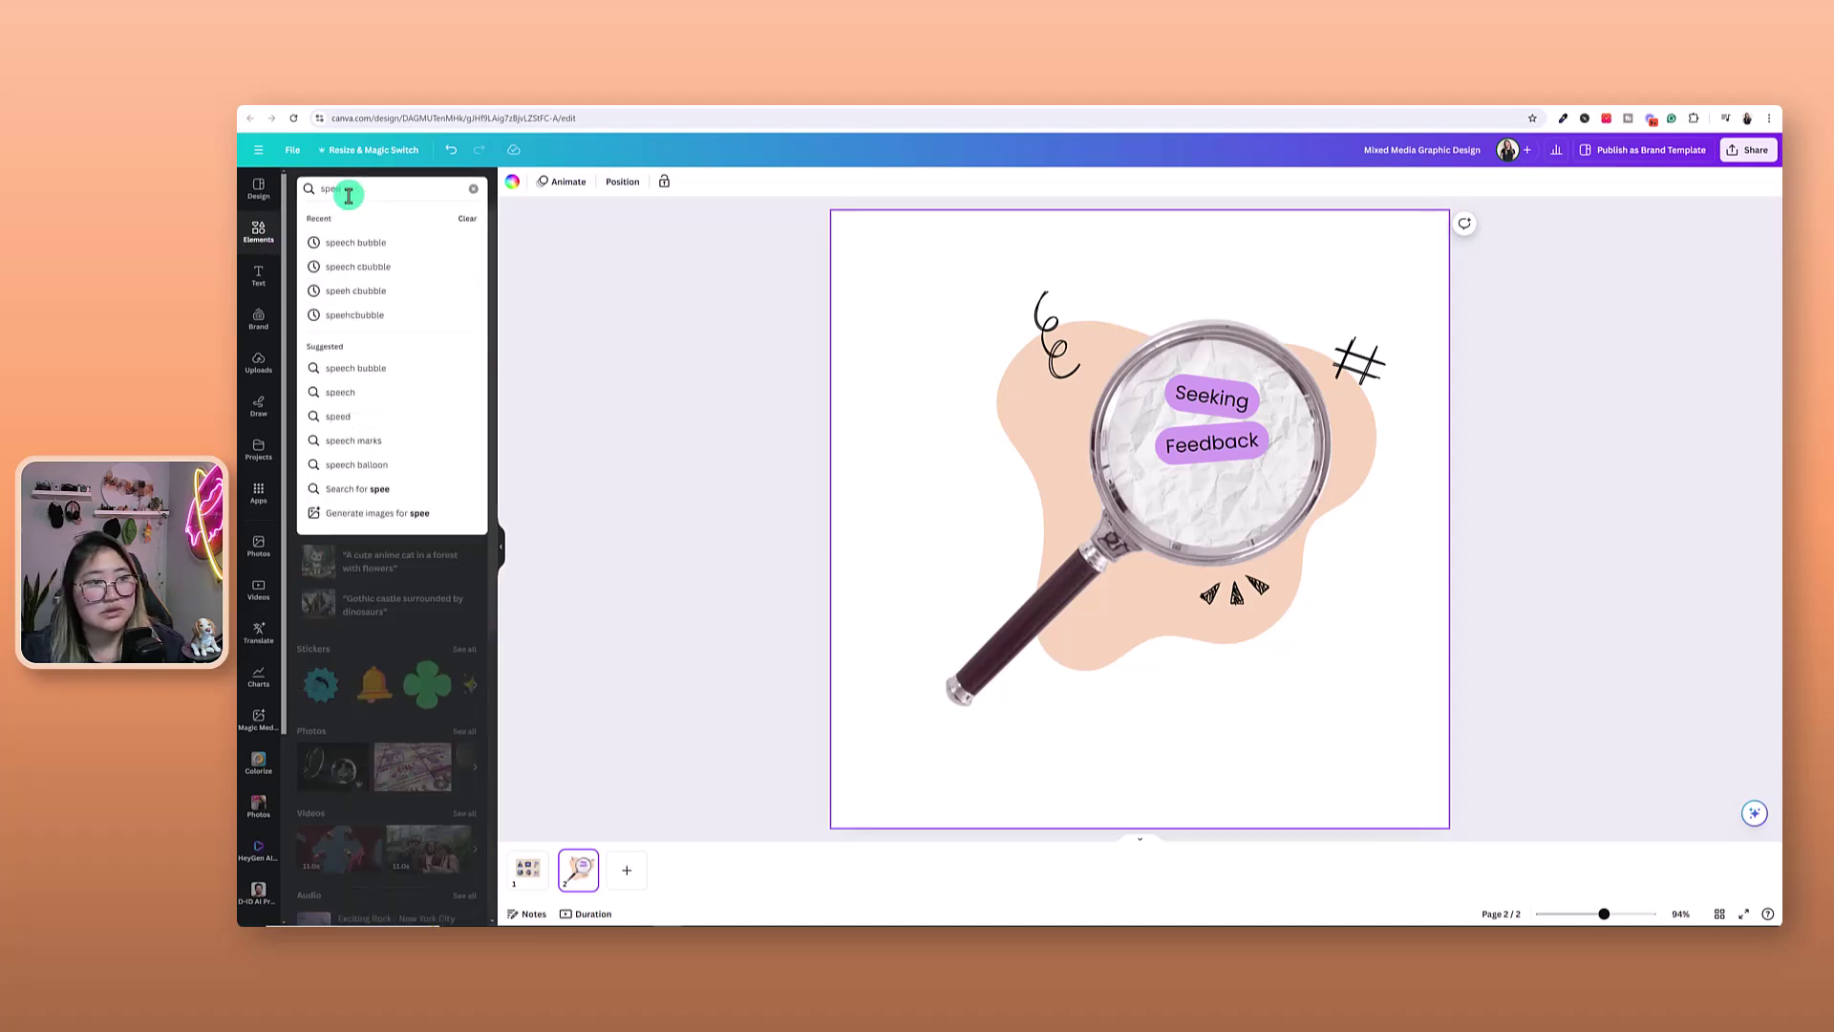
pyautogui.write('ch bubble')
pyautogui.press('Return')
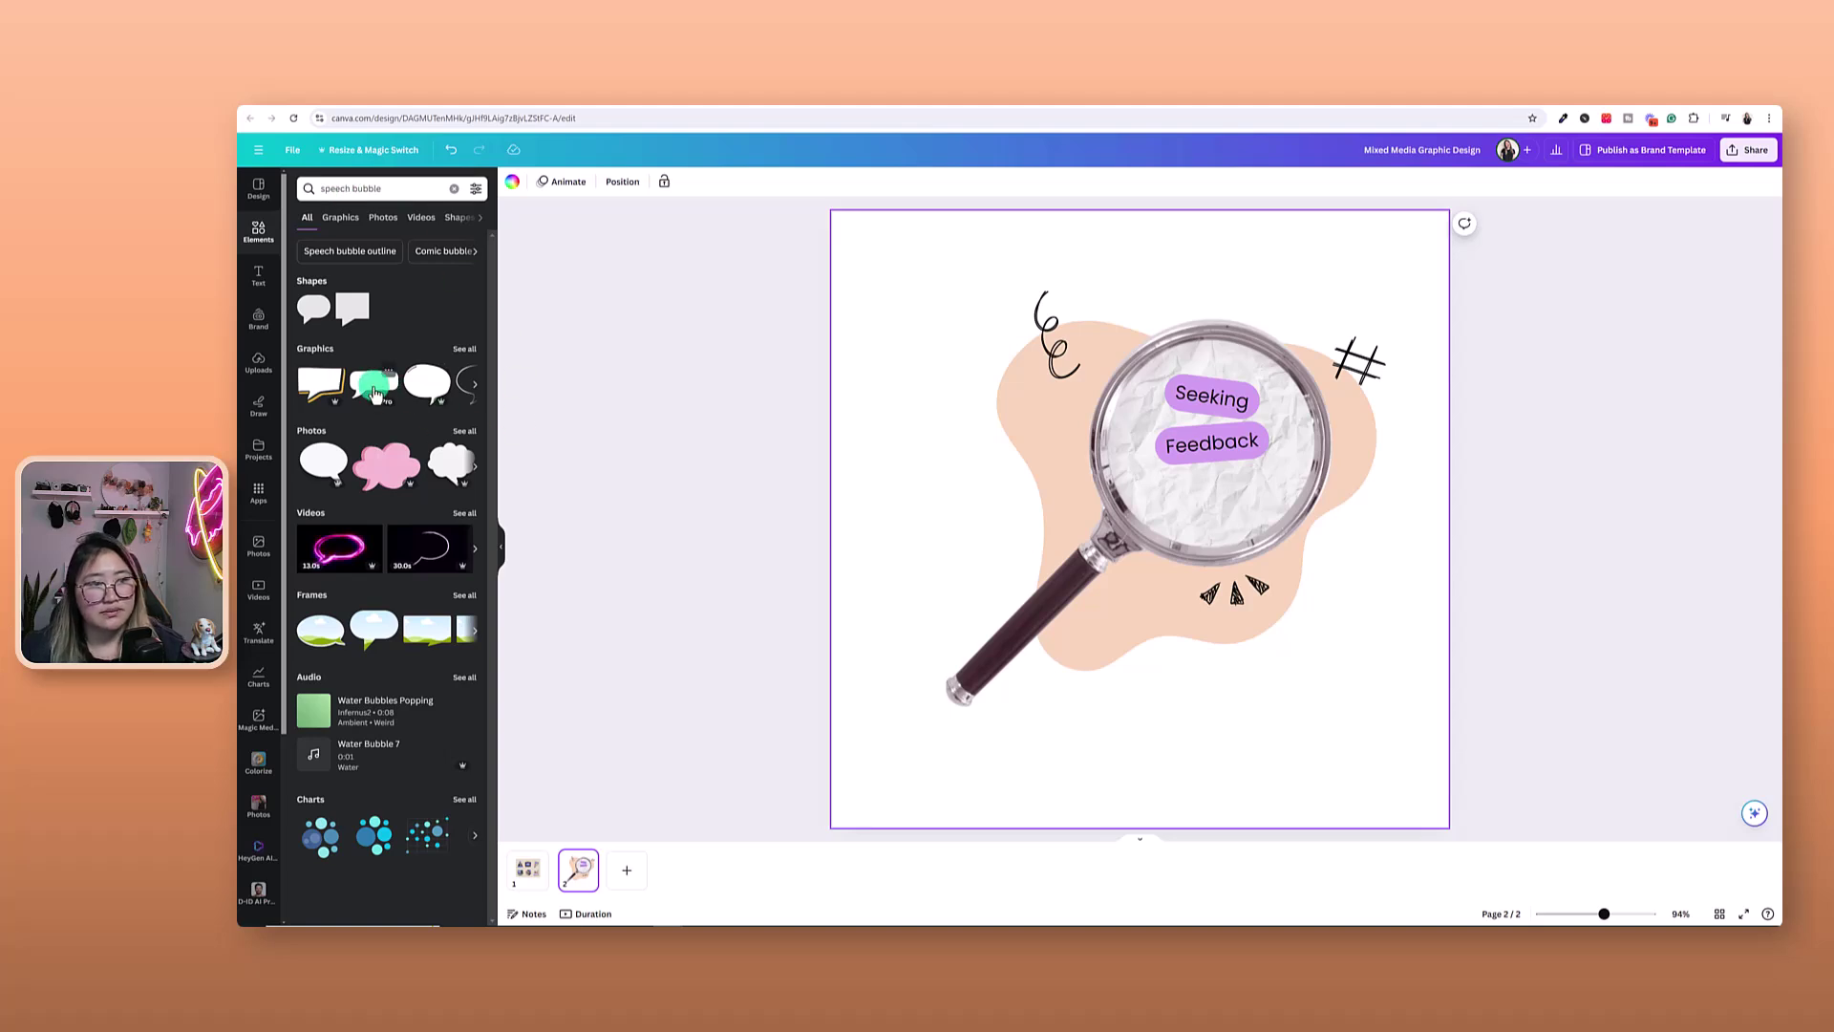
# Place a speech bubble over the lens, recolour it light purple and shrink it to fit
pyautogui.moveTo(406, 397); pyautogui.dragTo(1158, 561)
pyautogui.click(626, 190)
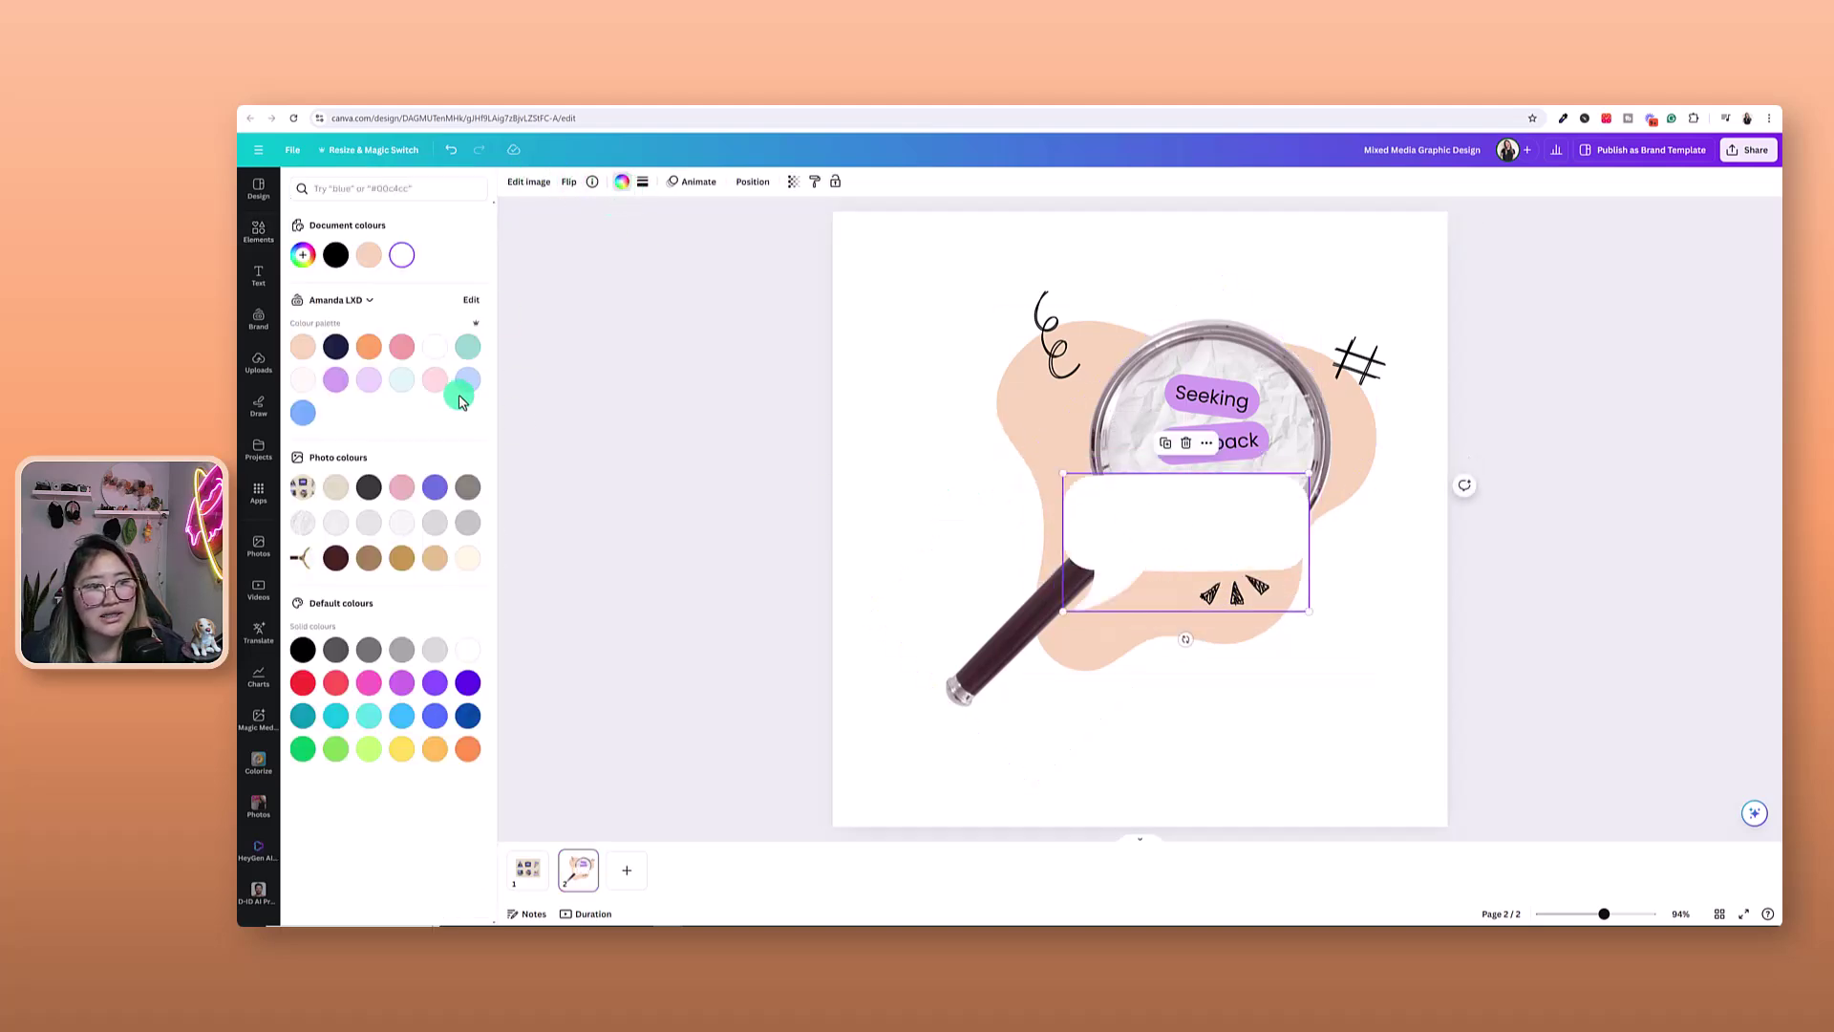
pyautogui.click(371, 381)
pyautogui.moveTo(1305, 610); pyautogui.dragTo(1213, 492)
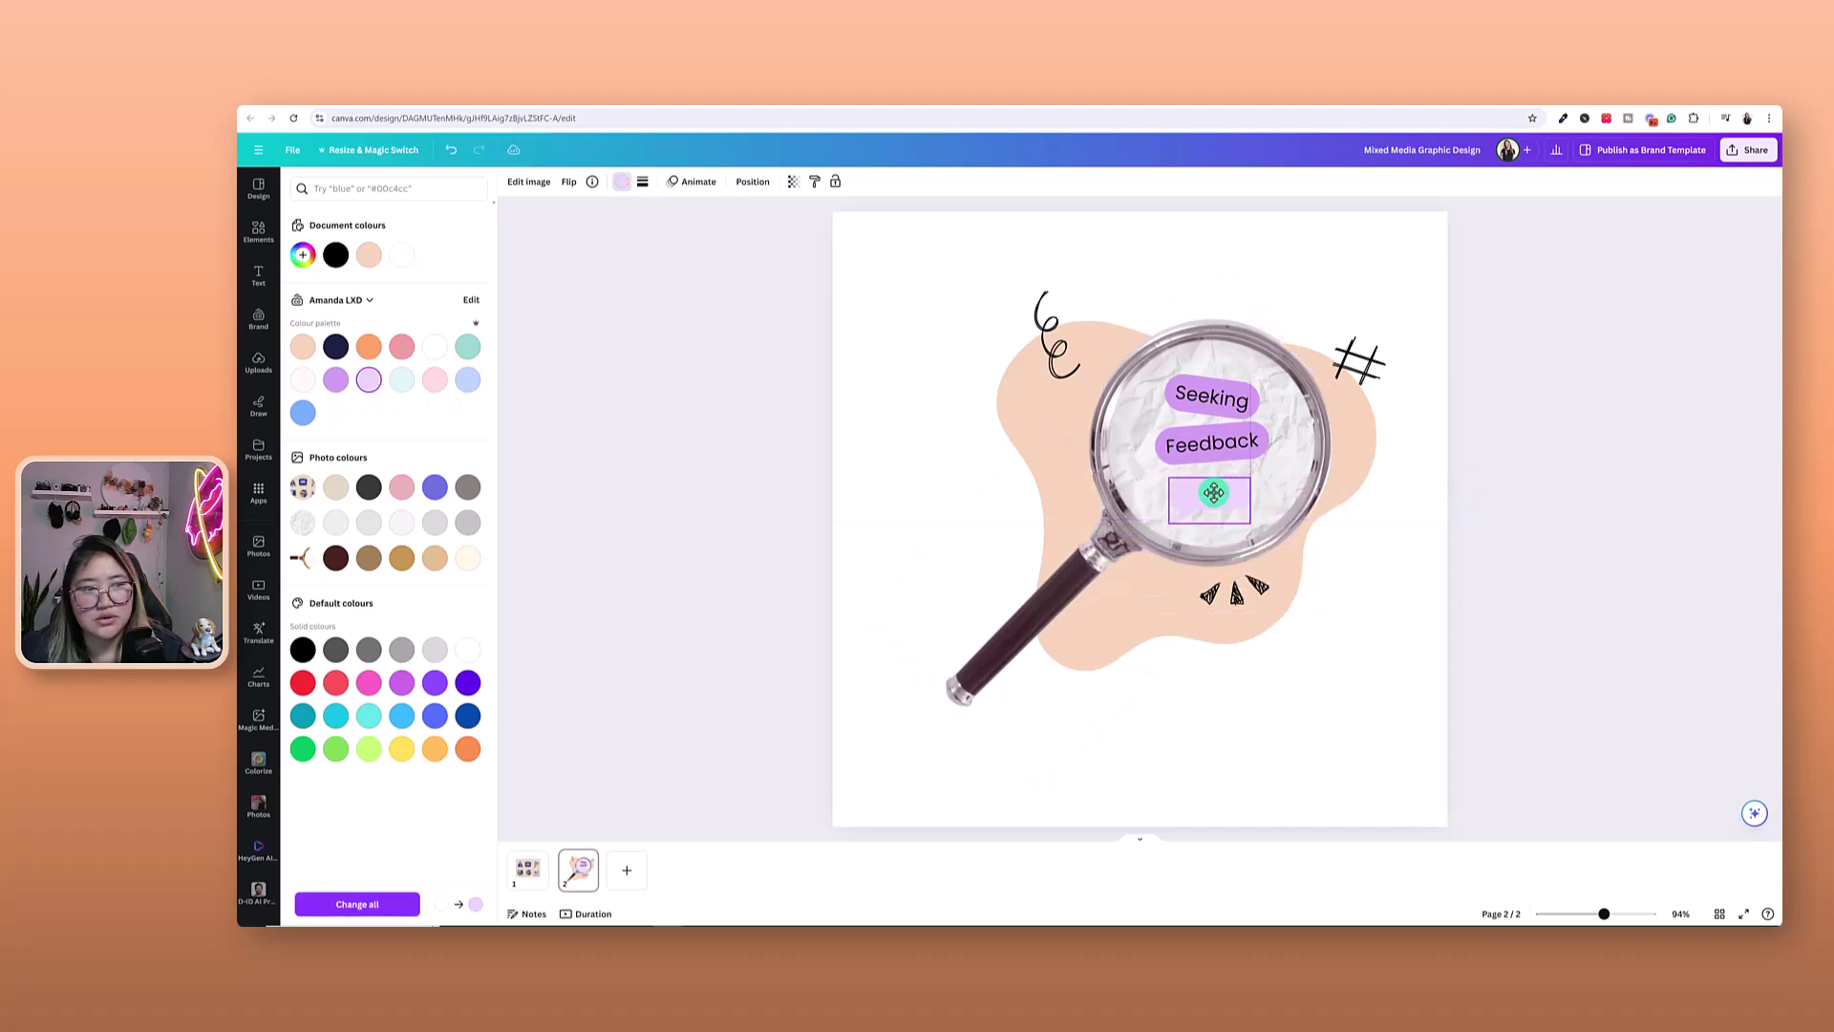
pyautogui.click(597, 430)
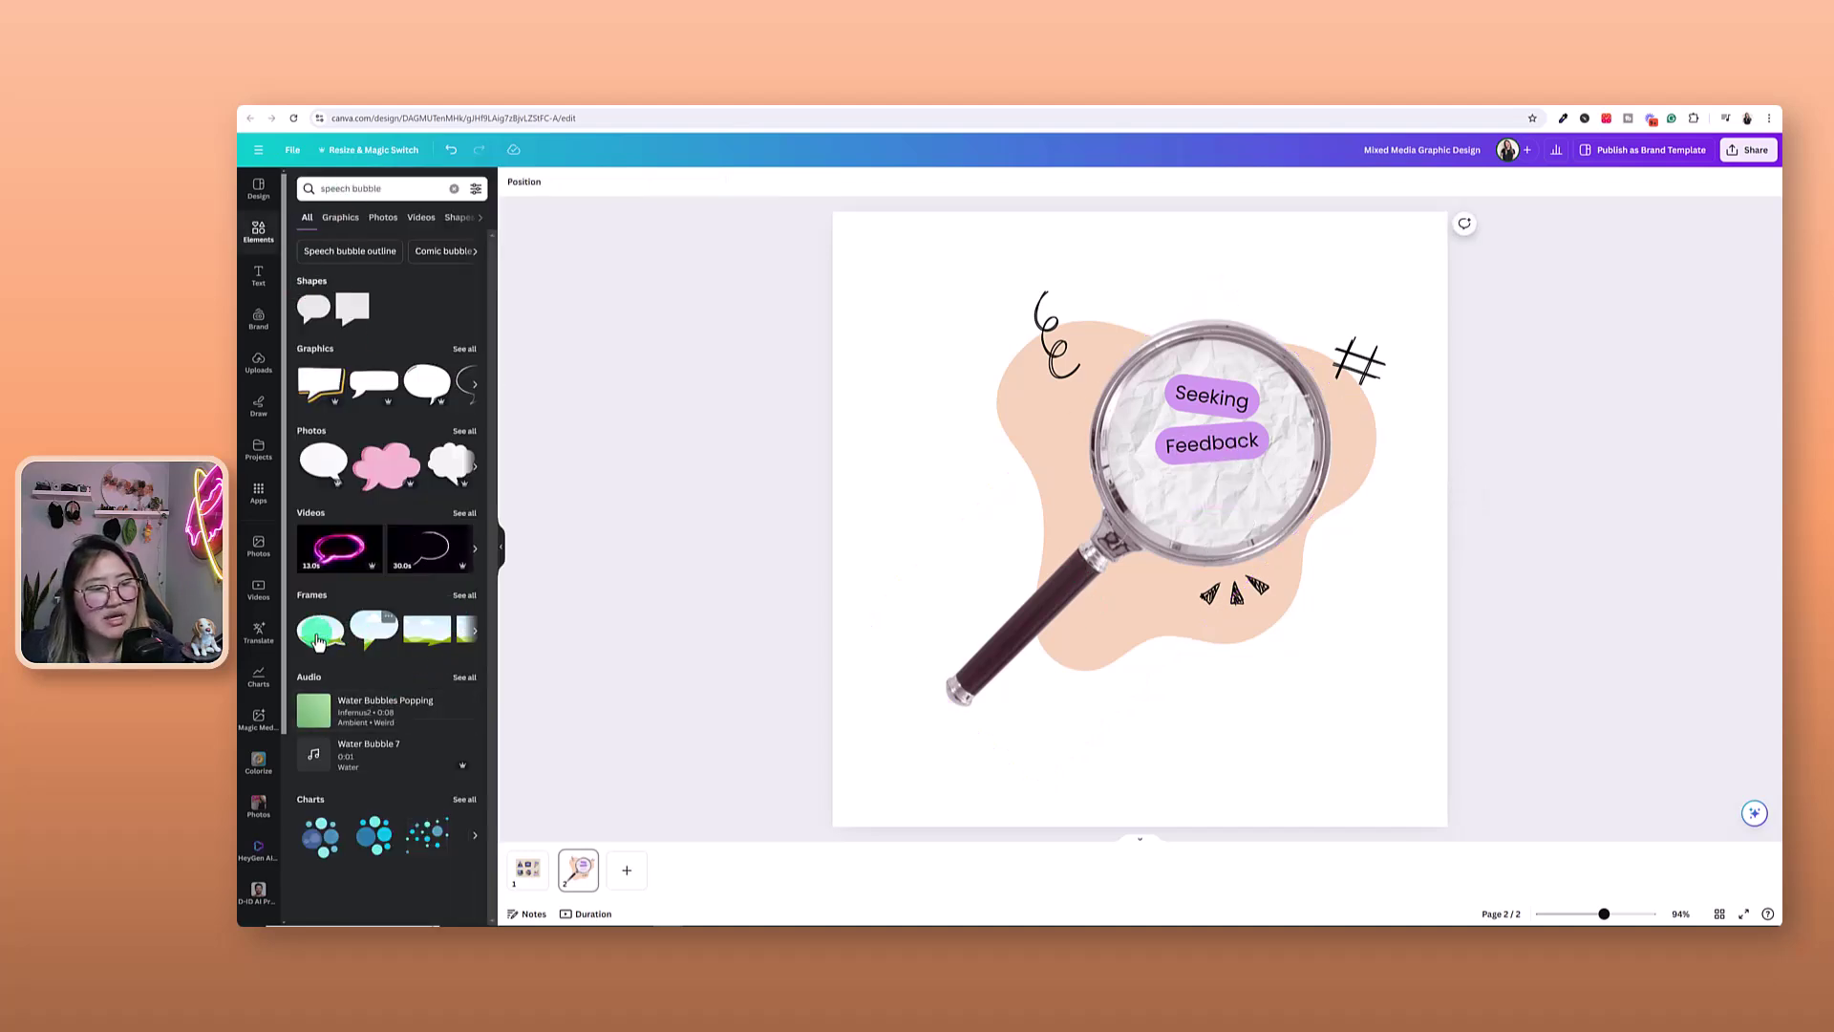
# Add a speech-bubble frame, resize it over the lens and colour it dark navy
pyautogui.click(462, 600)
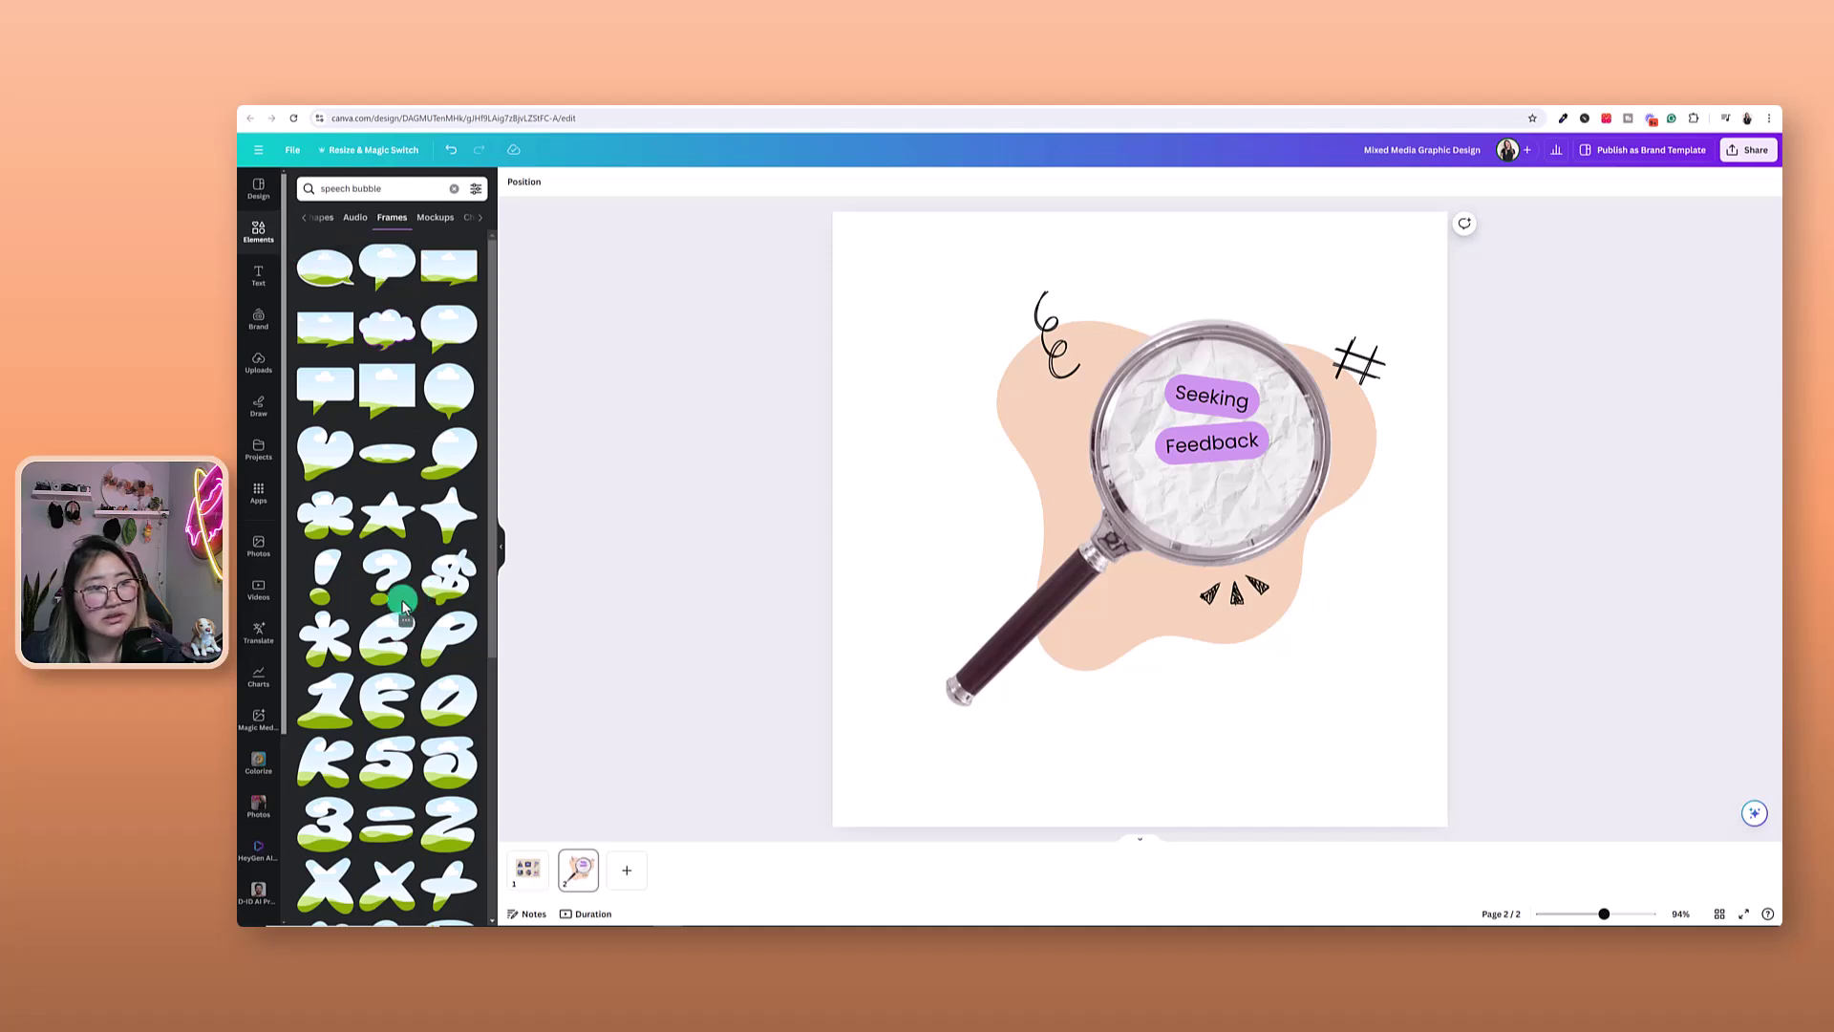
pyautogui.click(394, 262)
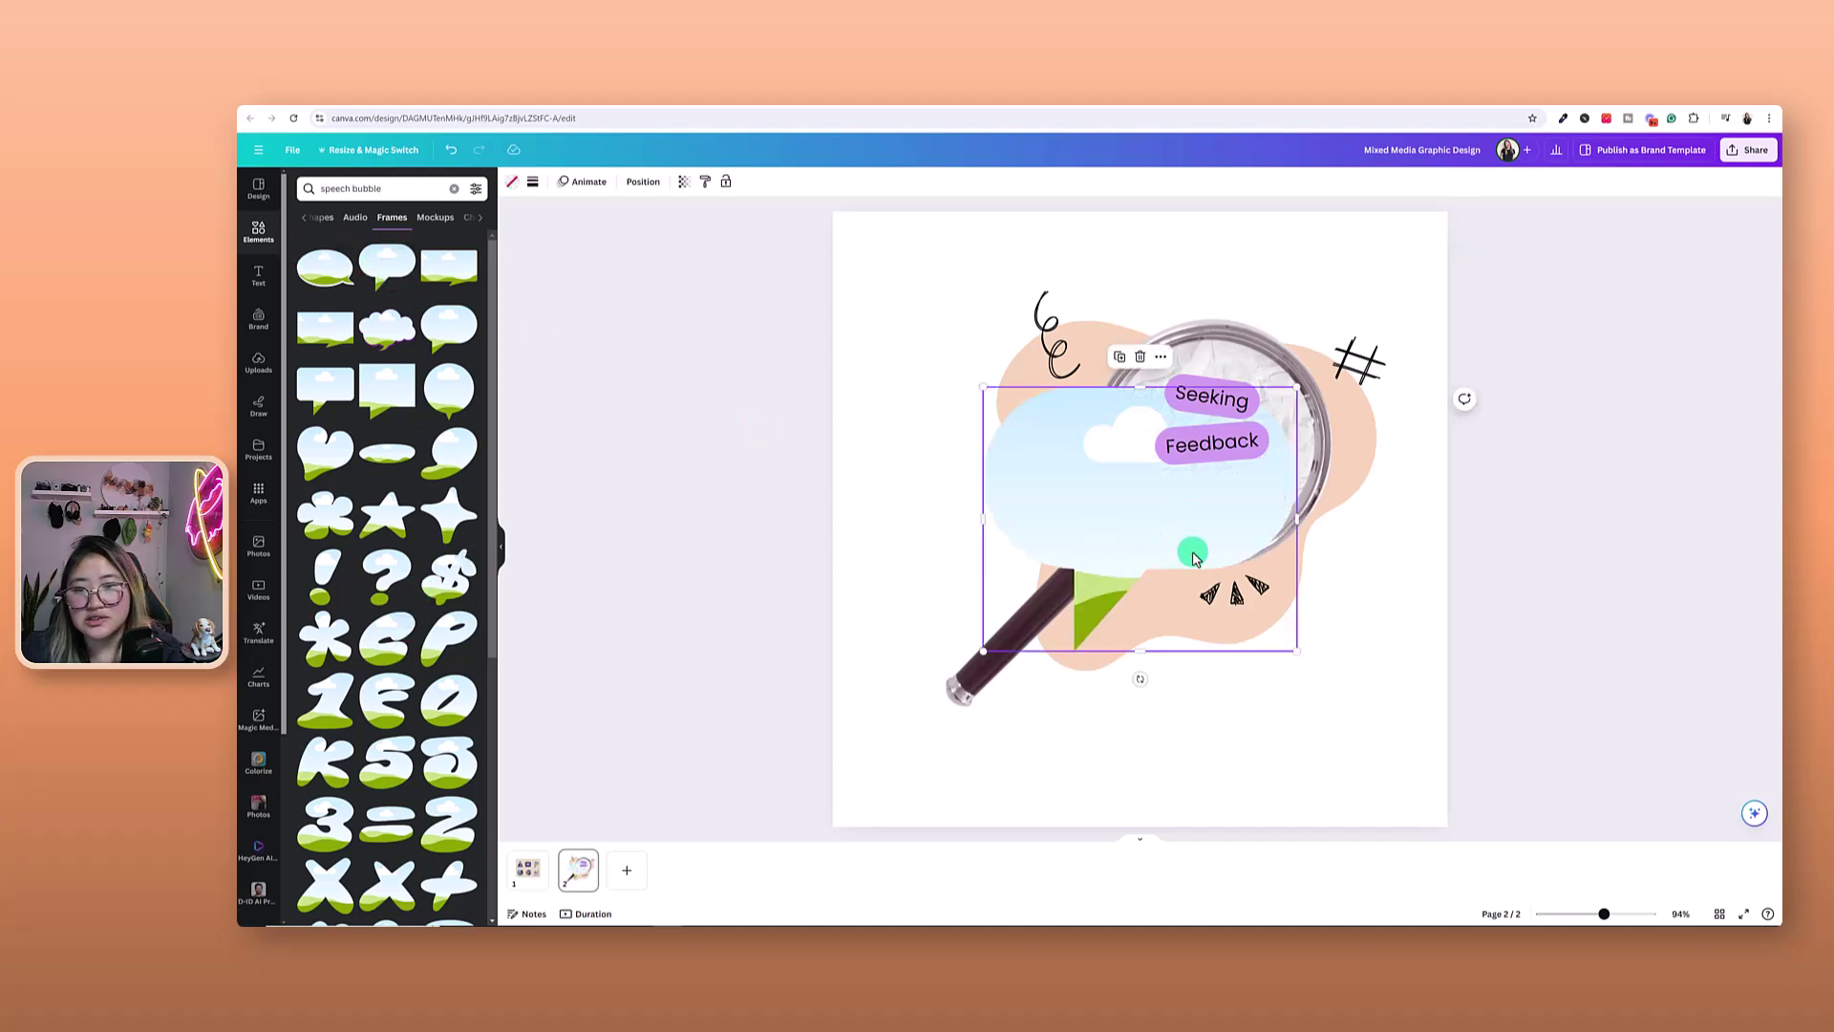
pyautogui.moveTo(1140, 651); pyautogui.dragTo(1141, 533)
pyautogui.moveTo(1326, 519); pyautogui.dragTo(1195, 485)
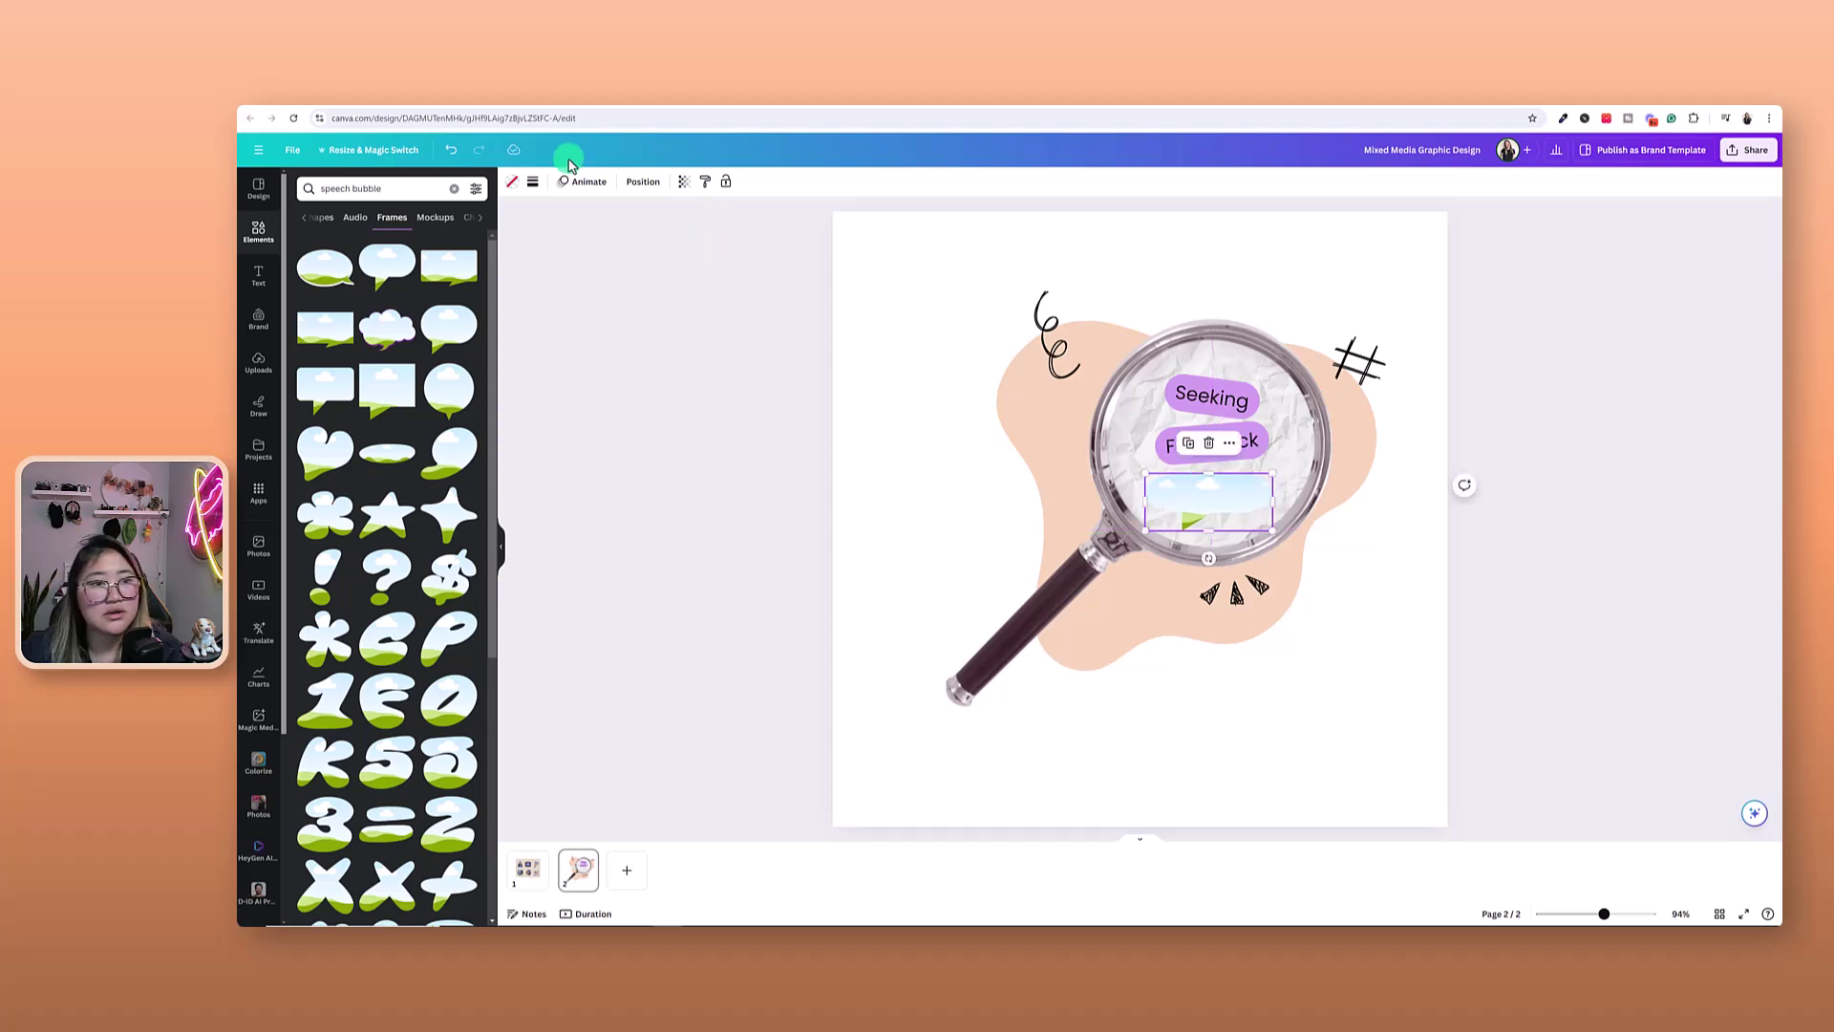
pyautogui.click(507, 184)
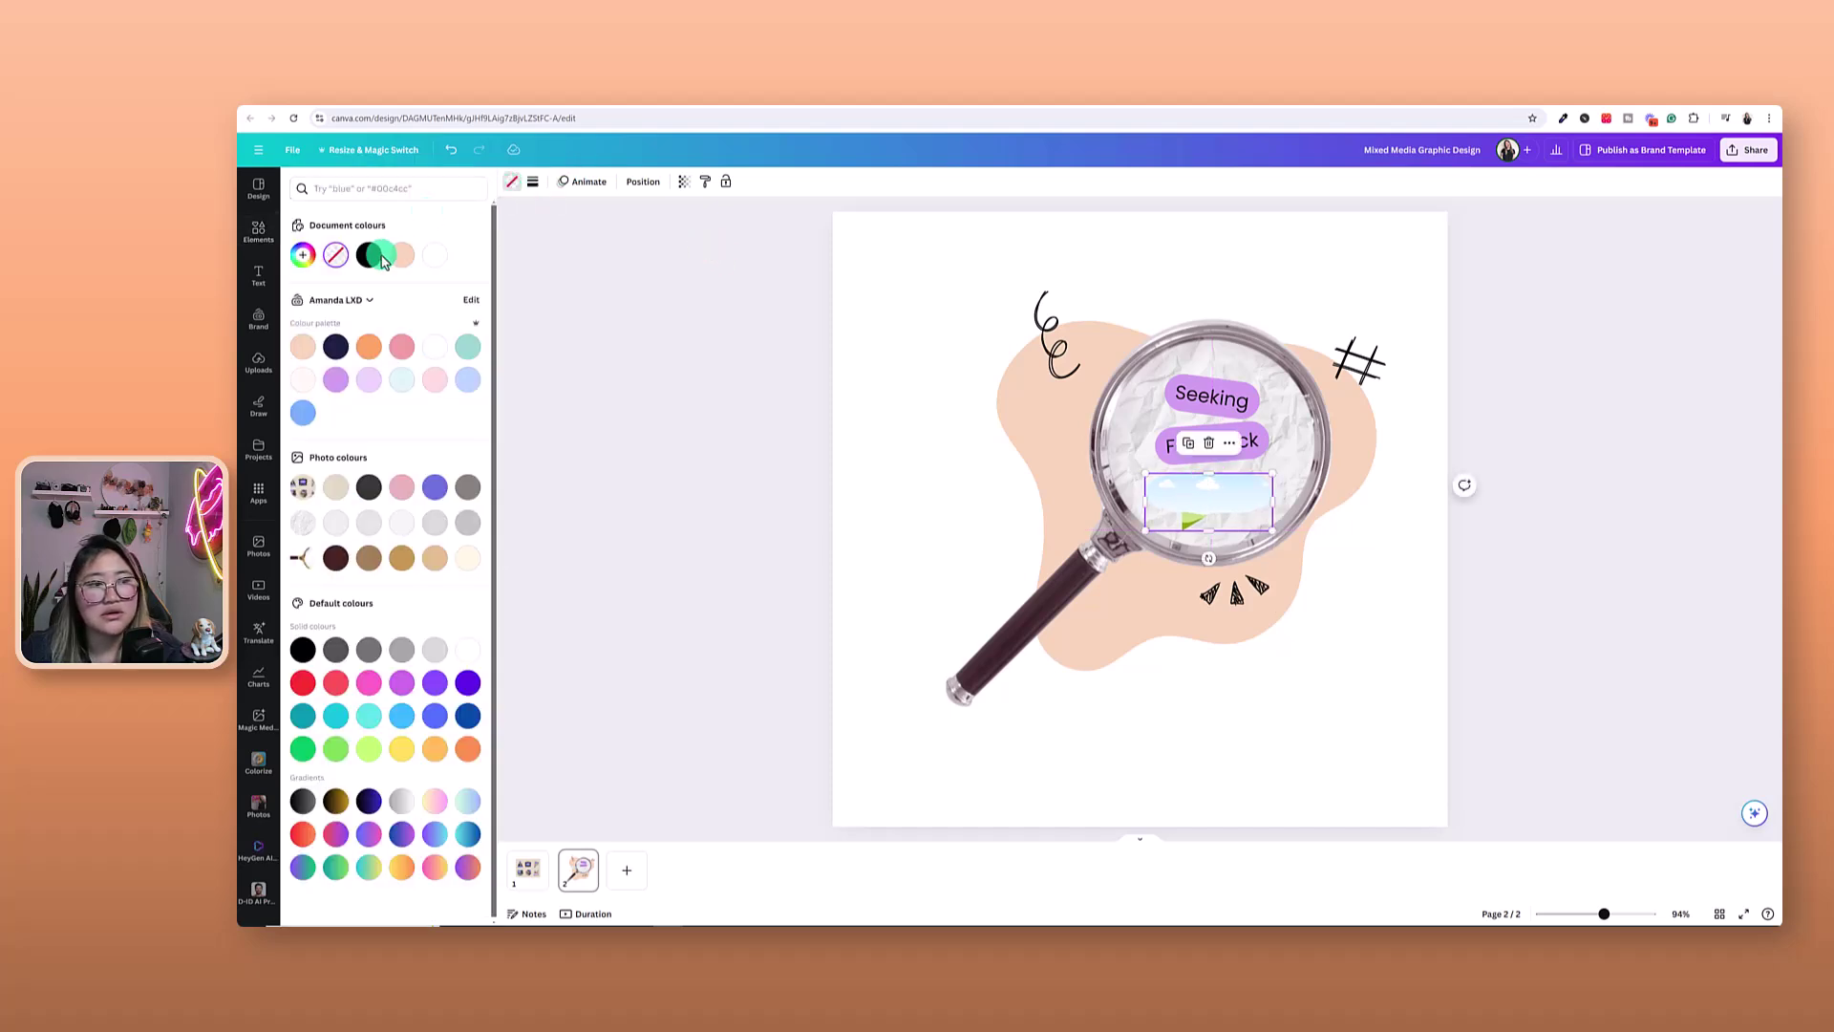
pyautogui.click(335, 351)
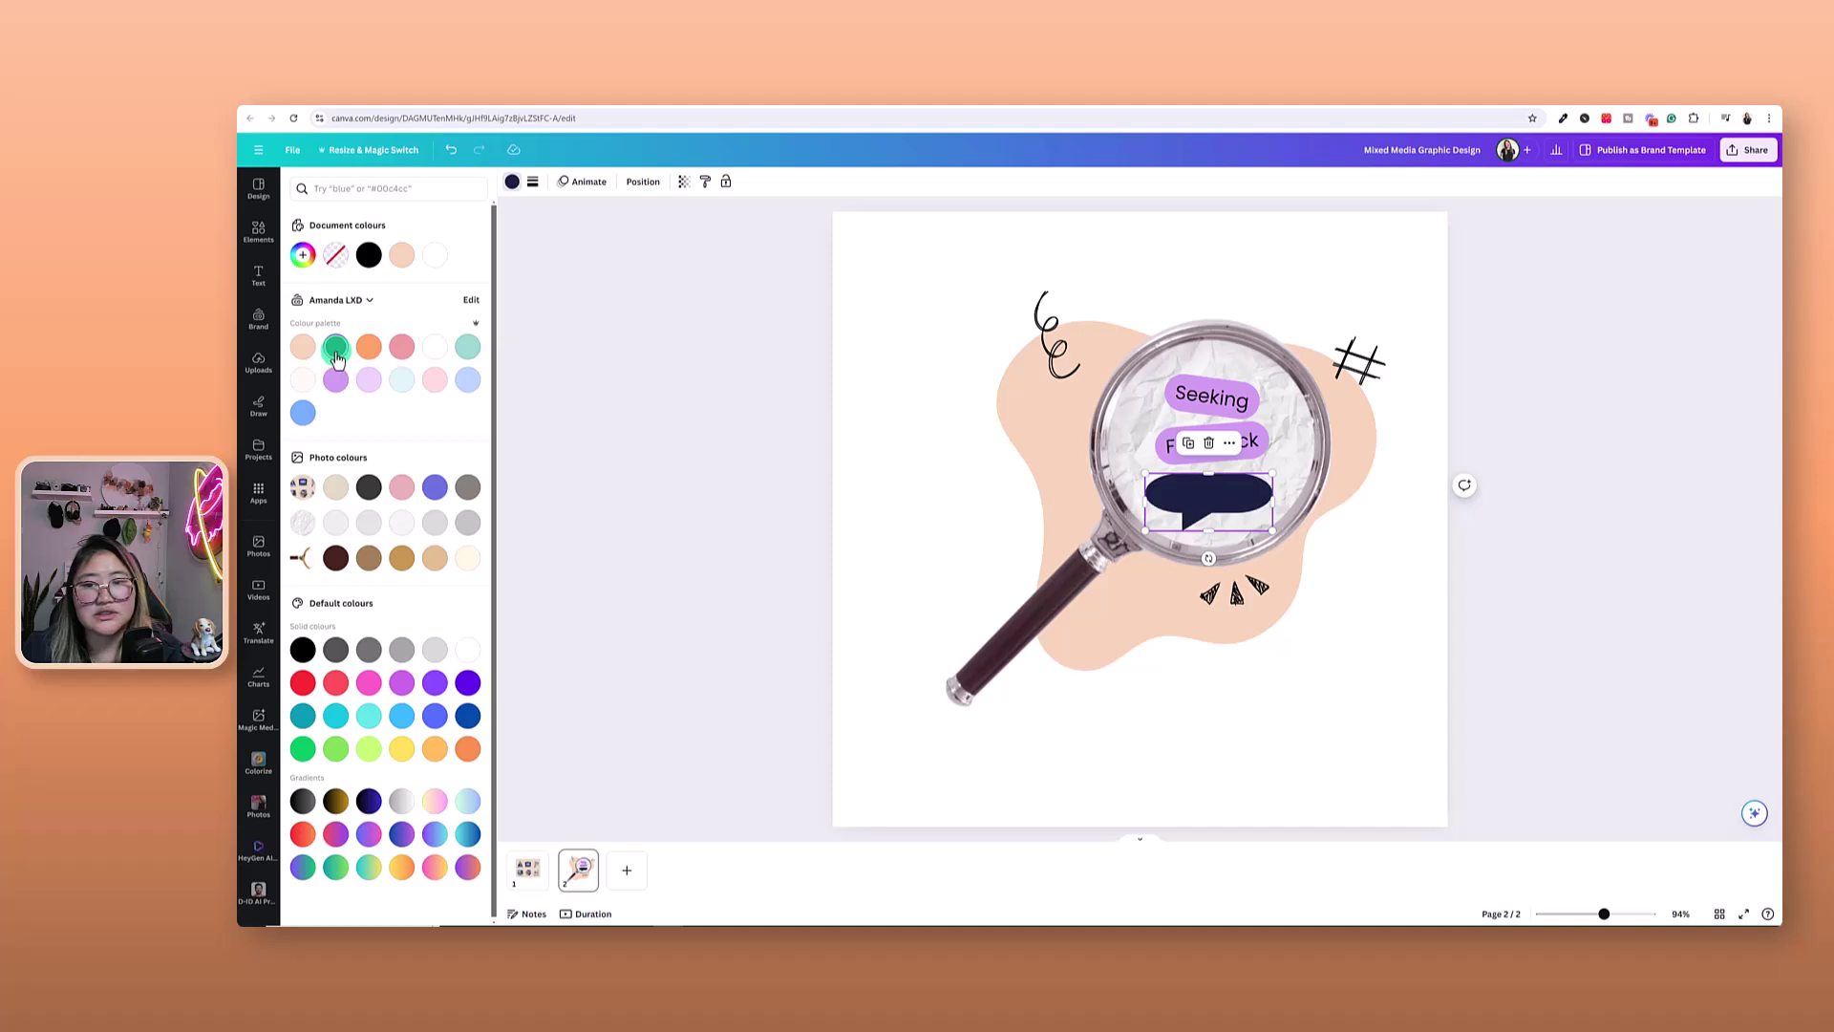
pyautogui.click(513, 183)
pyautogui.click(589, 350)
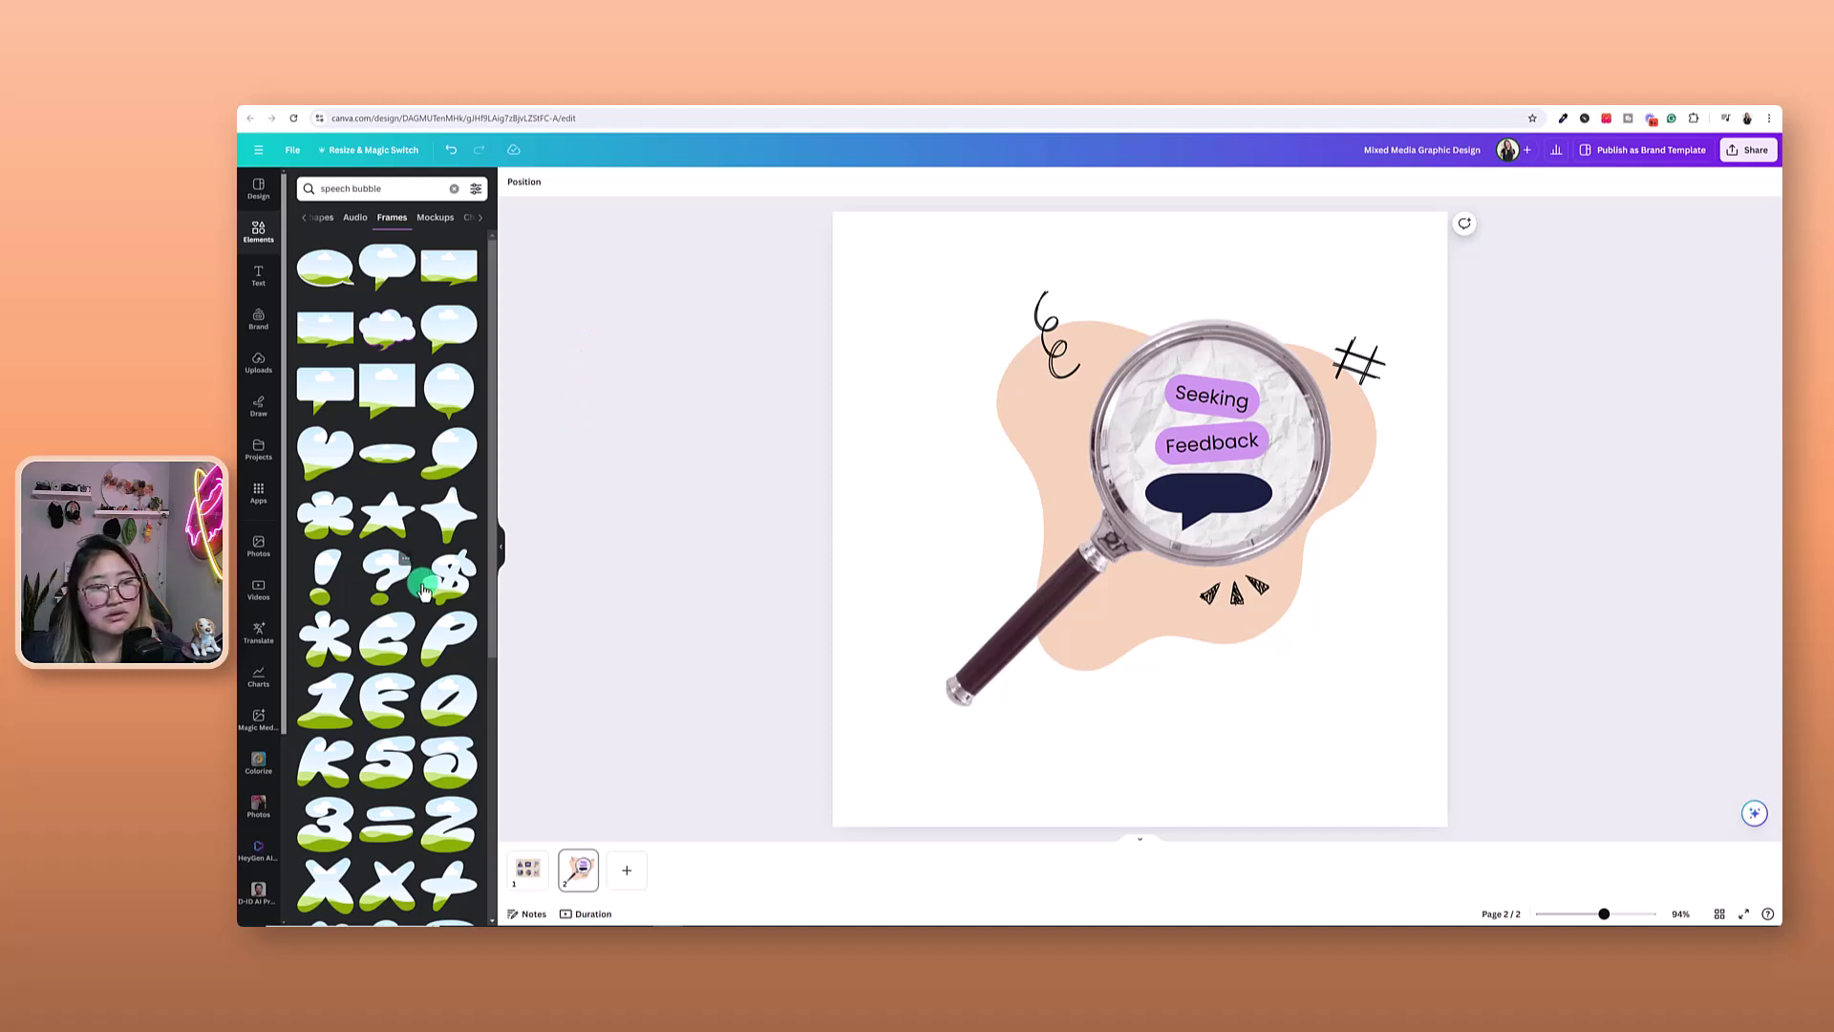
# Add a rectangular speech-bubble frame, crop it shorter and place it left of the magnifier
pyautogui.scroll(-5, 427, 587)
pyautogui.scroll(-4, 427, 587)
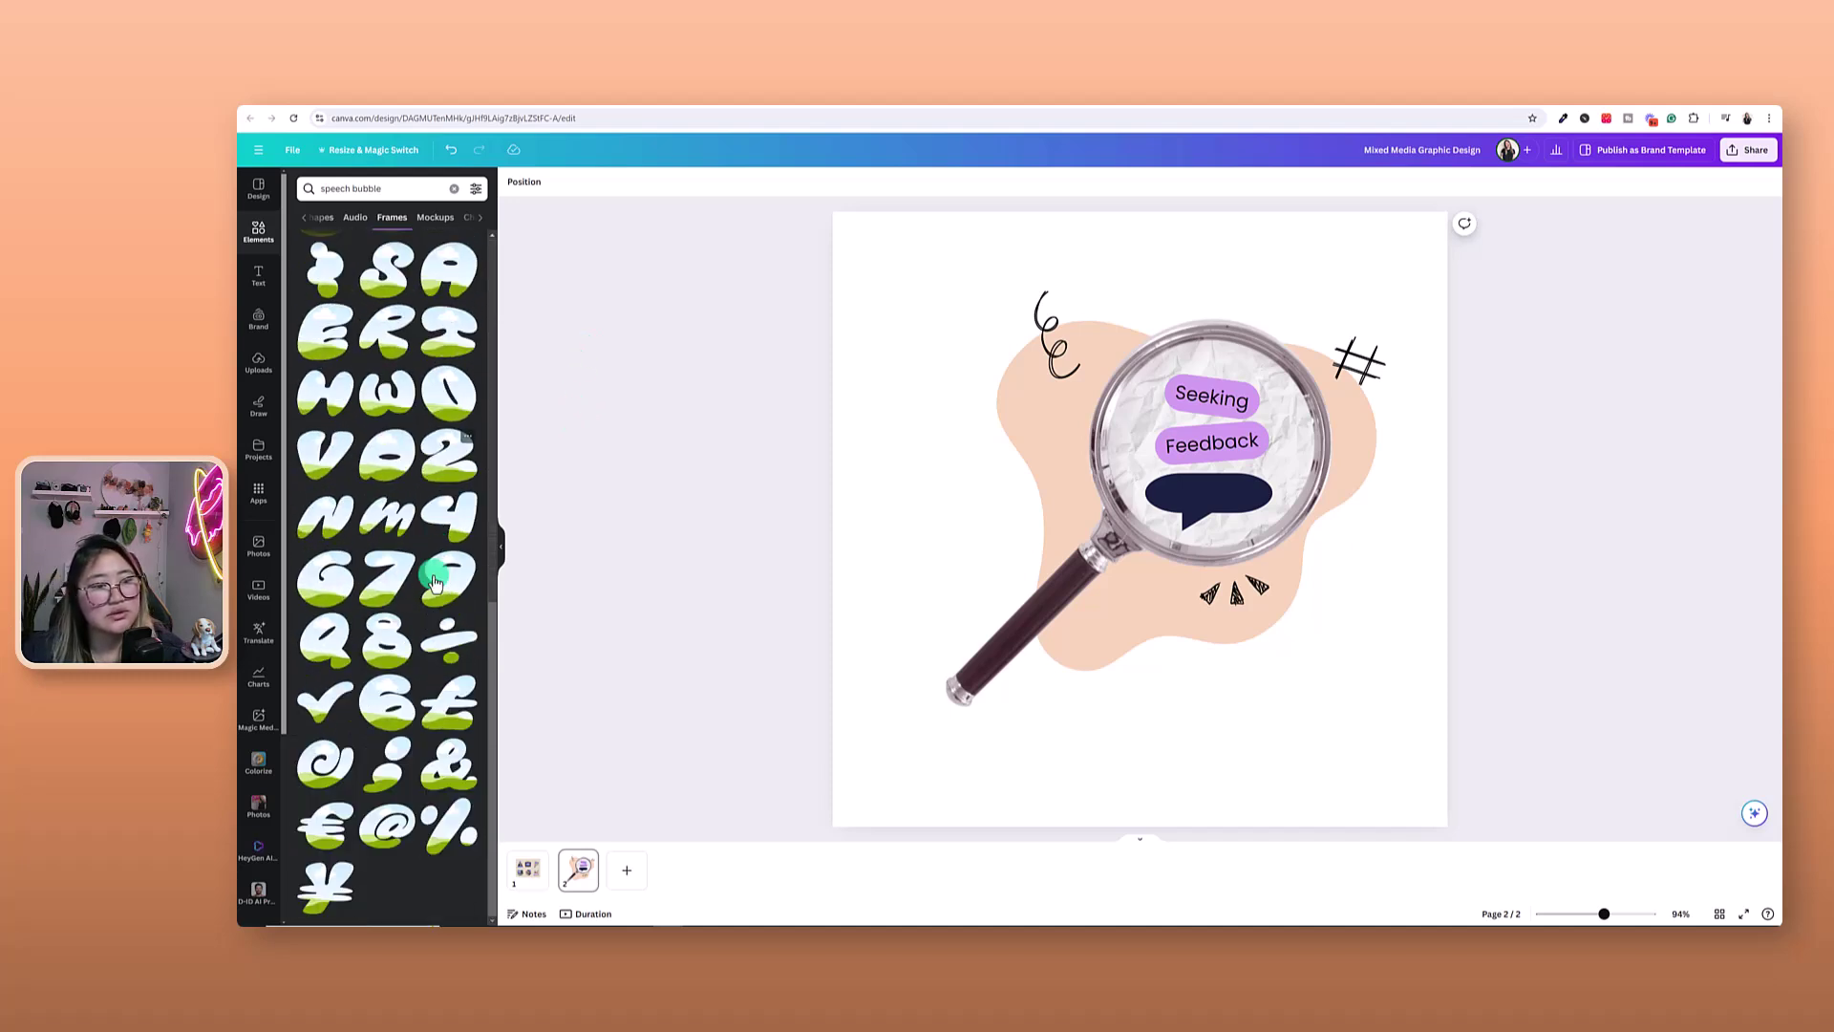
pyautogui.scroll(-5, 427, 573)
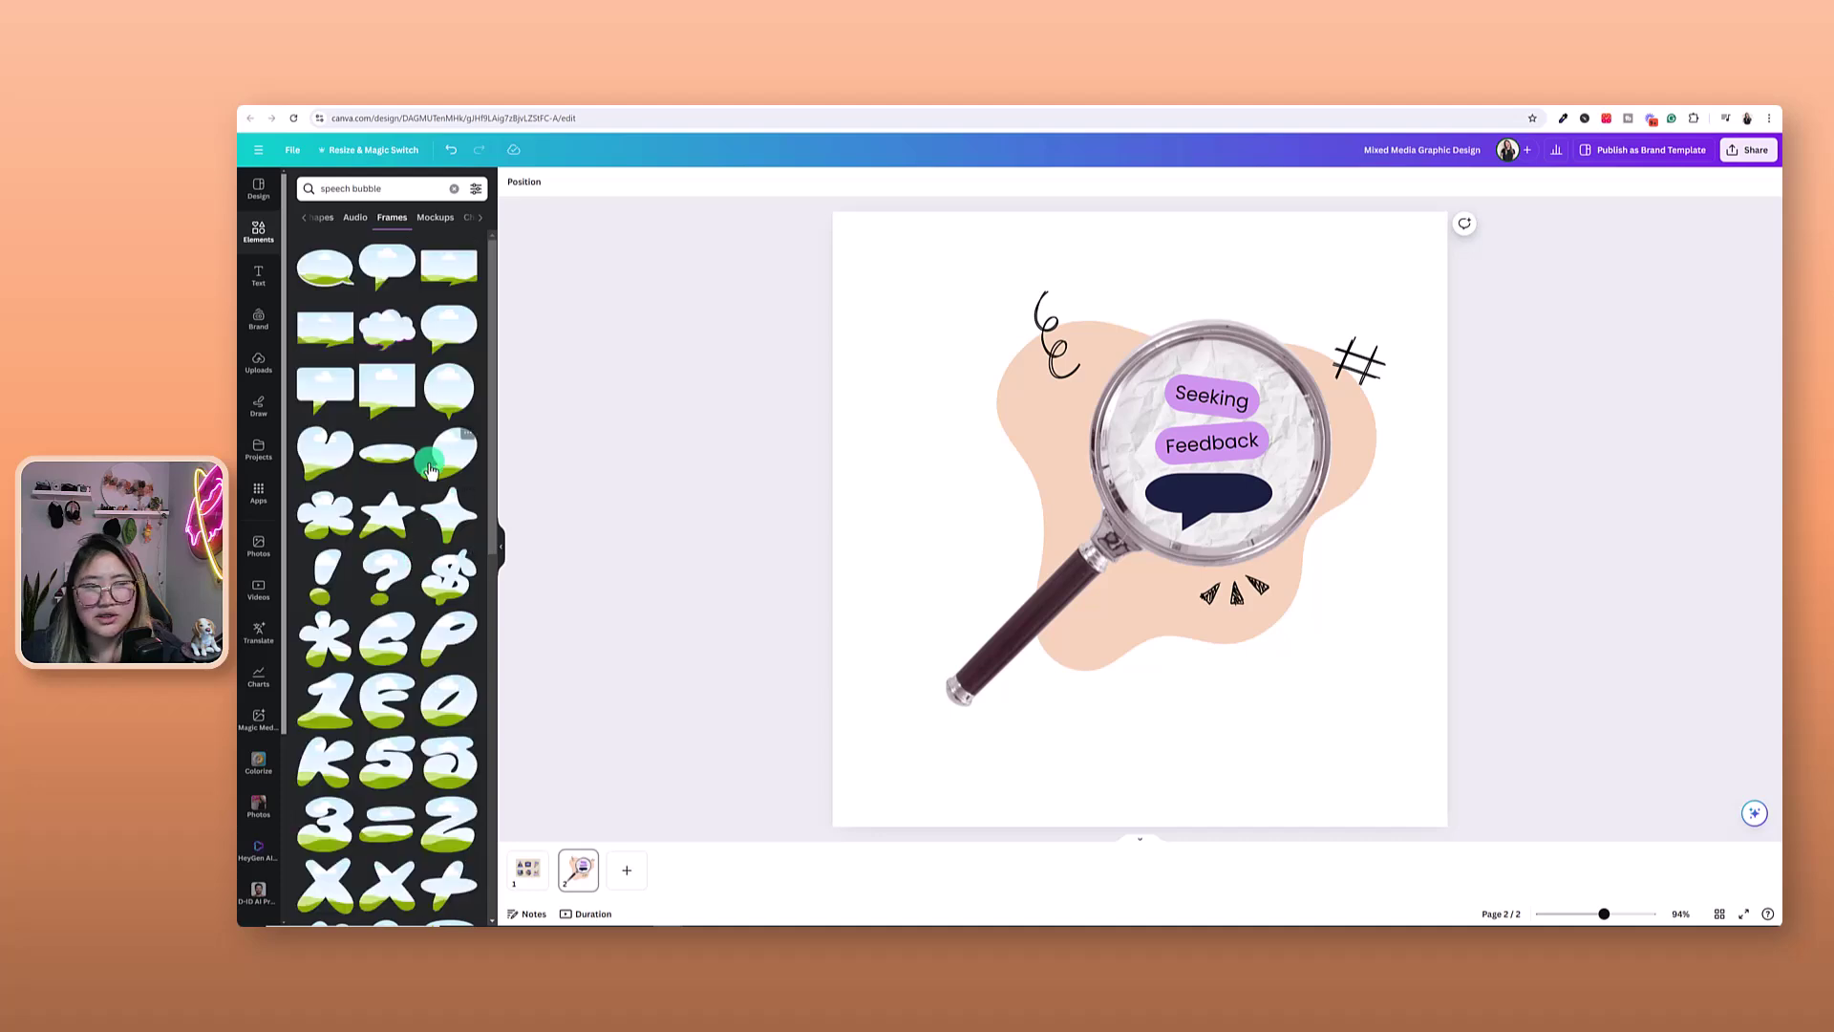
pyautogui.click(325, 387)
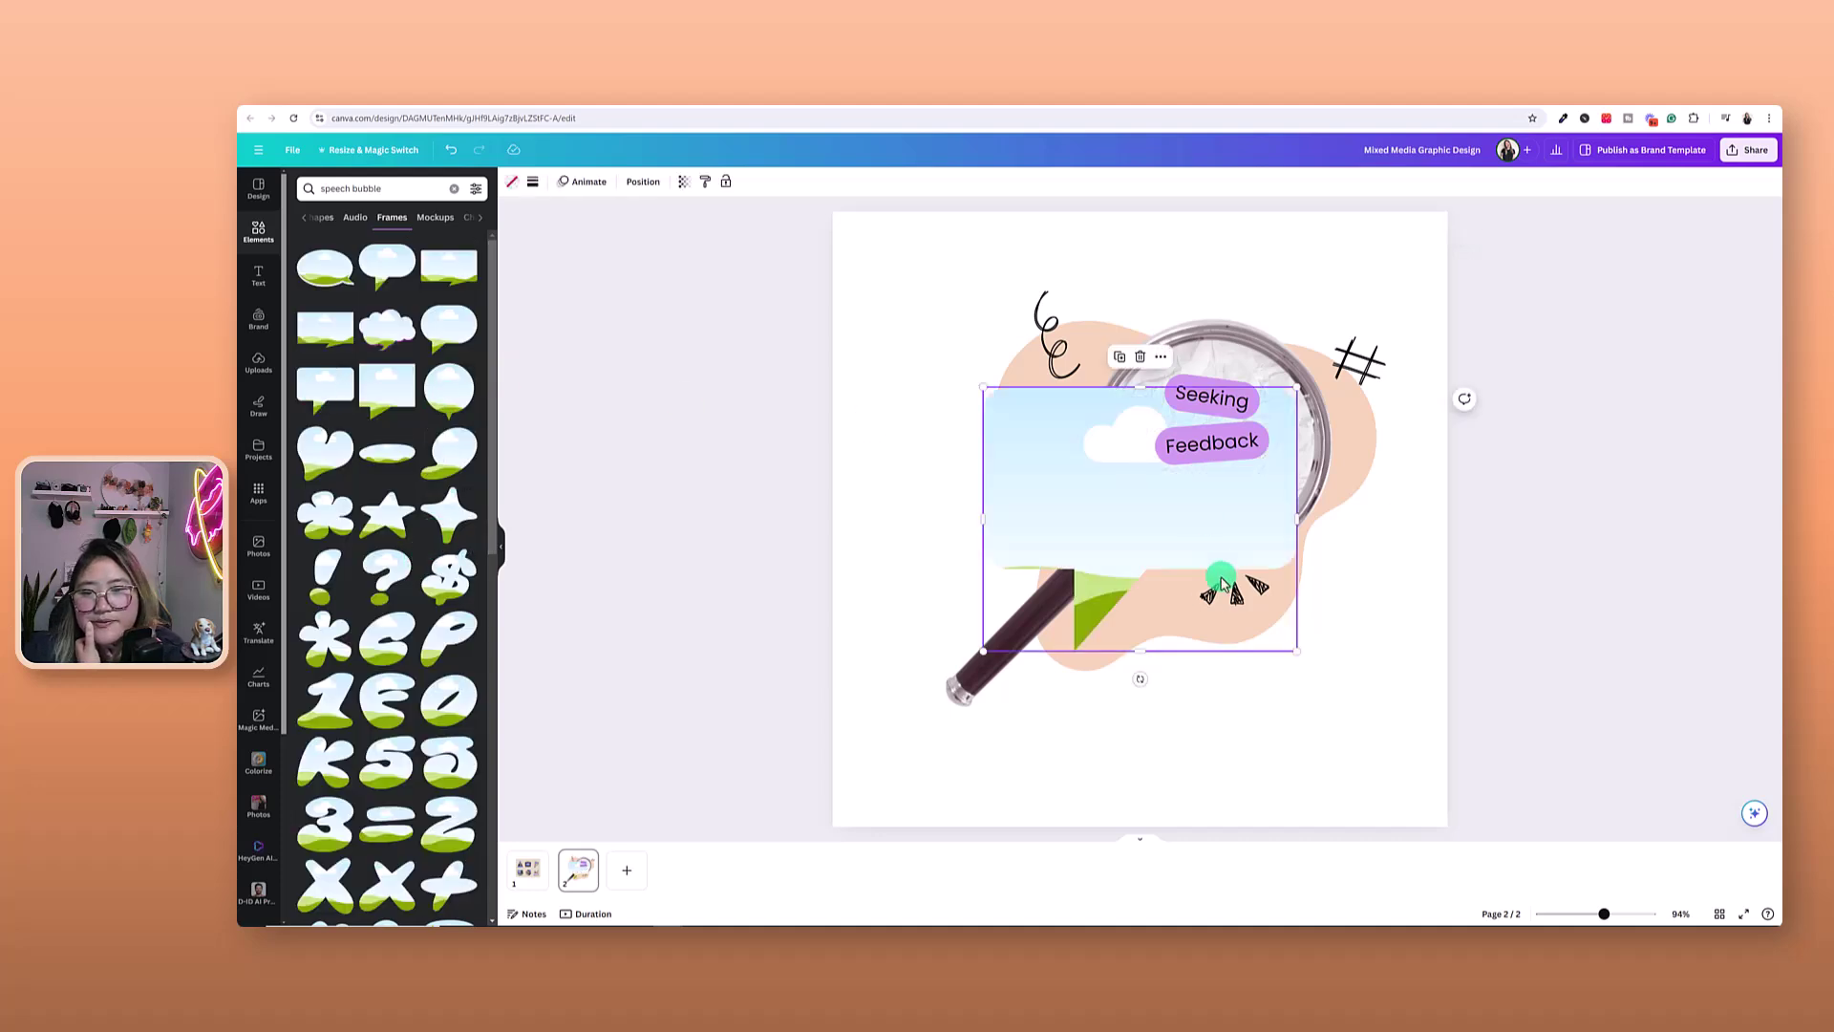
pyautogui.moveTo(1156, 651); pyautogui.dragTo(1158, 475)
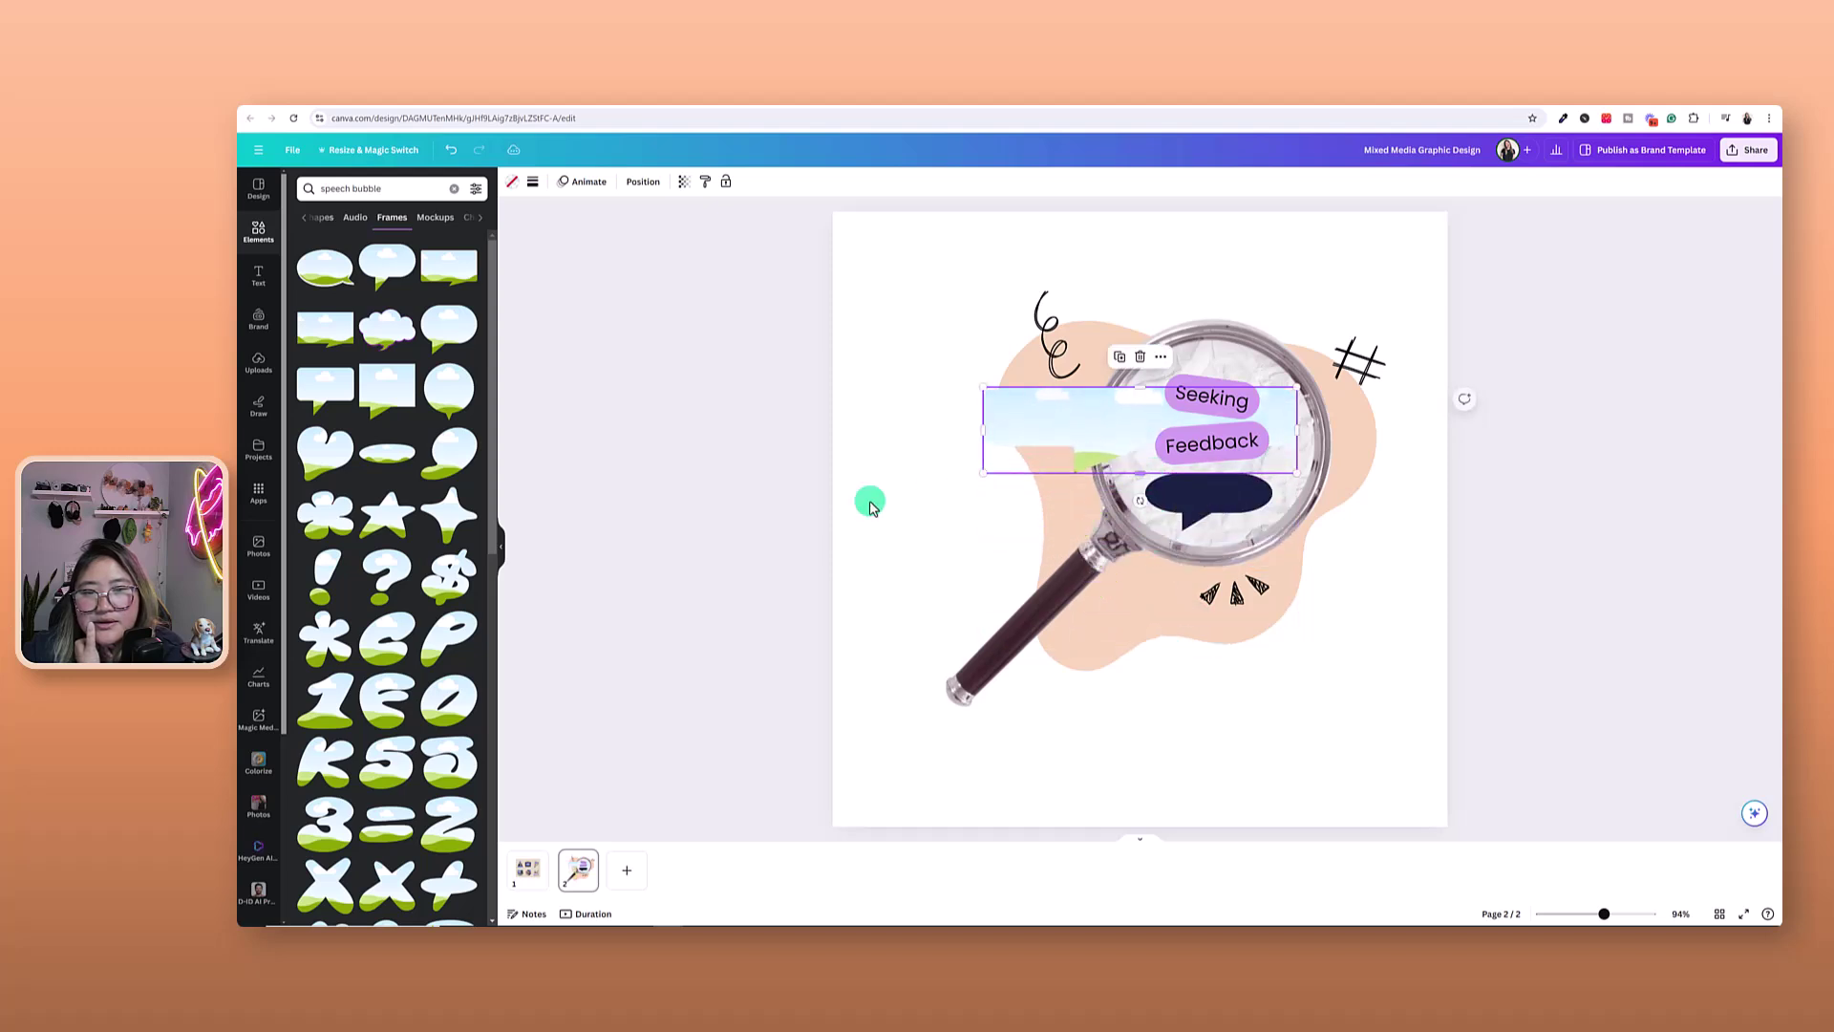
pyautogui.click(831, 503)
pyautogui.moveTo(1038, 430); pyautogui.dragTo(960, 486)
# Copy the navy bubble's style onto the new frame, scale it down and tuck it behind the magnifier
pyautogui.rightClick(1243, 485)
pyautogui.click(1275, 522)
pyautogui.click(1215, 533)
pyautogui.moveTo(1217, 528); pyautogui.dragTo(1080, 498)
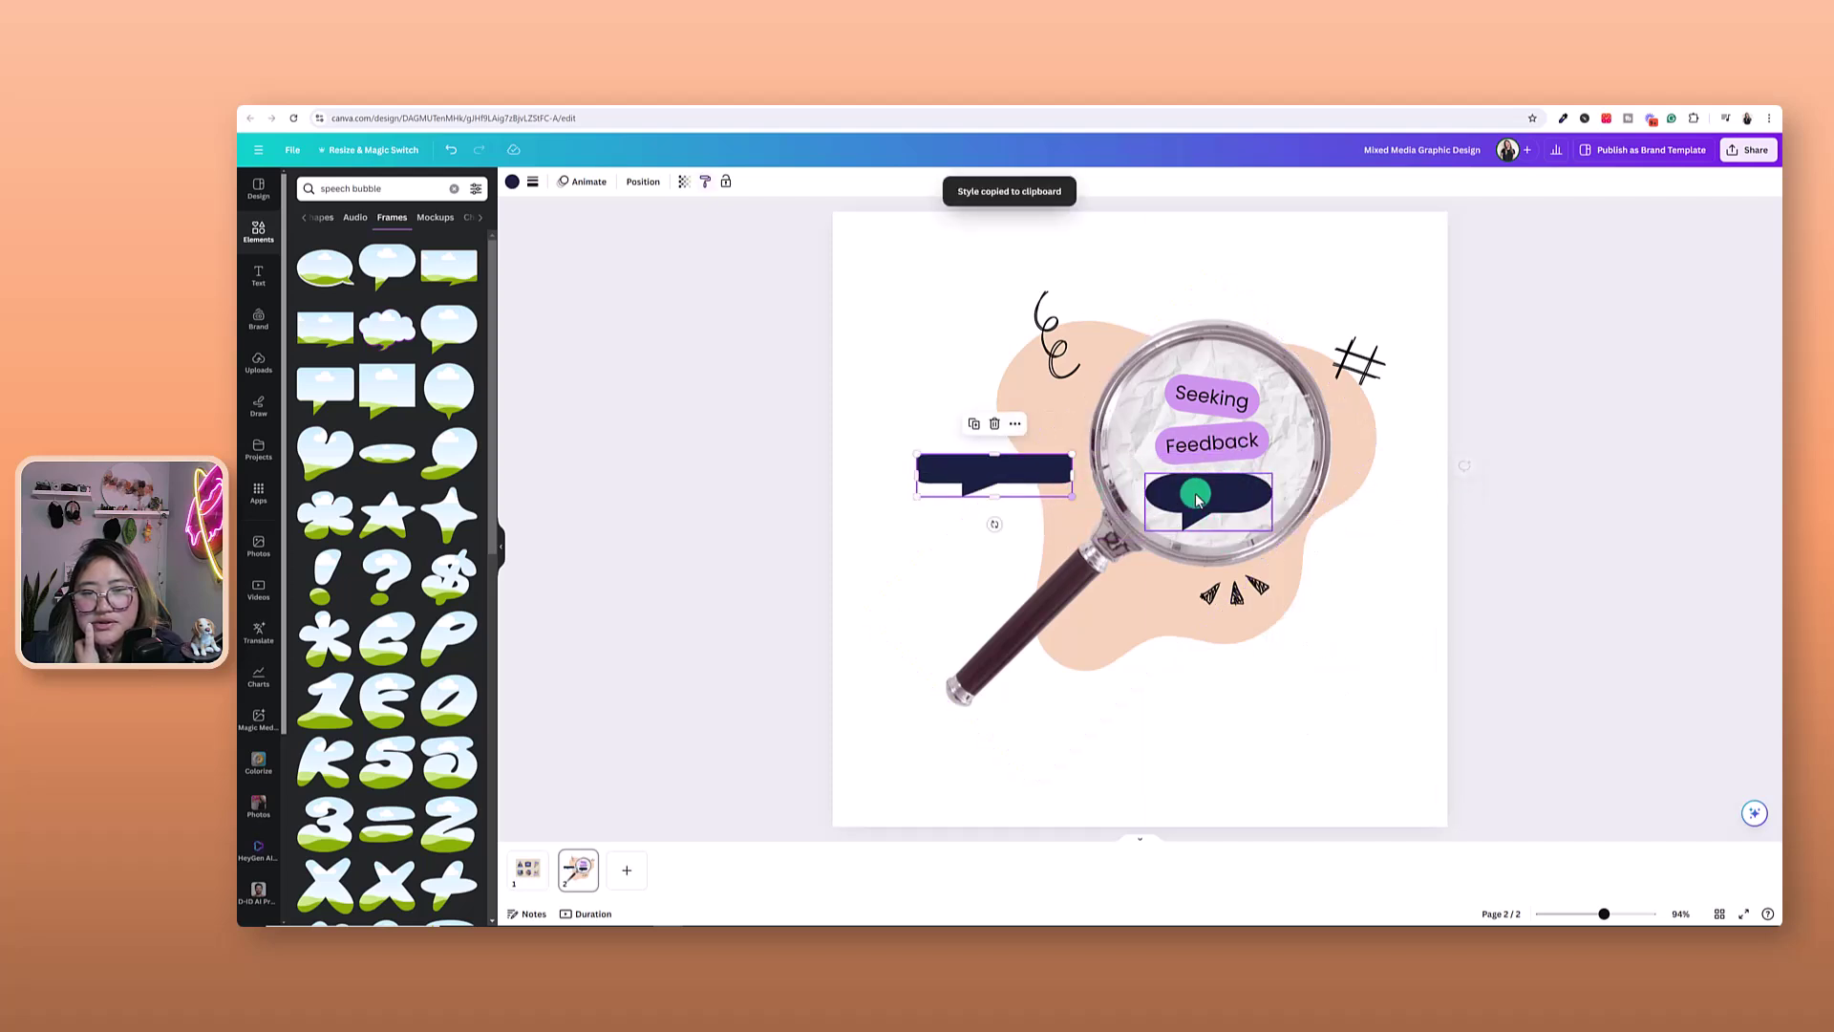
pyautogui.moveTo(1215, 495); pyautogui.dragTo(1080, 703)
pyautogui.moveTo(983, 479); pyautogui.dragTo(1200, 502)
pyautogui.click(1495, 632)
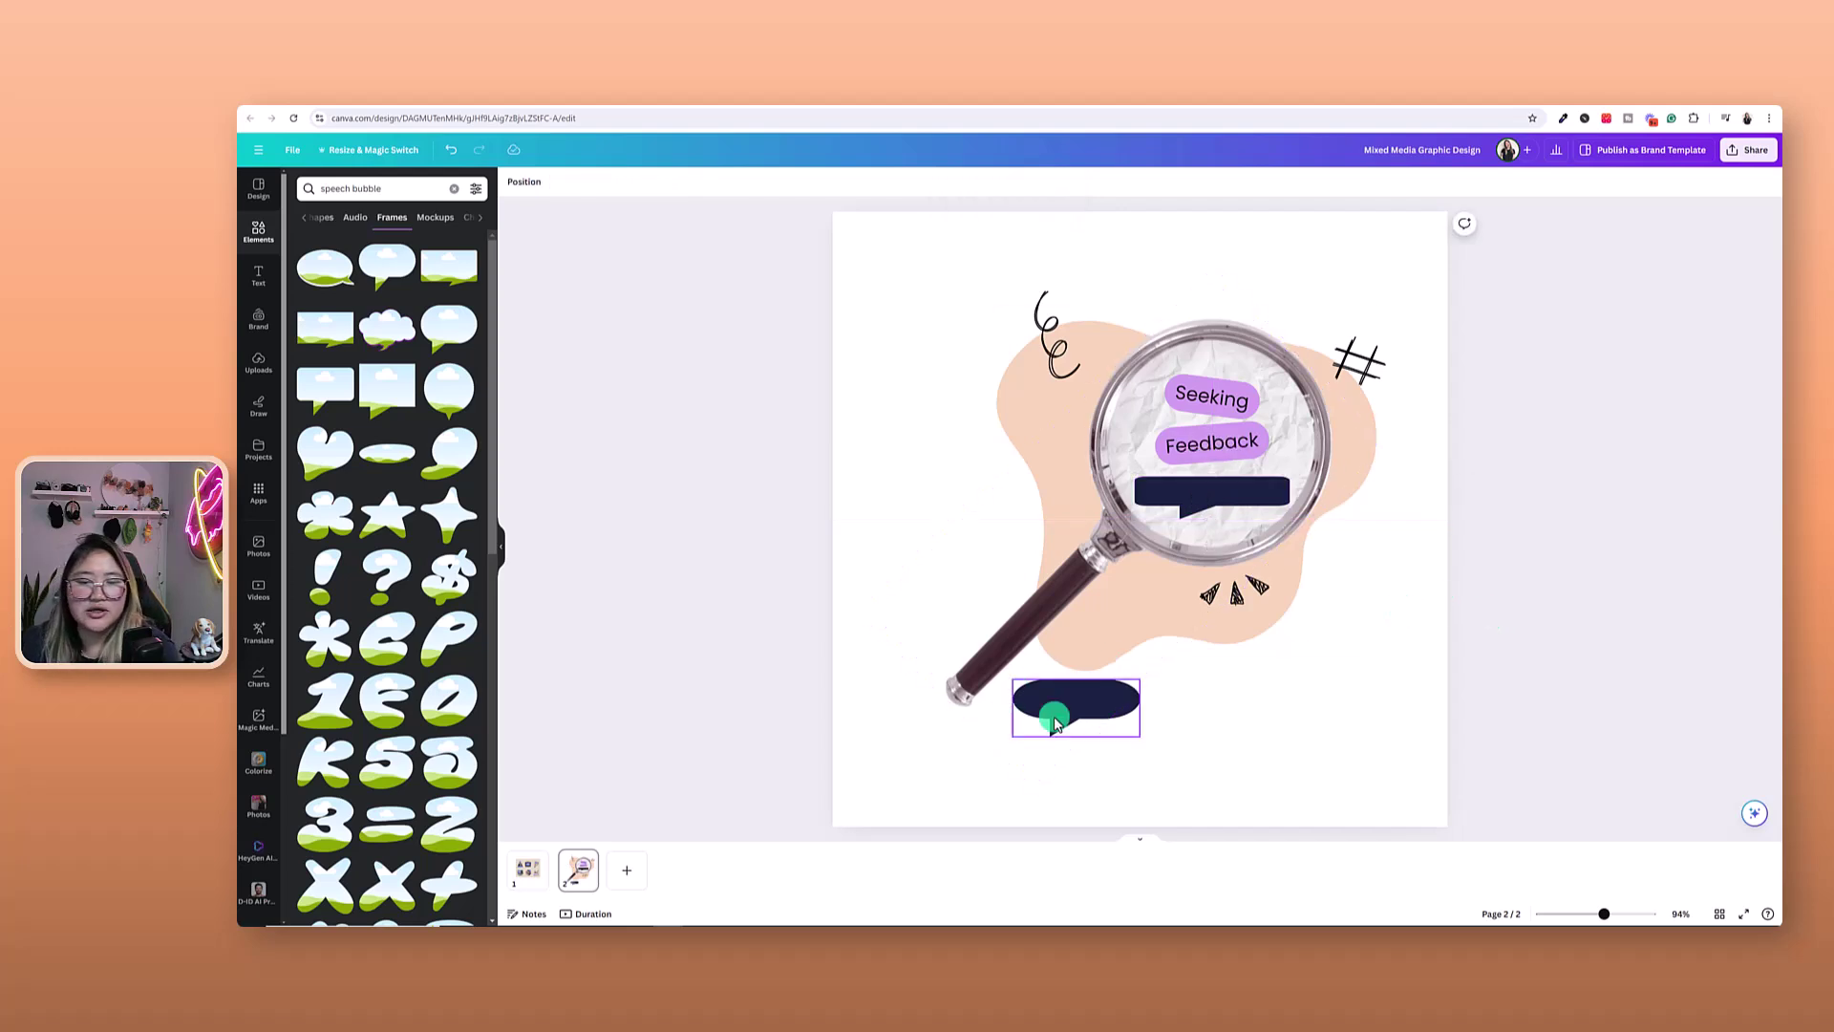
pyautogui.moveTo(1070, 707); pyautogui.dragTo(1207, 526)
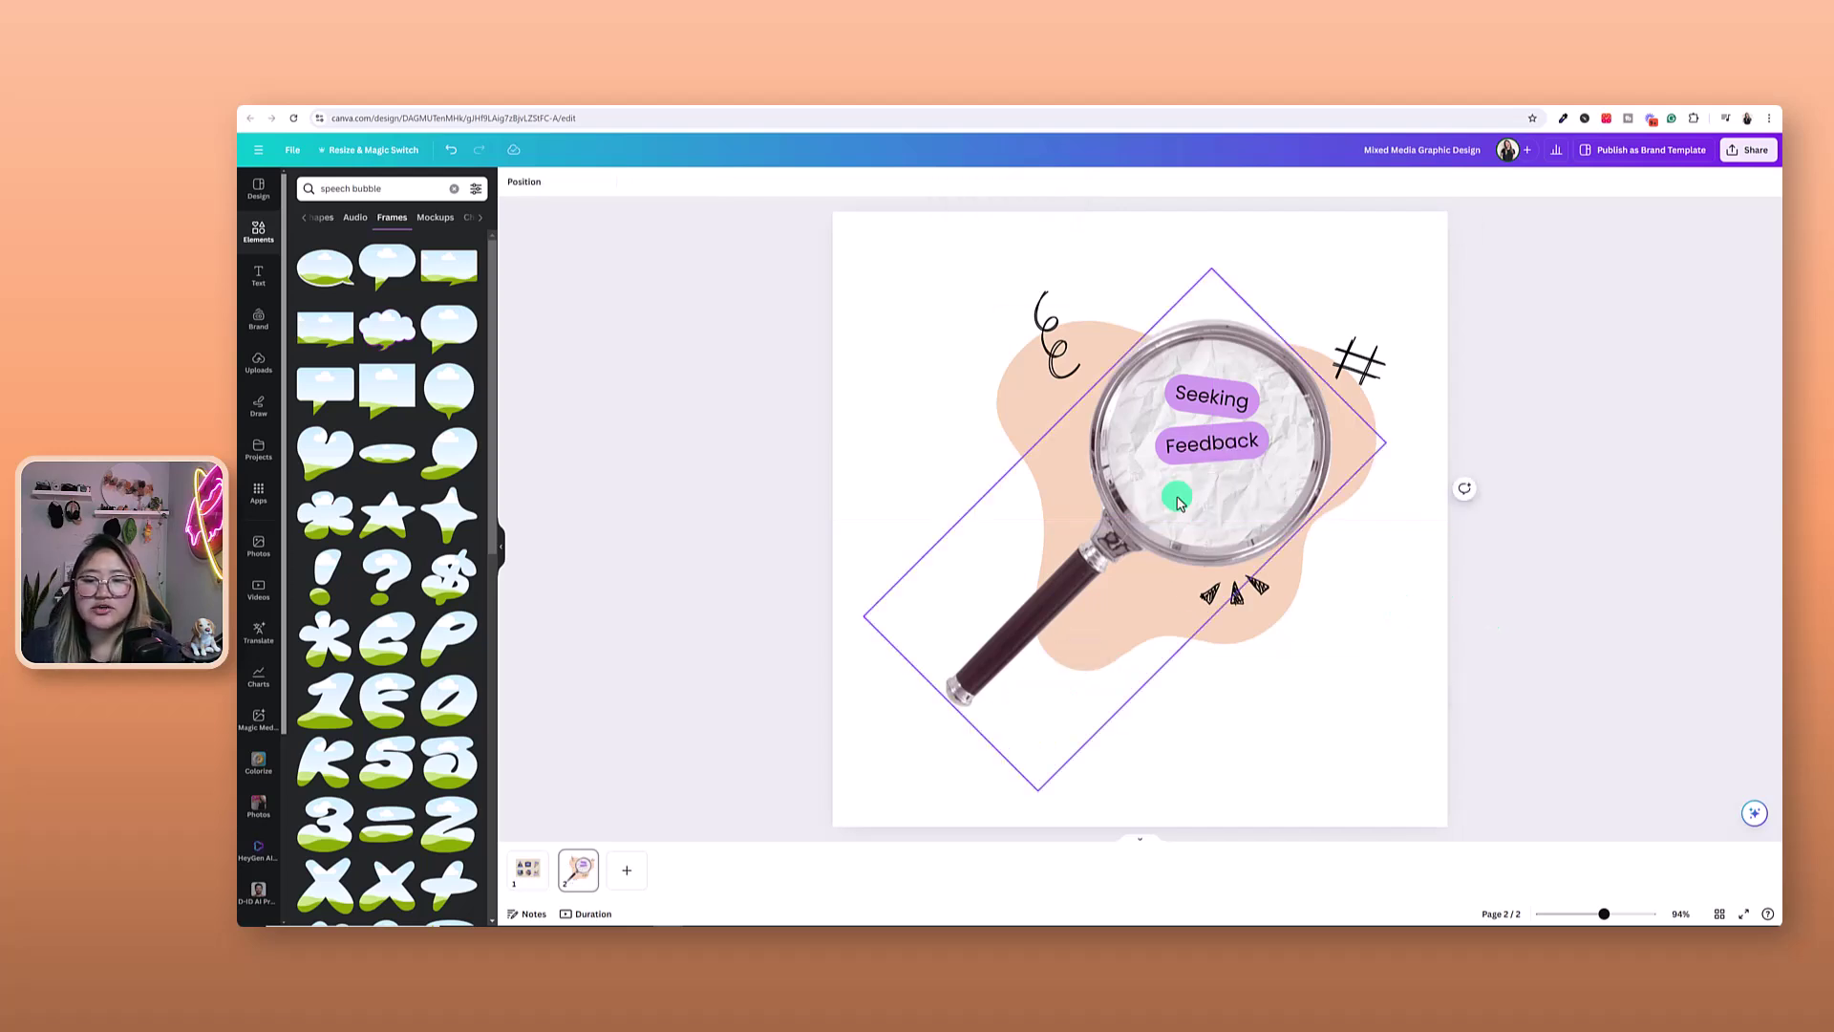
# Add a square, recolour it dark navy and flatten it into a 257×50 bar below Feedback
pyautogui.click(260, 232)
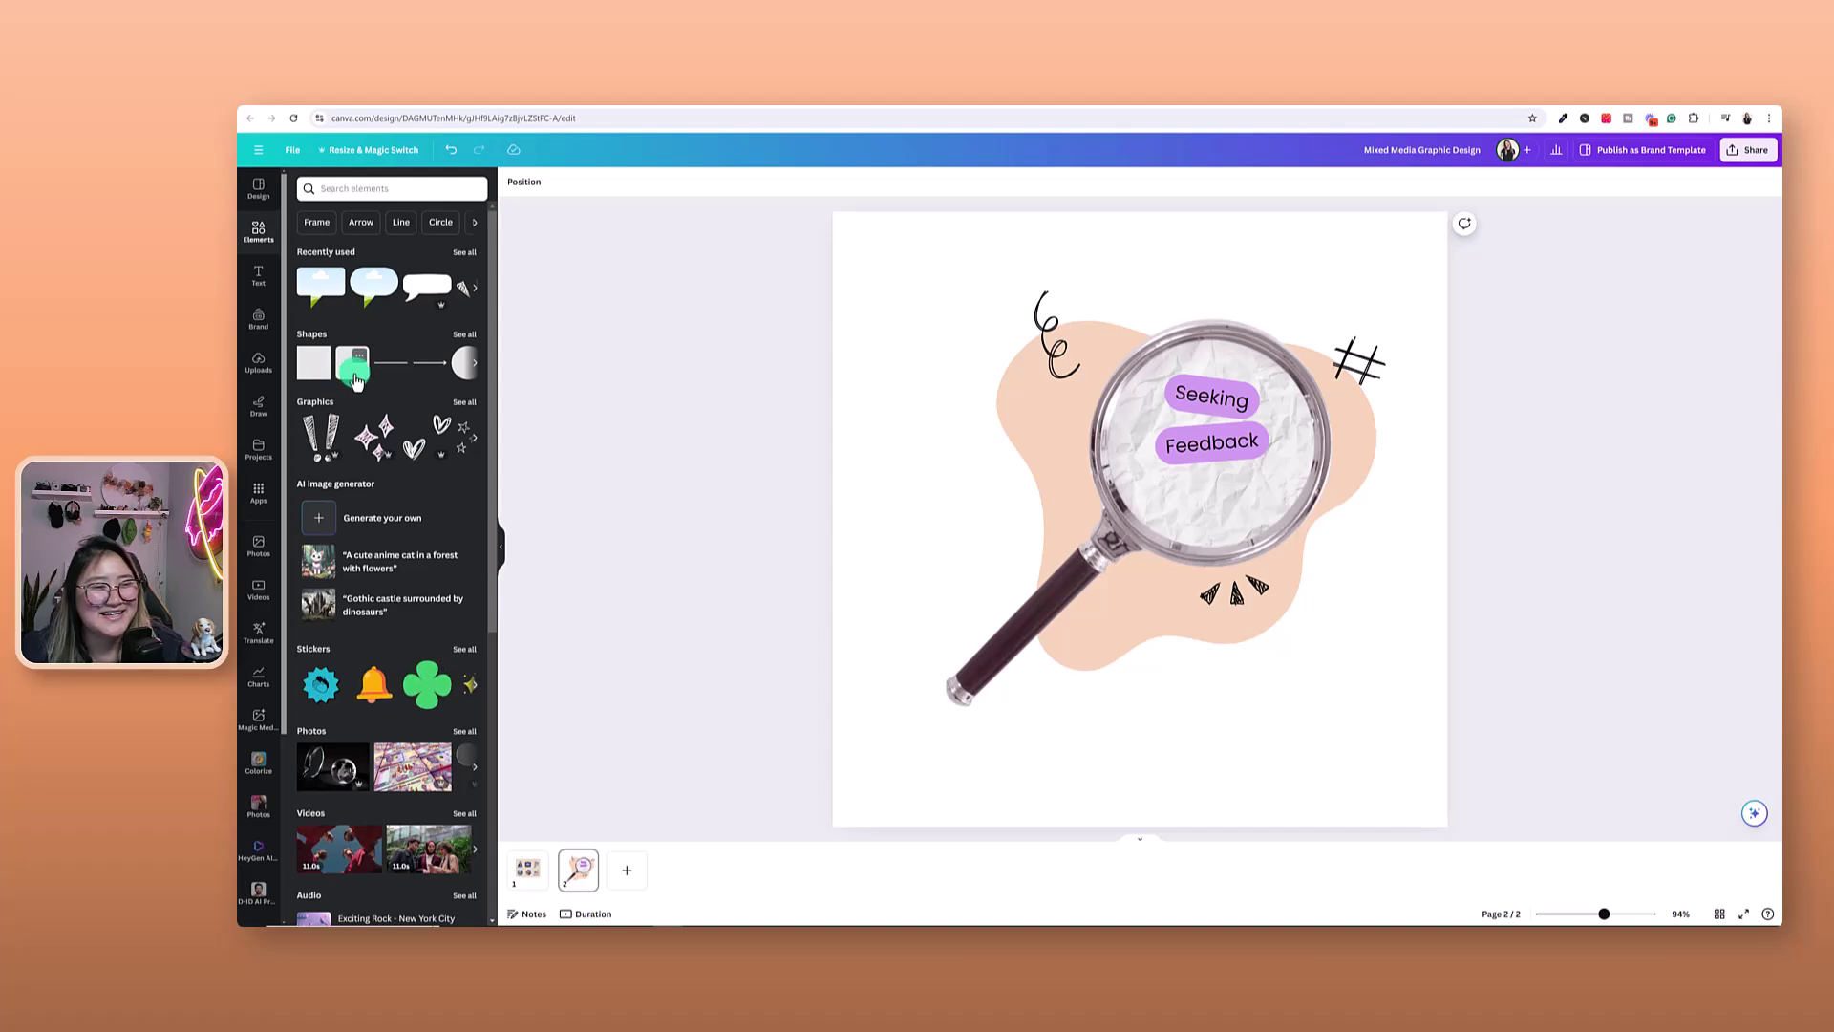
pyautogui.click(353, 375)
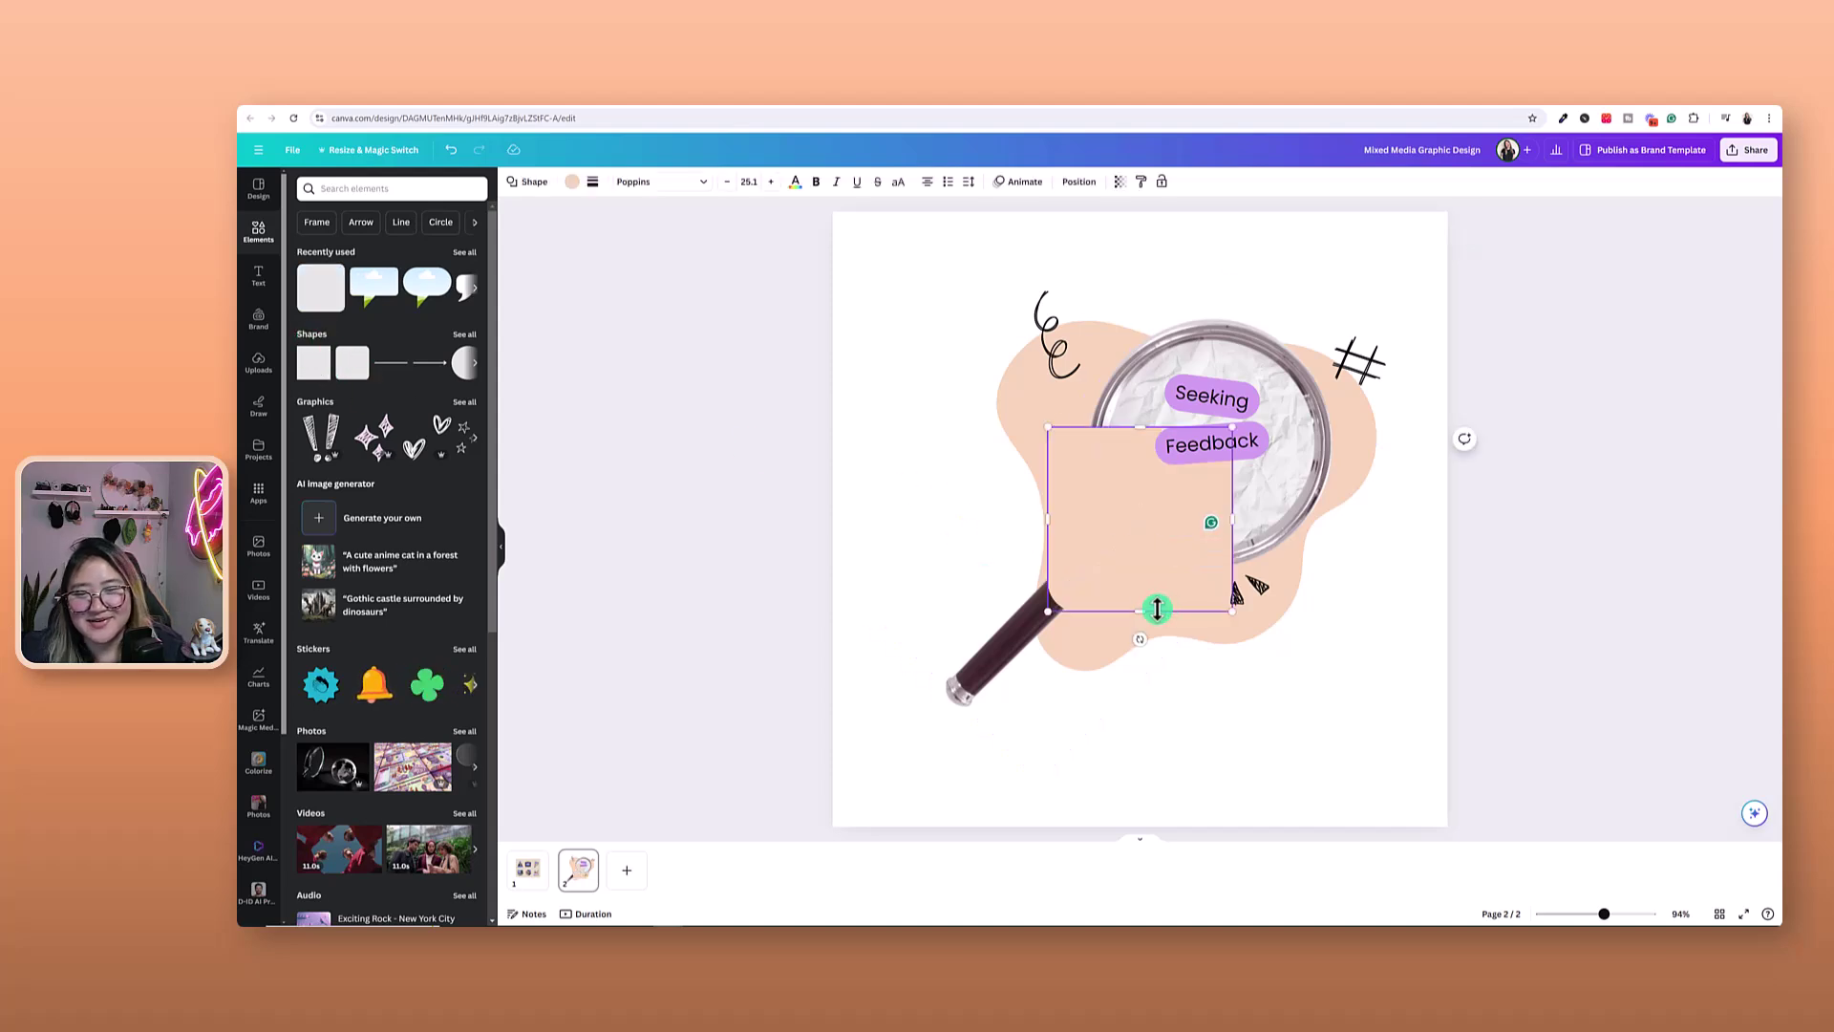
pyautogui.moveTo(1154, 610); pyautogui.dragTo(1140, 465)
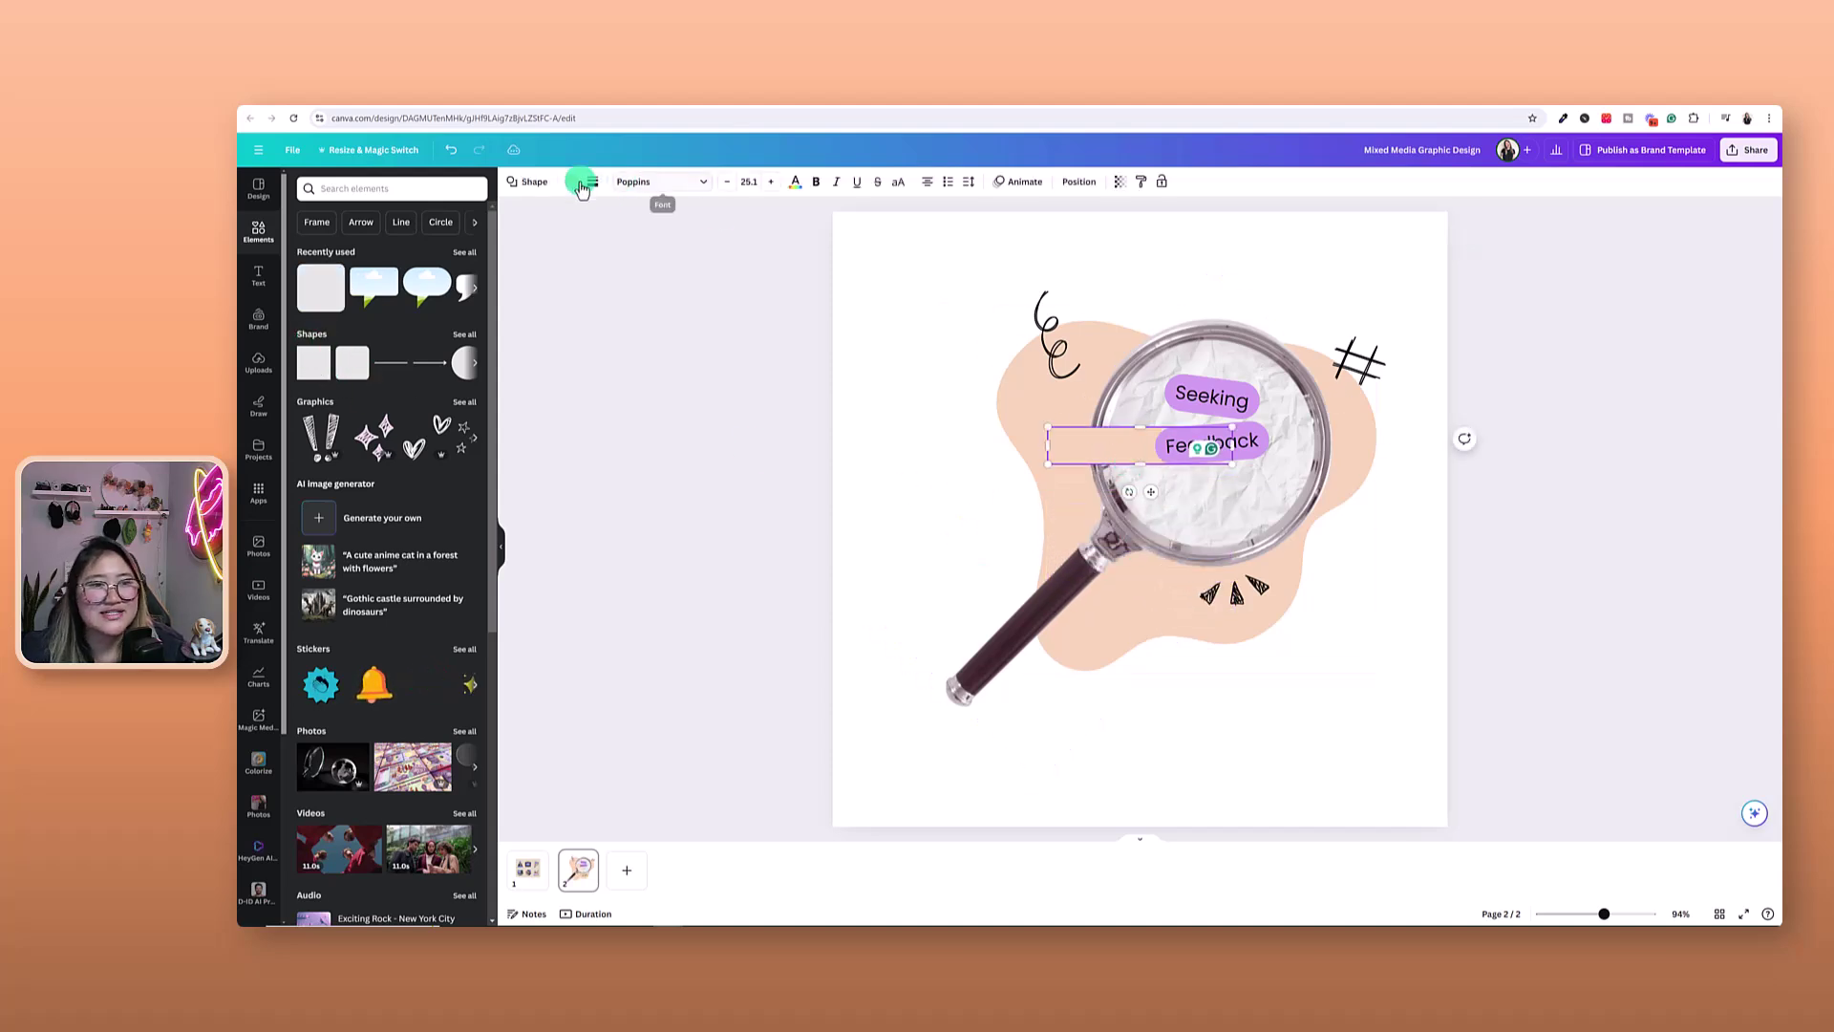
pyautogui.click(579, 182)
pyautogui.click(335, 346)
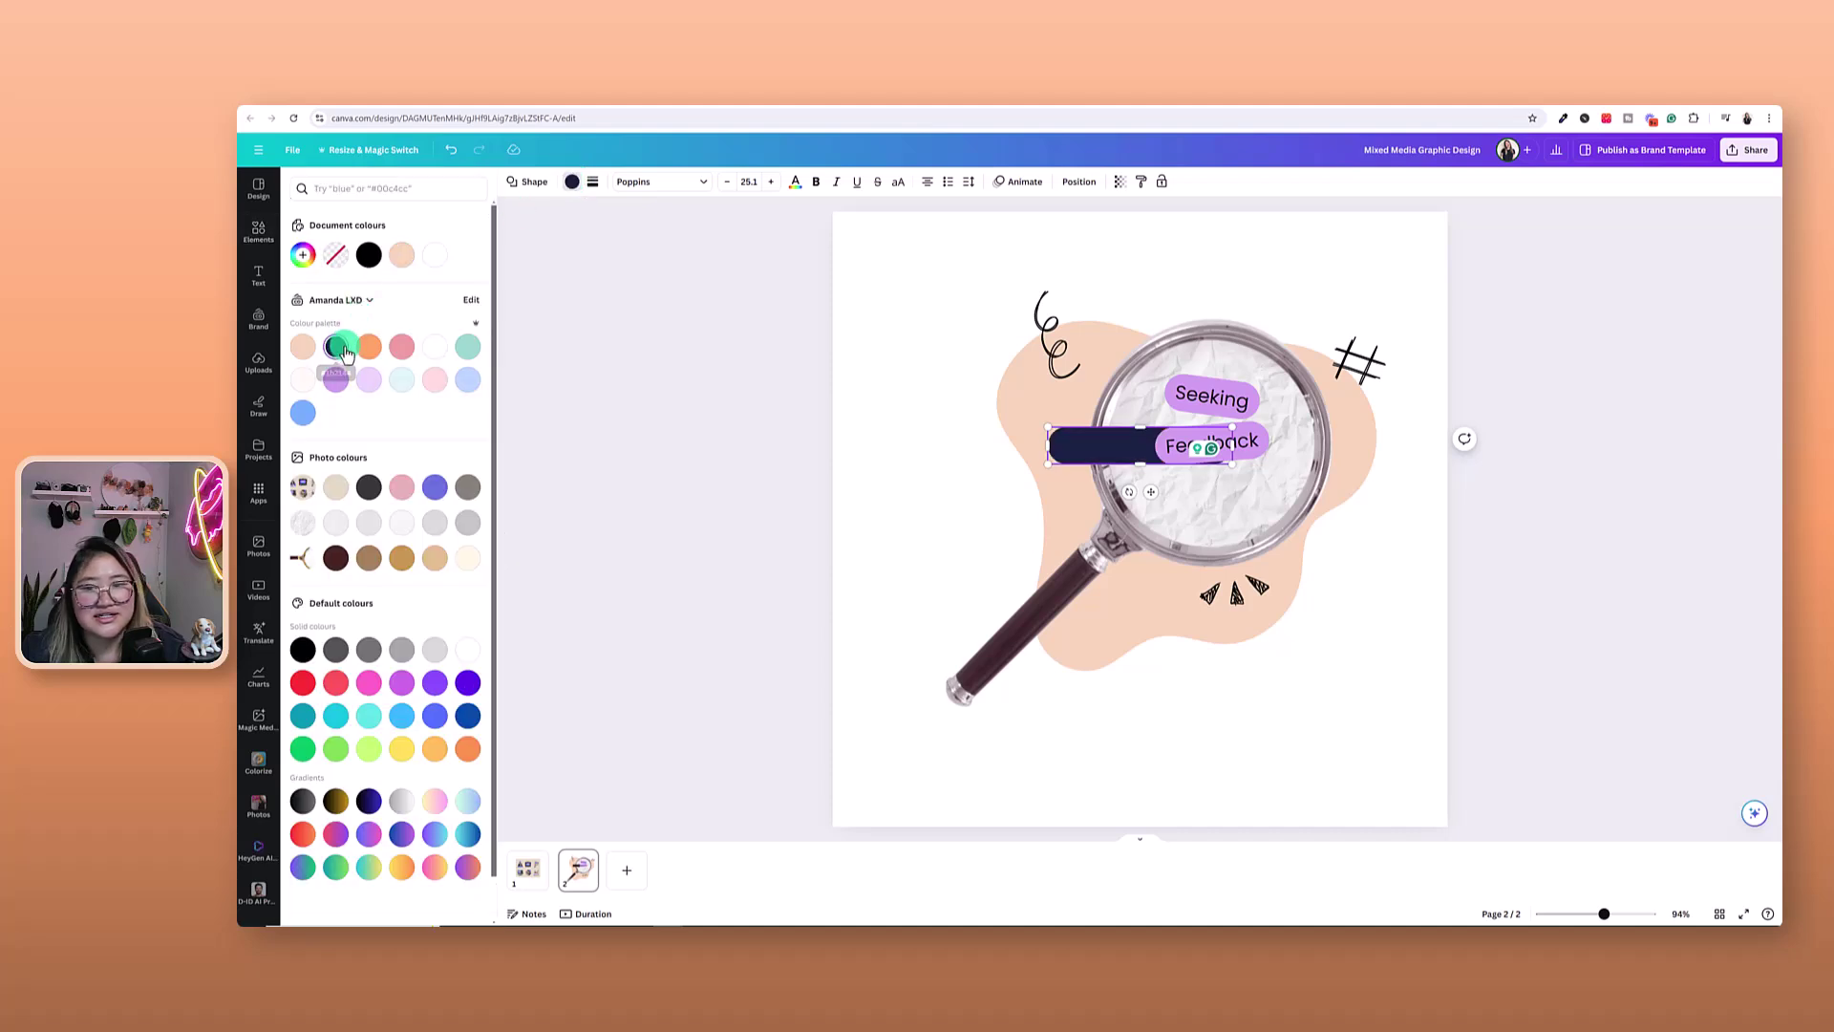
pyautogui.click(987, 438)
pyautogui.moveTo(1119, 438); pyautogui.dragTo(1184, 486)
pyautogui.moveTo(1302, 507); pyautogui.dragTo(1231, 517)
pyautogui.click(586, 463)
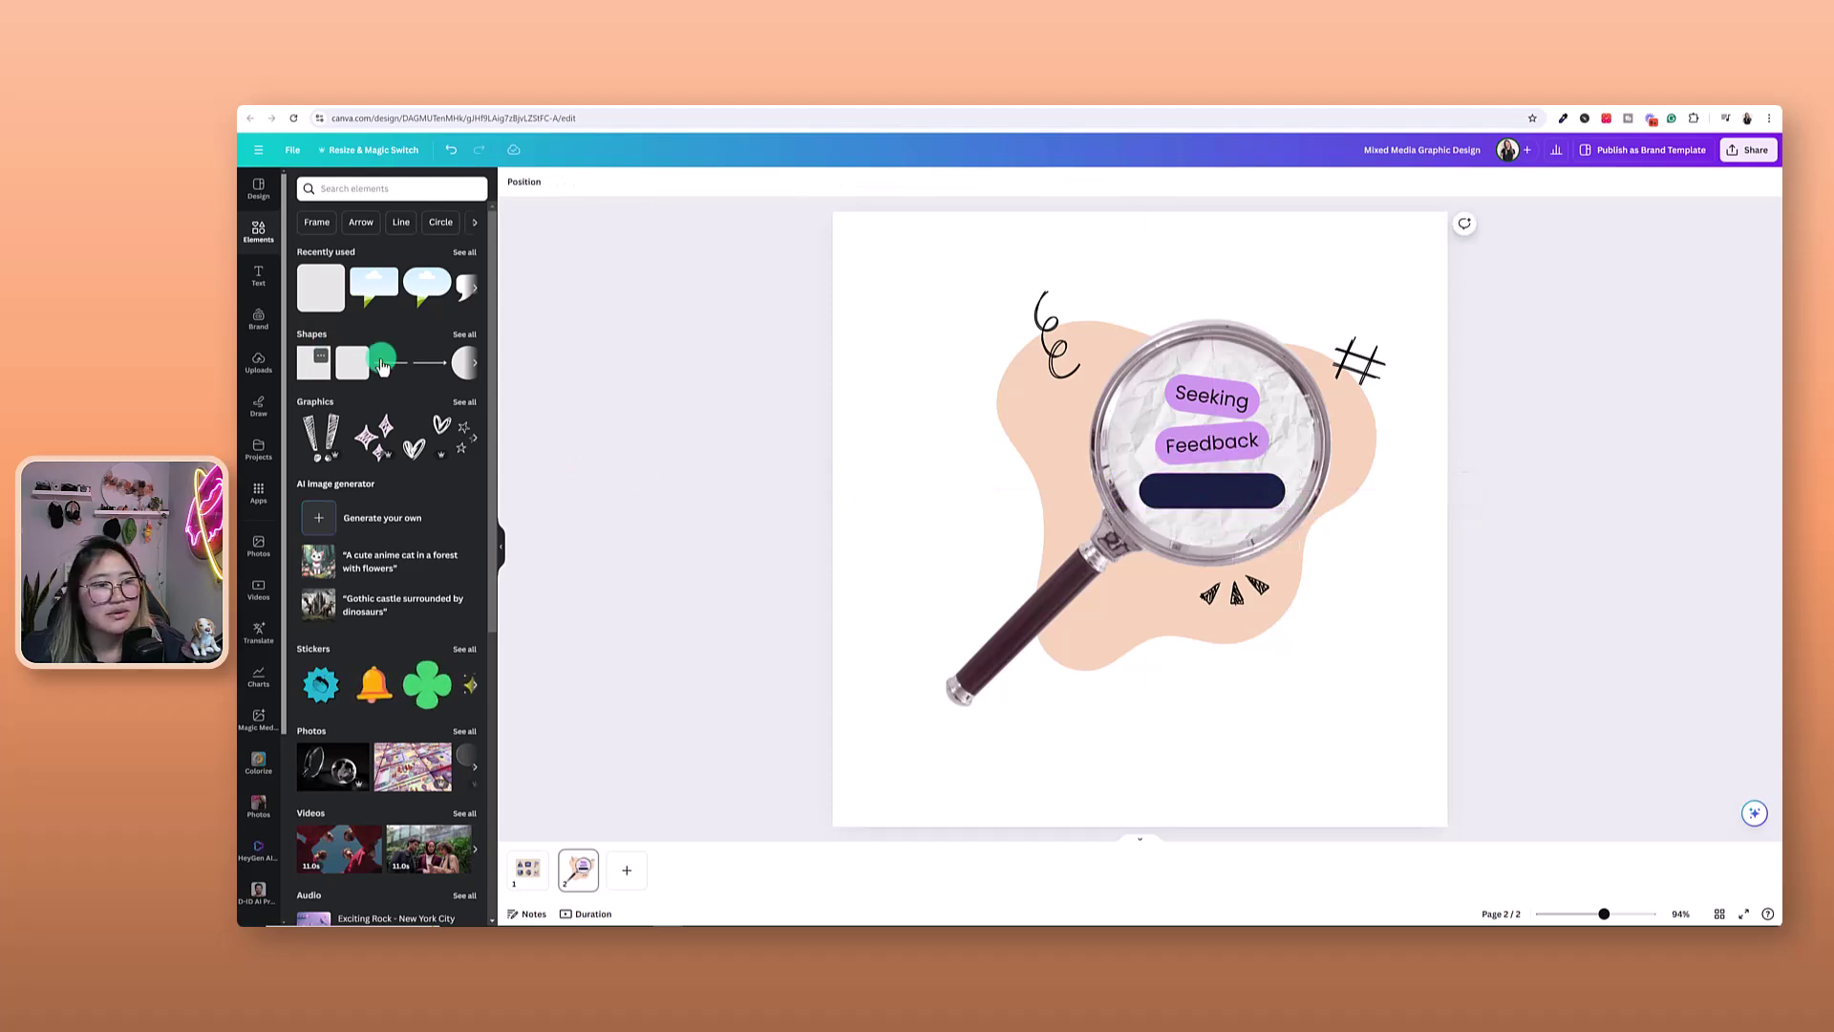
# Add a navy triangle pointing down, squeeze it narrow and tuck it under the bar as a tail
pyautogui.click(467, 336)
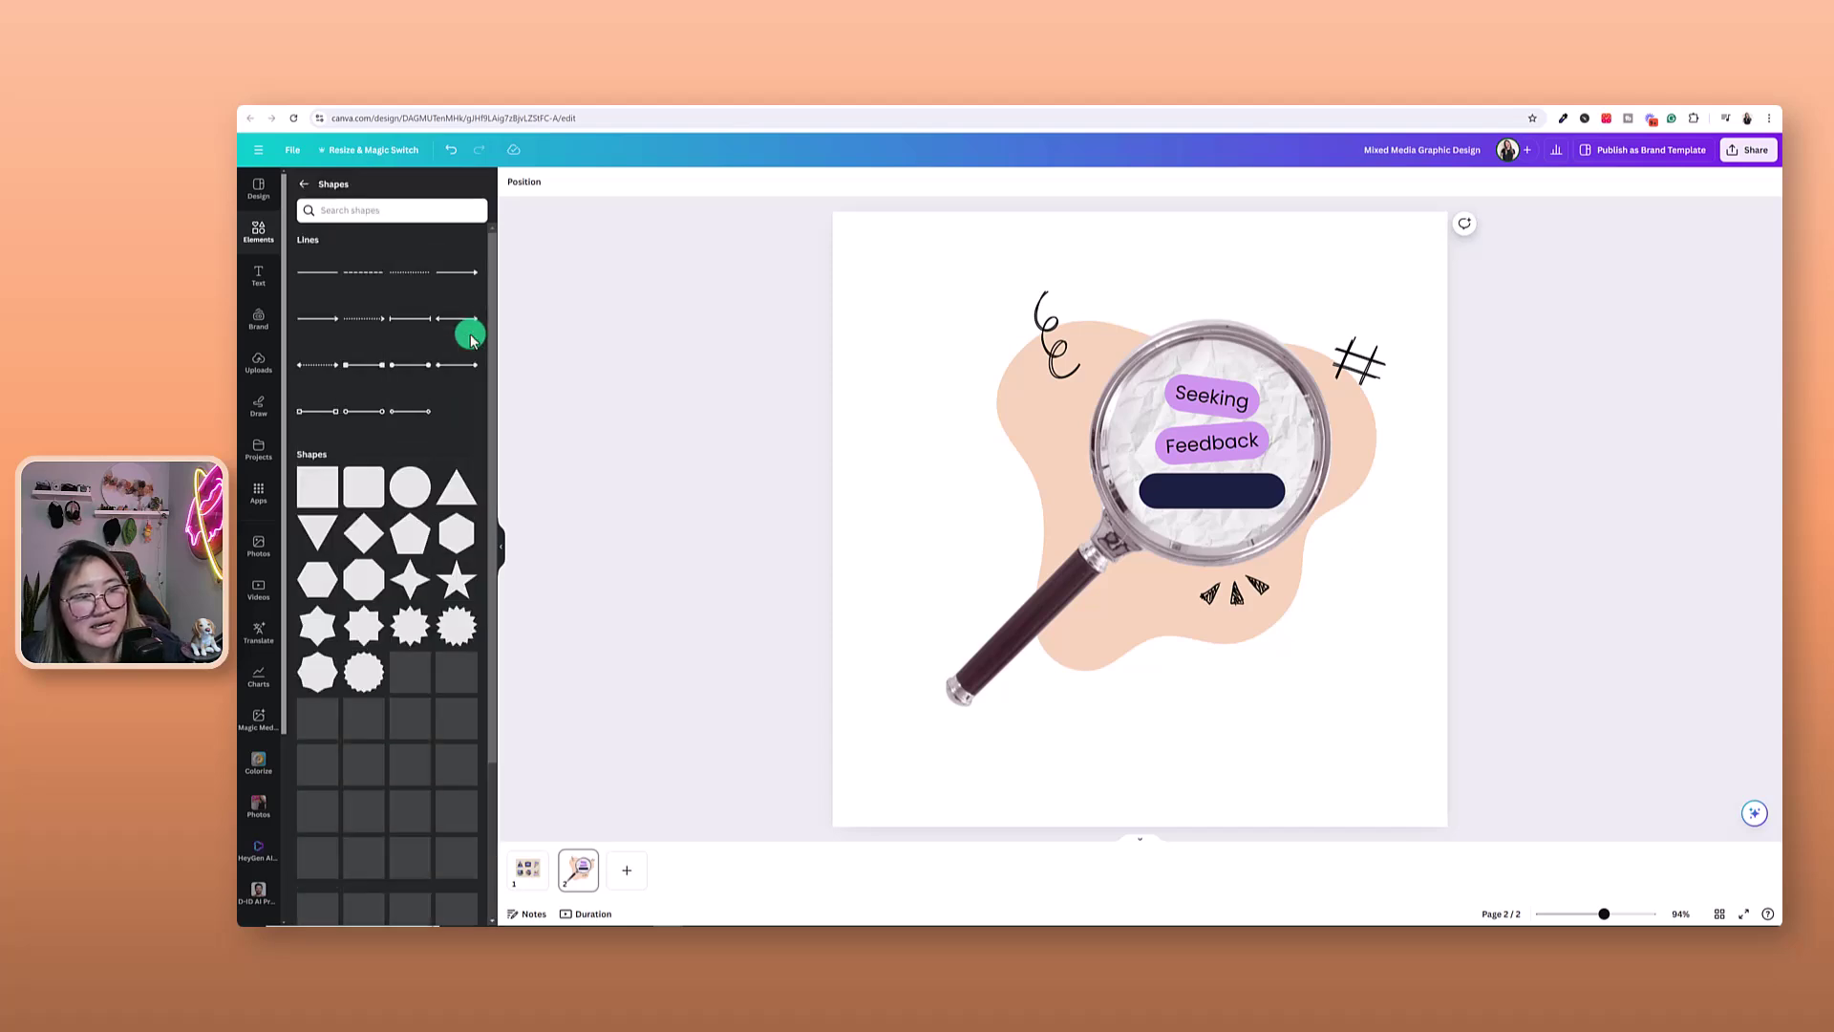
pyautogui.click(455, 489)
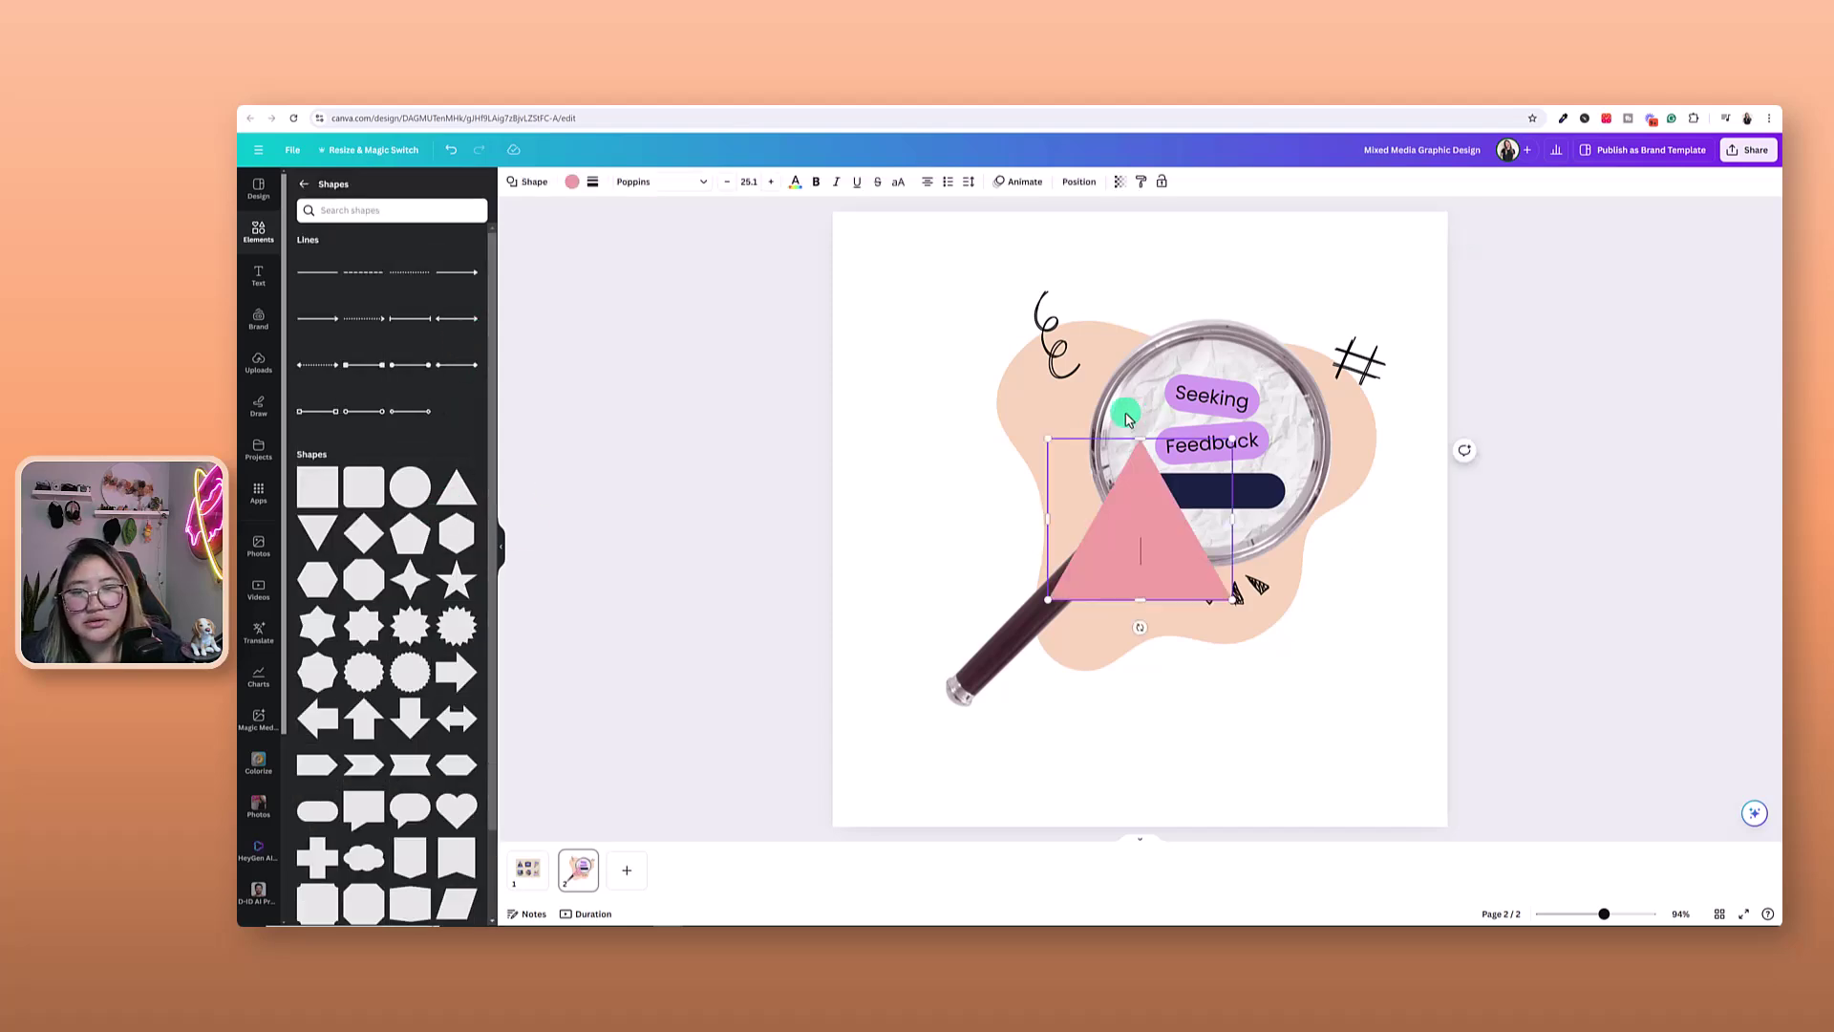
pyautogui.click(581, 182)
pyautogui.click(335, 380)
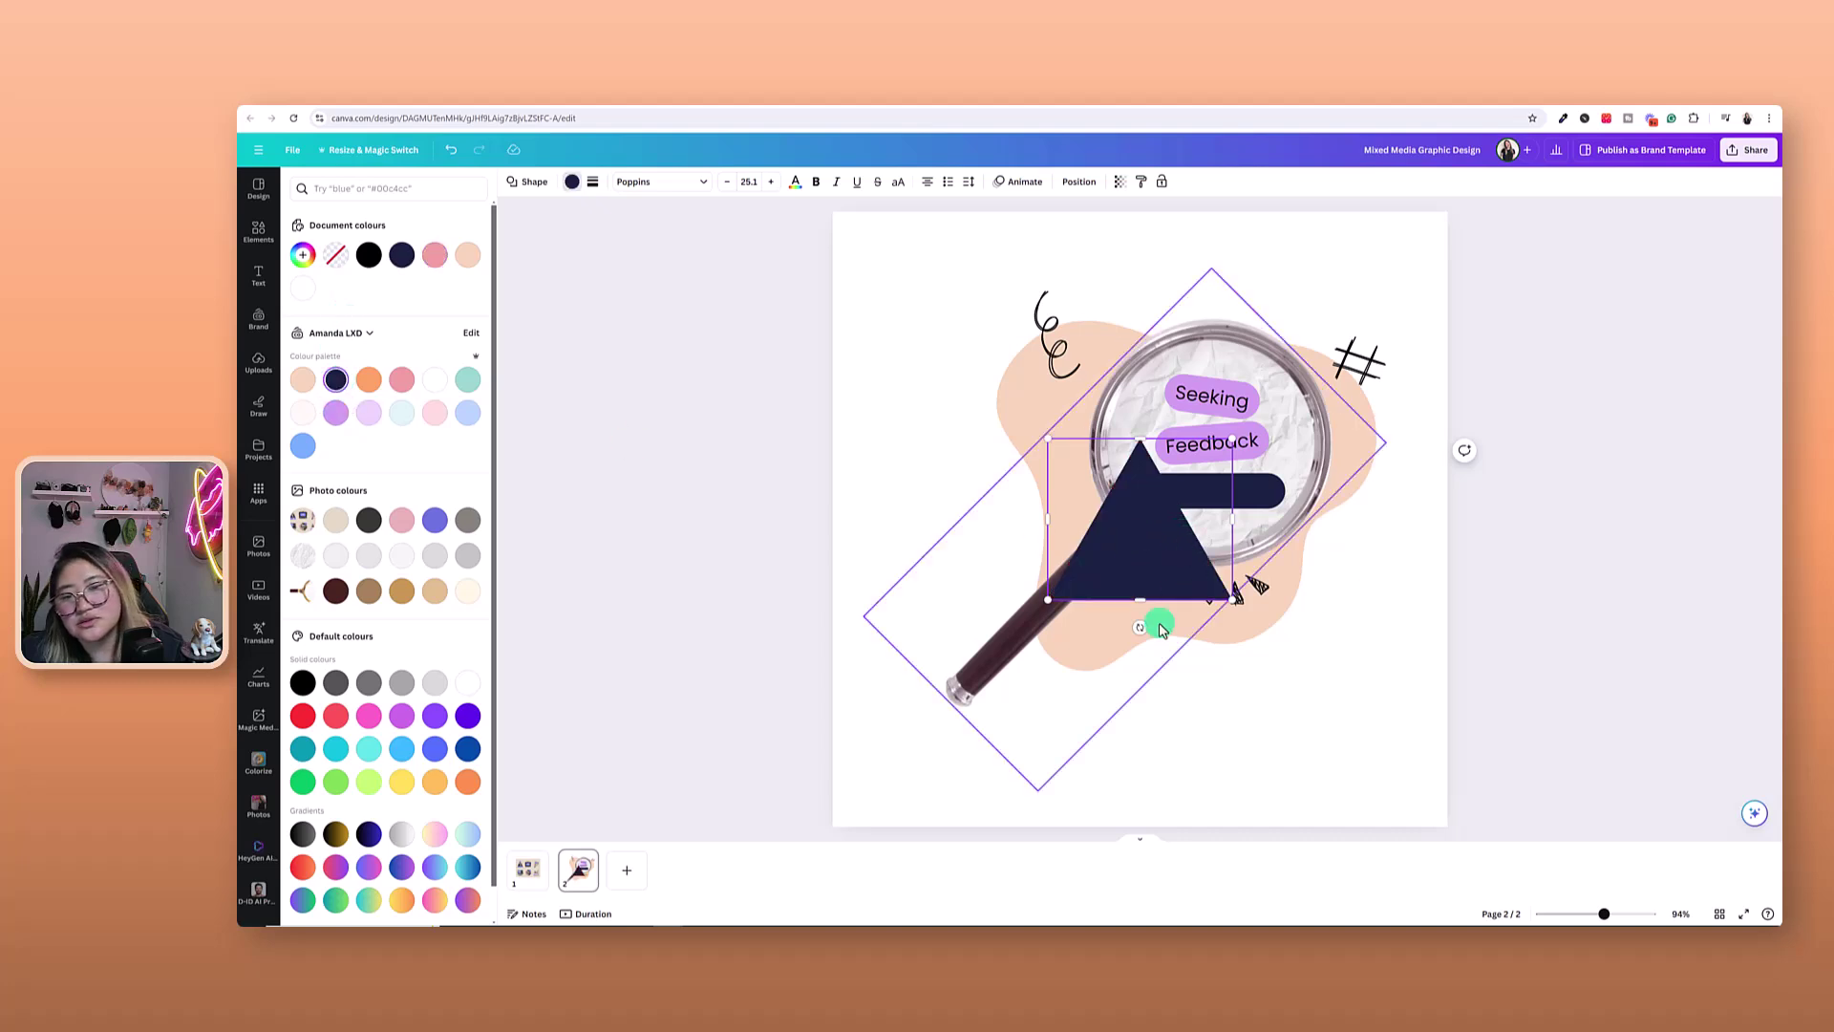
pyautogui.moveTo(1140, 631); pyautogui.dragTo(1067, 555)
pyautogui.click(915, 556)
pyautogui.hotkey('ctrl', 'z')
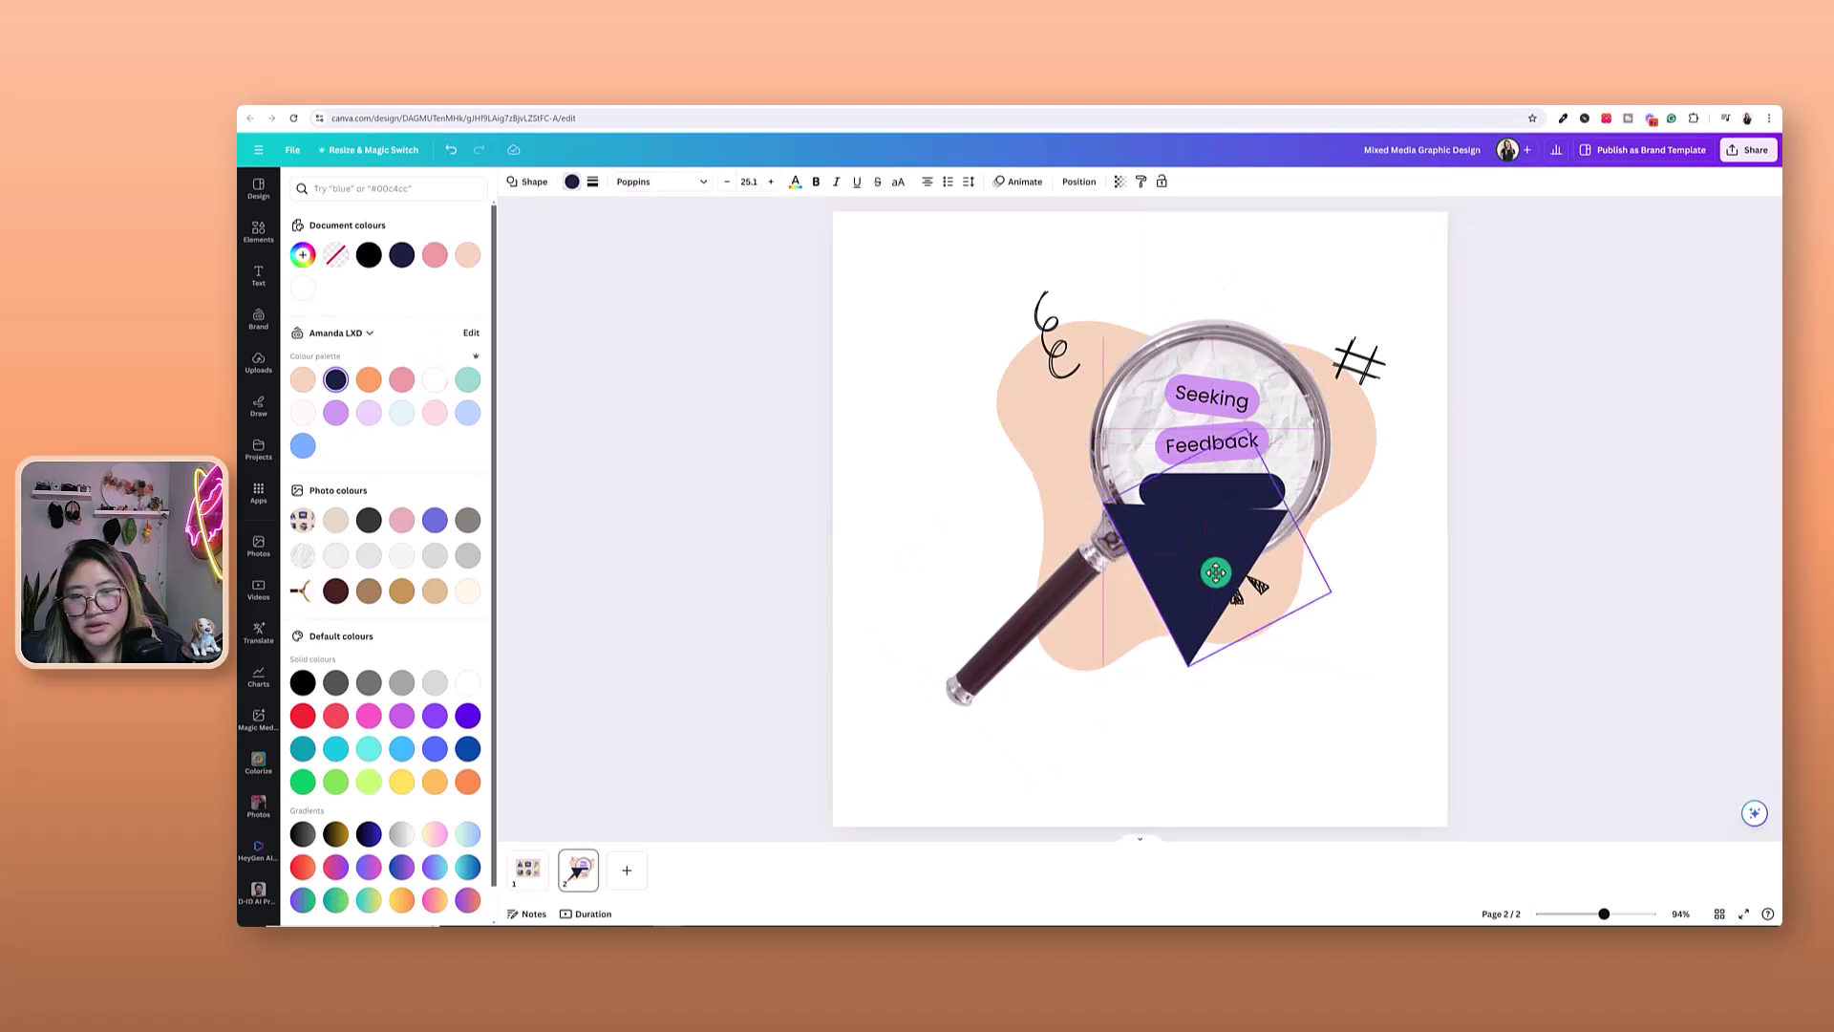
pyautogui.moveTo(1341, 590); pyautogui.dragTo(1160, 521)
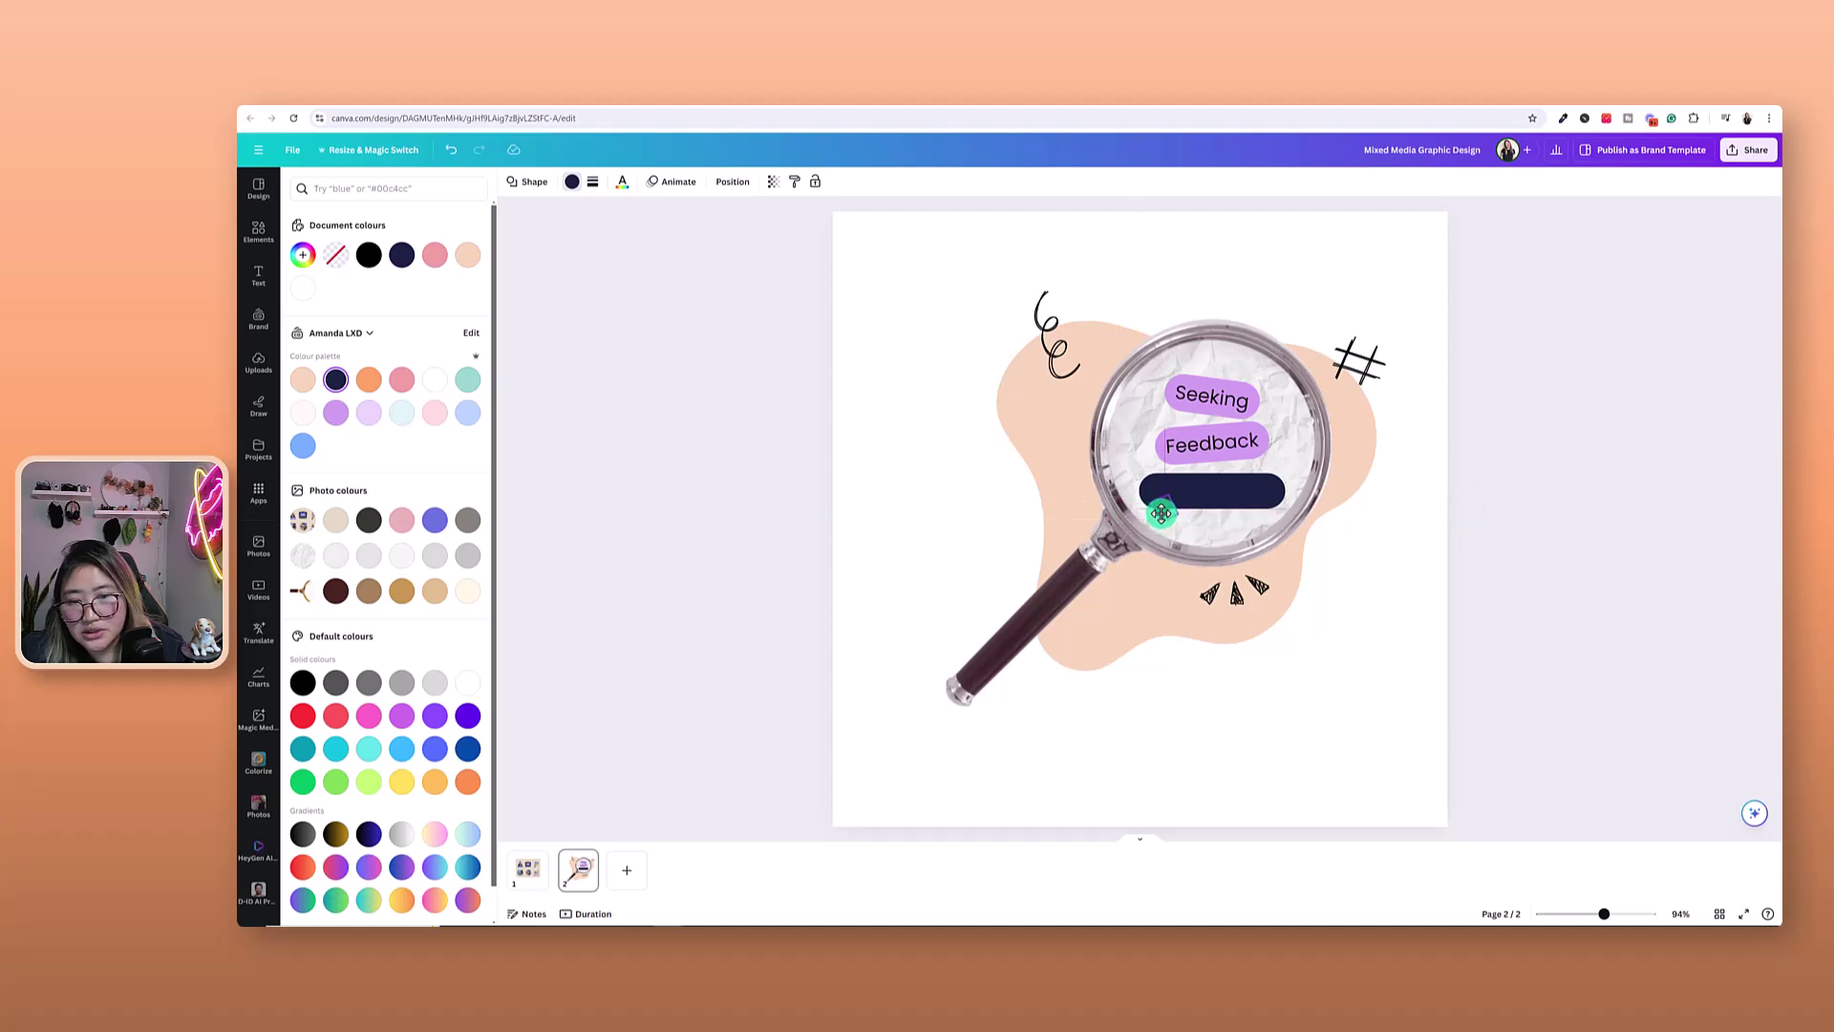
pyautogui.click(829, 516)
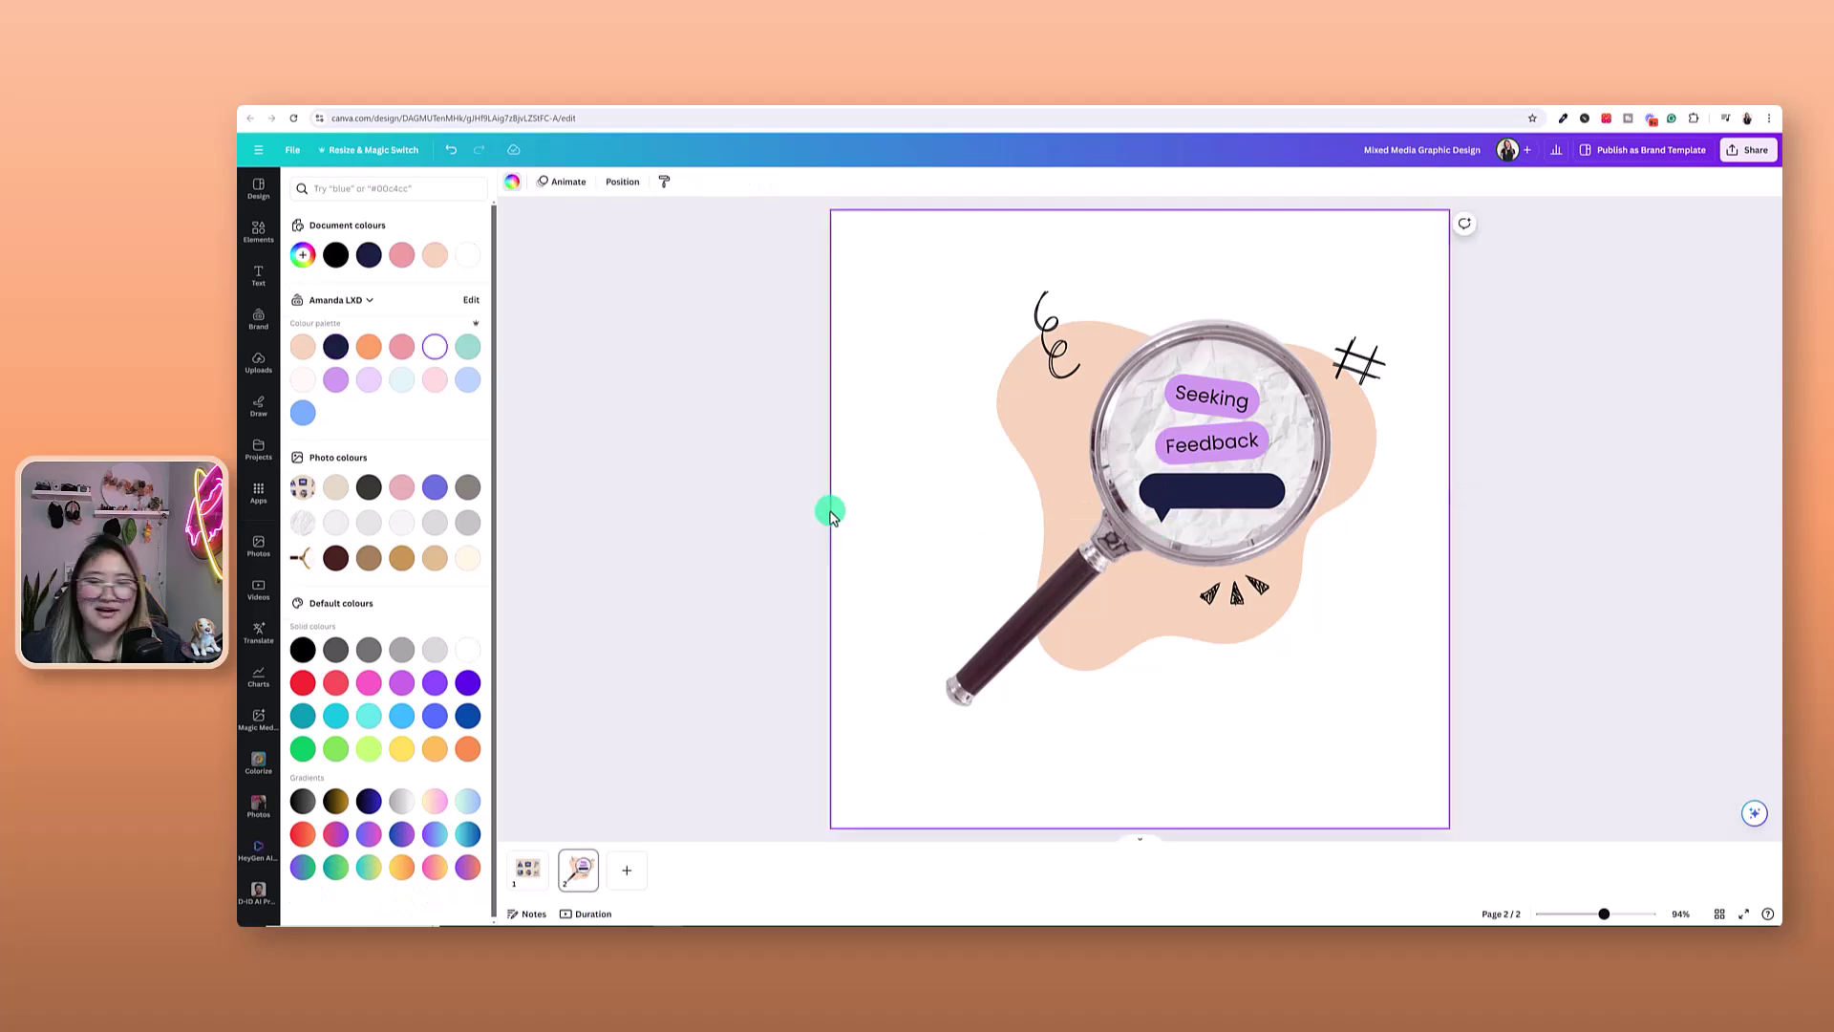
pyautogui.click(766, 395)
pyautogui.click(1209, 499)
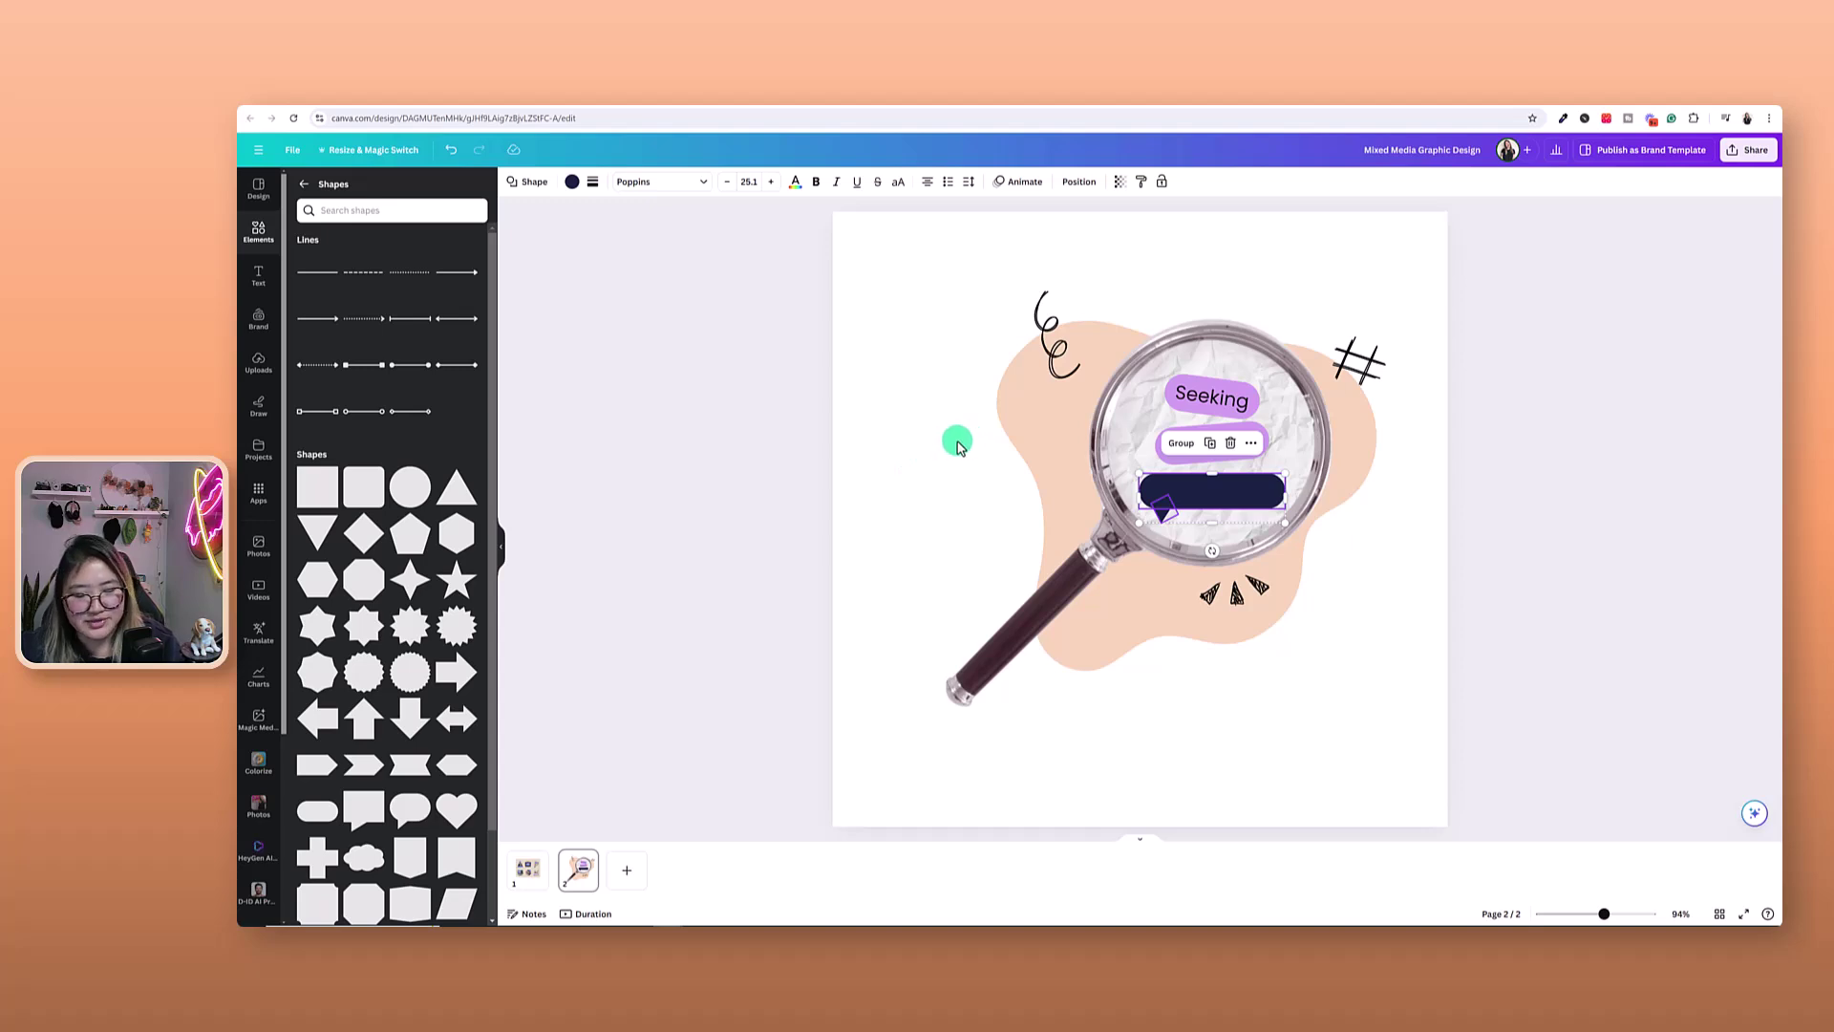
pyautogui.click(979, 420)
# Place 35×35 light lavender circle dots inside the navy bubble and narrow the bubble to fit
pyautogui.moveTo(1255, 496); pyautogui.dragTo(1252, 496)
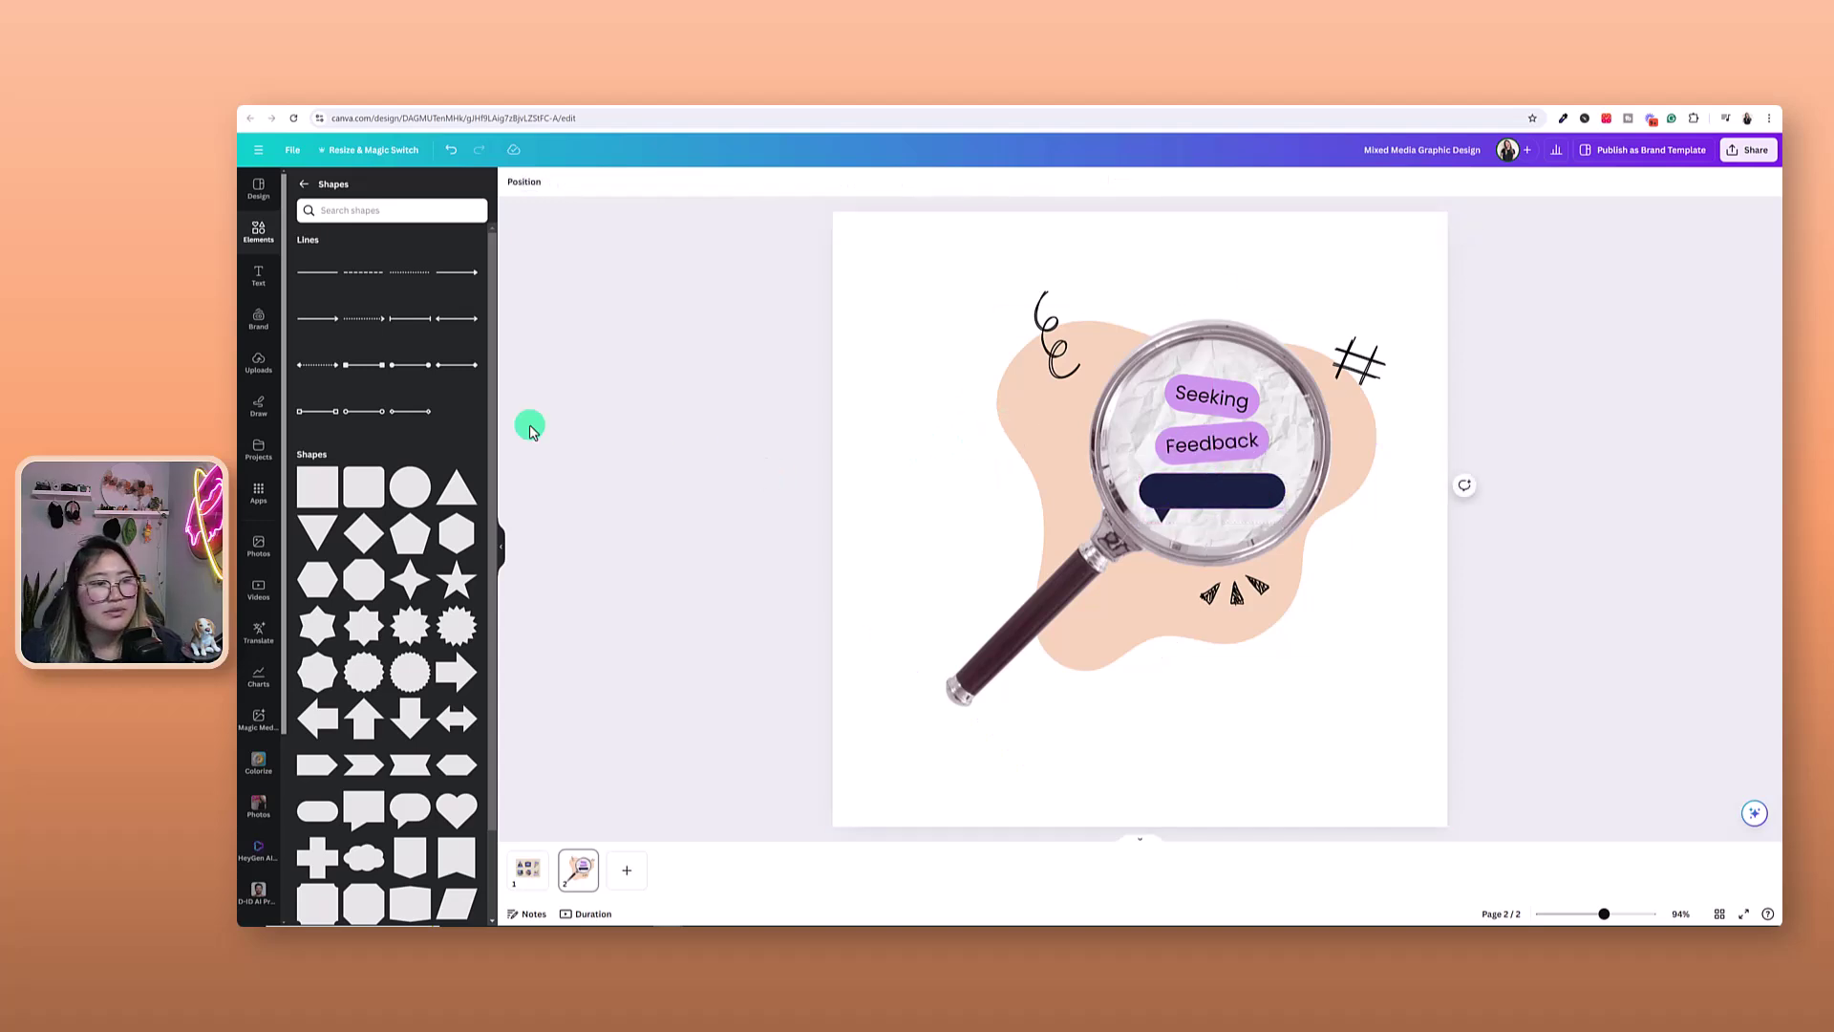
pyautogui.click(410, 483)
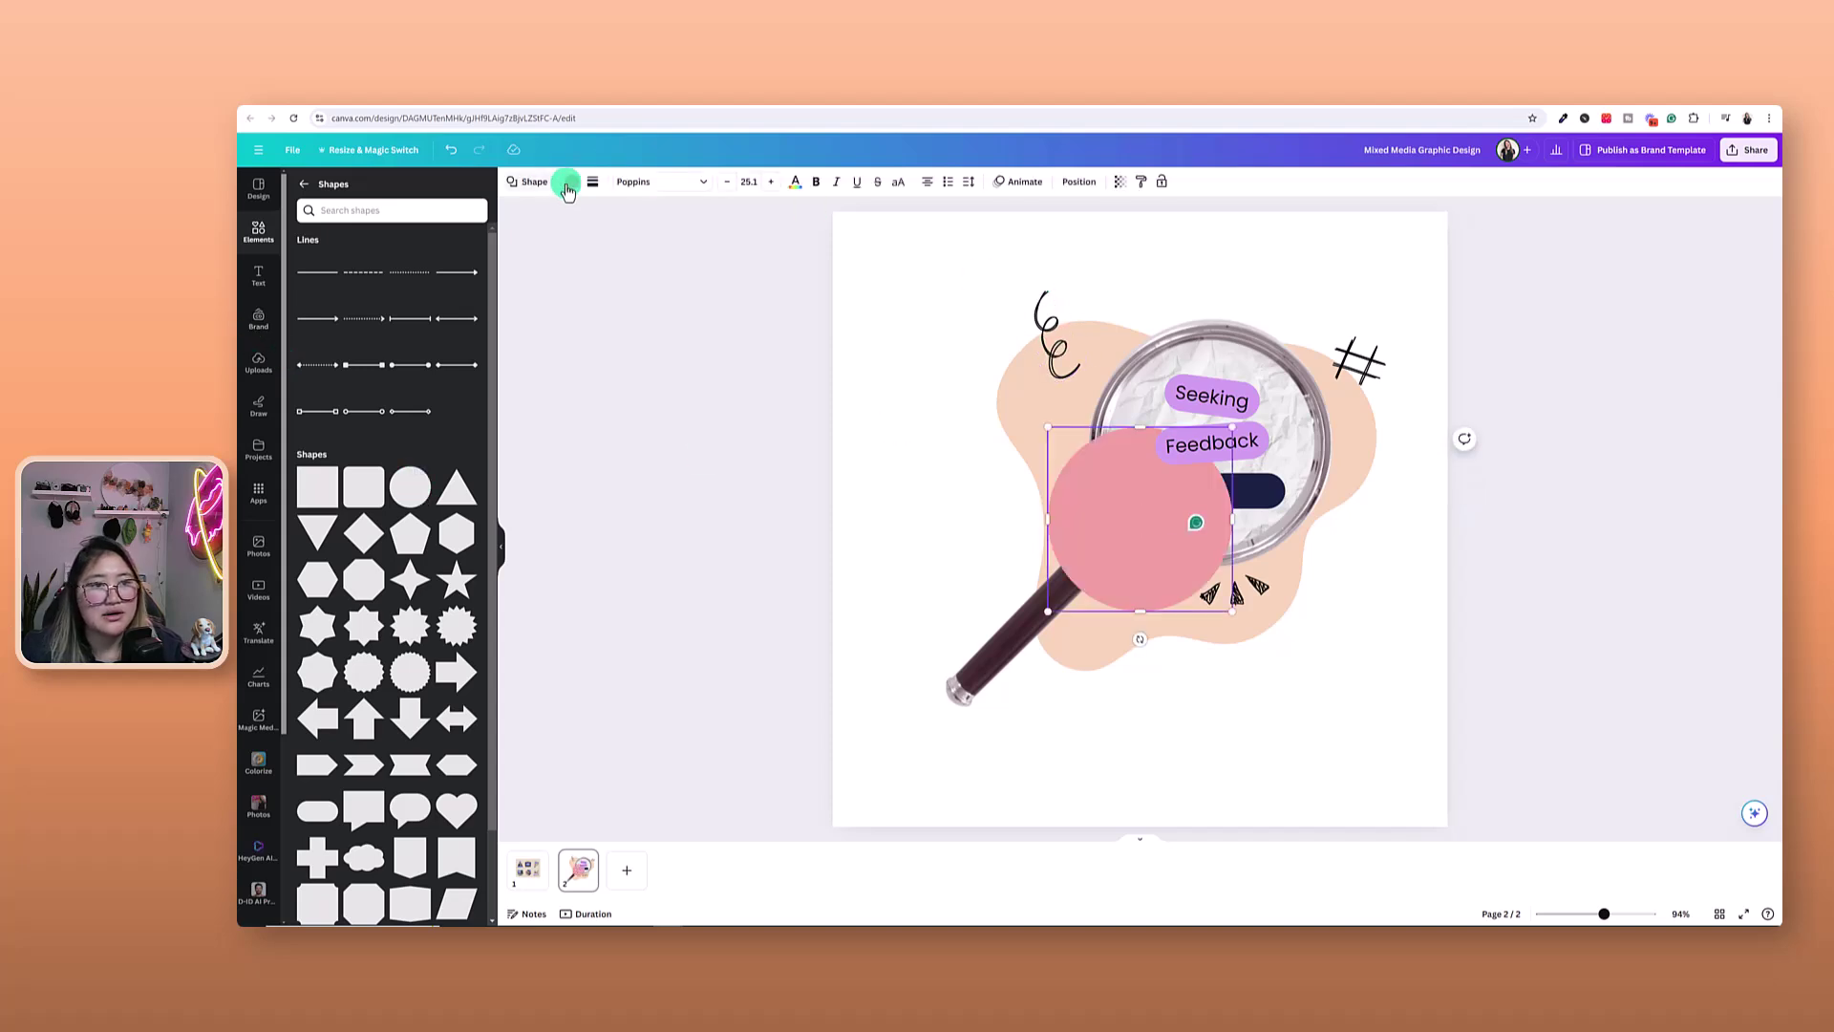
pyautogui.click(570, 183)
pyautogui.click(370, 415)
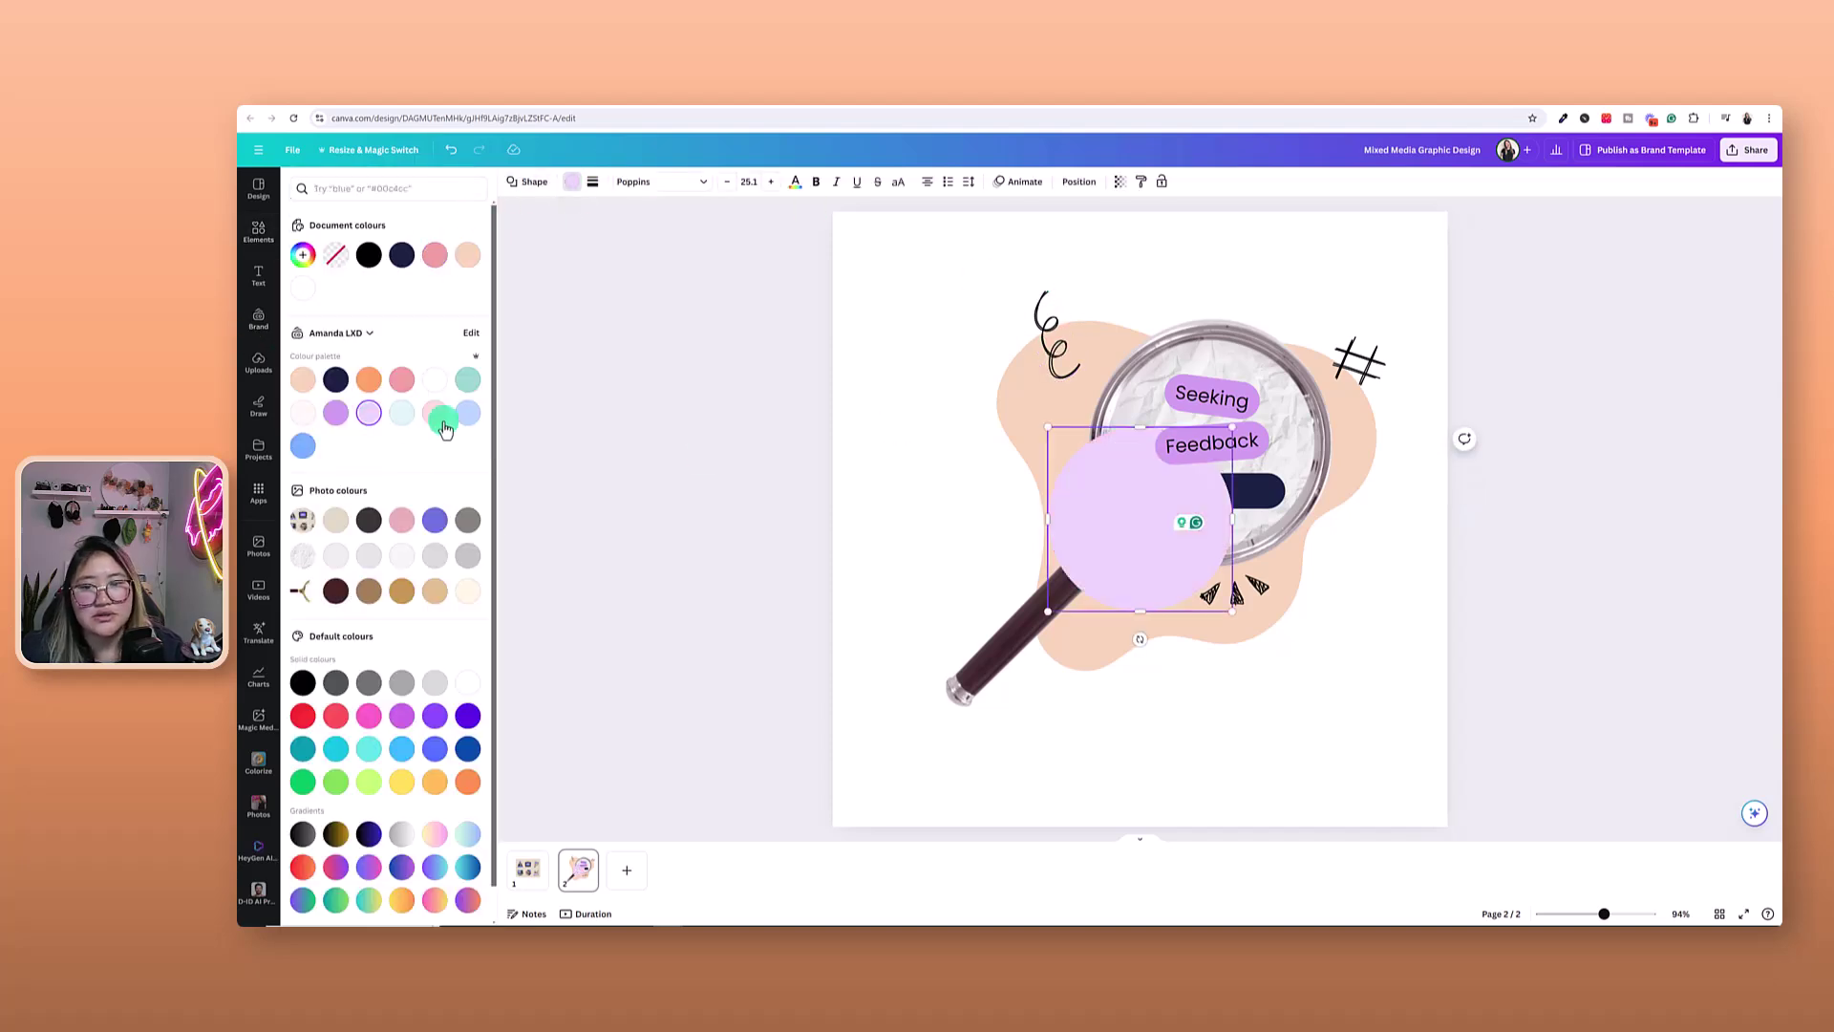
pyautogui.moveTo(1233, 614); pyautogui.dragTo(1191, 531)
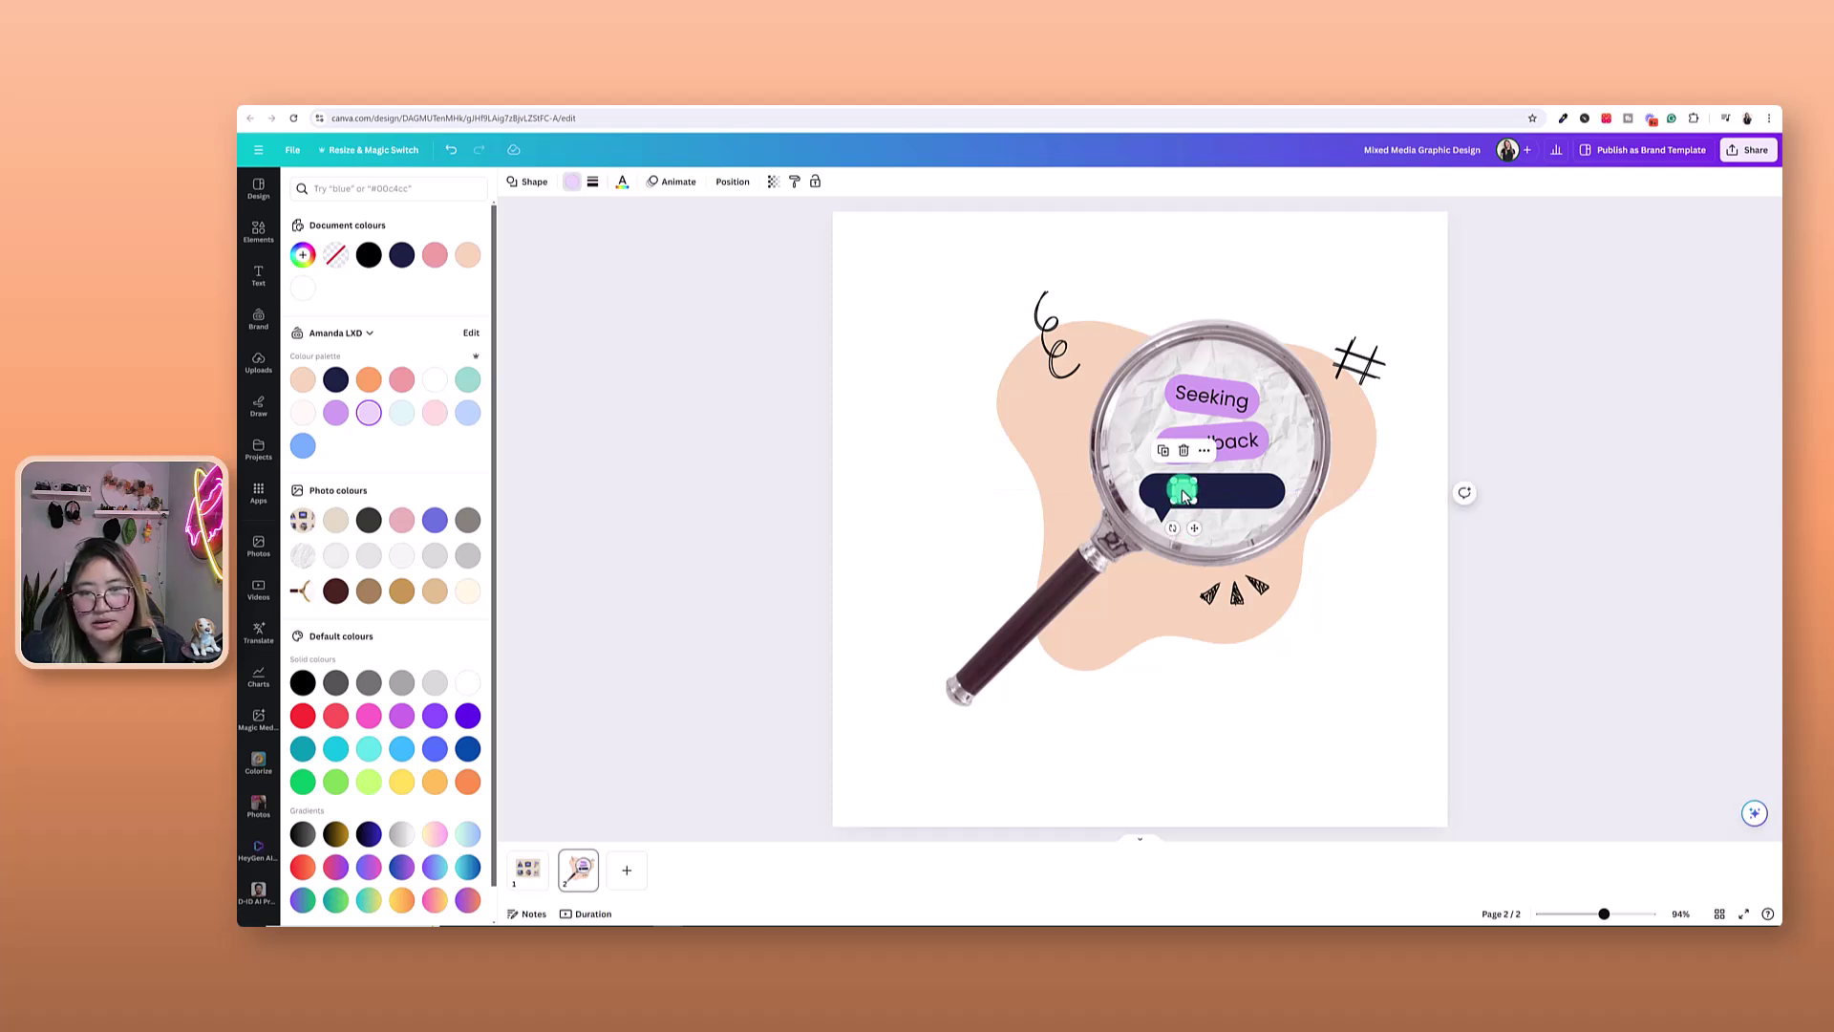
pyautogui.moveTo(1182, 495); pyautogui.dragTo(1242, 490)
pyautogui.click(906, 538)
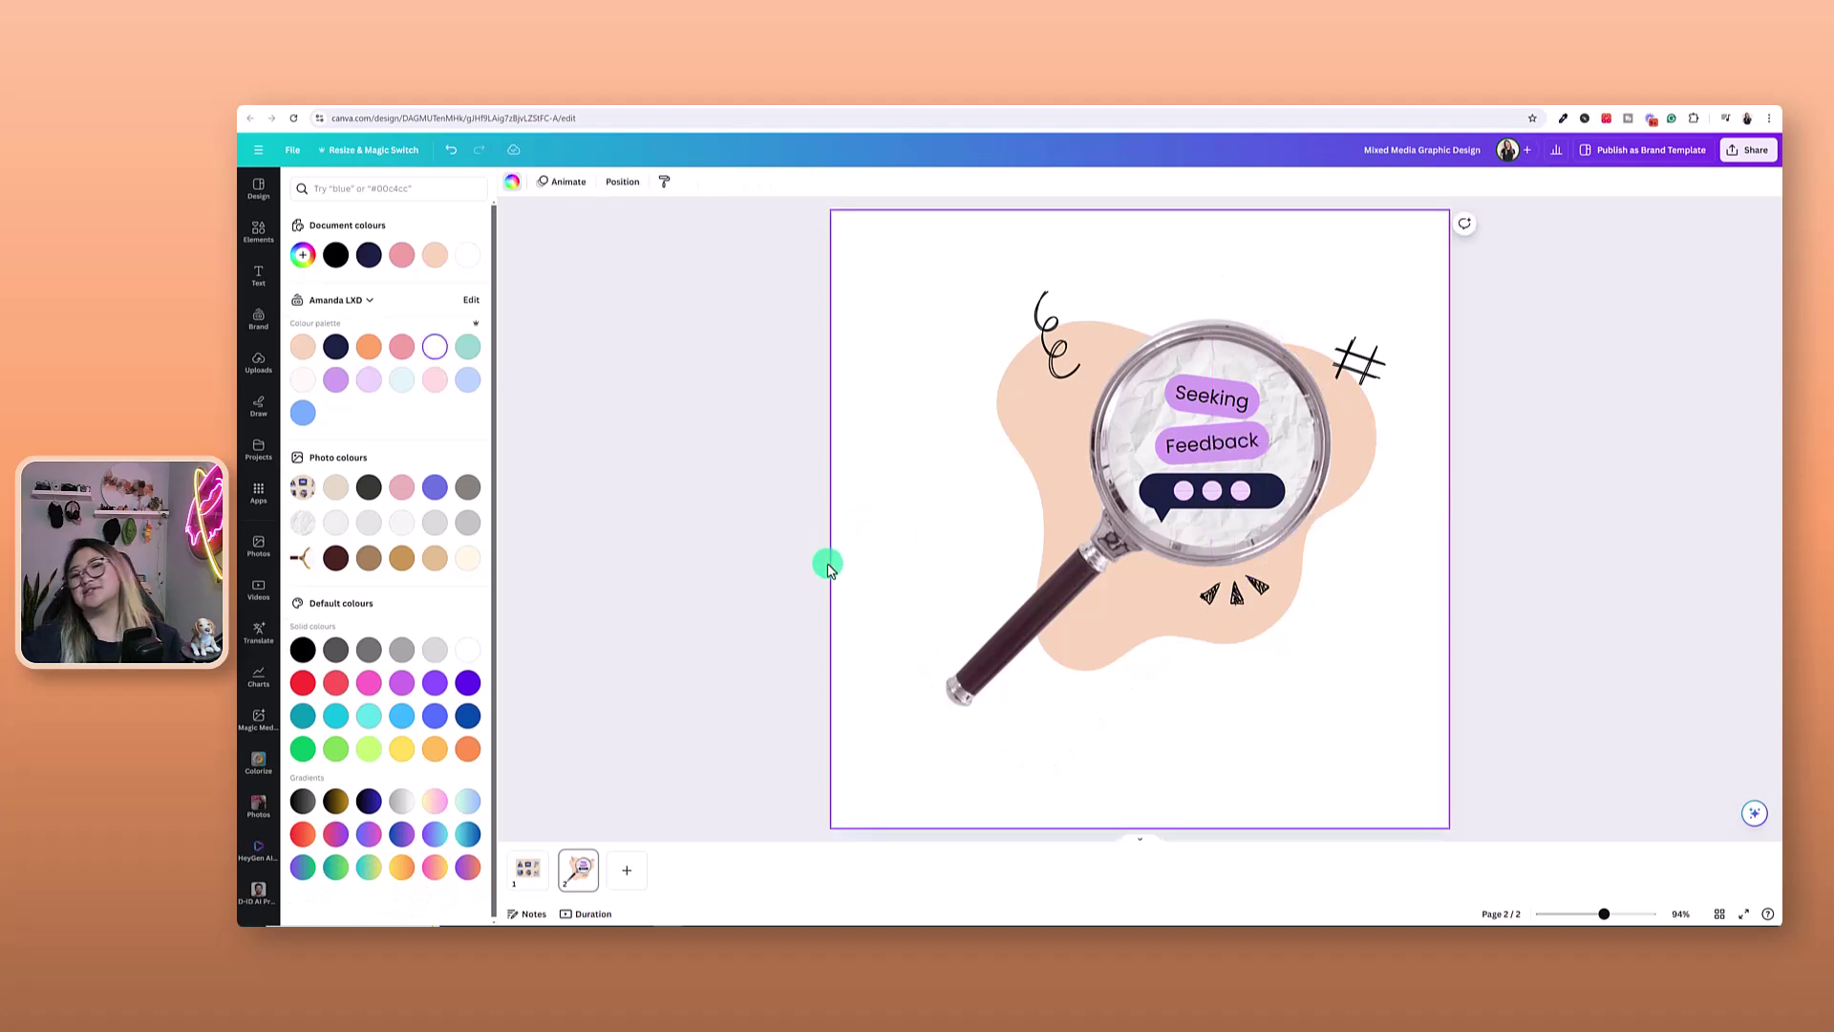
pyautogui.click(1266, 493)
pyautogui.moveTo(1286, 493); pyautogui.dragTo(1272, 493)
# Marquee-select the whole magnifier illustration, nudge it slightly, and check it at 39% before returning to 93%
pyautogui.click(1231, 491)
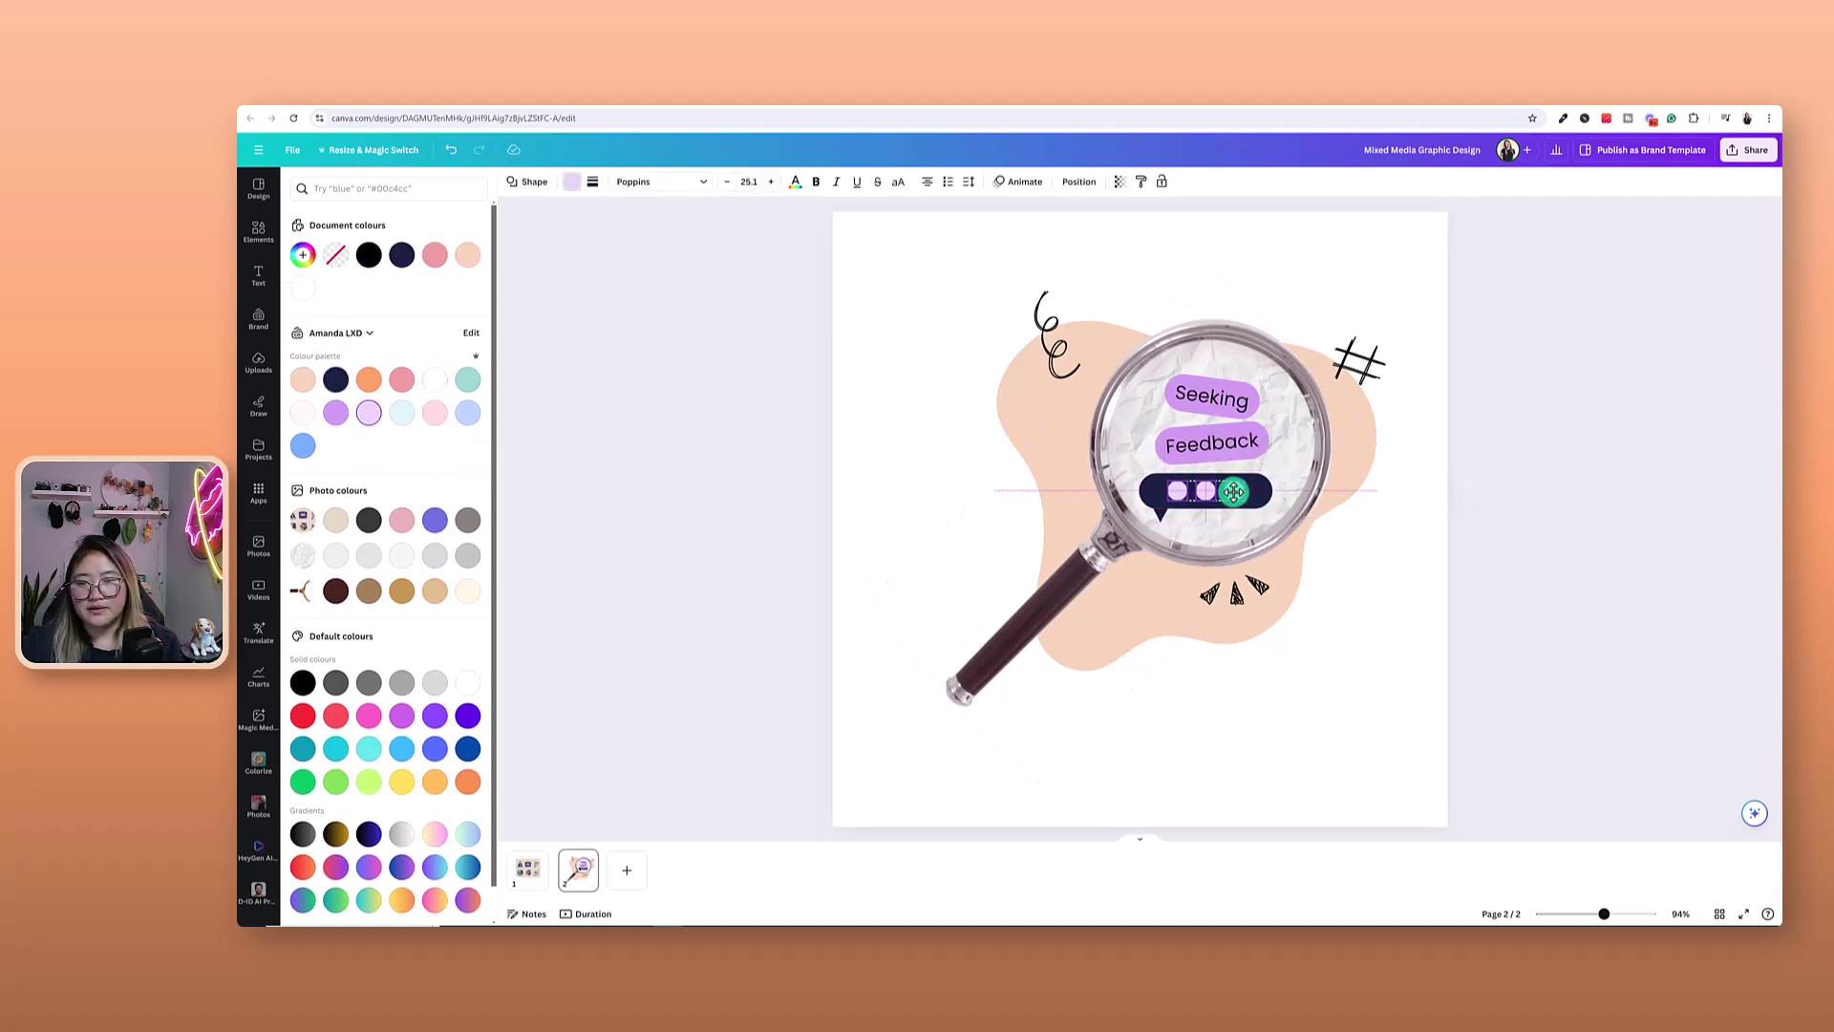
pyautogui.click(861, 554)
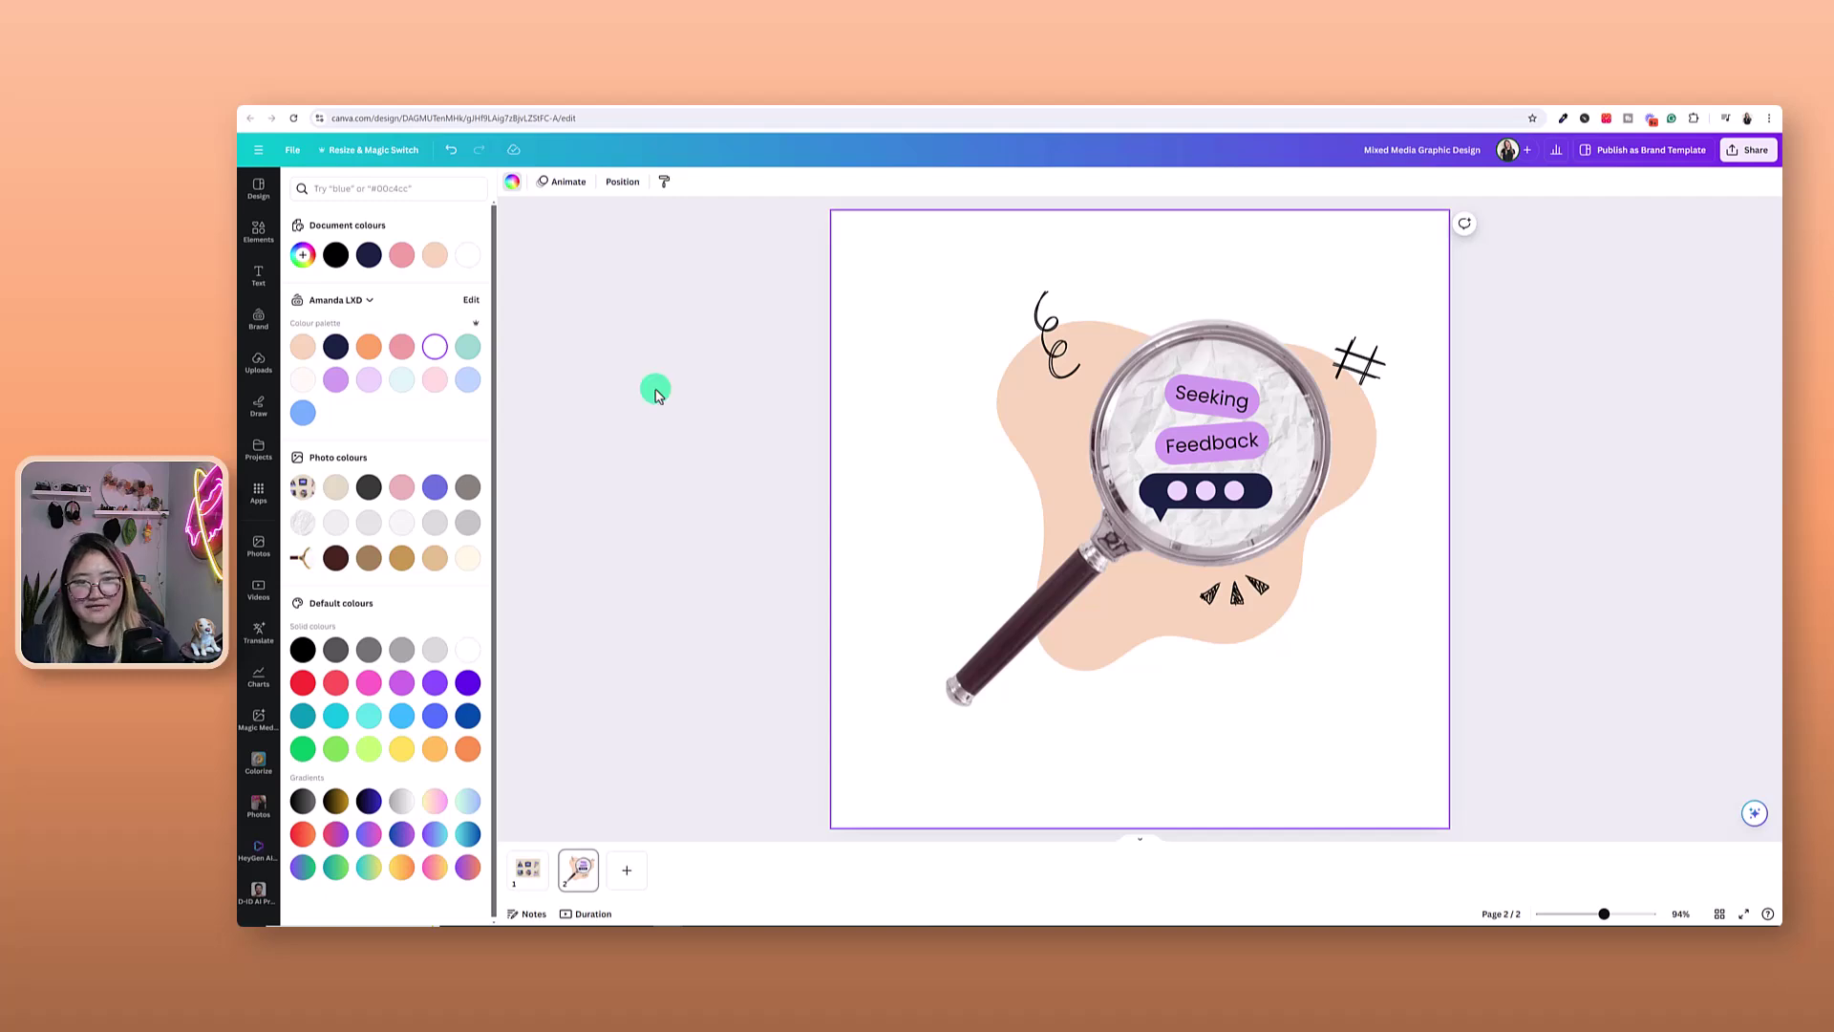
pyautogui.moveTo(946, 276); pyautogui.dragTo(1232, 503)
pyautogui.click(1498, 462)
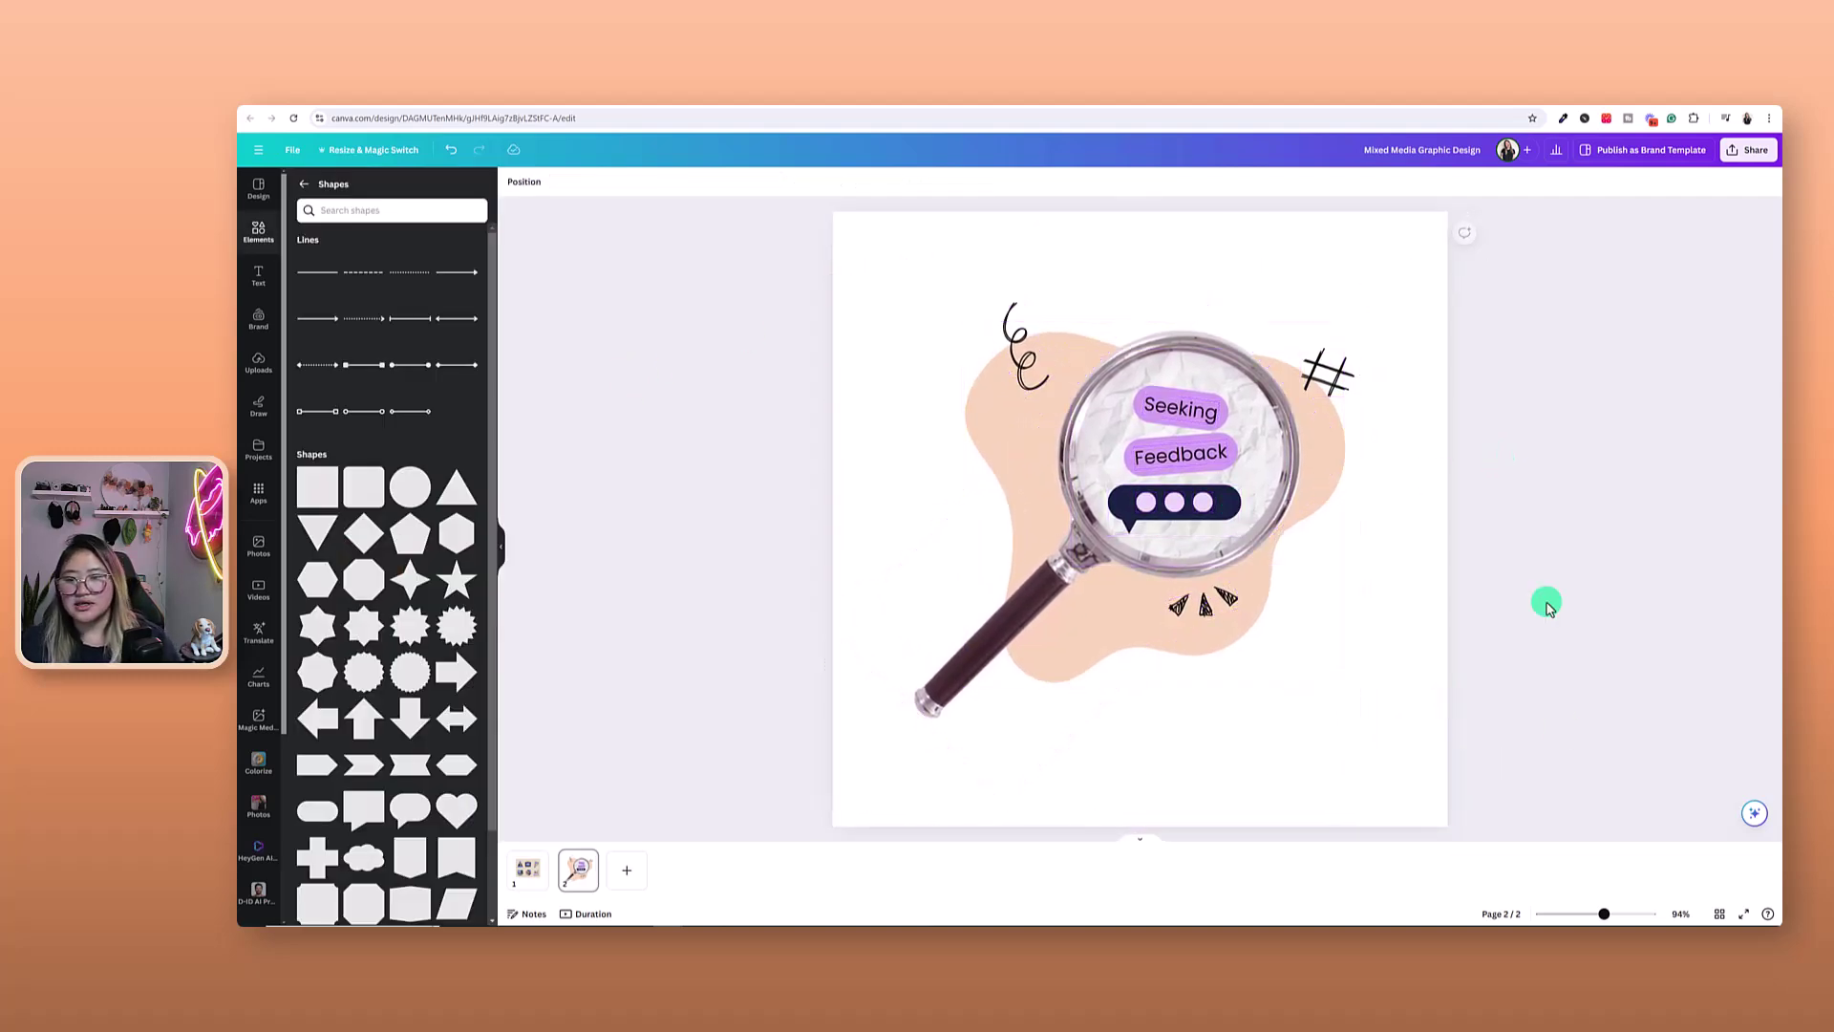
pyautogui.click(1580, 914)
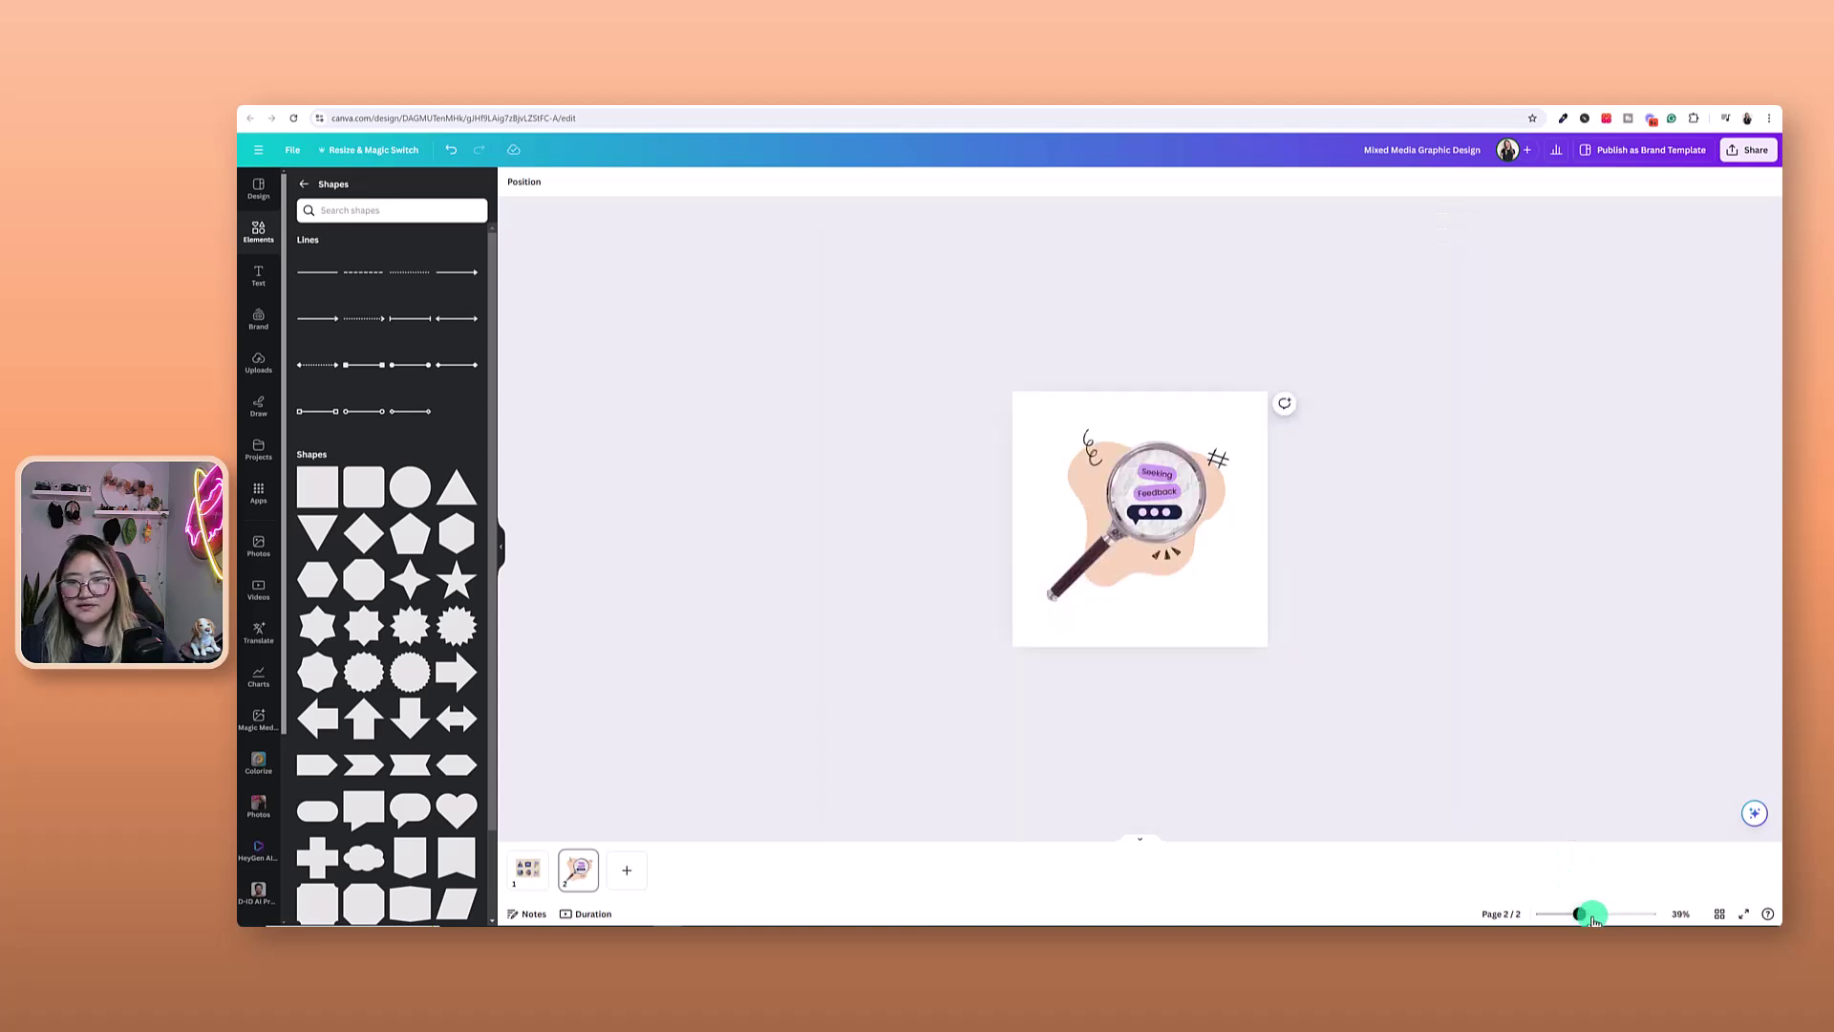
pyautogui.click(1602, 914)
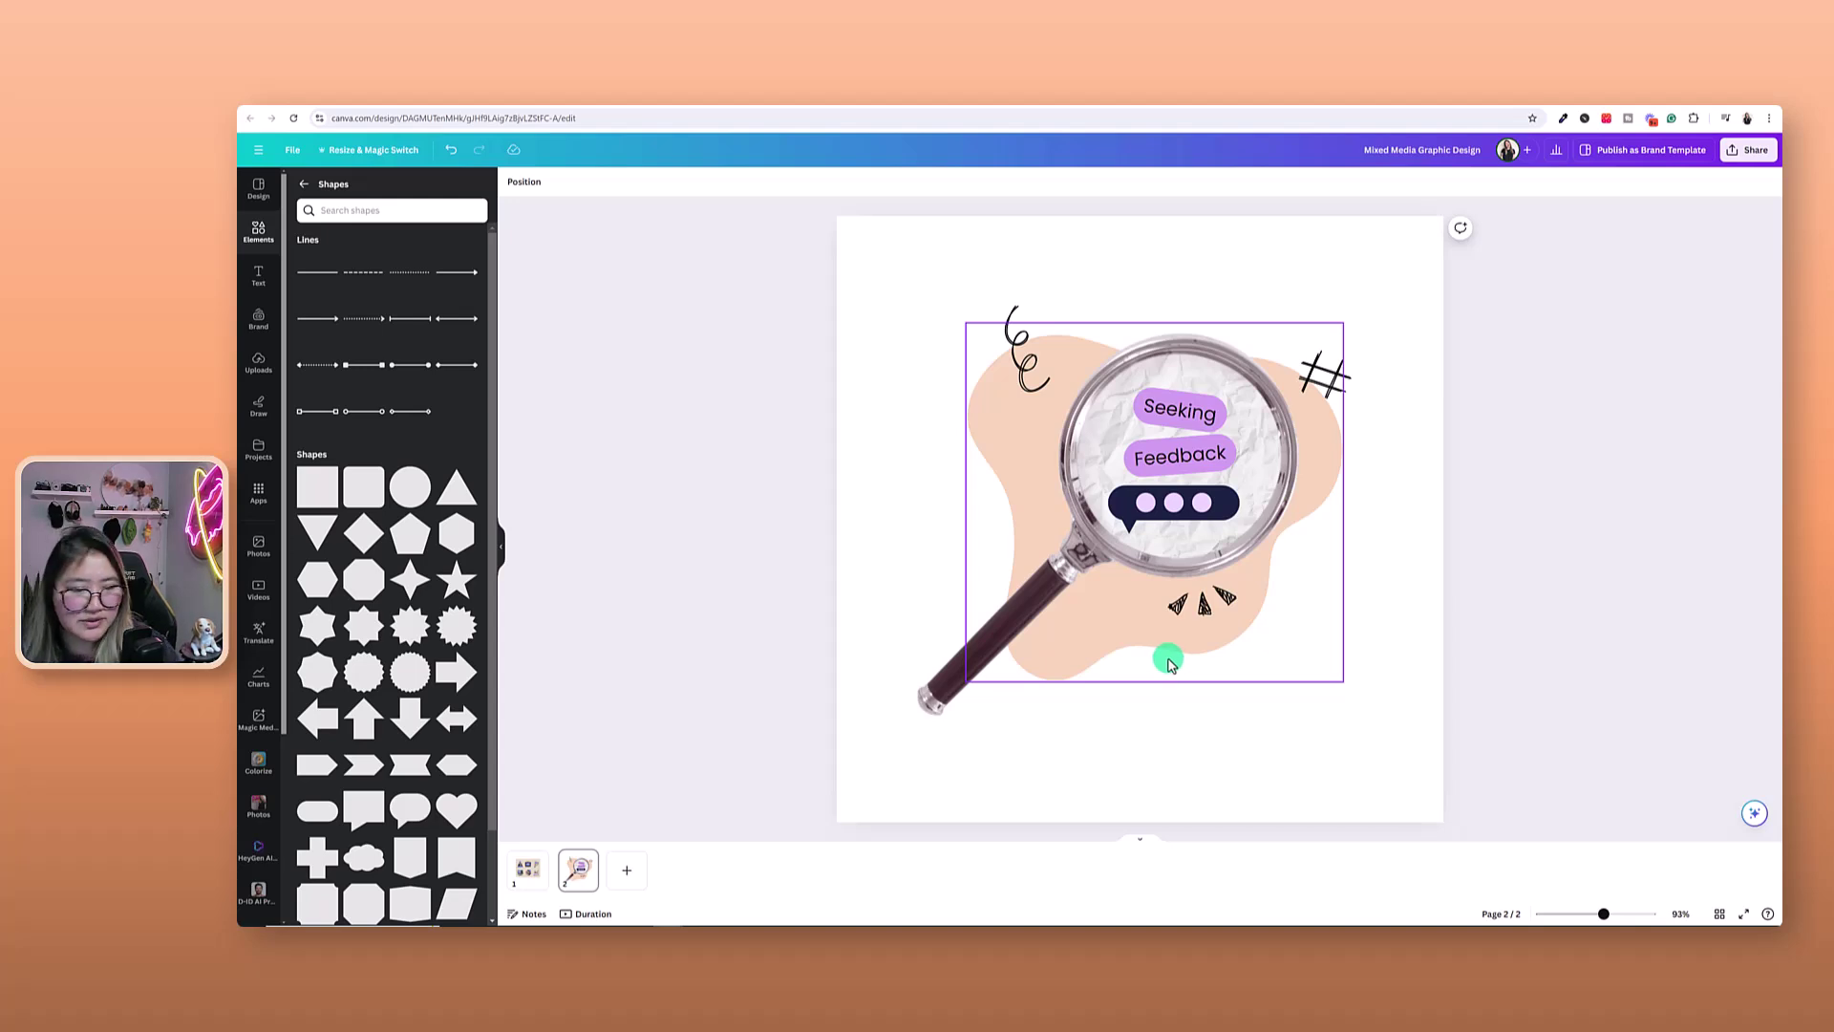
# Duplicate page 2 as a new page 3
pyautogui.rightClick(574, 877)
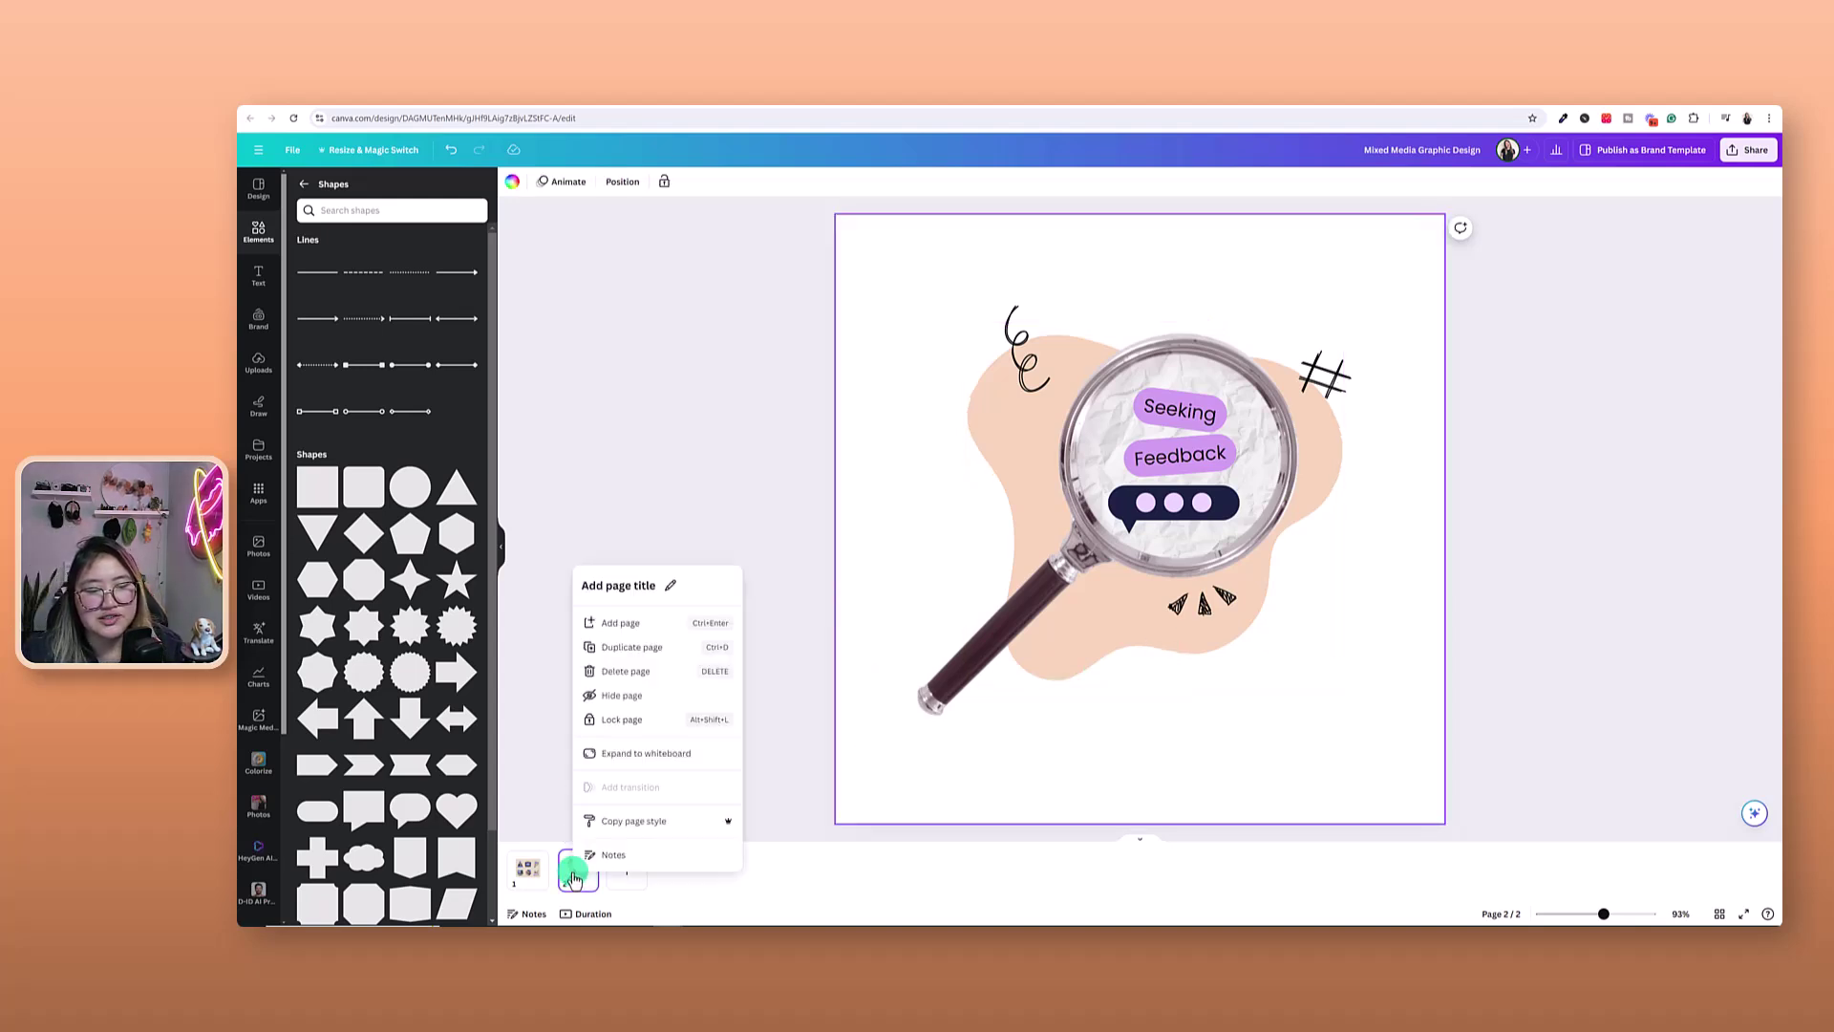
pyautogui.click(637, 650)
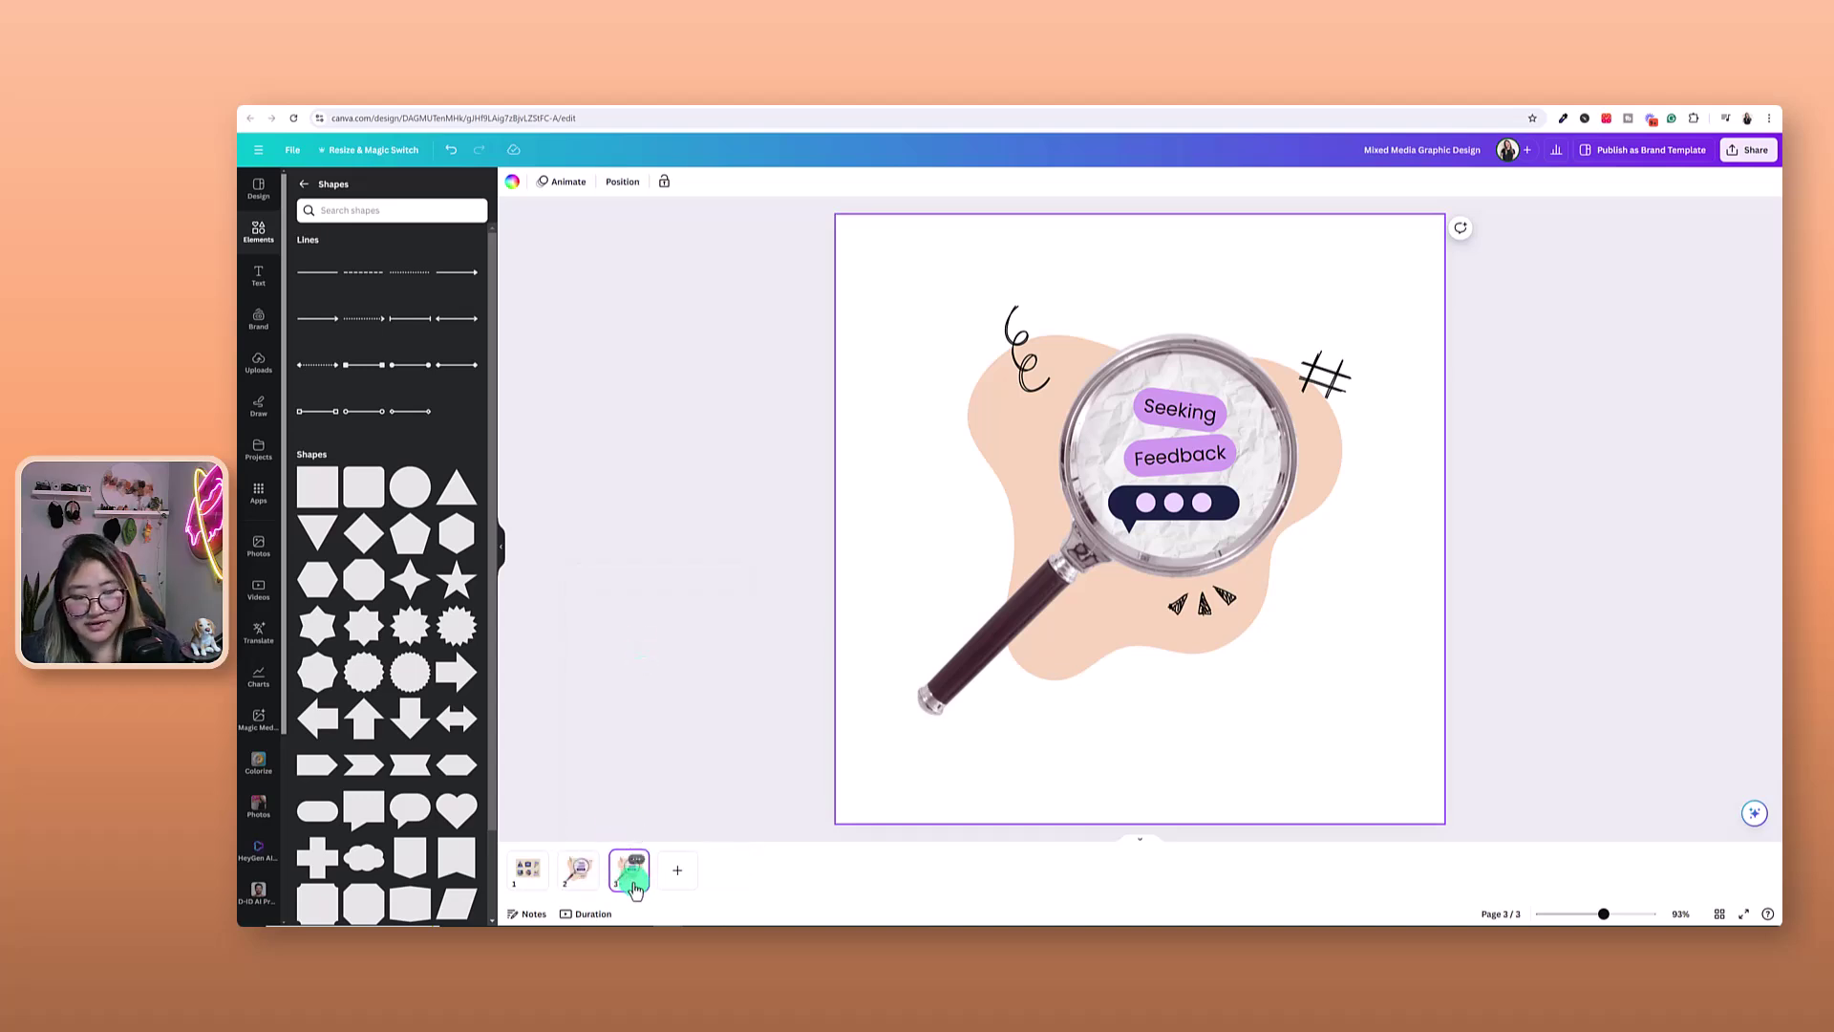
pyautogui.moveTo(630, 881)
pyautogui.mouseDown()
pyautogui.moveTo(614, 803)
pyautogui.moveTo(564, 873)
pyautogui.moveTo(627, 883)
pyautogui.mouseUp()
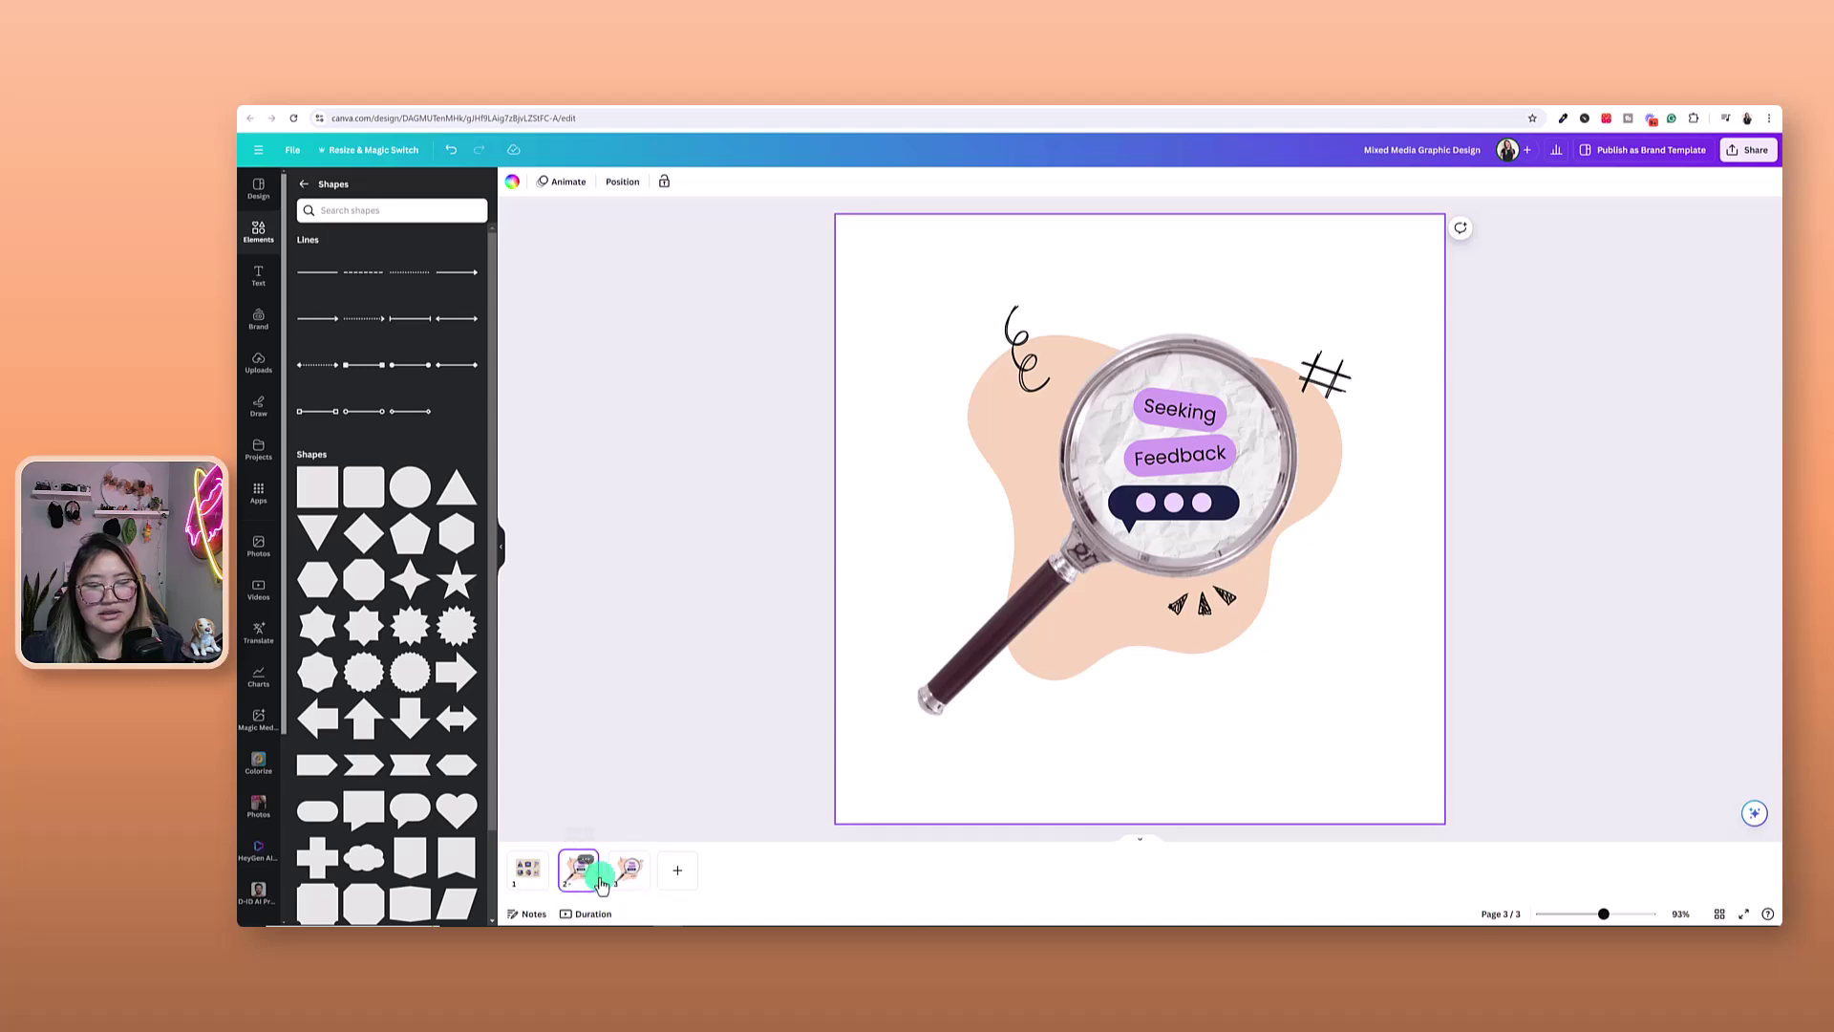
# Leave one lavender dot in page 3's speech bubble and move the three-dot page to the end
pyautogui.click(1079, 666)
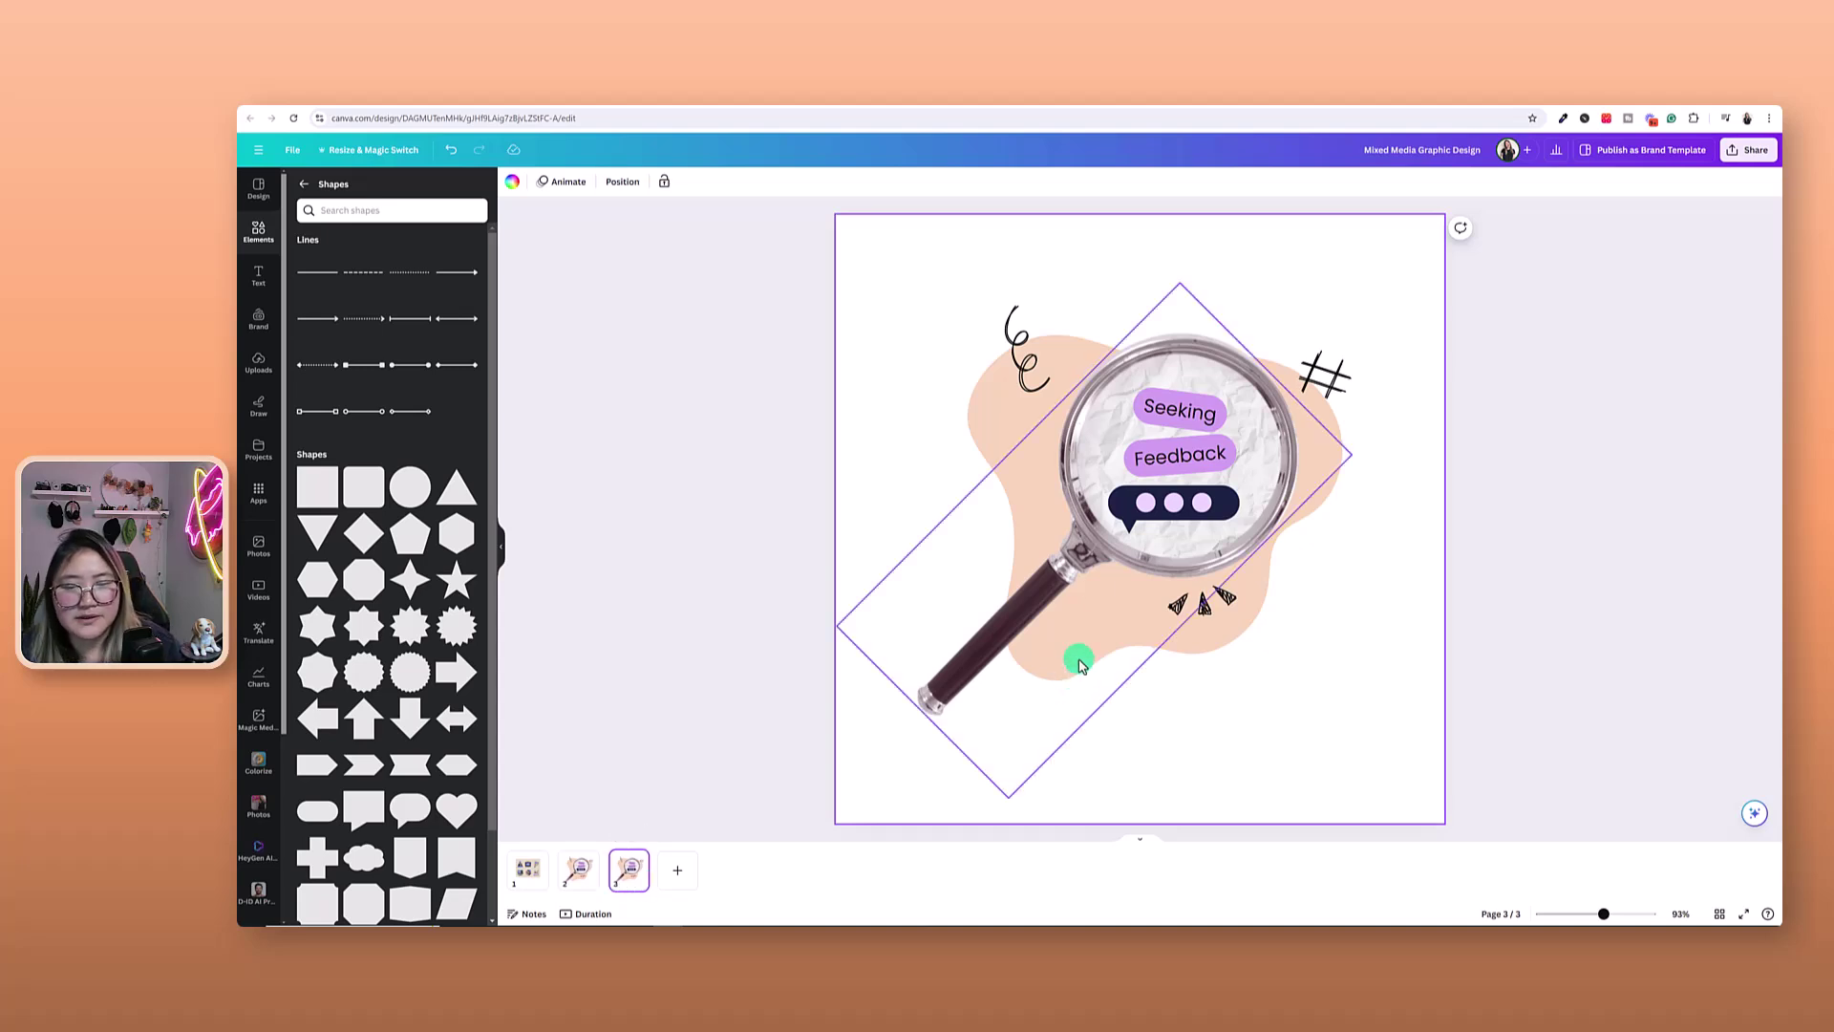
pyautogui.click(1204, 507)
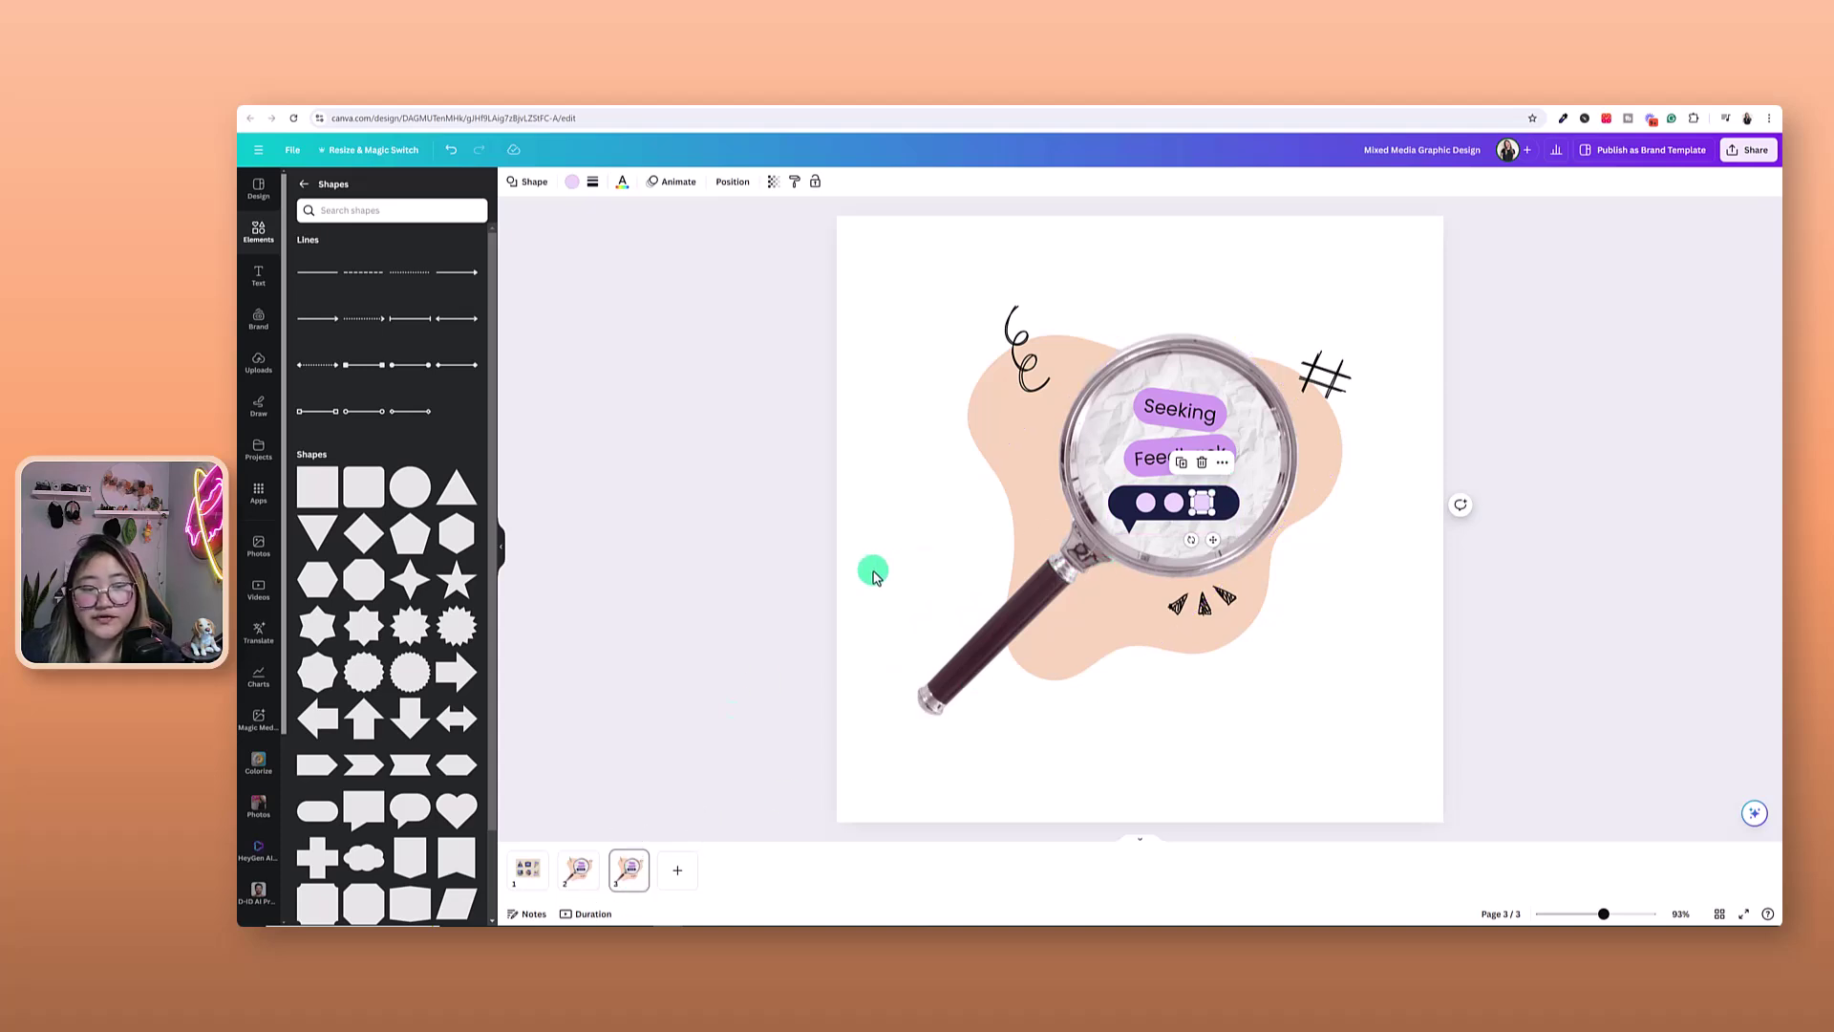
pyautogui.click(1175, 519)
pyautogui.click(1175, 516)
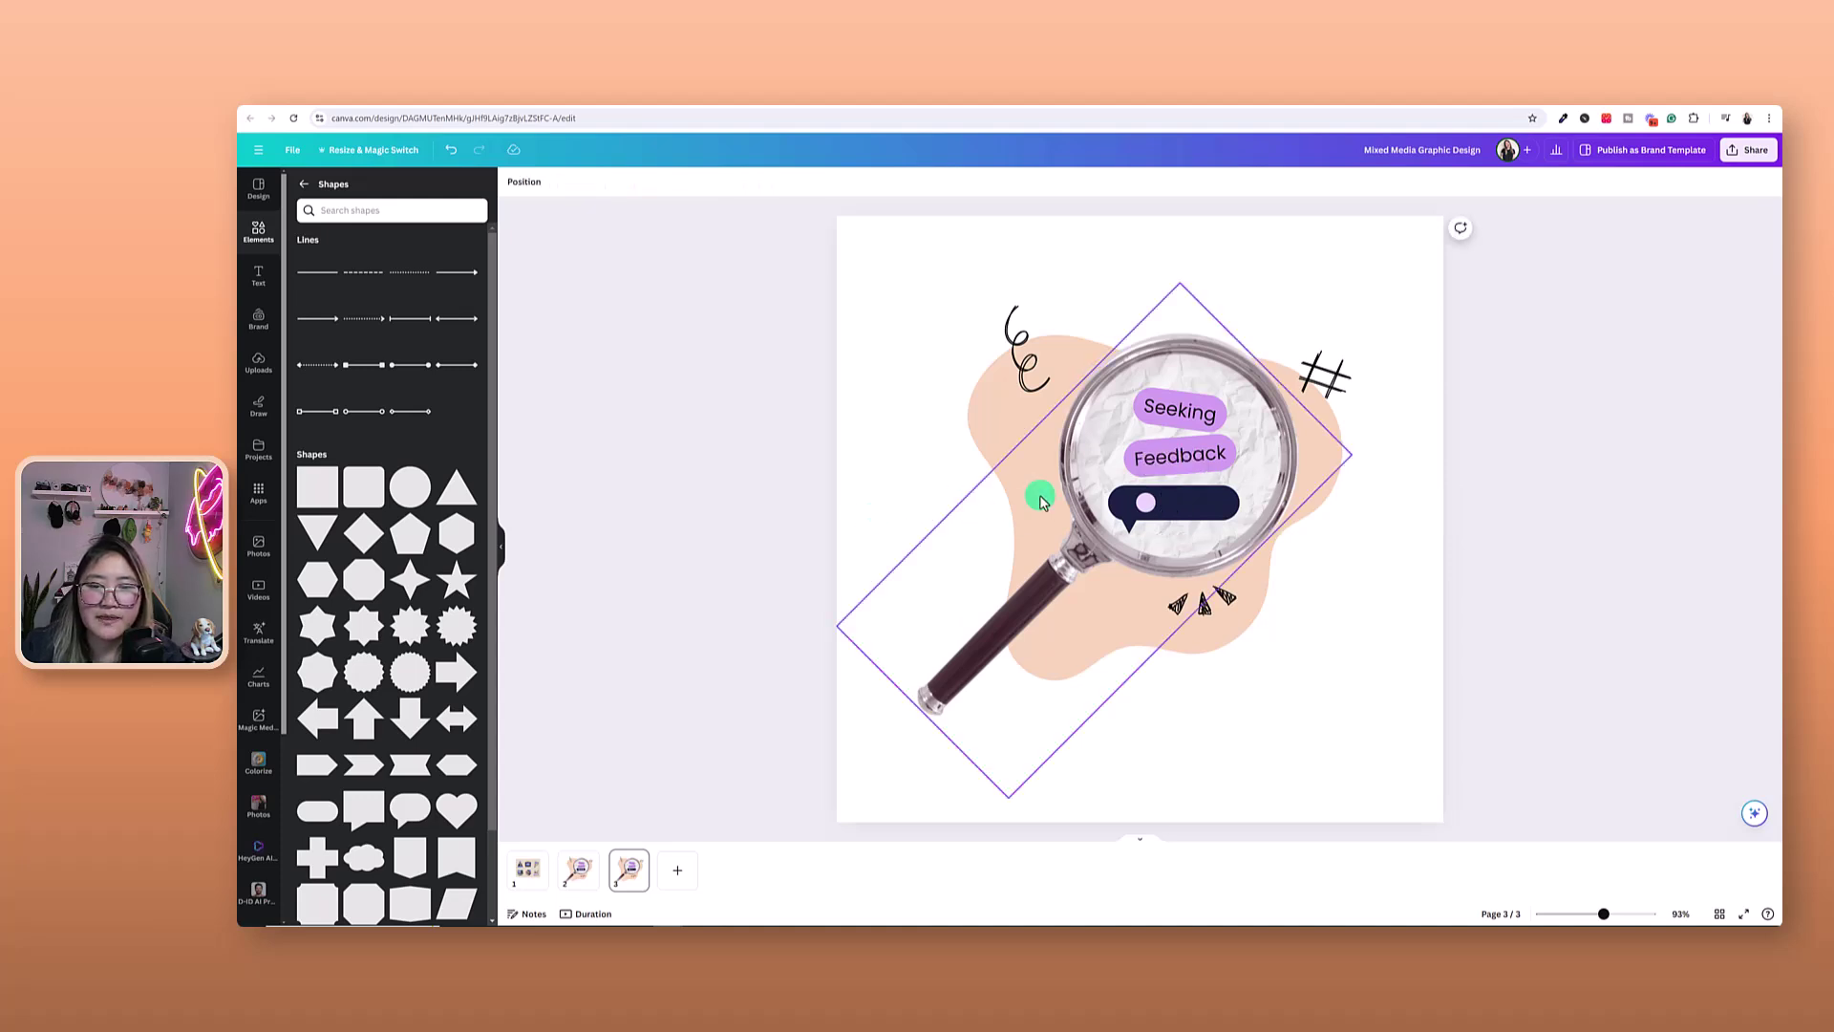
pyautogui.click(1212, 505)
pyautogui.click(1005, 382)
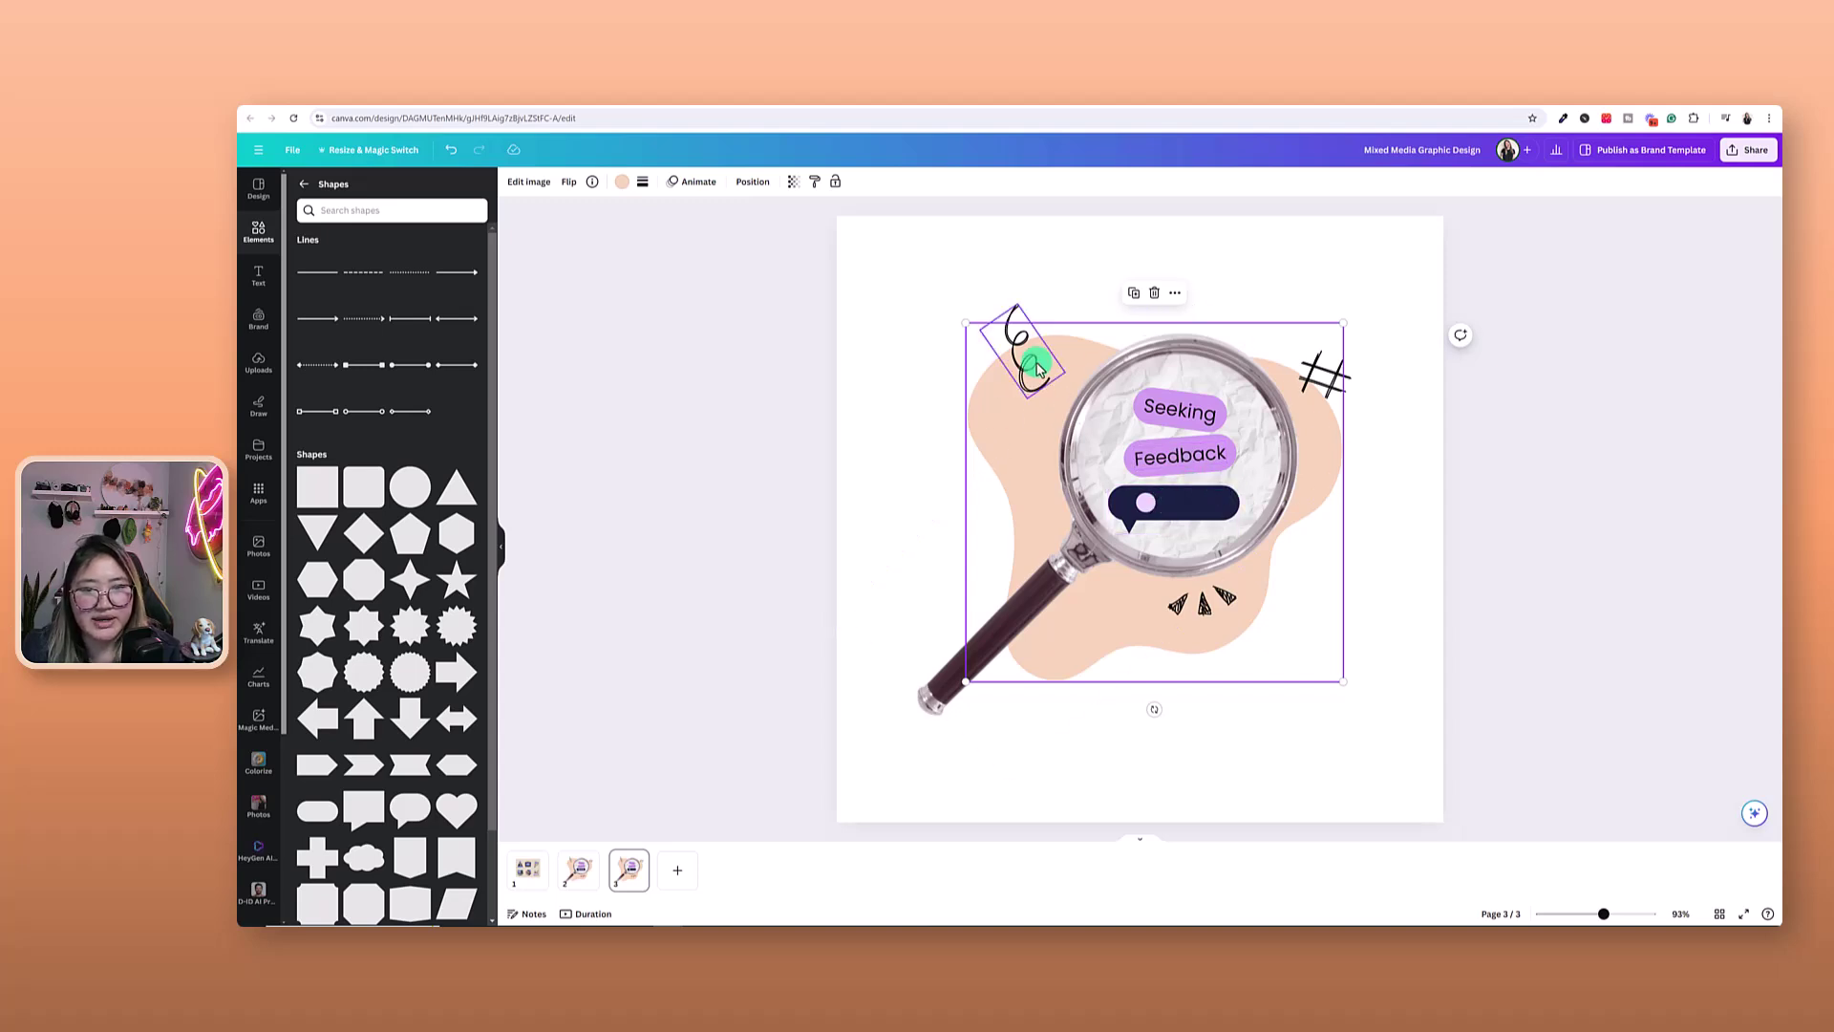
pyautogui.click(574, 887)
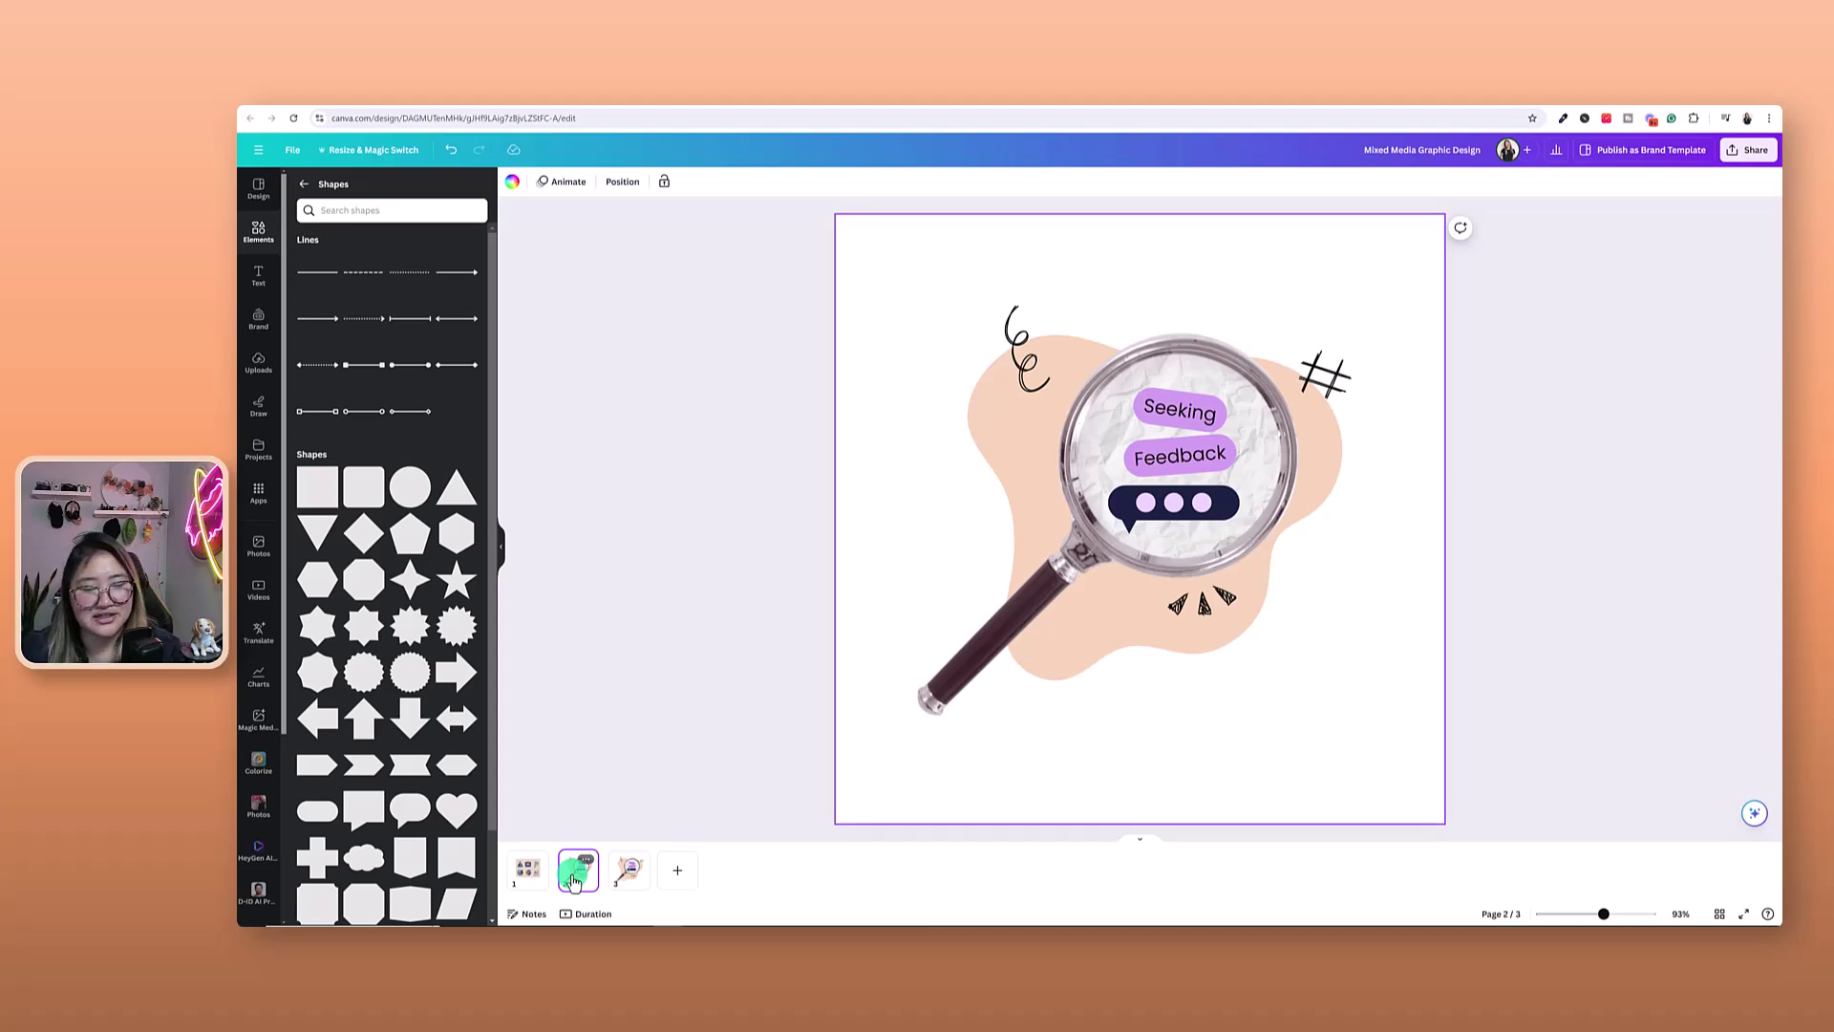
pyautogui.moveTo(574, 881); pyautogui.dragTo(623, 874)
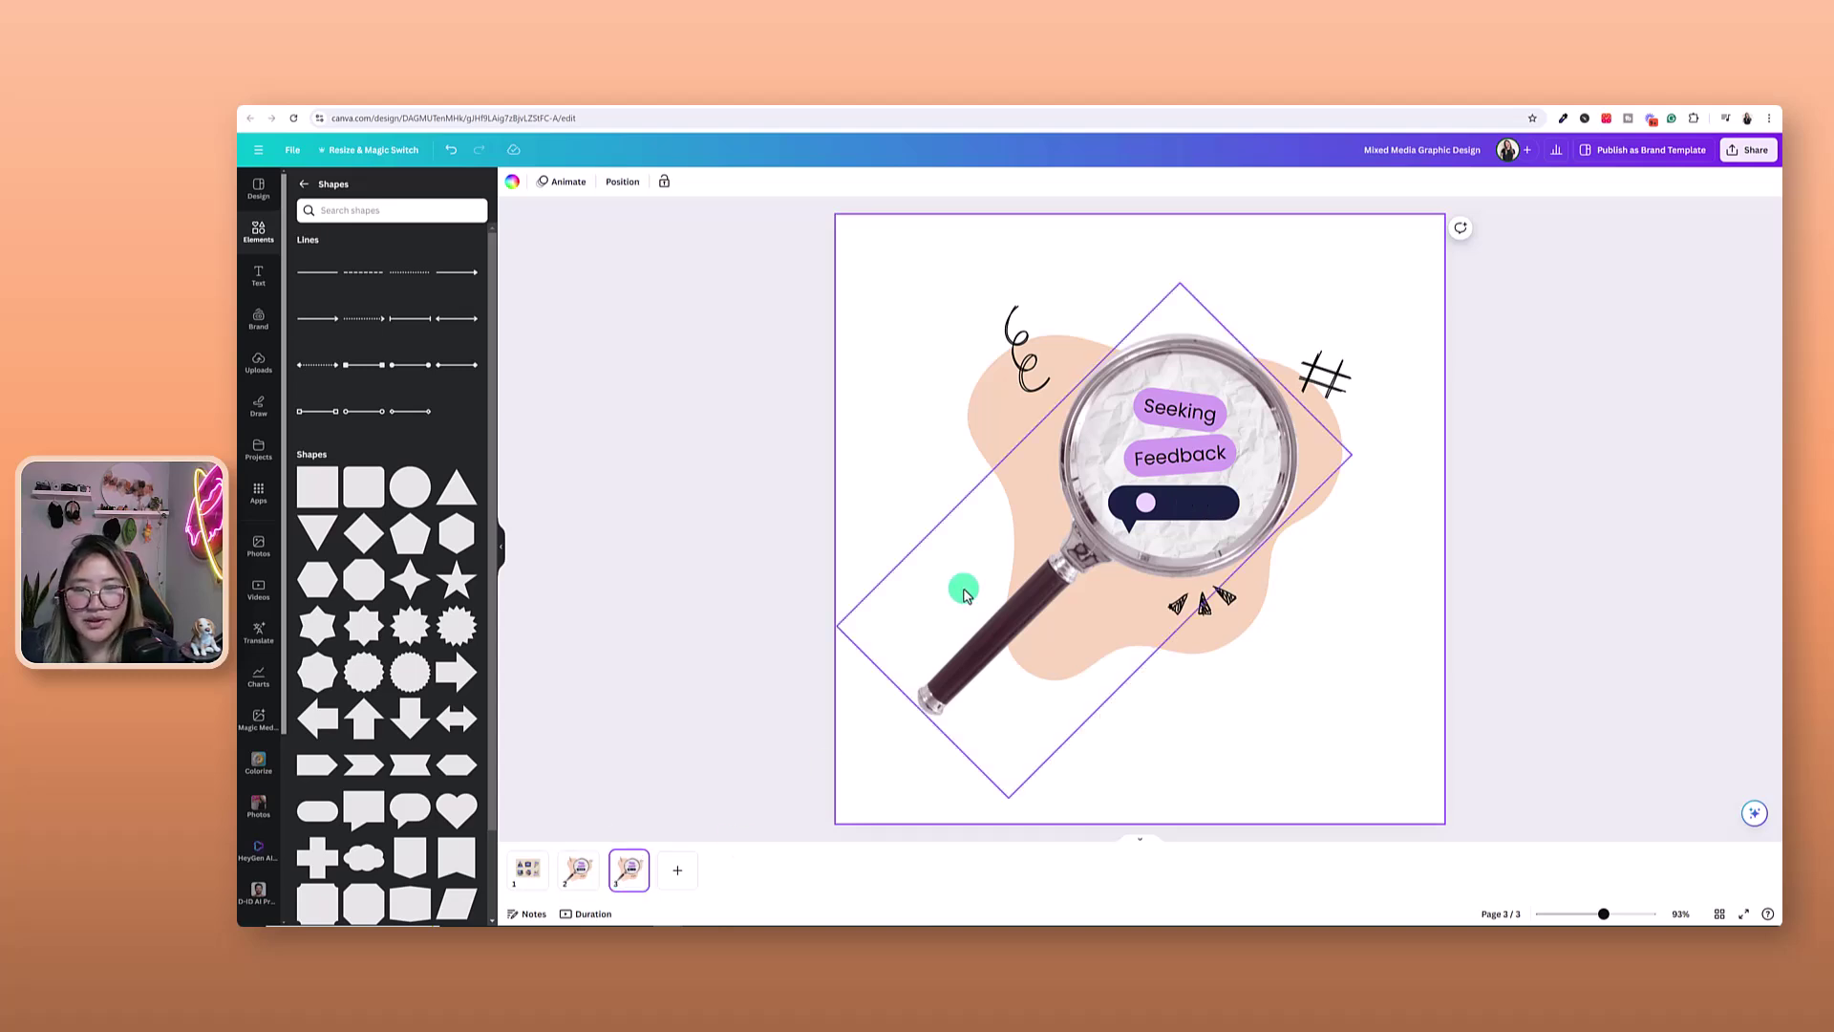
# On page 3, tilt the swirl and hashtag doodles slightly
pyautogui.click(1047, 375)
pyautogui.moveTo(981, 381)
pyautogui.mouseDown()
pyautogui.moveTo(1007, 398)
pyautogui.moveTo(1000, 357)
pyautogui.moveTo(979, 382)
pyautogui.moveTo(994, 384)
pyautogui.mouseUp()
pyautogui.click(1325, 374)
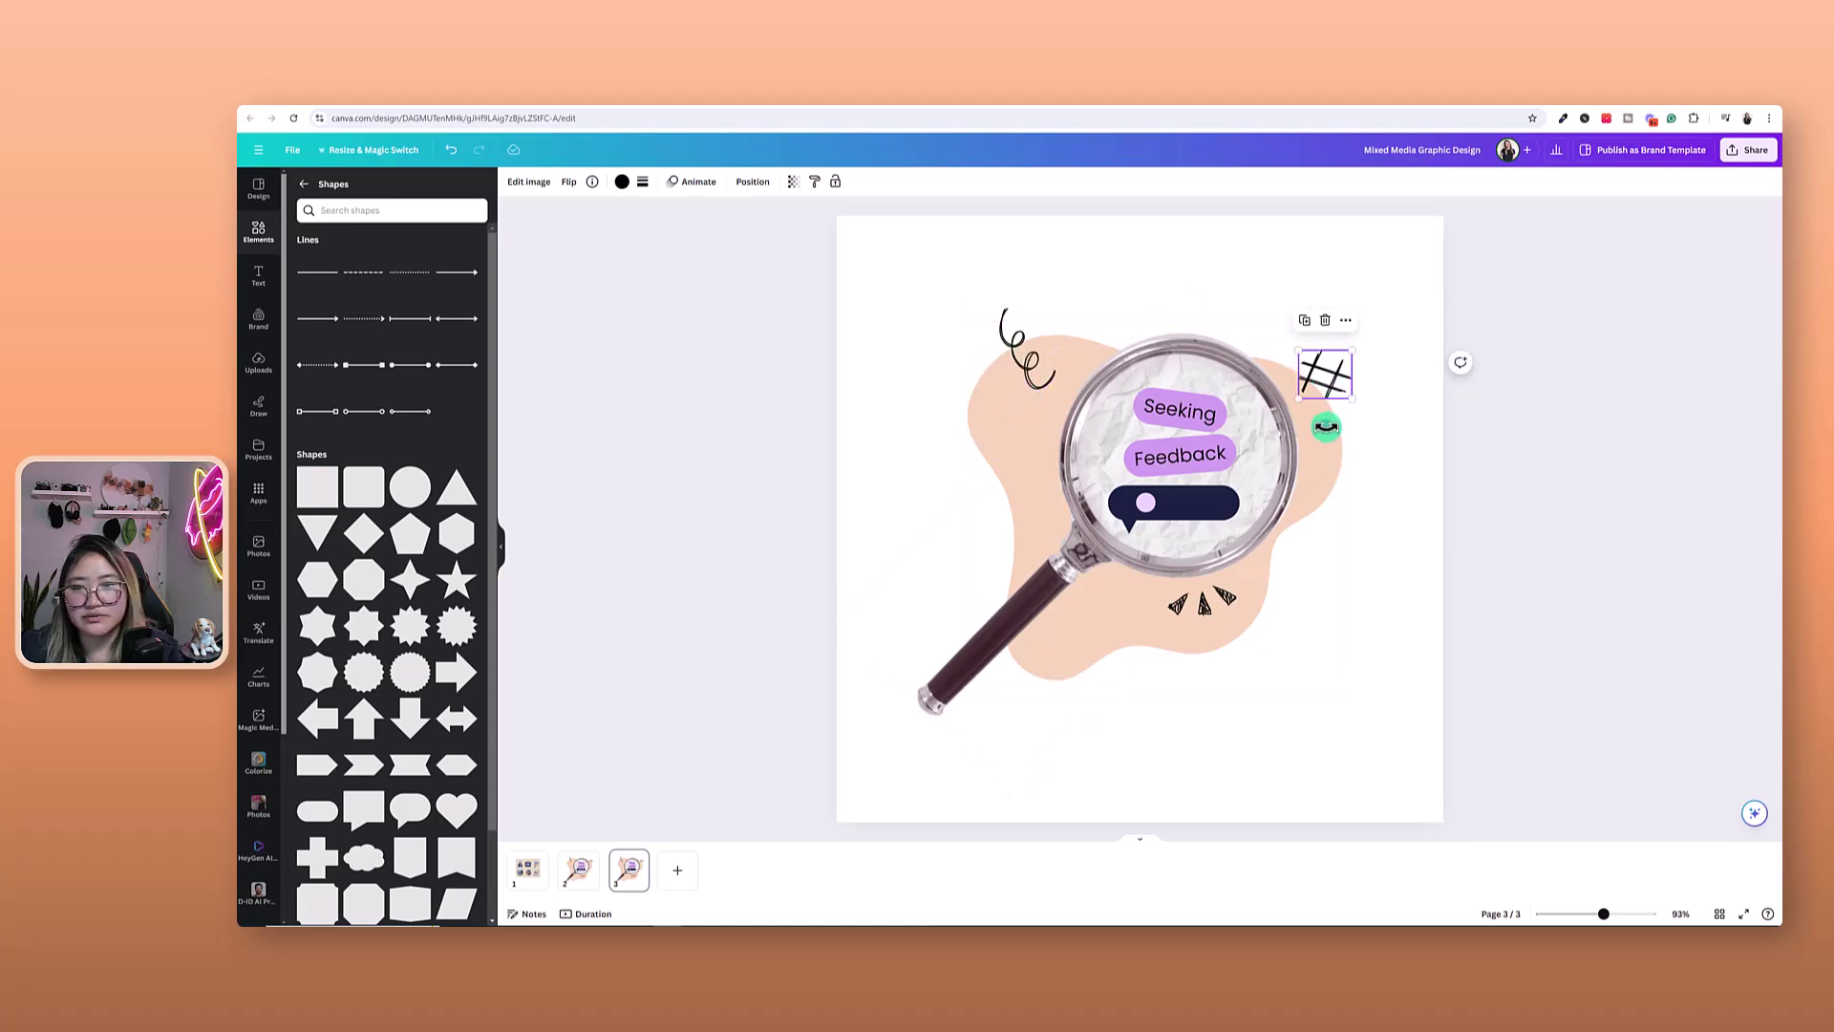
pyautogui.moveTo(1328, 427); pyautogui.dragTo(1313, 429)
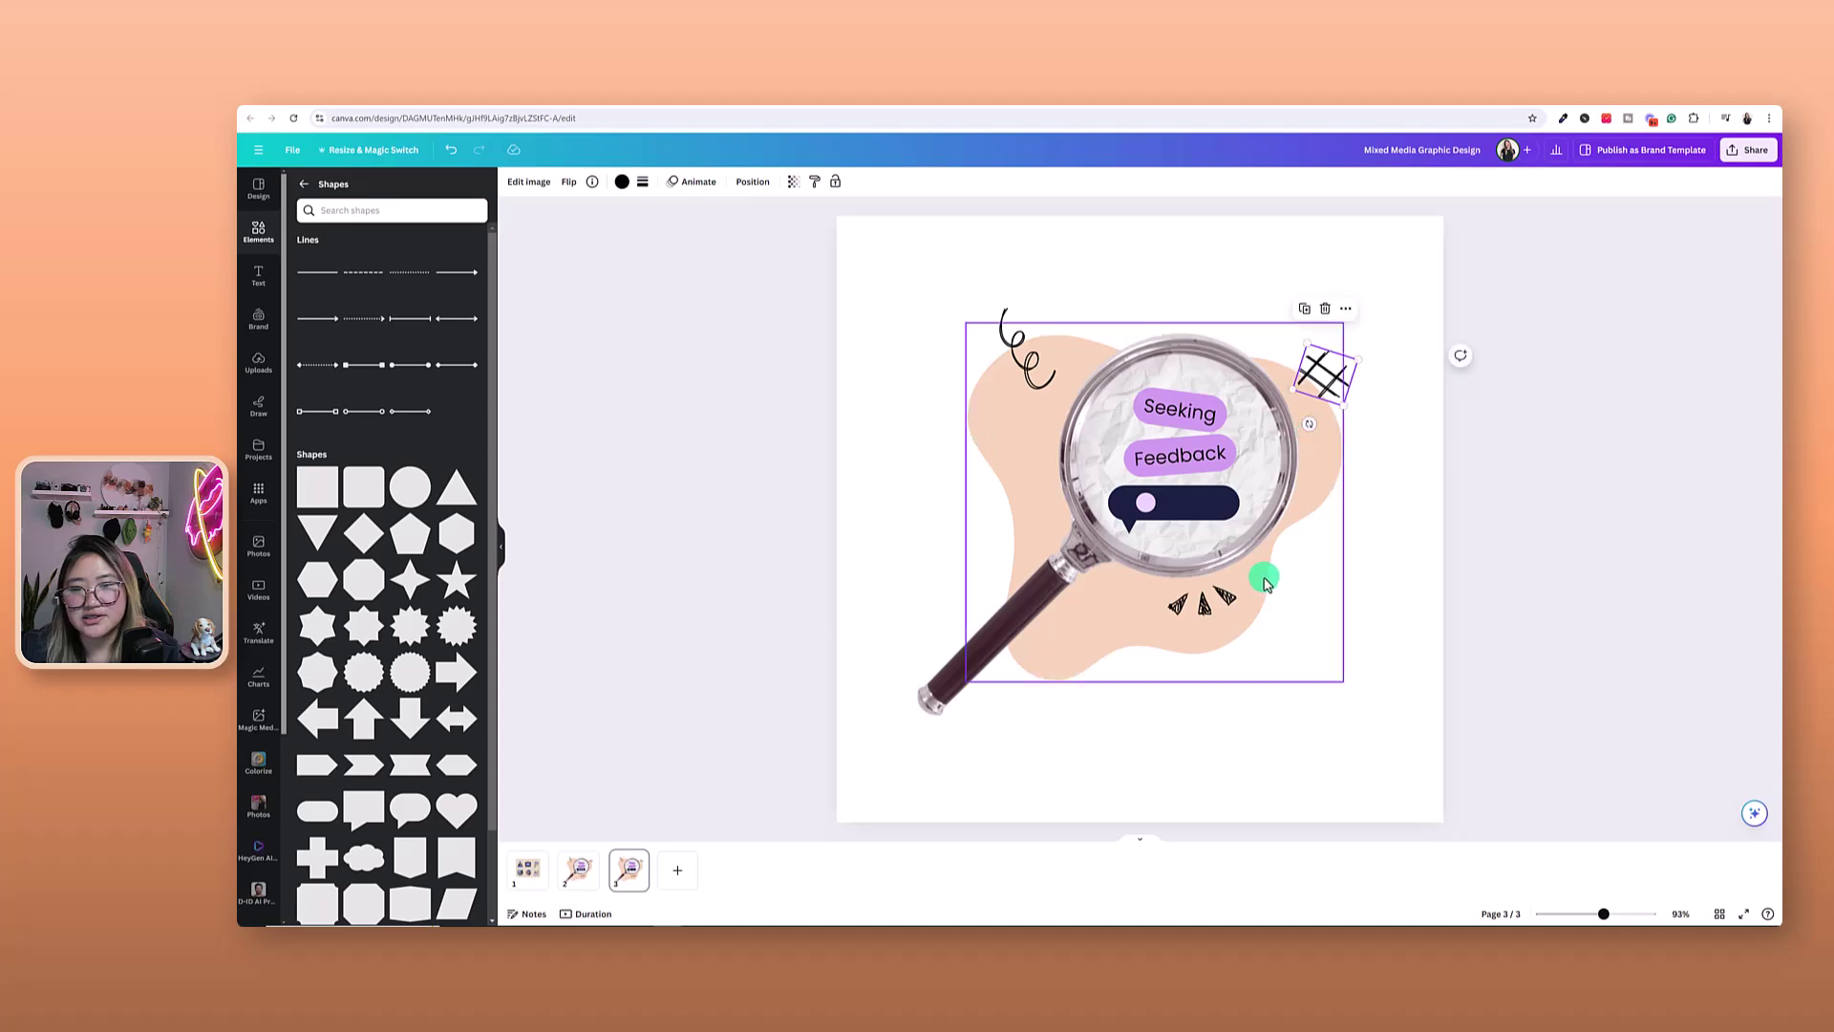
# Delete the small triangle doodles and rotate the peach blob slightly clockwise
pyautogui.click(1204, 619)
pyautogui.moveTo(1144, 631); pyautogui.dragTo(1141, 633)
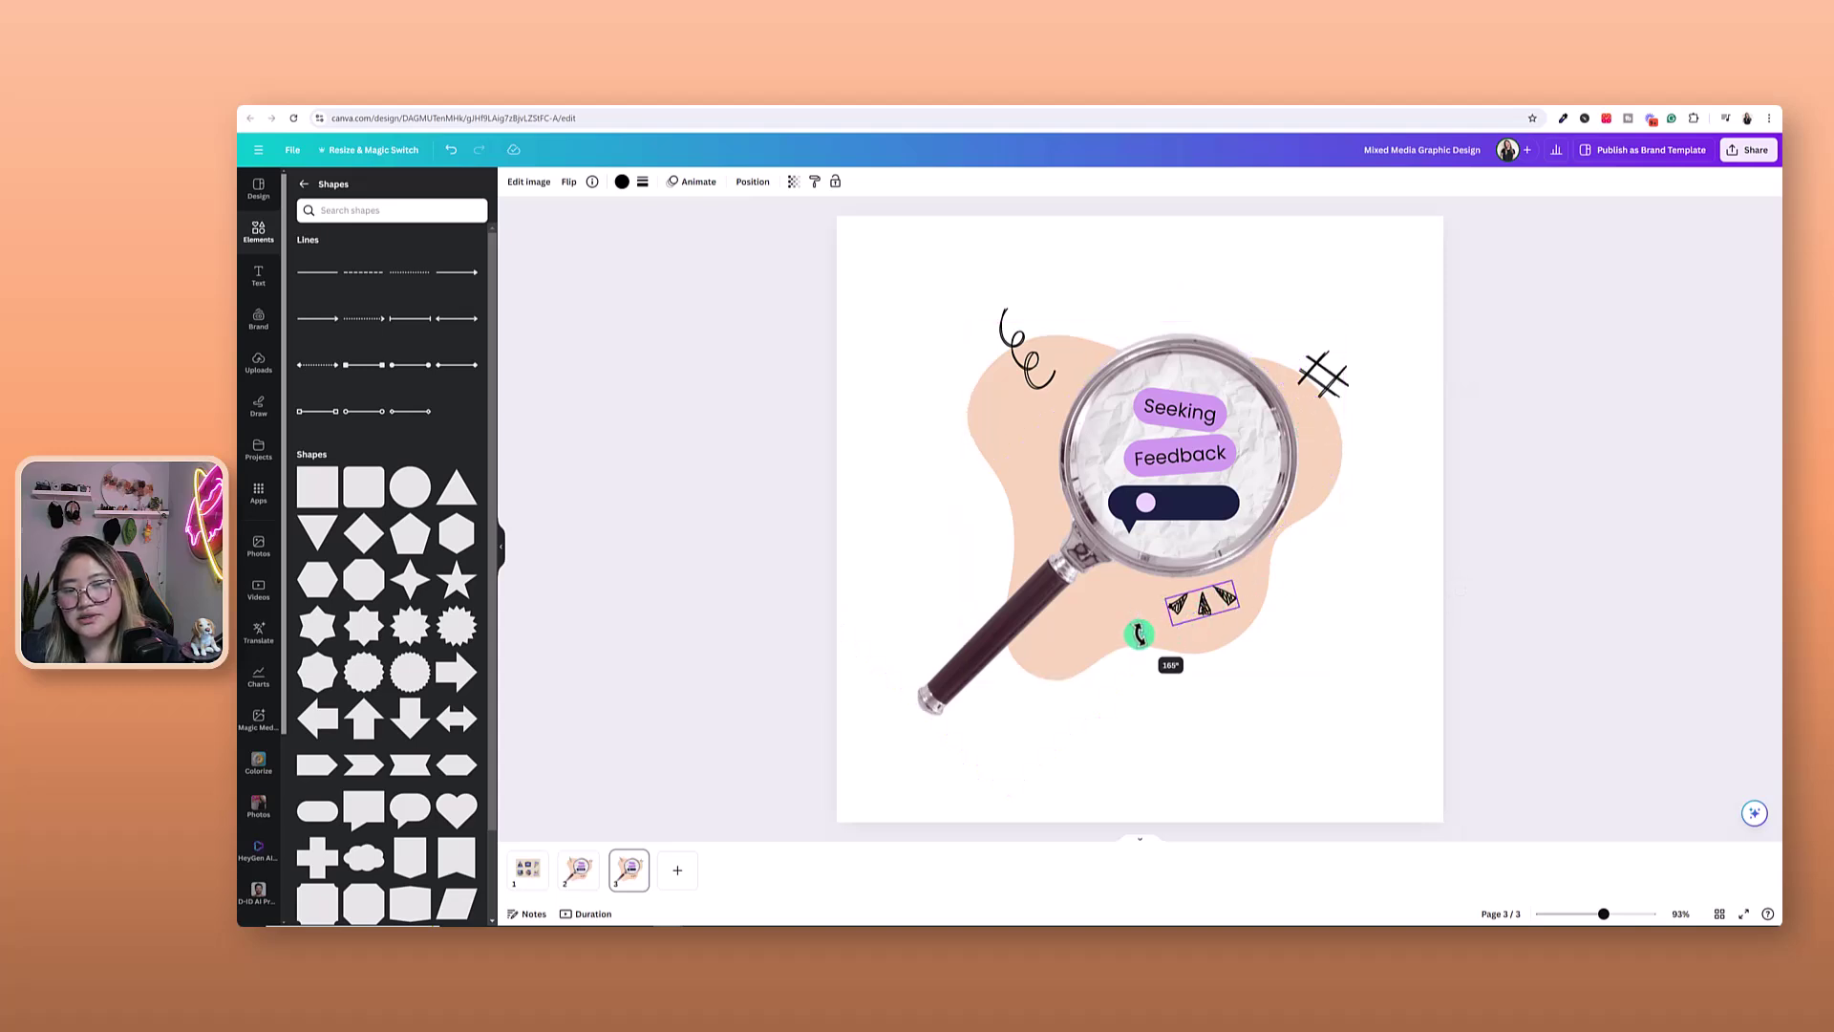
pyautogui.click(1201, 619)
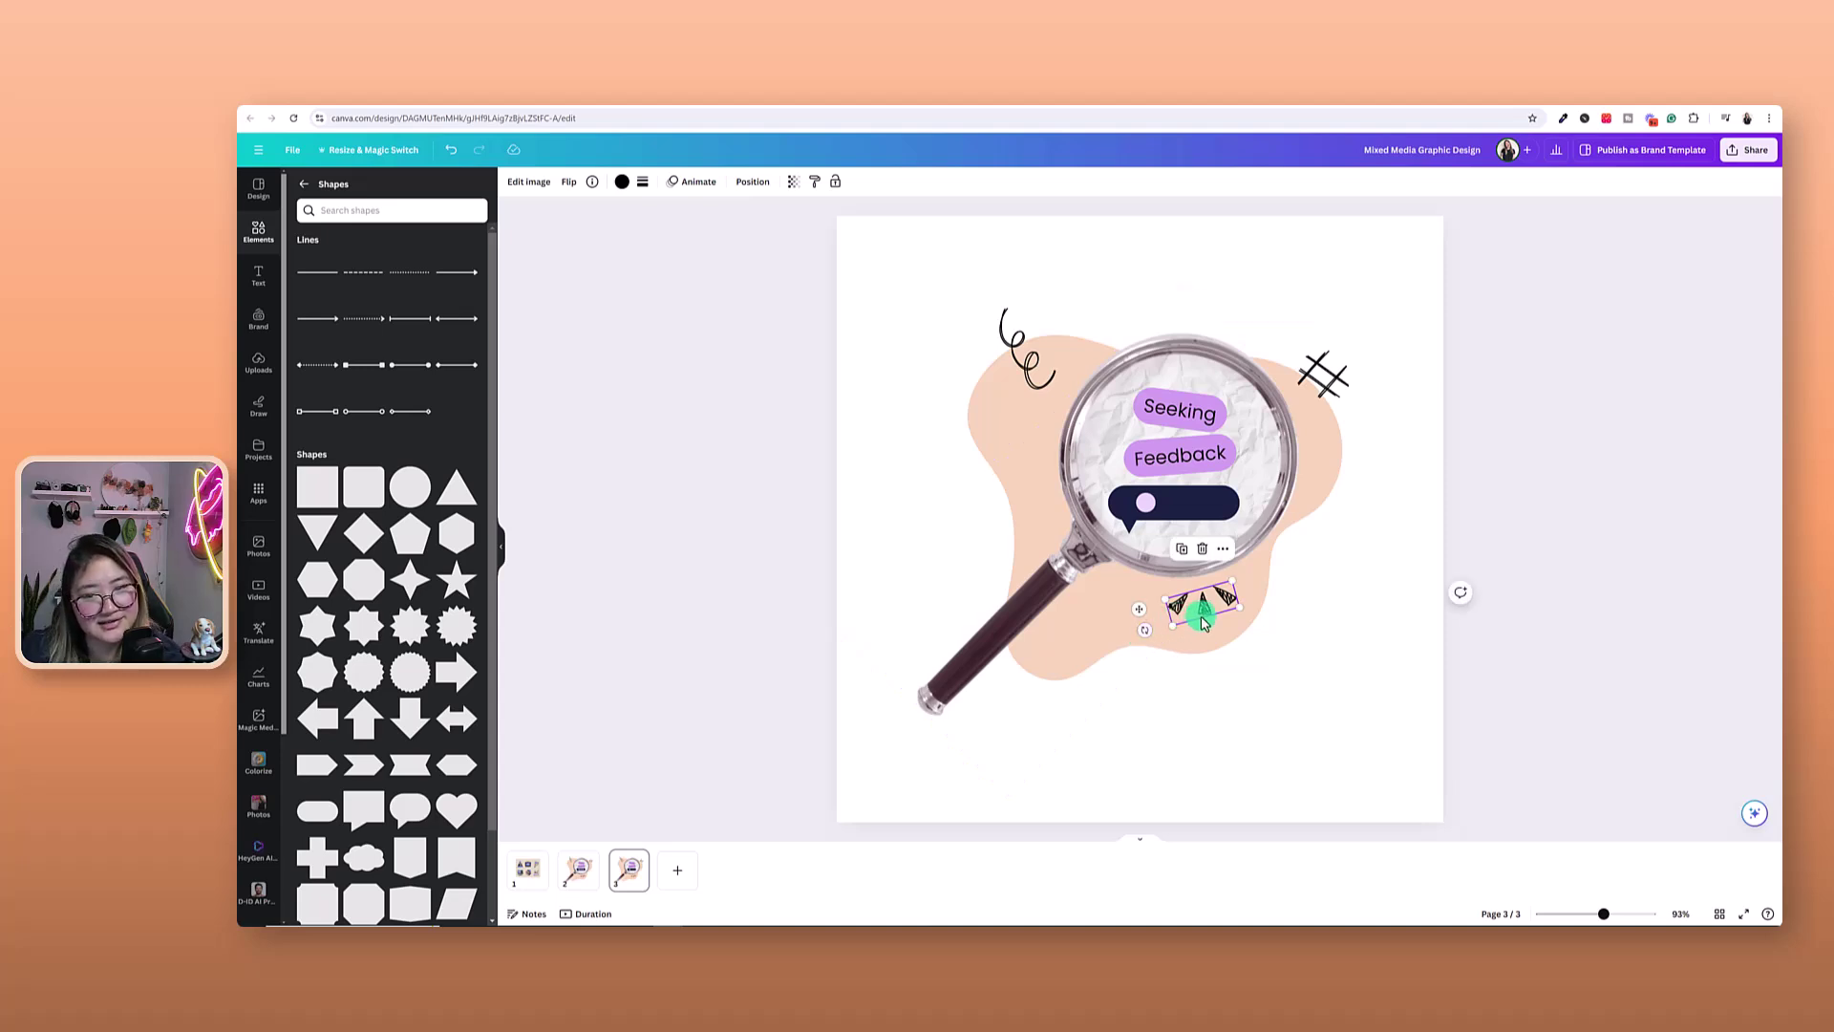
pyautogui.press('Delete')
pyautogui.click(1257, 650)
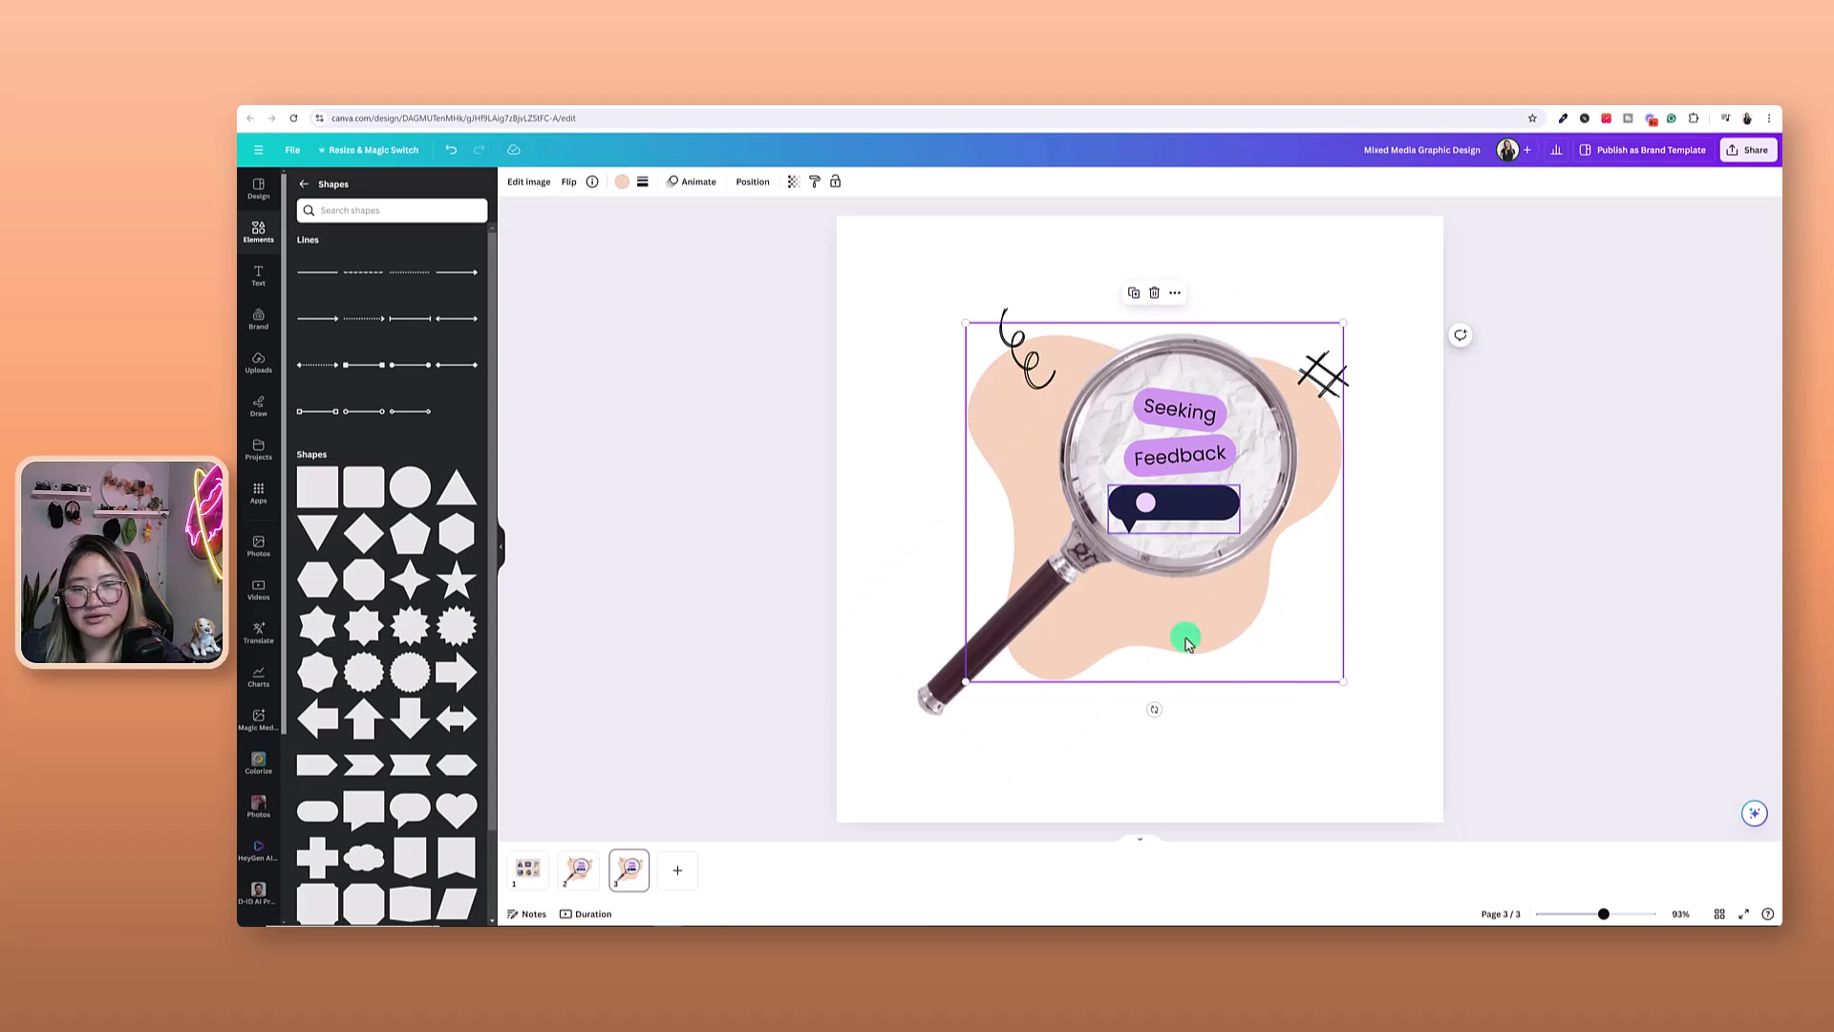
pyautogui.moveTo(1155, 708); pyautogui.dragTo(1175, 710)
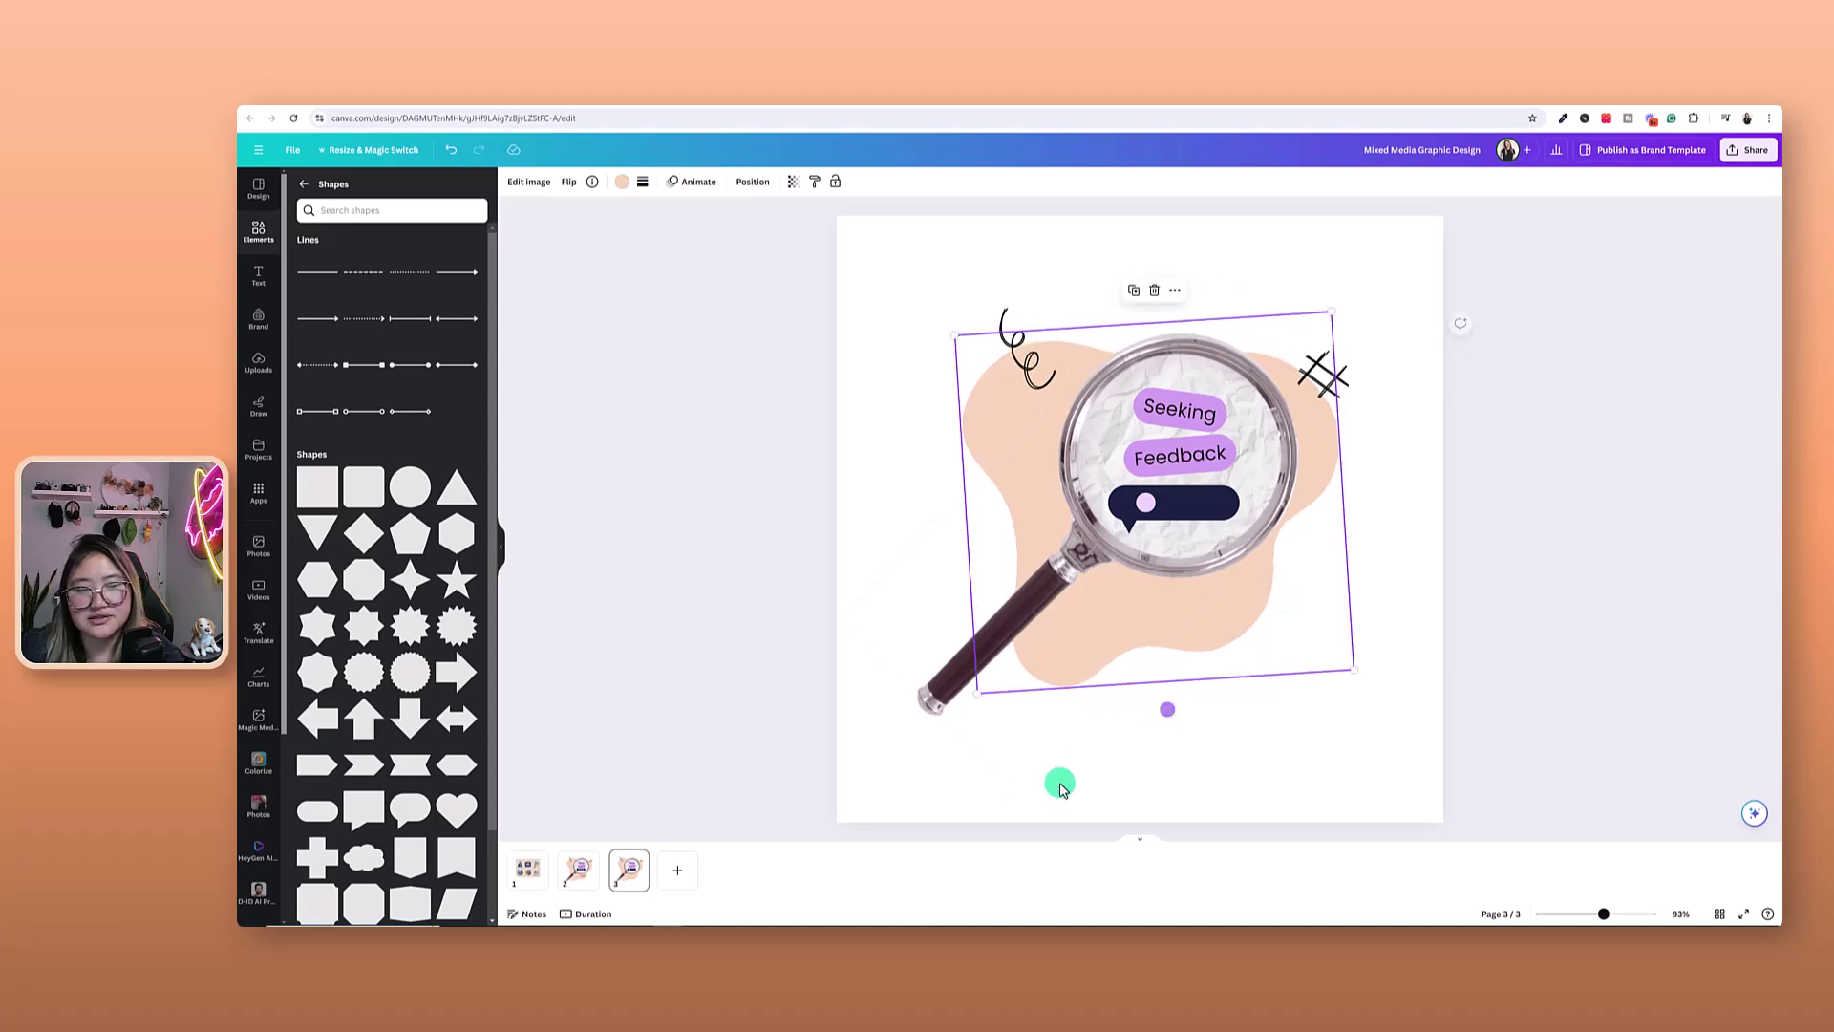
# Compare the second and third frames and move the third frame ahead of the second
pyautogui.click(582, 884)
pyautogui.click(628, 871)
pyautogui.click(580, 879)
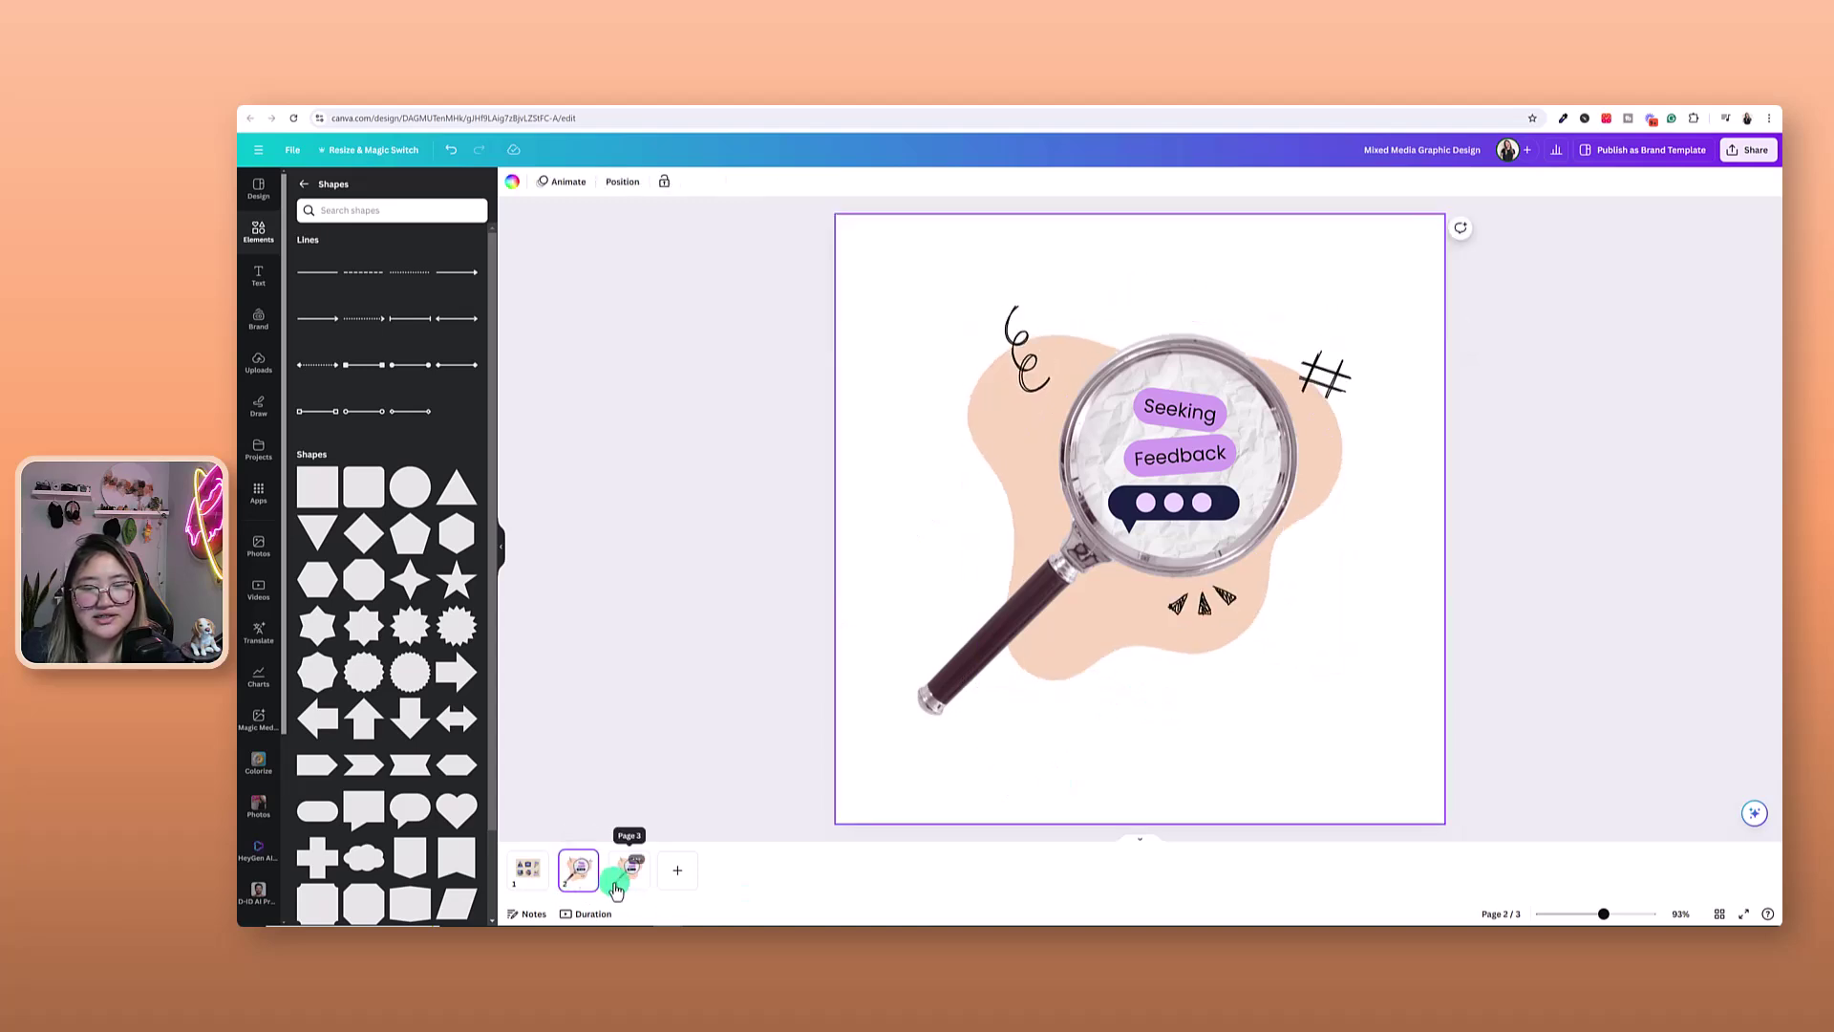
pyautogui.click(616, 884)
pyautogui.click(578, 874)
pyautogui.click(621, 875)
pyautogui.click(599, 884)
pyautogui.click(630, 879)
pyautogui.moveTo(631, 885); pyautogui.dragTo(580, 877)
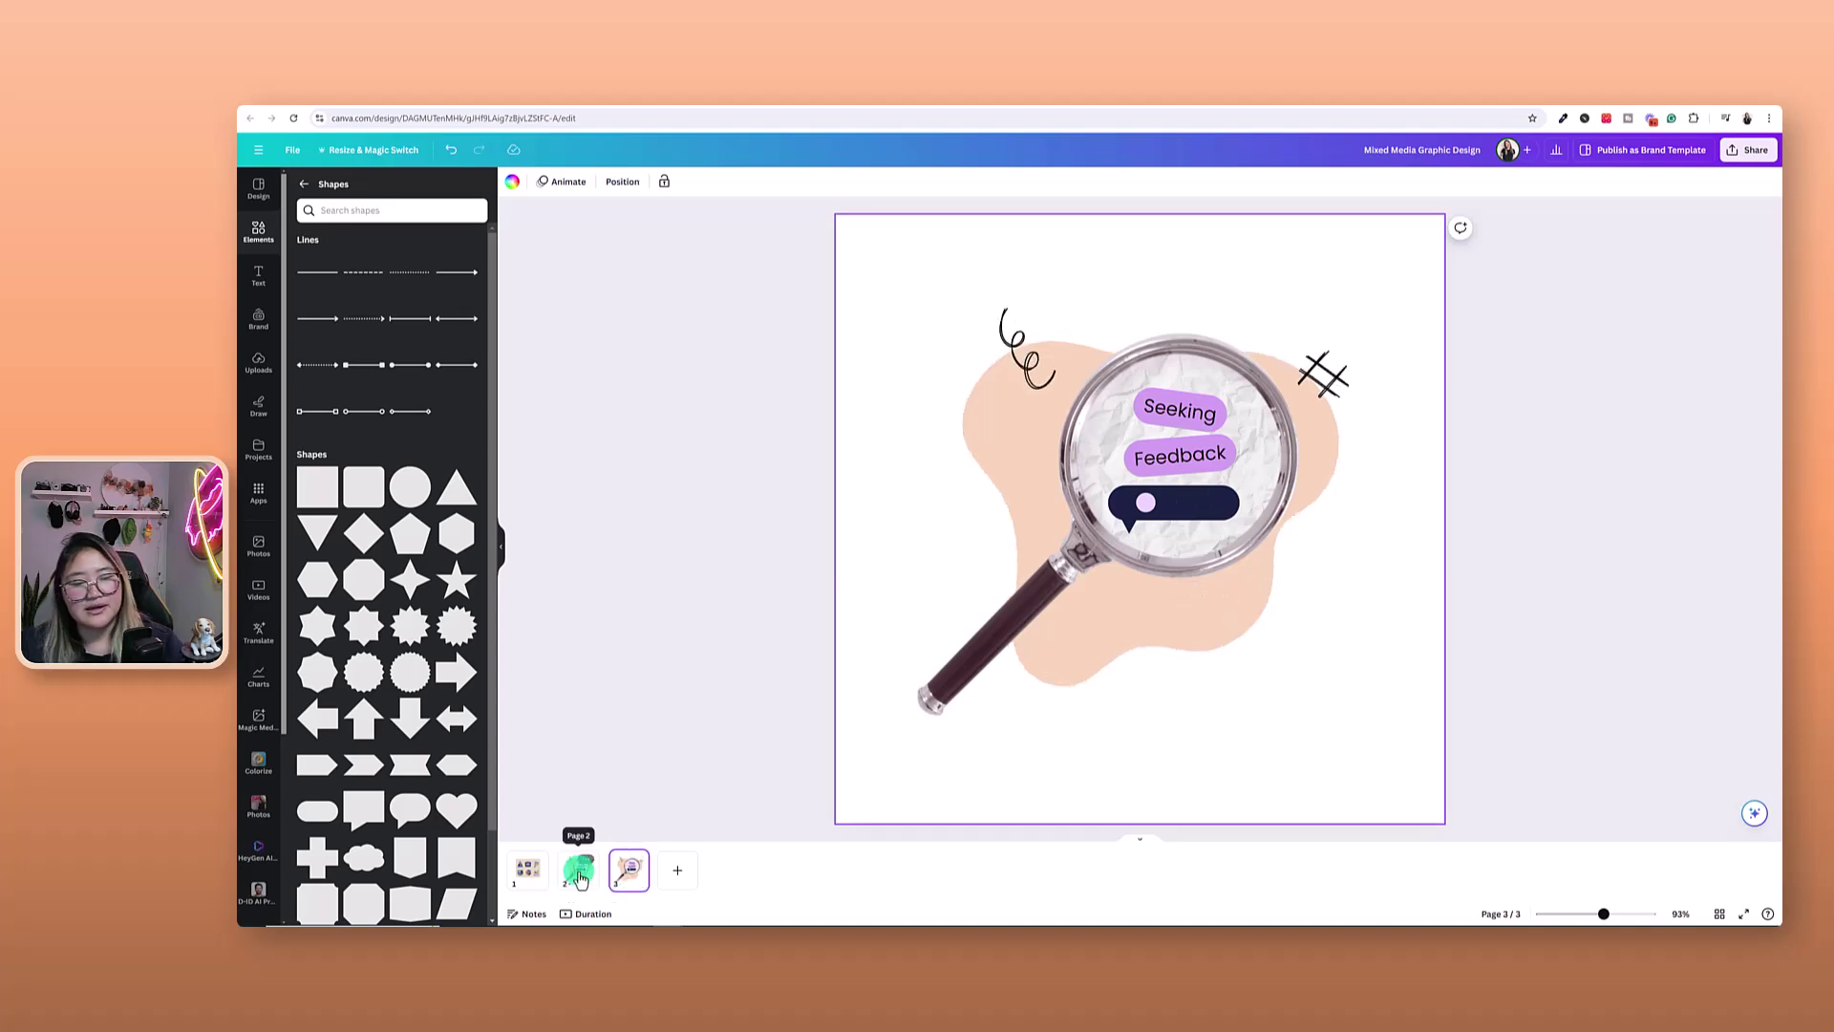
pyautogui.click(577, 875)
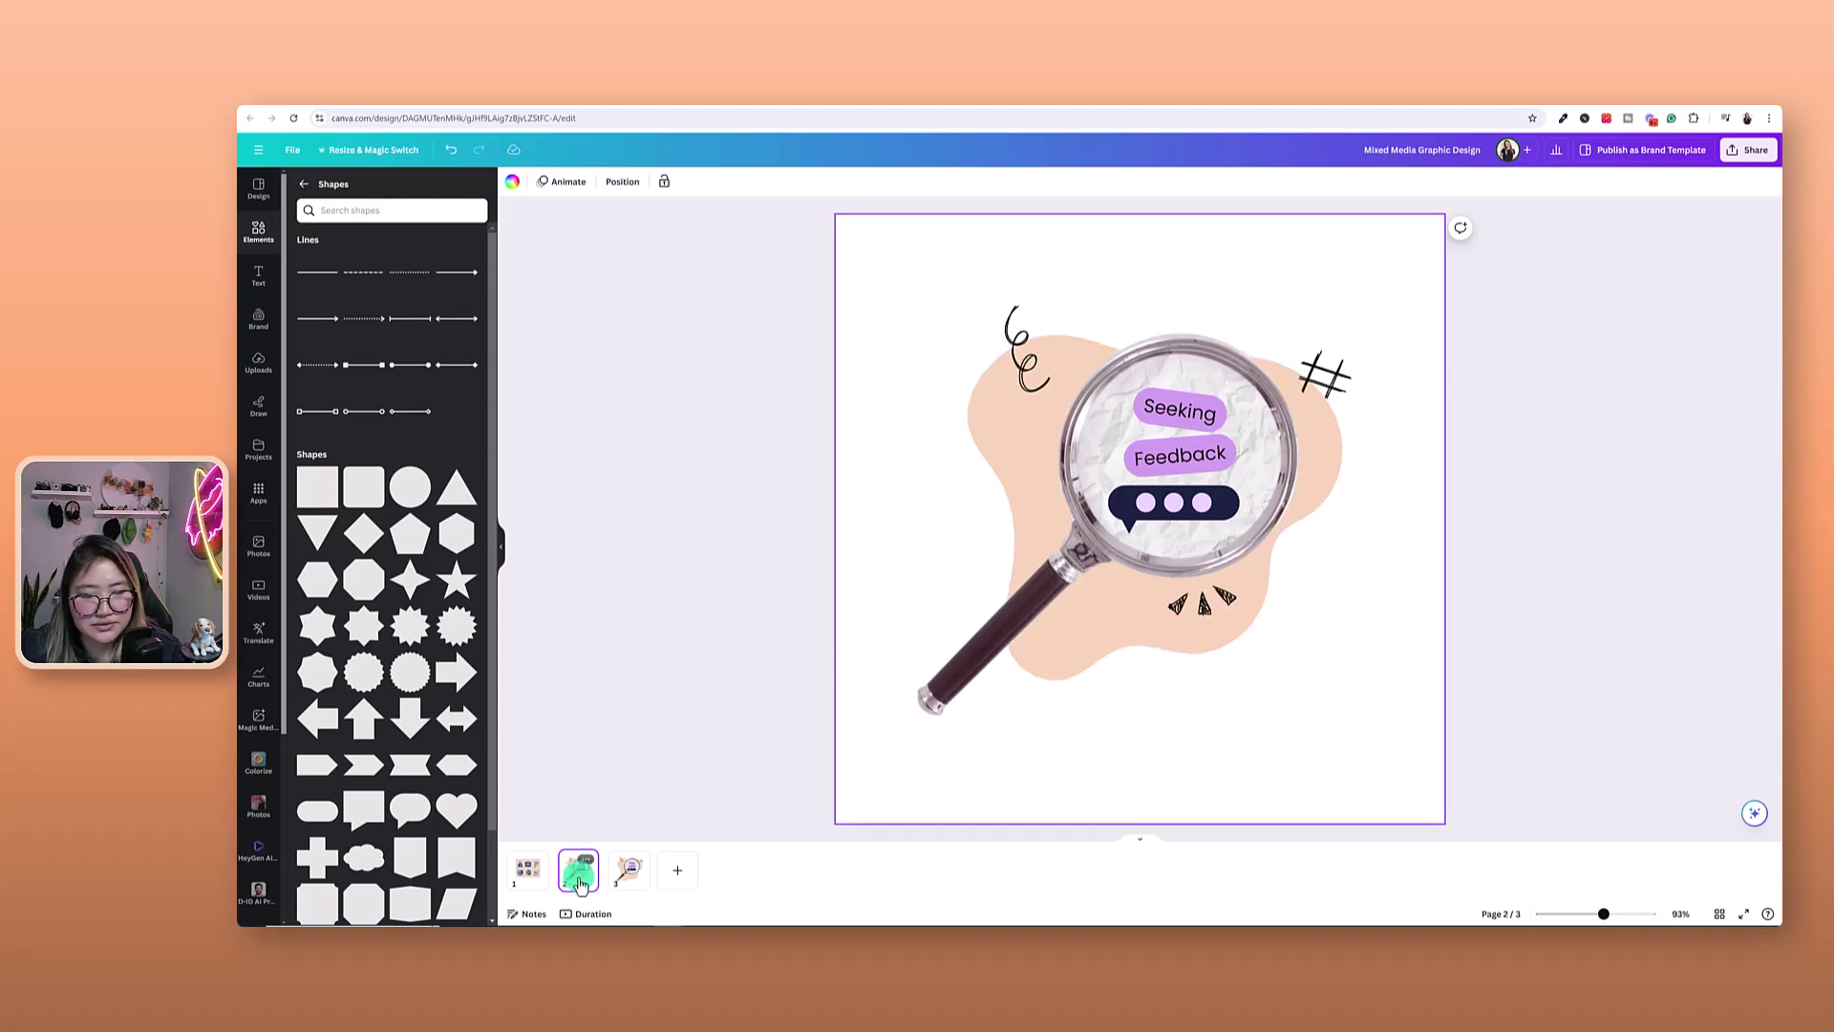
# Duplicate the second page and drag the copy into place as page 4
pyautogui.rightClick(580, 883)
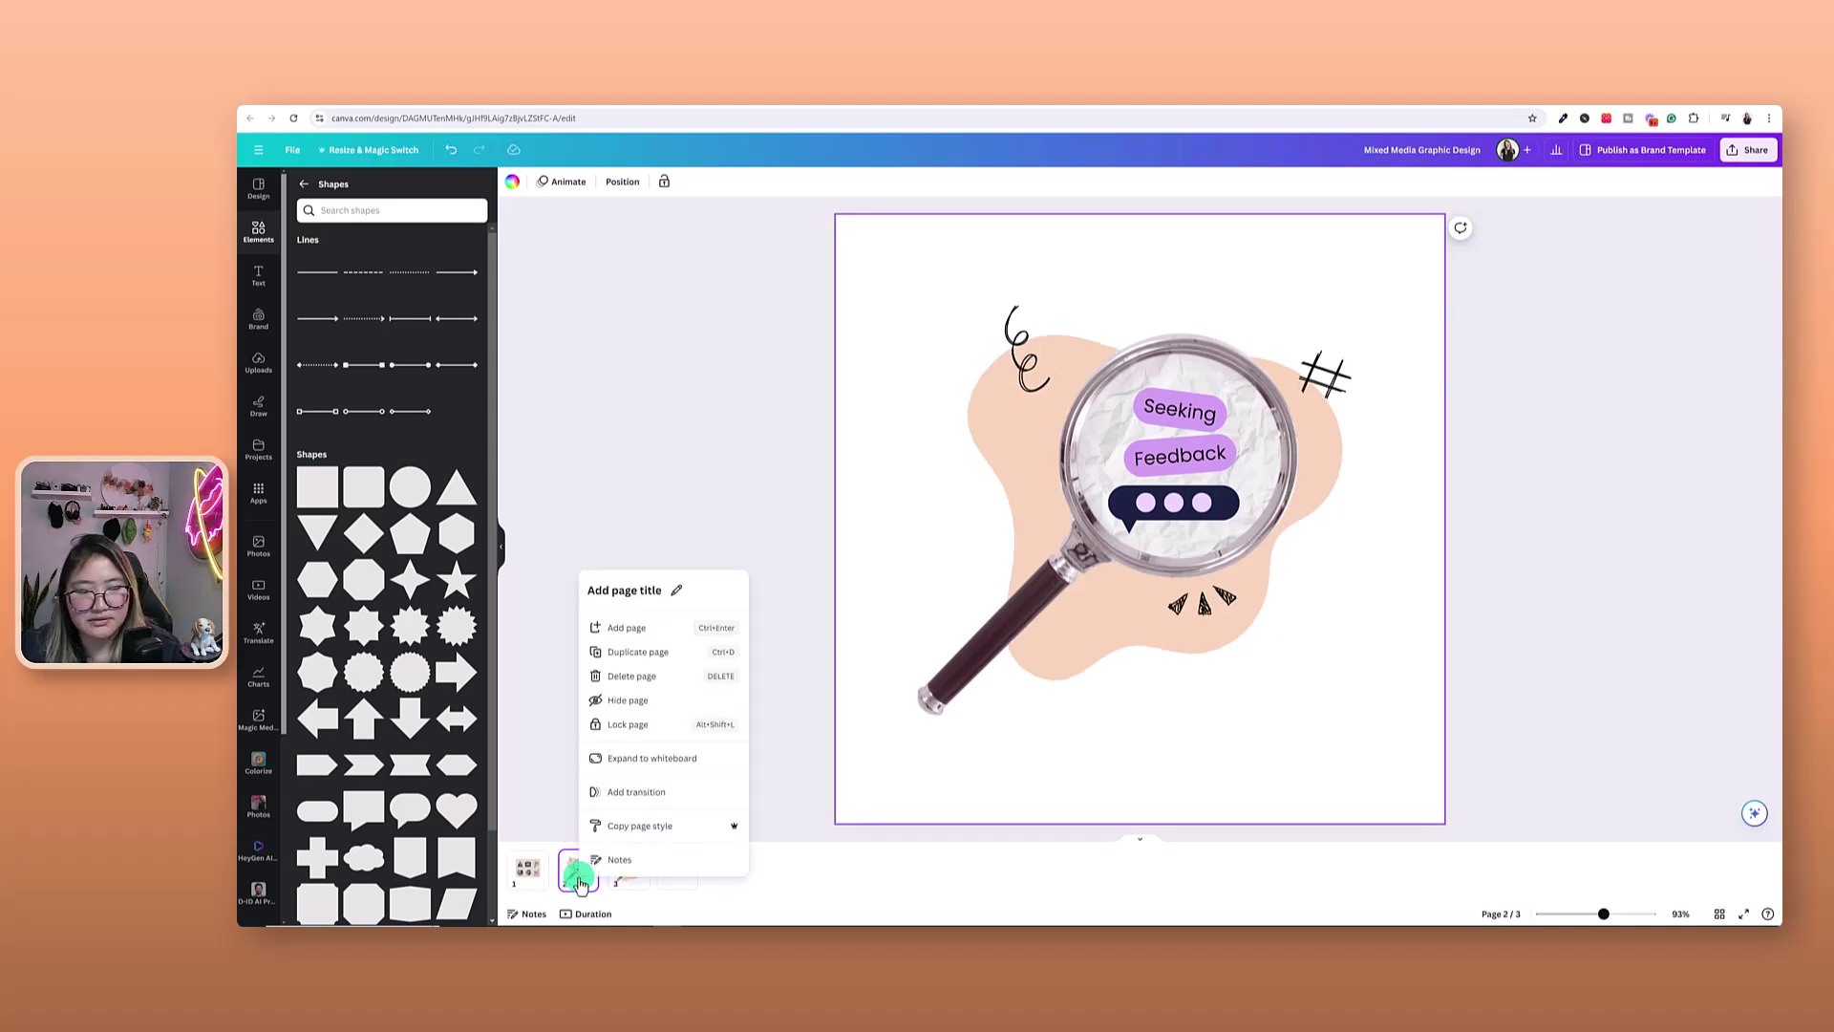
pyautogui.click(663, 655)
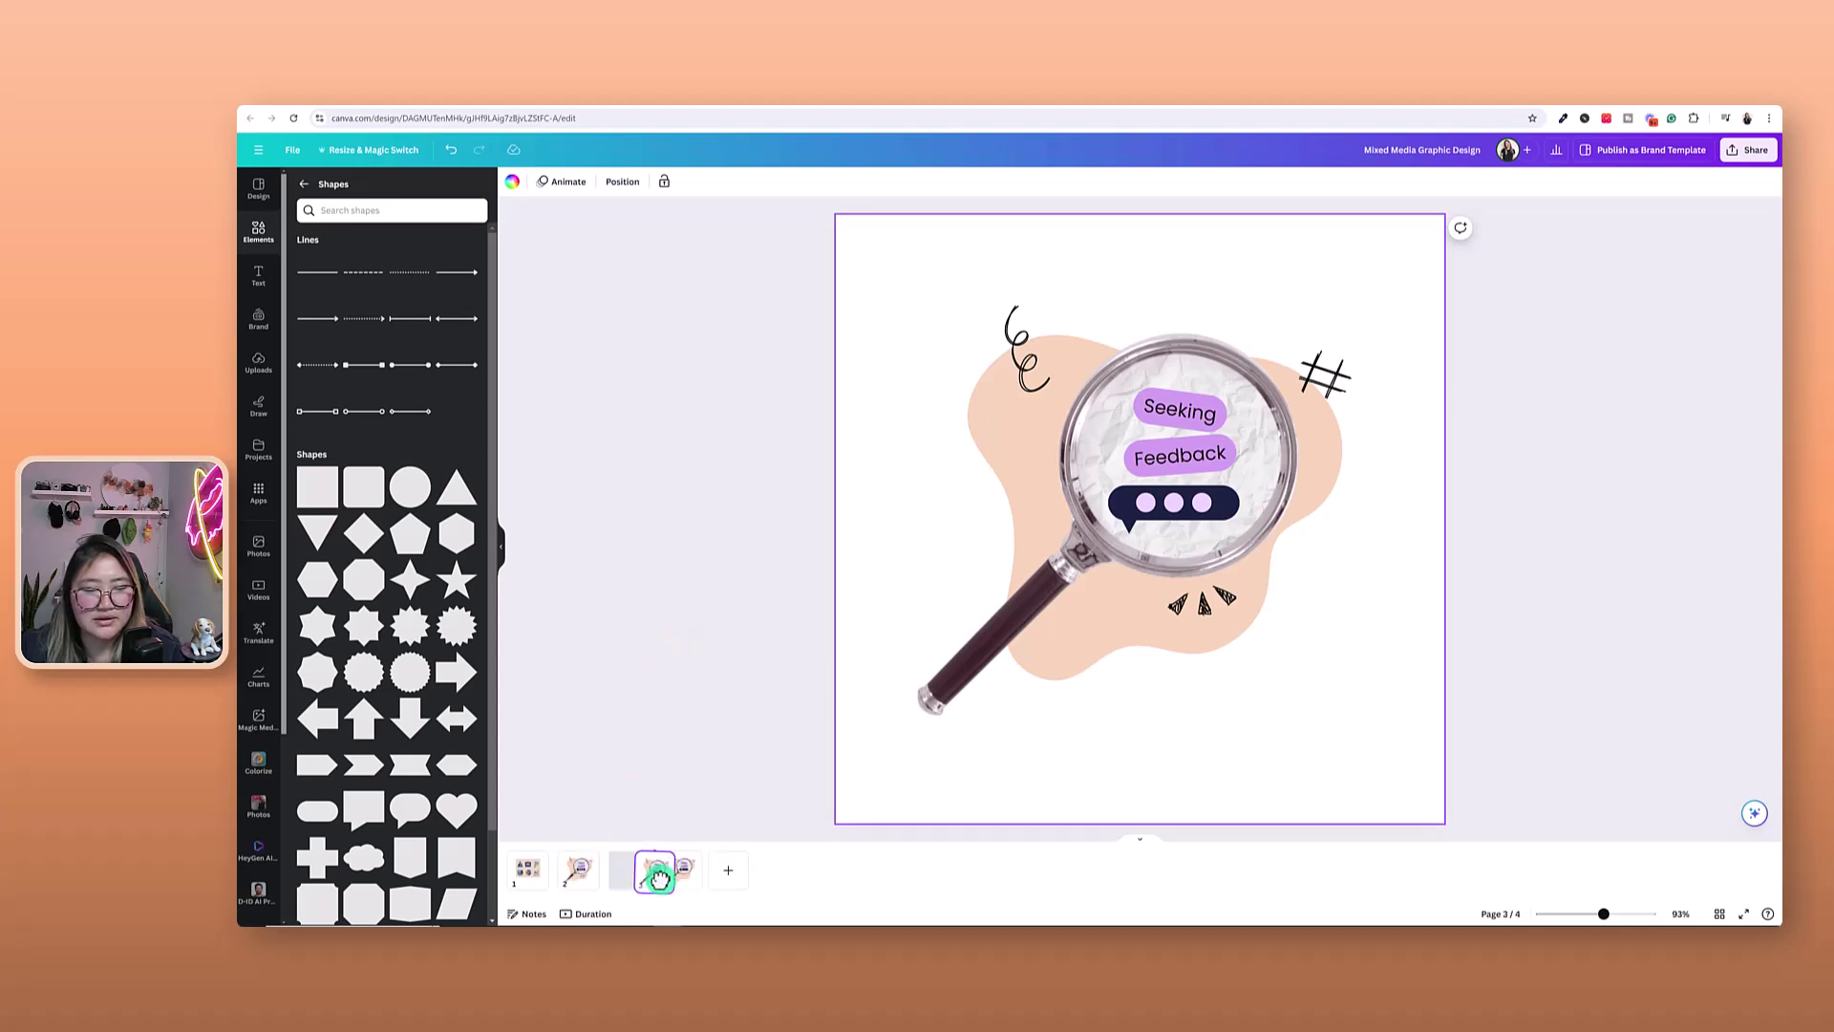
pyautogui.moveTo(708, 887); pyautogui.dragTo(676, 877)
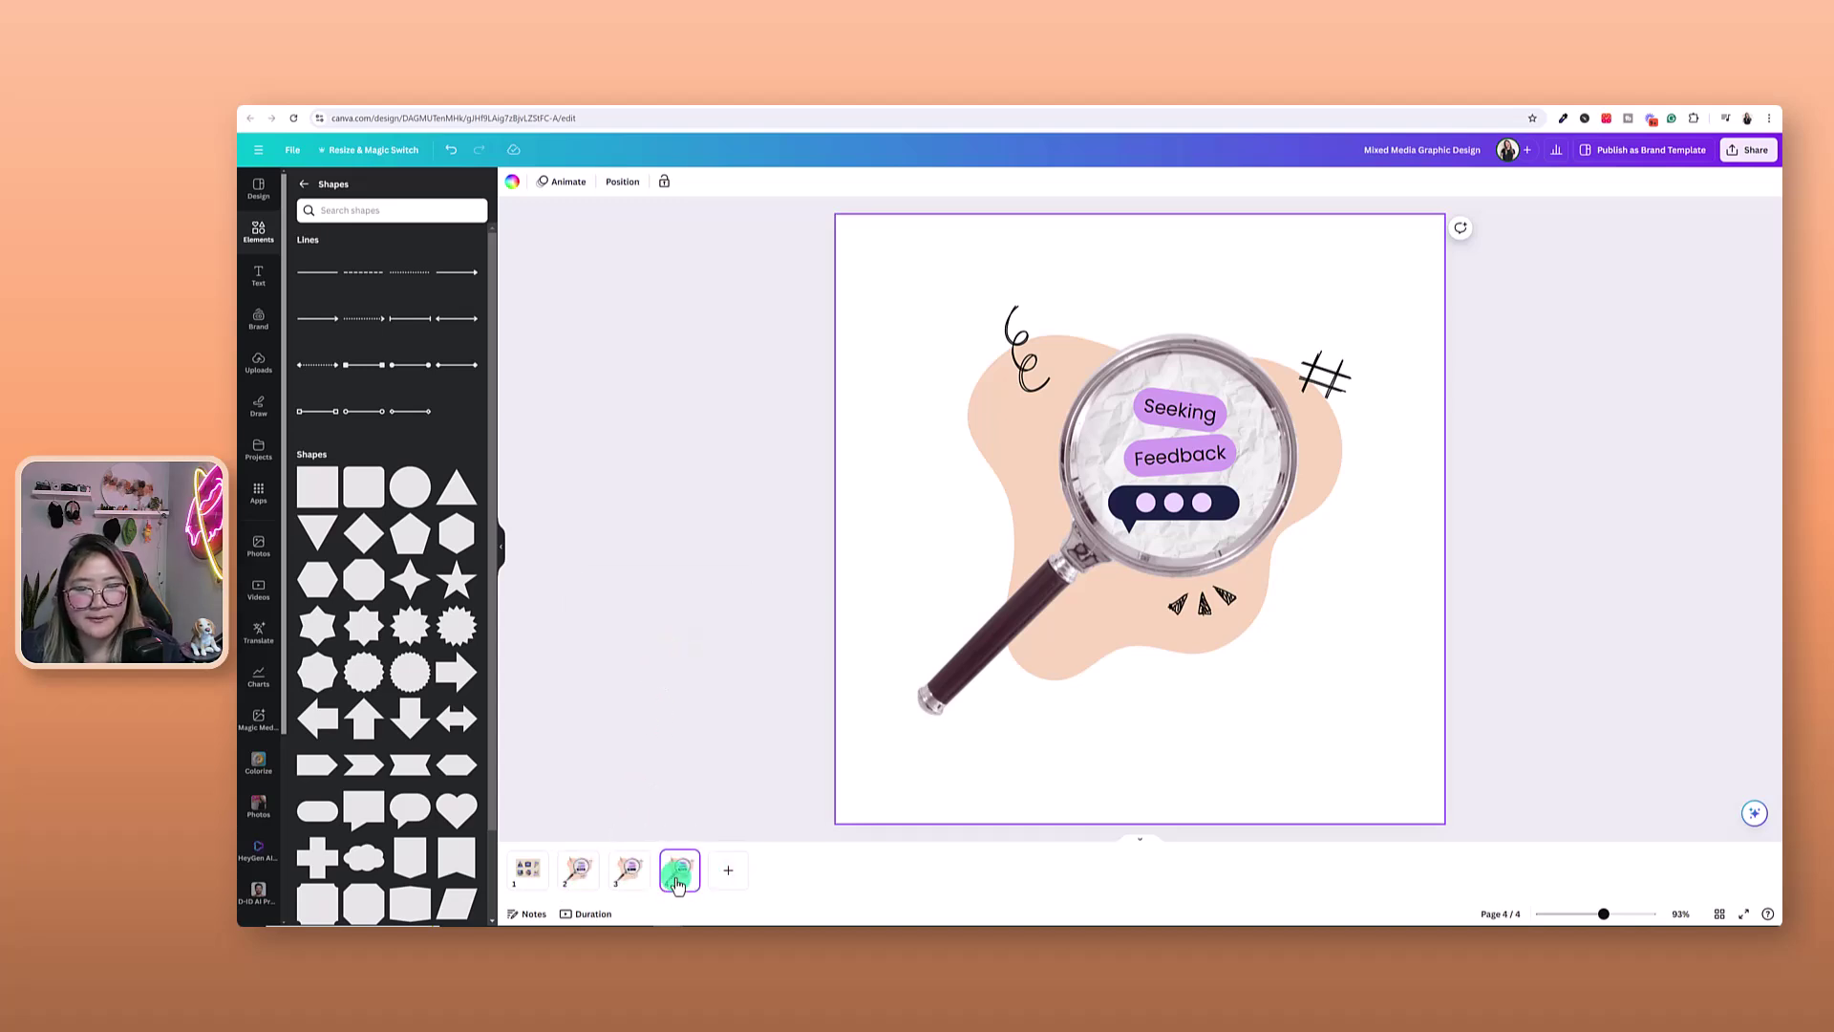
pyautogui.click(585, 883)
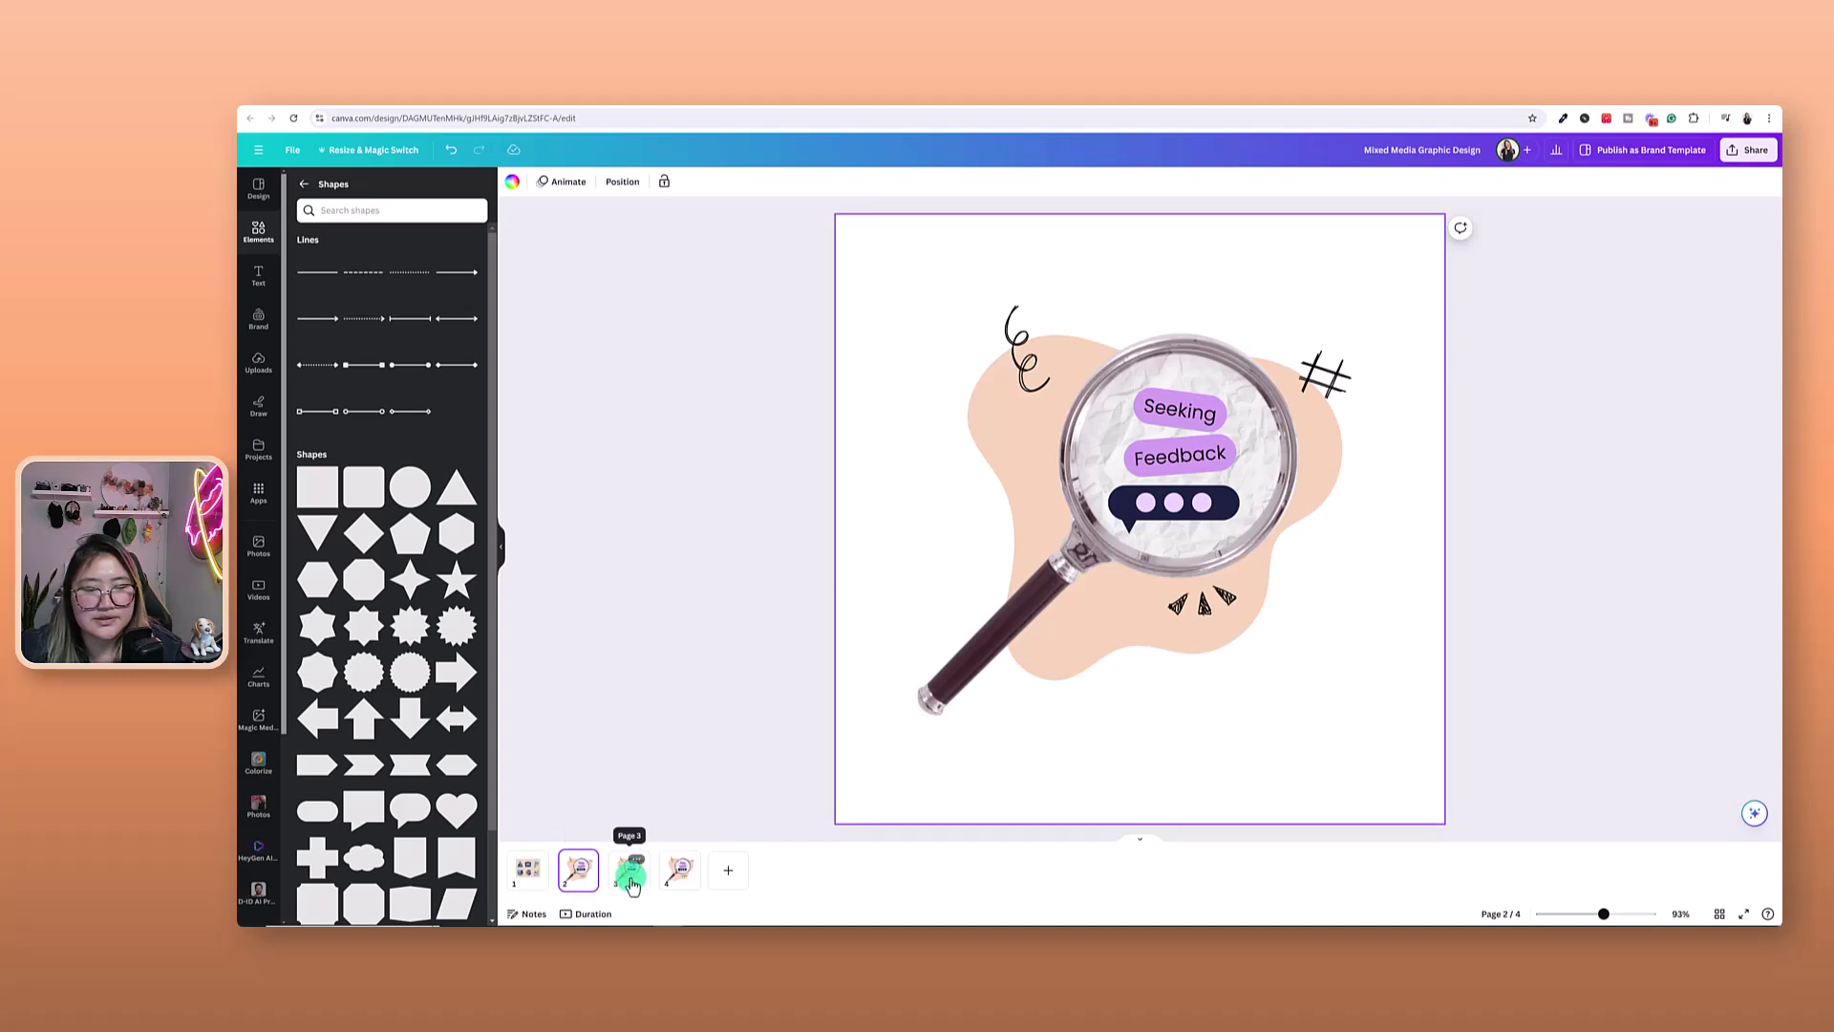
pyautogui.click(678, 873)
# Compare the third and fourth frames, checking the speech-bubble dots and peach blob
pyautogui.click(631, 874)
pyautogui.click(680, 873)
pyautogui.click(628, 871)
pyautogui.click(679, 871)
pyautogui.click(1202, 532)
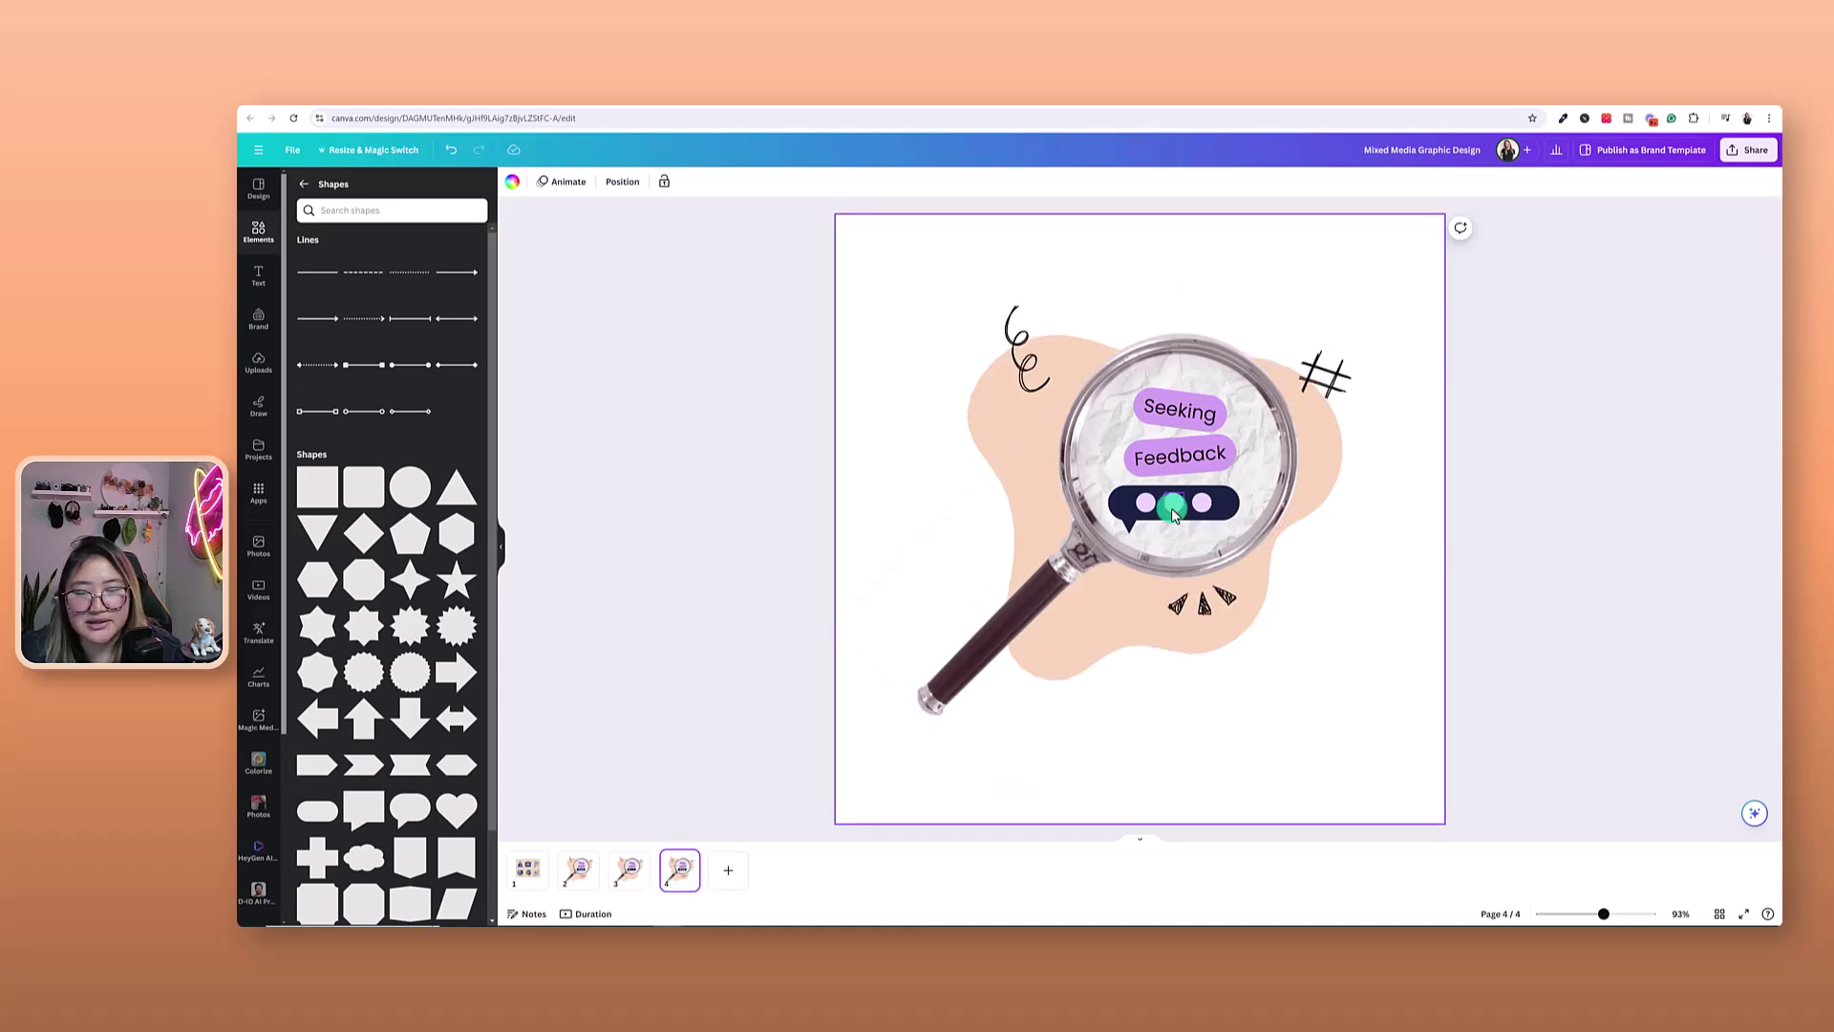
pyautogui.click(621, 876)
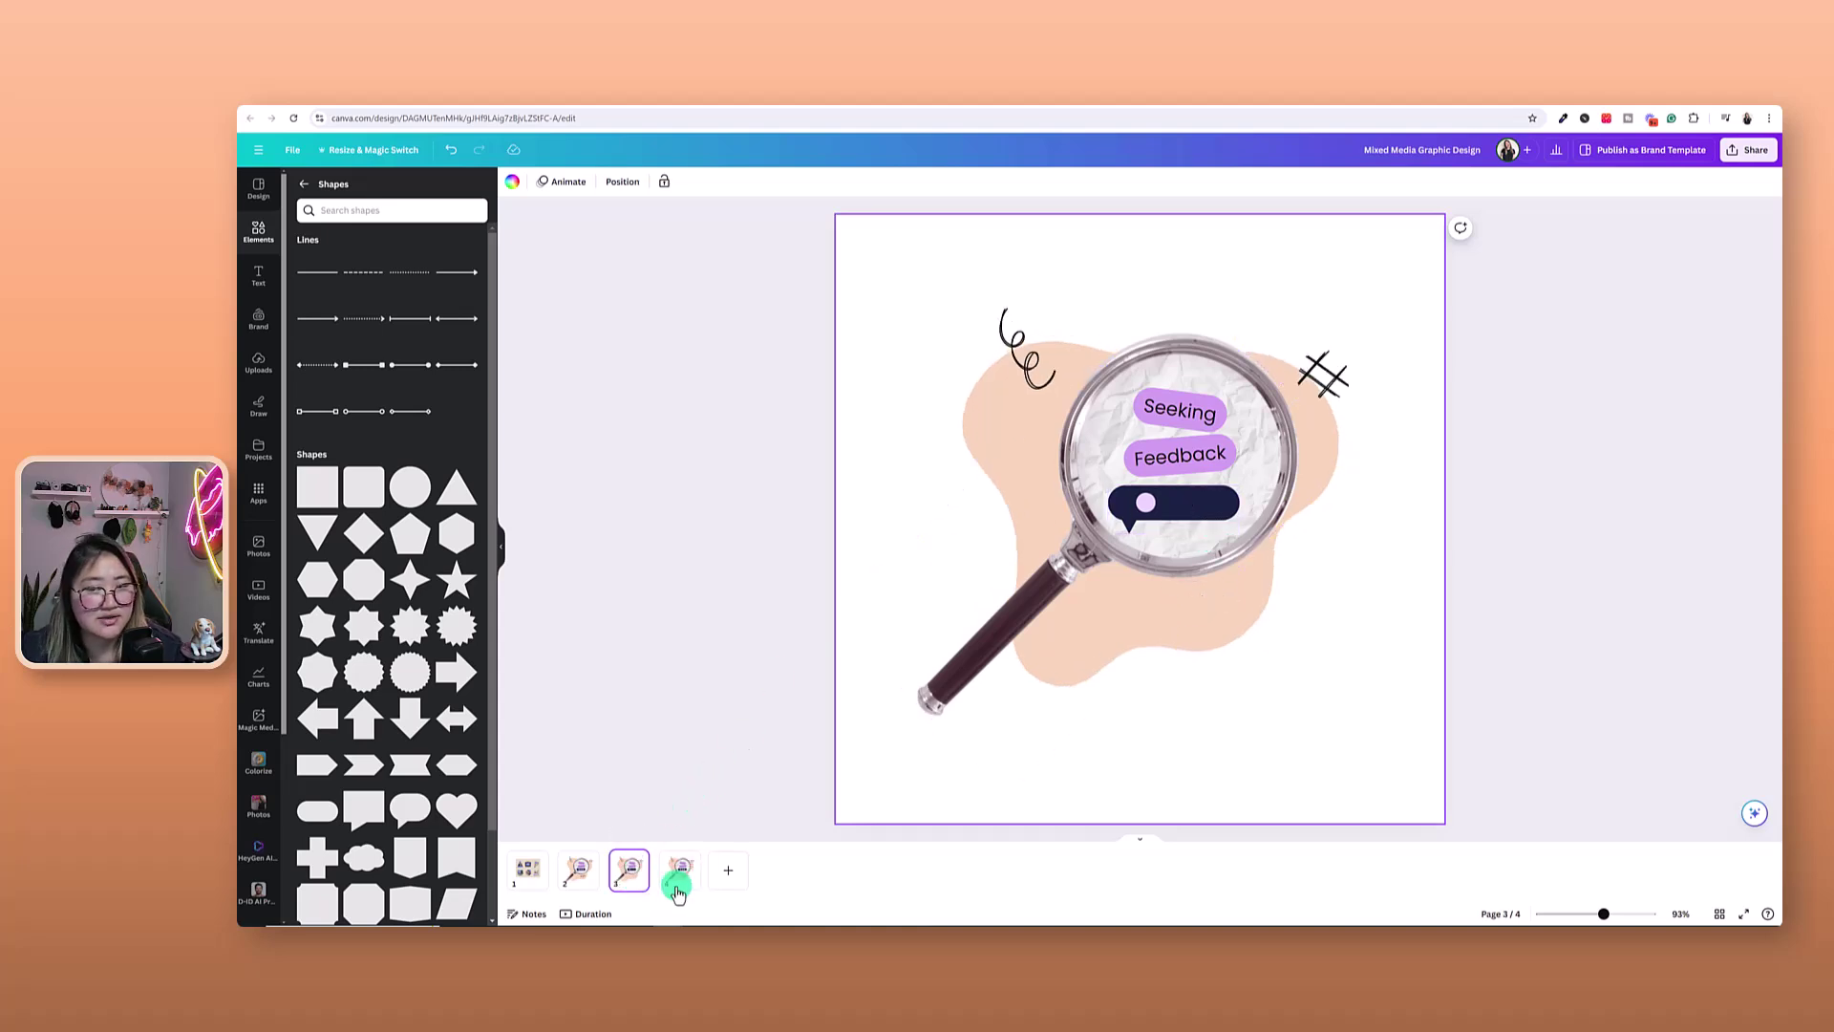
pyautogui.click(678, 879)
pyautogui.click(635, 883)
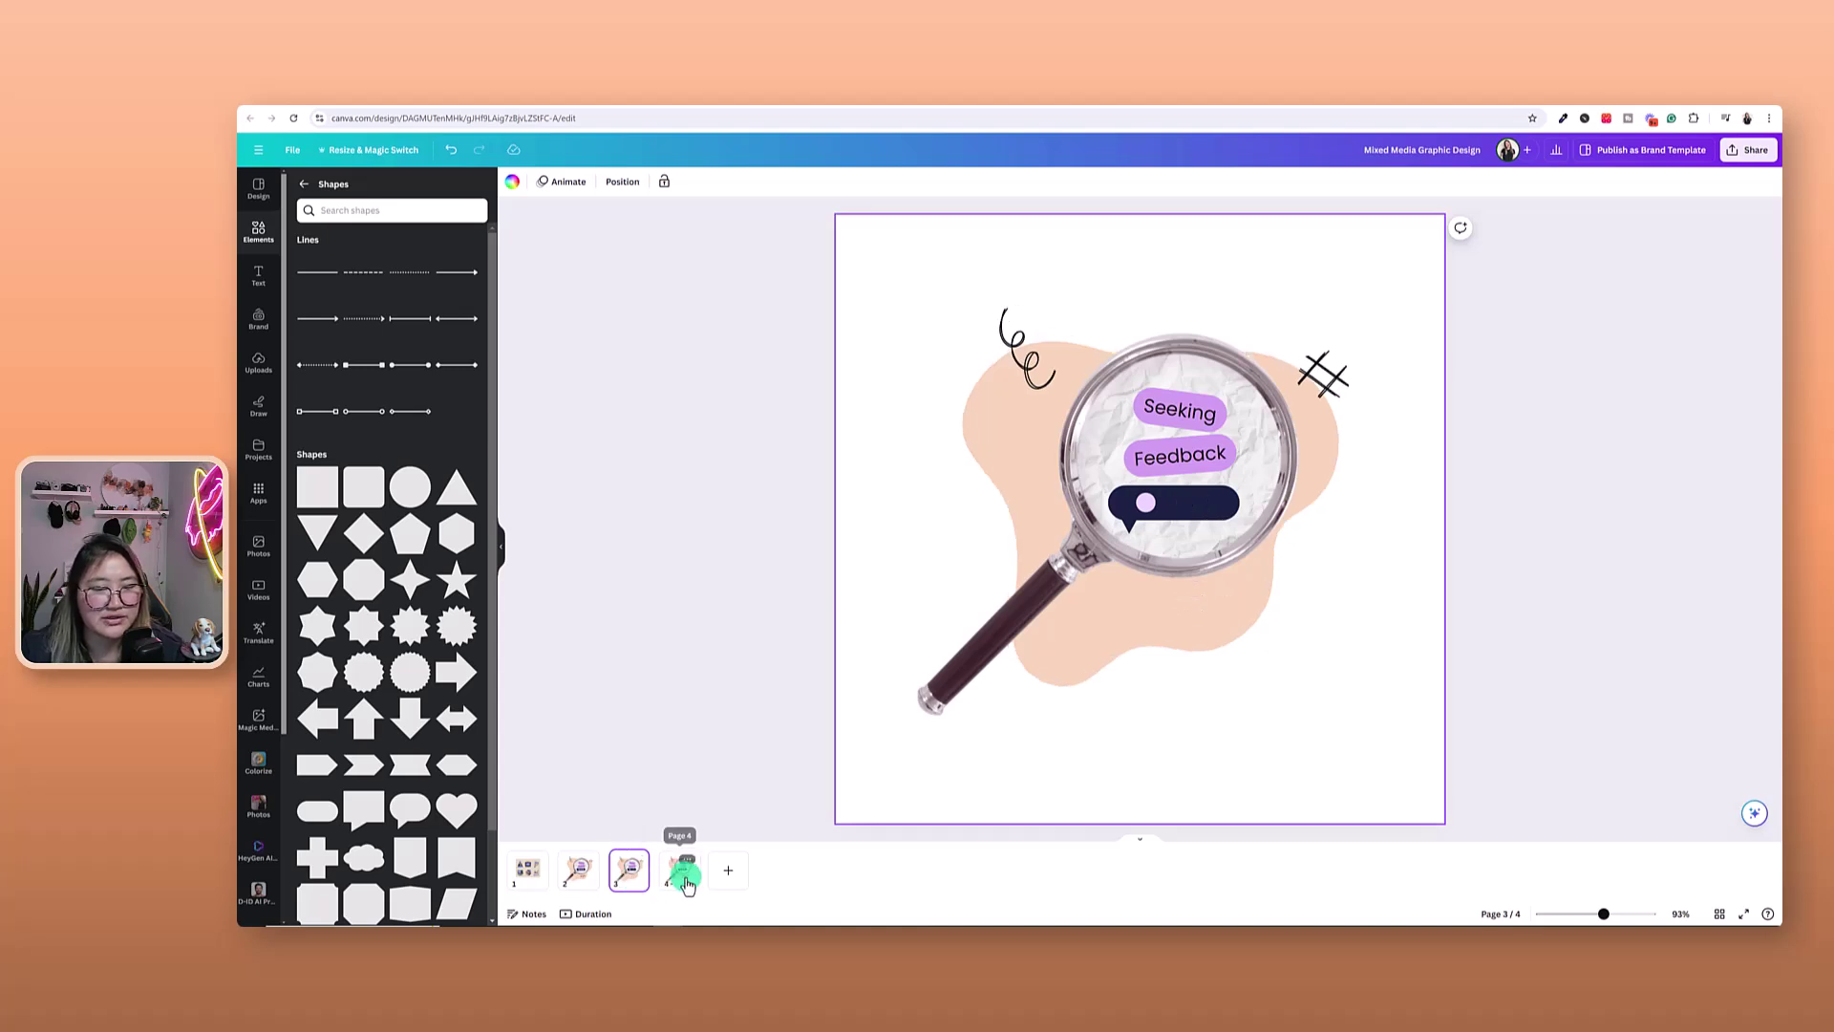
pyautogui.click(686, 884)
pyautogui.click(1174, 524)
pyautogui.click(1178, 531)
pyautogui.click(626, 874)
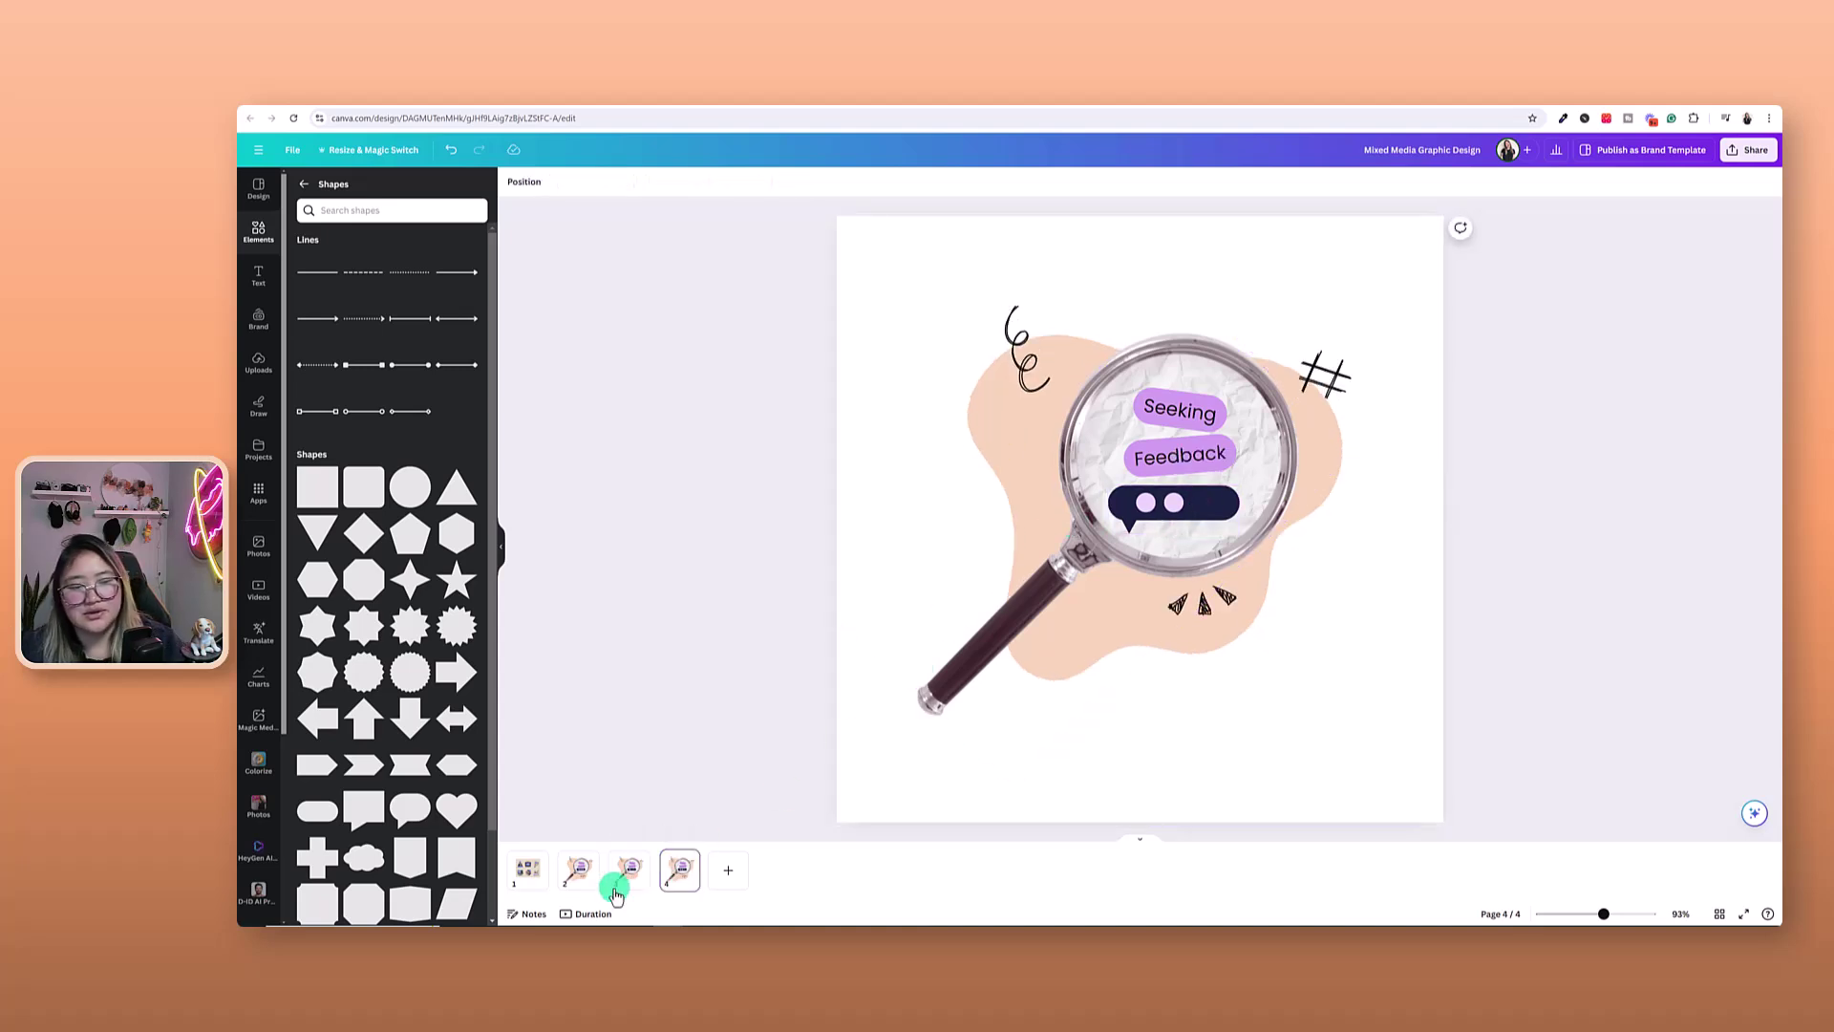
pyautogui.click(684, 881)
pyautogui.click(1319, 666)
pyautogui.click(1328, 528)
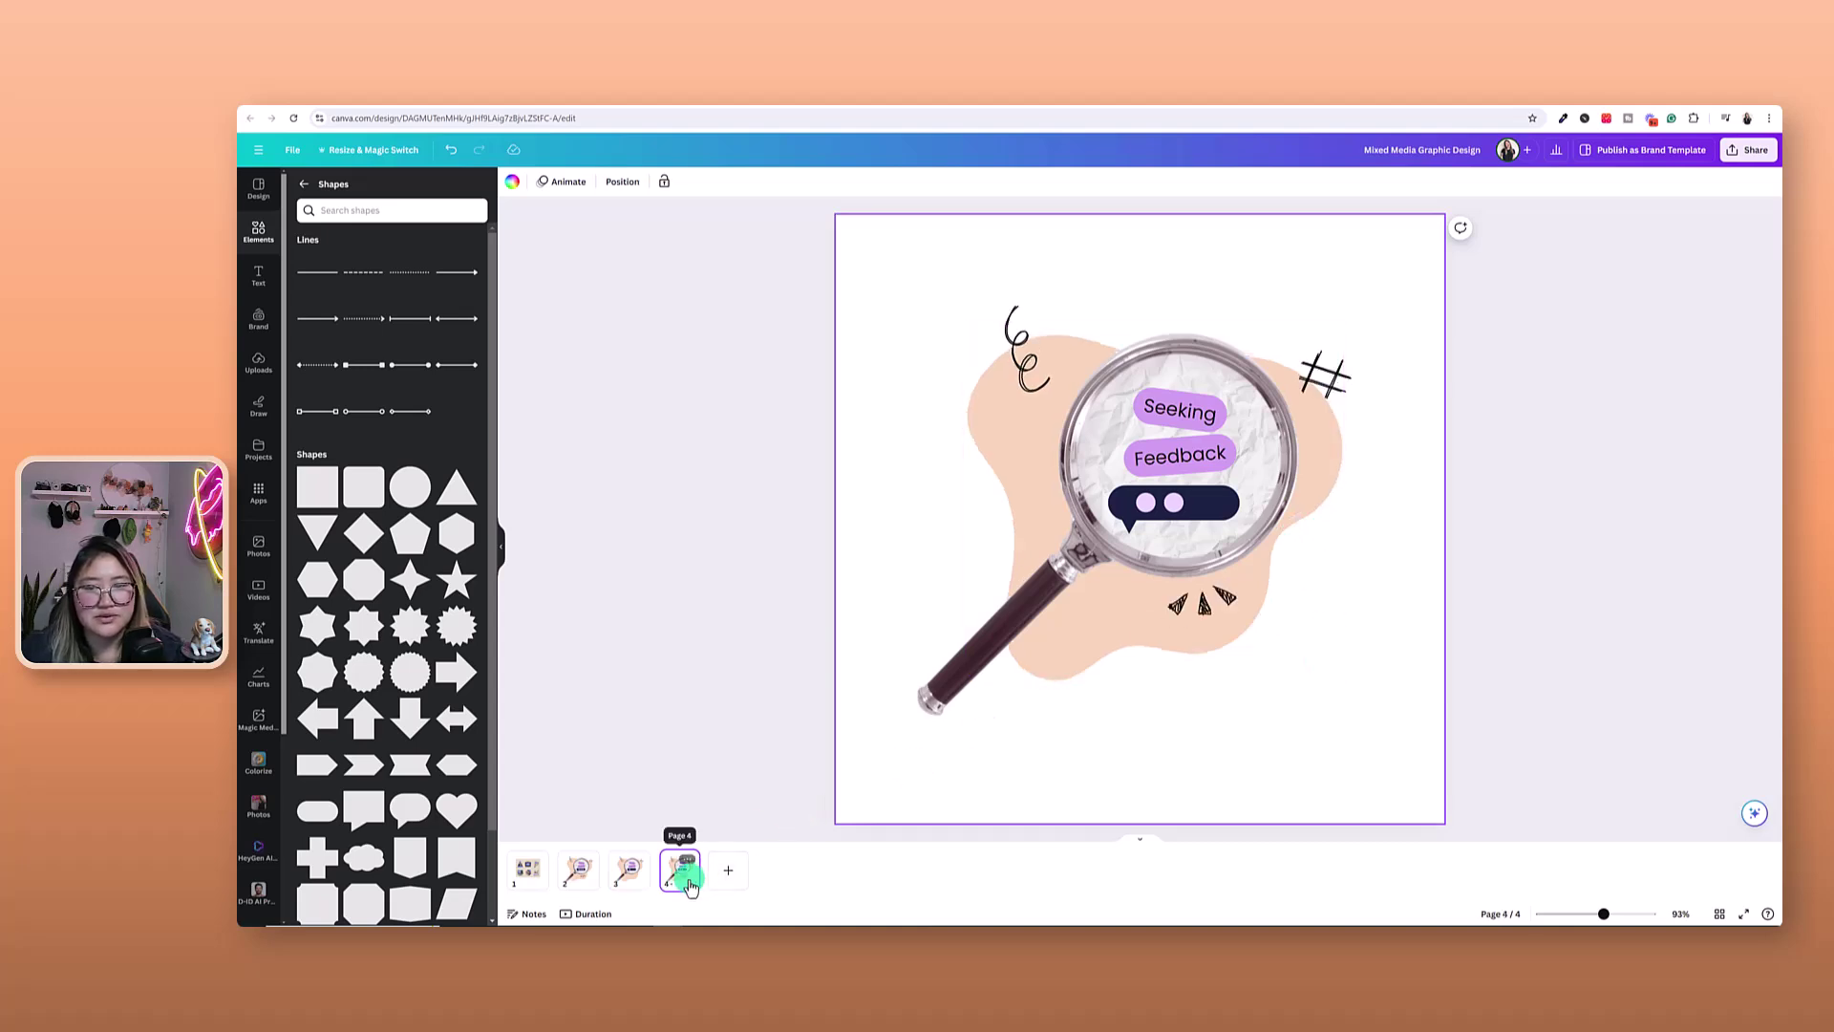
# Duplicate the second page and move the copy to the end as page 5
pyautogui.rightClick(587, 881)
pyautogui.click(654, 661)
pyautogui.moveTo(627, 777); pyautogui.dragTo(698, 898)
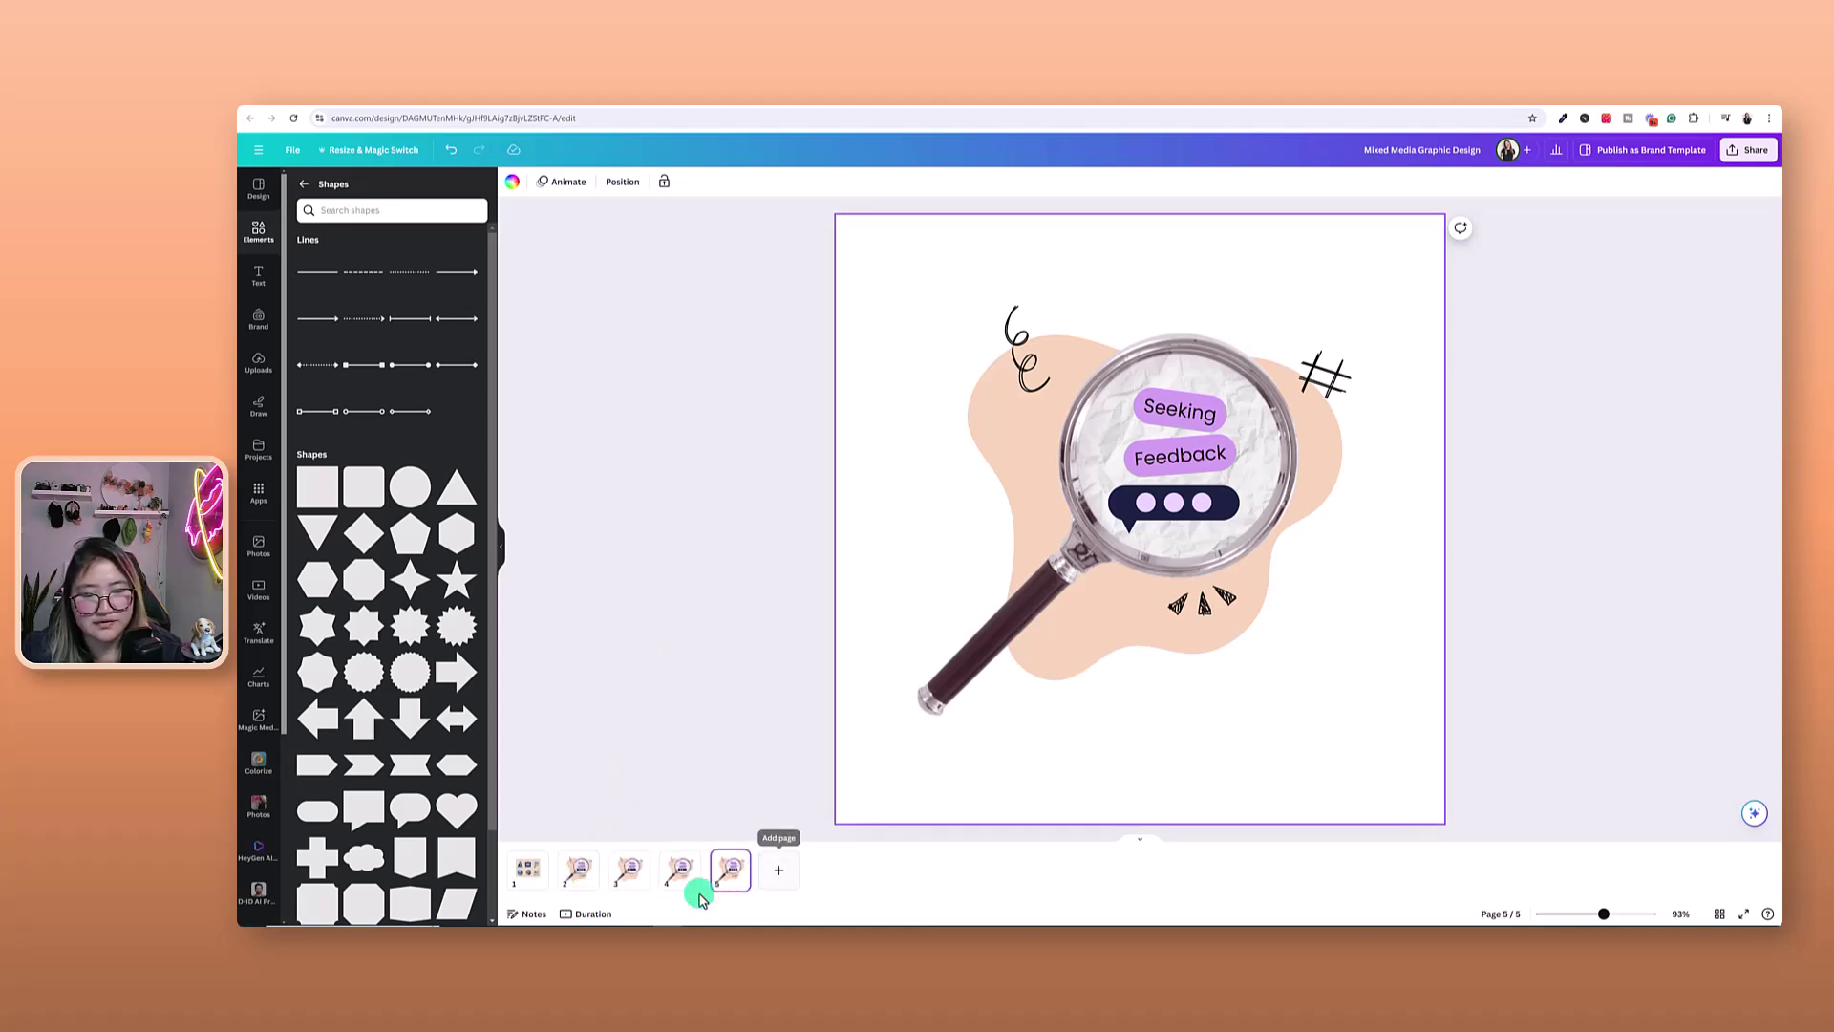
# On page 5, tilt the hashtag doodle and rotate the peach blob slightly
pyautogui.click(1200, 626)
pyautogui.click(1210, 604)
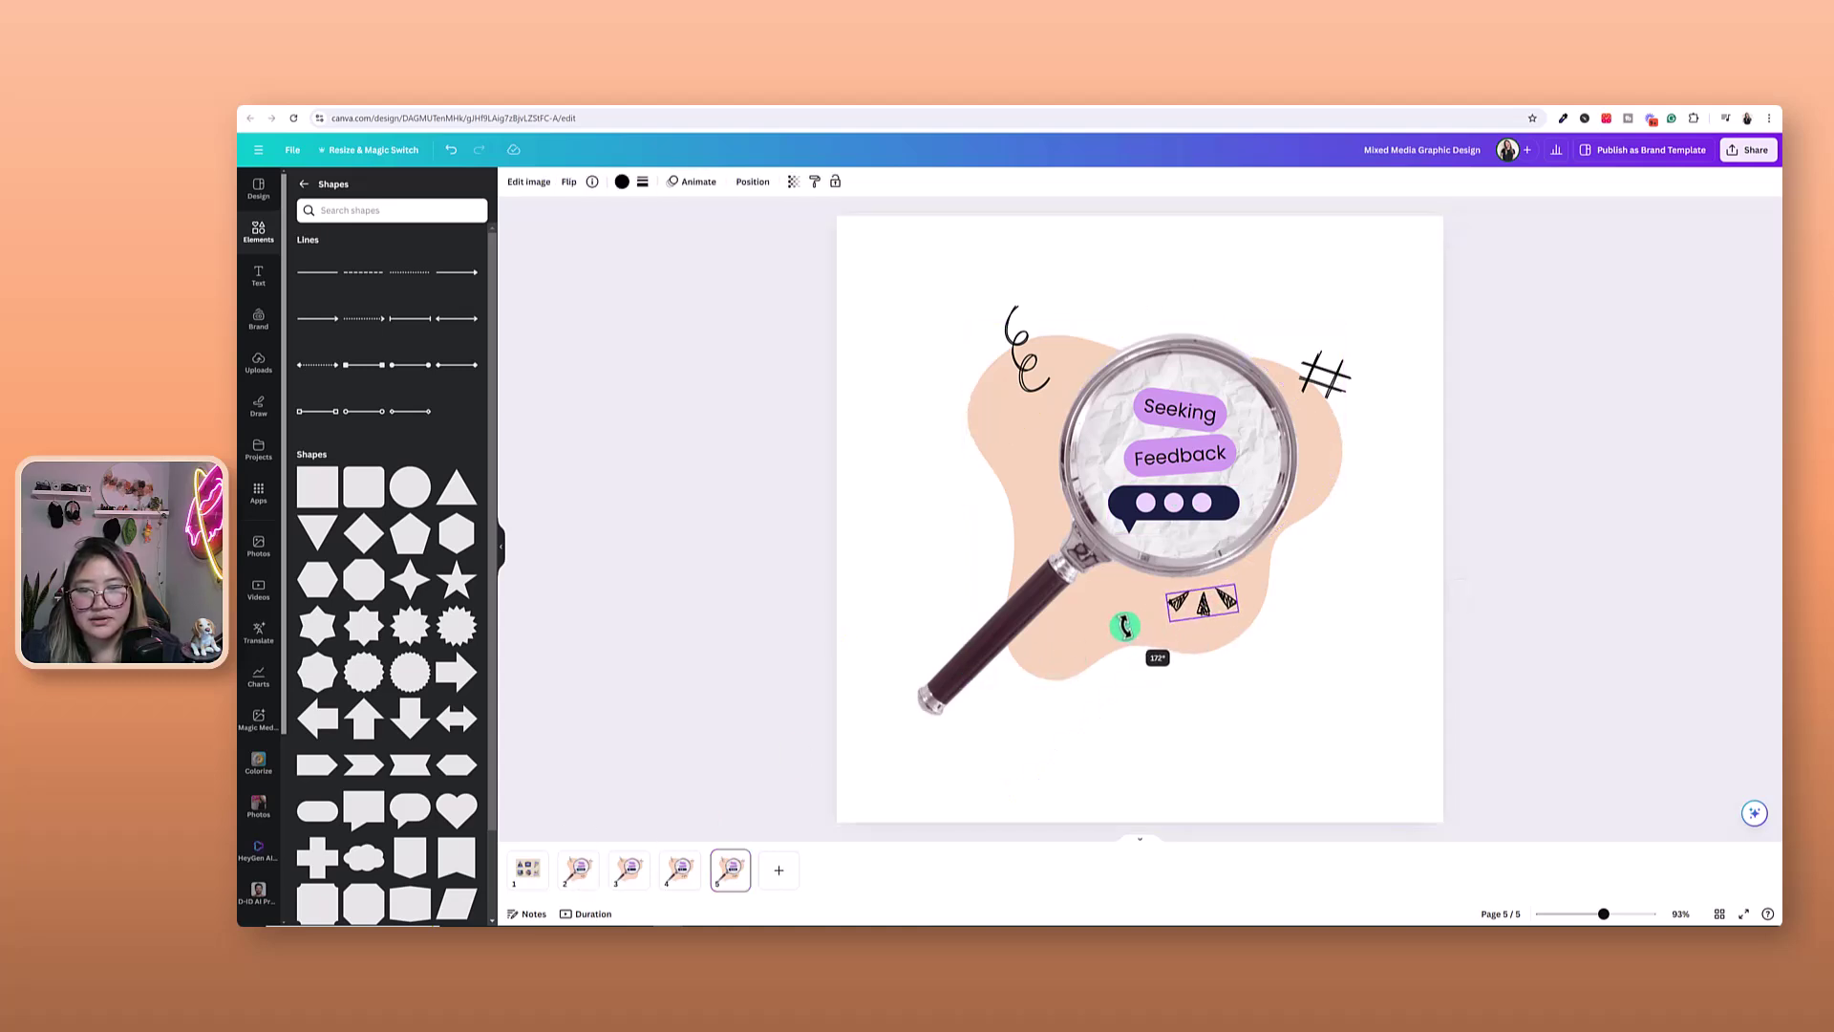
pyautogui.click(1325, 373)
pyautogui.moveTo(1322, 427); pyautogui.dragTo(1339, 418)
pyautogui.click(1027, 355)
pyautogui.click(1046, 642)
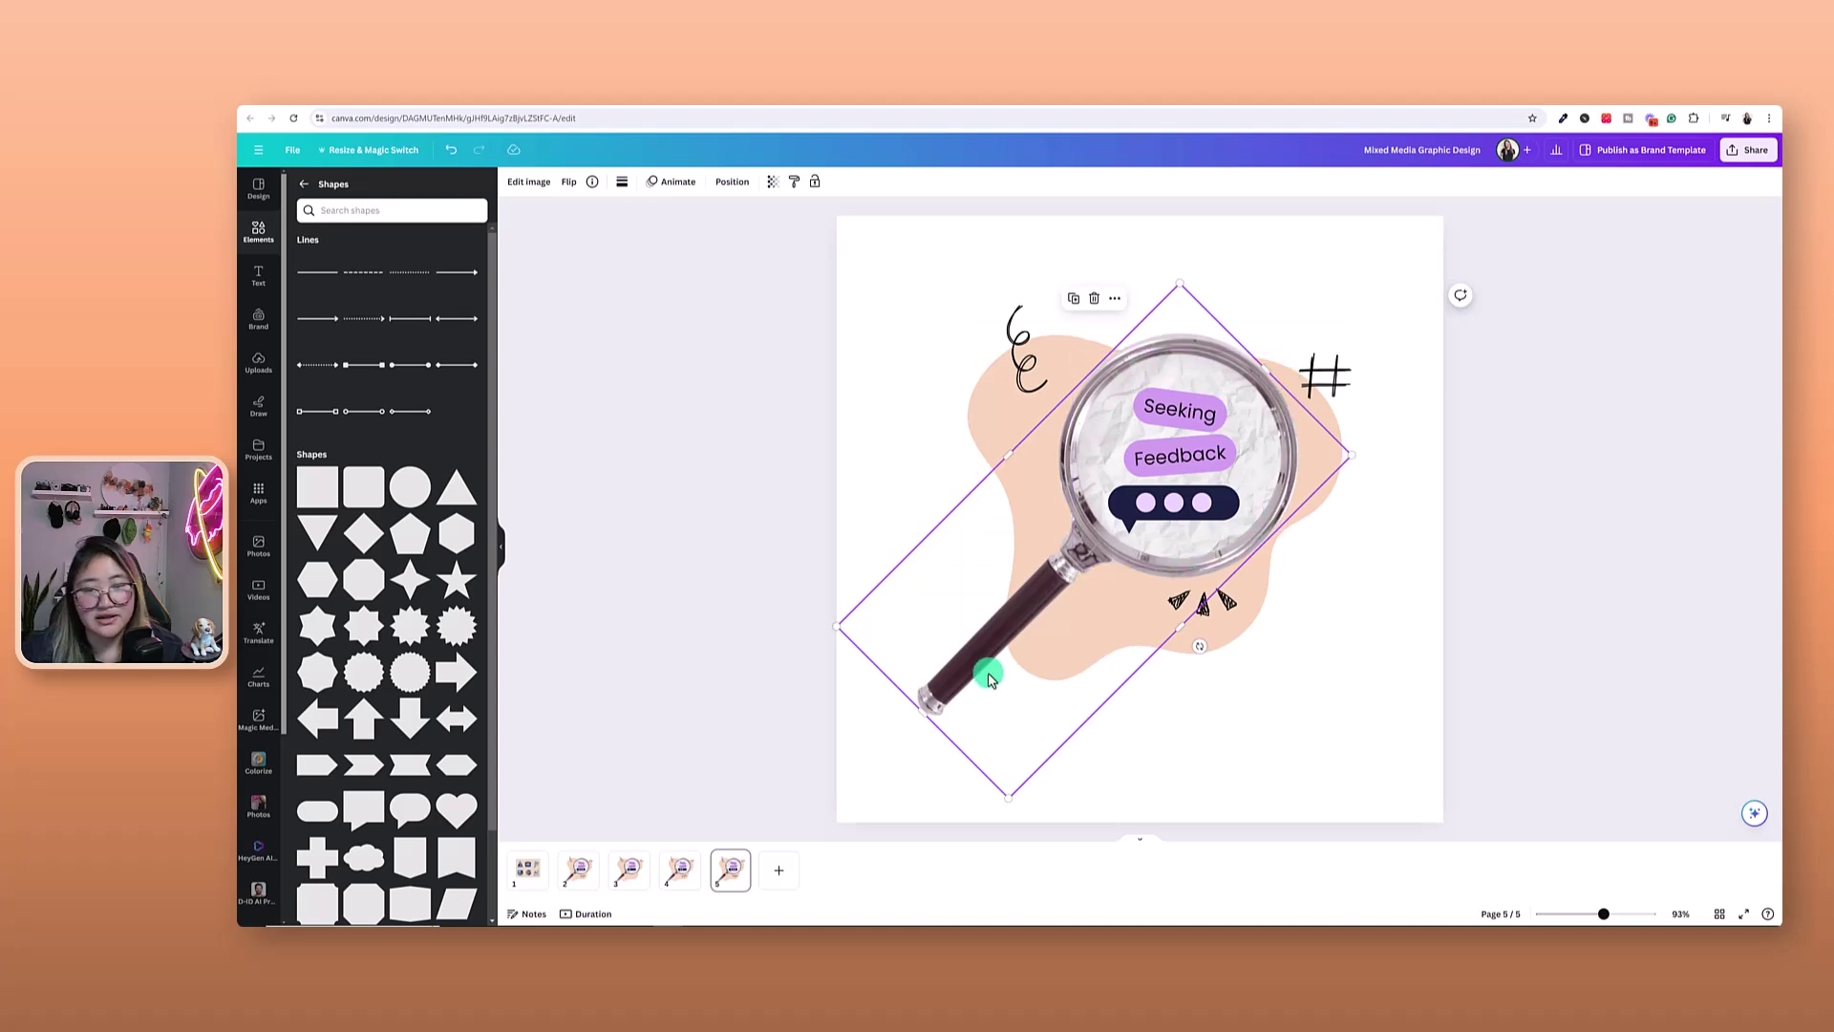
pyautogui.click(1266, 602)
pyautogui.moveTo(1148, 707); pyautogui.dragTo(1178, 708)
# Step through the frames with the arrow keys, then show the Duration timeline of five 5.0s pages
pyautogui.click(830, 810)
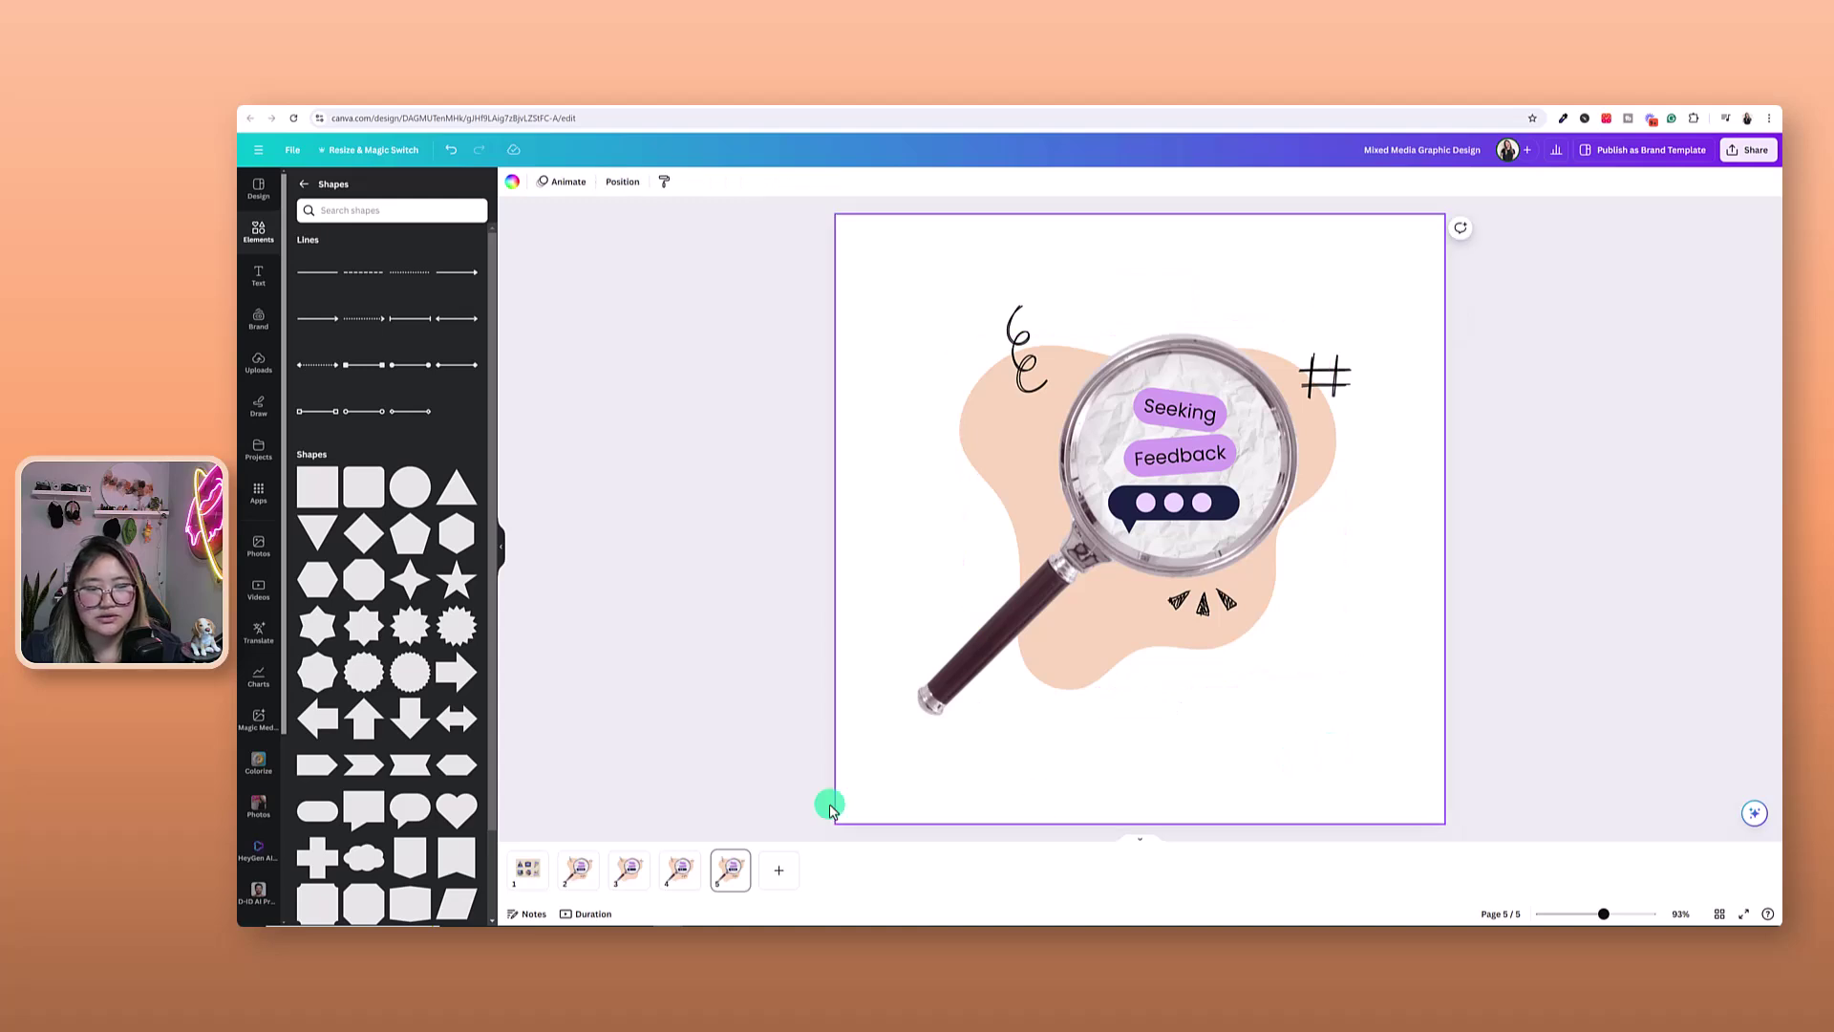
pyautogui.click(573, 875)
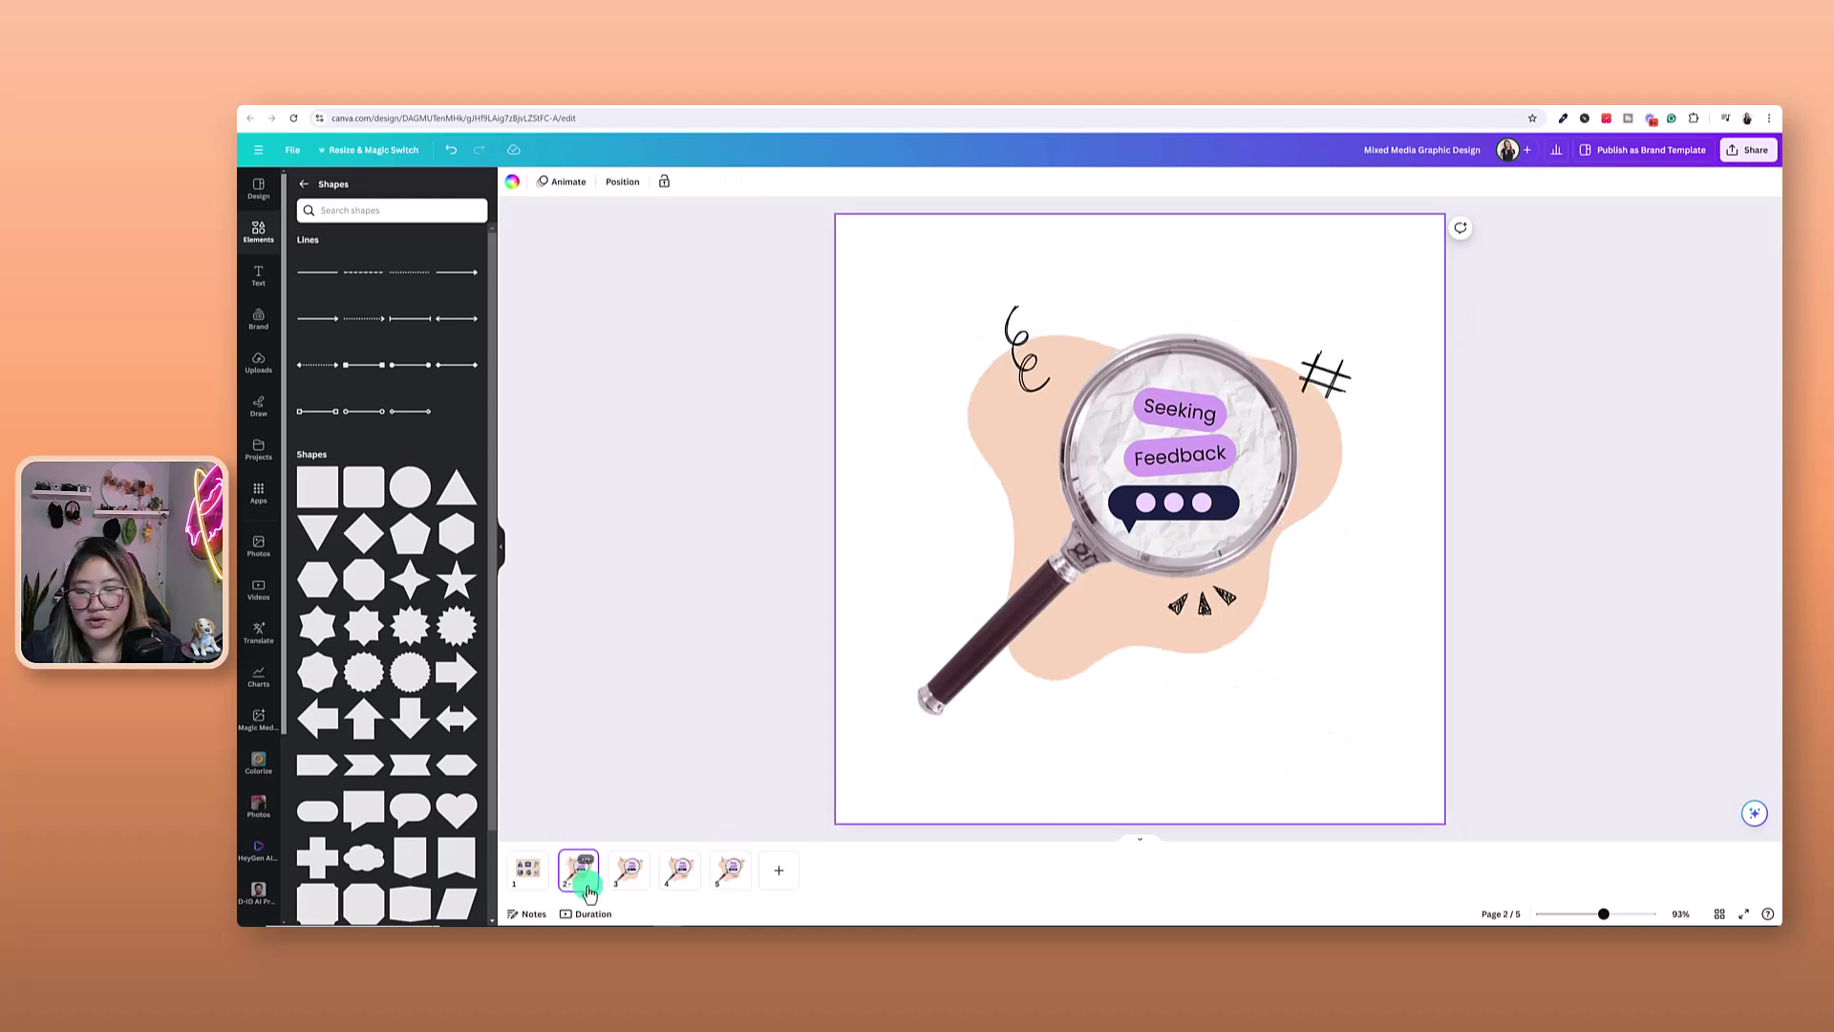
pyautogui.press('Right')
pyautogui.press('Right')
pyautogui.press('Right')
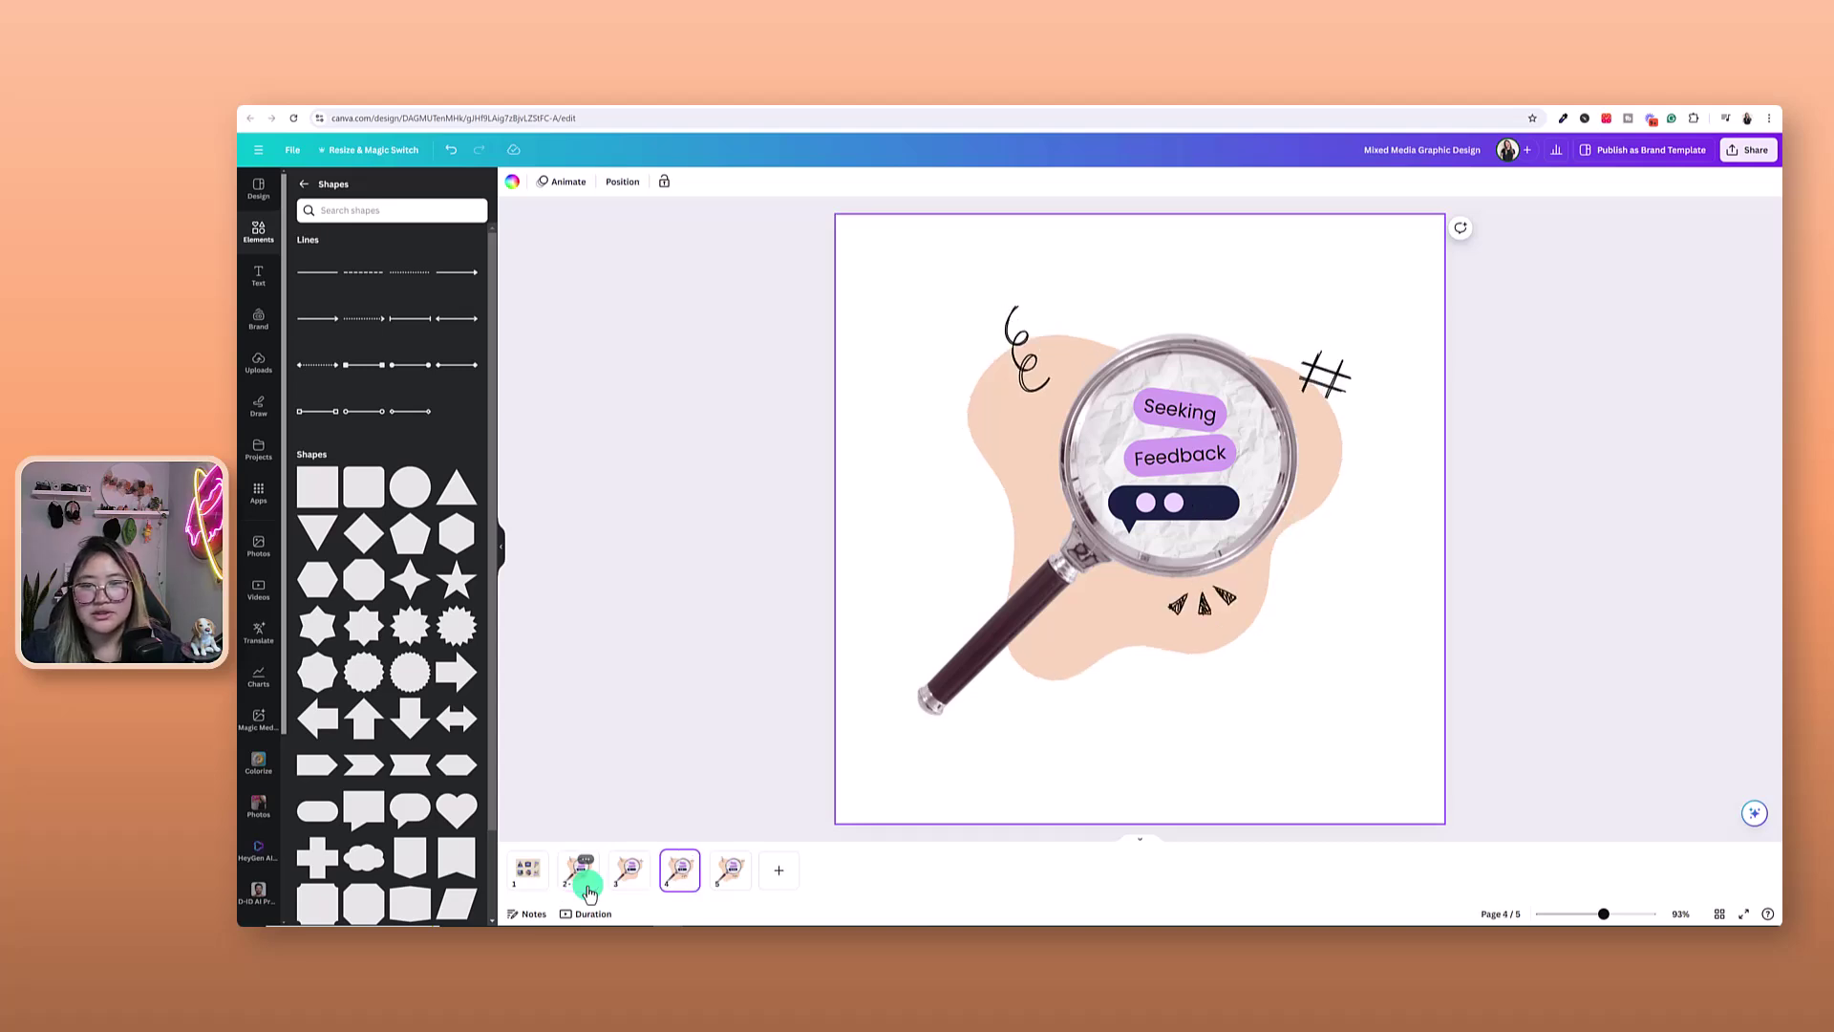
pyautogui.press('Left')
pyautogui.press('Left')
pyautogui.press('Left')
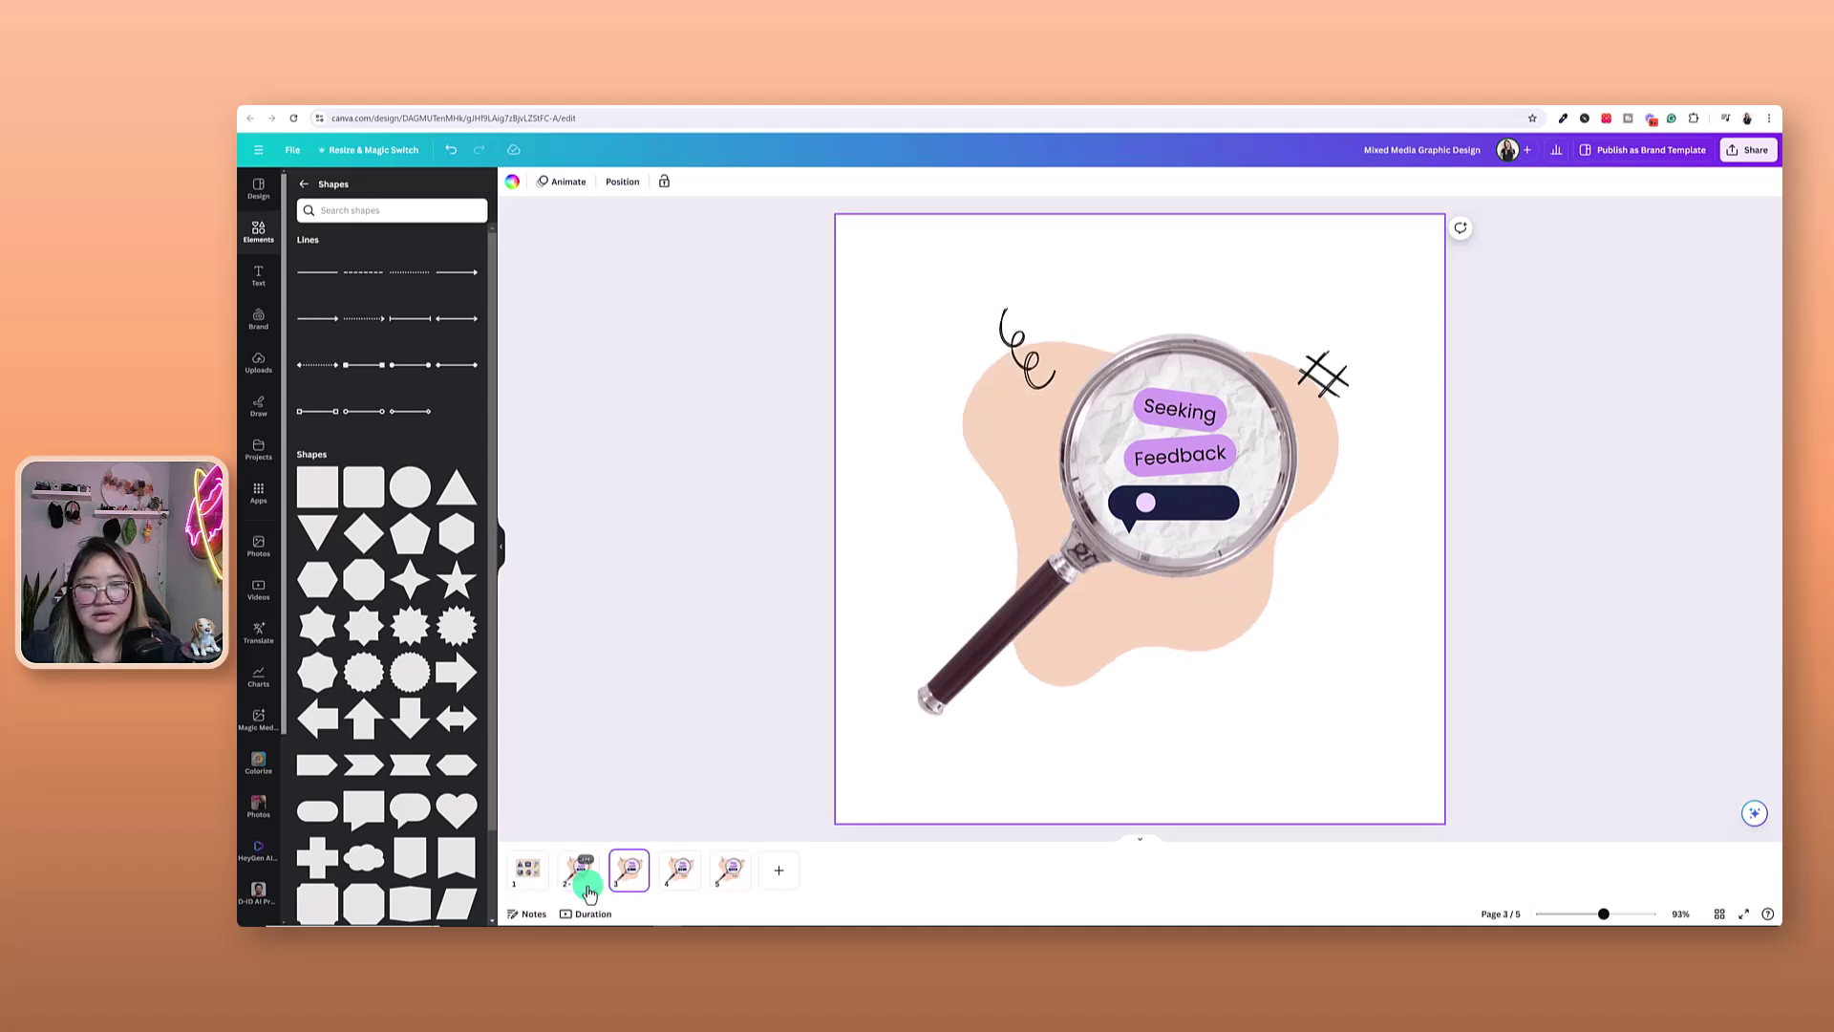
pyautogui.press('Right')
pyautogui.press('Right')
pyautogui.press('Right')
pyautogui.press('Left')
pyautogui.press('Left')
pyautogui.press('Left')
pyautogui.click(905, 342)
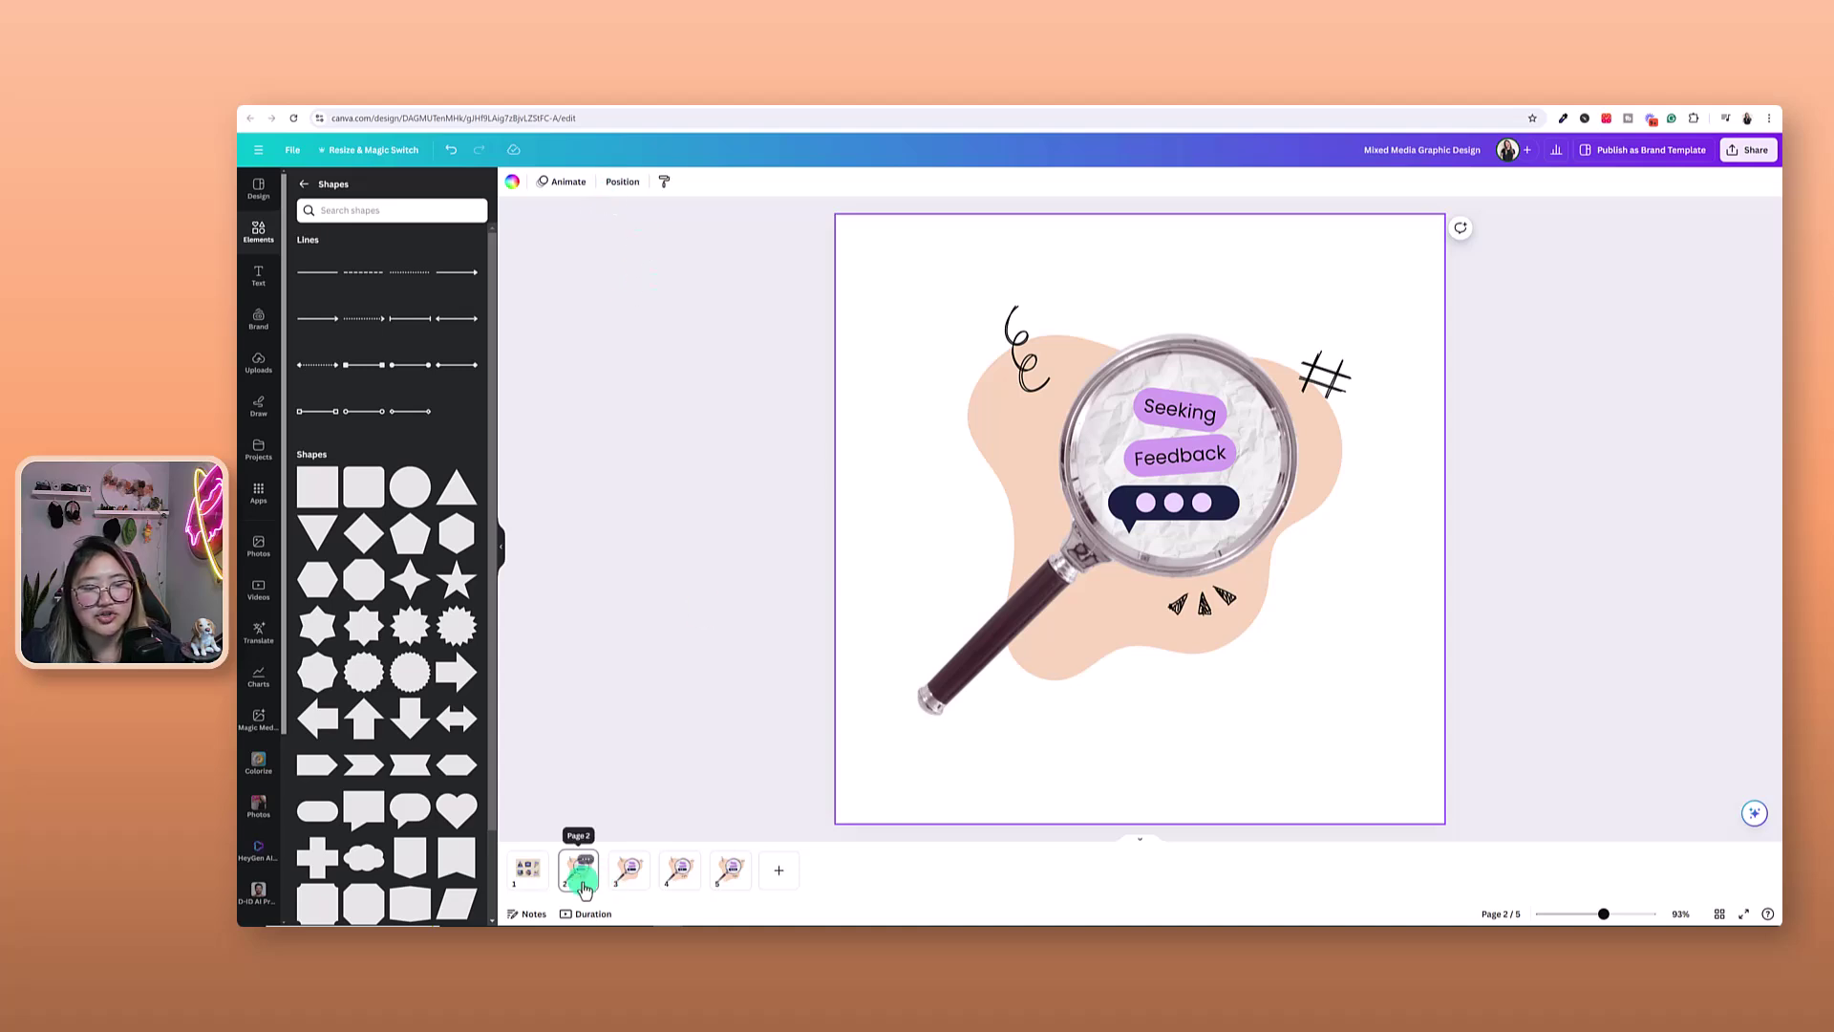
pyautogui.click(595, 914)
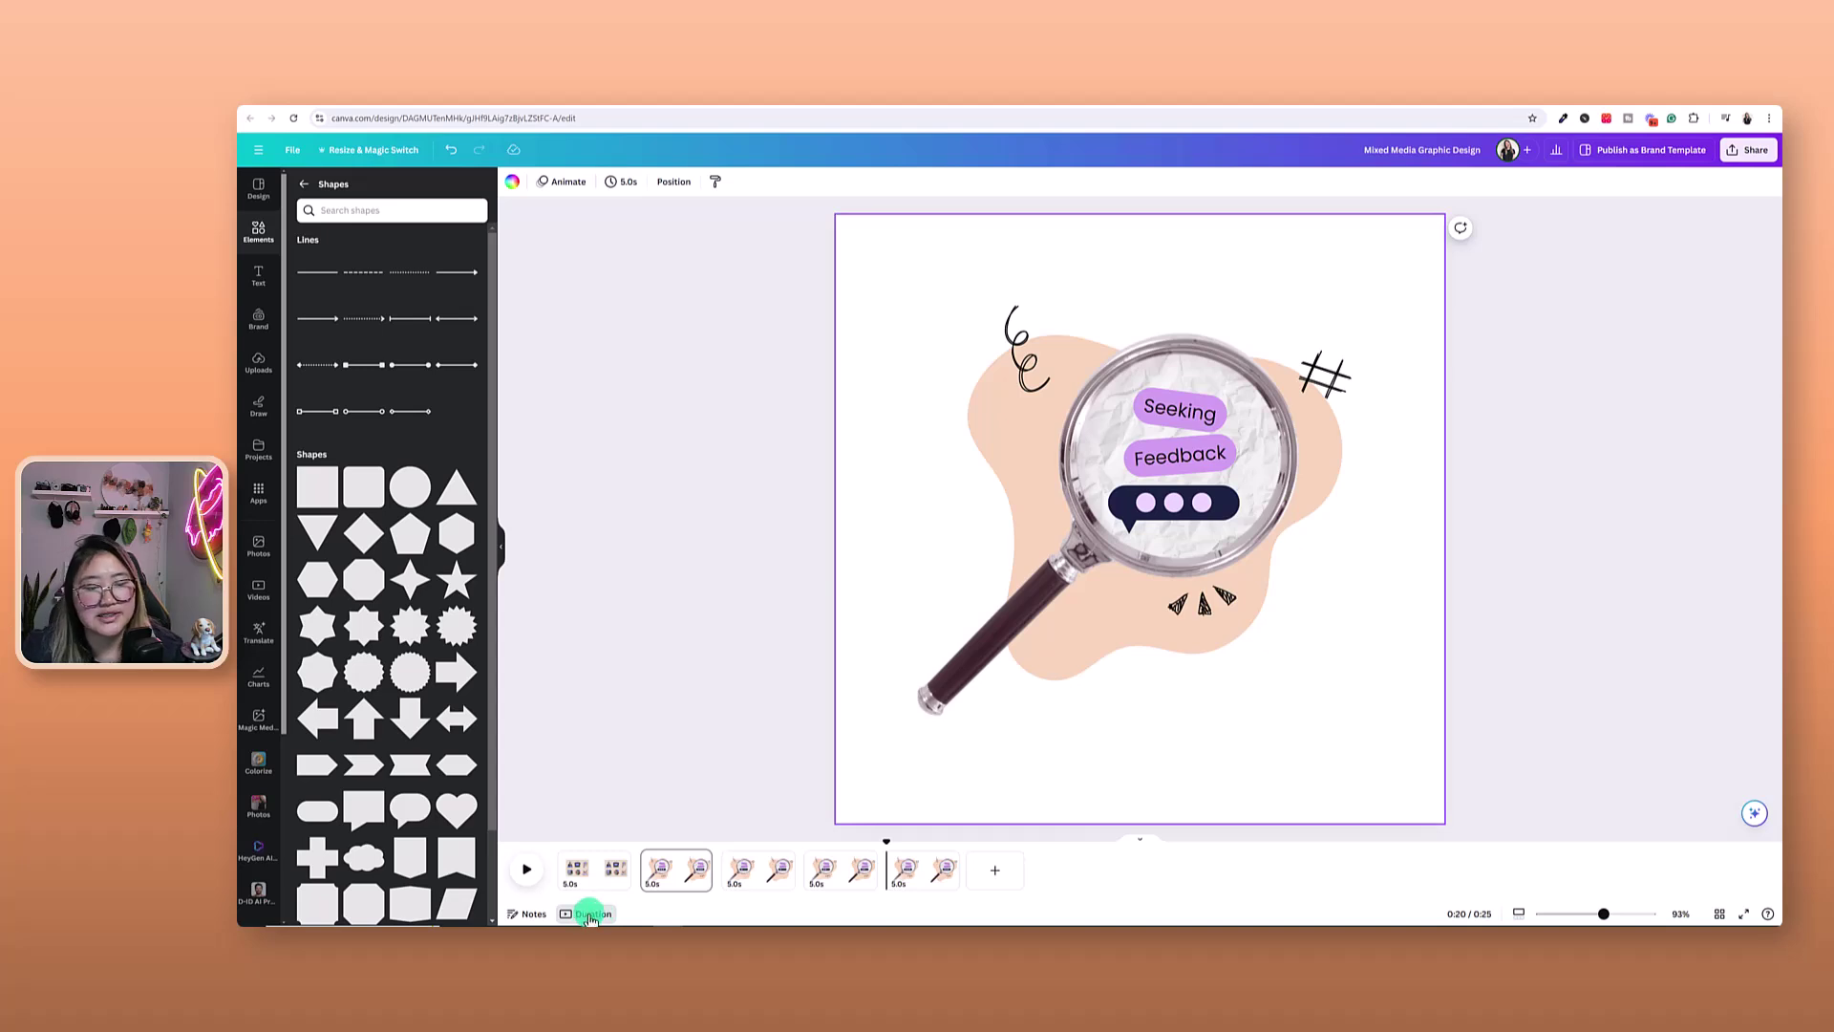
# Set every page's duration to 0.1s
pyautogui.click(629, 184)
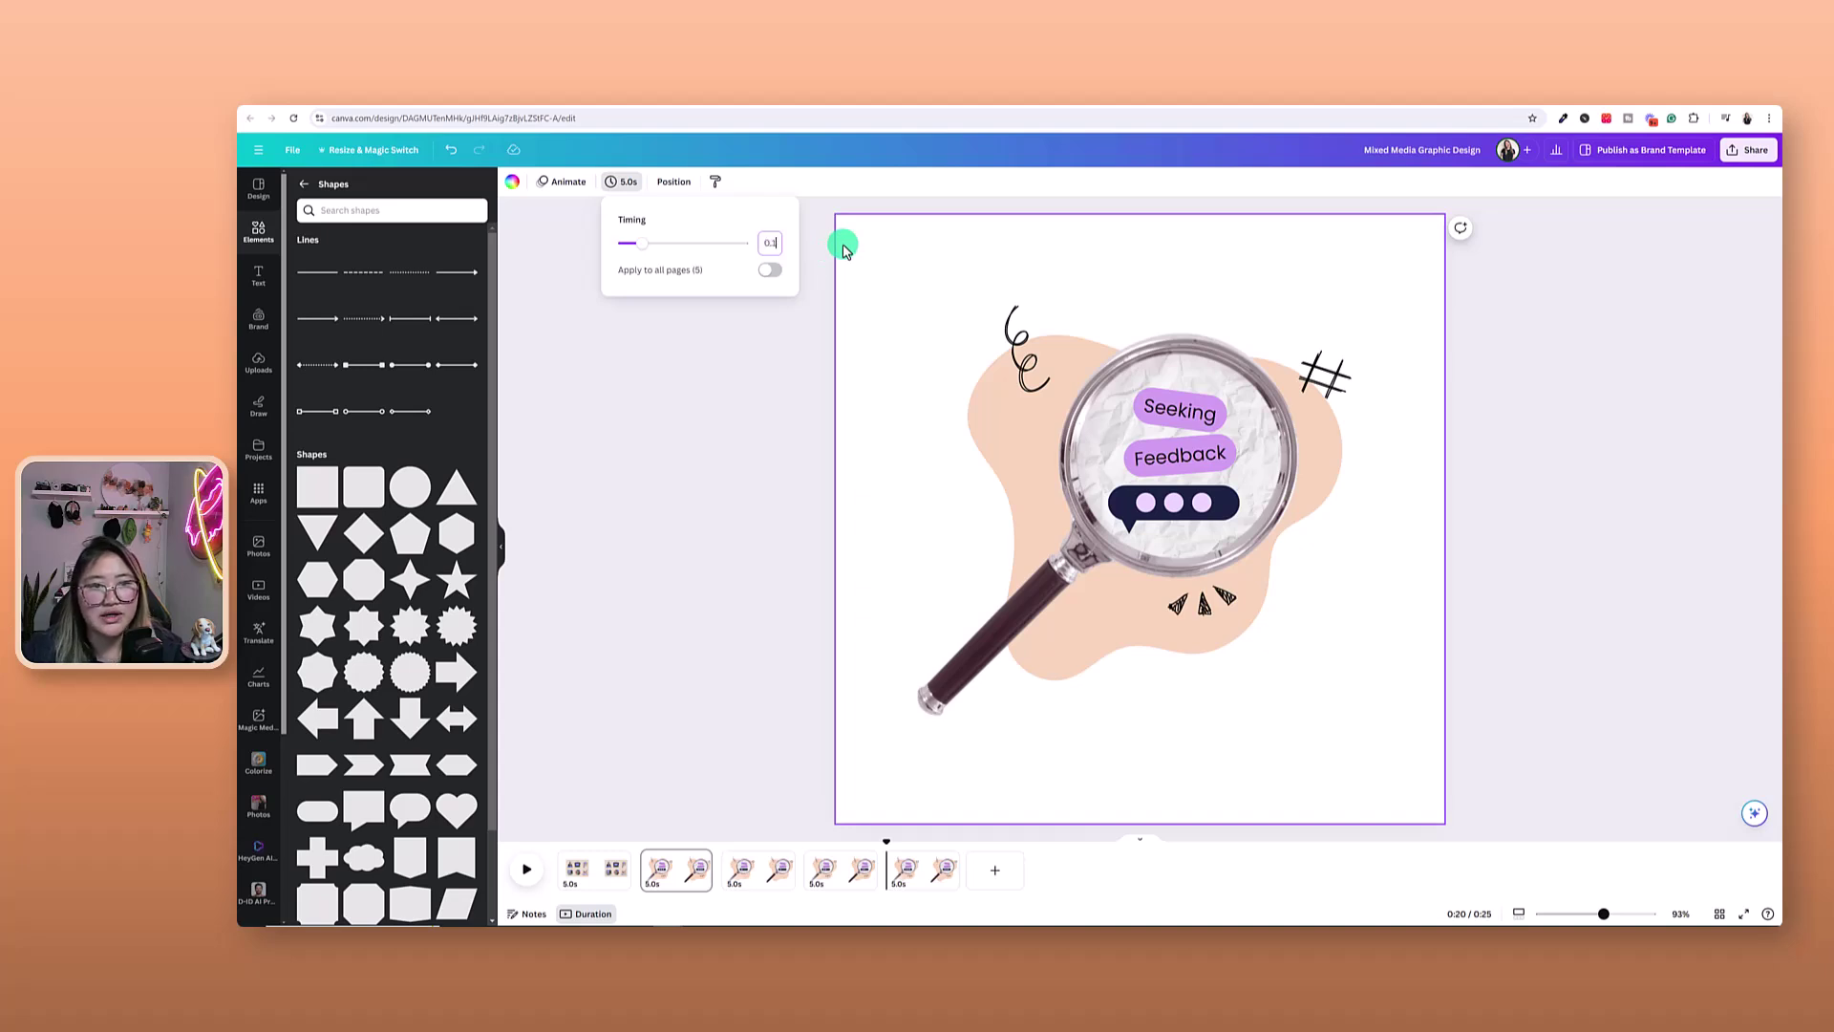
pyautogui.click(767, 273)
pyautogui.click(728, 467)
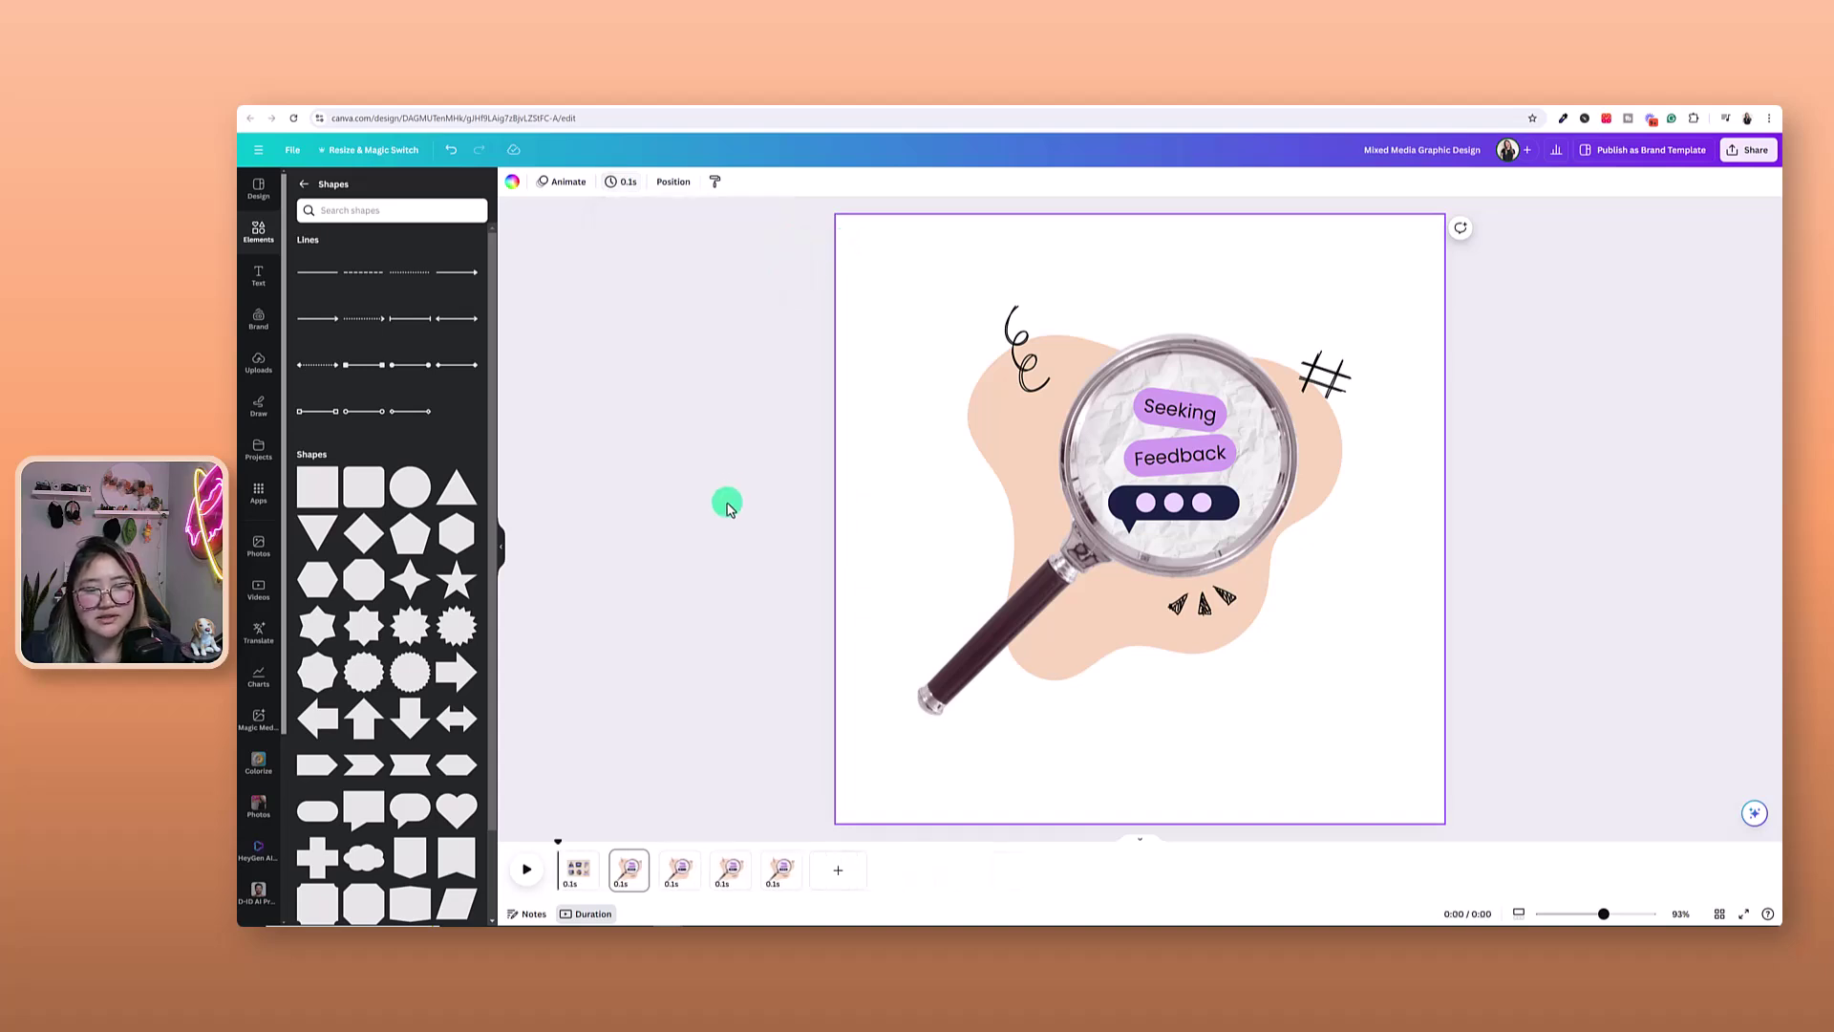
# Hide the first sticker-grid page and play the frame animation
pyautogui.click(581, 869)
pyautogui.rightClick(563, 872)
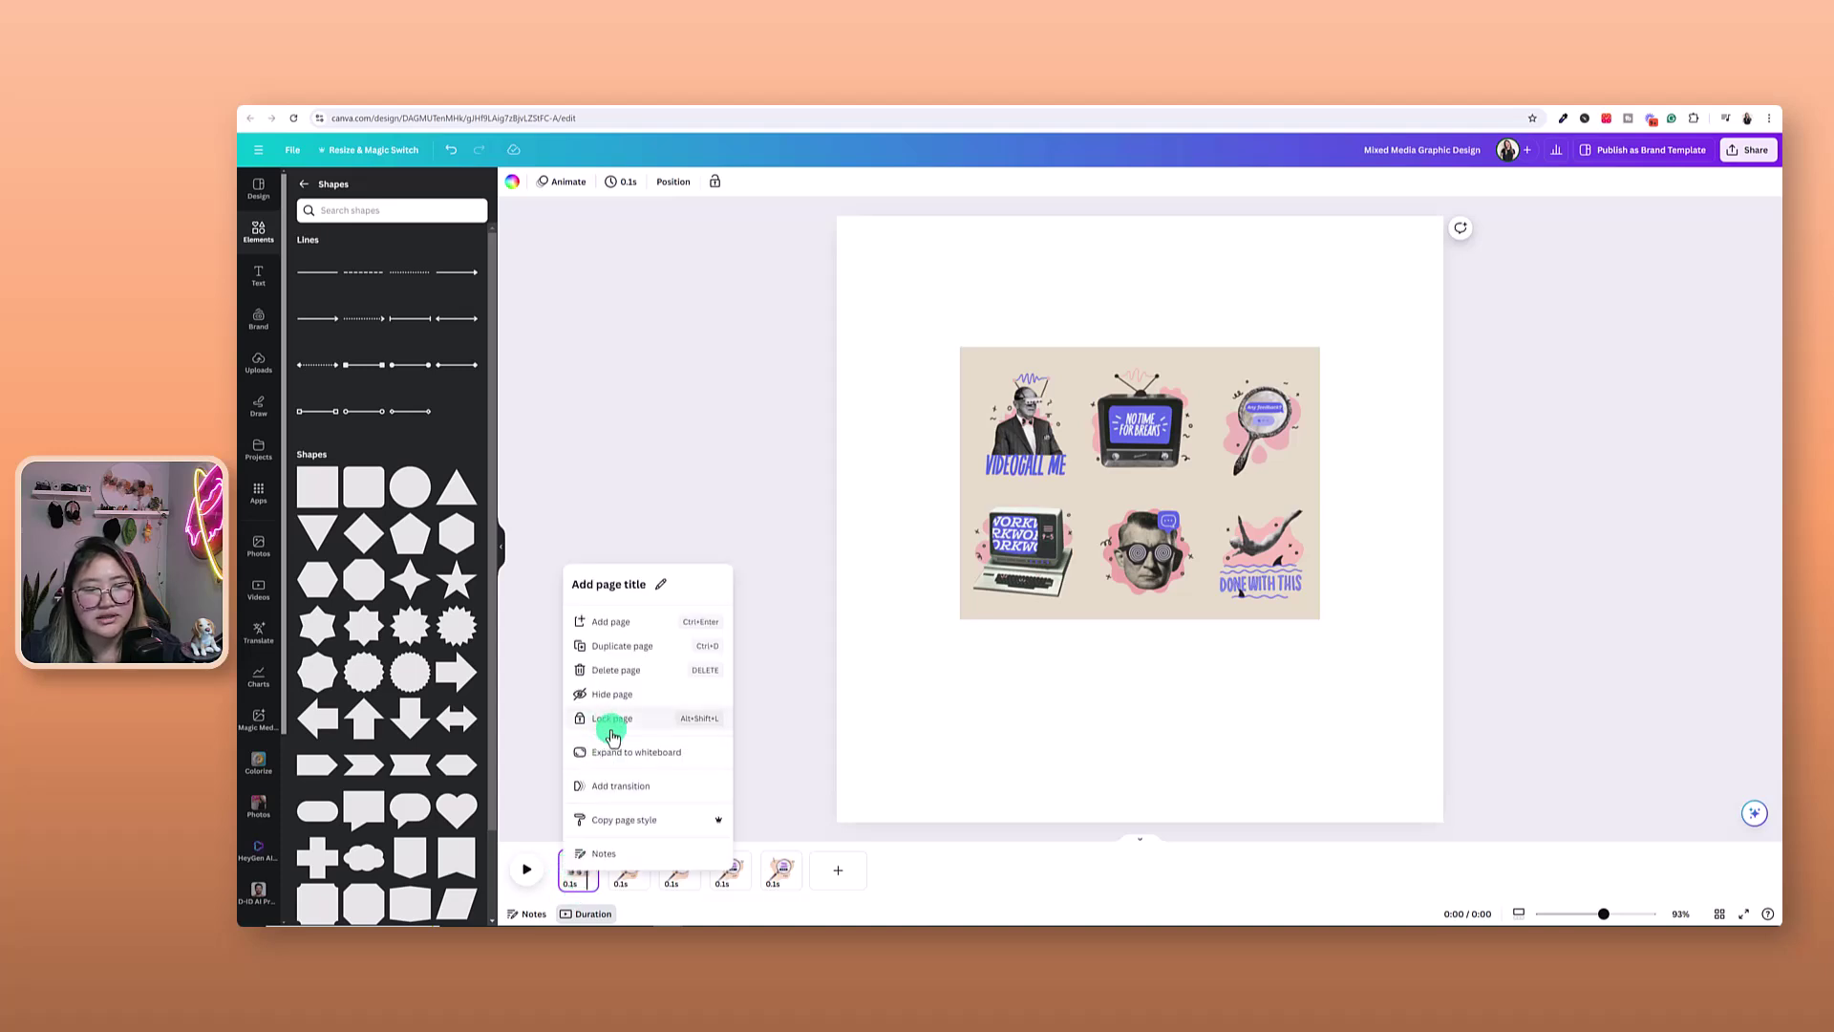
pyautogui.click(606, 693)
pyautogui.click(623, 880)
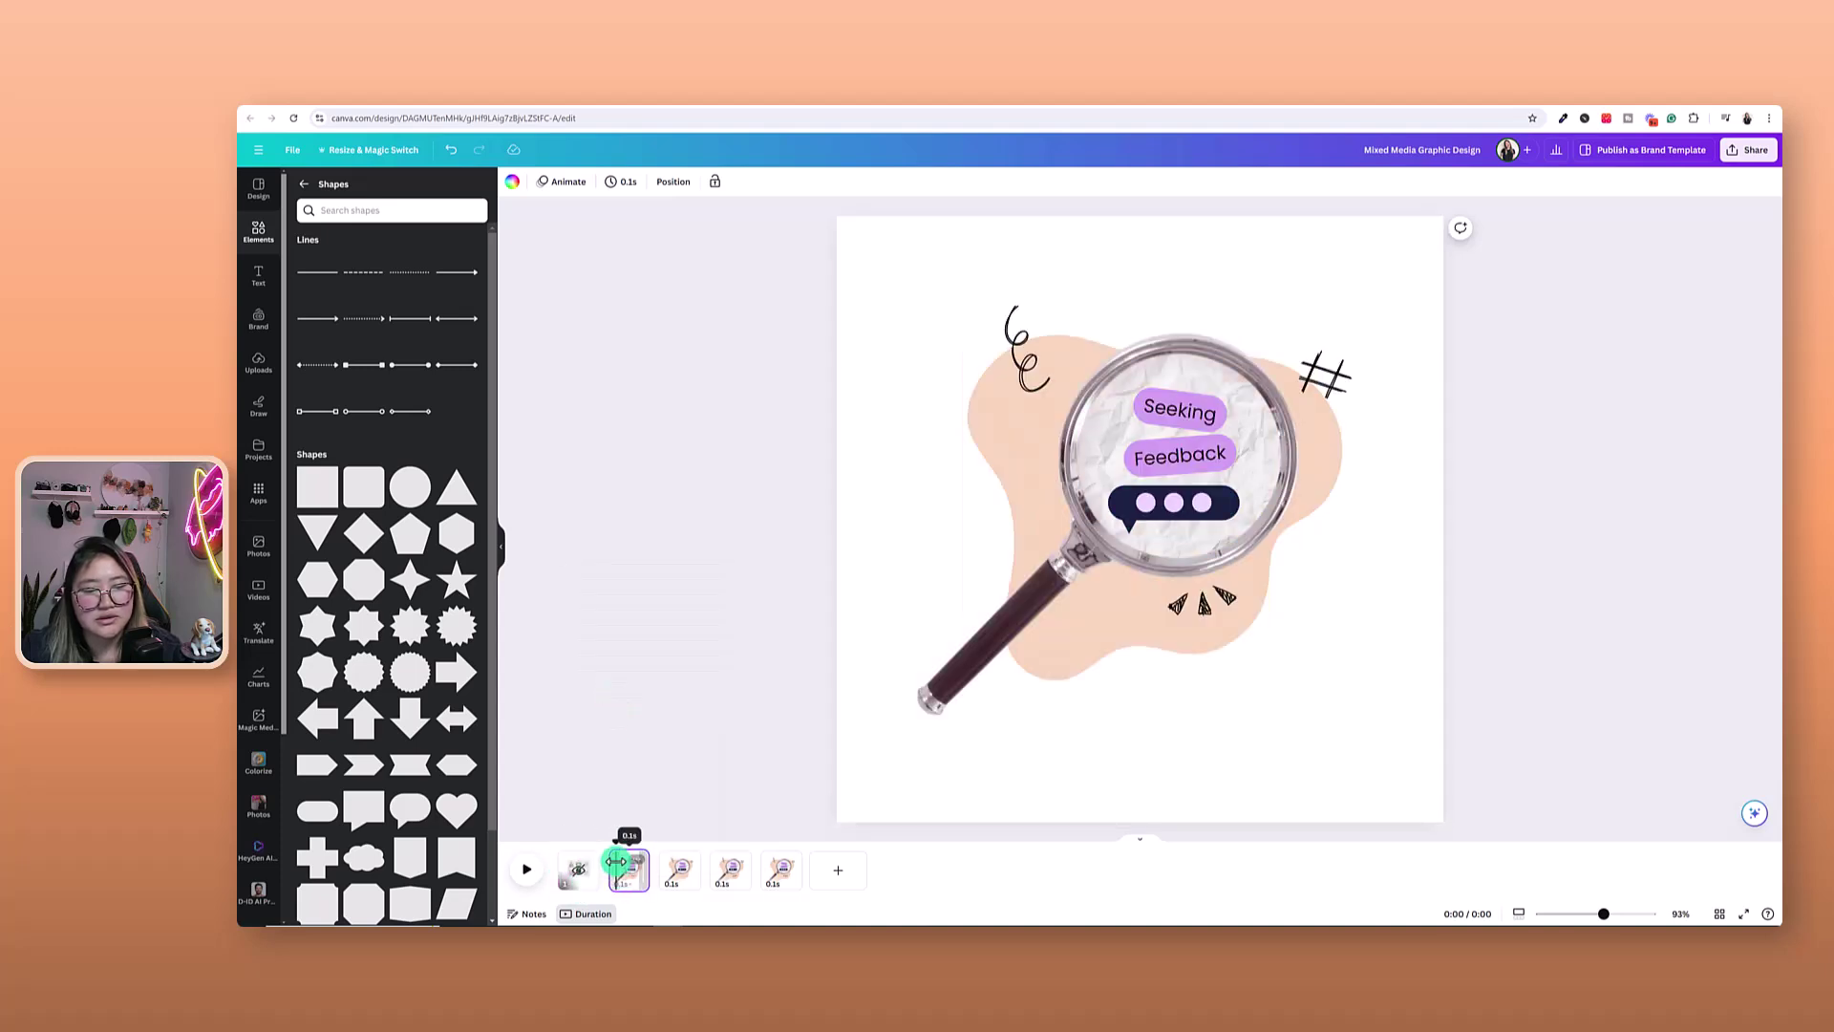
pyautogui.click(529, 871)
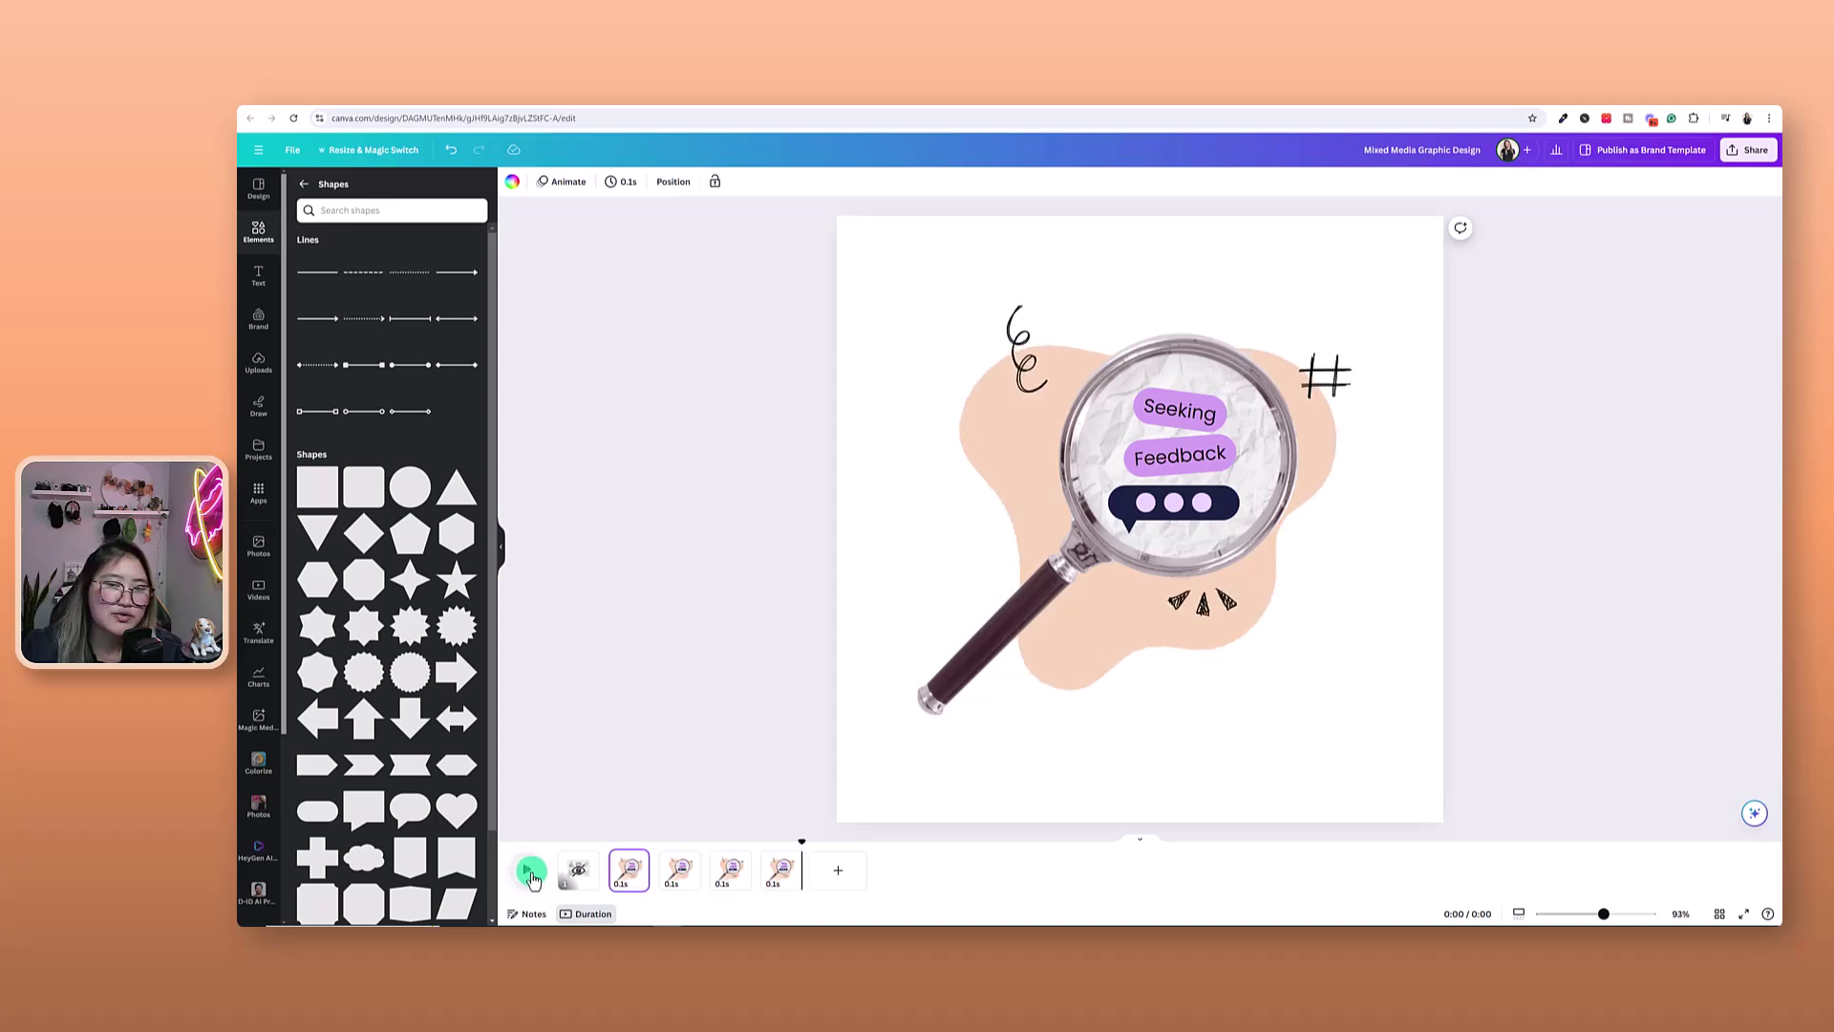
# Replay the animation preview, then review the Seeking and Feedback text on pages 2 and 3
pyautogui.click(531, 872)
pyautogui.click(627, 870)
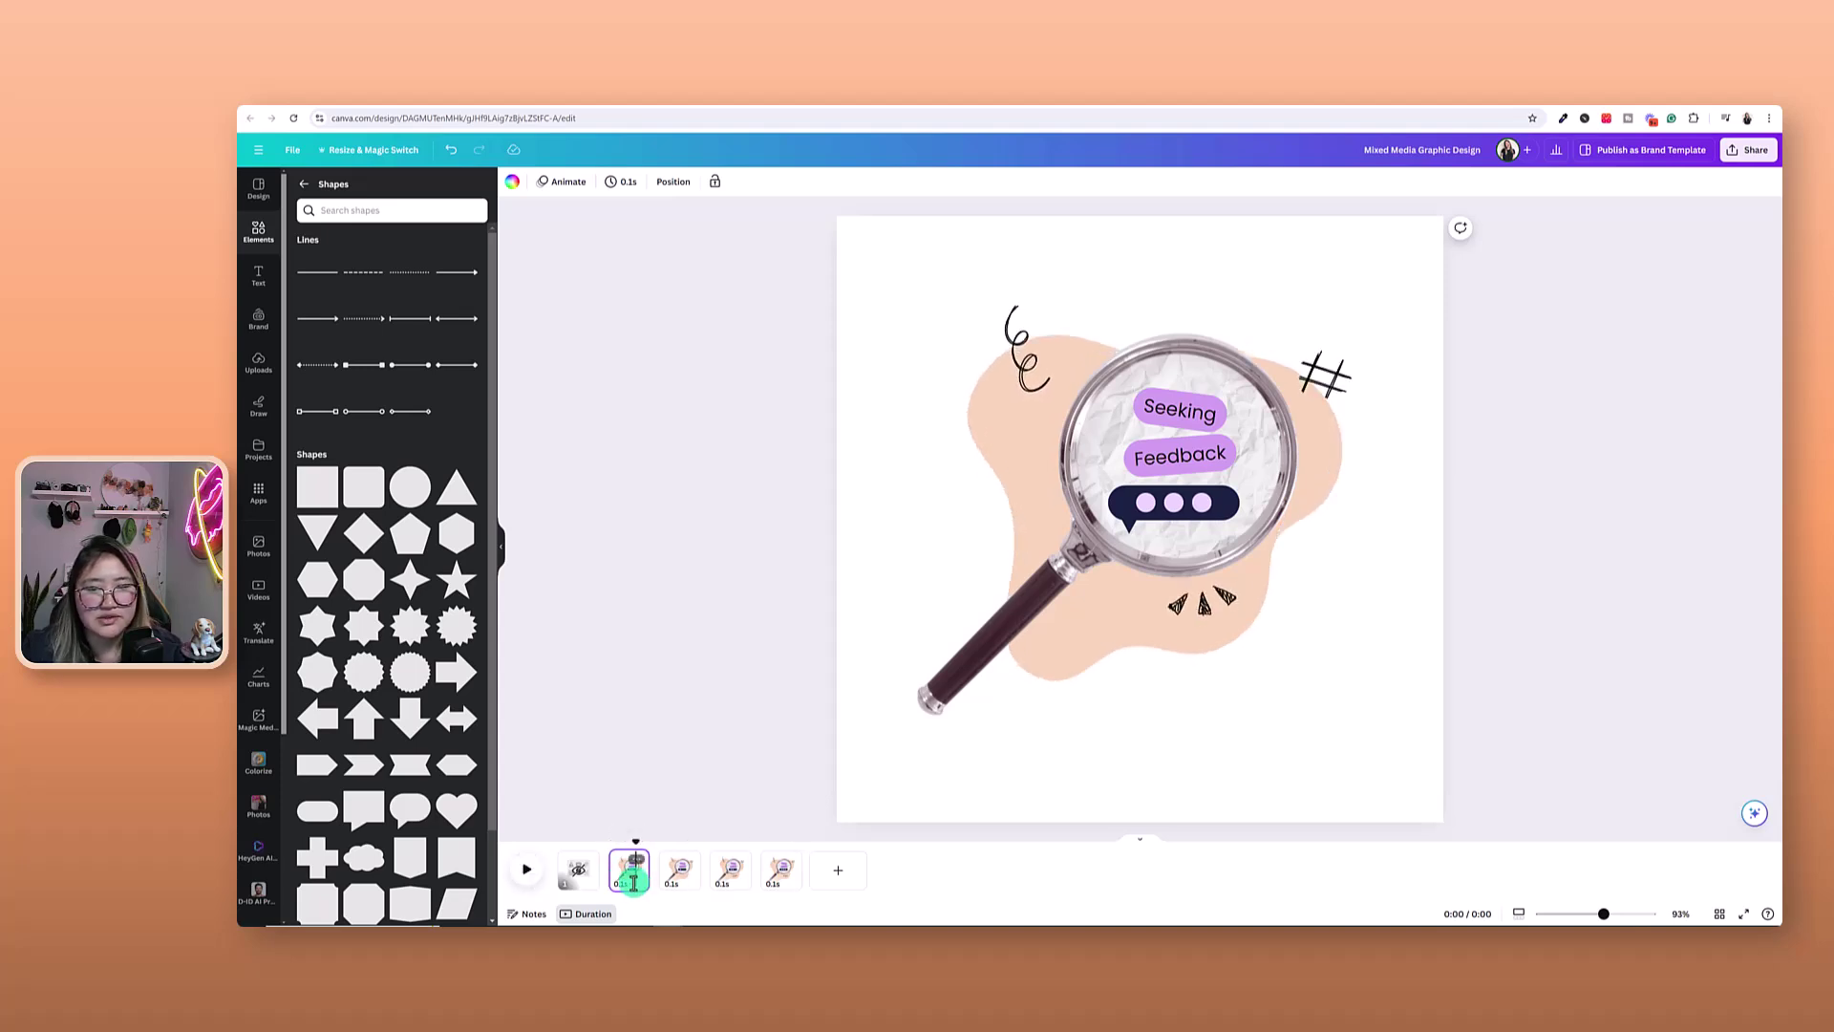
pyautogui.click(681, 883)
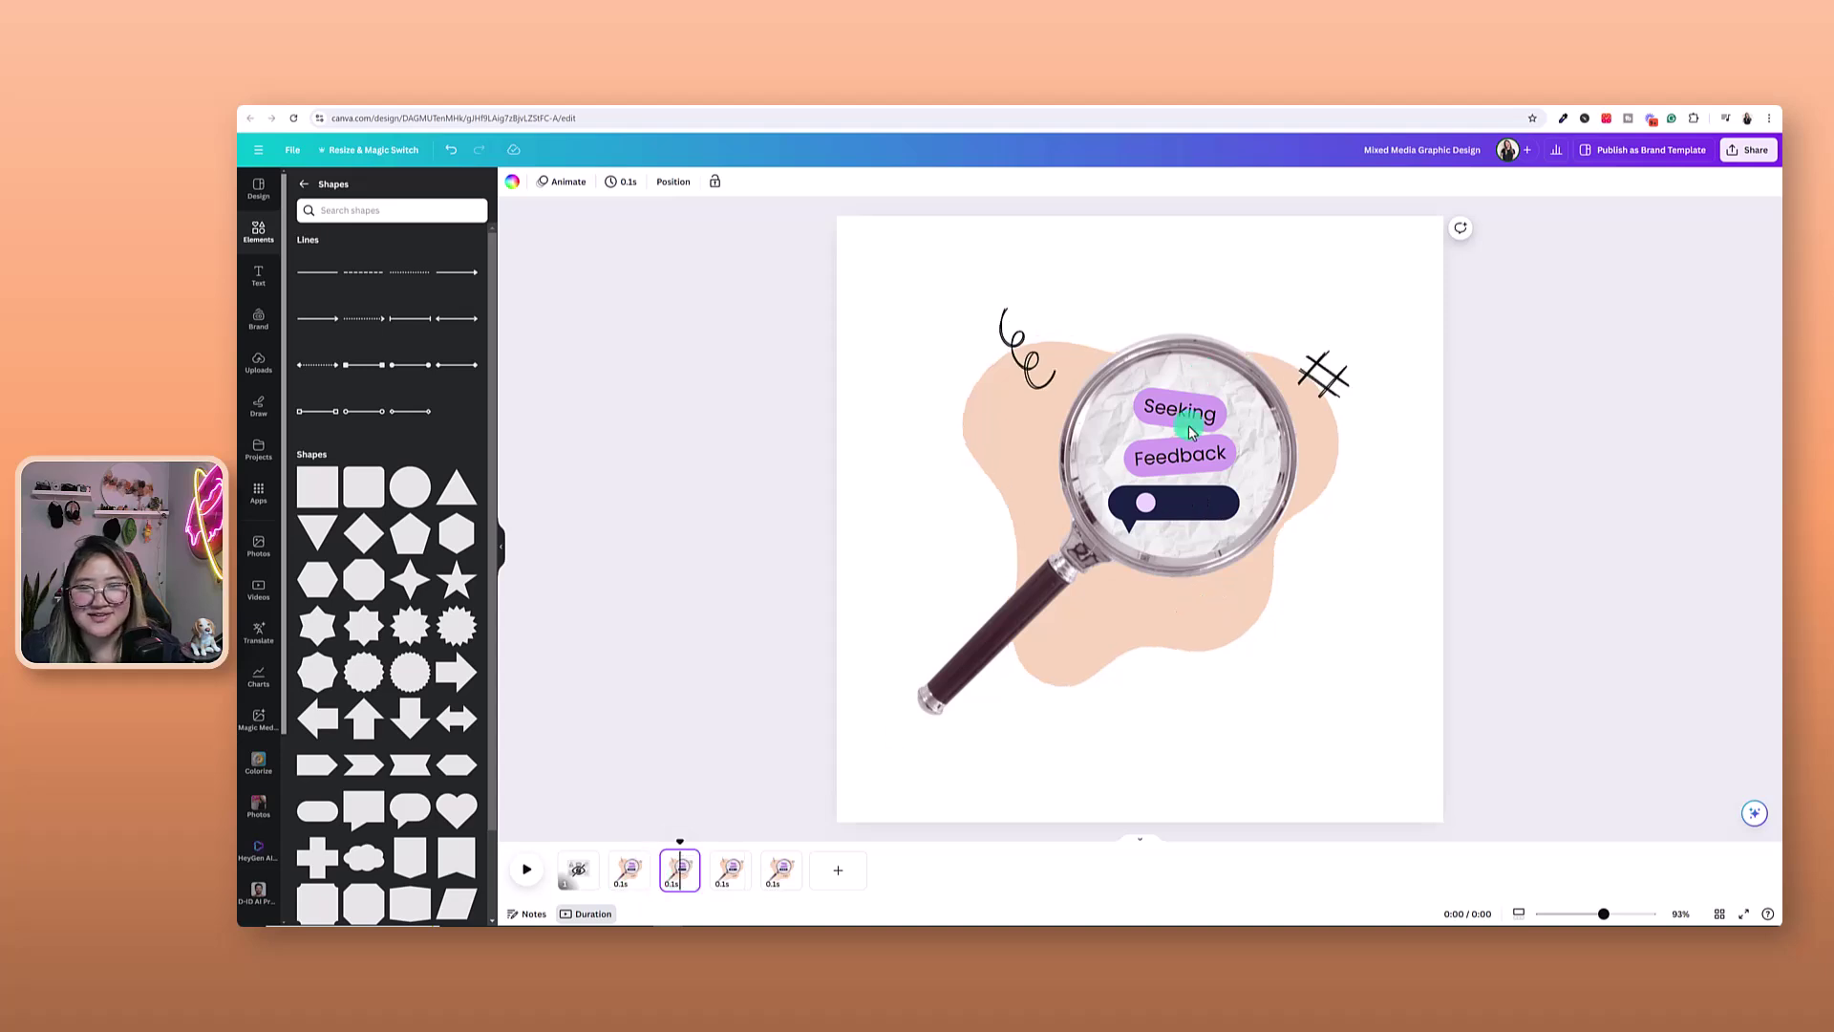
pyautogui.click(1190, 418)
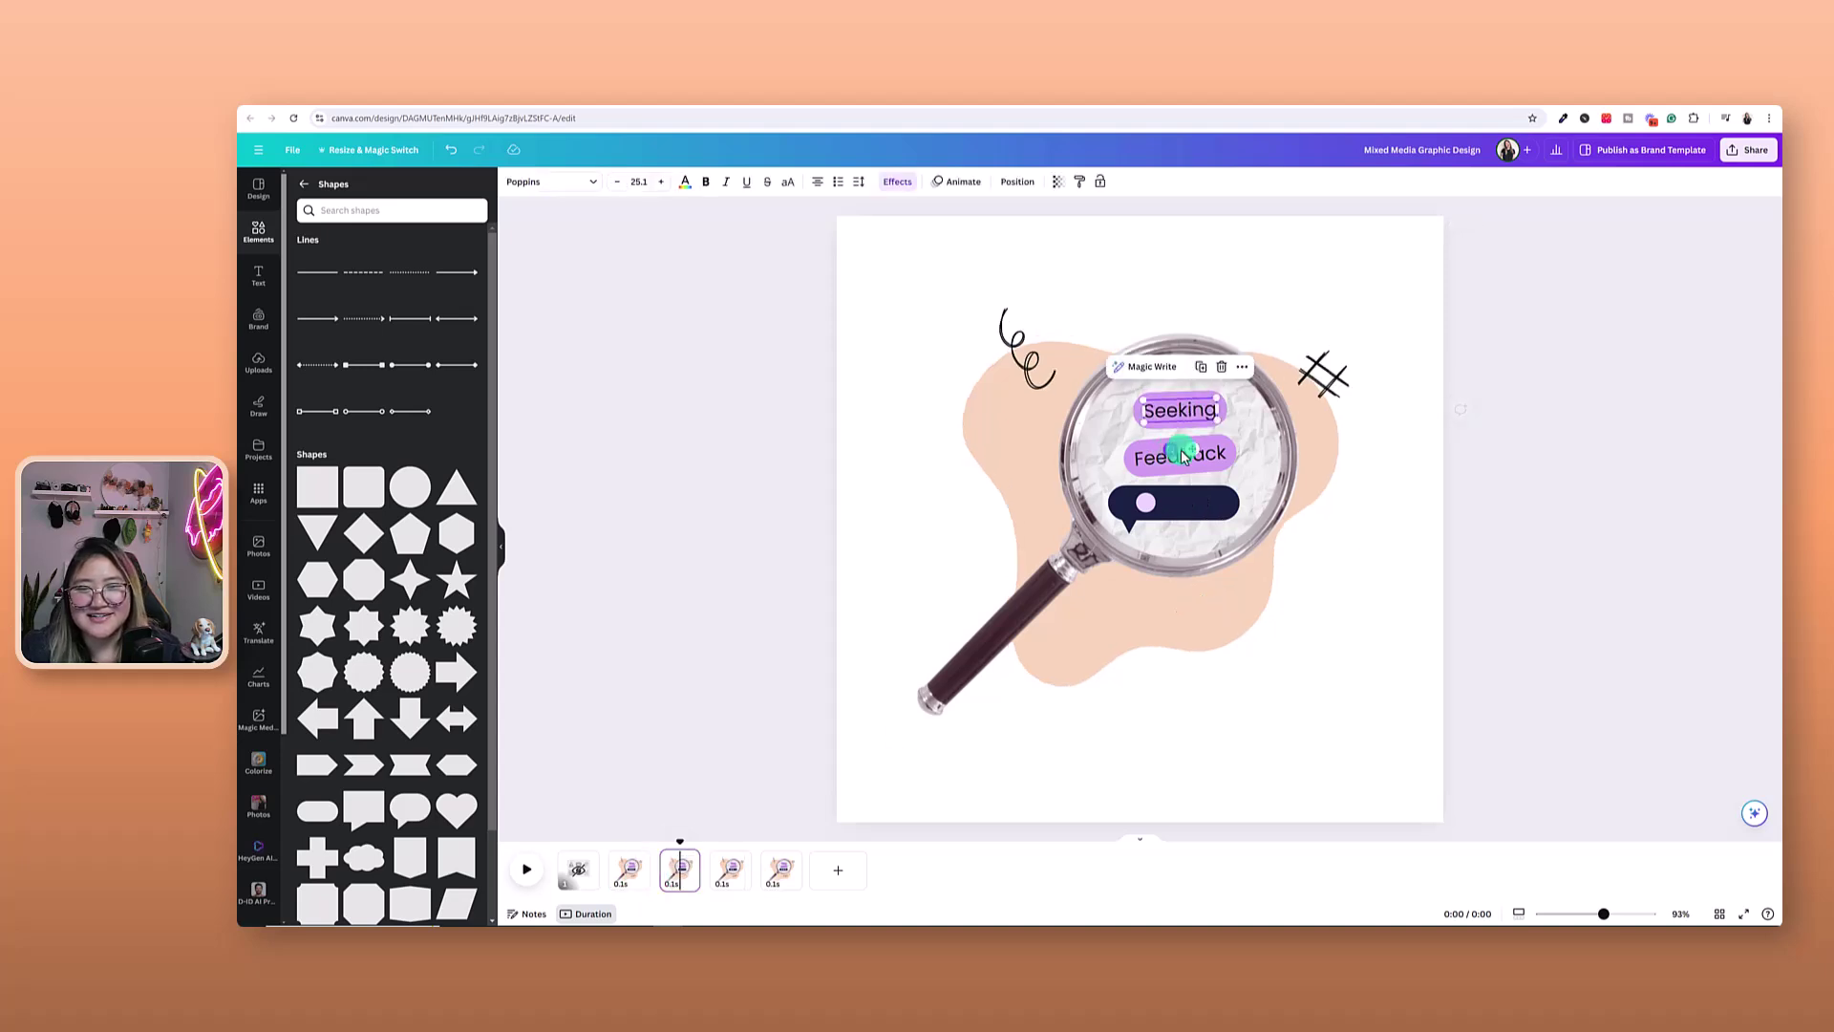
pyautogui.click(1223, 458)
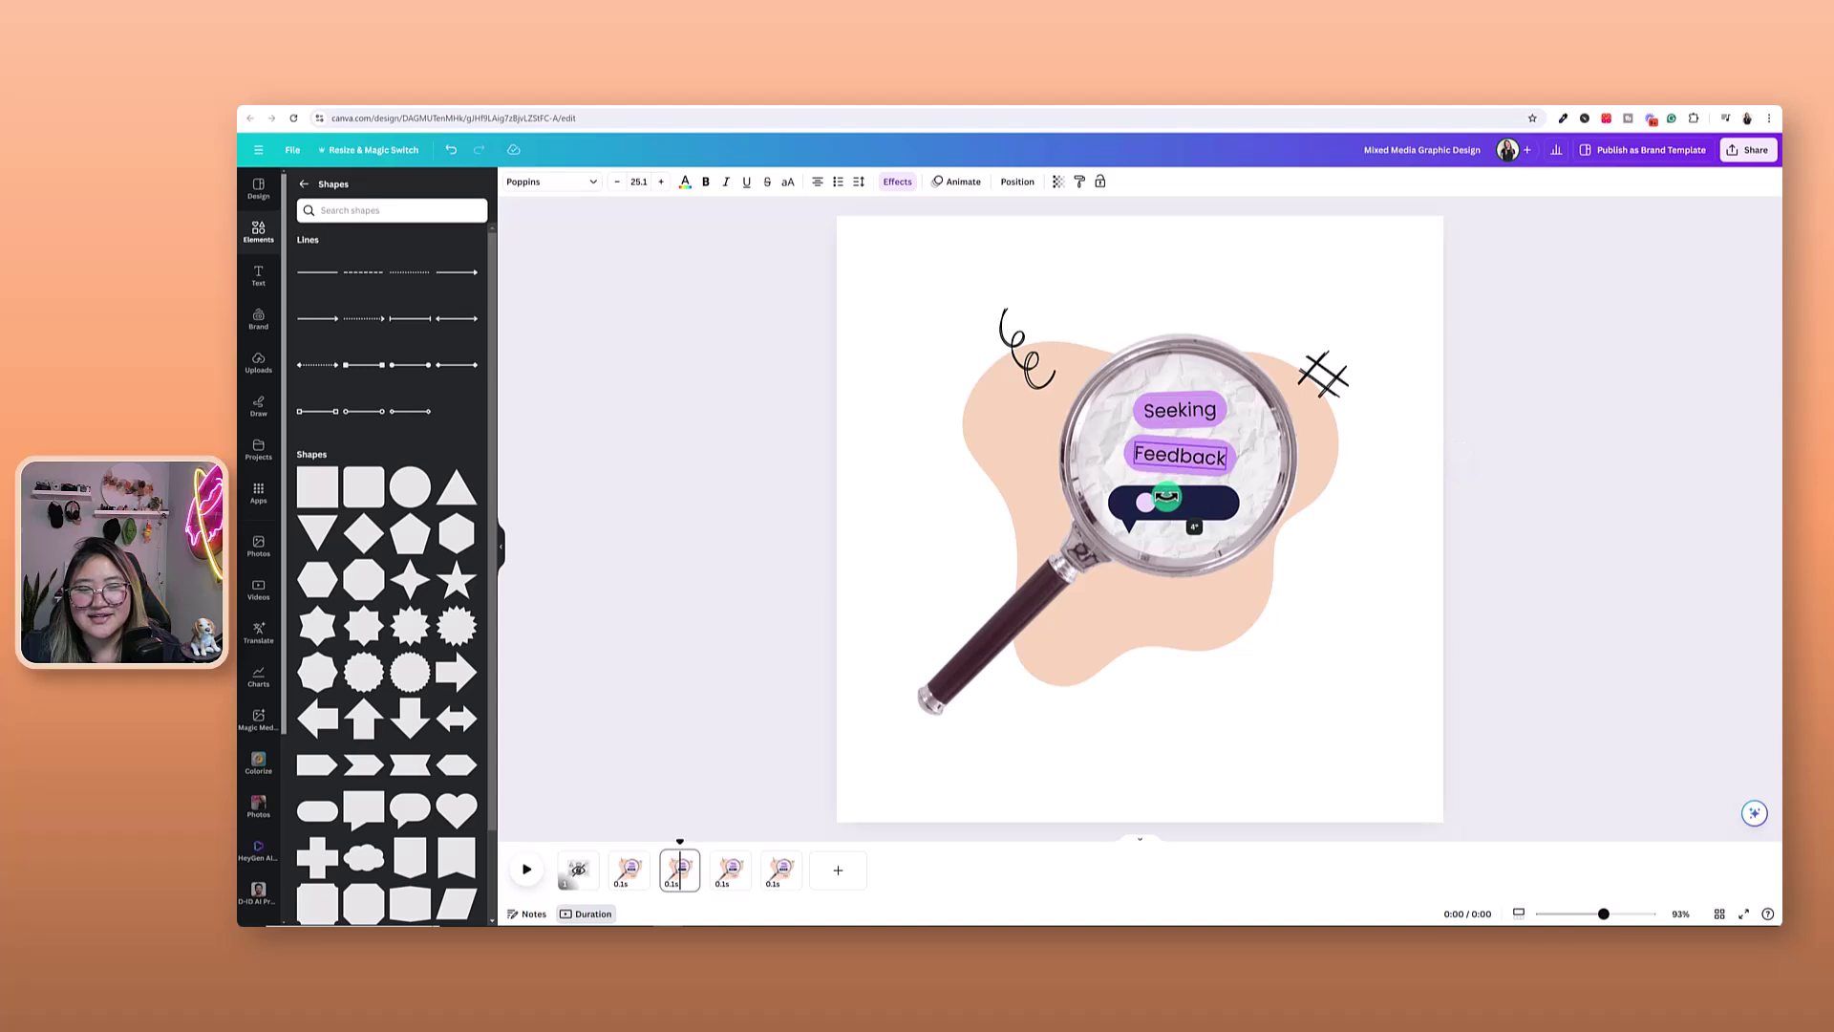
# Tilt the Feedback label on page 5 by about 3 degrees
pyautogui.click(726, 881)
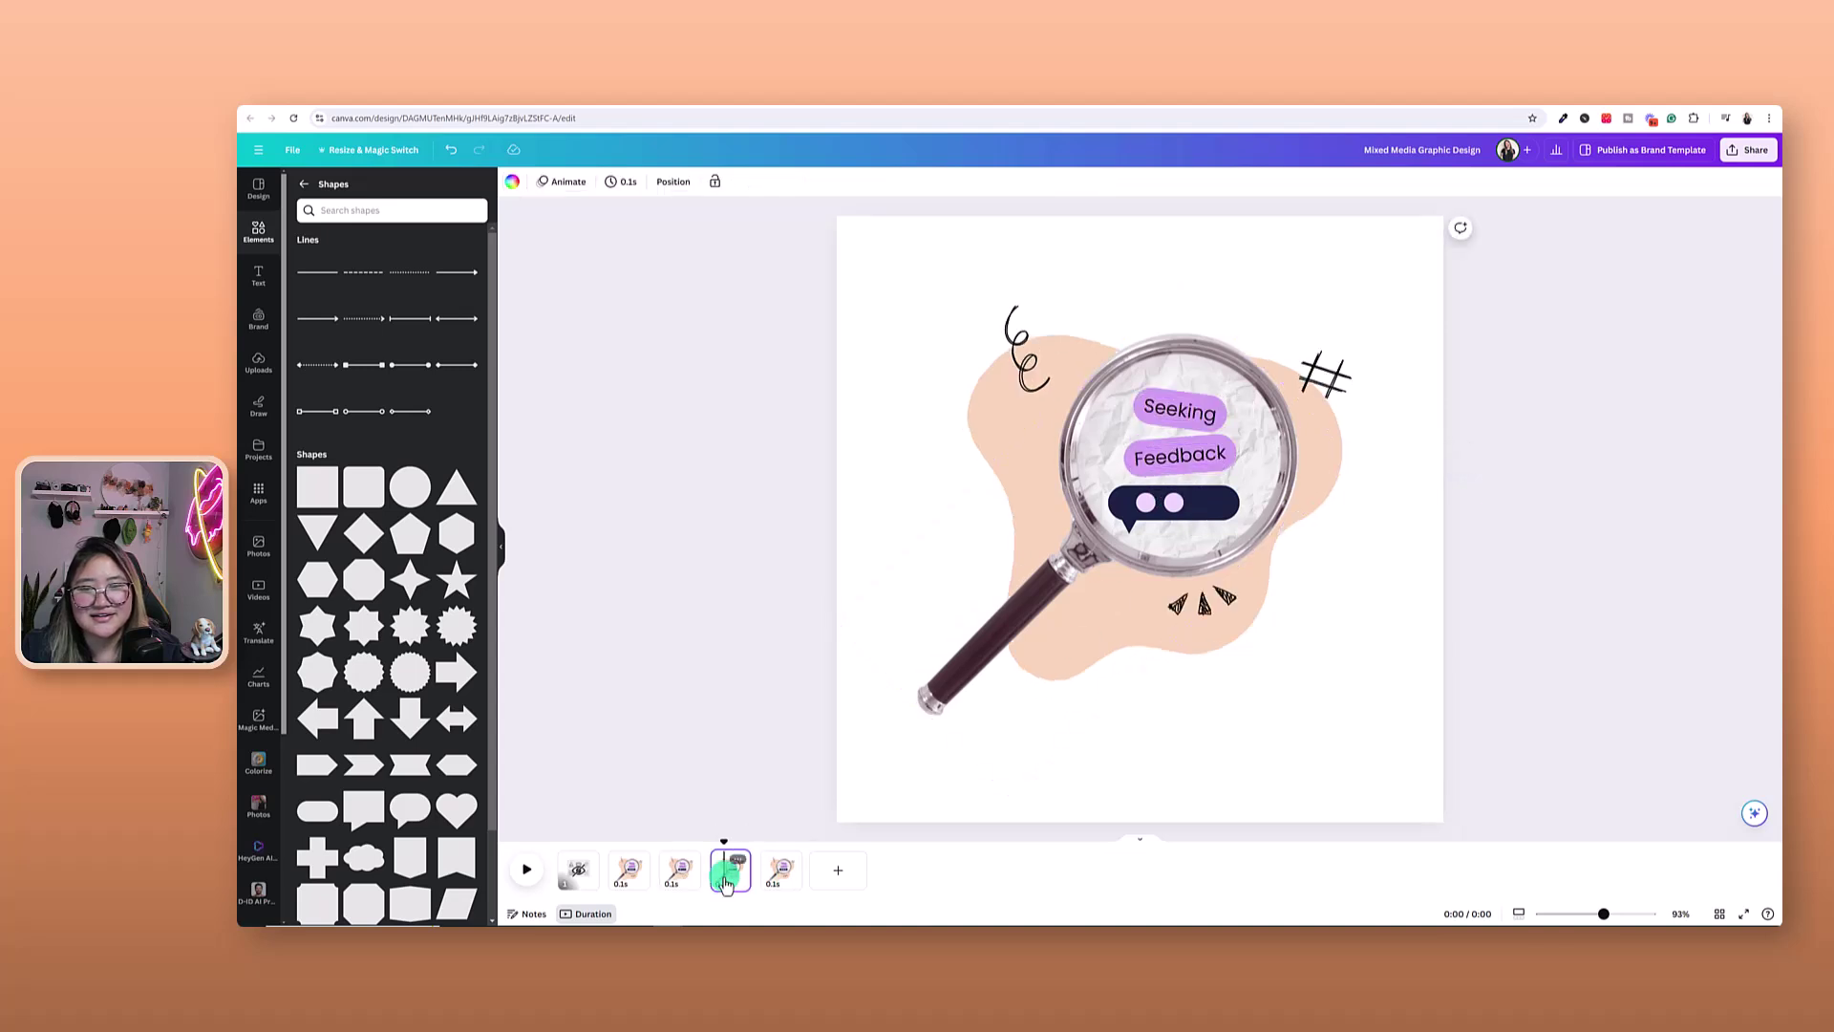
pyautogui.click(789, 883)
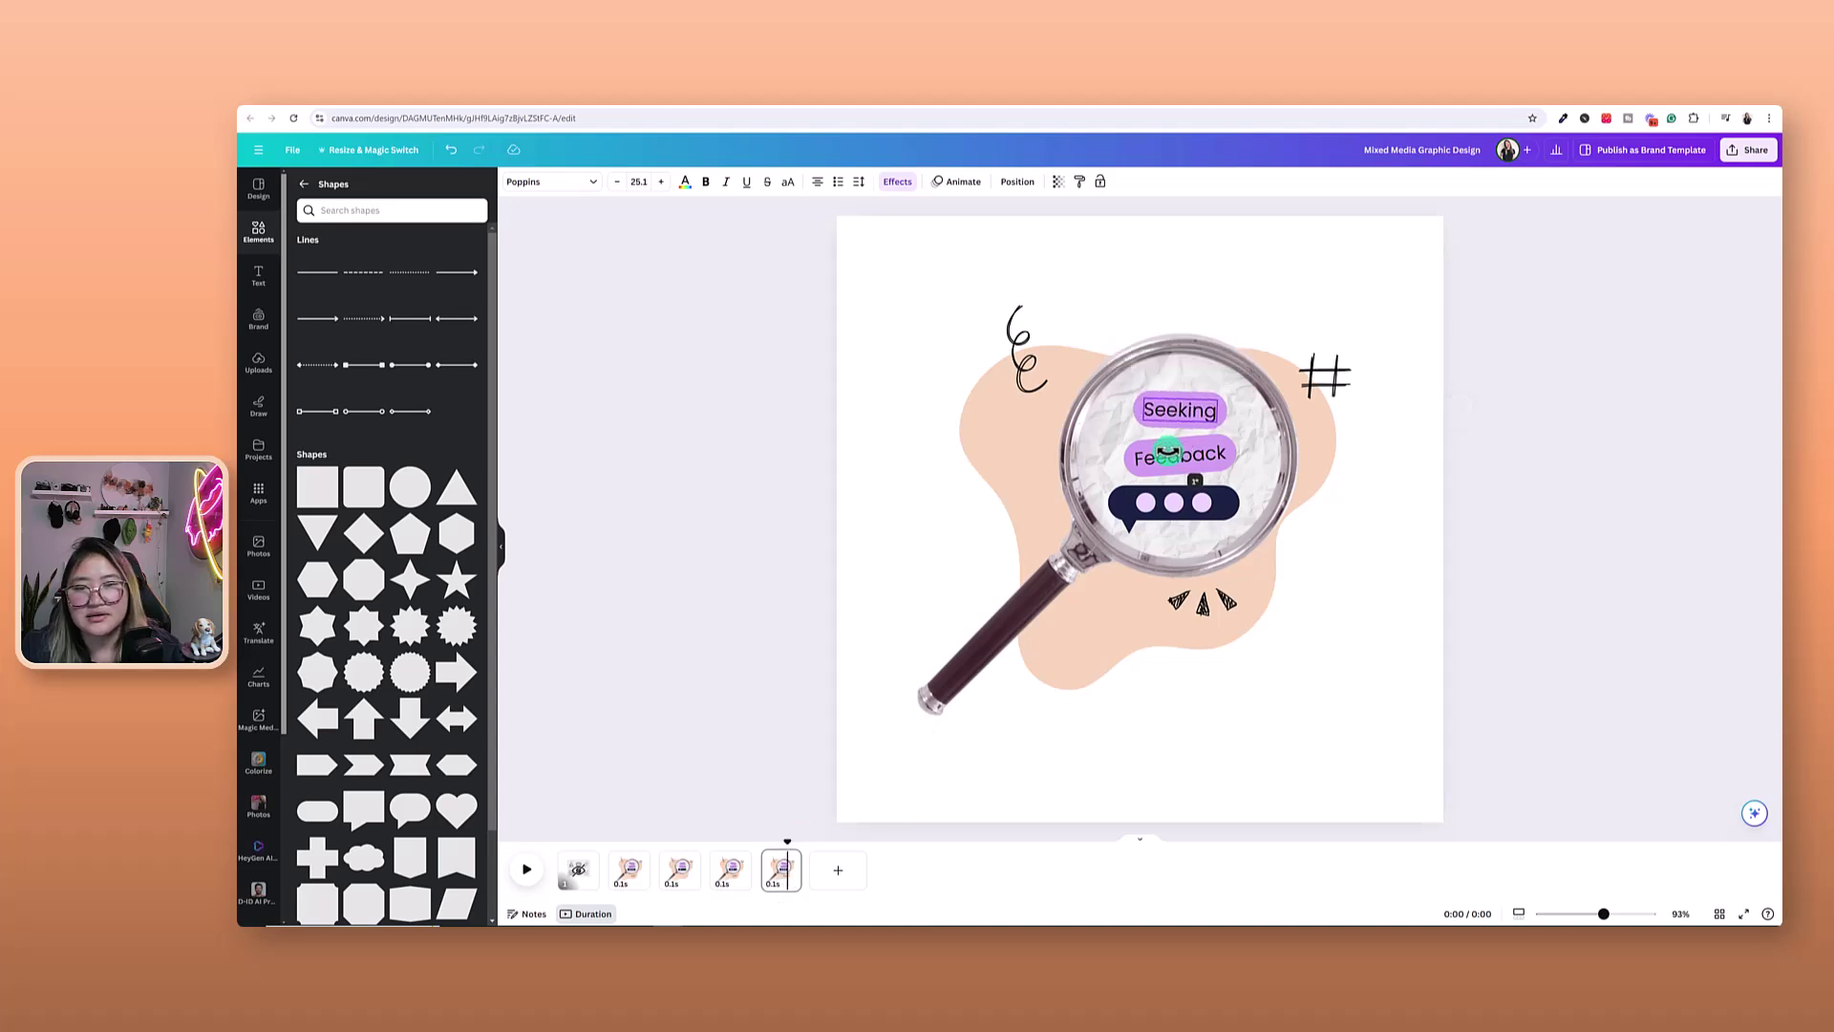
pyautogui.click(1173, 456)
pyautogui.moveTo(1170, 494); pyautogui.dragTo(1155, 536)
# Play the frame animation from page 2 and stop it
pyautogui.click(628, 869)
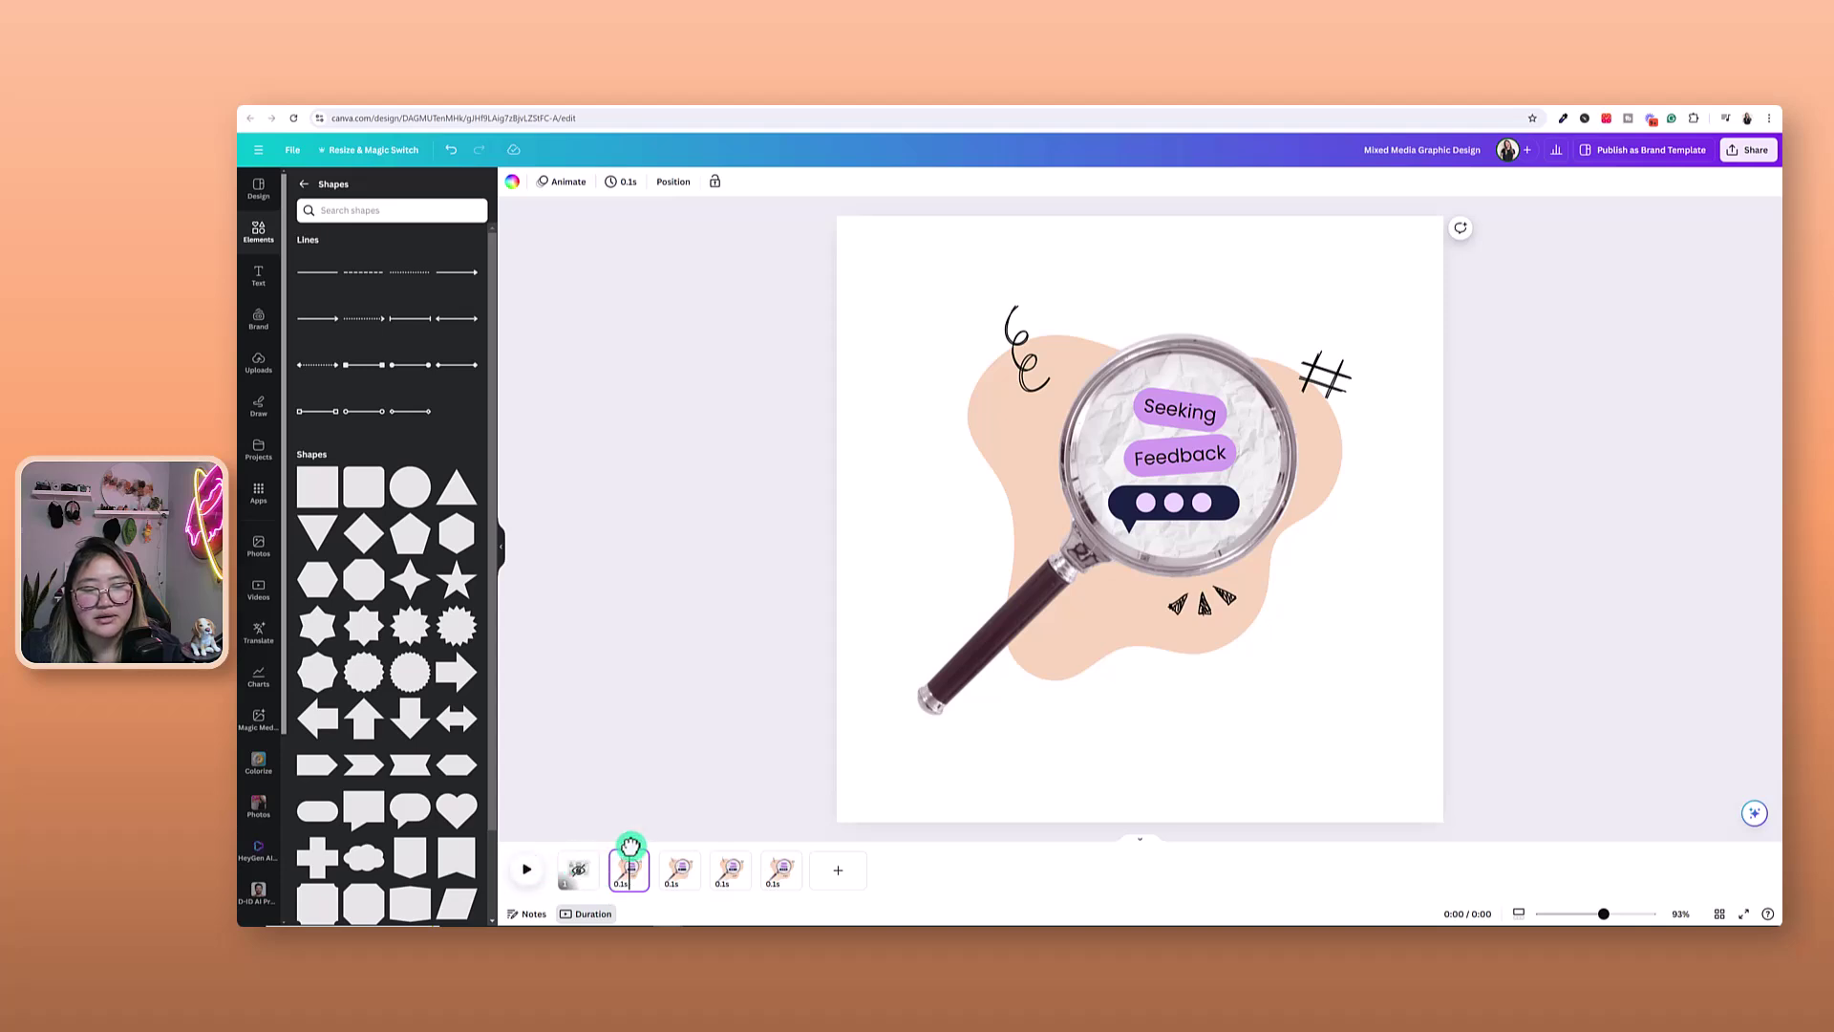
pyautogui.click(525, 870)
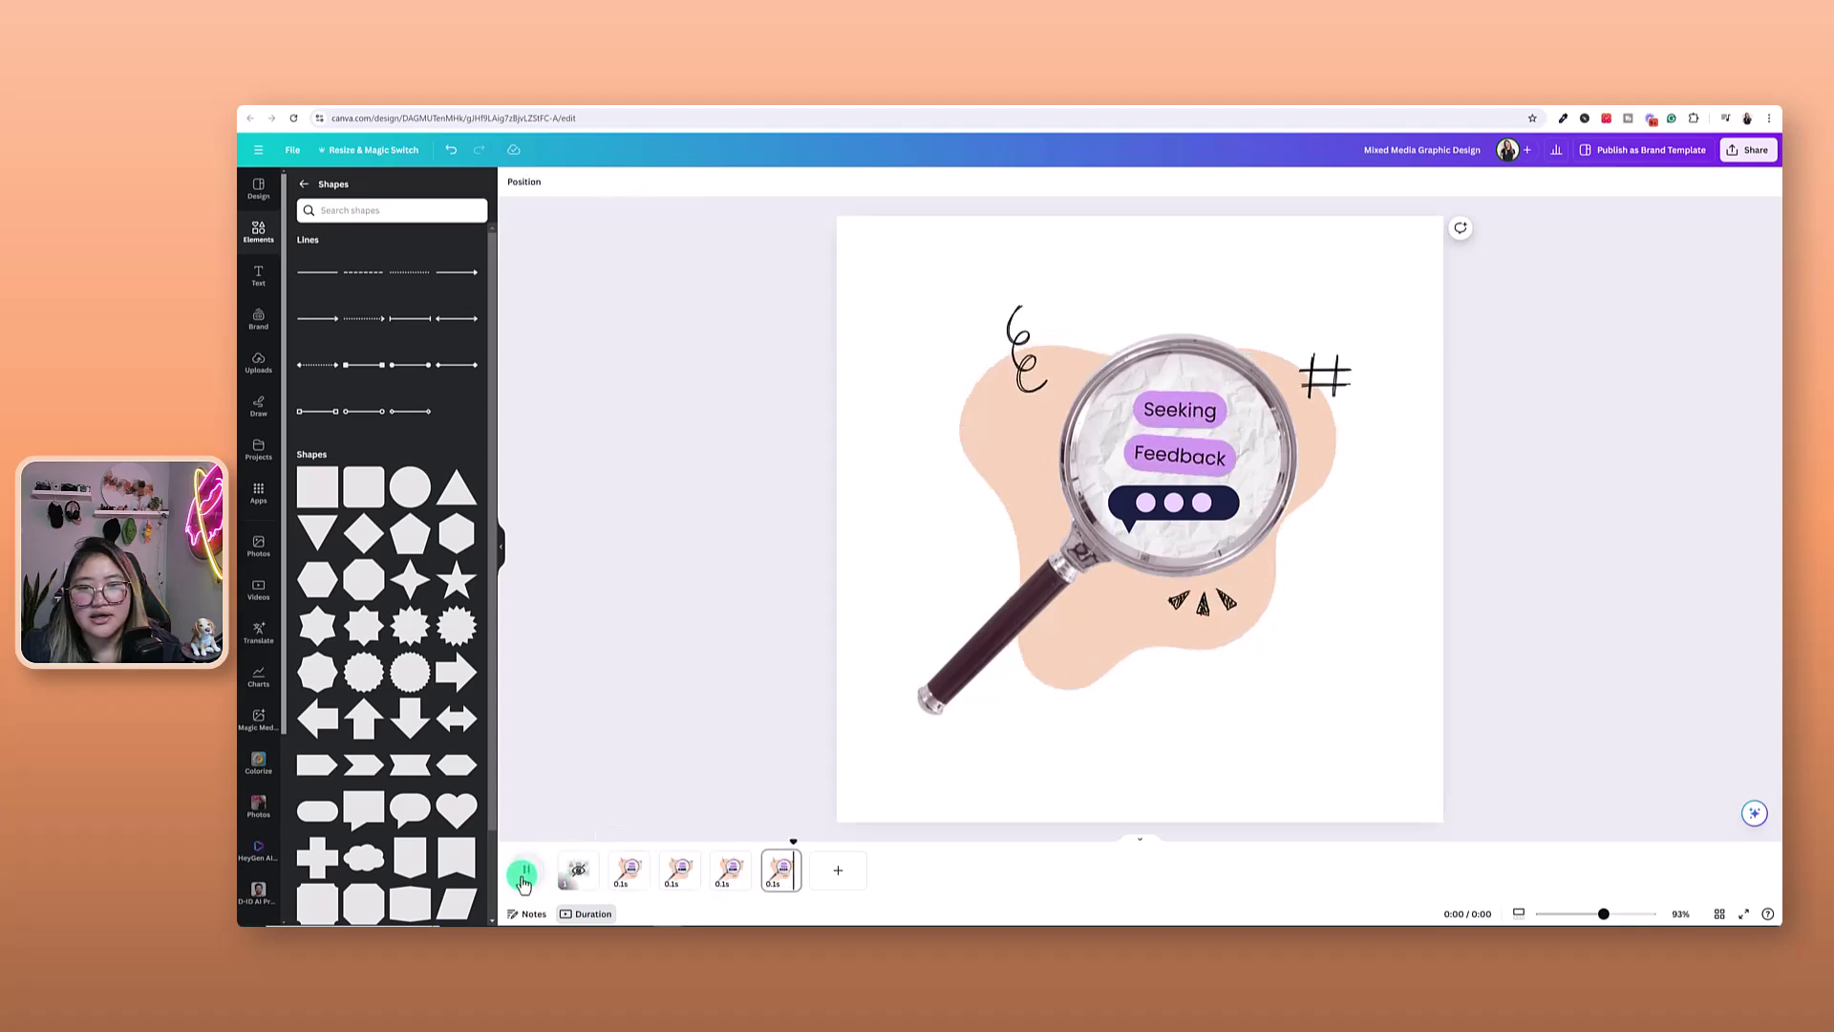
pyautogui.click(1433, 348)
# Set the download file type to GIF with a transparent background
pyautogui.click(1747, 148)
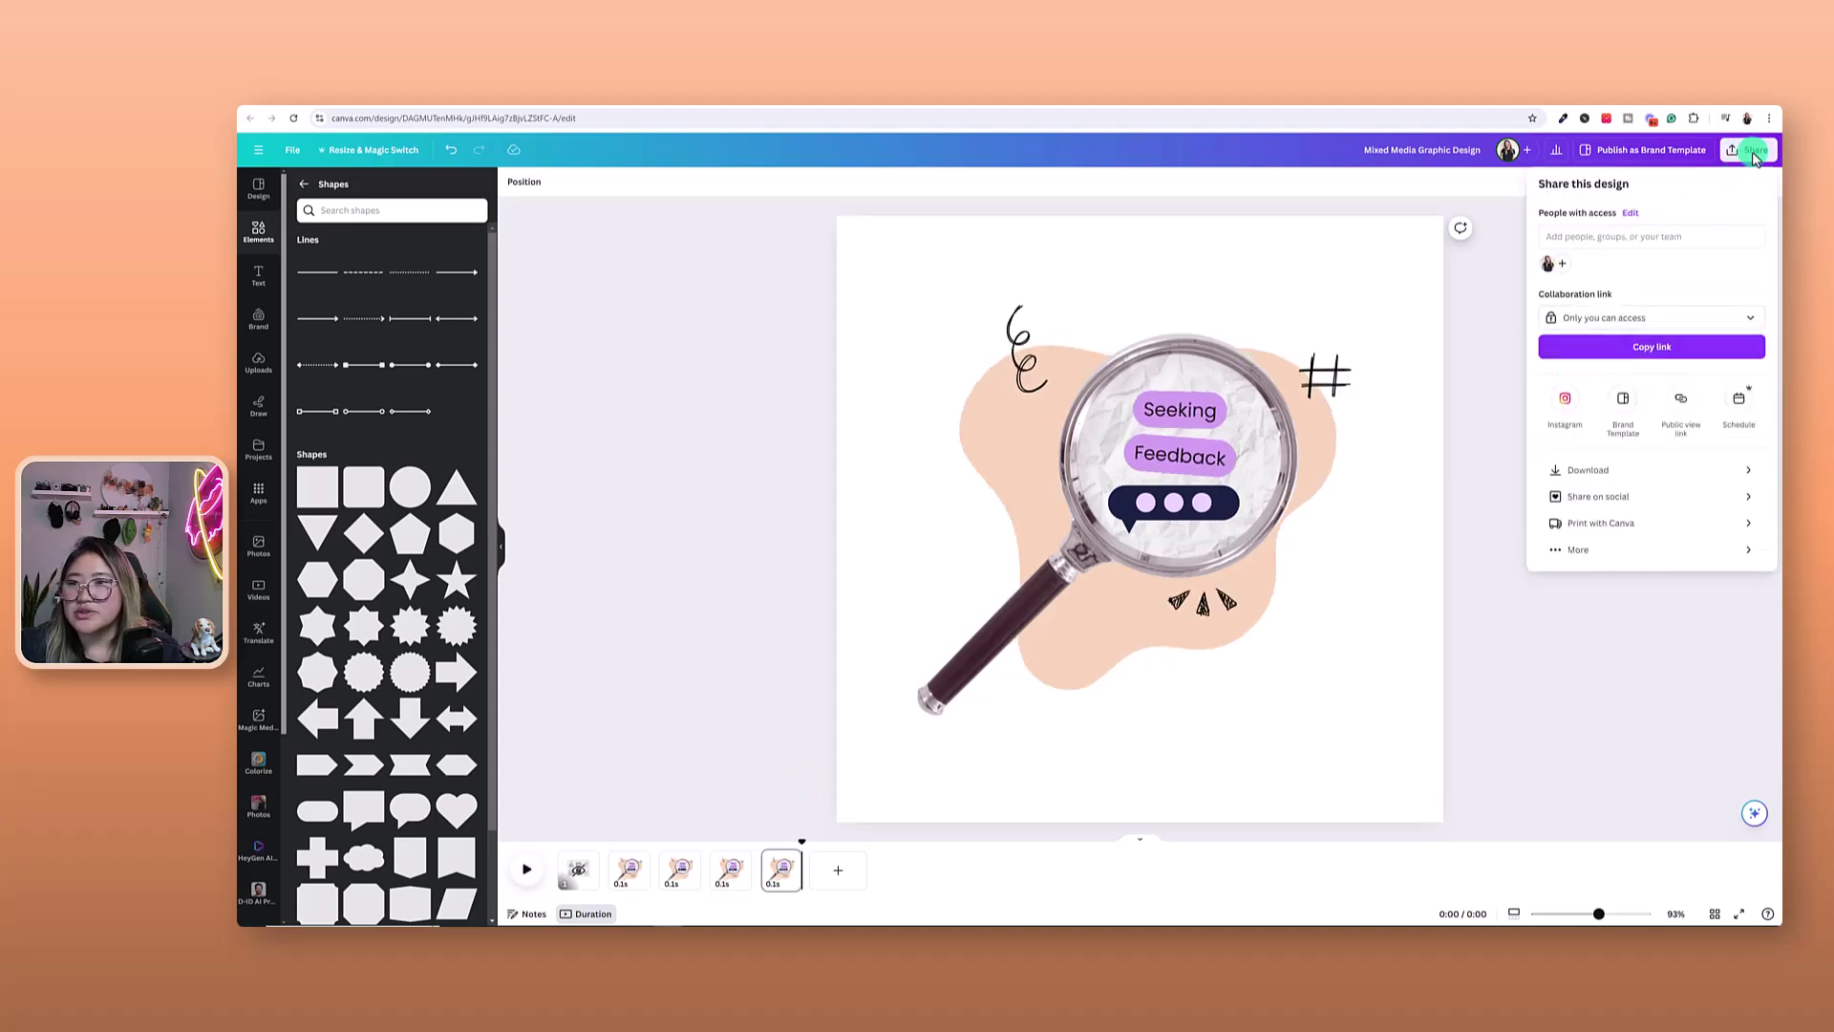
pyautogui.click(1587, 470)
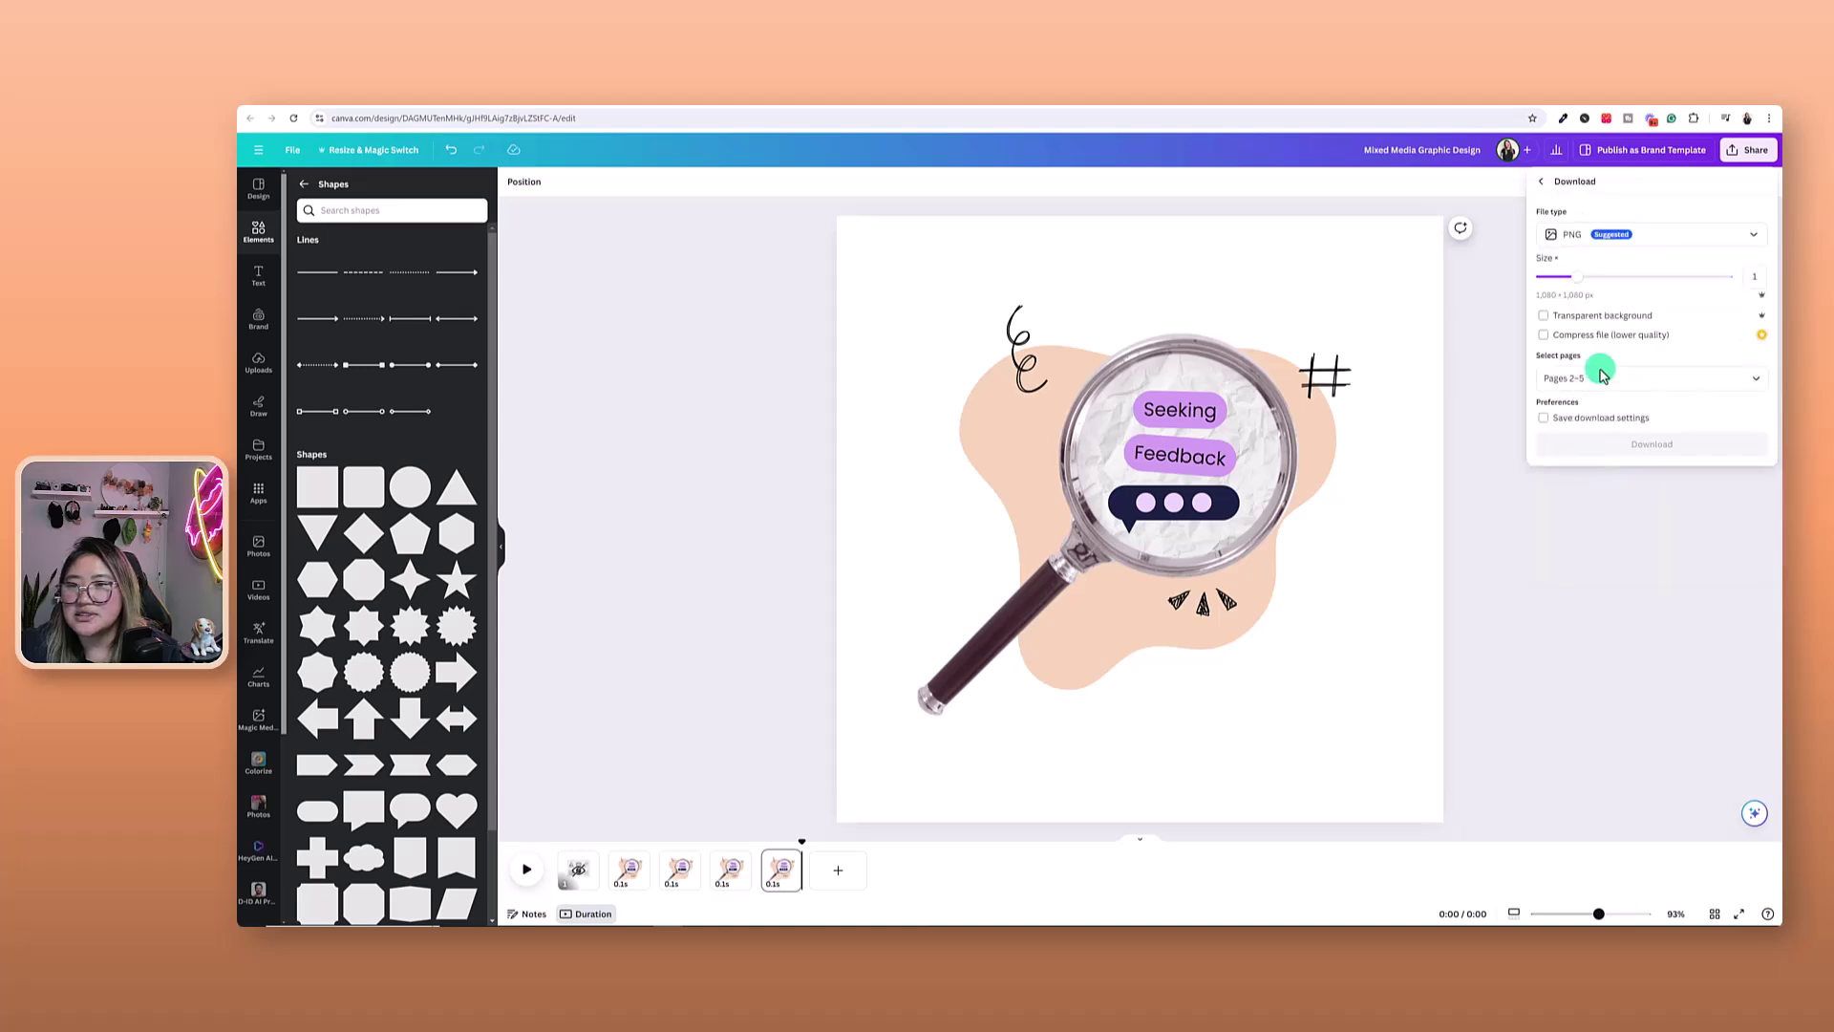
pyautogui.click(1577, 234)
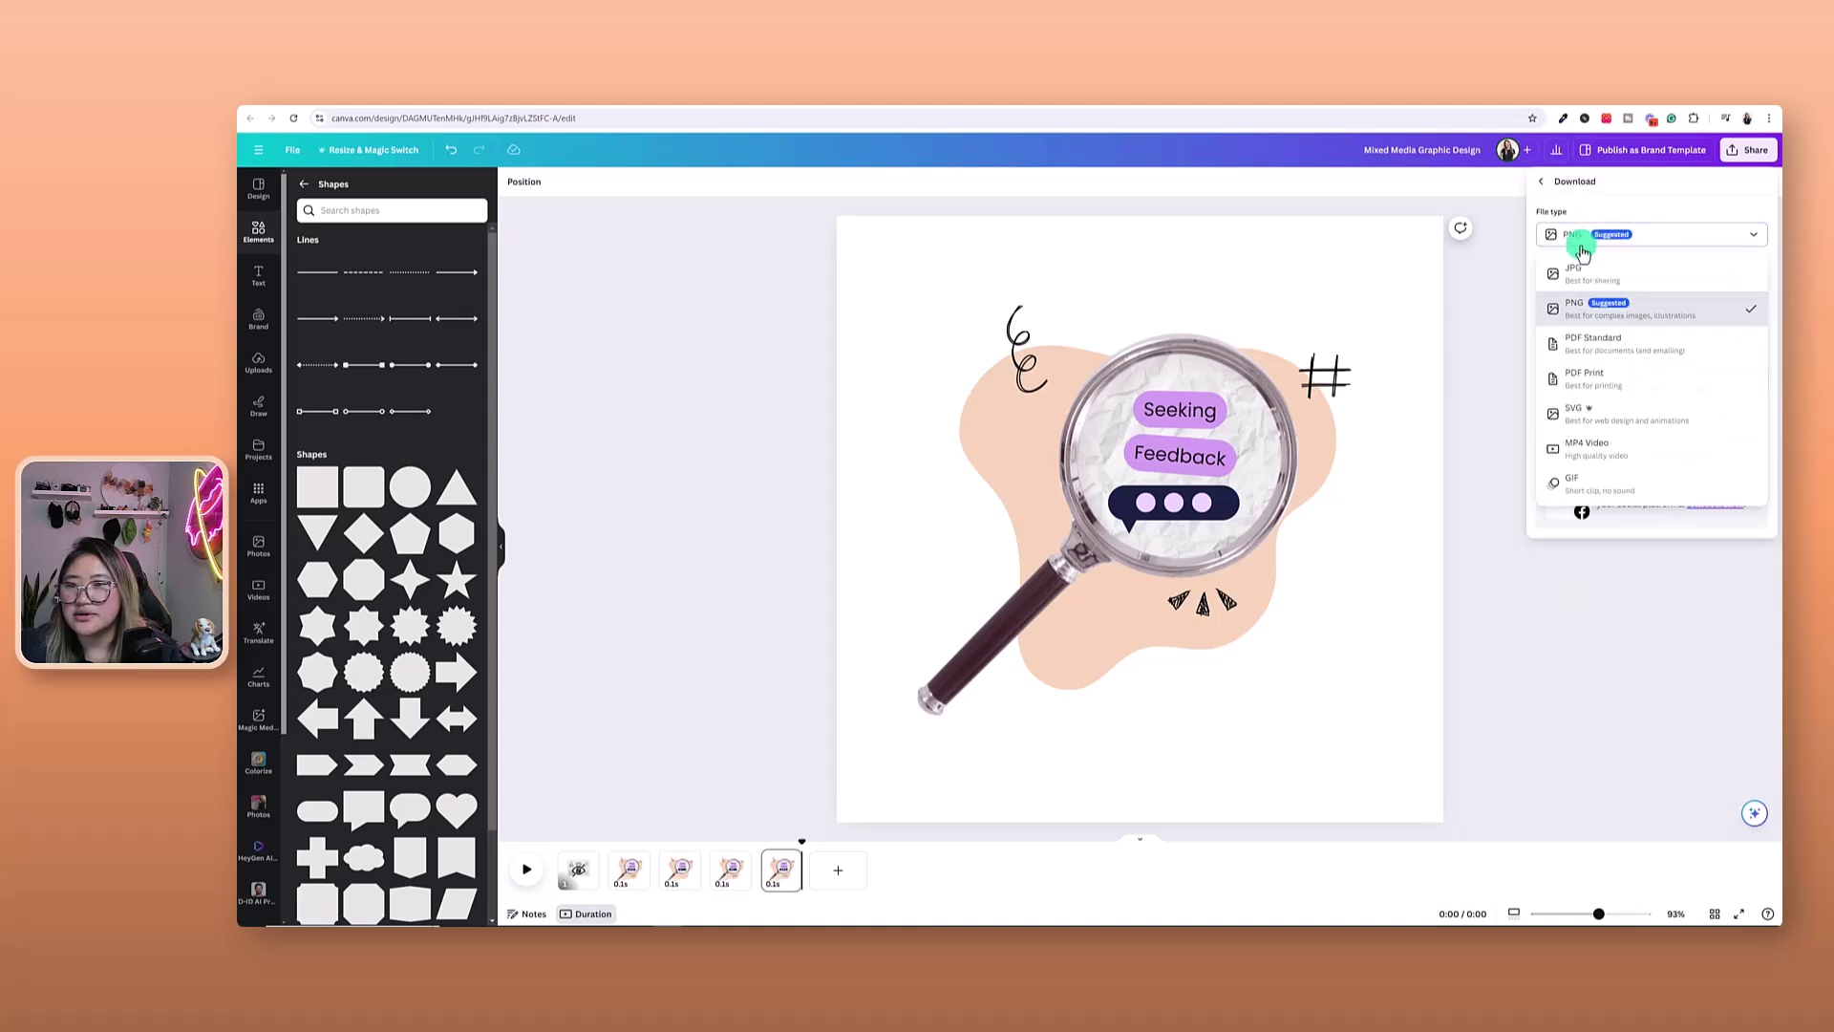
pyautogui.click(1576, 487)
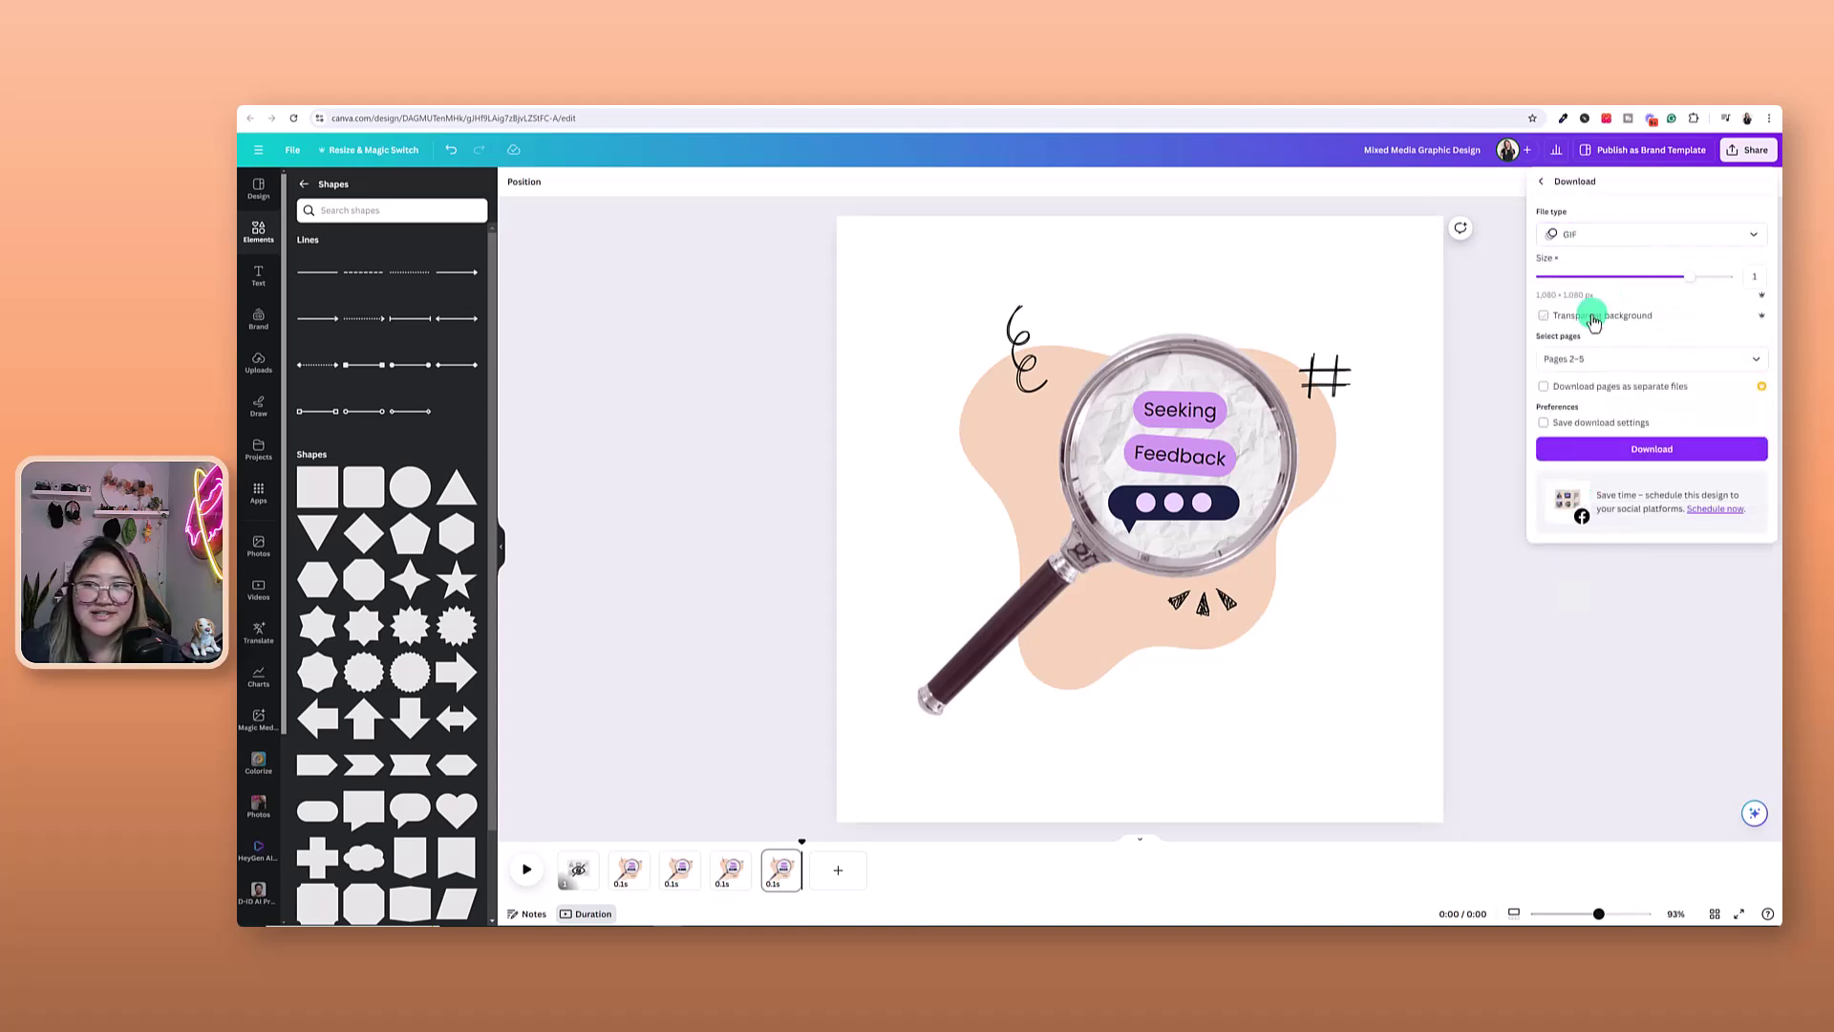
pyautogui.click(1600, 357)
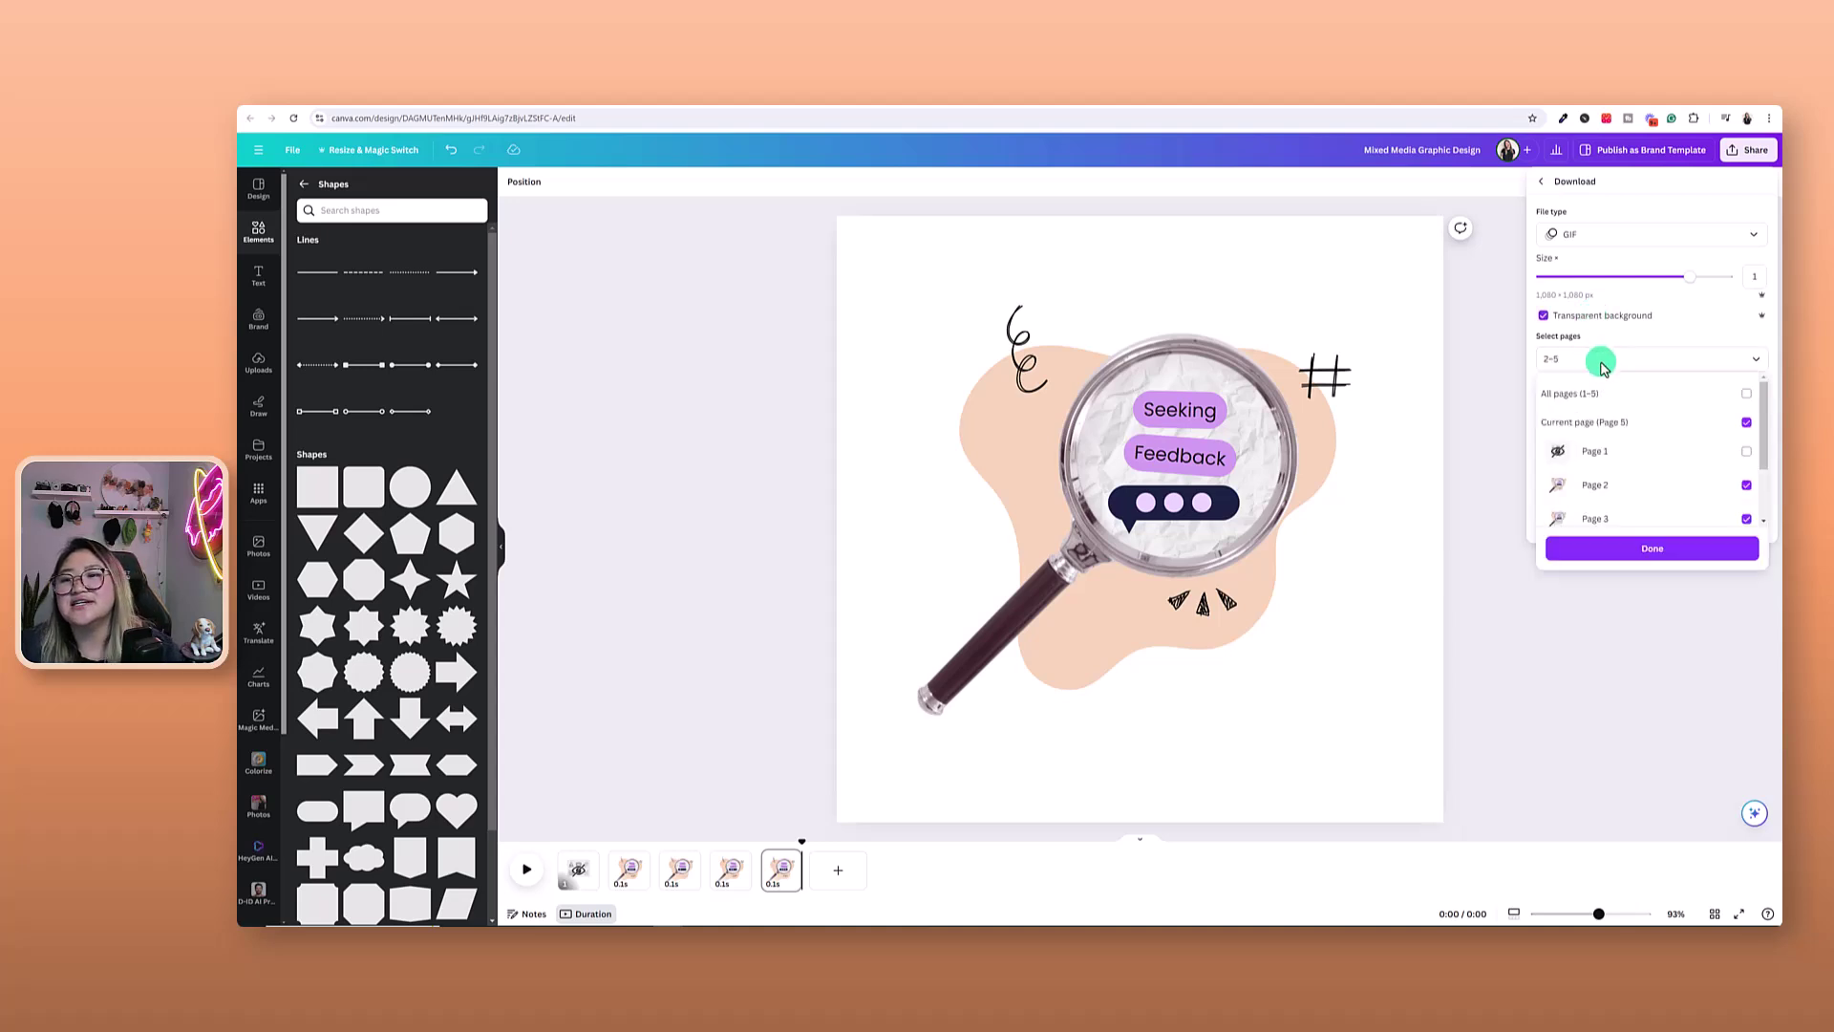
# Export pages 2–5 as the GIF and open the downloaded file to check it
pyautogui.click(1747, 421)
pyautogui.moveTo(1764, 432); pyautogui.dragTo(1765, 478)
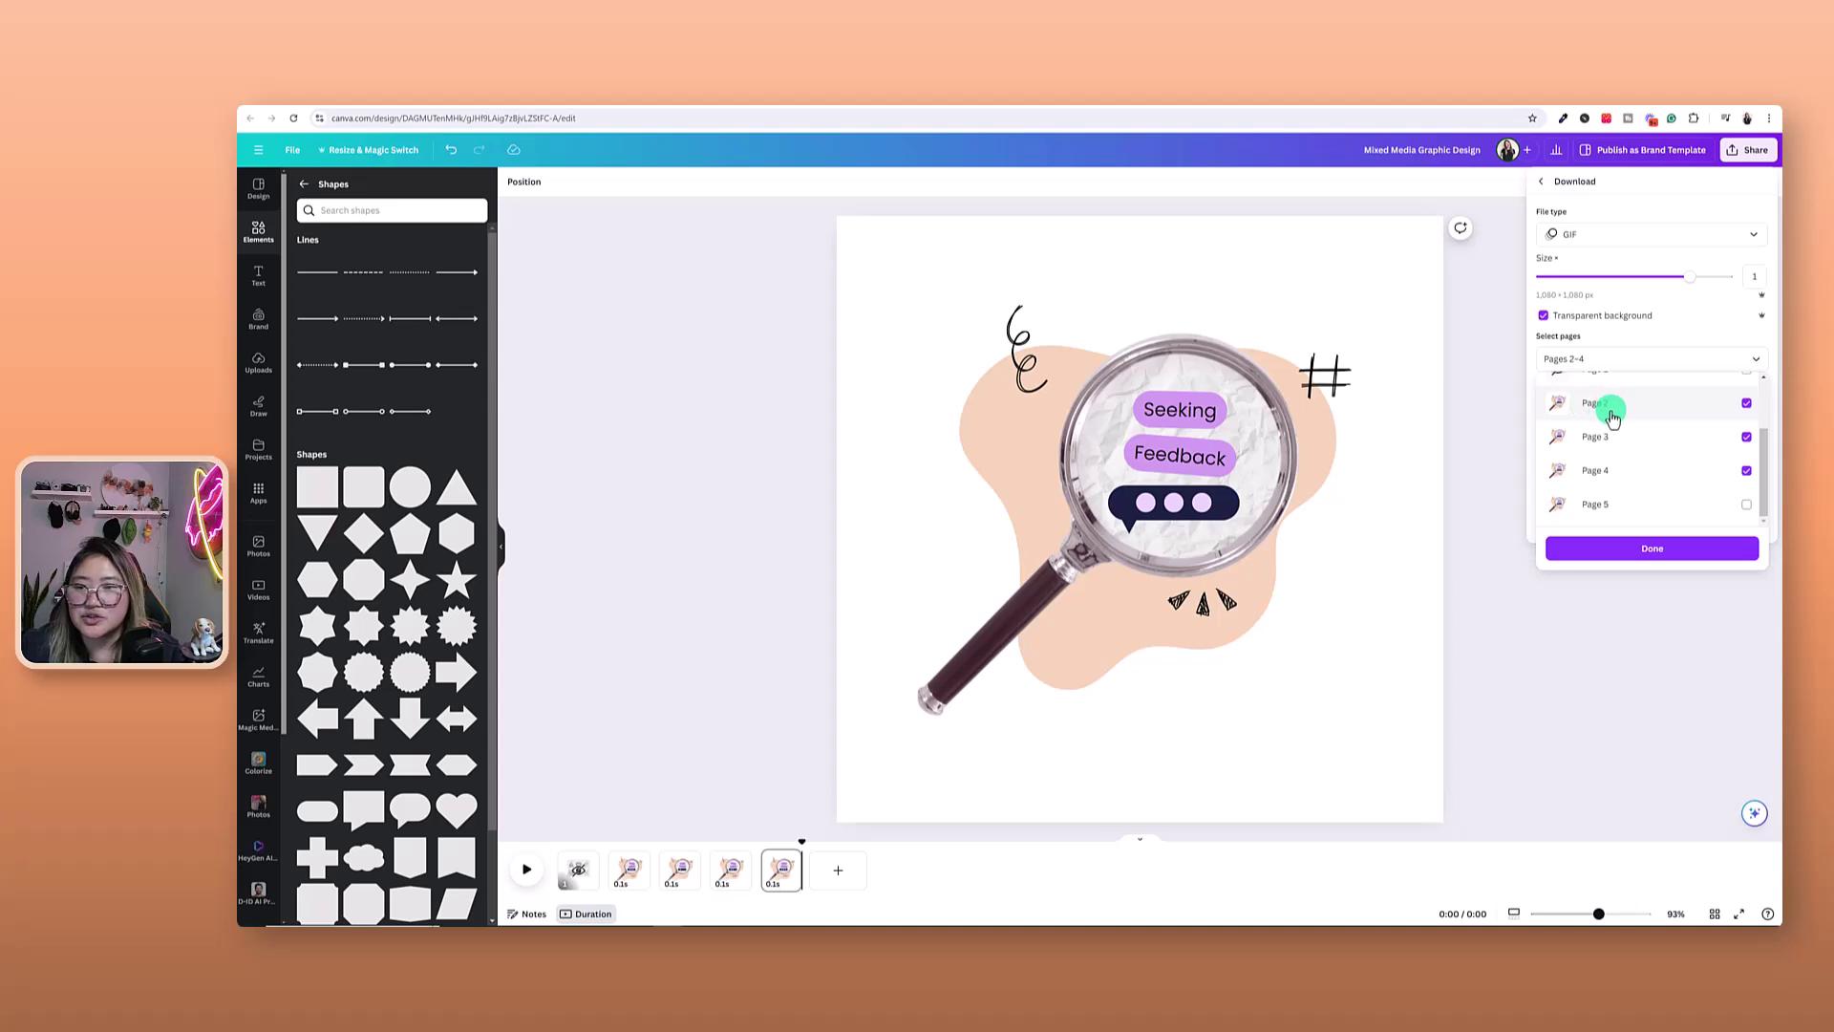
pyautogui.click(1747, 504)
pyautogui.click(1700, 550)
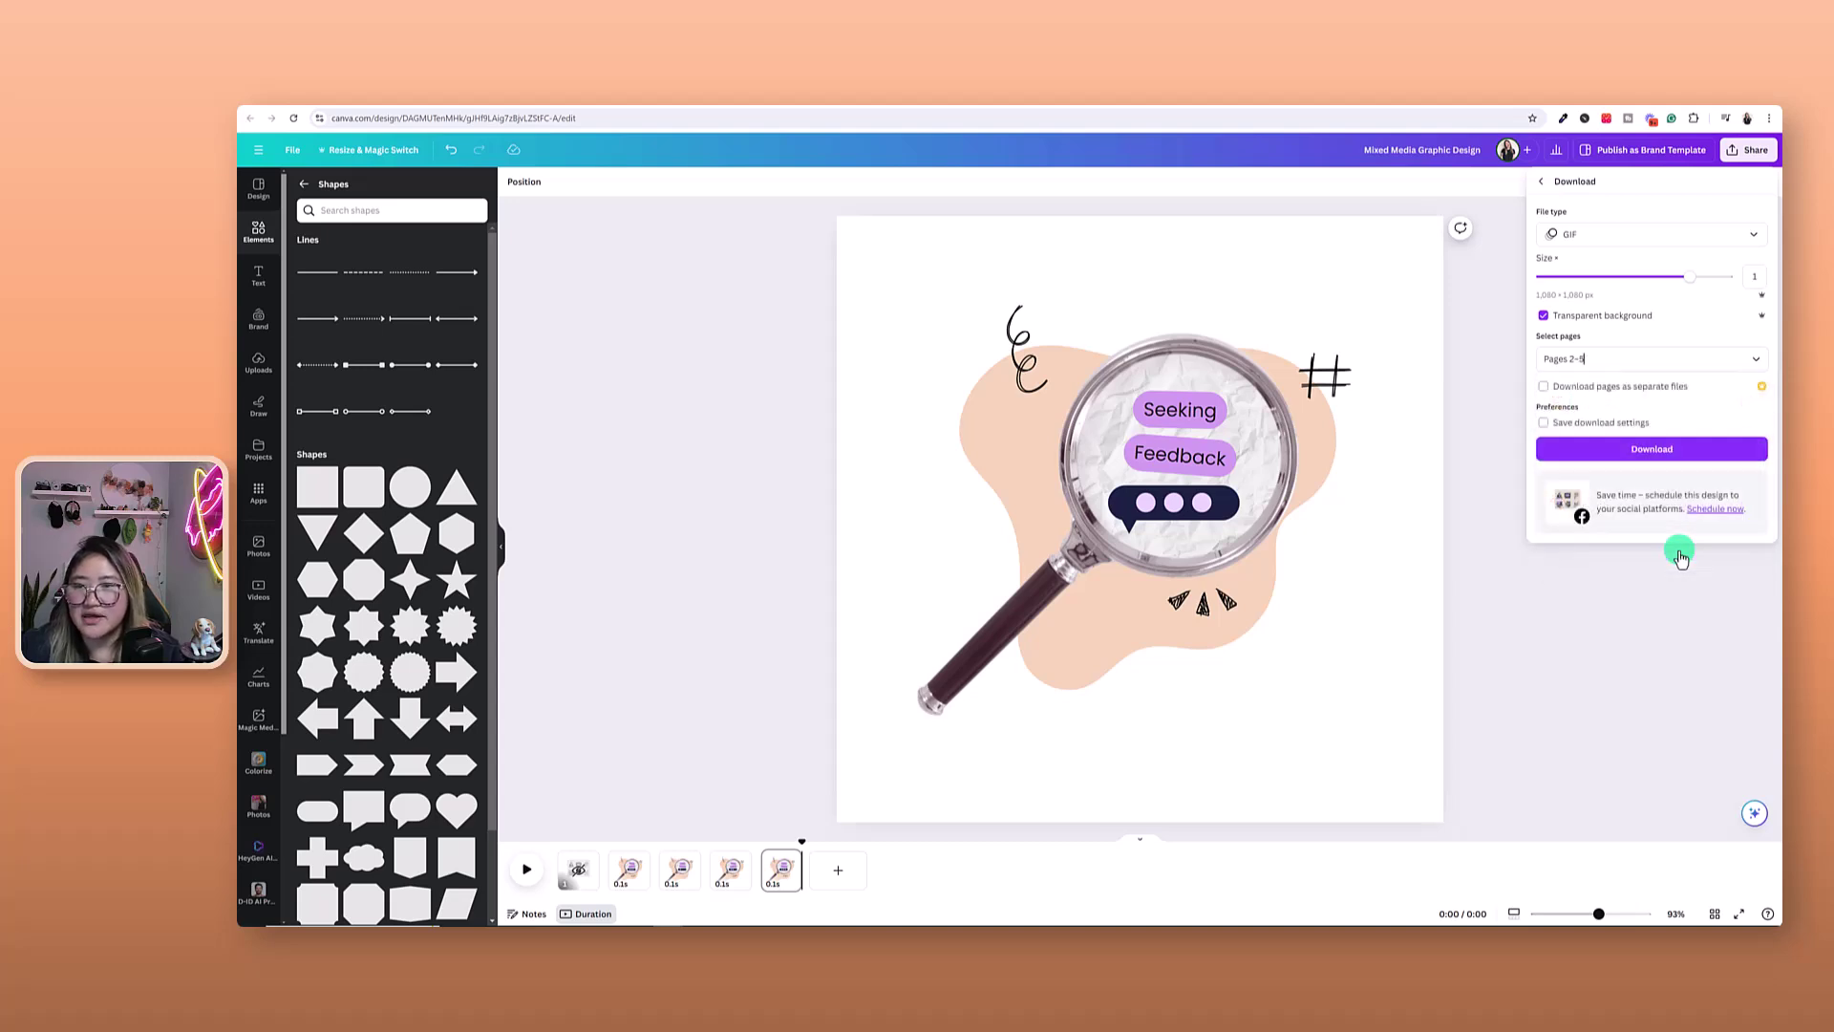
pyautogui.click(1630, 451)
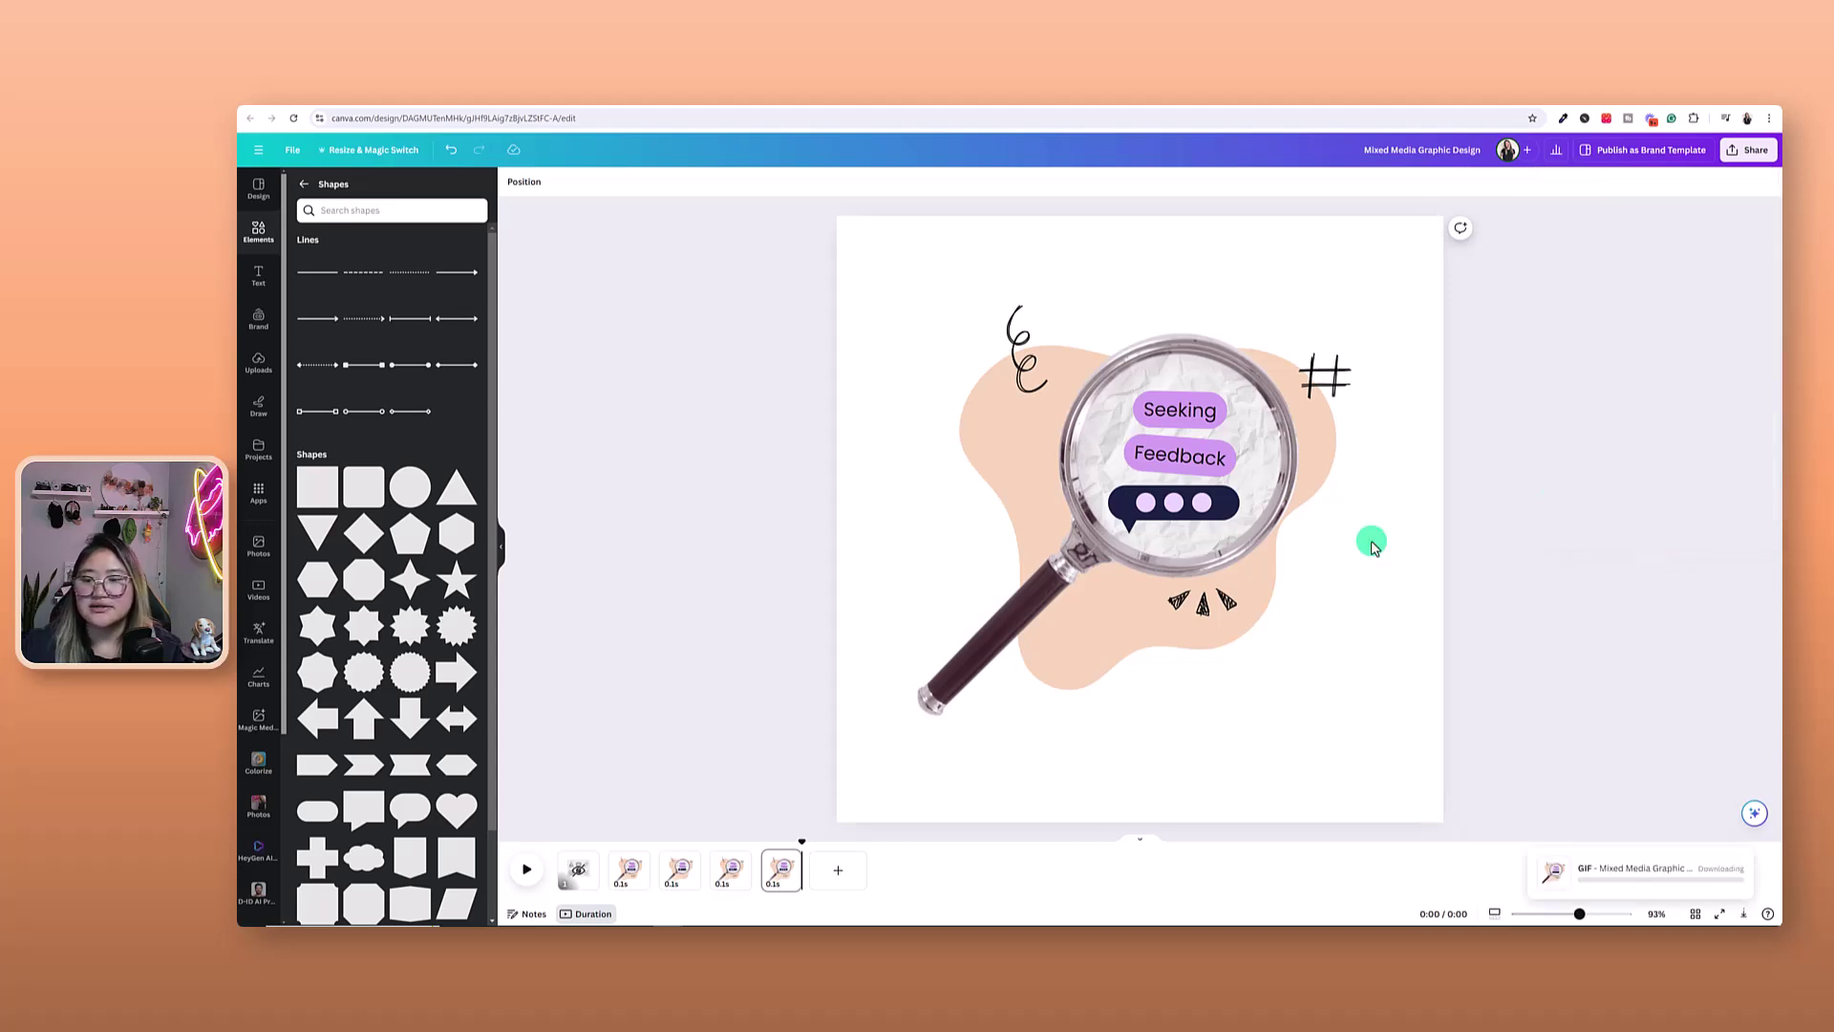
pyautogui.click(1630, 155)
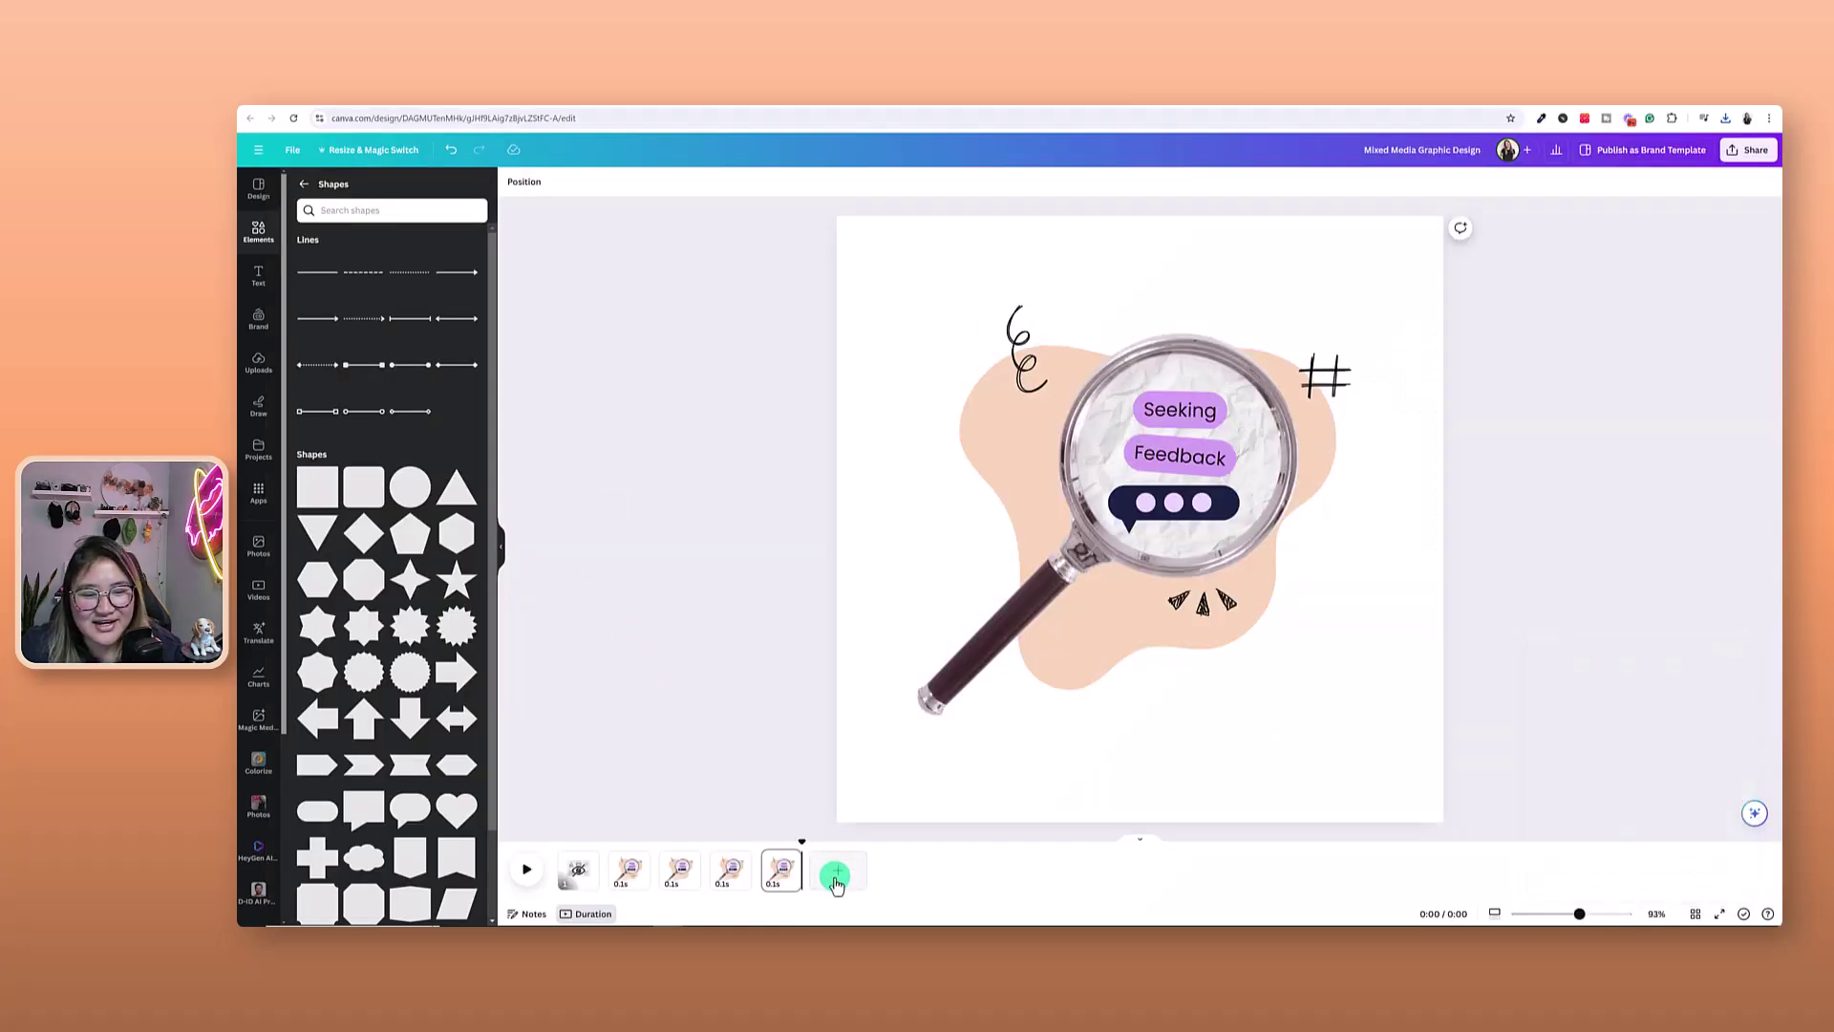
# Add a new blank page and search the elements library for 'crinkle paper'
pyautogui.click(835, 871)
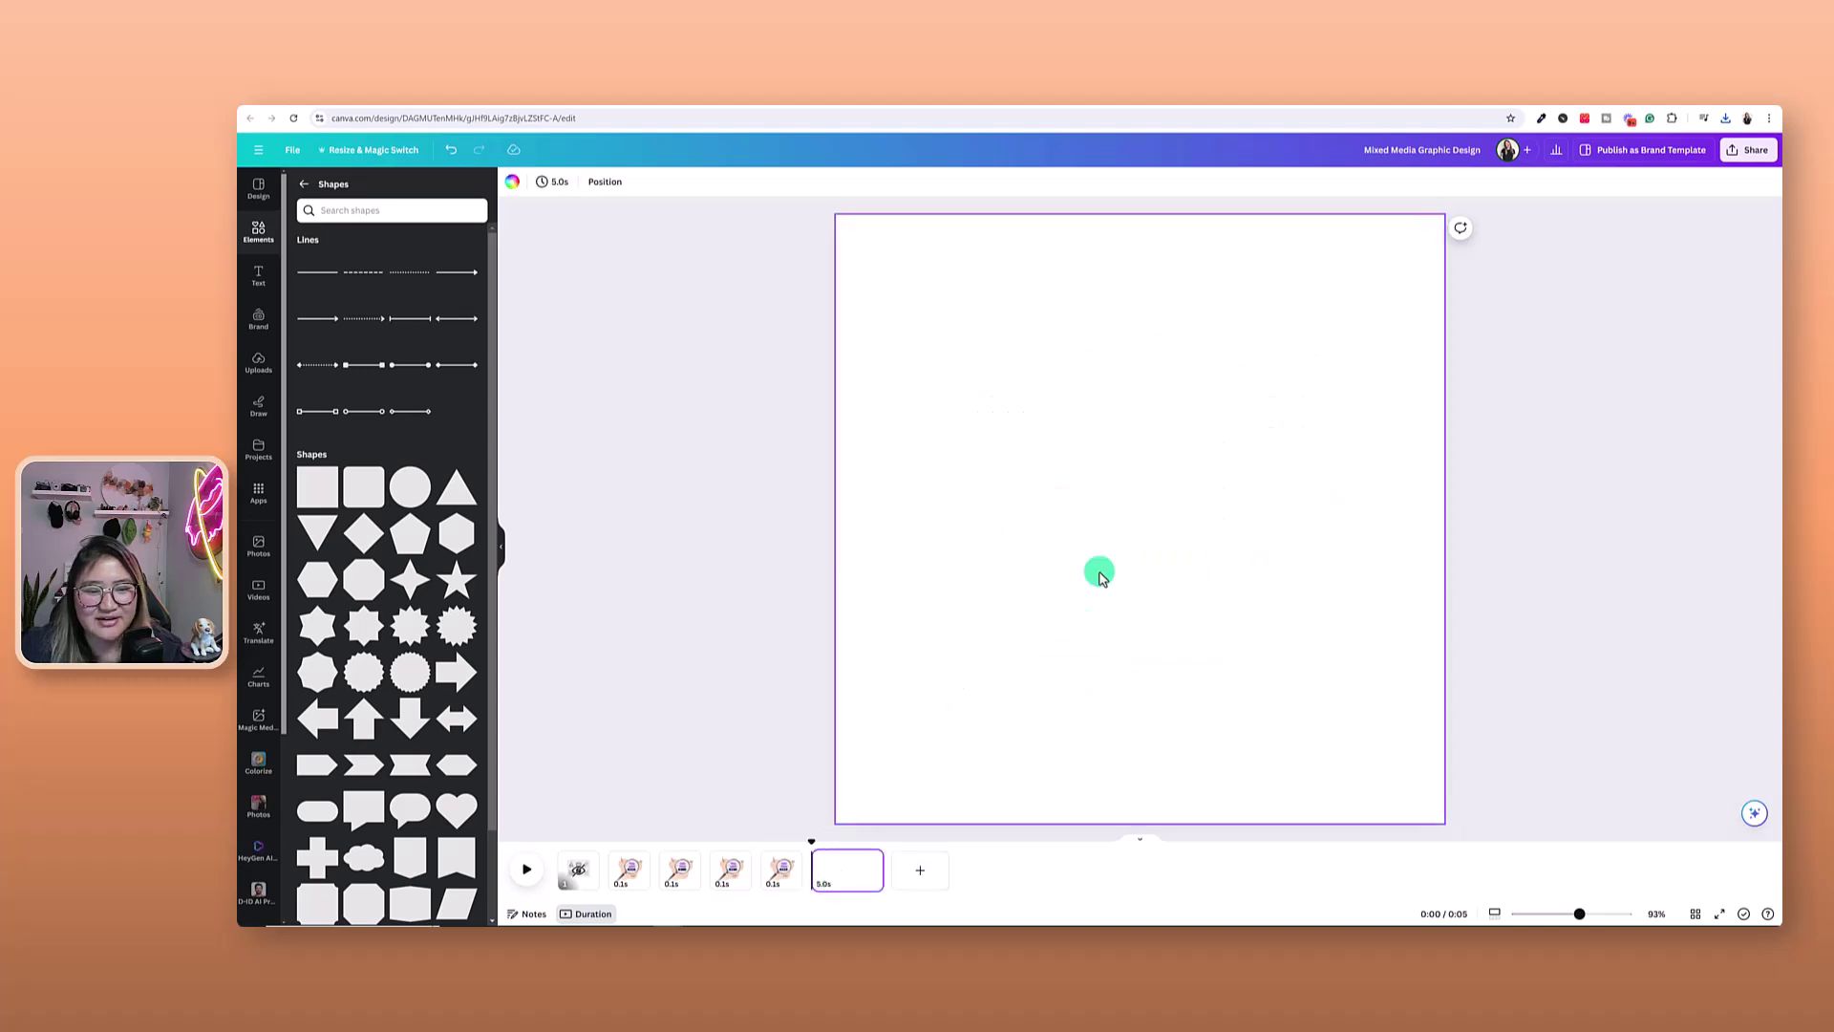
pyautogui.click(256, 230)
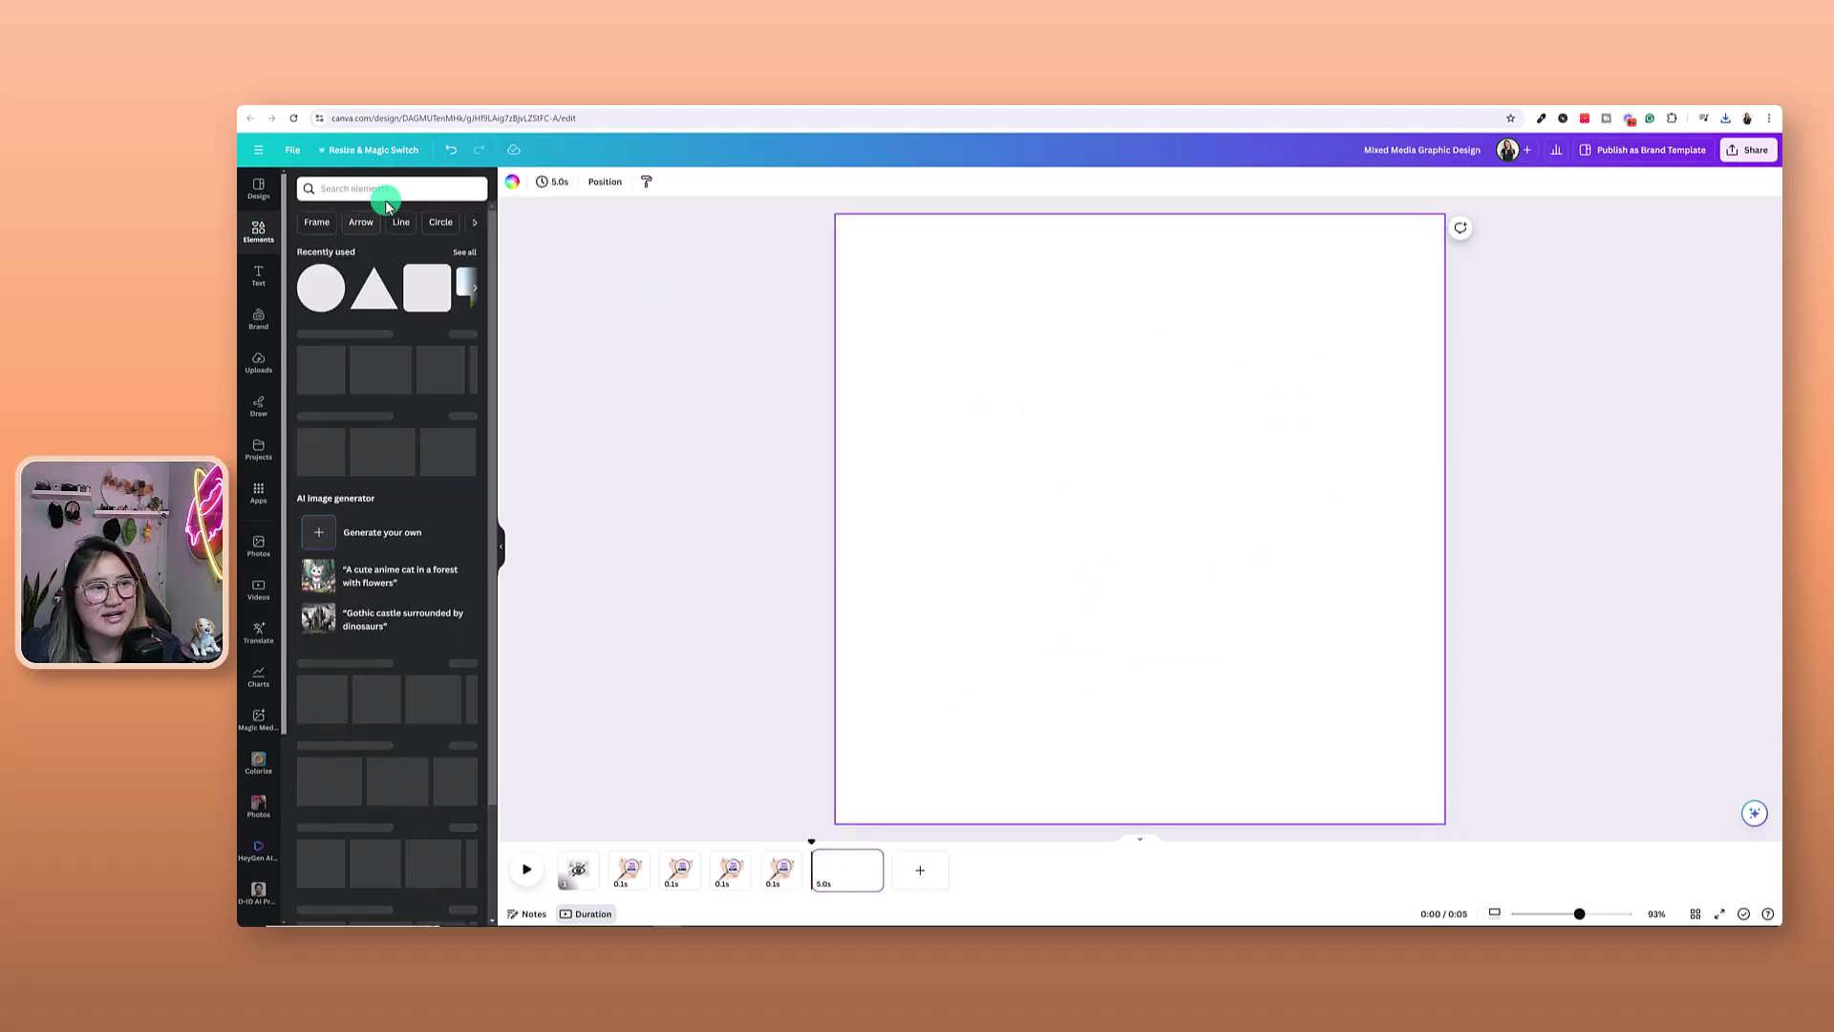
pyautogui.click(382, 189)
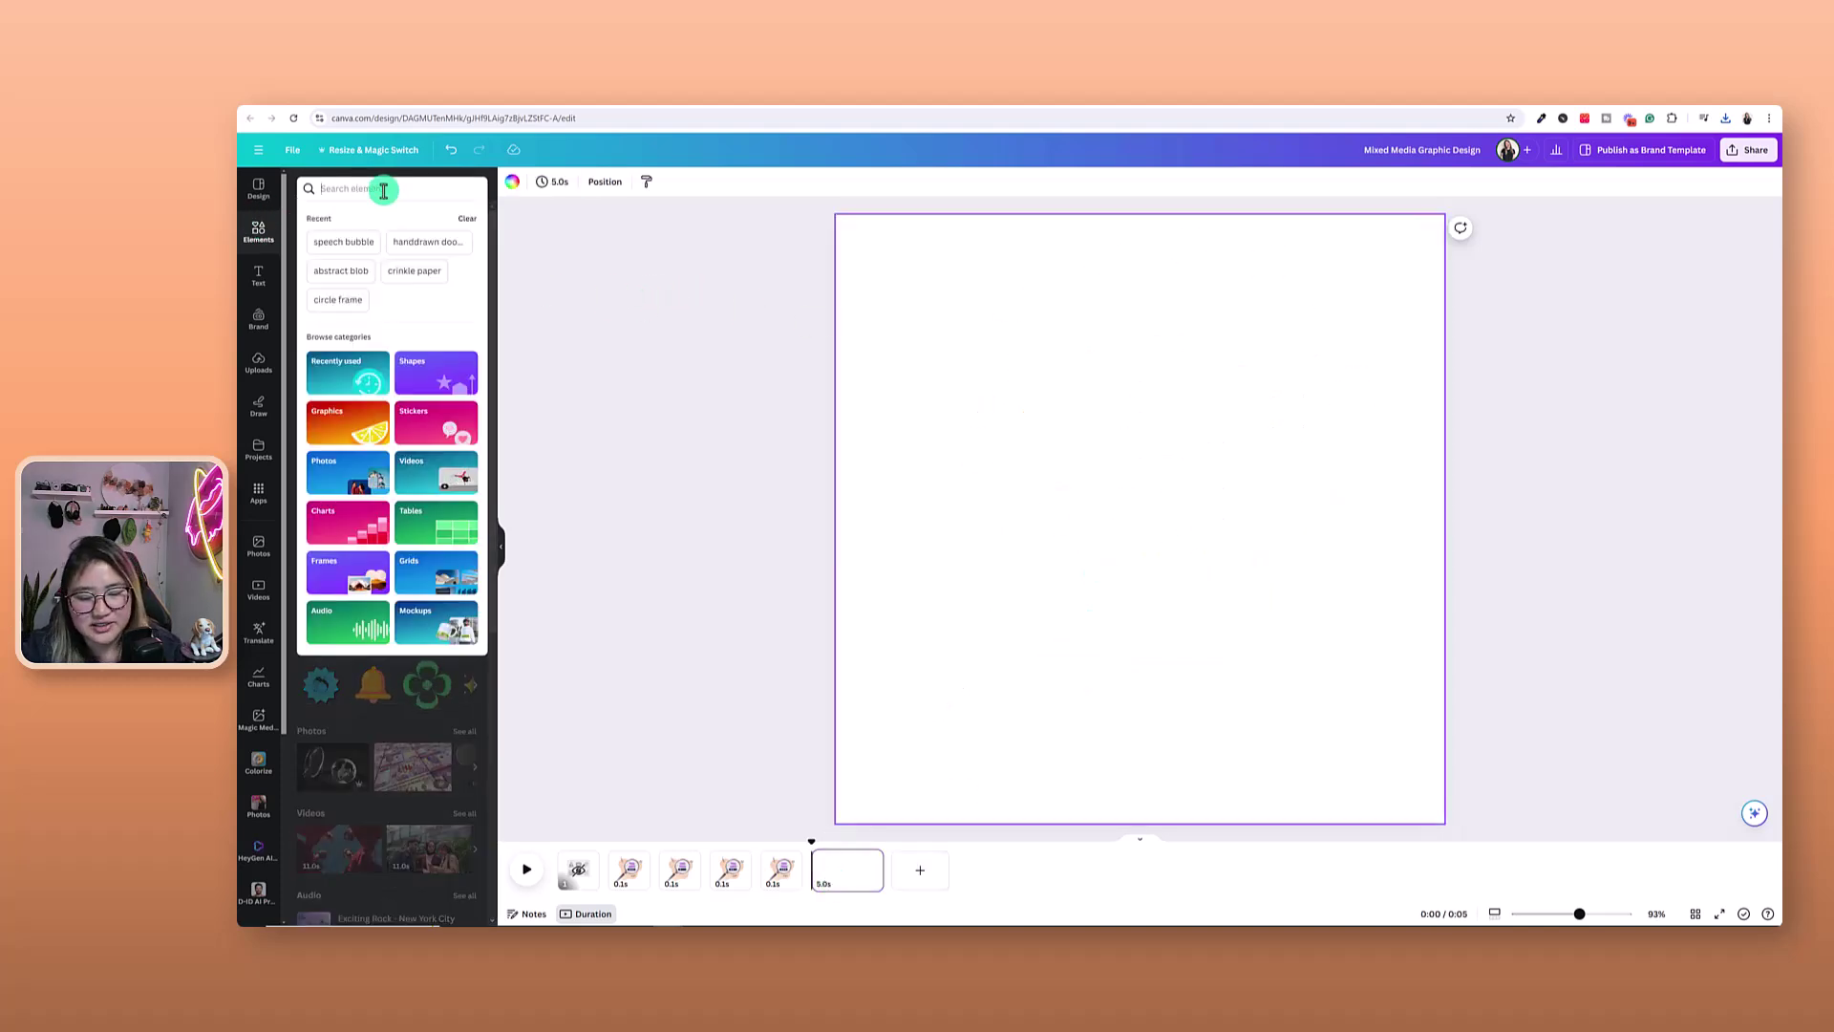
pyautogui.write('crink')
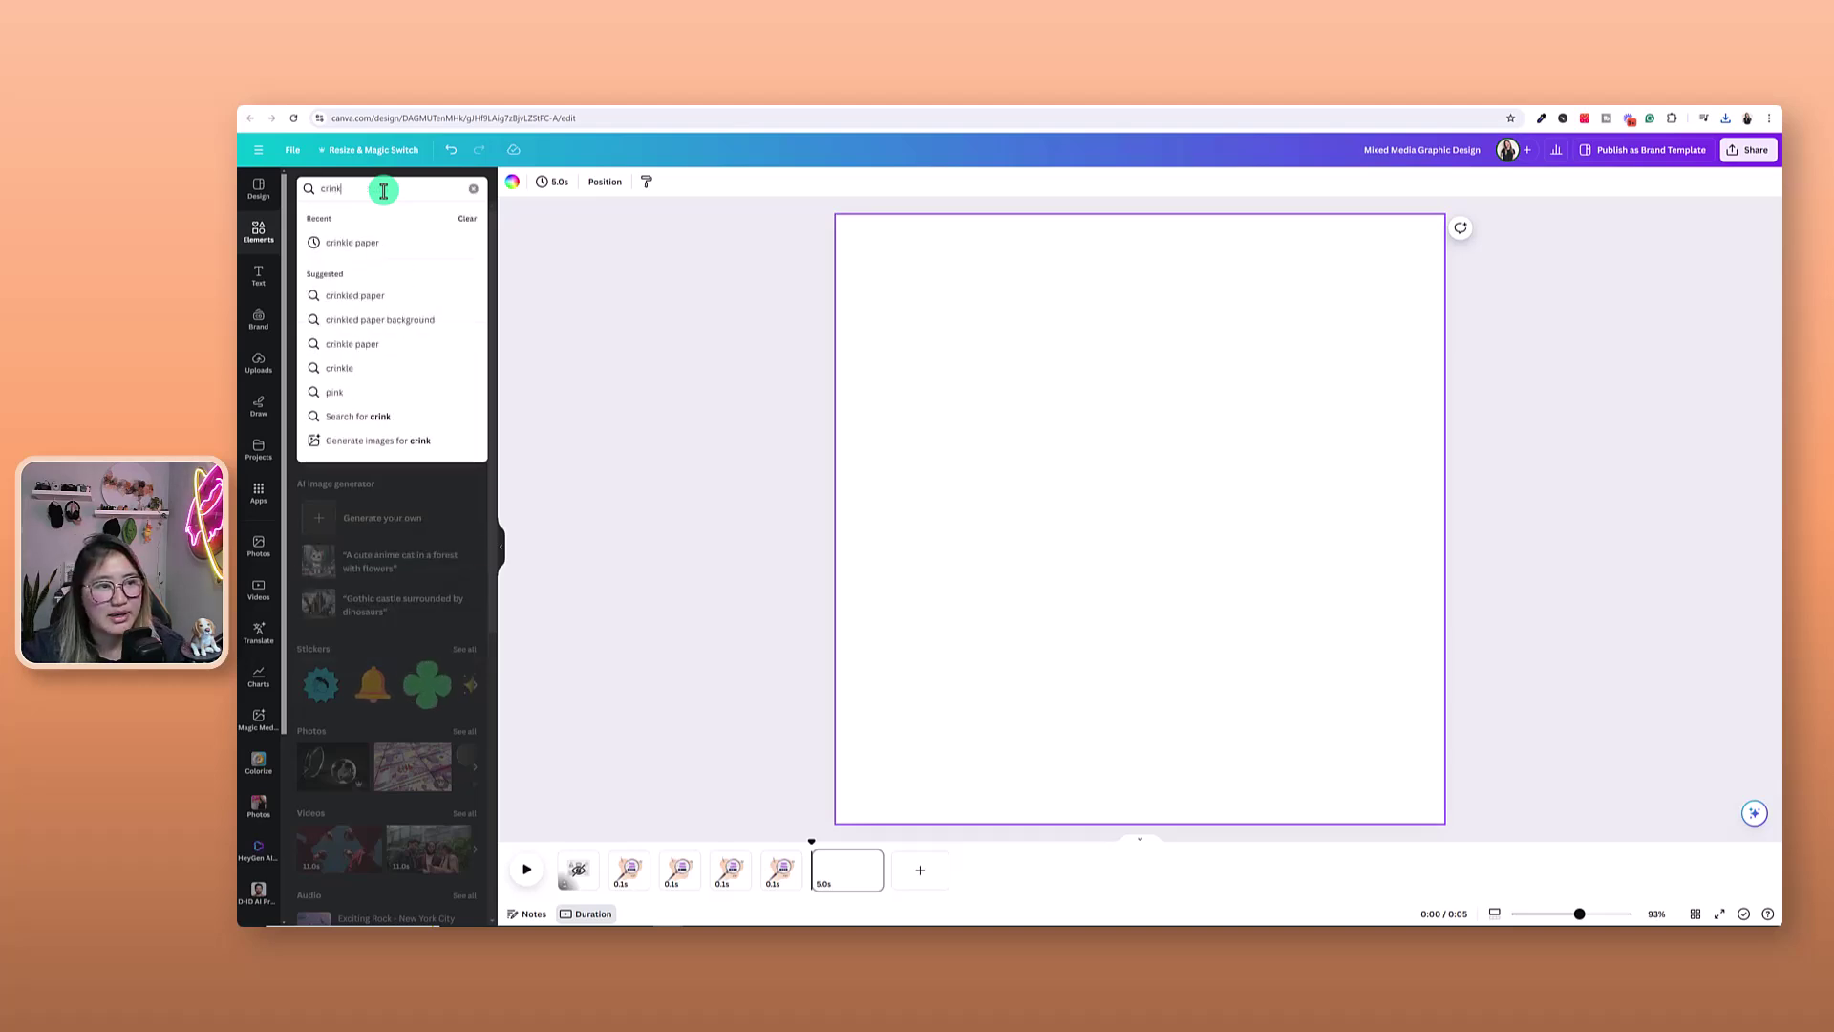
pyautogui.click(387, 241)
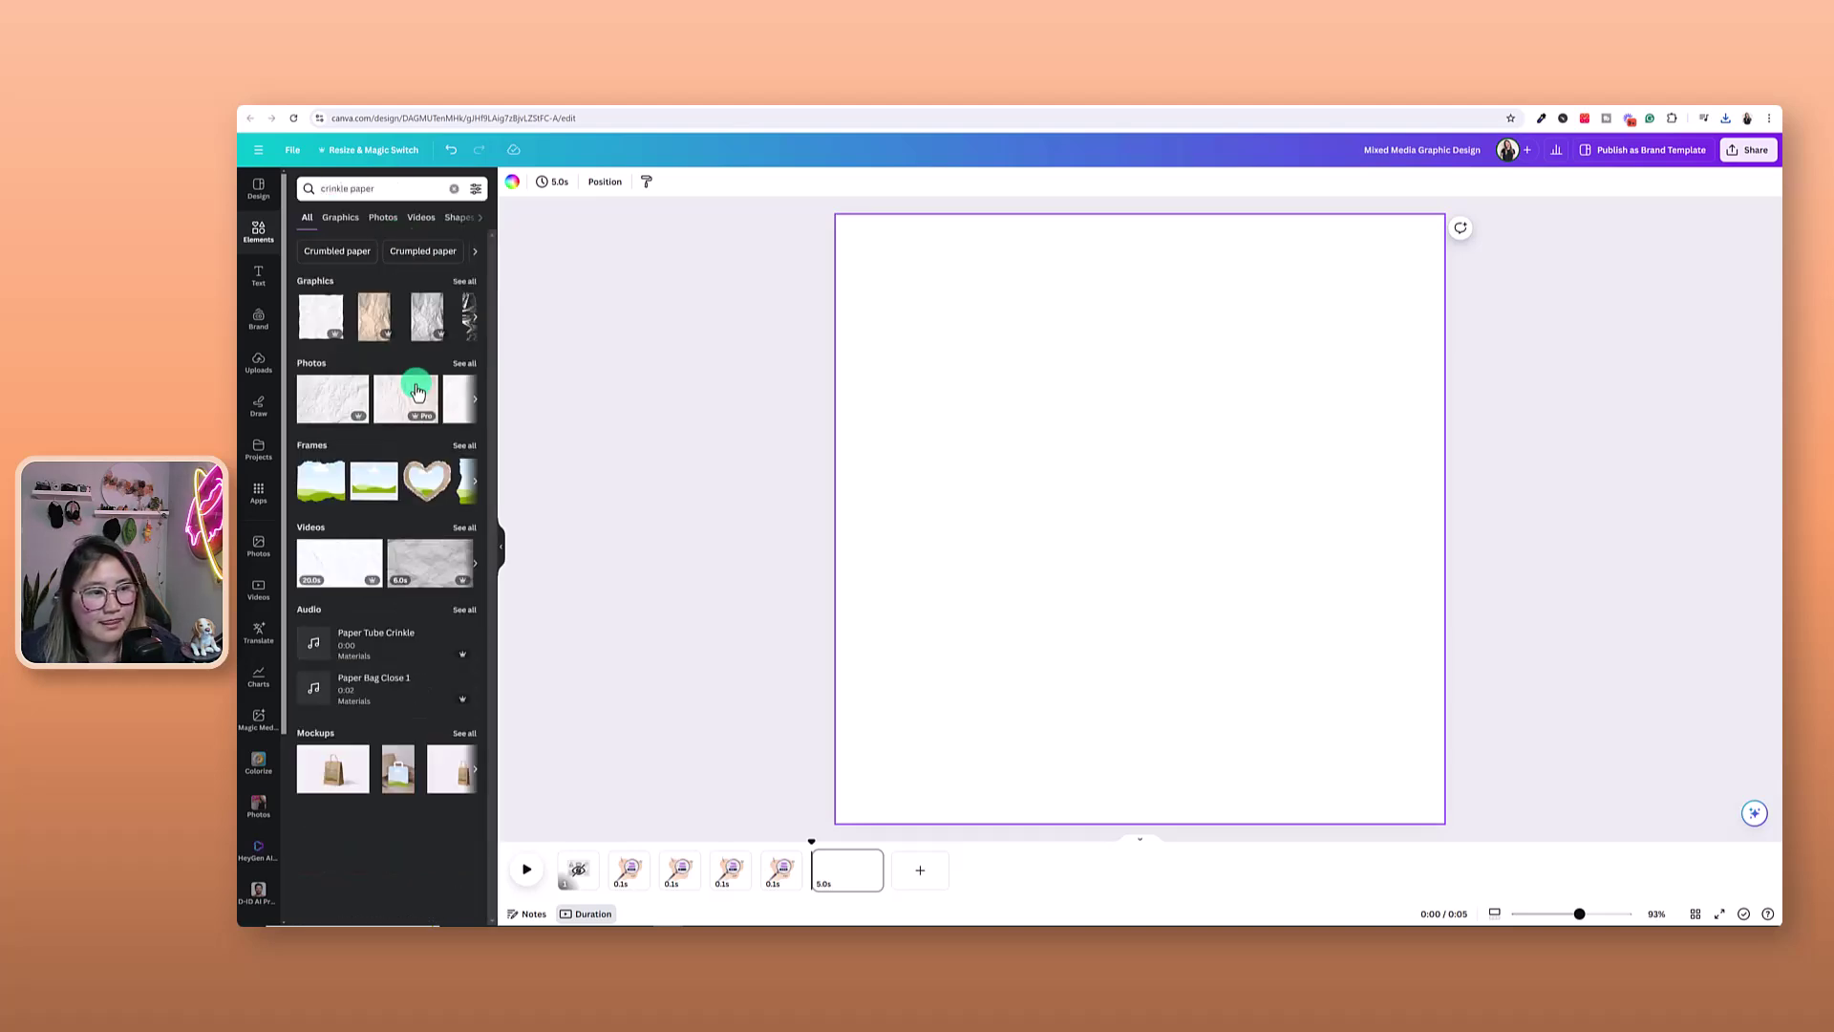
# Place the white crinkled paper photo and stretch it to fill the whole page
pyautogui.click(373, 320)
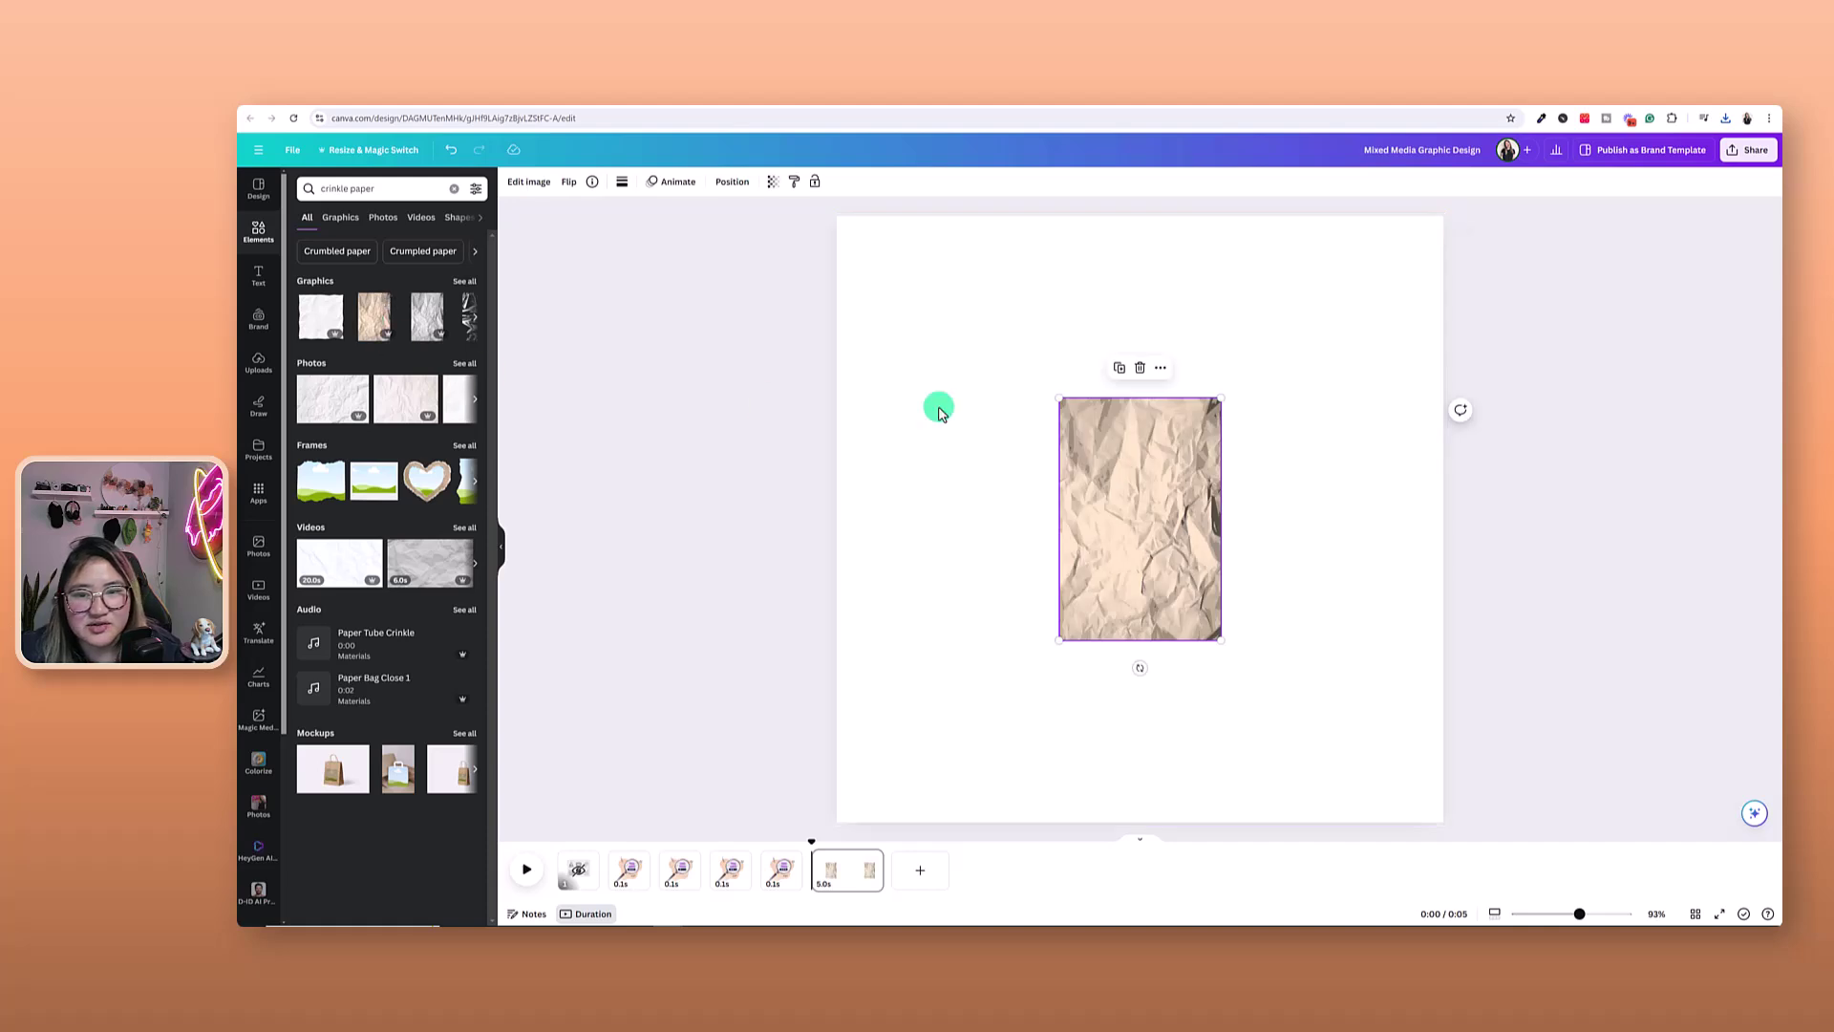
pyautogui.moveTo(1058, 409); pyautogui.dragTo(818, 188)
pyautogui.click(1044, 377)
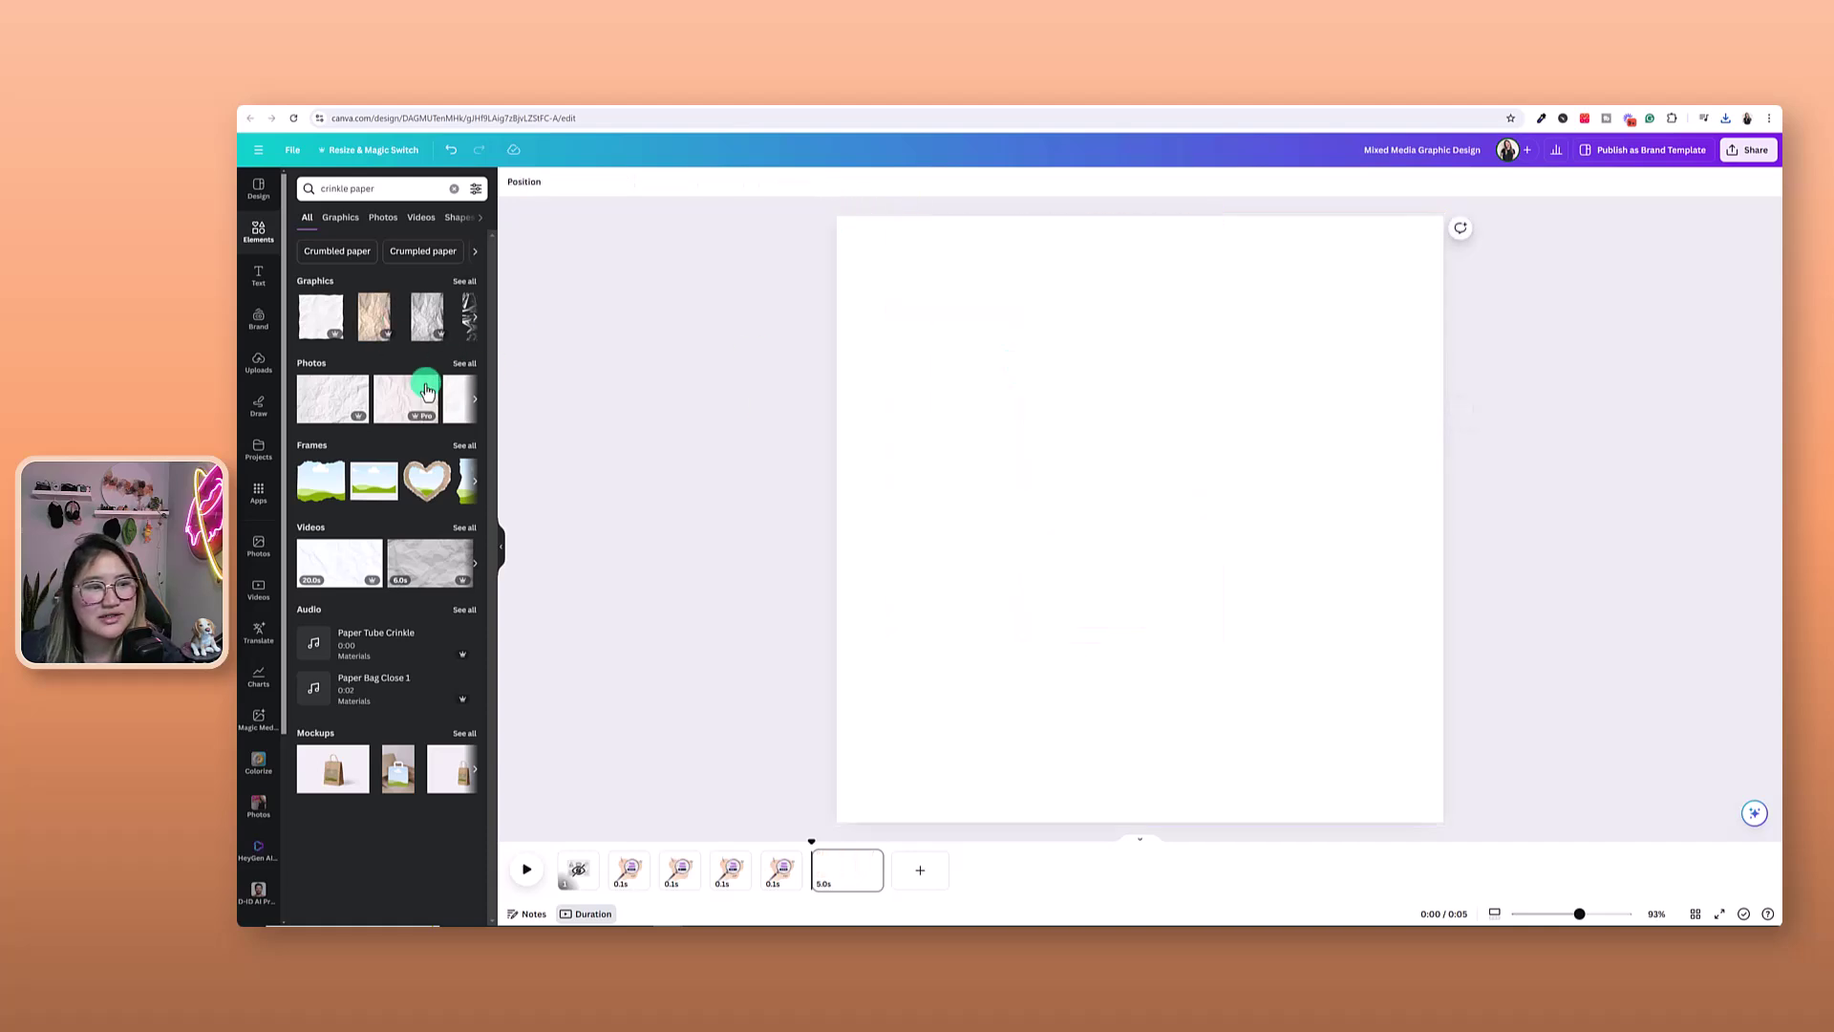
pyautogui.click(426, 389)
pyautogui.moveTo(1040, 447); pyautogui.dragTo(980, 323)
pyautogui.moveTo(1322, 393); pyautogui.dragTo(1442, 392)
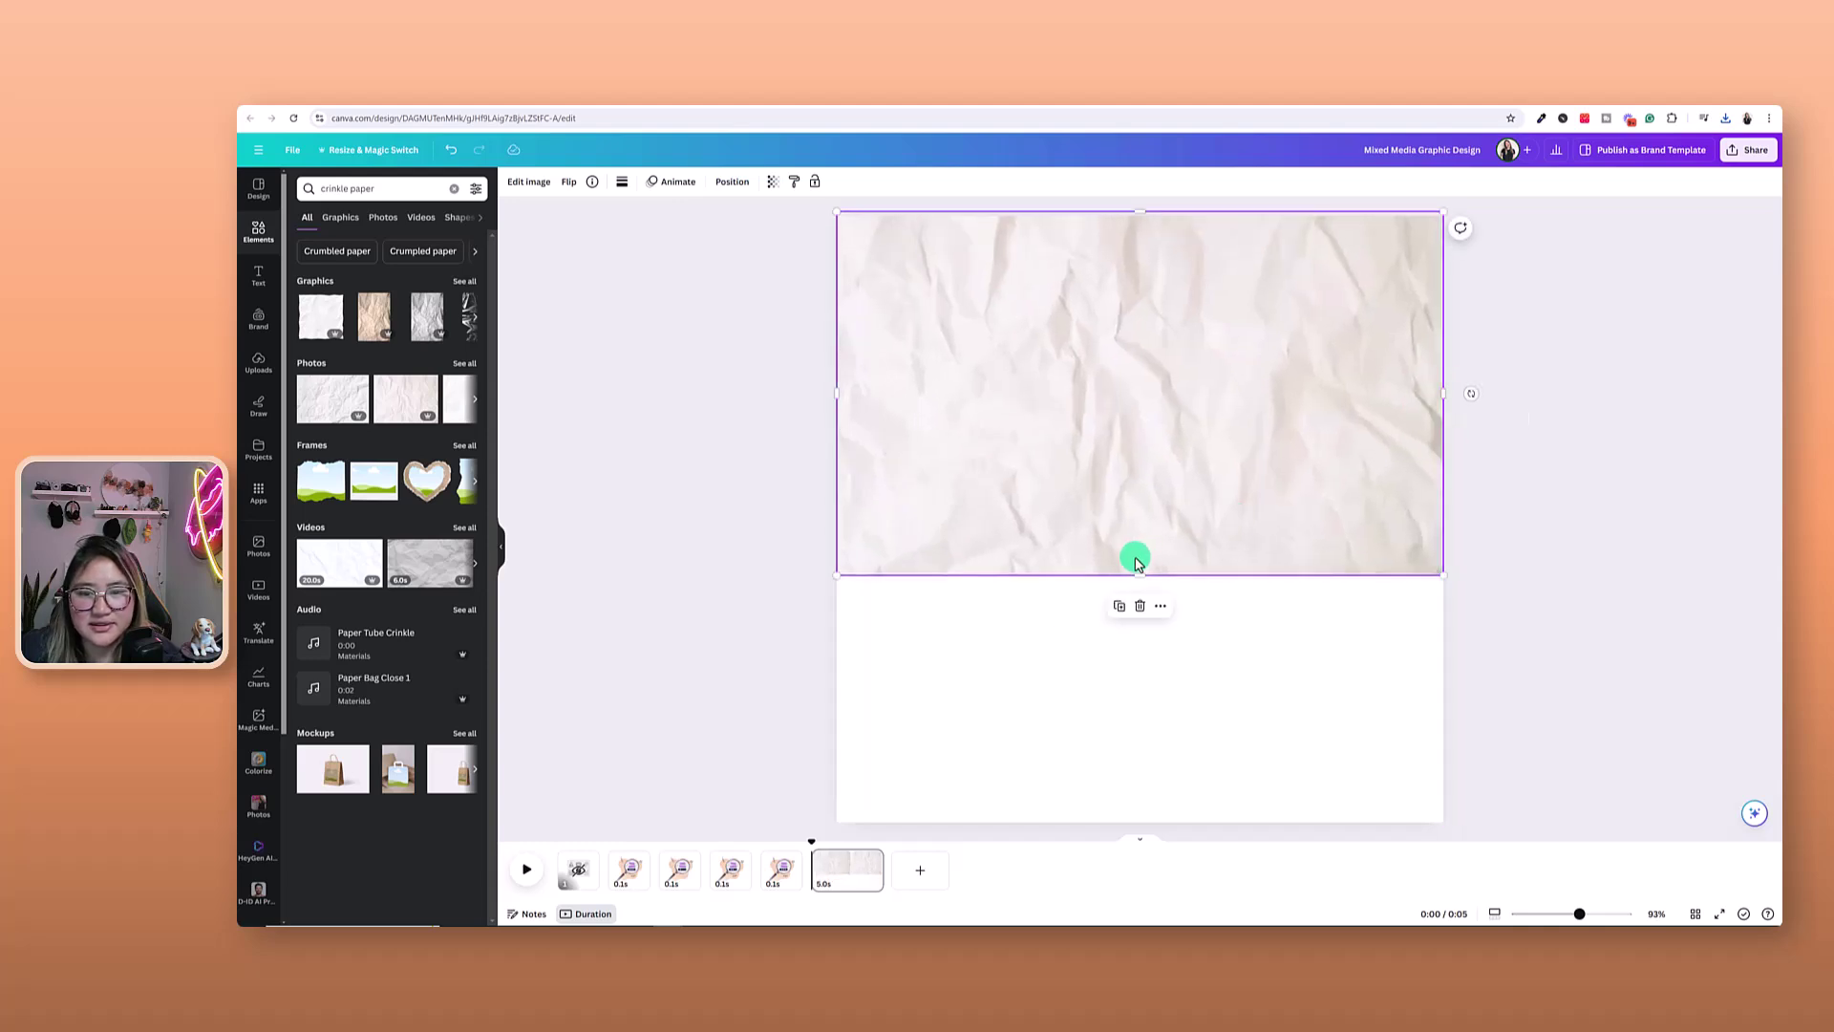
pyautogui.moveTo(1135, 572); pyautogui.dragTo(1138, 822)
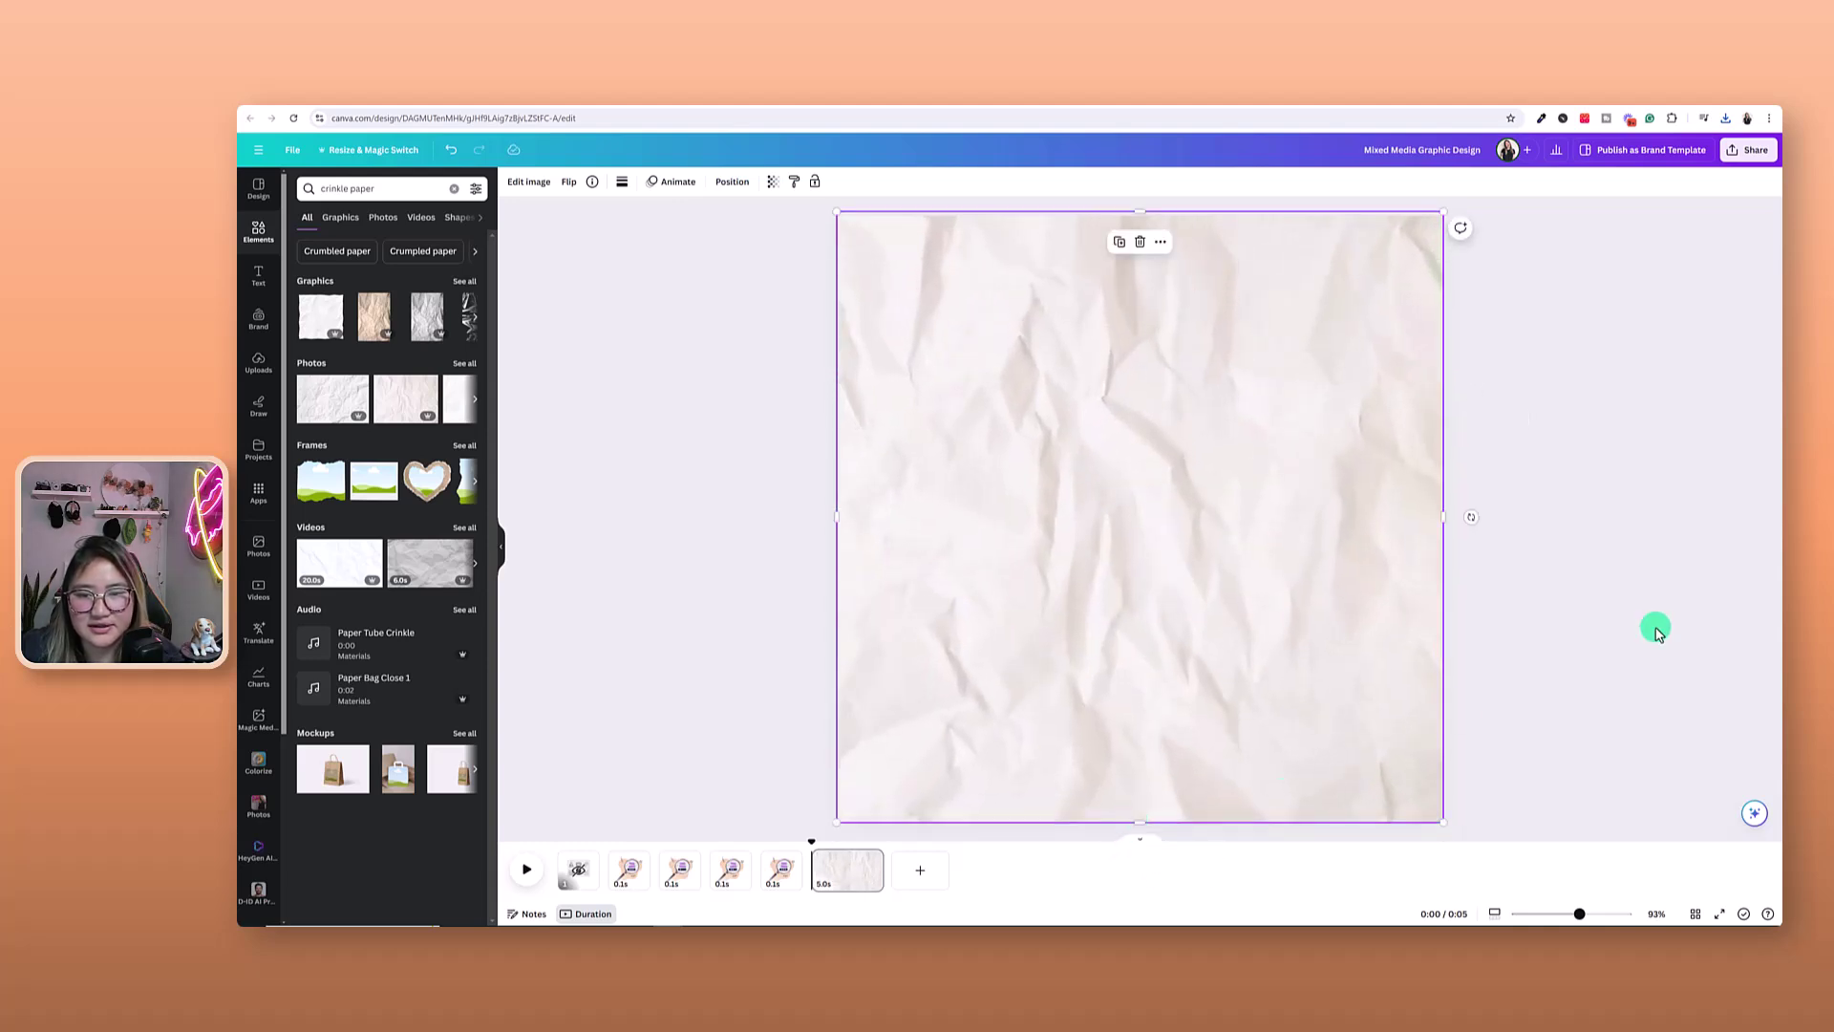
# Drag the downloaded magnifier GIF from the recent downloads onto the page
pyautogui.click(1656, 630)
pyautogui.click(1726, 117)
pyautogui.moveTo(1615, 172); pyautogui.dragTo(1061, 344)
# Upload the magnifier GIF, then enlarge and centre it to fill the page
pyautogui.click(1630, 467)
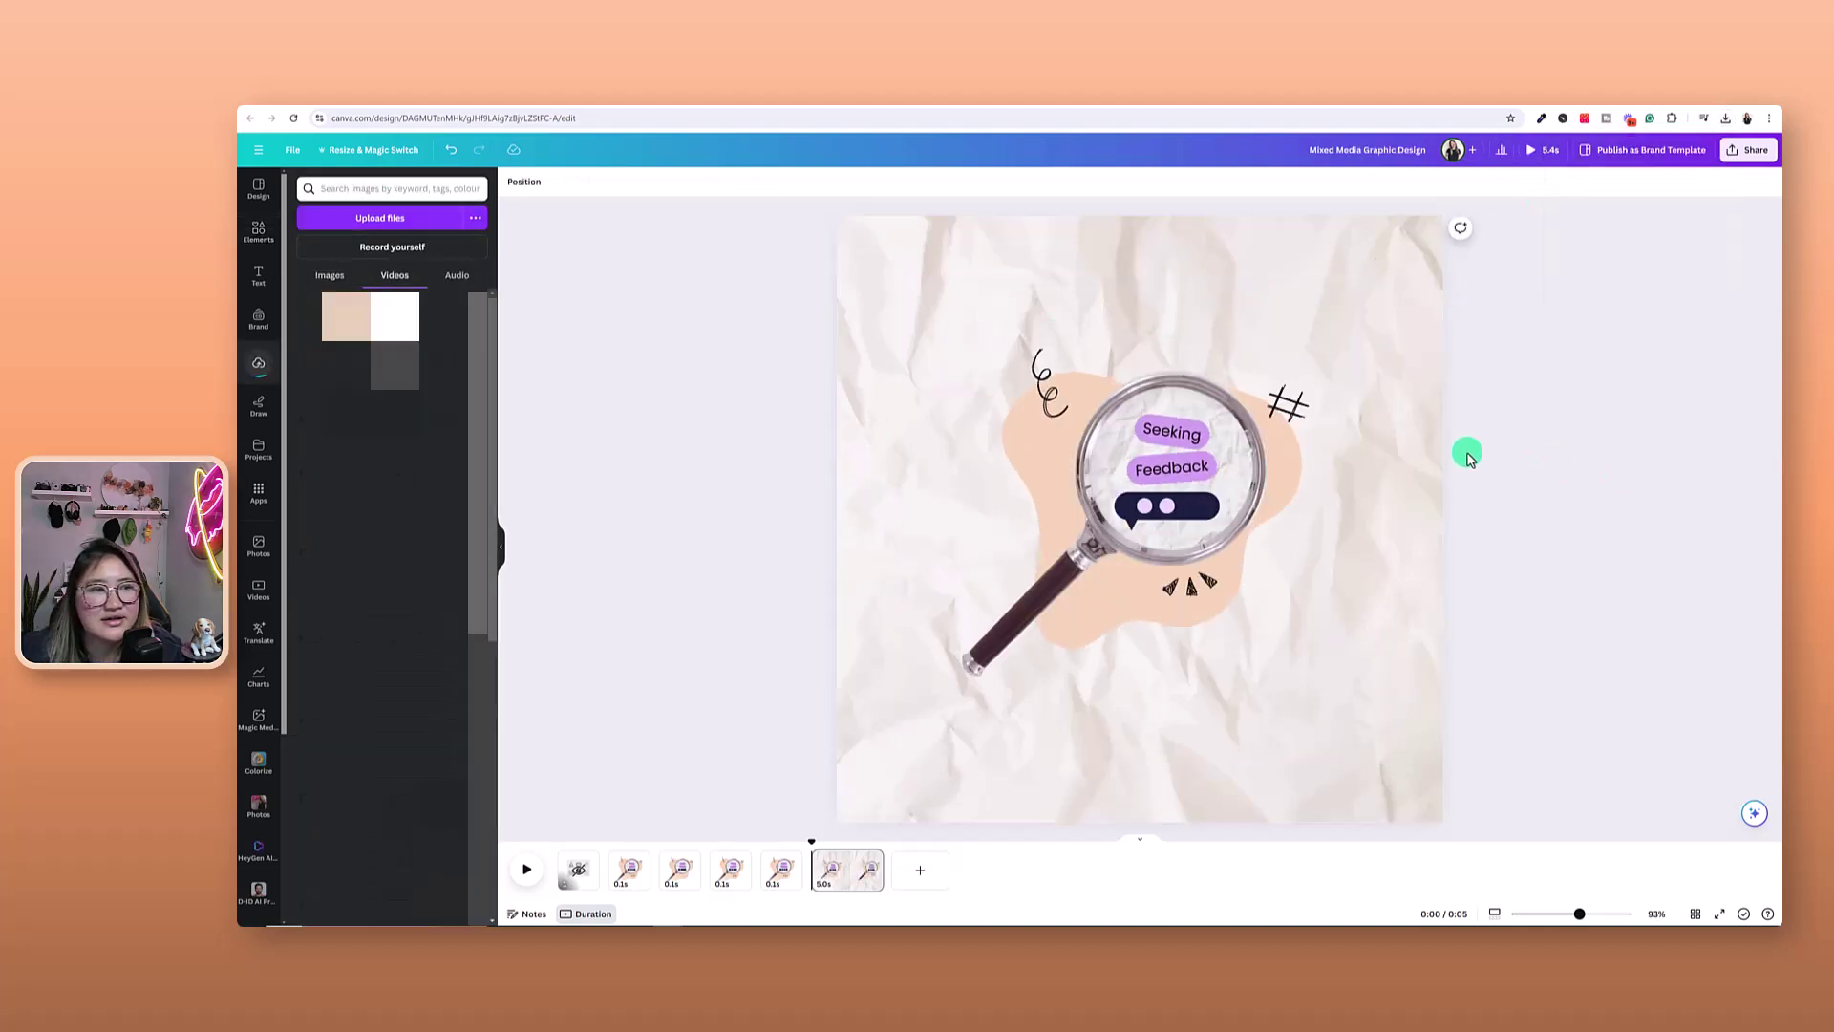
pyautogui.moveTo(1103, 494); pyautogui.dragTo(1052, 467)
pyautogui.moveTo(1332, 734); pyautogui.dragTo(1429, 802)
pyautogui.moveTo(1370, 671)
pyautogui.mouseDown()
pyautogui.moveTo(1380, 630)
pyautogui.moveTo(1367, 659)
pyautogui.mouseUp()
pyautogui.moveTo(848, 232); pyautogui.dragTo(839, 210)
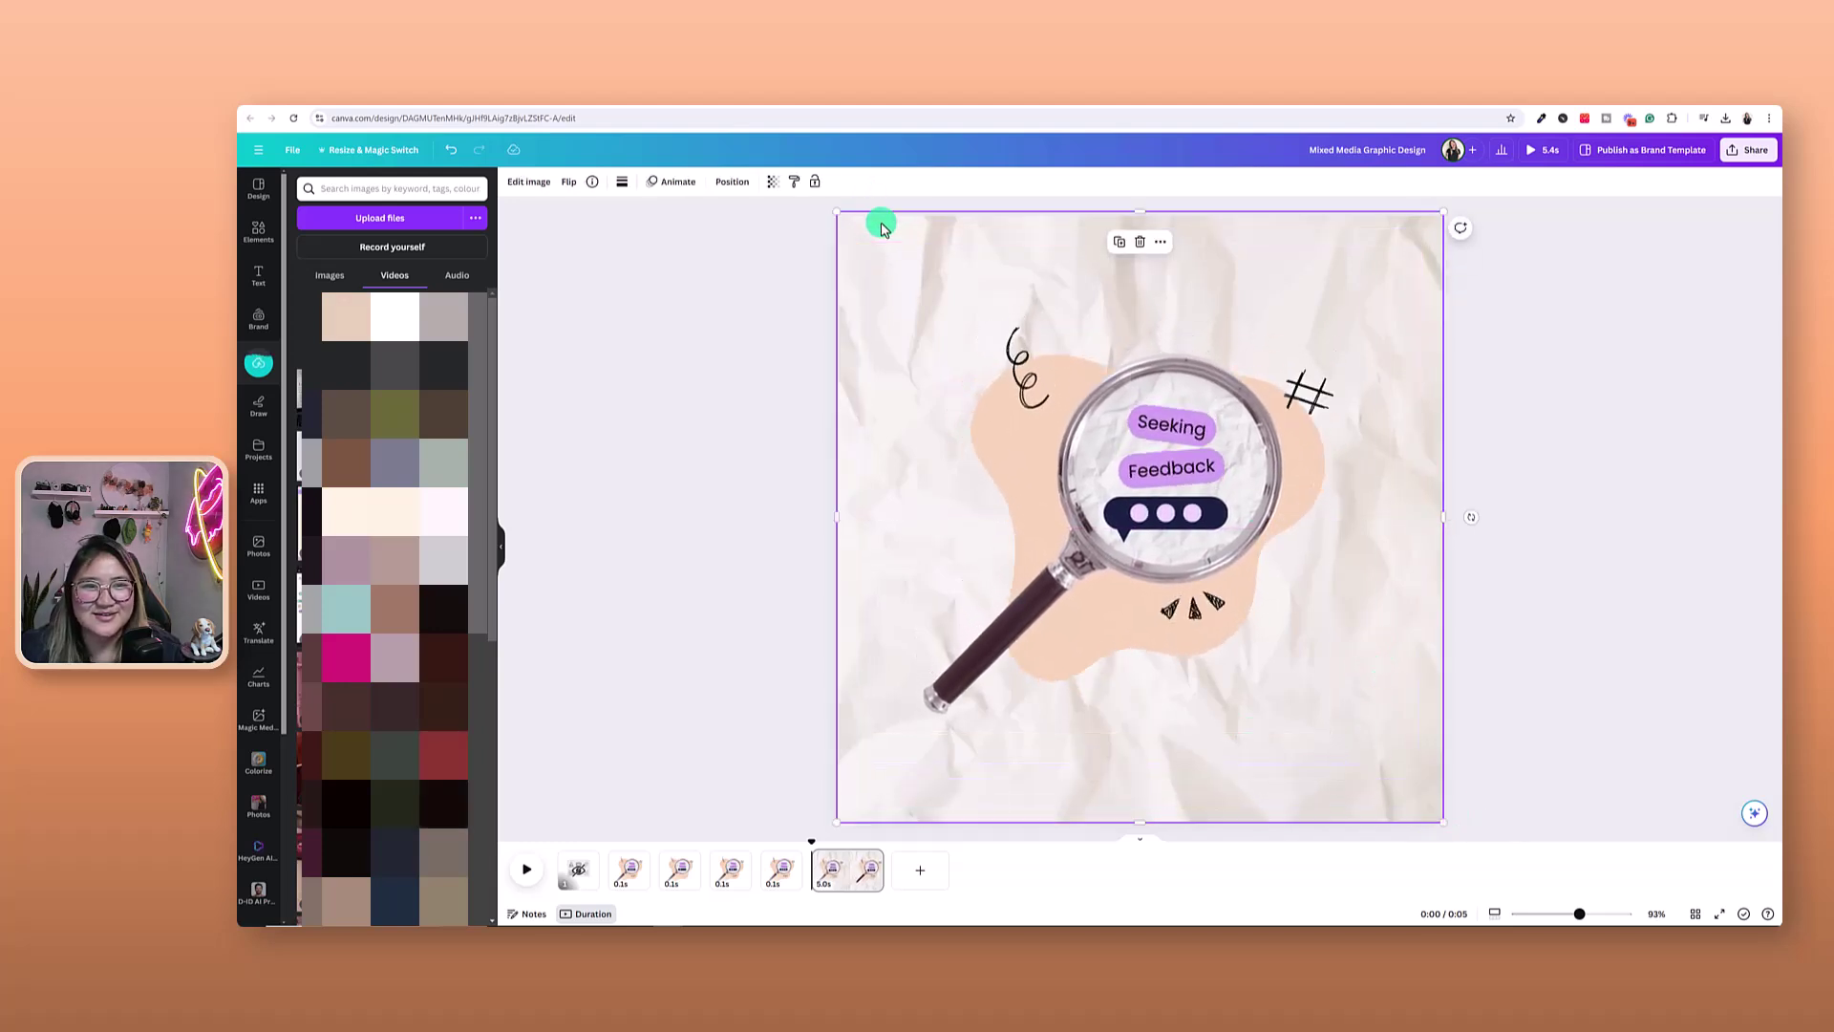
# Lower the full-page layer's transparency to 31
pyautogui.click(774, 183)
pyautogui.moveTo(719, 232); pyautogui.dragTo(688, 234)
pyautogui.click(622, 440)
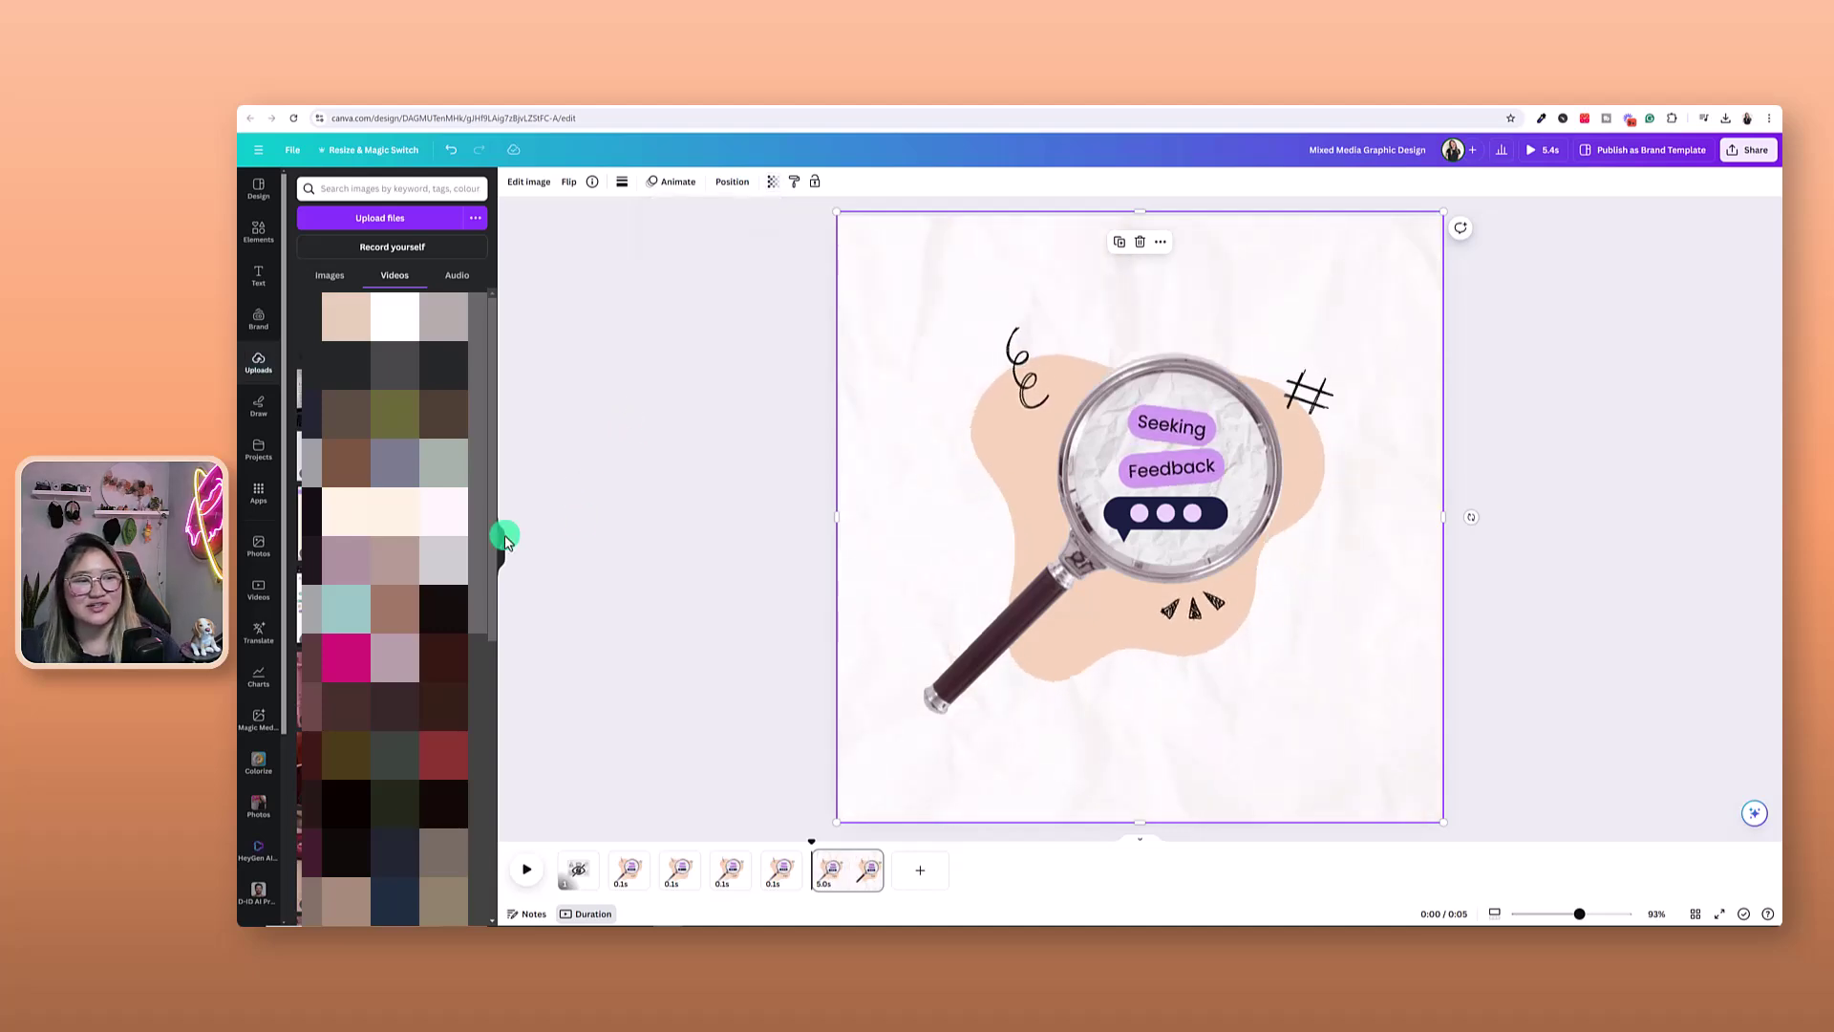